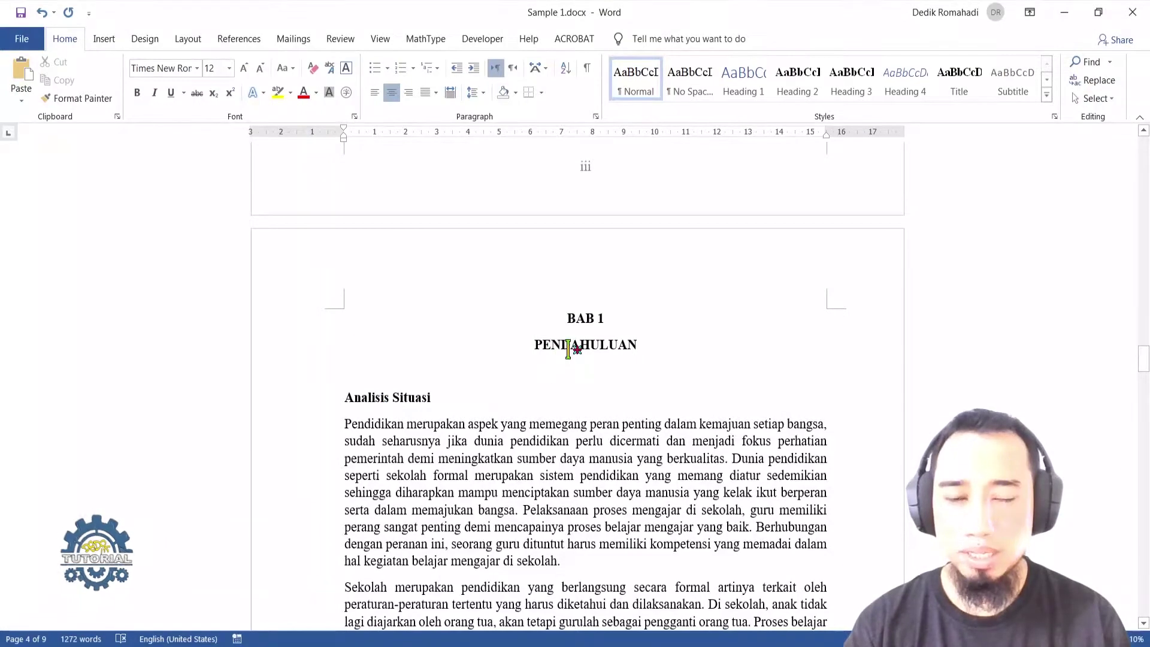
Step: Look through the BAB 1 PENDAHULUAN chapter, its section headings and the ABSTRAK page to see which headings need styles
{"action": "scroll", "coordinate": [425, 371], "scroll_direction": "down", "scroll_amount": 3}
{"action": "scroll", "coordinate": [389, 336], "scroll_direction": "up", "scroll_amount": 1}
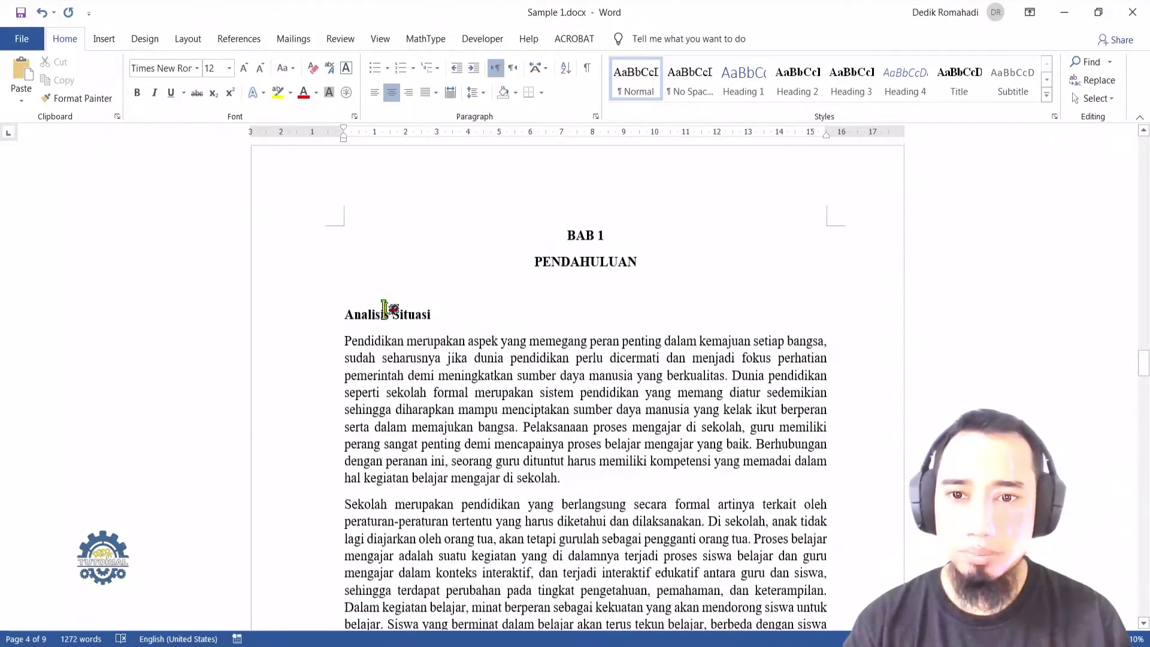
{"action": "left_click", "coordinate": [347, 314]}
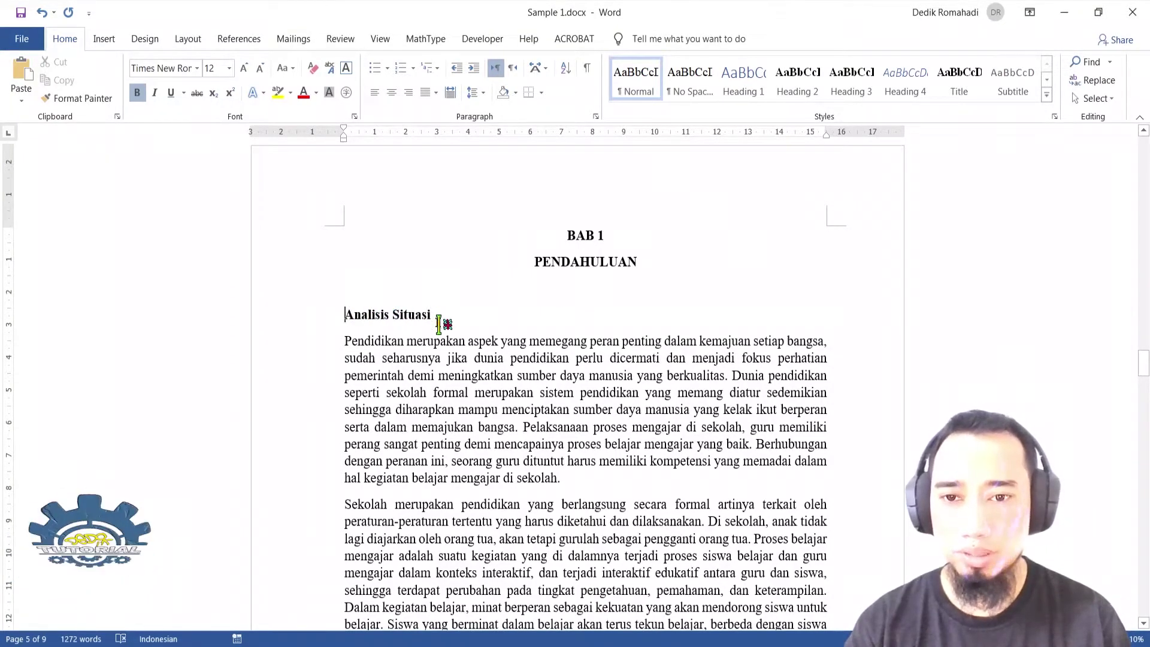
{"action": "scroll", "coordinate": [439, 324], "scroll_direction": "down", "scroll_amount": 10}
{"action": "scroll", "coordinate": [435, 324], "scroll_direction": "down", "scroll_amount": 2}
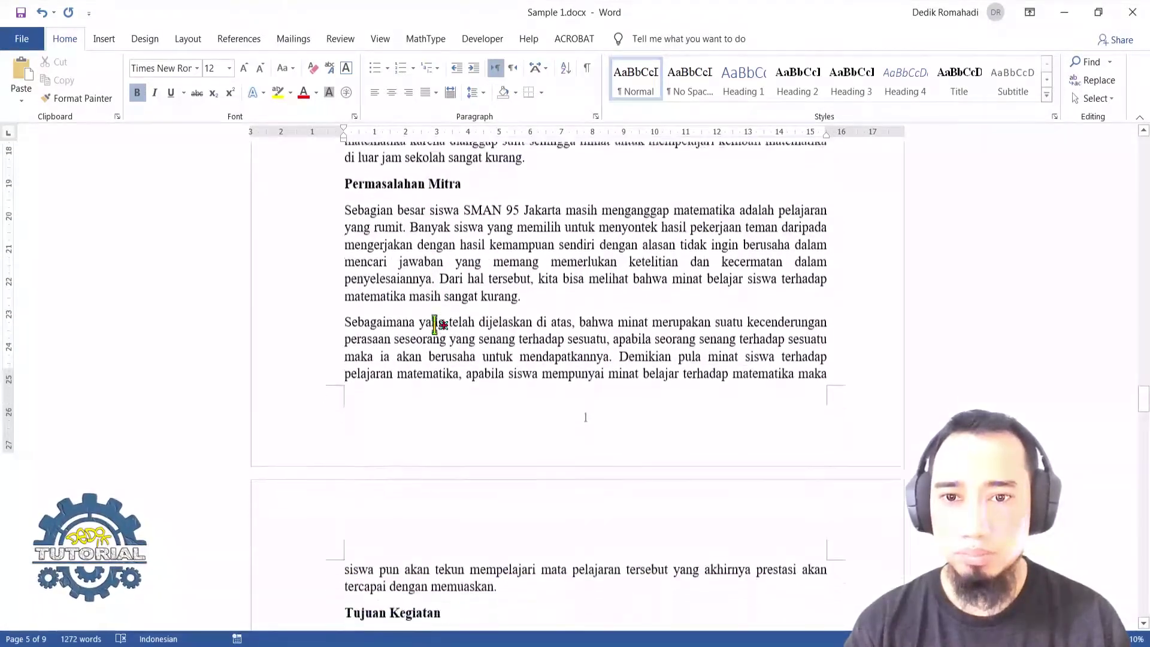
{"action": "scroll", "coordinate": [435, 324], "scroll_direction": "up", "scroll_amount": 1}
{"action": "scroll", "coordinate": [438, 336], "scroll_direction": "down", "scroll_amount": 10}
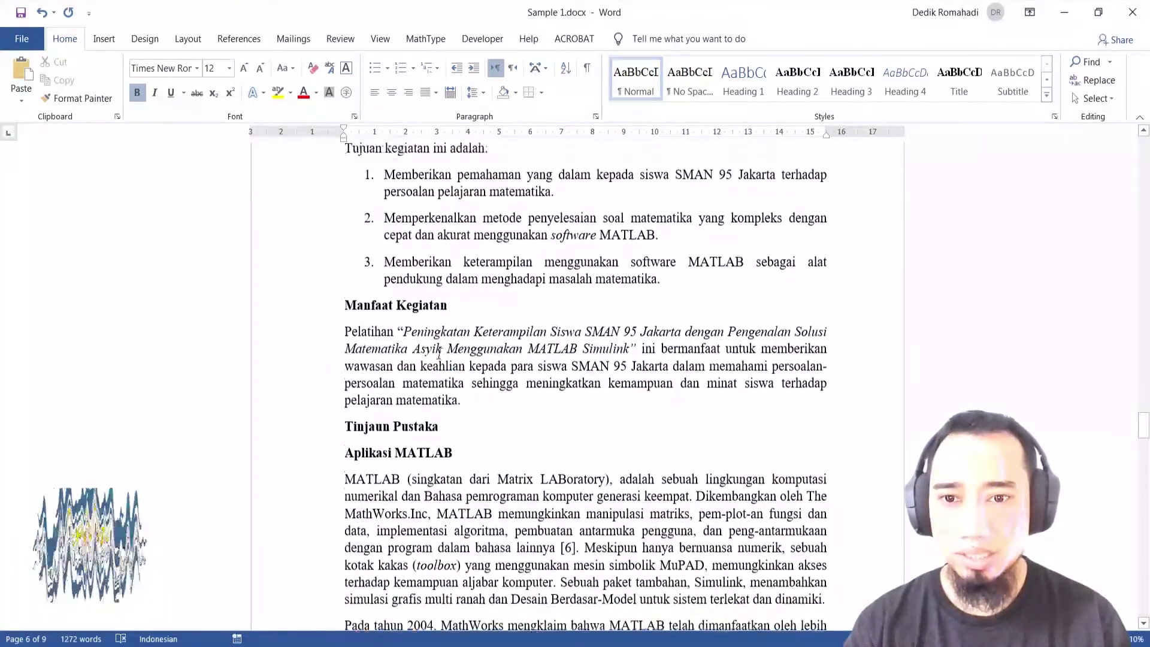
{"action": "scroll", "coordinate": [438, 354], "scroll_direction": "up", "scroll_amount": 10}
{"action": "left_click_drag", "start_coordinate": [1144, 390], "coordinate": [1146, 222]}
{"action": "scroll", "coordinate": [599, 376], "scroll_direction": "down", "scroll_amount": 5}
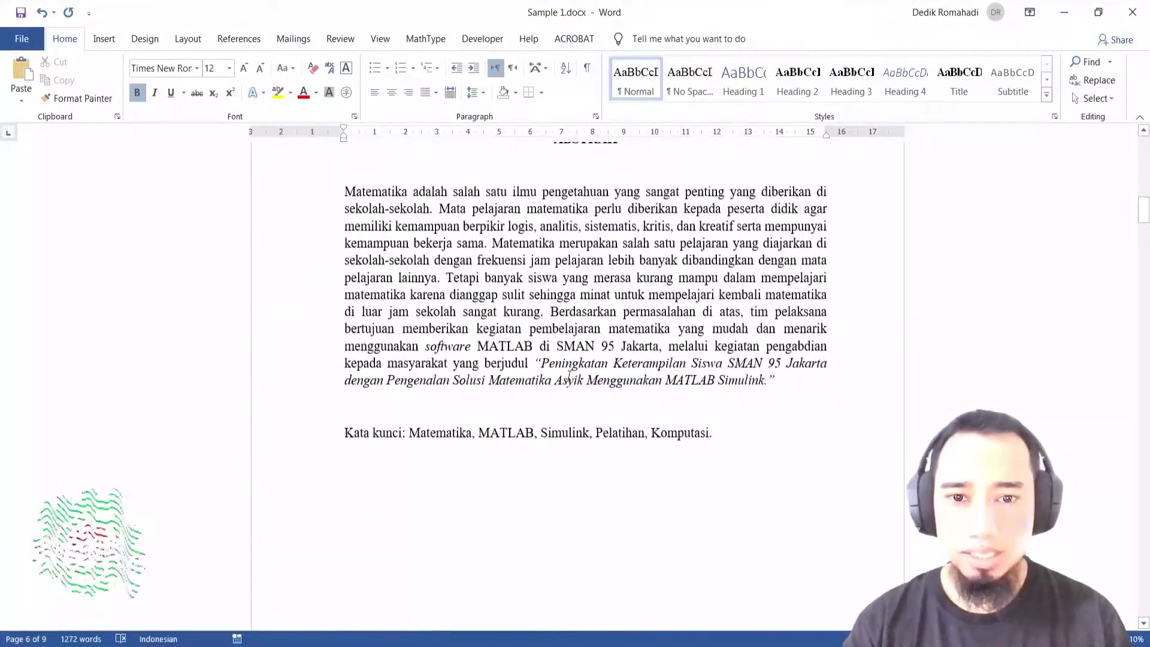
{"action": "scroll", "coordinate": [569, 377], "scroll_direction": "up", "scroll_amount": 2}
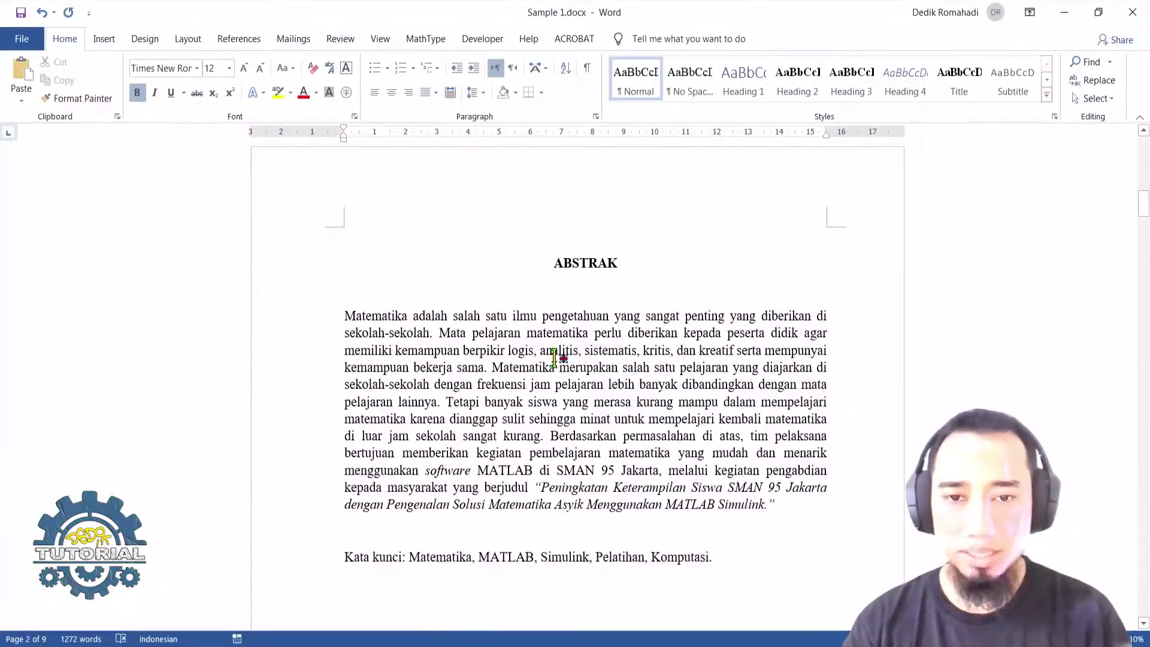
Step: Apply the Title style to the ABSTRAK heading
{"action": "left_click", "coordinate": [580, 263]}
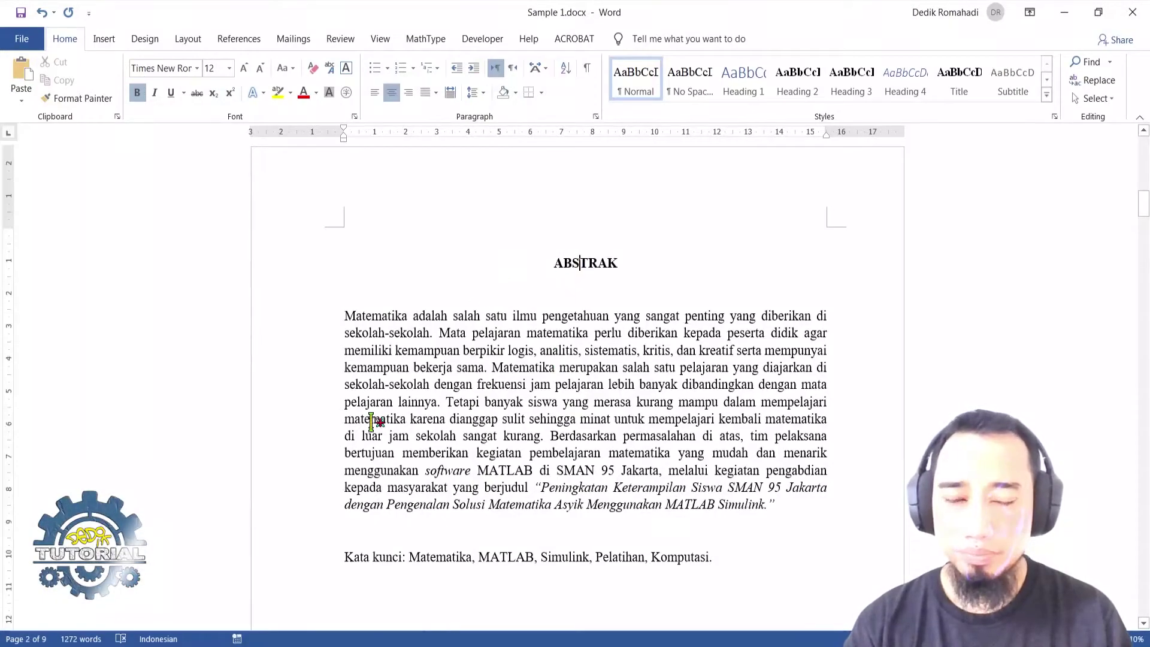
{"action": "scroll", "coordinate": [569, 335], "scroll_direction": "up", "scroll_amount": 3}
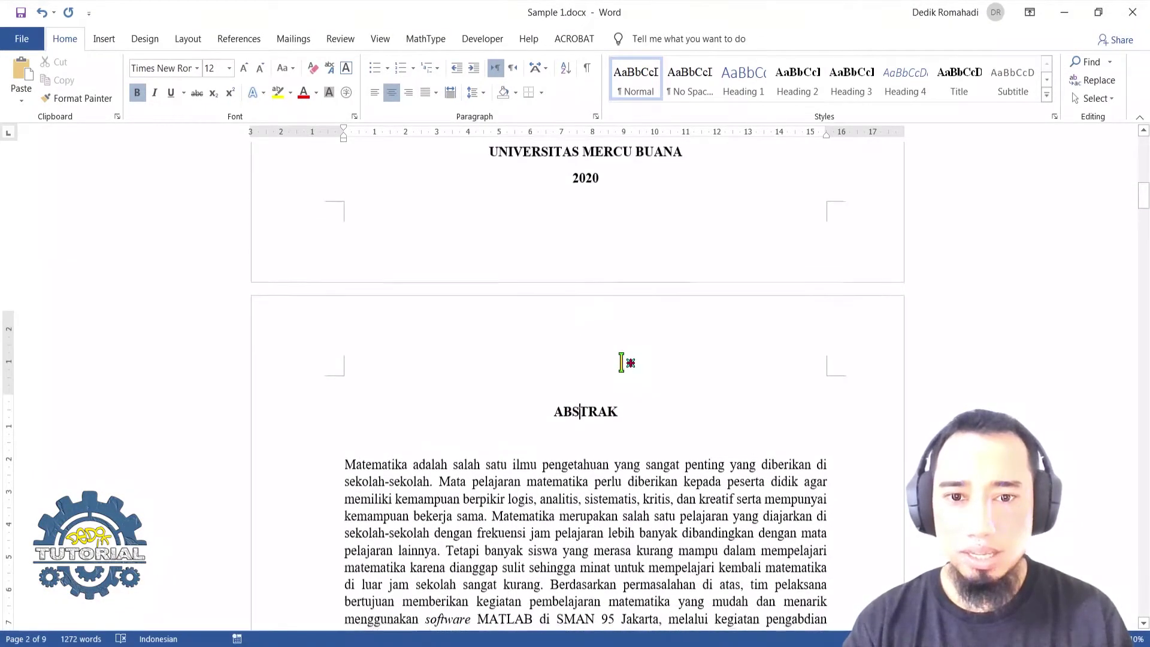
{"action": "scroll", "coordinate": [591, 365], "scroll_direction": "down", "scroll_amount": 1}
{"action": "scroll", "coordinate": [599, 336], "scroll_direction": "down", "scroll_amount": 1}
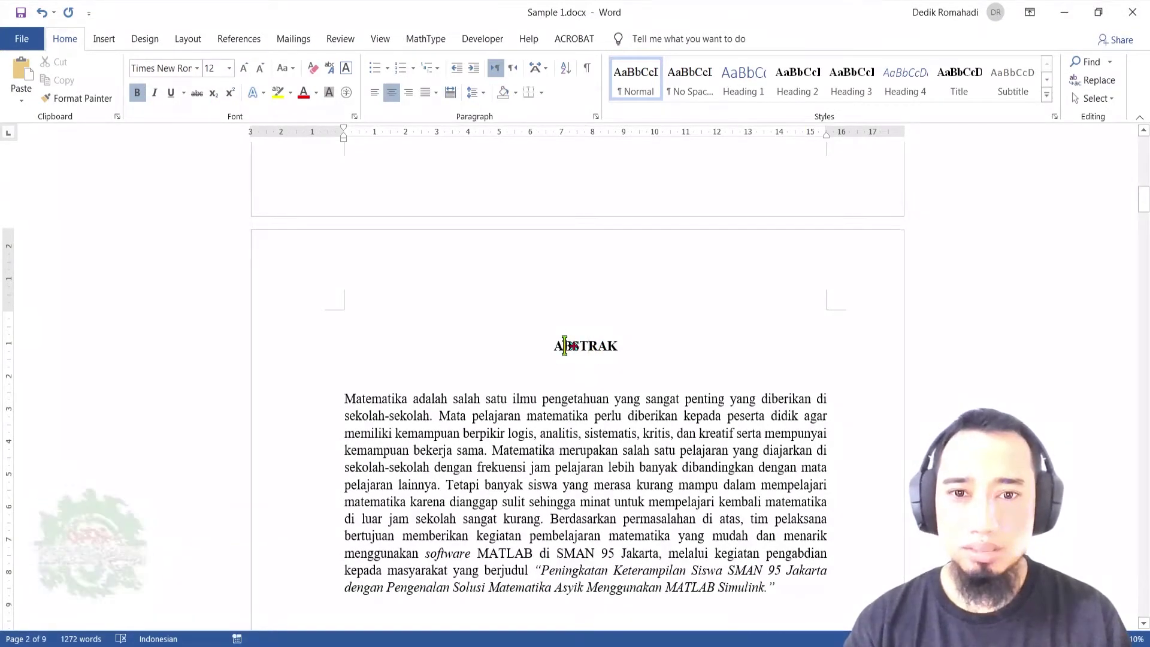
{"action": "scroll", "coordinate": [565, 347], "scroll_direction": "down", "scroll_amount": 3}
{"action": "scroll", "coordinate": [585, 327], "scroll_direction": "up", "scroll_amount": 3}
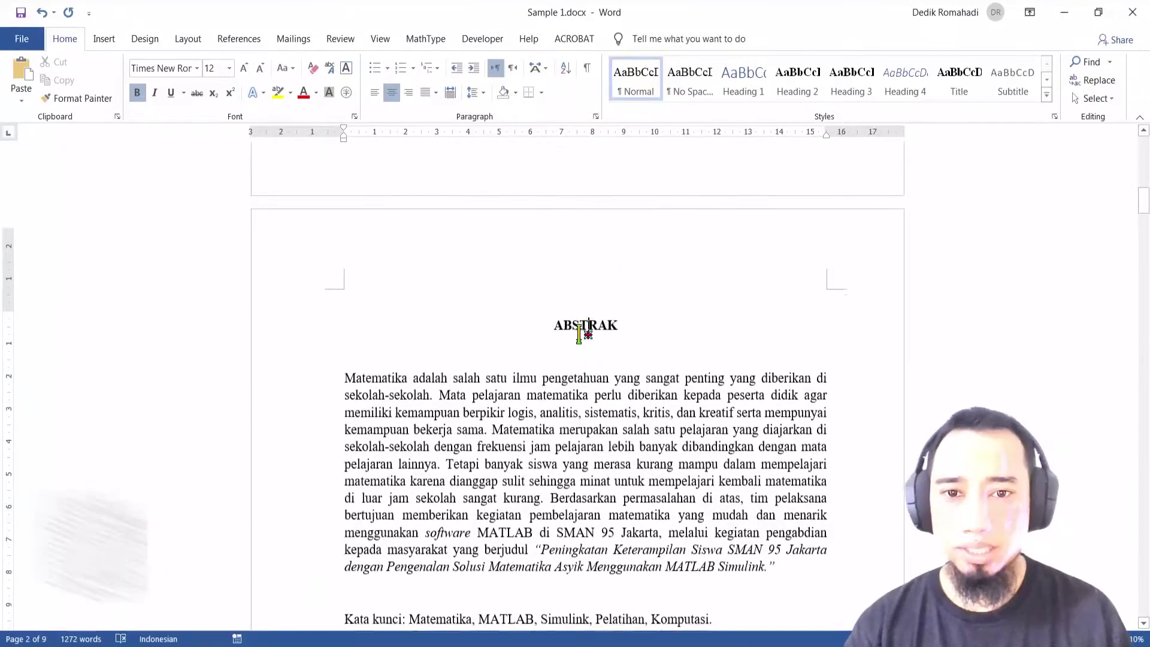
{"action": "scroll", "coordinate": [594, 349], "scroll_direction": "down", "scroll_amount": 3}
{"action": "scroll", "coordinate": [608, 347], "scroll_direction": "up", "scroll_amount": 5}
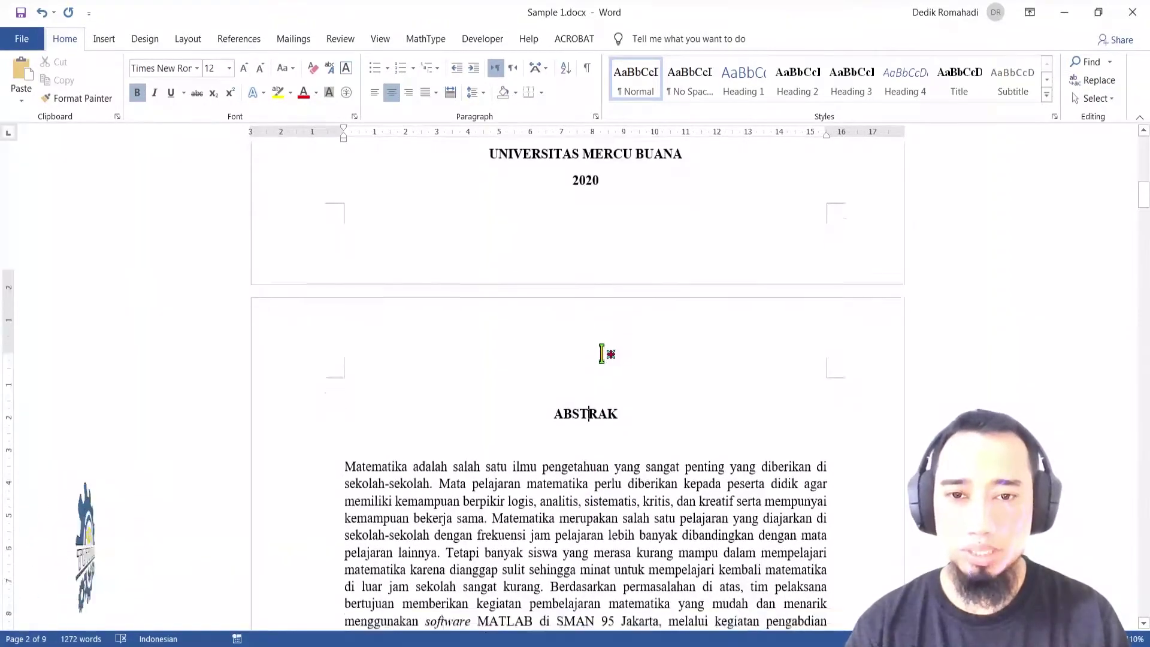
{"action": "scroll", "coordinate": [606, 351], "scroll_direction": "down", "scroll_amount": 8}
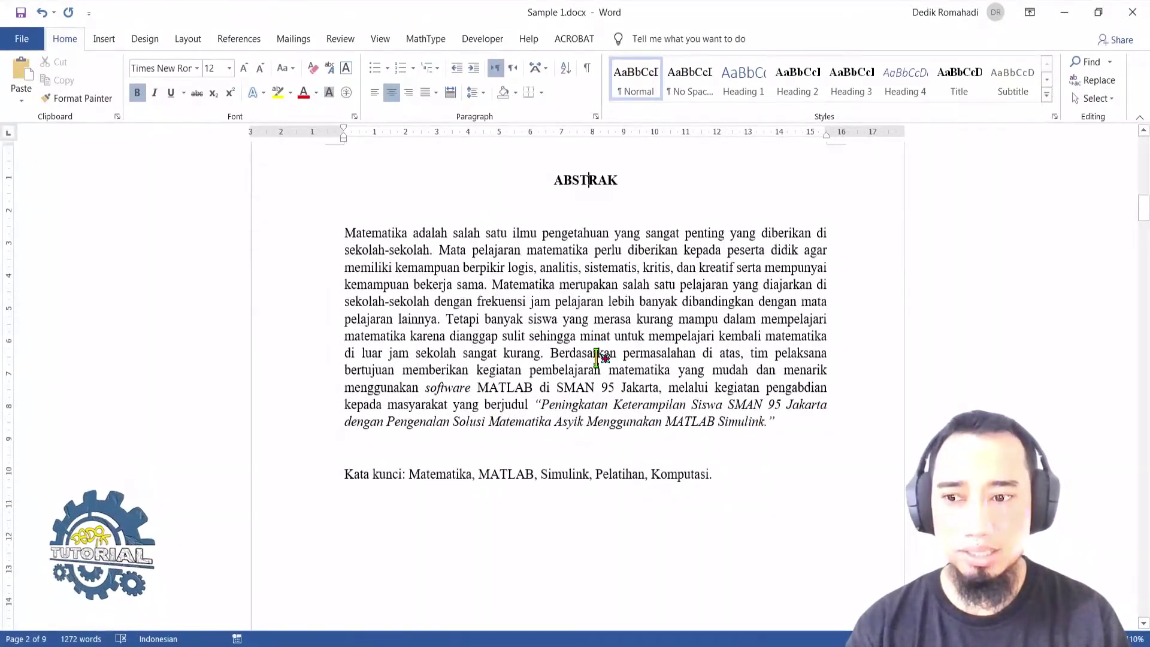
{"action": "scroll", "coordinate": [599, 354], "scroll_direction": "up", "scroll_amount": 3}
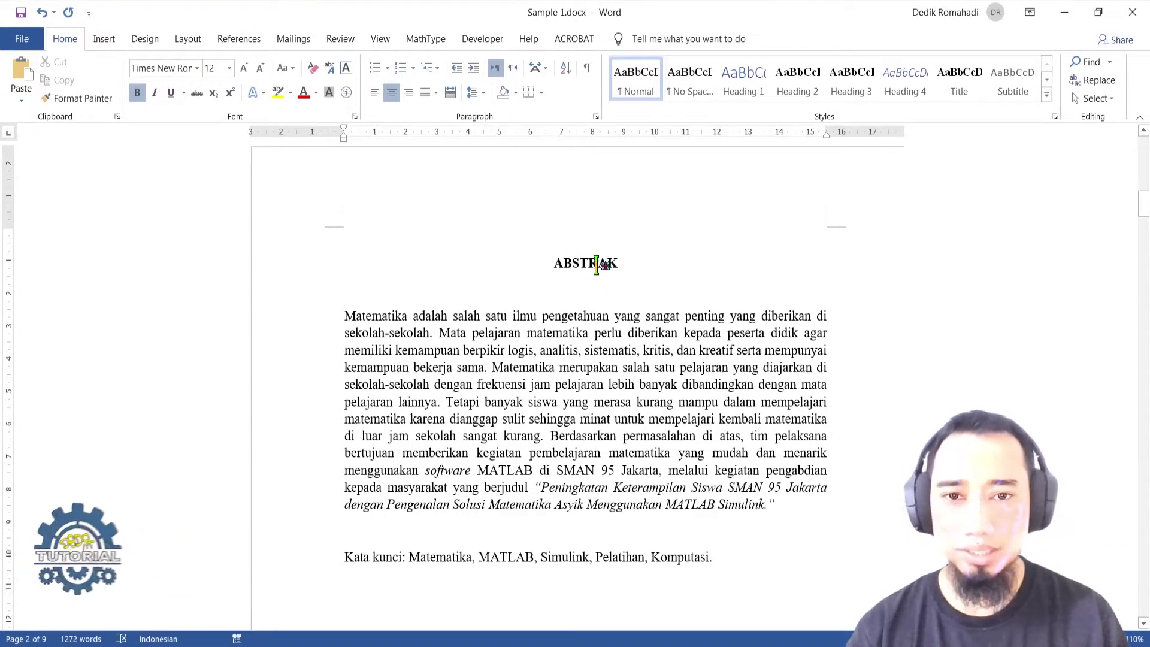
{"action": "scroll", "coordinate": [587, 301], "scroll_direction": "up", "scroll_amount": 2}
{"action": "scroll", "coordinate": [578, 300], "scroll_direction": "down", "scroll_amount": 2}
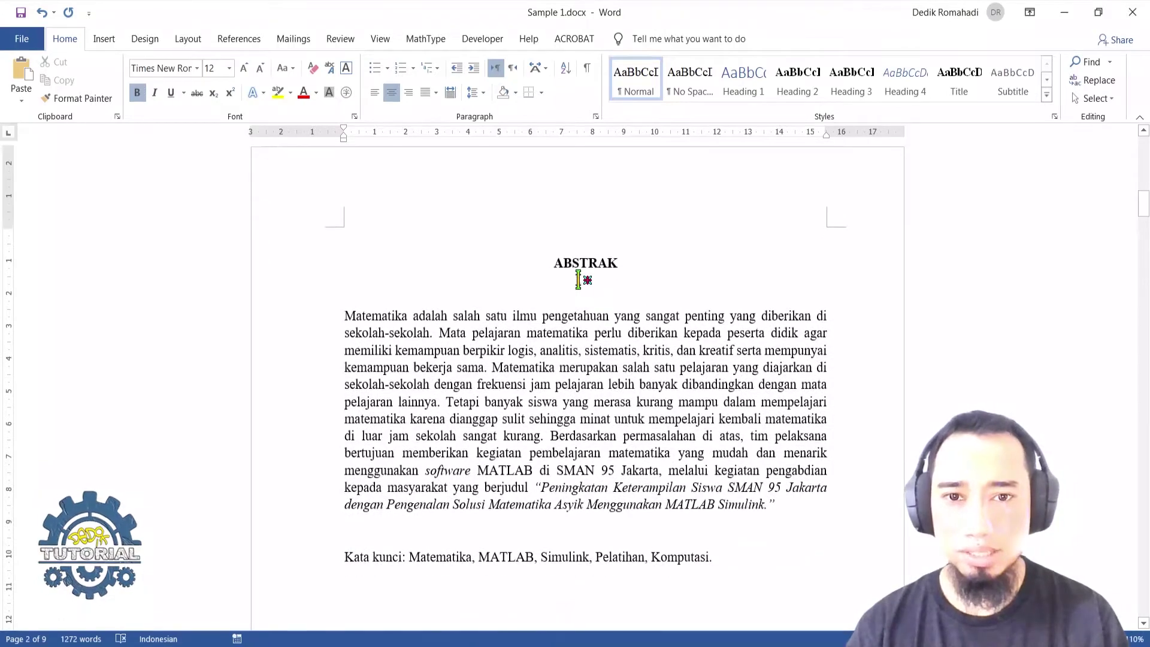
{"action": "scroll", "coordinate": [579, 282], "scroll_direction": "down", "scroll_amount": 10}
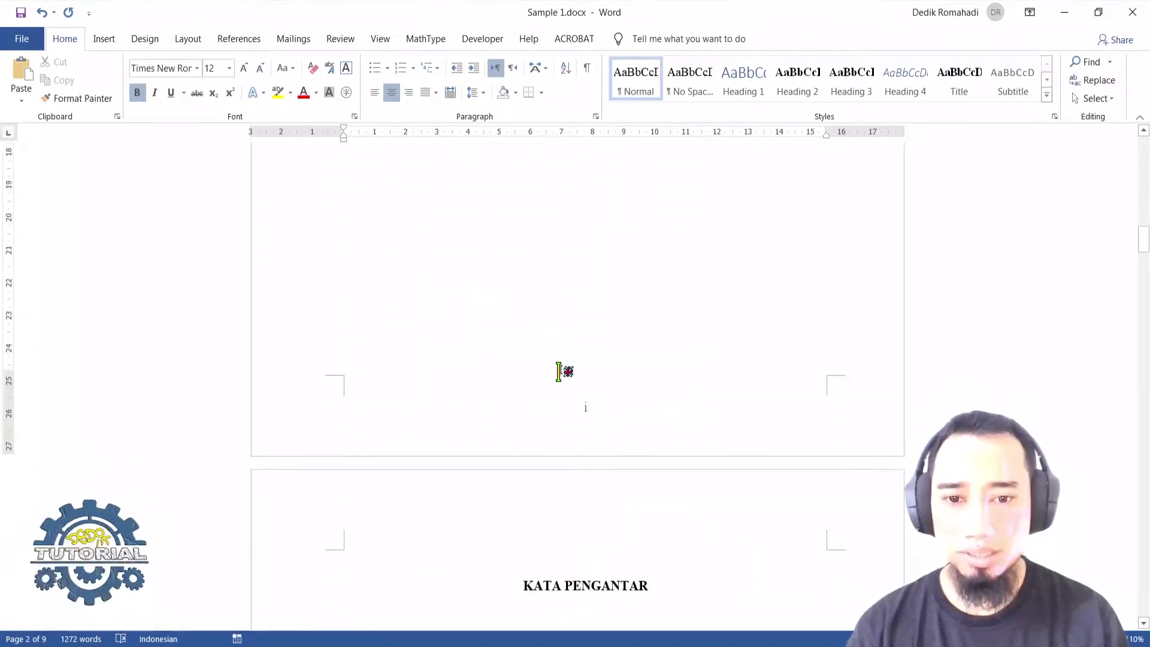
{"action": "scroll", "coordinate": [572, 354], "scroll_direction": "up", "scroll_amount": 4}
{"action": "scroll", "coordinate": [571, 354], "scroll_direction": "up", "scroll_amount": 8}
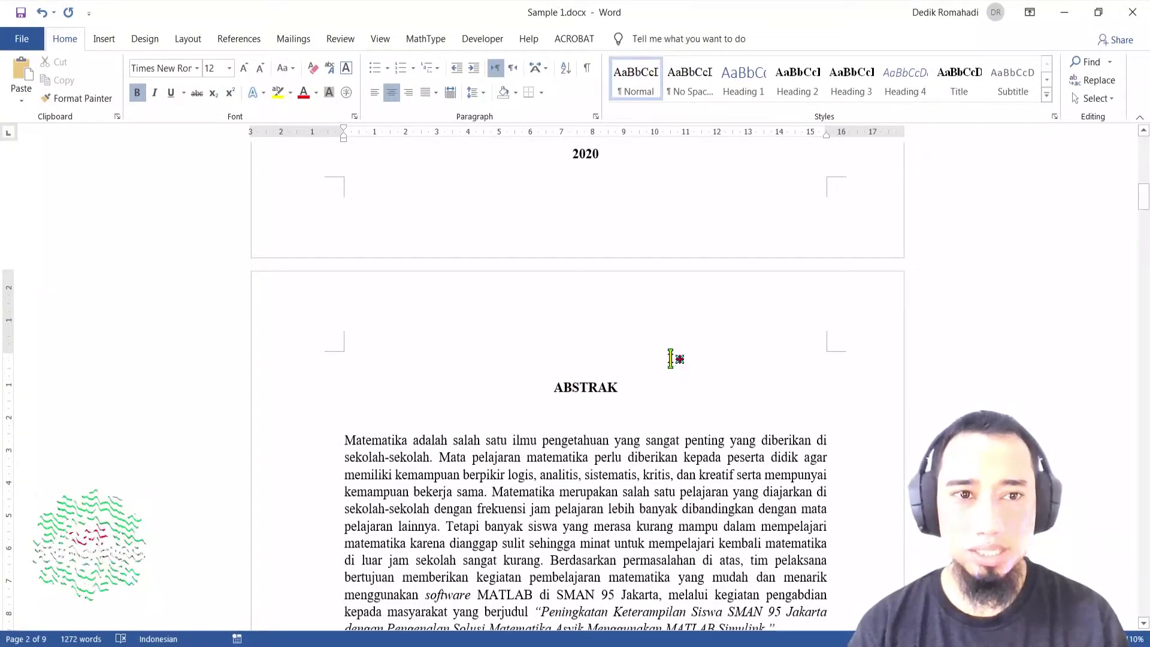
{"action": "left_click", "coordinate": [960, 81]}
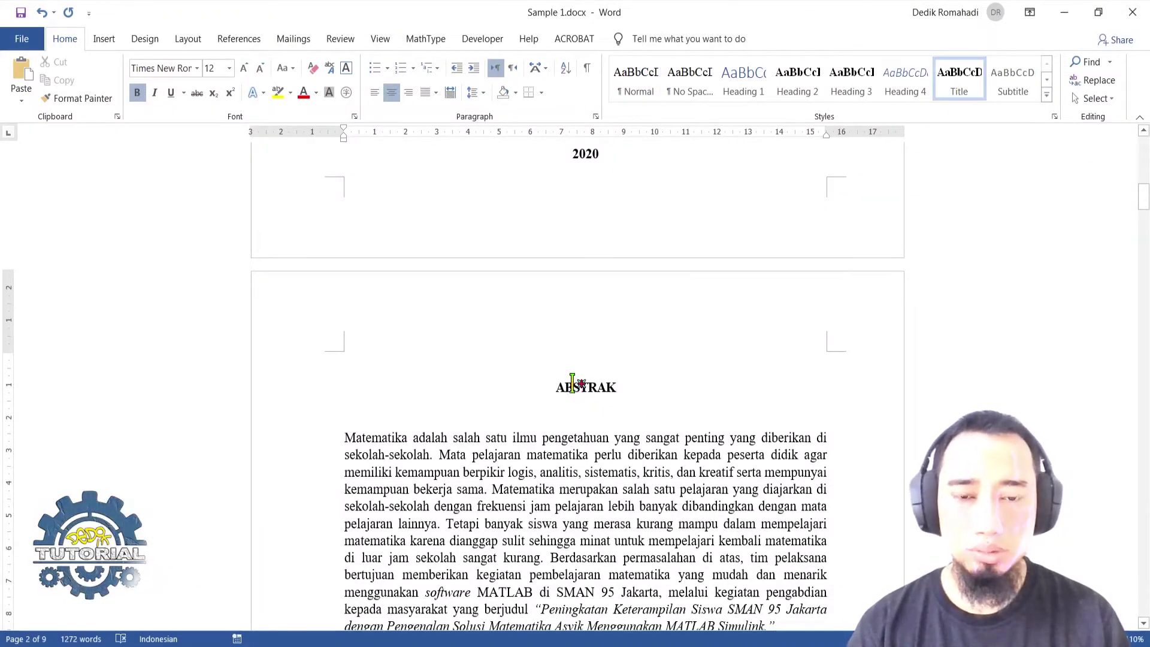
Step: Modify the Title style to use the Calibri (Body) font at size 10
{"action": "right_click", "coordinate": [958, 82]}
{"action": "left_click", "coordinate": [991, 108]}
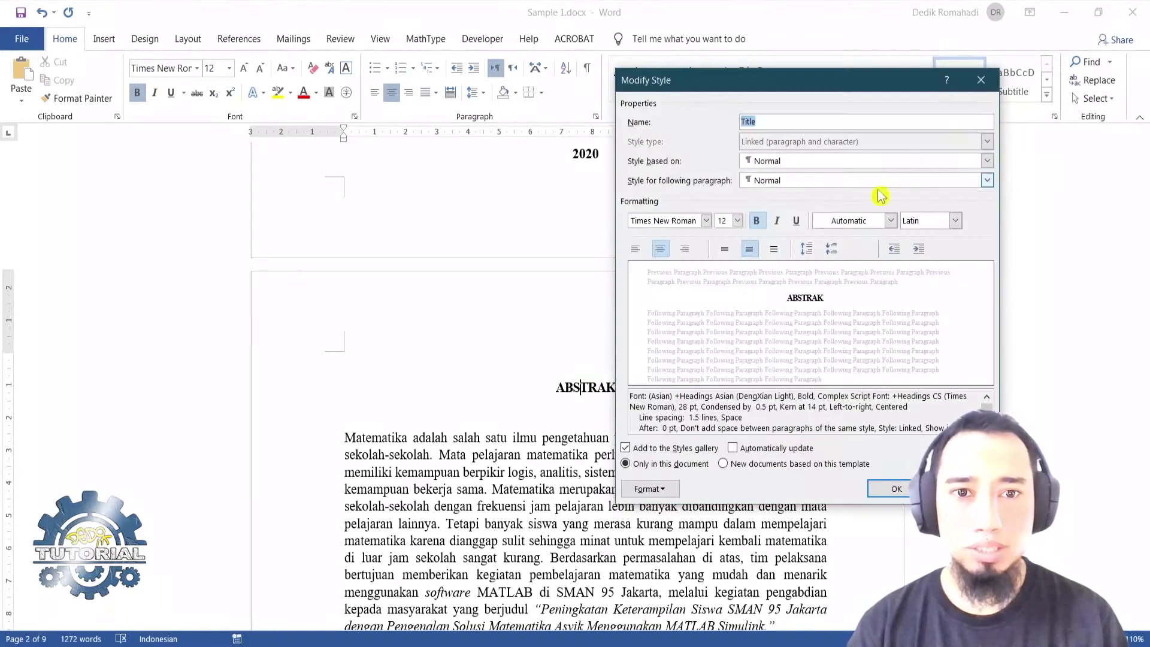
{"action": "left_click_drag", "start_coordinate": [810, 100], "coordinate": [823, 34]}
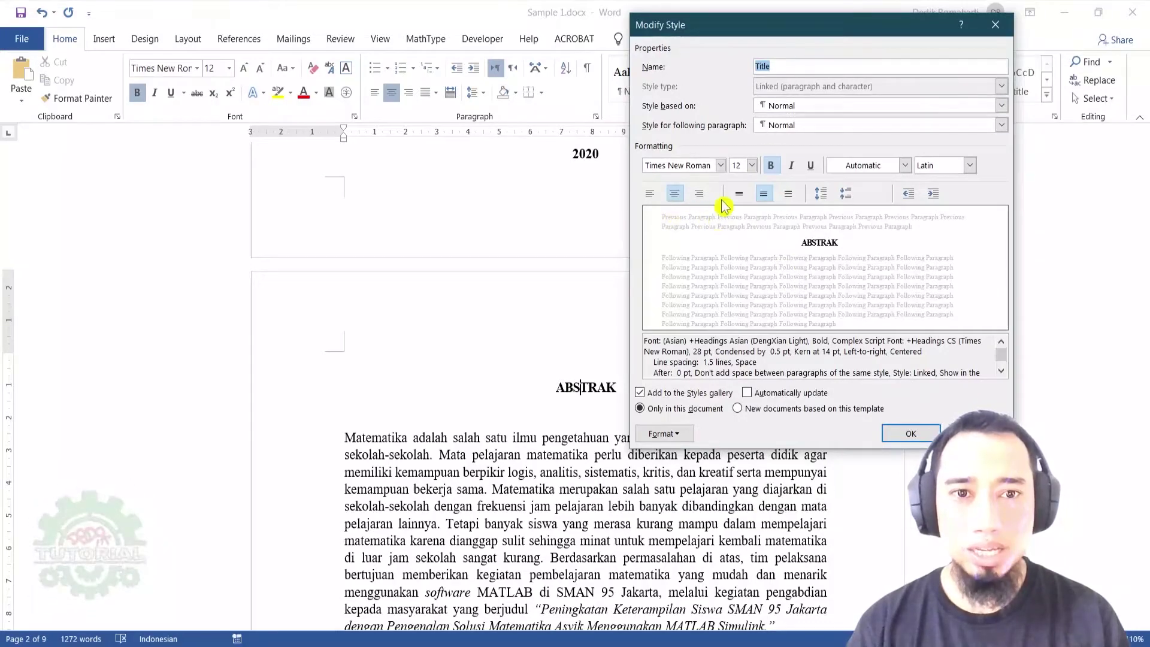
{"action": "left_click", "coordinate": [752, 165]}
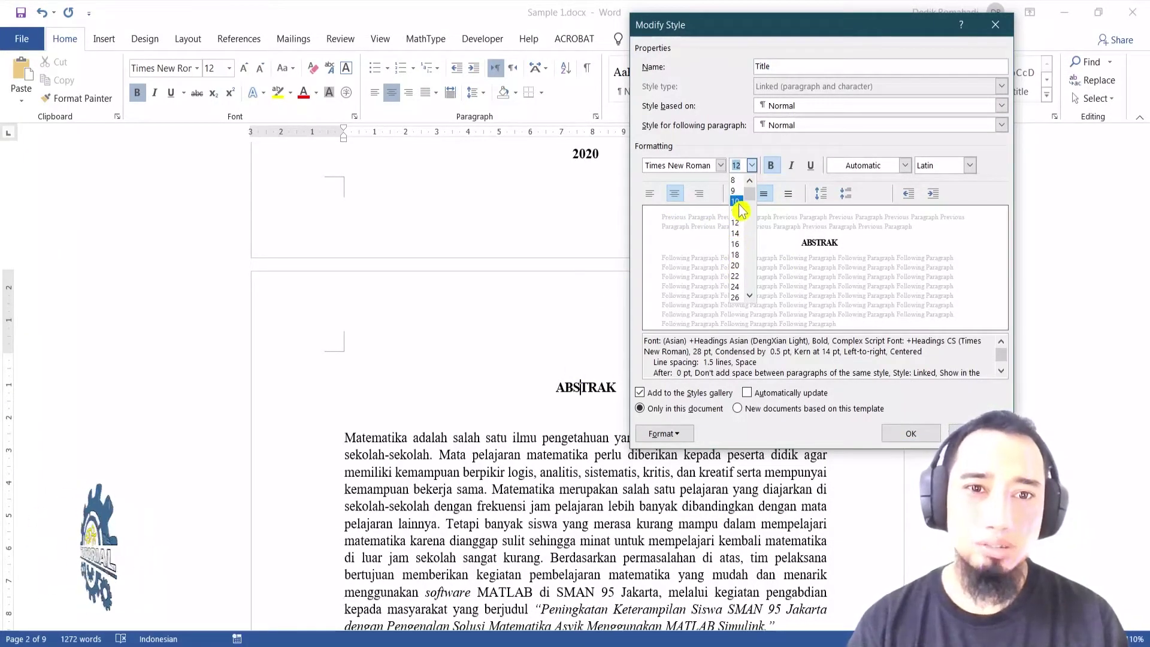
{"action": "left_click", "coordinate": [737, 201]}
{"action": "left_click", "coordinate": [721, 165]}
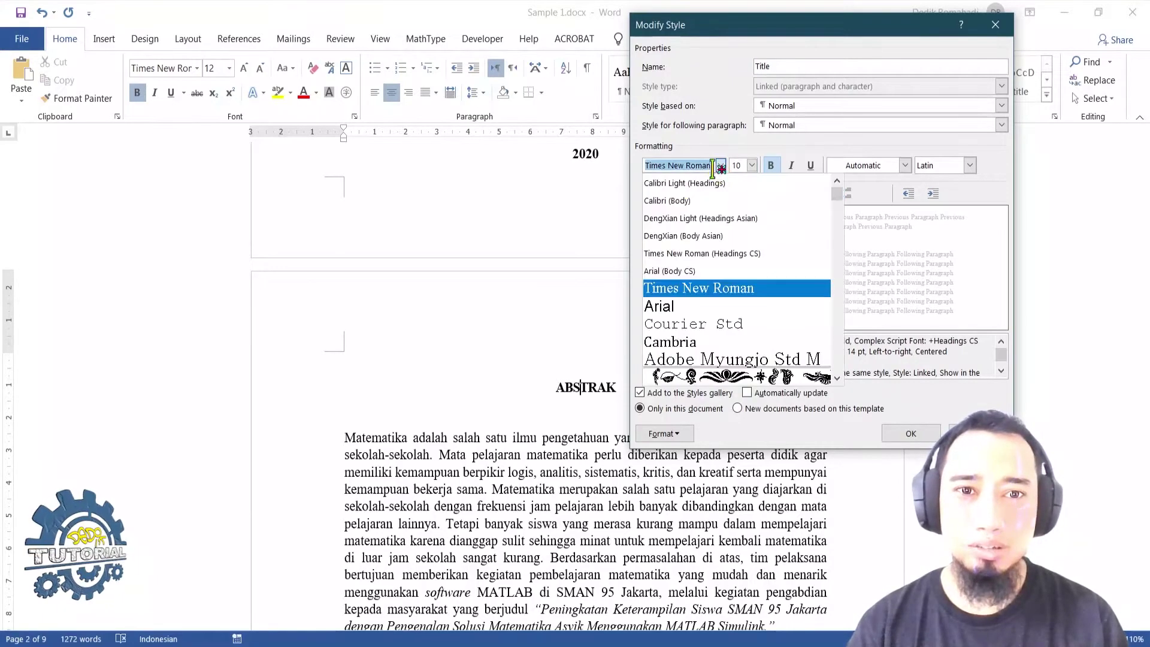
{"action": "left_click", "coordinate": [692, 202]}
{"action": "left_click", "coordinate": [915, 441]}
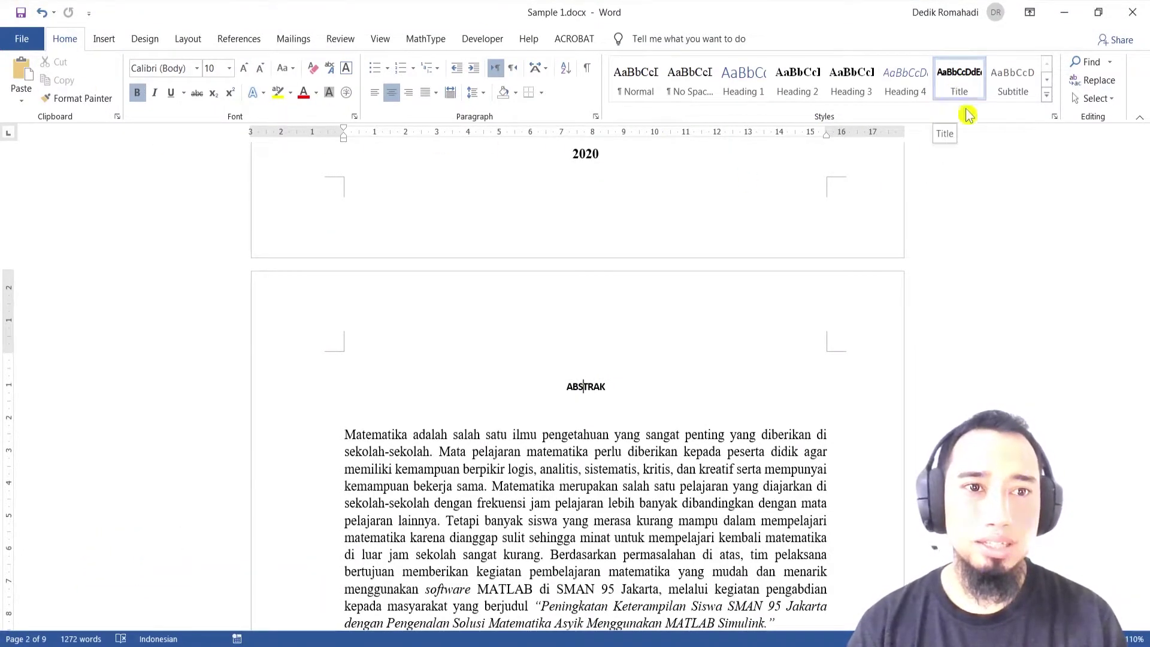
Step: Modify the Title style again, setting its font to Times New Roman and its size to 12
{"action": "right_click", "coordinate": [954, 86]}
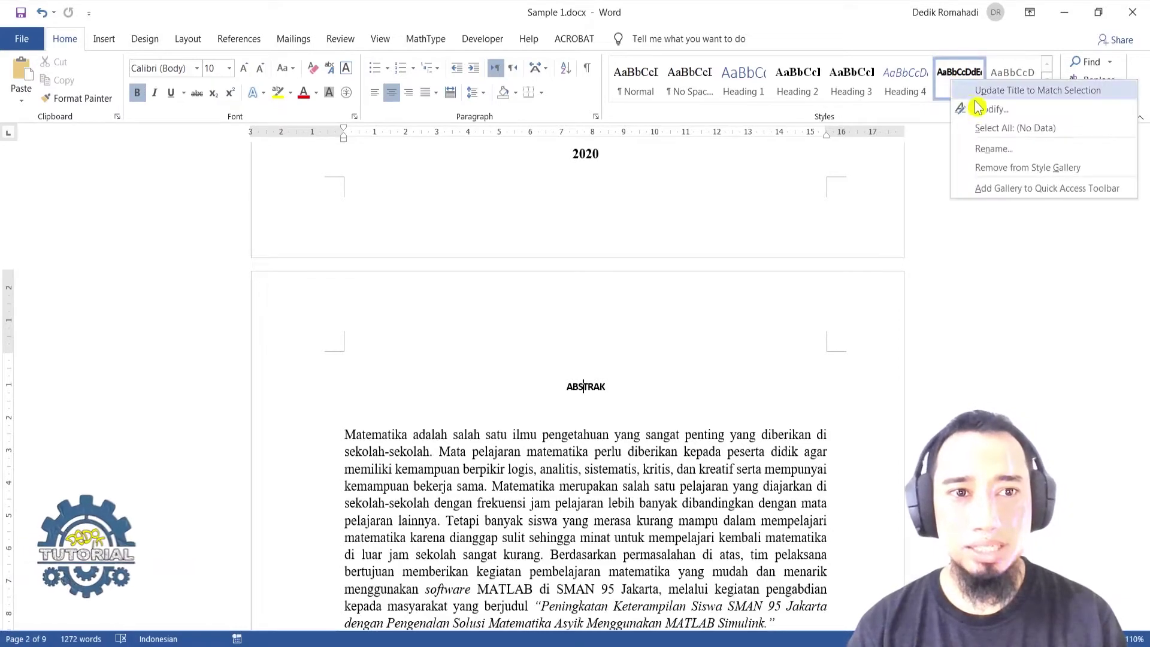
{"action": "left_click", "coordinate": [963, 106]}
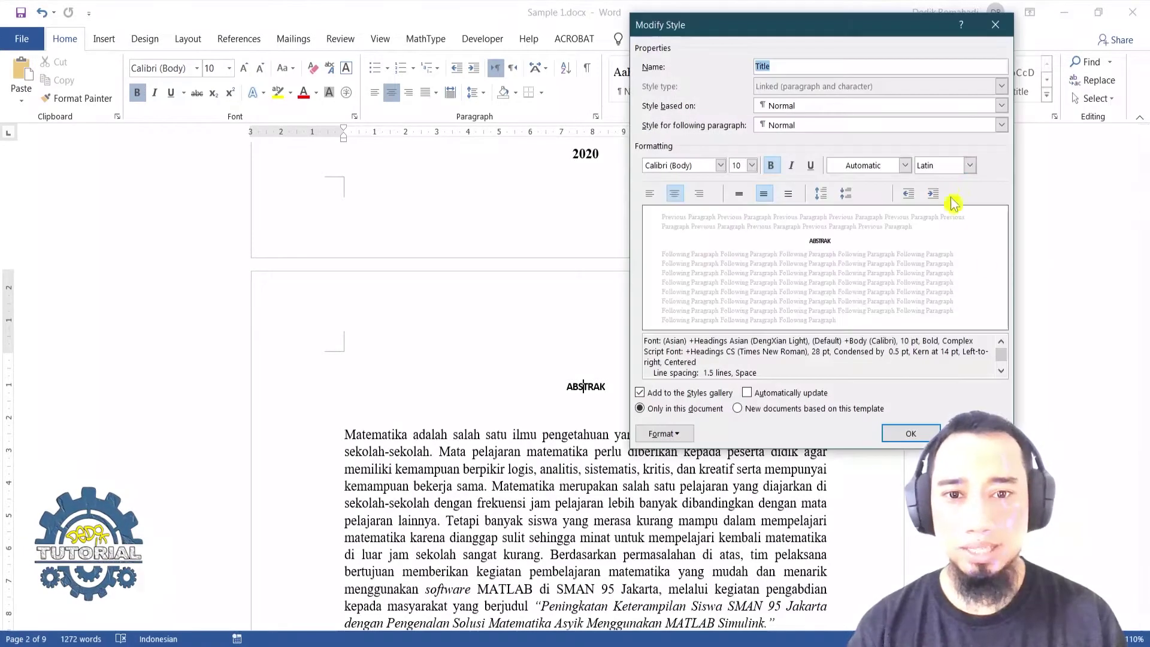
{"action": "left_click", "coordinate": [721, 165]}
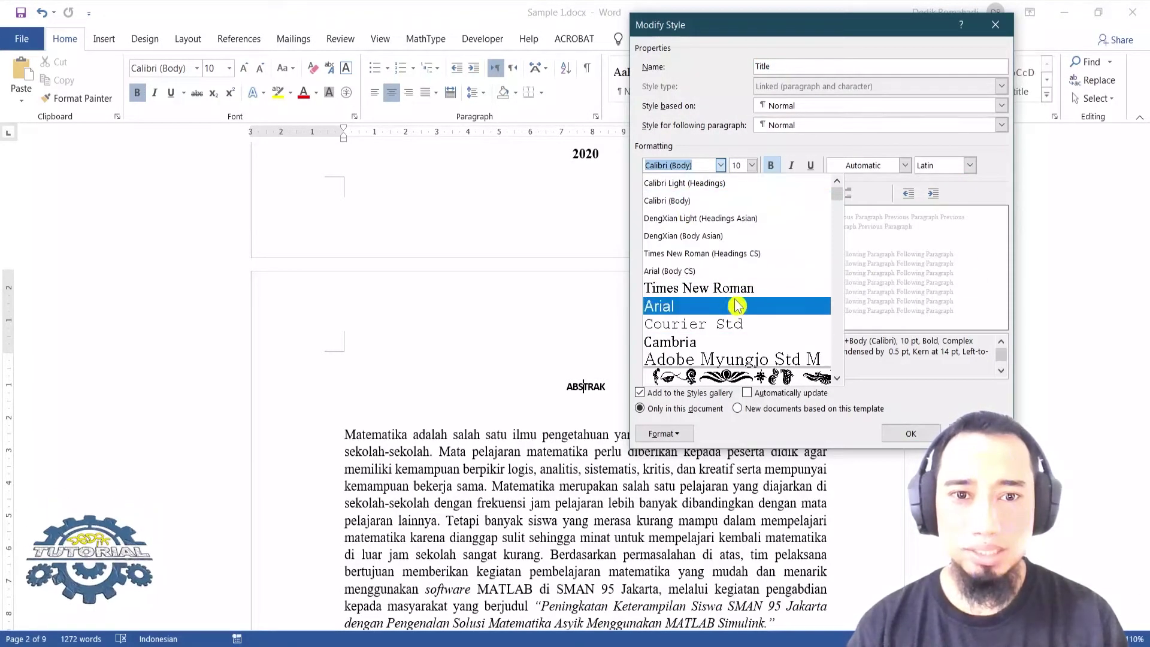
{"action": "left_click", "coordinate": [695, 289]}
{"action": "left_click", "coordinate": [752, 166]}
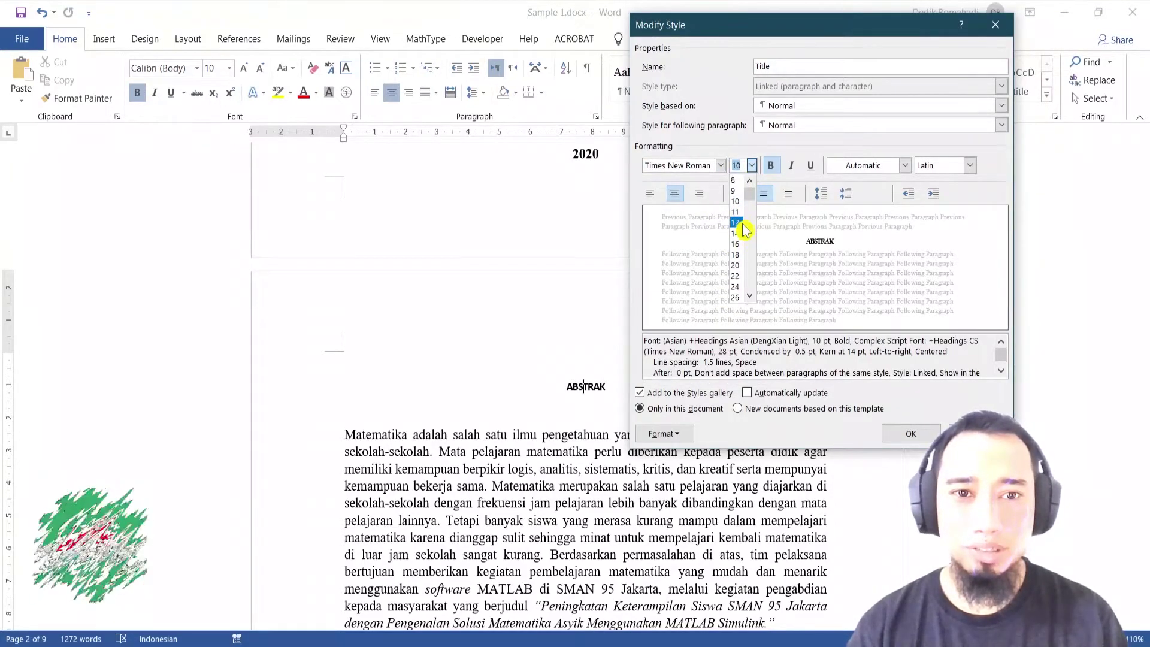
{"action": "left_click", "coordinate": [736, 222]}
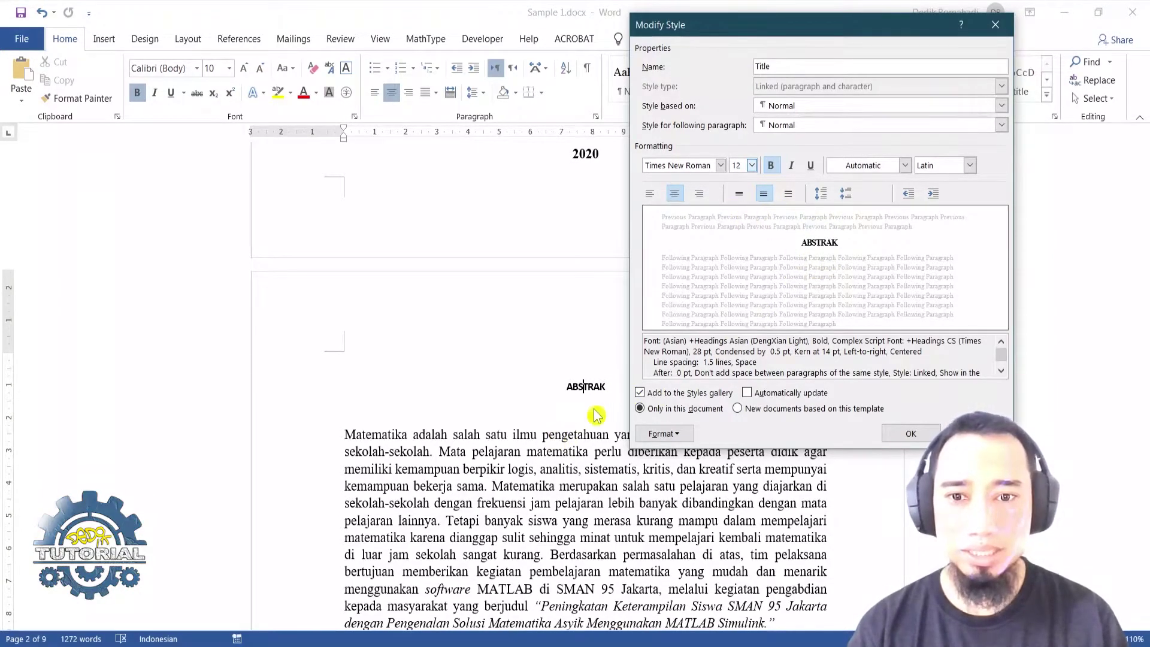
Step: Try single line spacing and left and right alignment for the Title style, returning to 1.5 lines and centered
{"action": "left_click", "coordinate": [739, 198]}
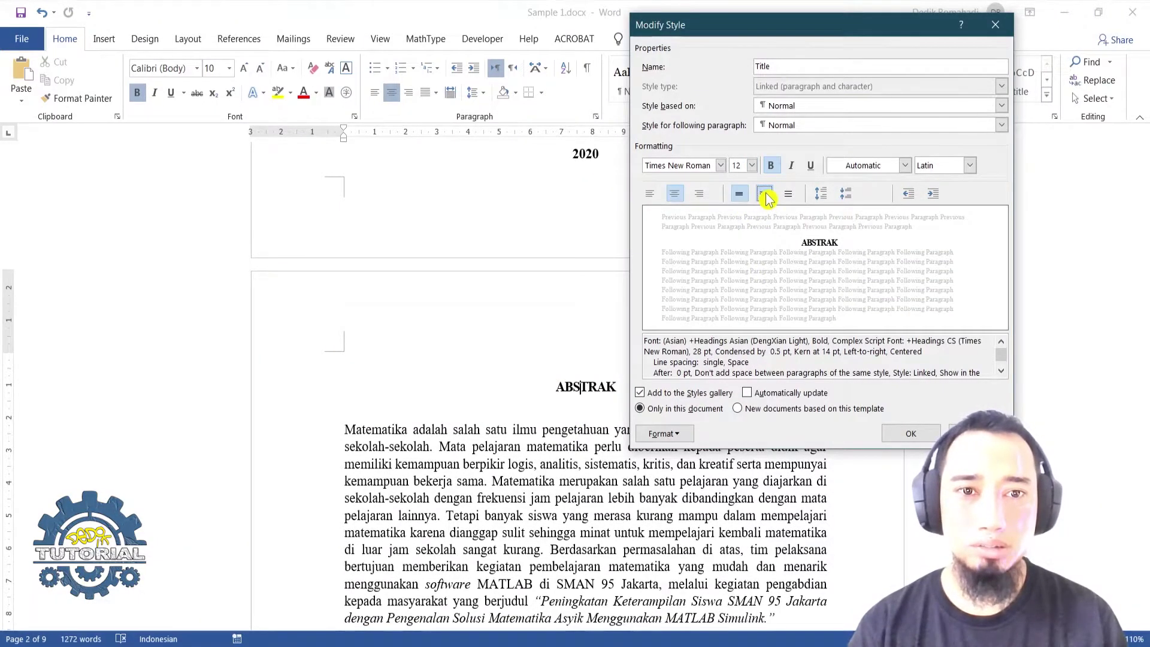
{"action": "left_click", "coordinate": [765, 194]}
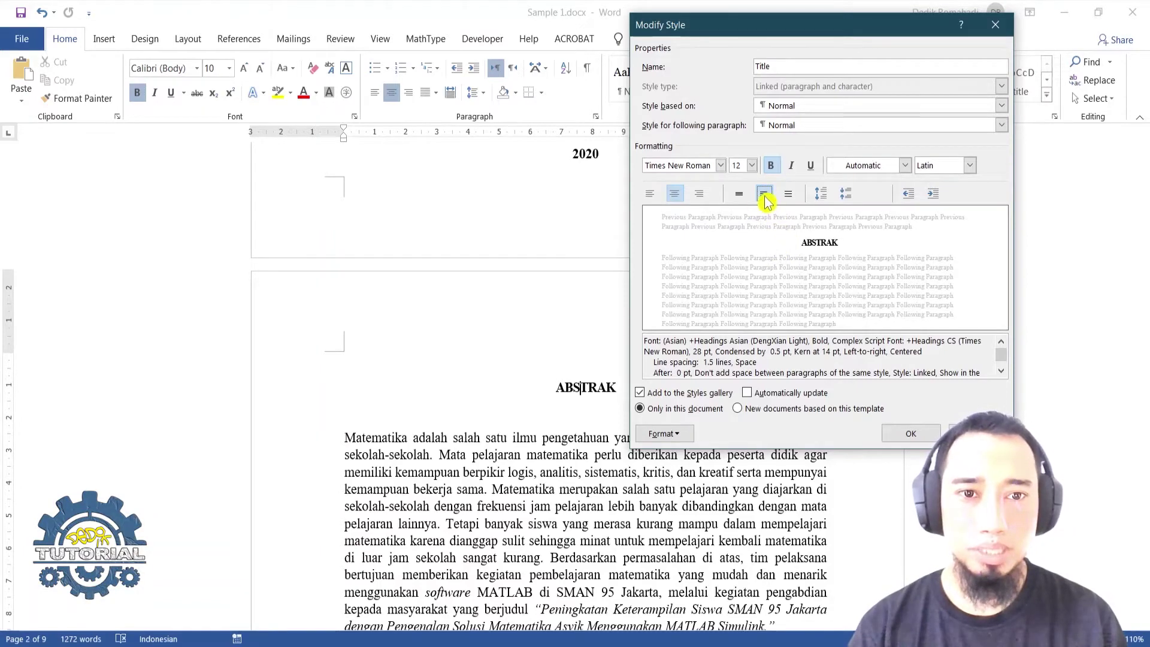
{"action": "left_click", "coordinate": [652, 194]}
{"action": "left_click", "coordinate": [697, 193]}
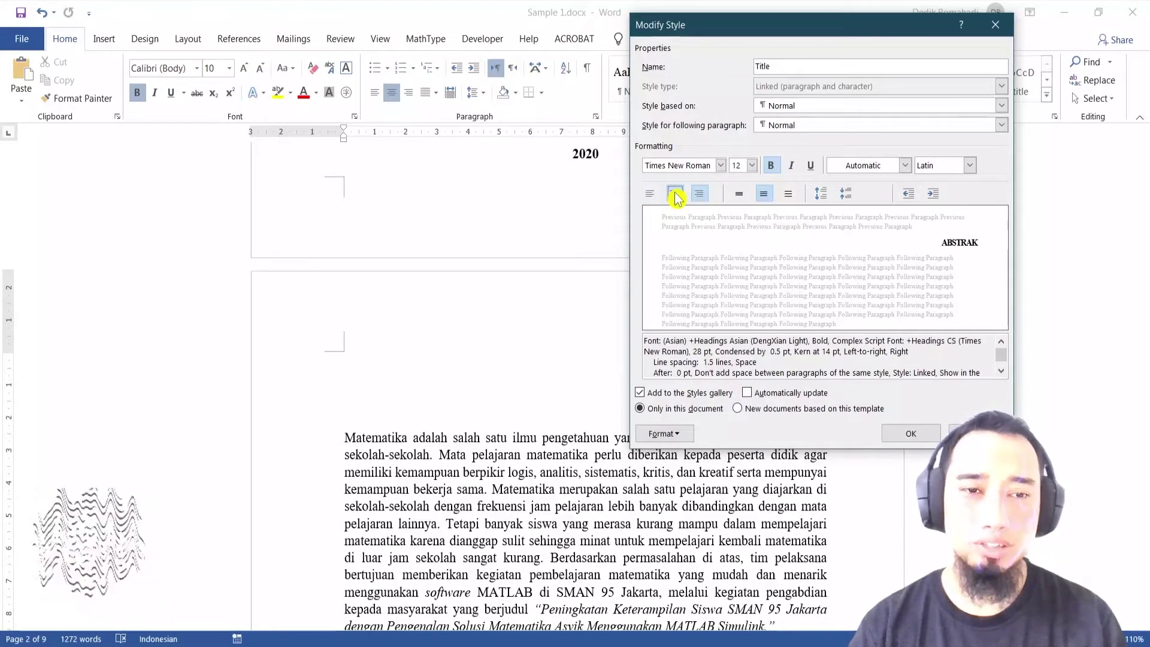
{"action": "left_click", "coordinate": [676, 196]}
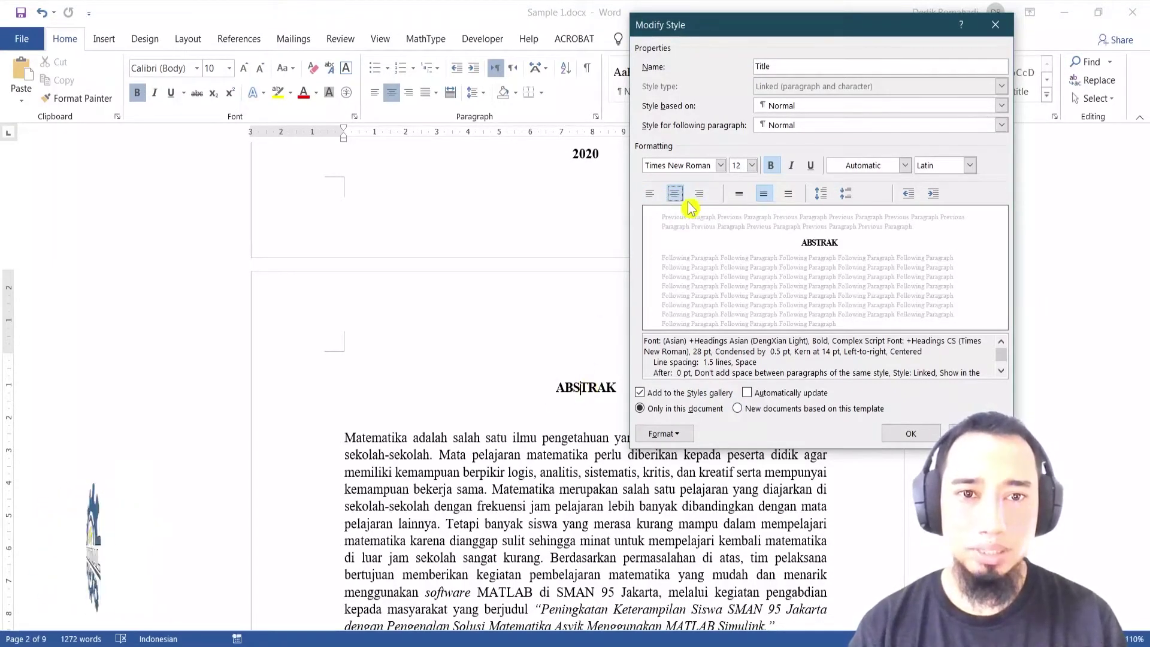
Step: Toggle the Title style's bold formatting, leaving it on, and save the style modifications
{"action": "left_click", "coordinate": [771, 169]}
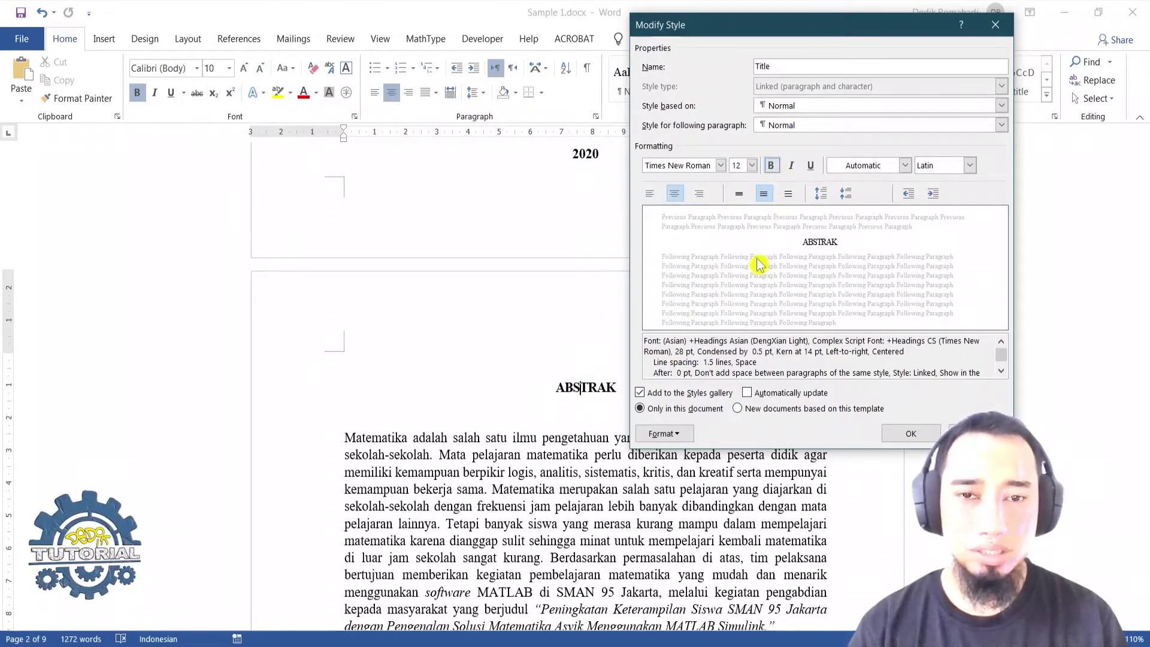
{"action": "left_click", "coordinate": [776, 168]}
{"action": "left_click", "coordinate": [775, 165]}
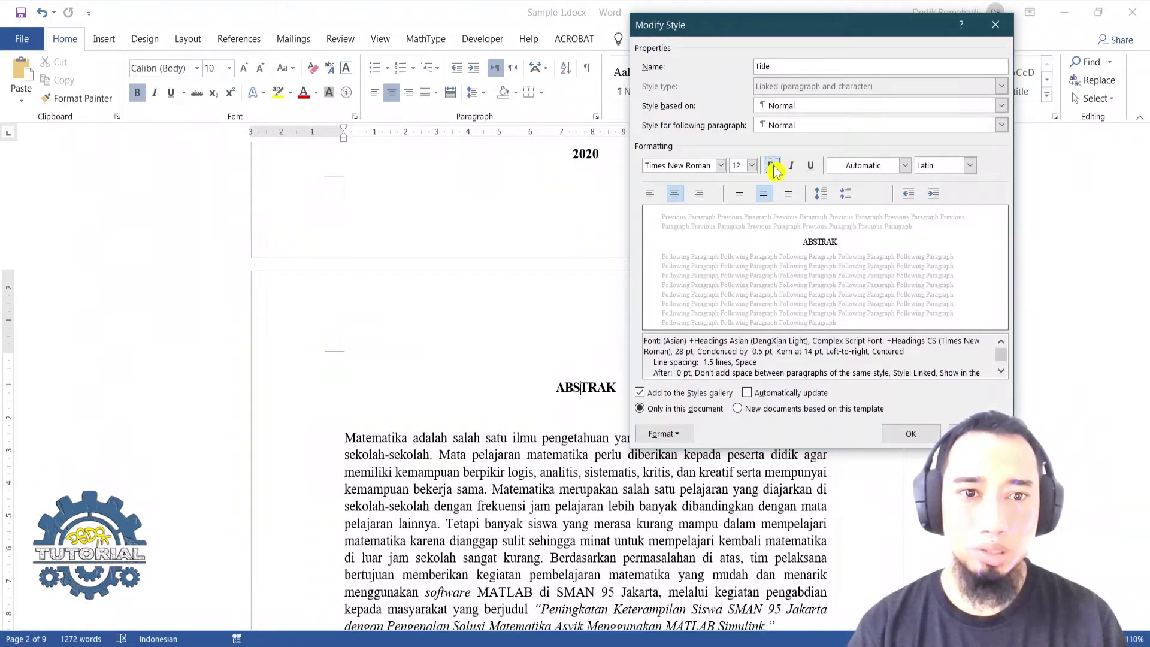
{"action": "left_click", "coordinate": [774, 164]}
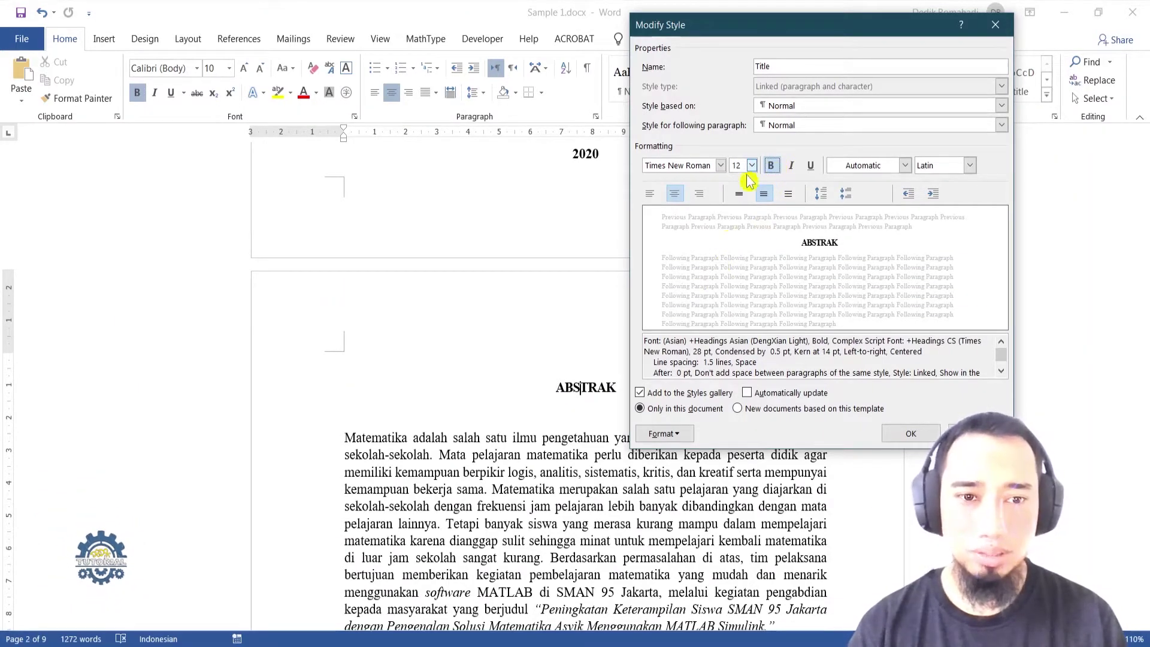
{"action": "left_click", "coordinate": [919, 442]}
{"action": "scroll", "coordinate": [659, 413], "scroll_direction": "up", "scroll_amount": 4}
{"action": "scroll", "coordinate": [642, 429], "scroll_direction": "down", "scroll_amount": 2}
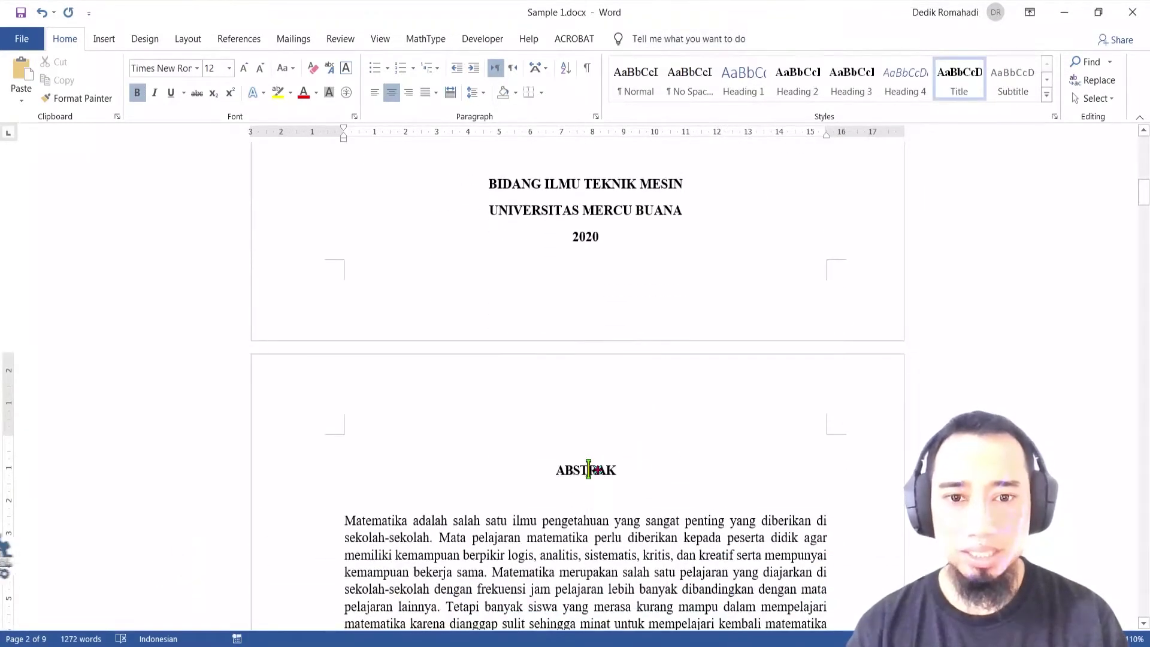
Step: Apply the Title style to the KATA PENGANTAR heading
{"action": "scroll", "coordinate": [588, 470], "scroll_direction": "down", "scroll_amount": 3}
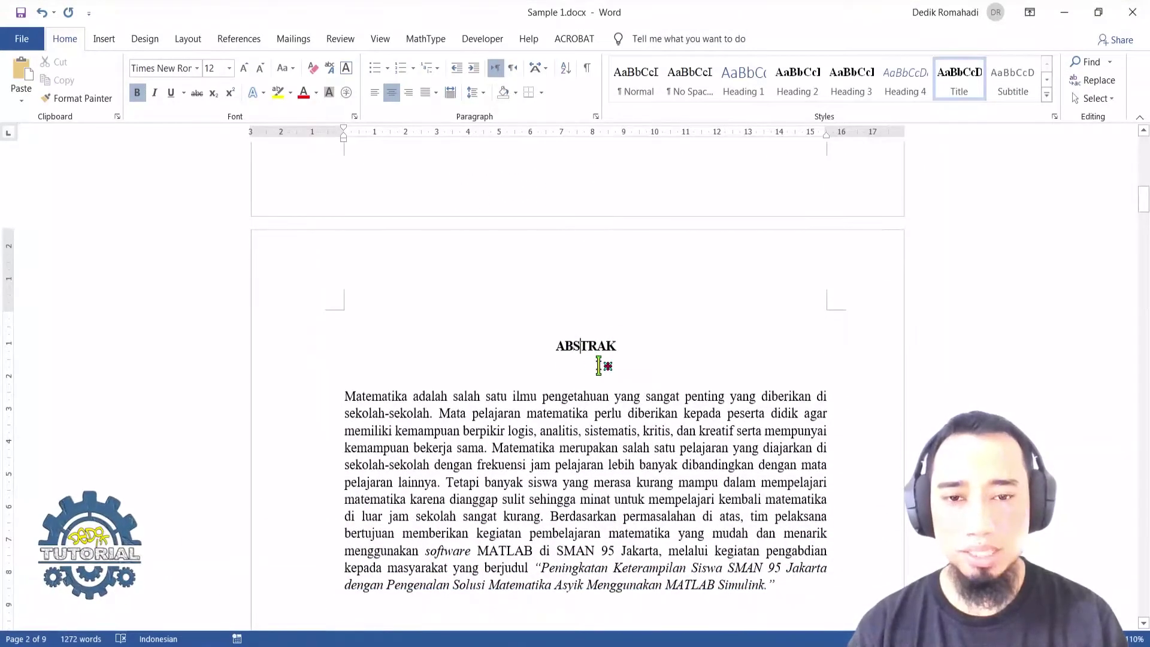
{"action": "scroll", "coordinate": [586, 339], "scroll_direction": "down", "scroll_amount": 20}
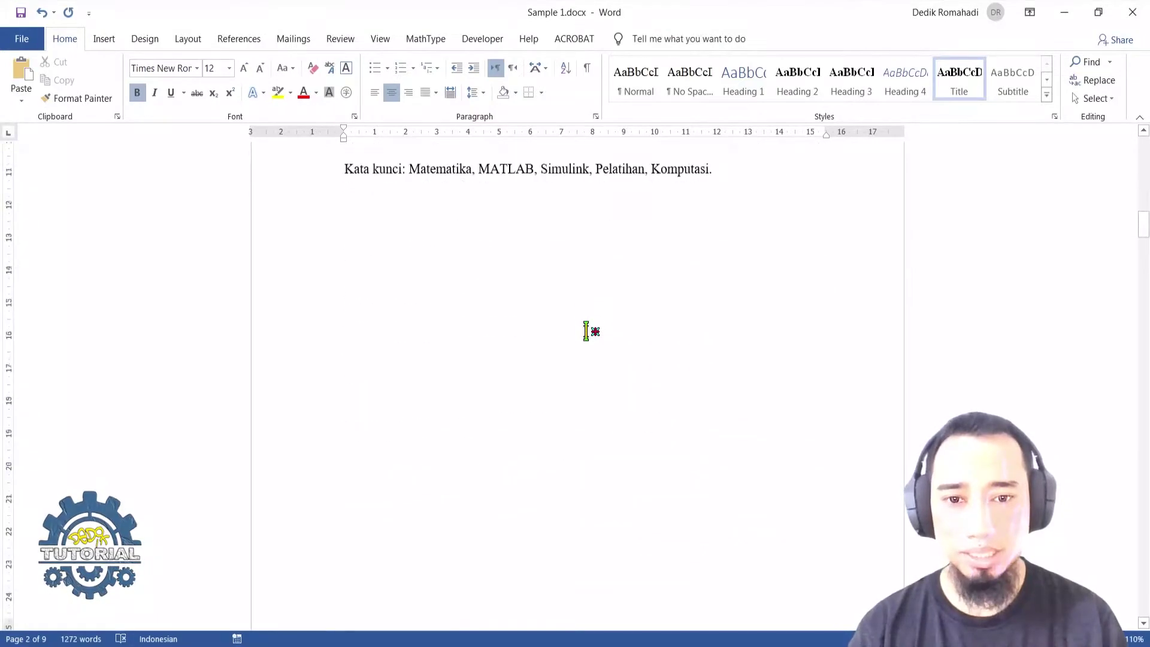
{"action": "left_click", "coordinate": [590, 252]}
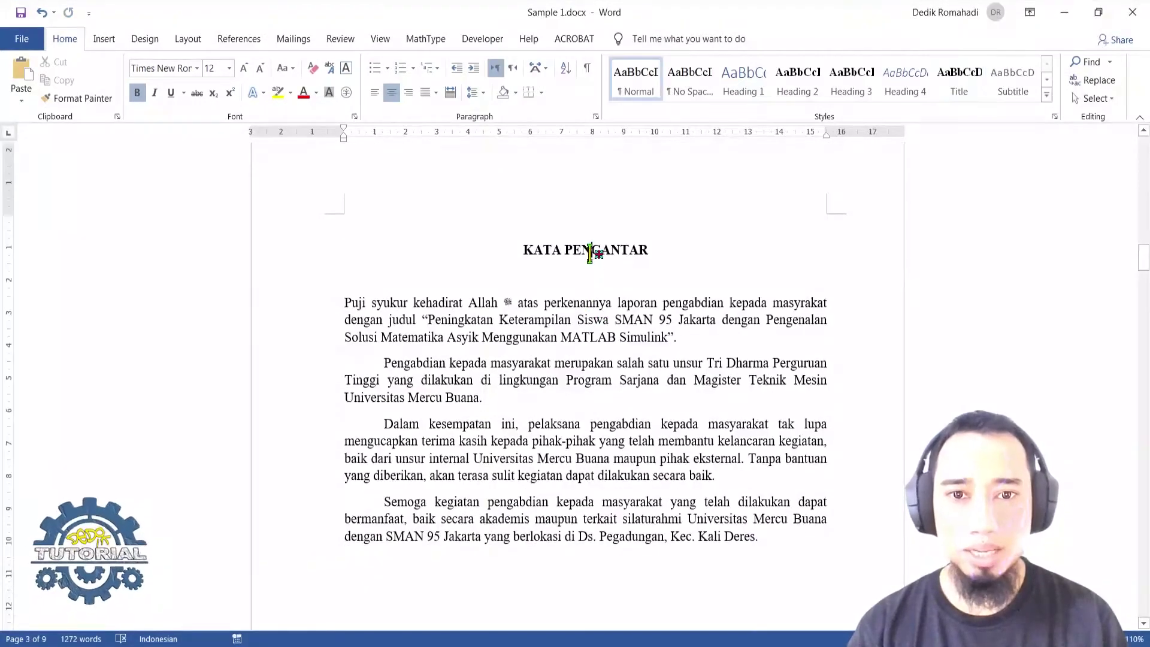
{"action": "left_click", "coordinate": [959, 78]}
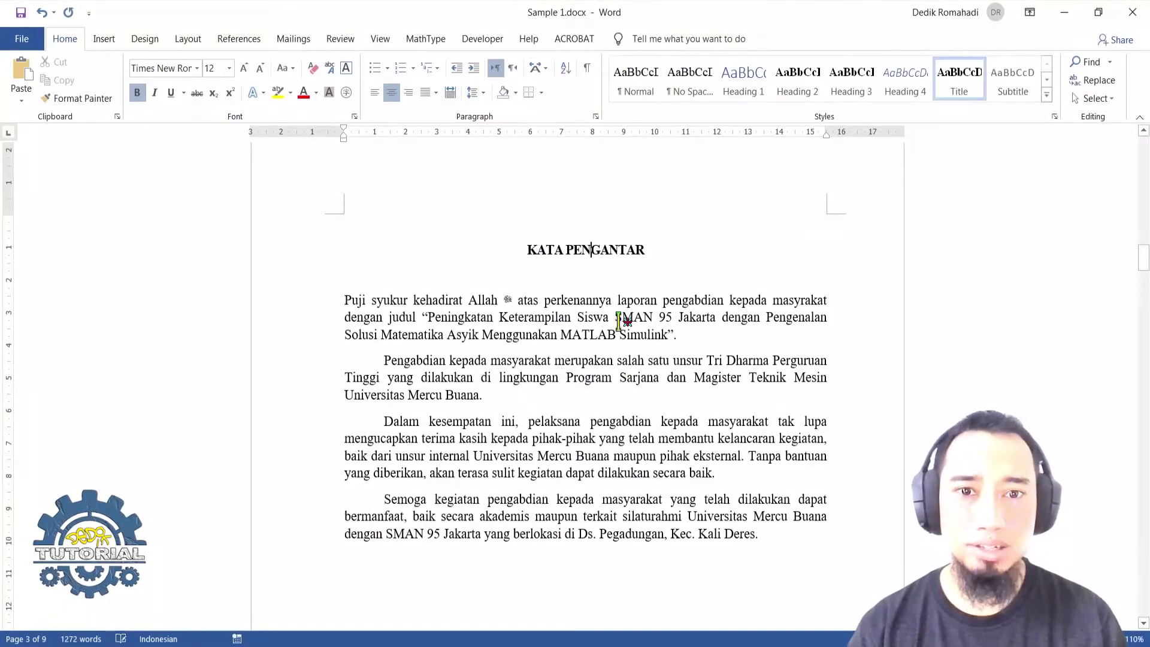
Step: Apply the Title style to the DAFTAR ISI heading
{"action": "scroll", "coordinate": [623, 336], "scroll_direction": "down", "scroll_amount": 5}
{"action": "scroll", "coordinate": [589, 356], "scroll_direction": "down", "scroll_amount": 10}
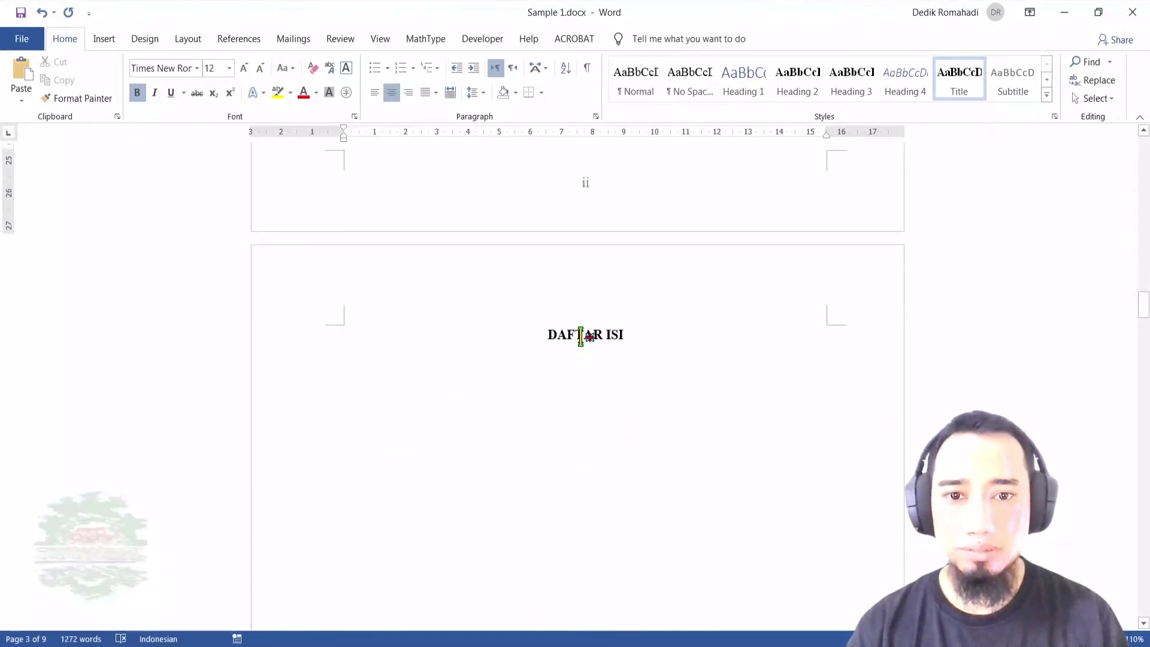
{"action": "left_click", "coordinate": [578, 330]}
{"action": "scroll", "coordinate": [599, 318], "scroll_direction": "up", "scroll_amount": 3}
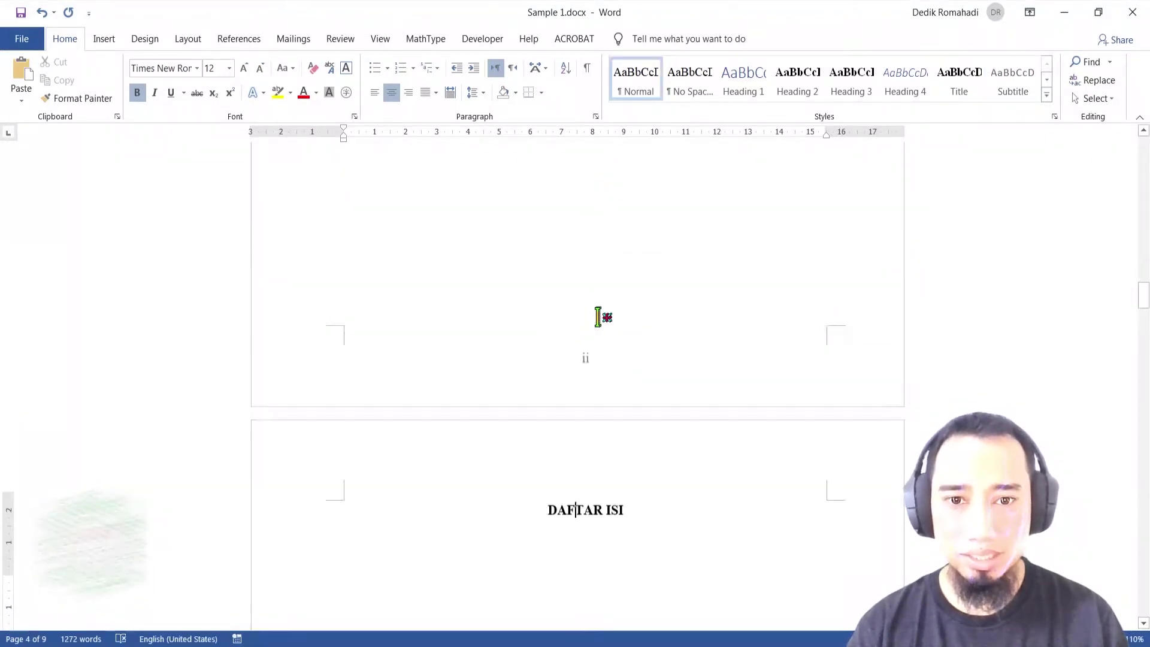
{"action": "scroll", "coordinate": [579, 324], "scroll_direction": "down", "scroll_amount": 3}
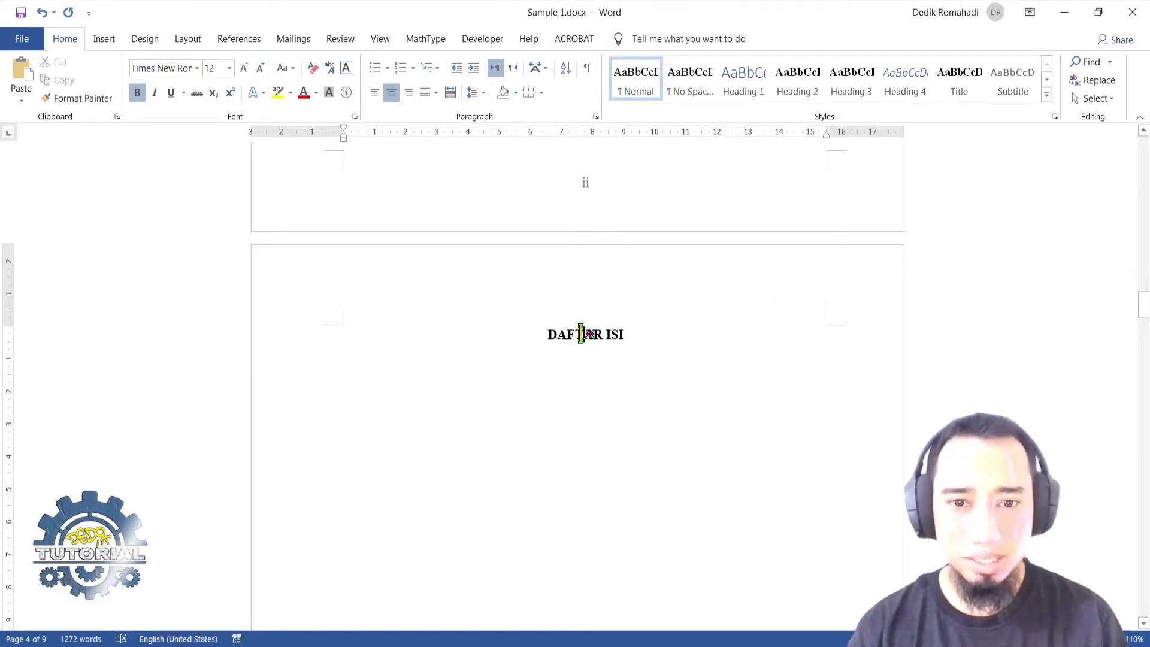
{"action": "left_click", "coordinate": [961, 89]}
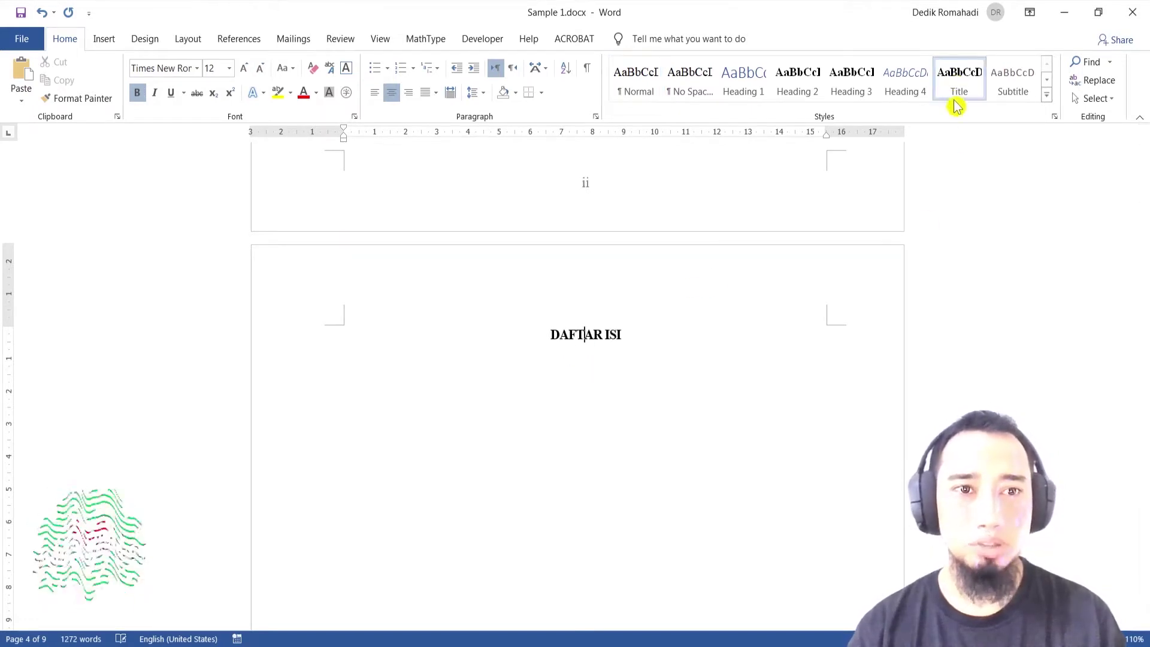
Step: Go to the first chapter and check the current style of its two heading lines, BAB 1 and PENDAHULUAN
{"action": "scroll", "coordinate": [611, 342], "scroll_direction": "down", "scroll_amount": 15}
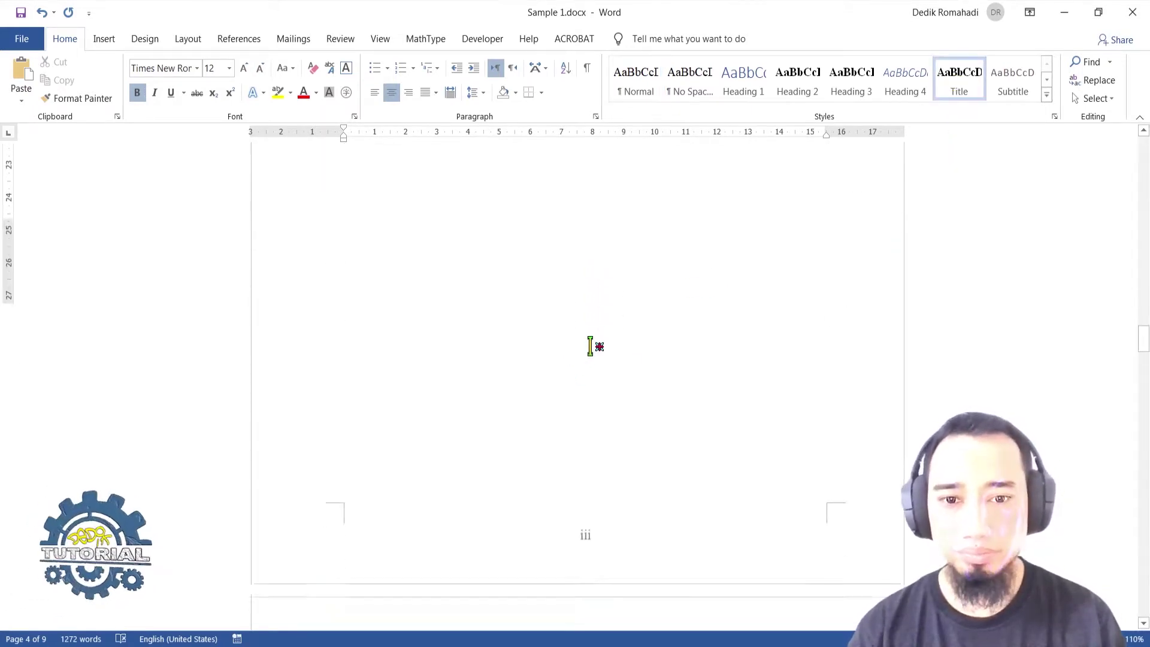
{"action": "scroll", "coordinate": [595, 339], "scroll_direction": "up", "scroll_amount": 2}
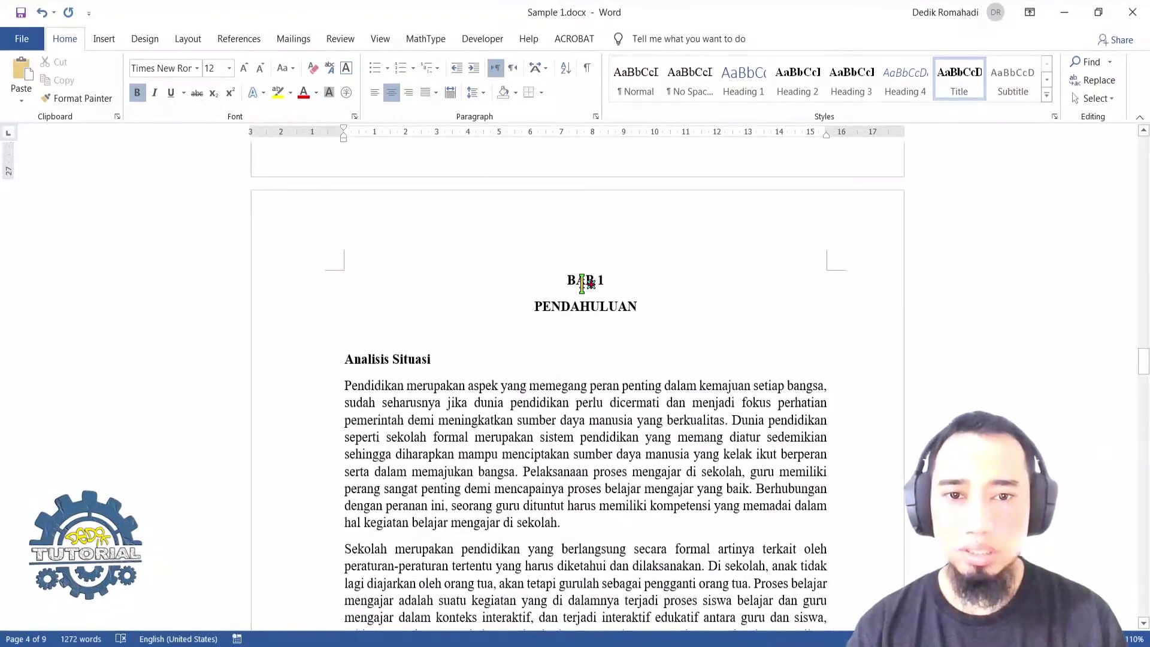
{"action": "left_click", "coordinate": [585, 281]}
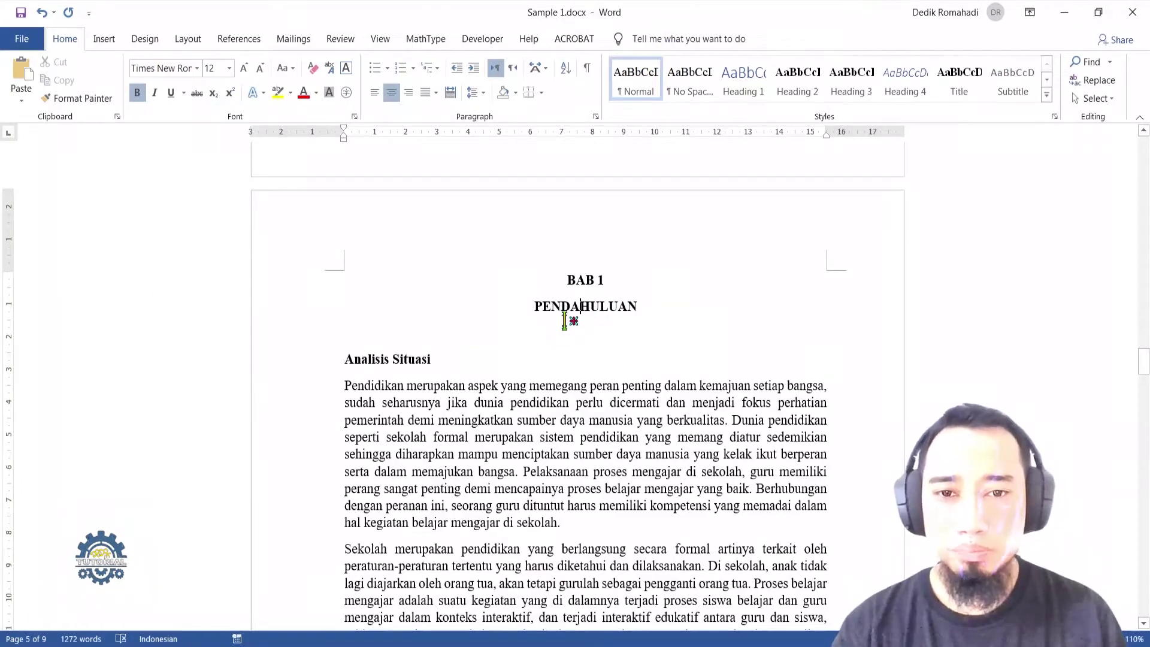
{"action": "left_click", "coordinate": [569, 286]}
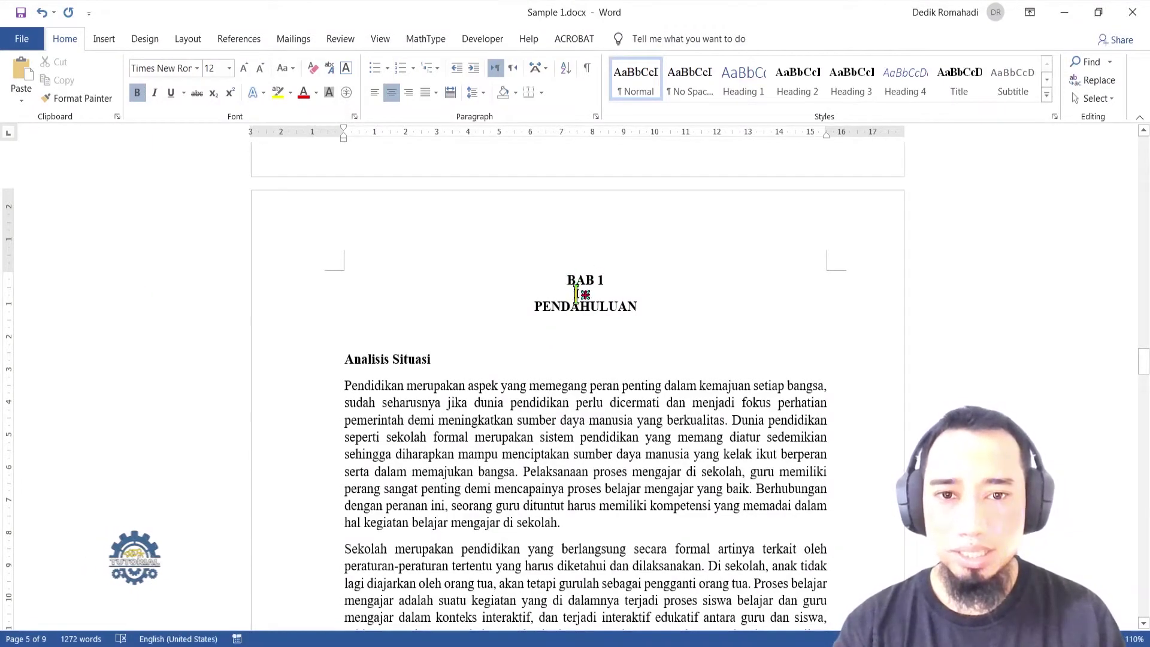
{"action": "scroll", "coordinate": [553, 317], "scroll_direction": "down", "scroll_amount": 1}
{"action": "scroll", "coordinate": [553, 317], "scroll_direction": "down", "scroll_amount": 1}
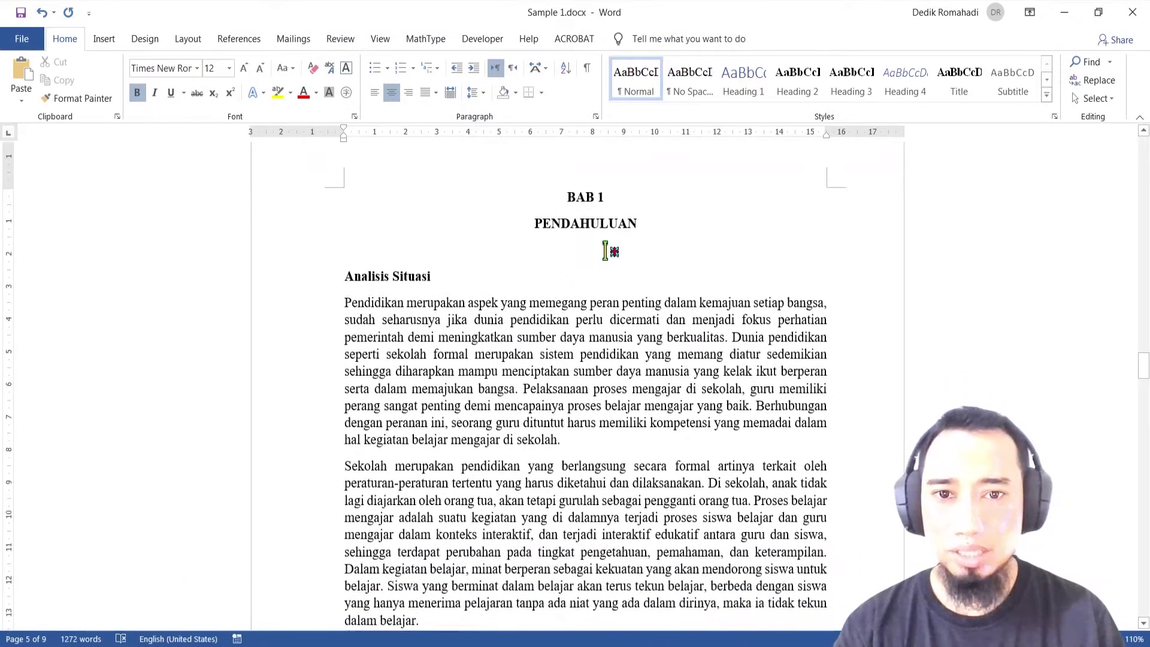
{"action": "left_click", "coordinate": [580, 220]}
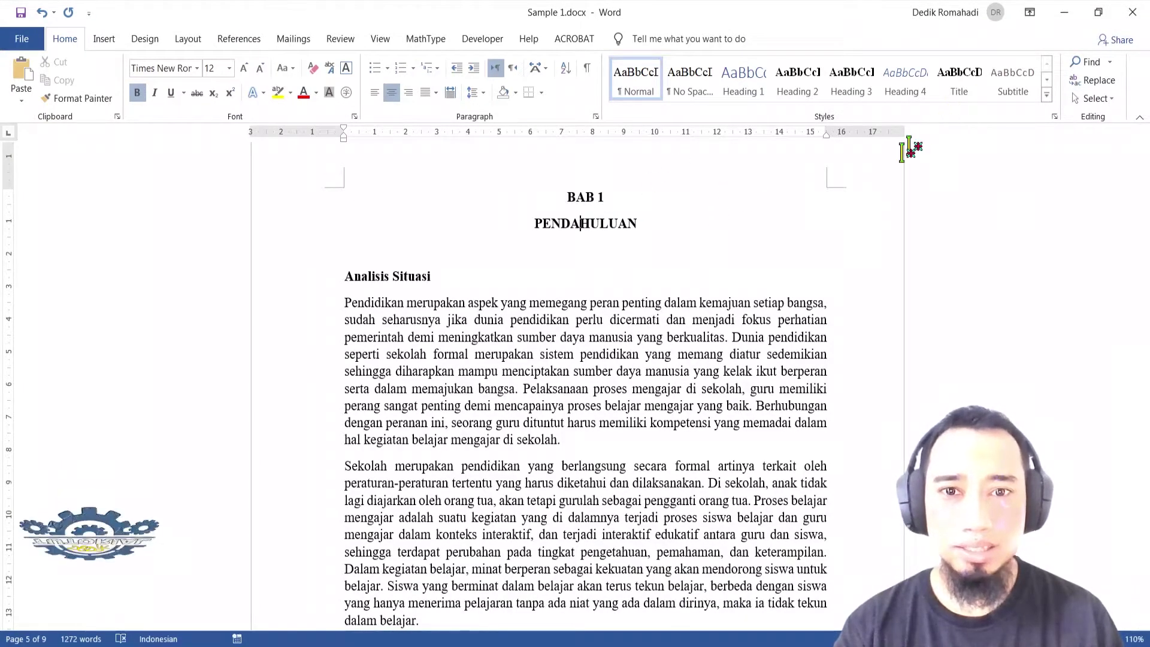
{"action": "left_click", "coordinate": [595, 230]}
Step: Look through the first chapter's heading and its subheadings, from Analisis Situasi to Simulink MATLAB, to examine the heading levels
{"action": "scroll", "coordinate": [595, 232], "scroll_direction": "down", "scroll_amount": 1}
{"action": "scroll", "coordinate": [595, 232], "scroll_direction": "down", "scroll_amount": 11}
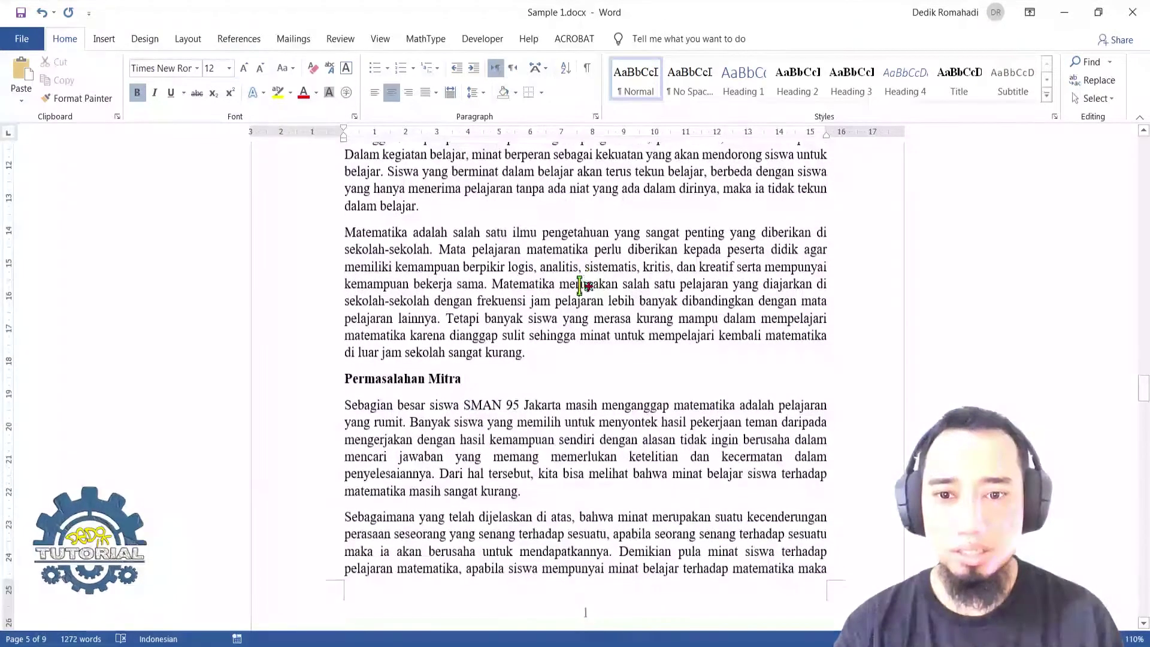
{"action": "scroll", "coordinate": [596, 326], "scroll_direction": "down", "scroll_amount": 8}
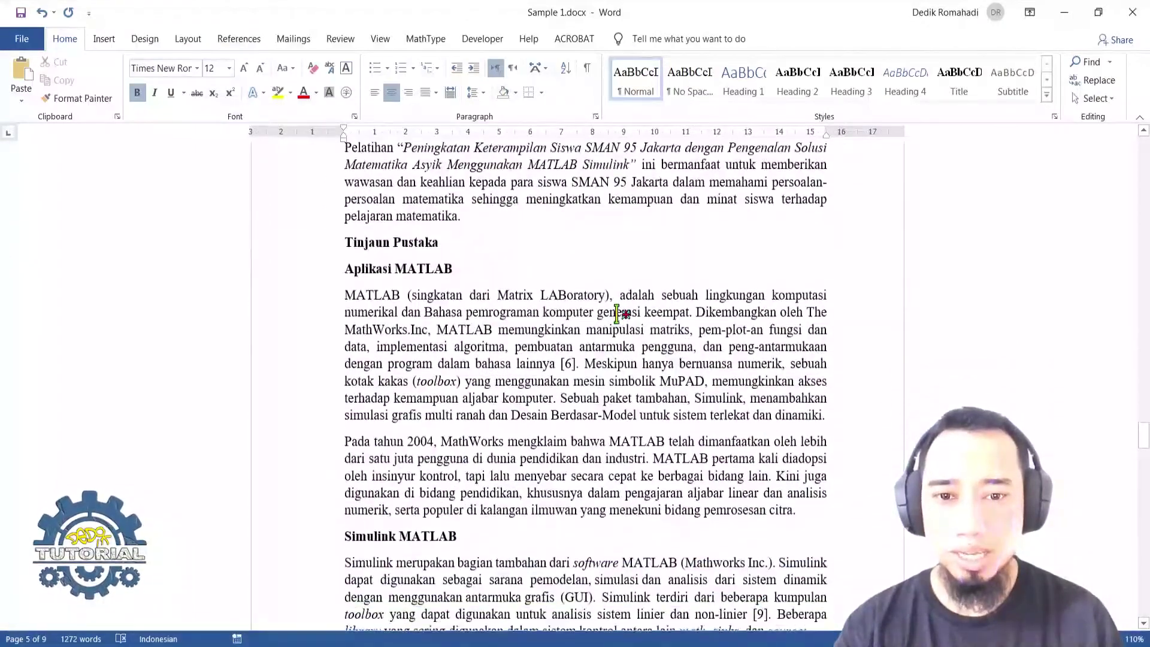
{"action": "scroll", "coordinate": [617, 315], "scroll_direction": "up", "scroll_amount": 16}
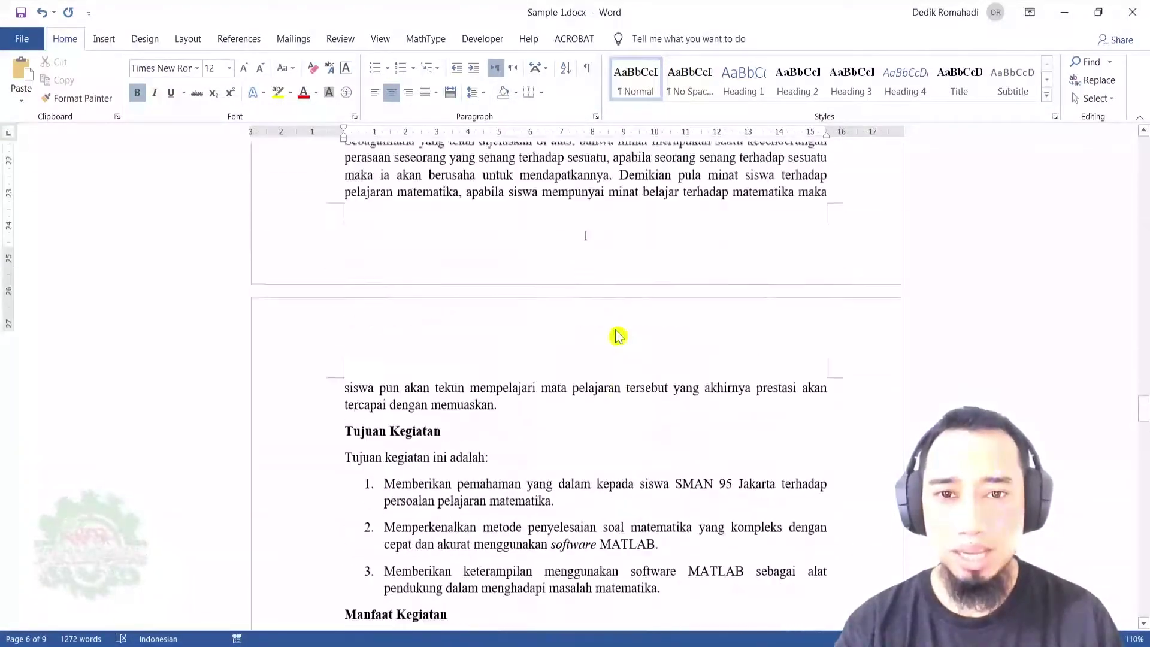
{"action": "scroll", "coordinate": [616, 331], "scroll_direction": "up", "scroll_amount": 4}
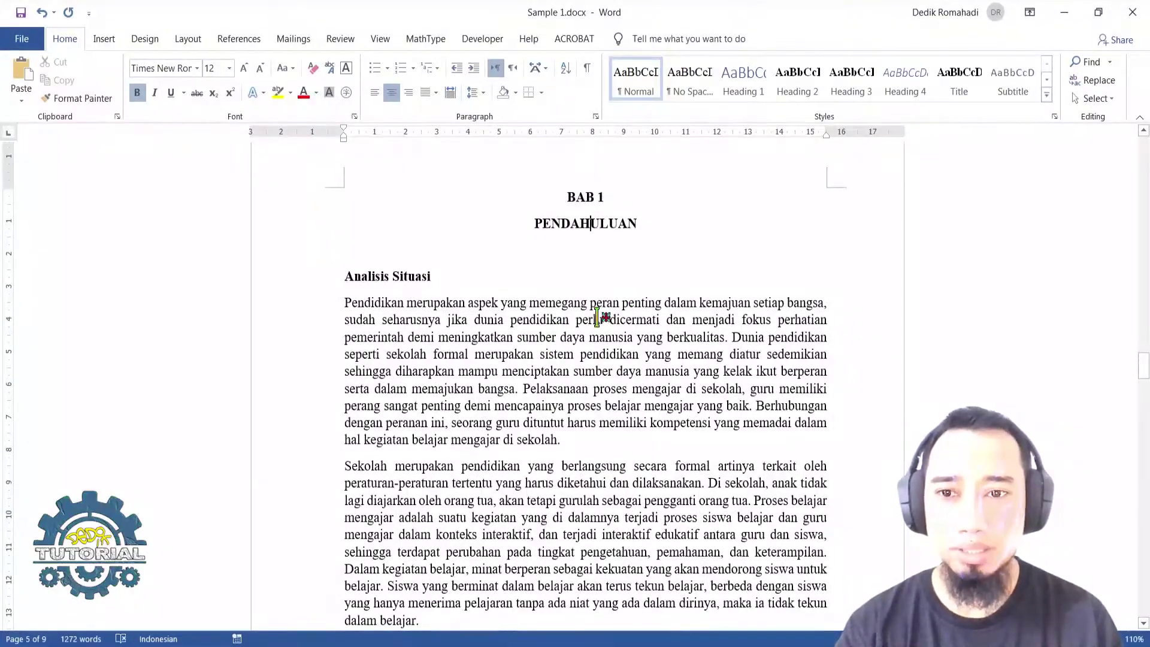
{"action": "scroll", "coordinate": [578, 332], "scroll_direction": "down", "scroll_amount": 1}
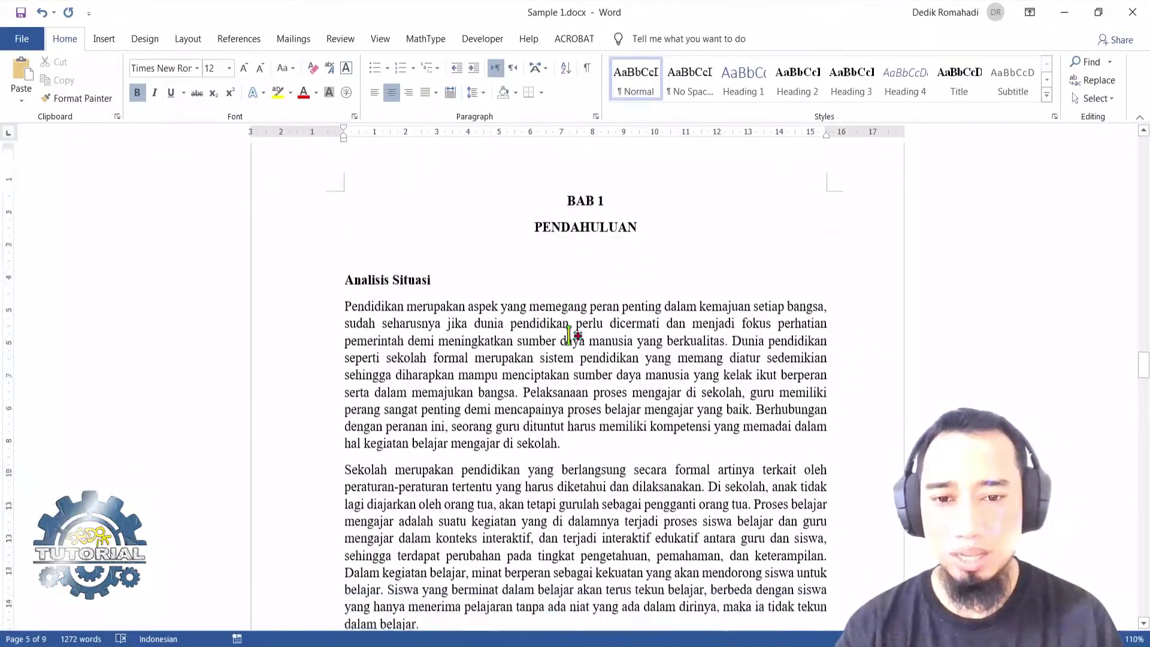
{"action": "scroll", "coordinate": [571, 335], "scroll_direction": "up", "scroll_amount": 2}
{"action": "scroll", "coordinate": [572, 342], "scroll_direction": "down", "scroll_amount": 4}
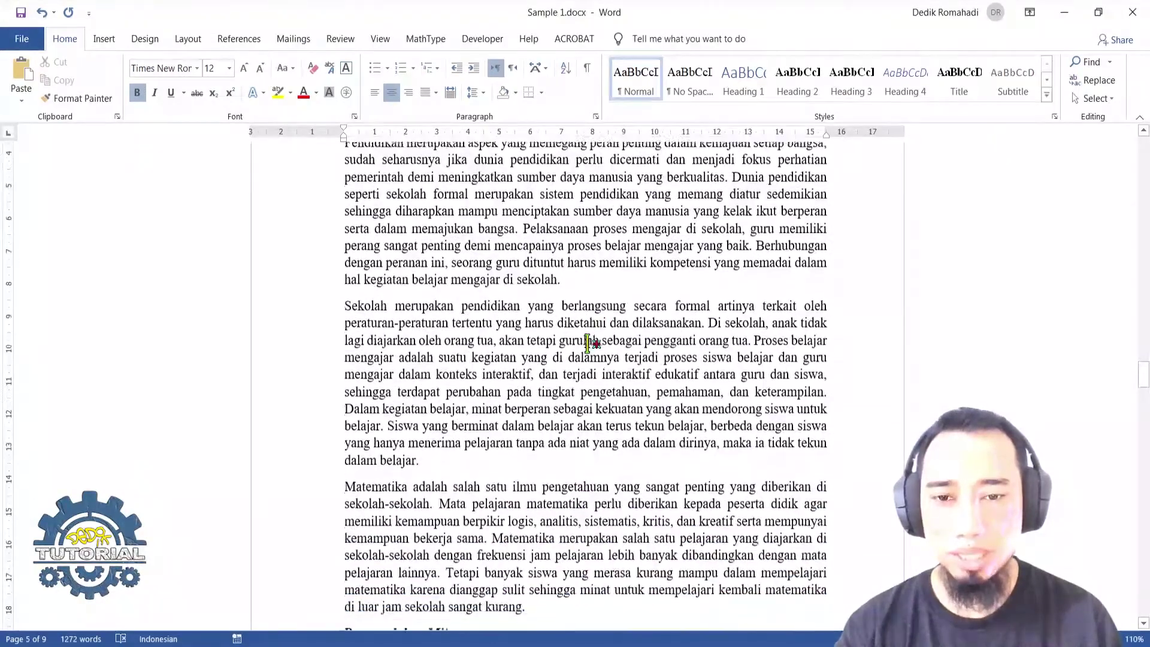
{"action": "scroll", "coordinate": [576, 352], "scroll_direction": "up", "scroll_amount": 2}
{"action": "scroll", "coordinate": [577, 352], "scroll_direction": "up", "scroll_amount": 1}
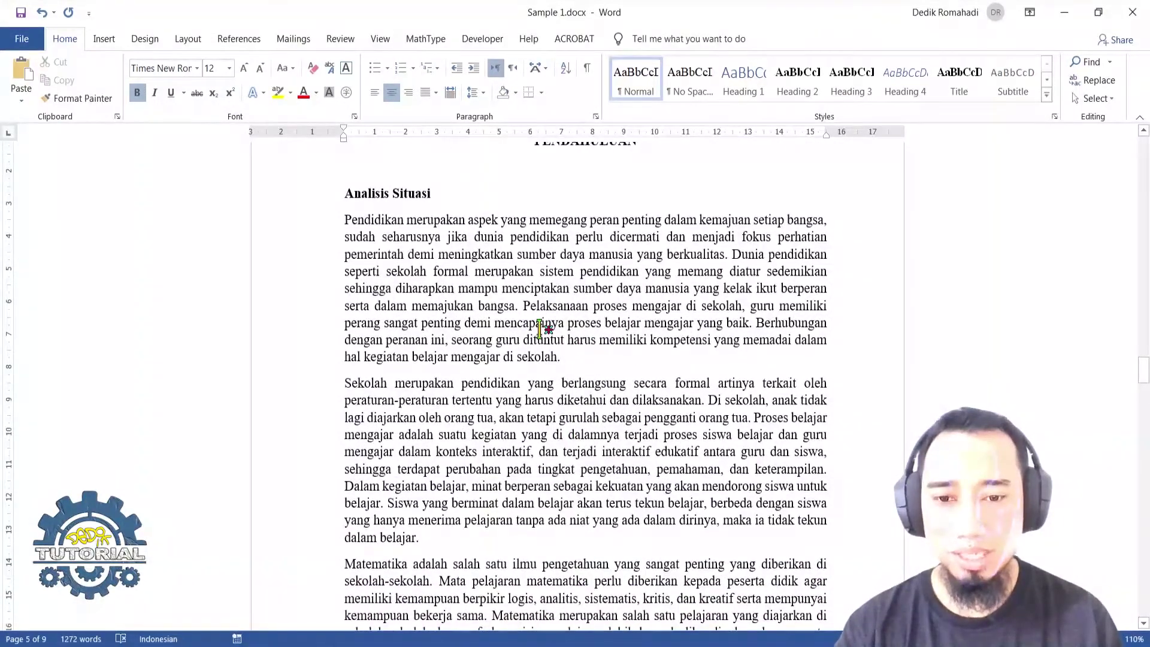
{"action": "scroll", "coordinate": [549, 333], "scroll_direction": "up", "scroll_amount": 2}
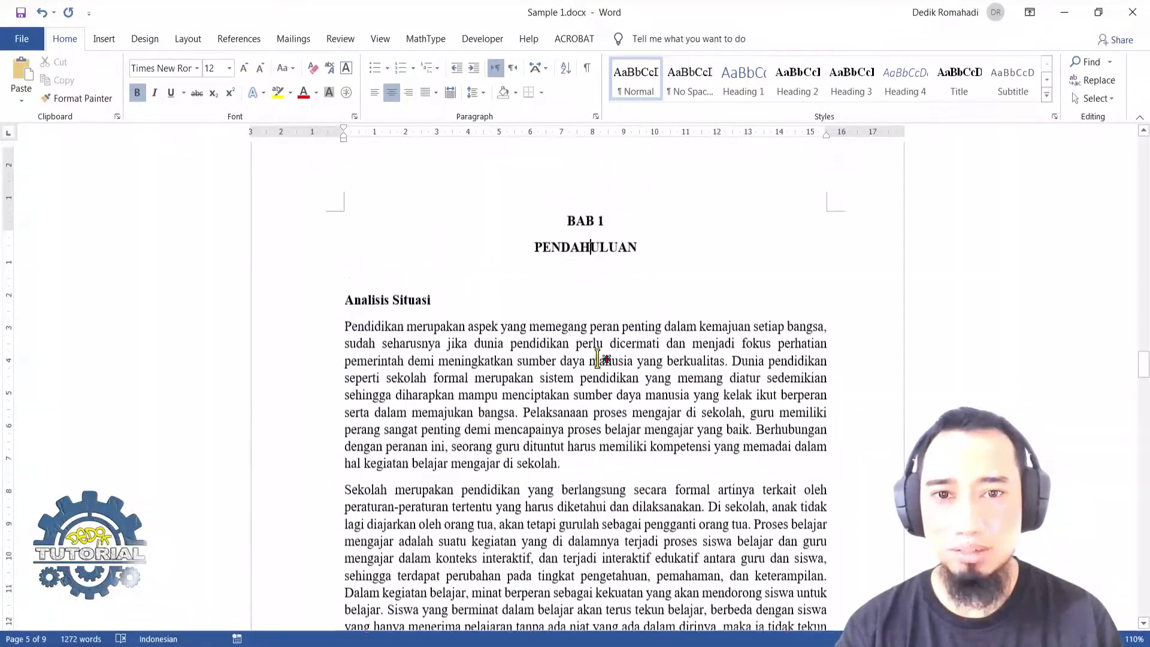
{"action": "scroll", "coordinate": [549, 292], "scroll_direction": "down", "scroll_amount": 1}
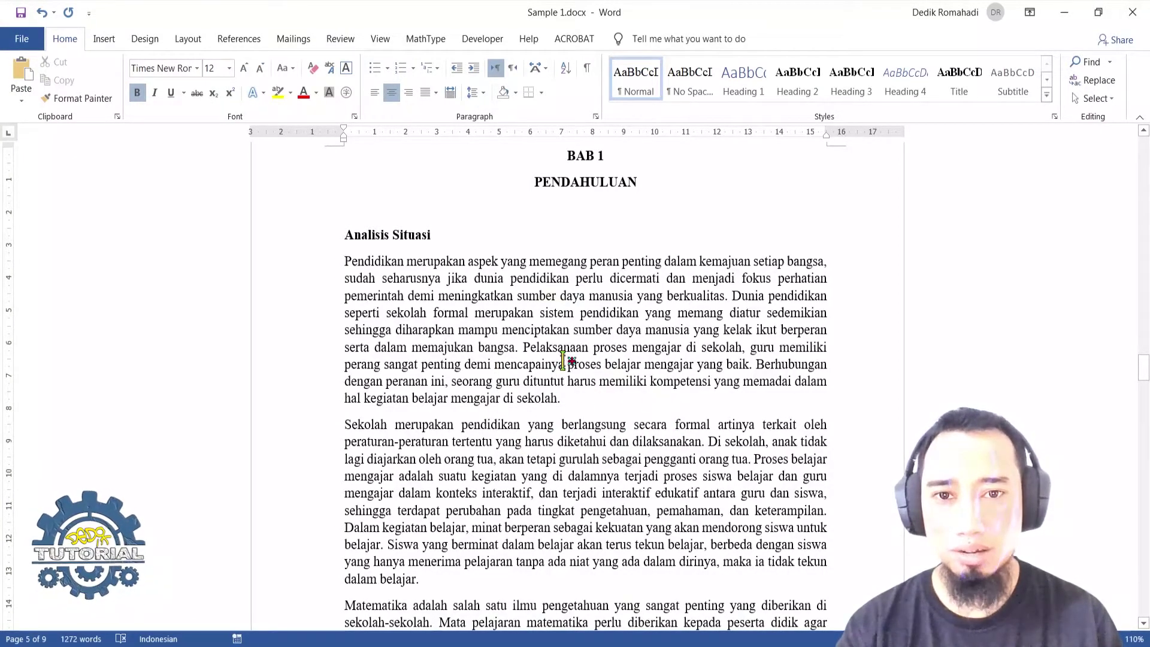
{"action": "scroll", "coordinate": [563, 360], "scroll_direction": "down", "scroll_amount": 8}
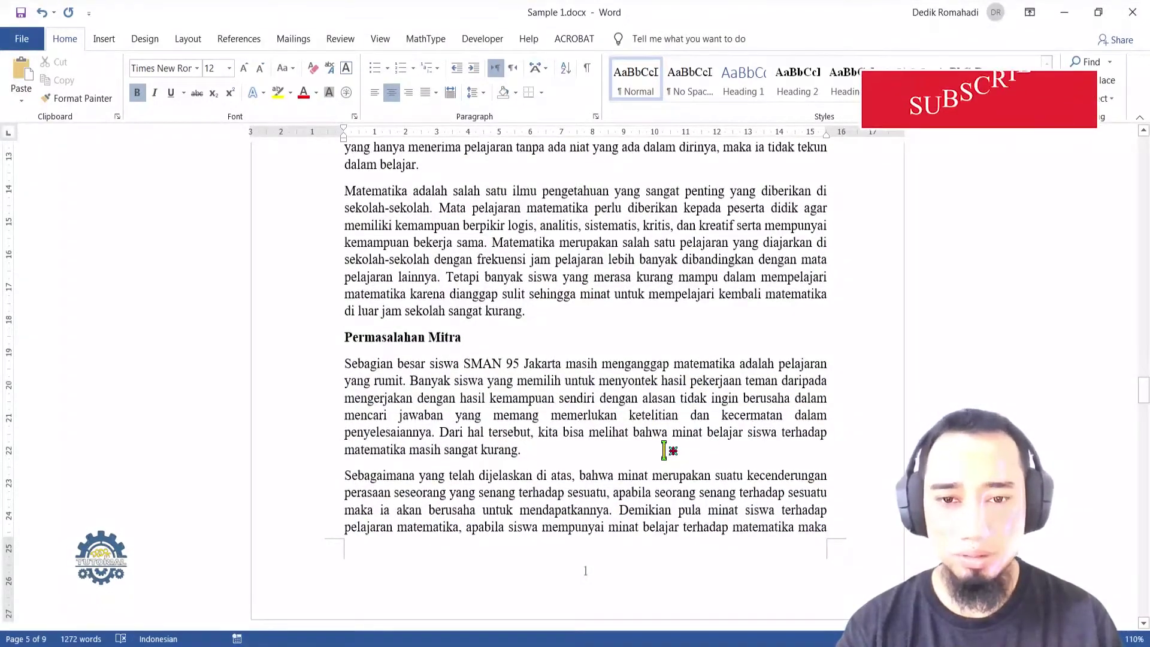
{"action": "scroll", "coordinate": [641, 449], "scroll_direction": "up", "scroll_amount": 12}
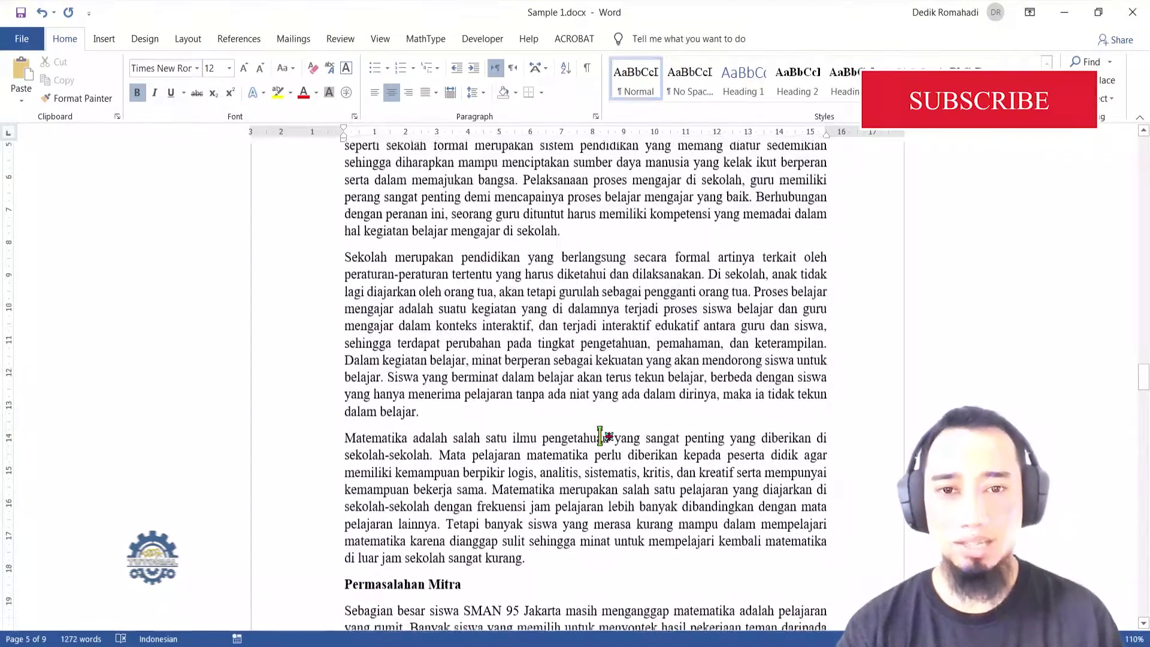
{"action": "scroll", "coordinate": [573, 466], "scroll_direction": "down", "scroll_amount": 3}
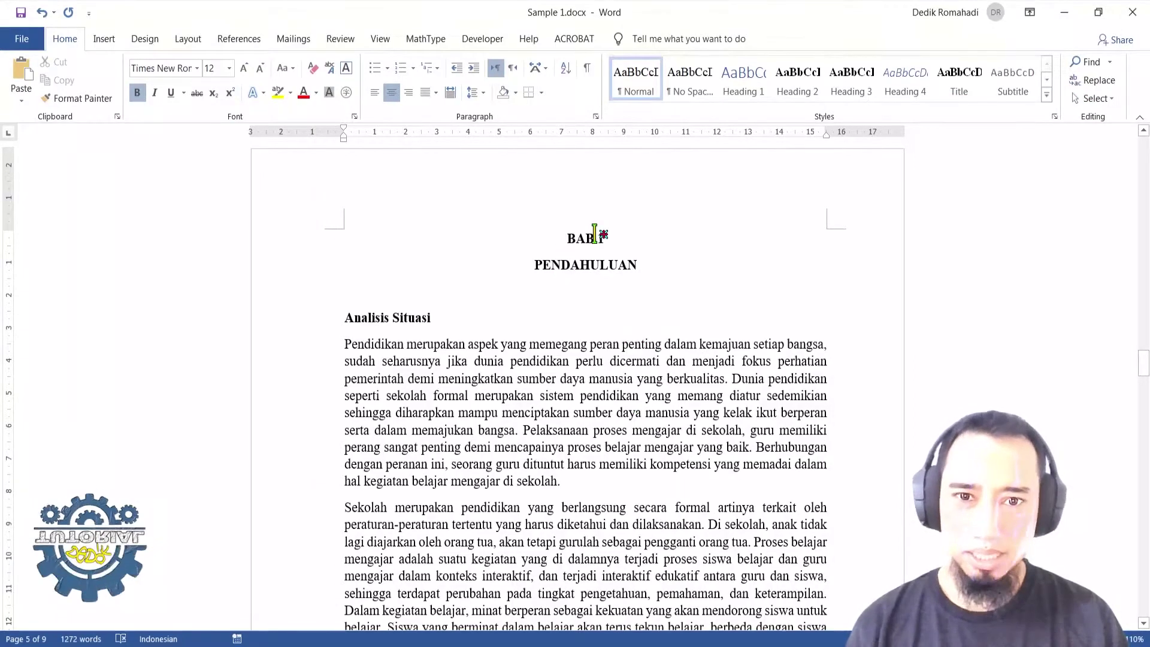
Step: Delete the BAB 1 line above the PENDAHULUAN heading, leaving only the chapter title
{"action": "left_click", "coordinate": [534, 269]}
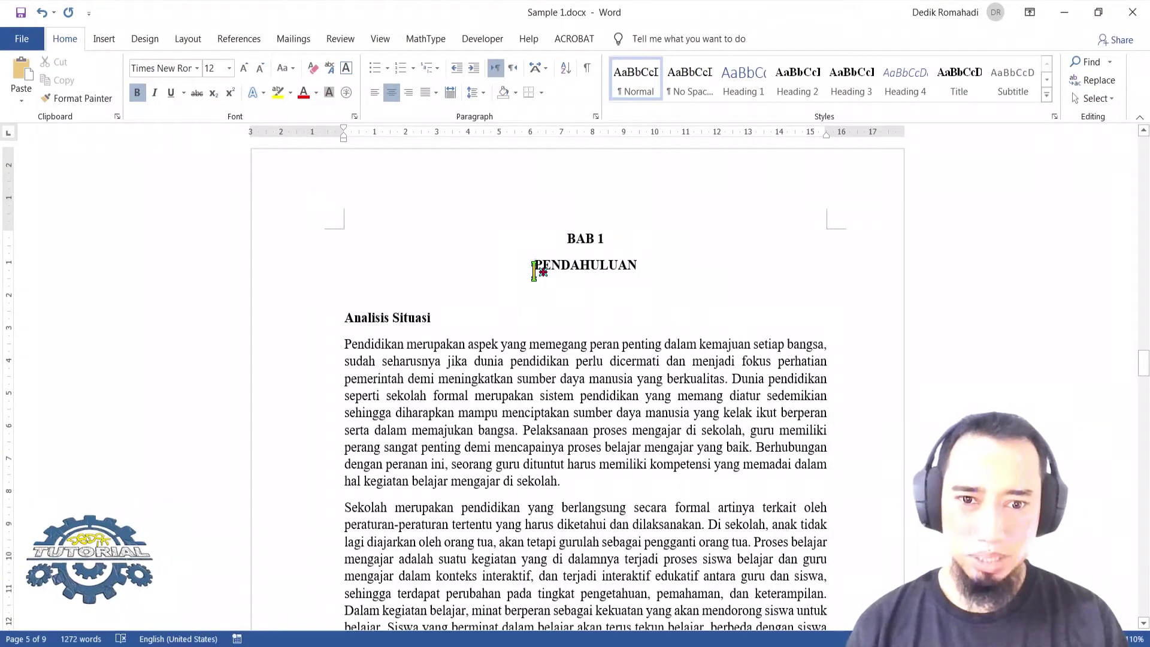
{"action": "left_click", "coordinate": [576, 238]}
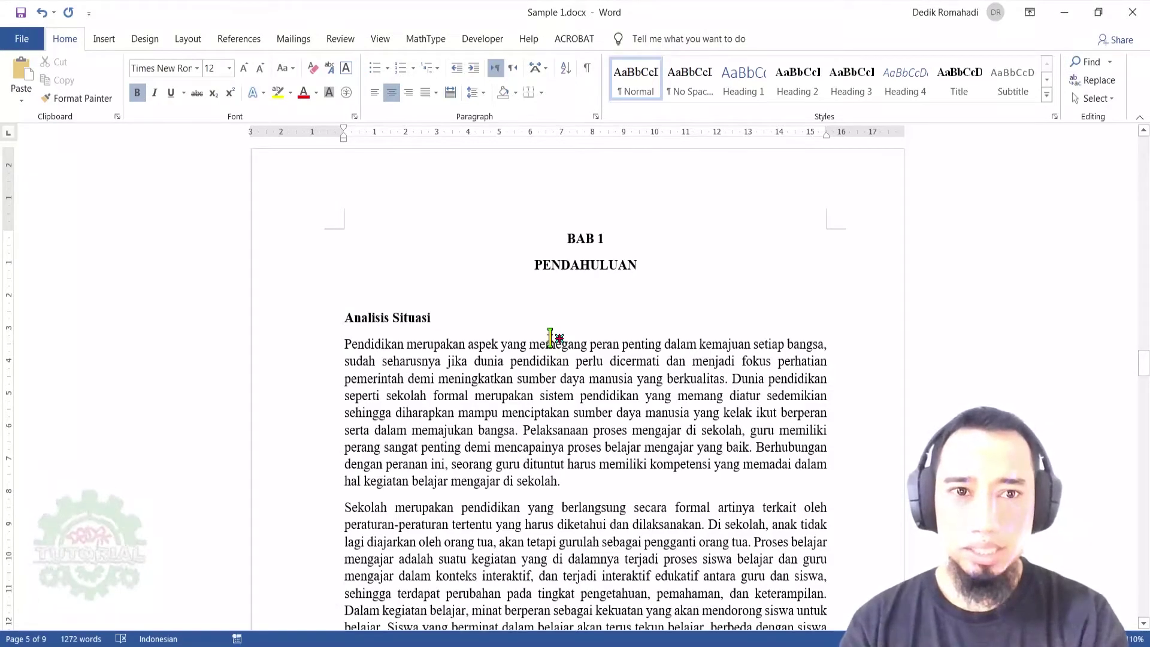
{"action": "key", "text": "BackSpace"}
{"action": "key", "text": "BackSpace"}
{"action": "key", "text": "BackSpace"}
{"action": "key", "text": "BackSpace"}
{"action": "key", "text": "BackSpace"}
{"action": "key", "text": "BackSpace"}
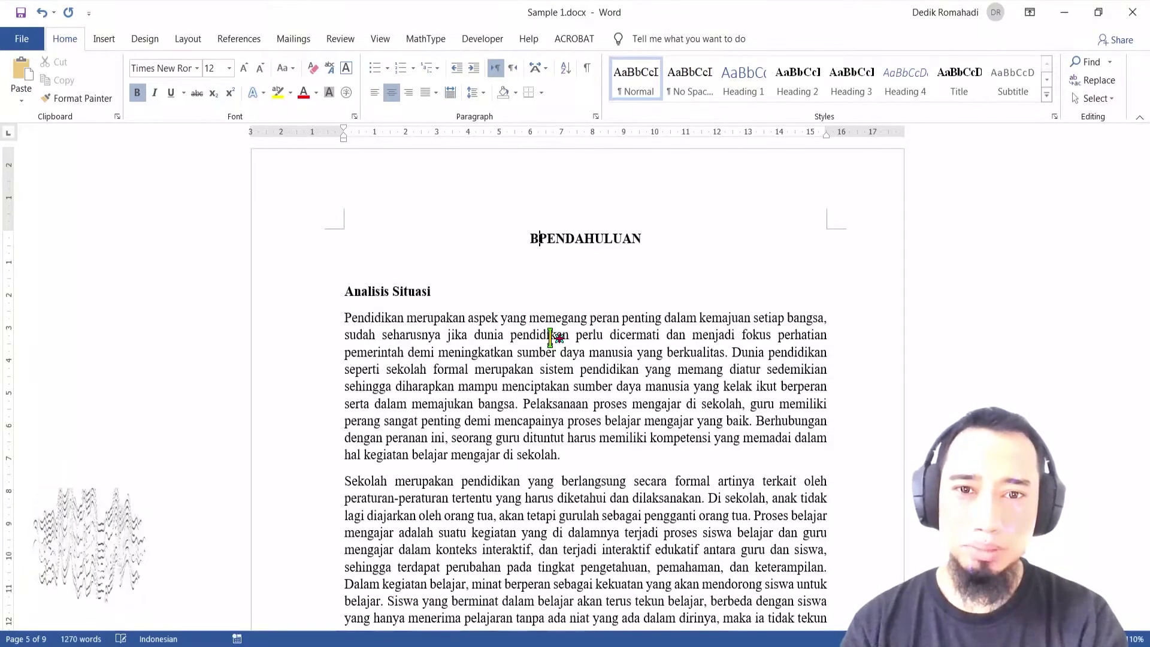
{"action": "key", "text": "BackSpace"}
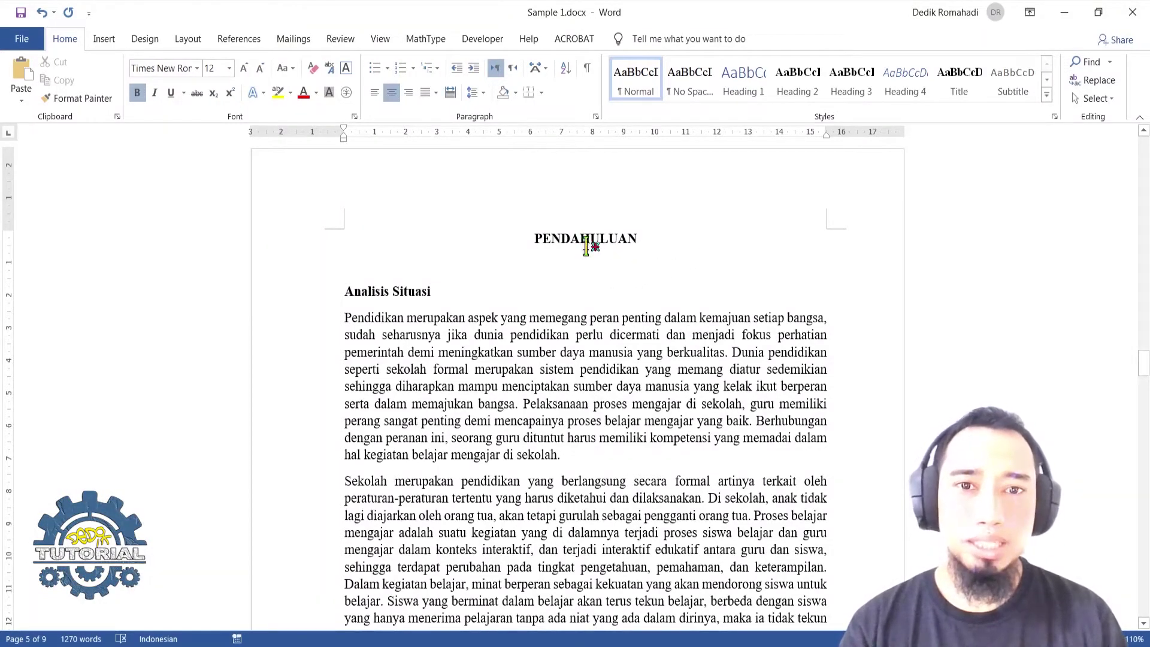
Step: Apply the Heading 1 style to the PENDAHULUAN chapter title
{"action": "left_click", "coordinate": [757, 87]}
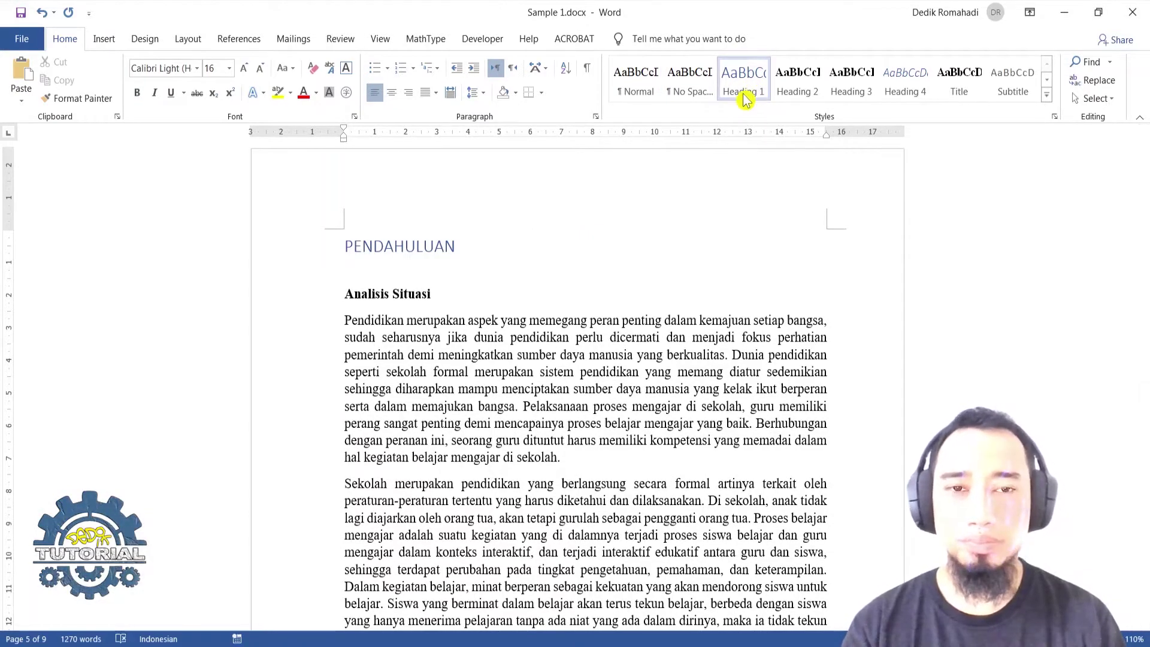
{"action": "right_click", "coordinate": [746, 86]}
{"action": "left_click", "coordinate": [432, 222]}
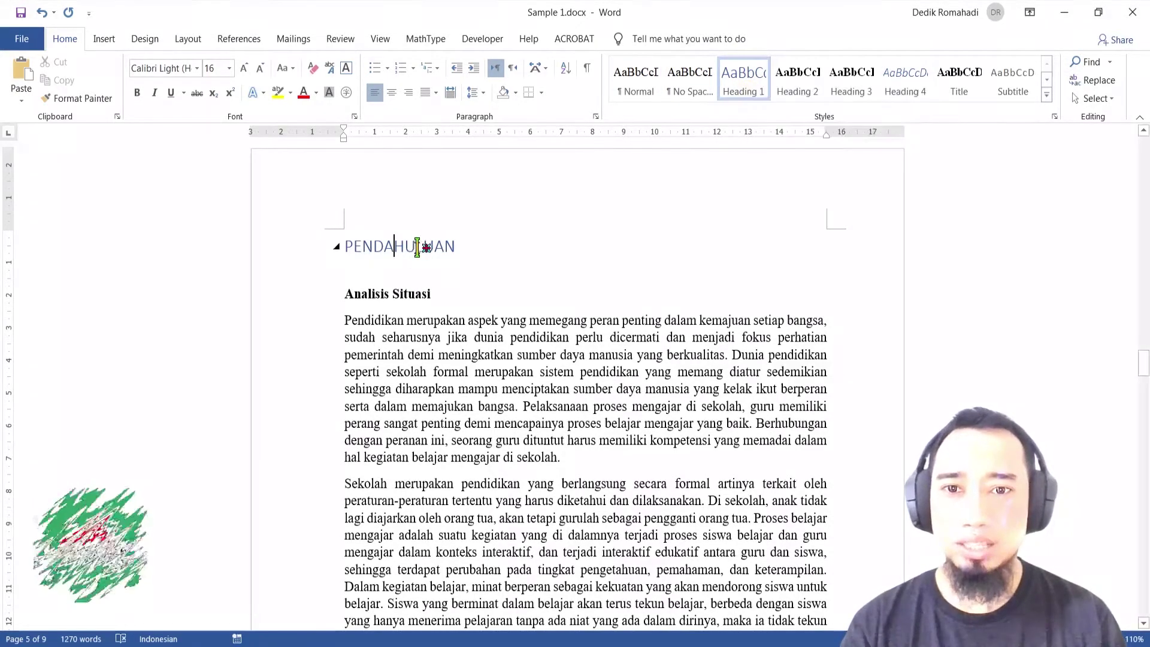
Step: Modify the Heading 1 style to use the Times New Roman font at size 12
{"action": "right_click", "coordinate": [742, 84]}
{"action": "left_click", "coordinate": [779, 108]}
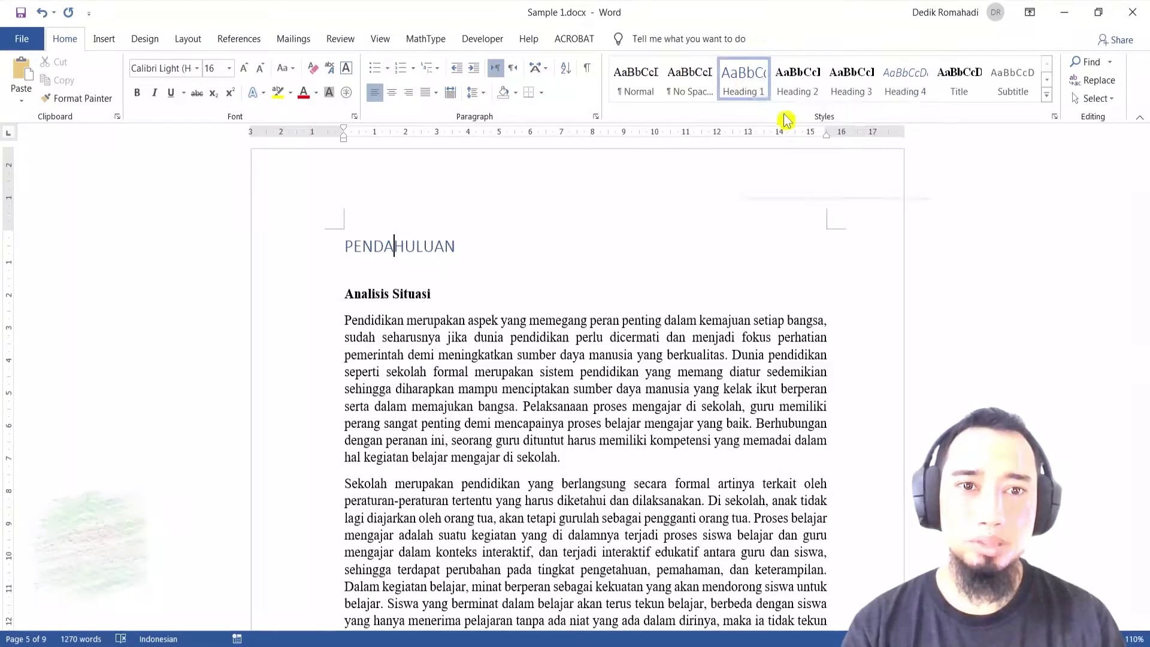
{"action": "left_click_drag", "start_coordinate": [822, 29], "coordinate": [752, 30]}
{"action": "left_click", "coordinate": [682, 165]}
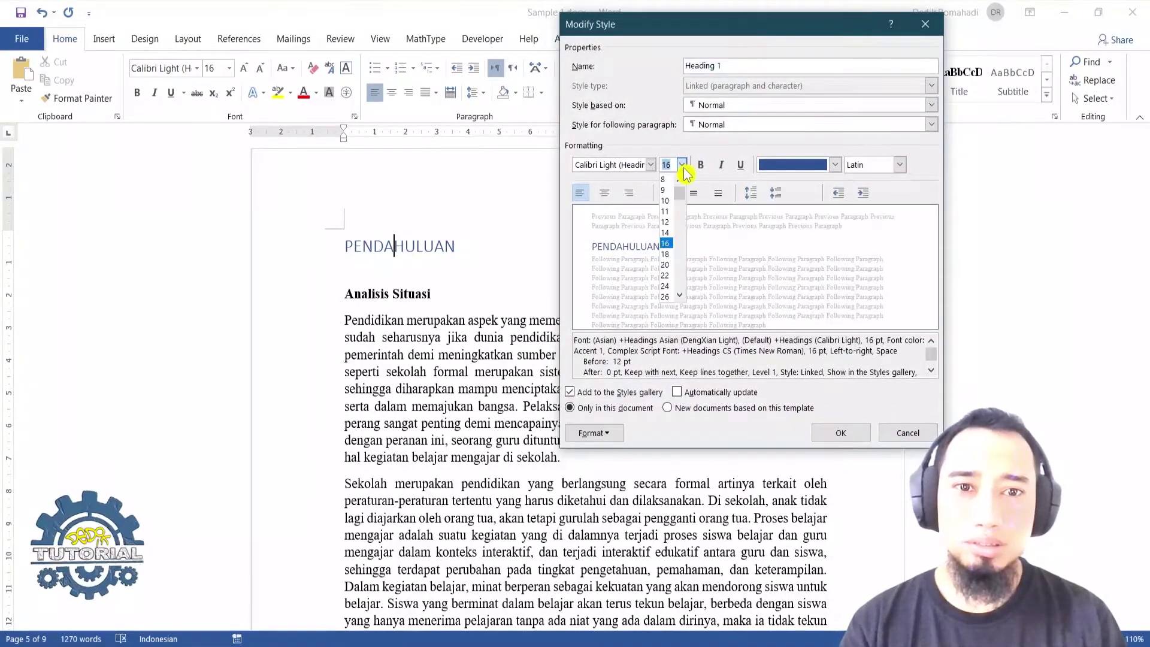
{"action": "left_click", "coordinate": [672, 227]}
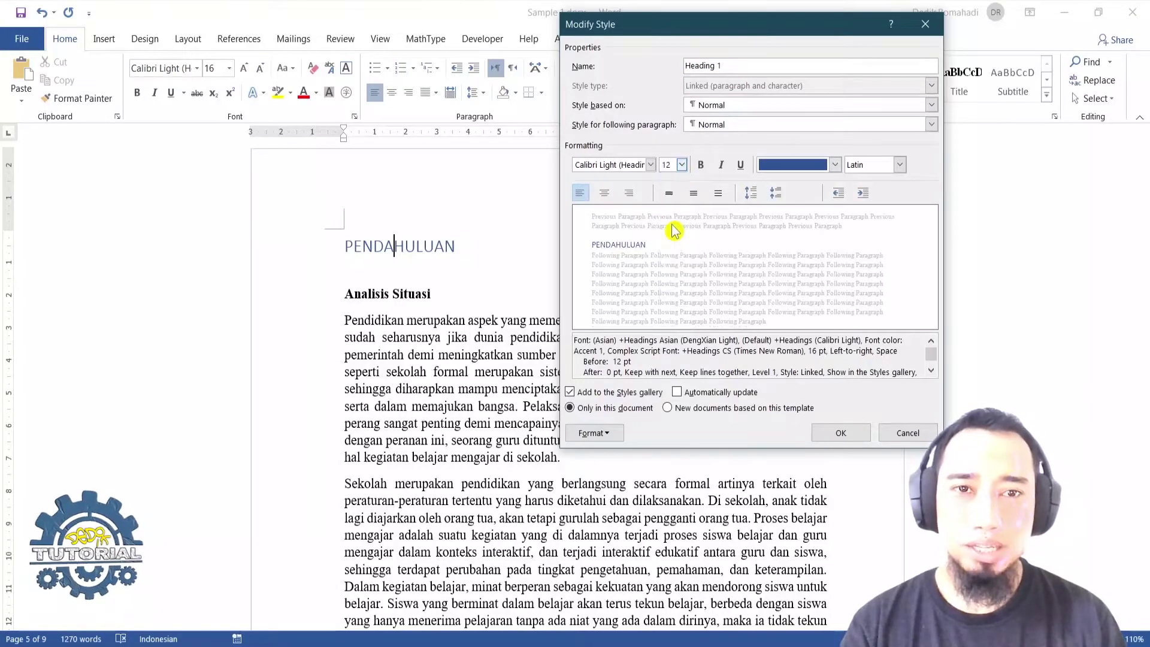
{"action": "left_click", "coordinate": [650, 165]}
{"action": "left_click", "coordinate": [644, 288]}
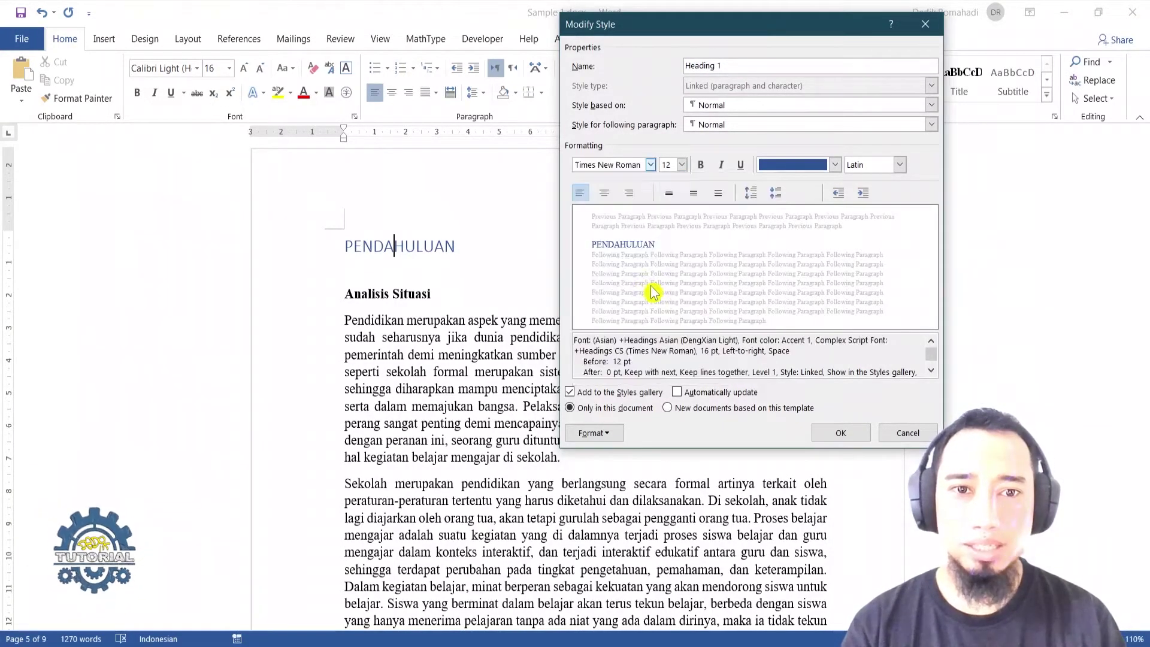
Step: Give the Heading 1 style the Automatic font color, bold text and centered alignment
{"action": "left_click", "coordinate": [836, 166]}
{"action": "left_click", "coordinate": [809, 185]}
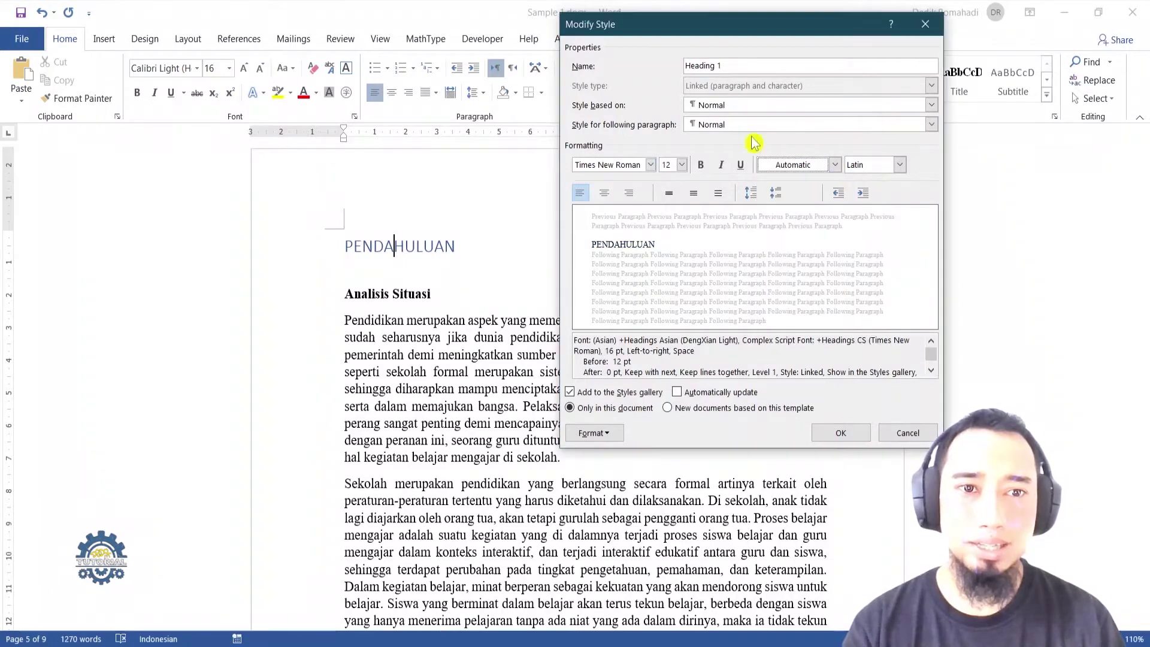
{"action": "left_click", "coordinate": [701, 165]}
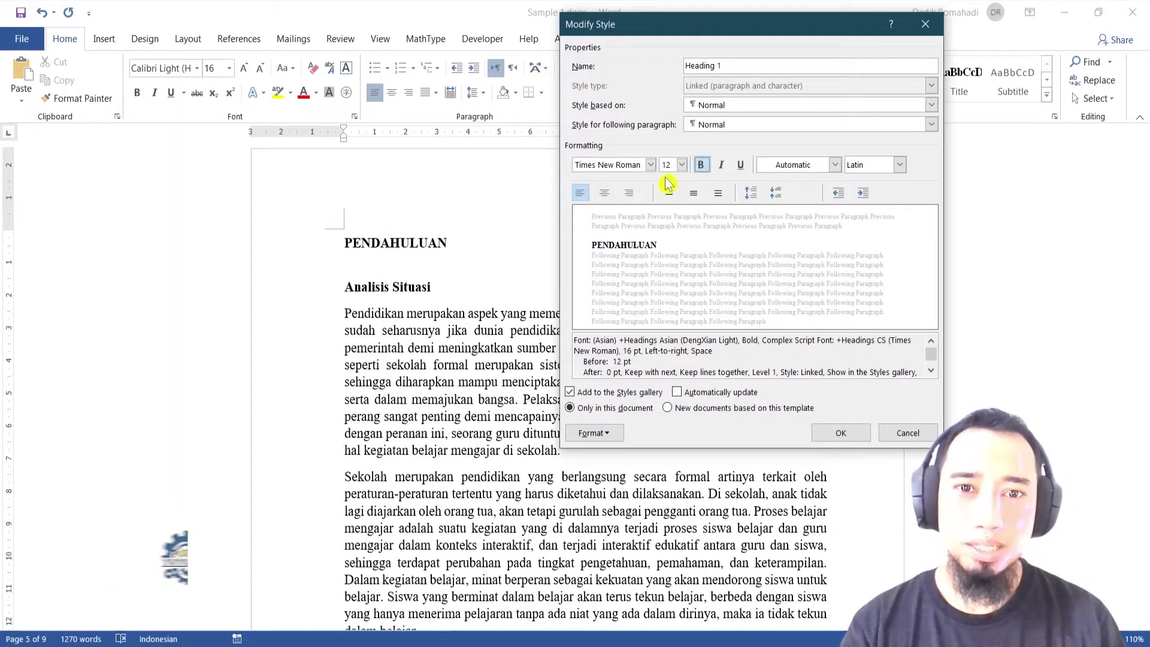
{"action": "left_click", "coordinate": [604, 193]}
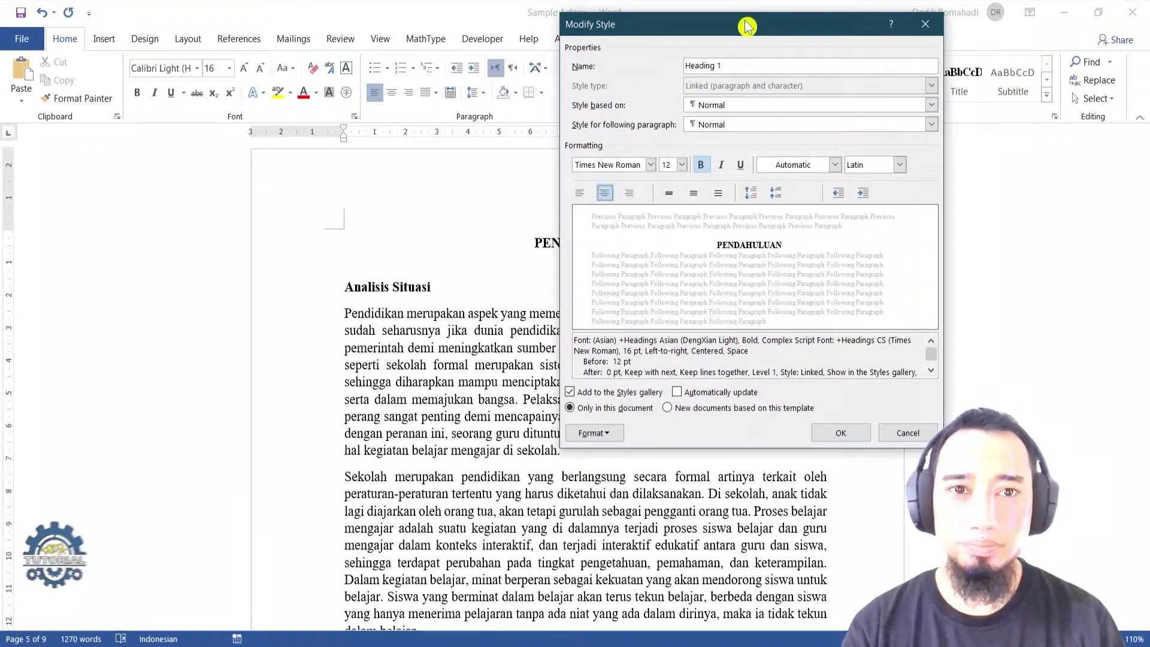
{"action": "left_click_drag", "start_coordinate": [747, 24], "coordinate": [867, 30]}
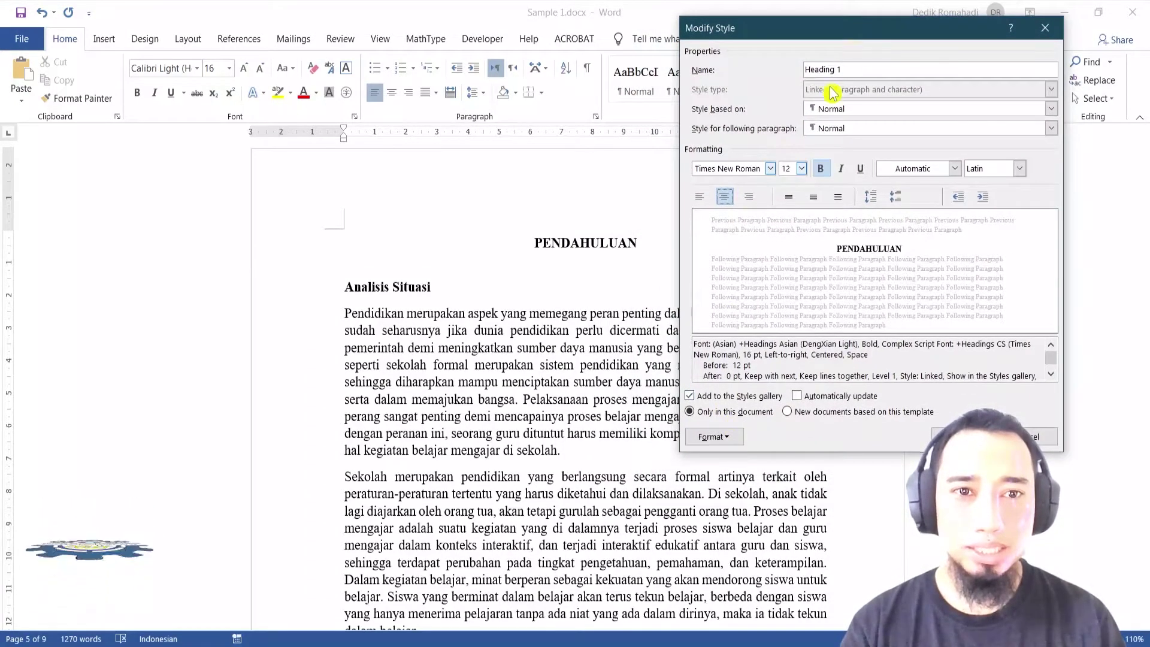
Step: Define a new number format for the Heading 1 style reading BAB 1, with no period after the number
{"action": "left_click", "coordinate": [734, 442]}
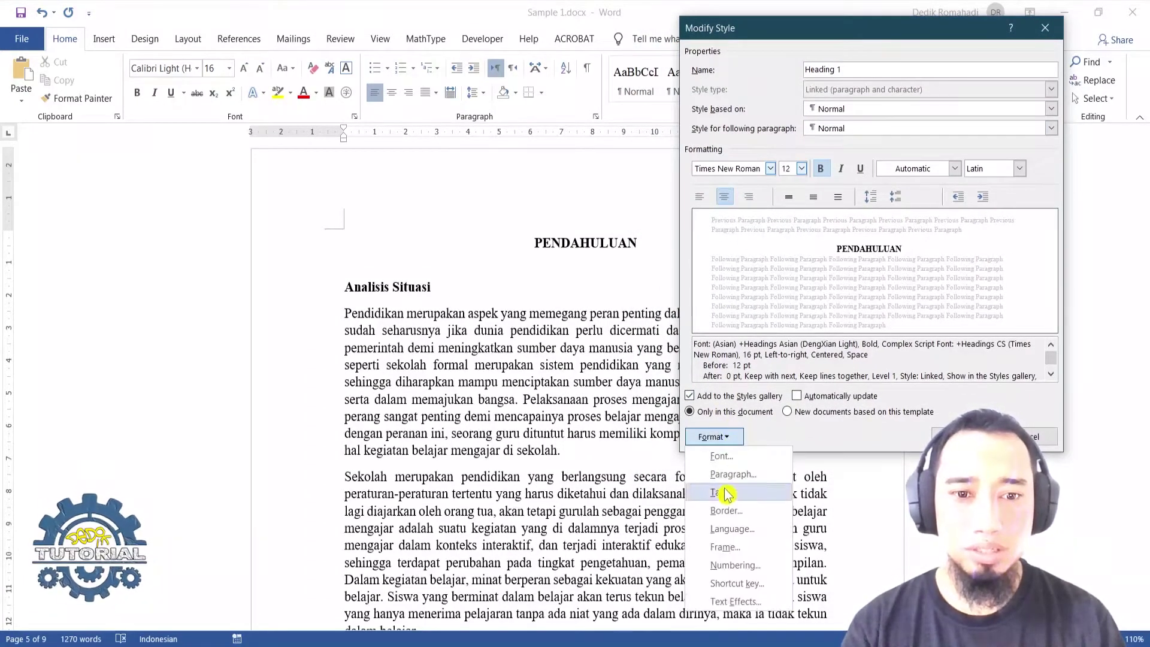
{"action": "left_click", "coordinate": [734, 566]}
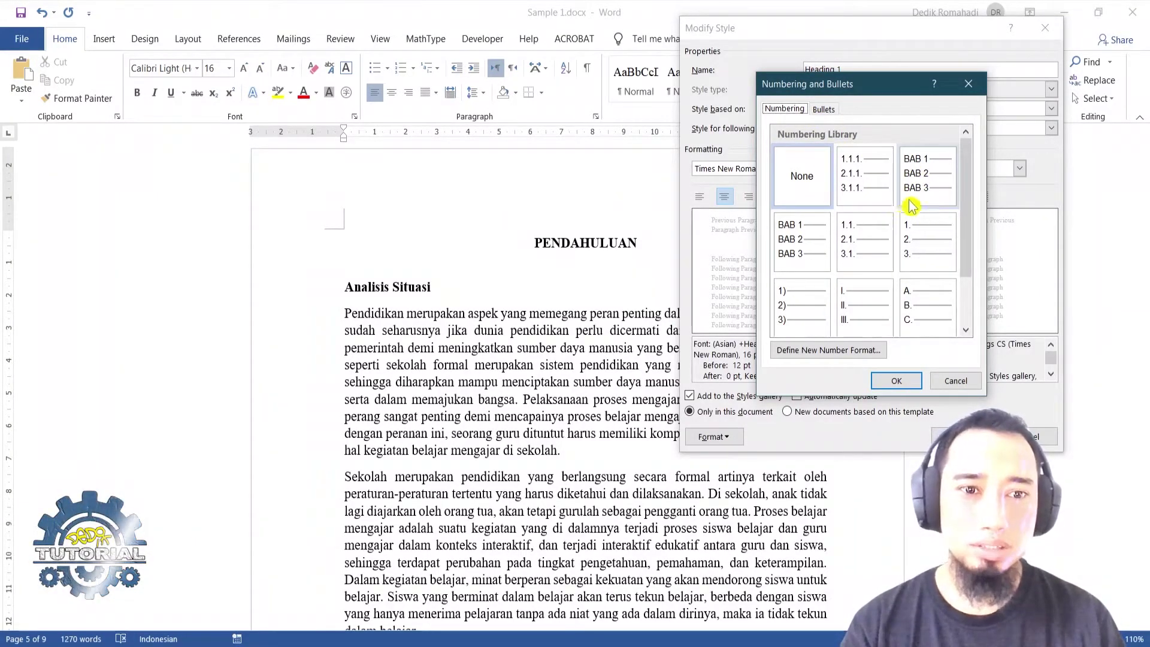
{"action": "left_click", "coordinate": [825, 354]}
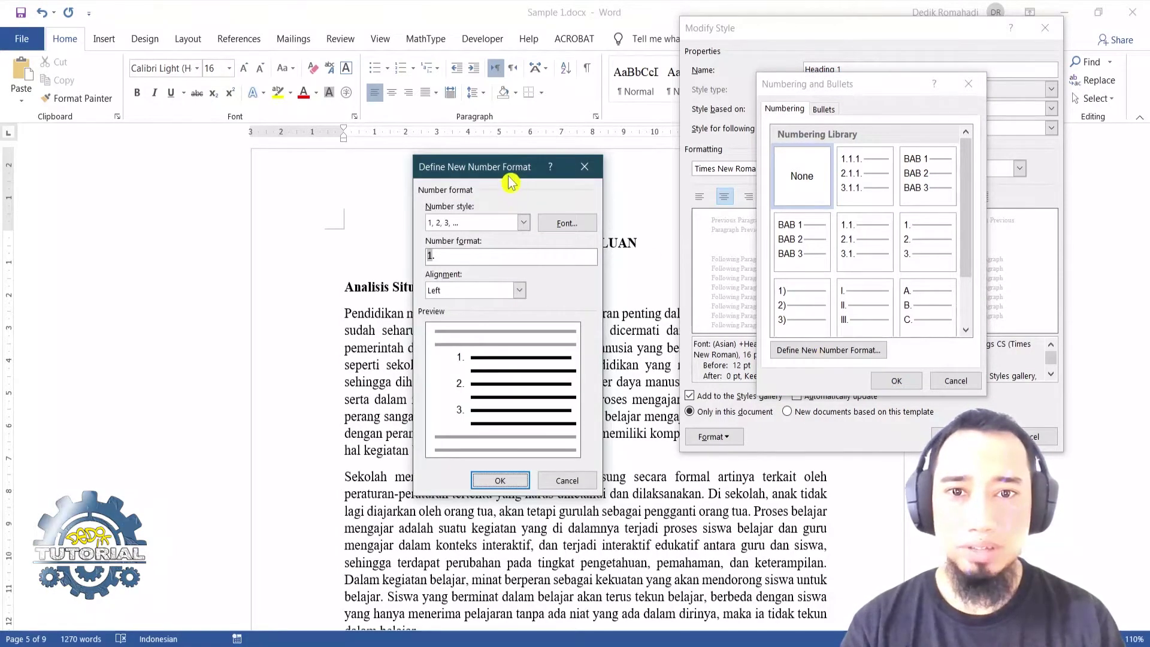
{"action": "left_click_drag", "start_coordinate": [510, 183], "coordinate": [777, 125]}
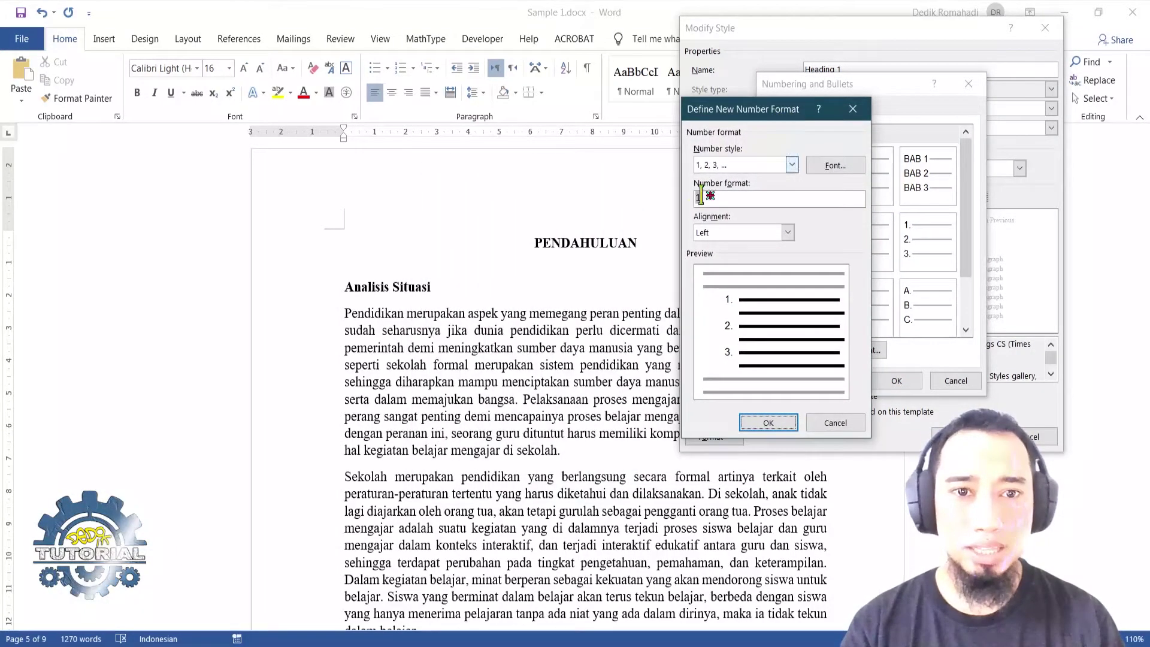
{"action": "left_click", "coordinate": [733, 195]}
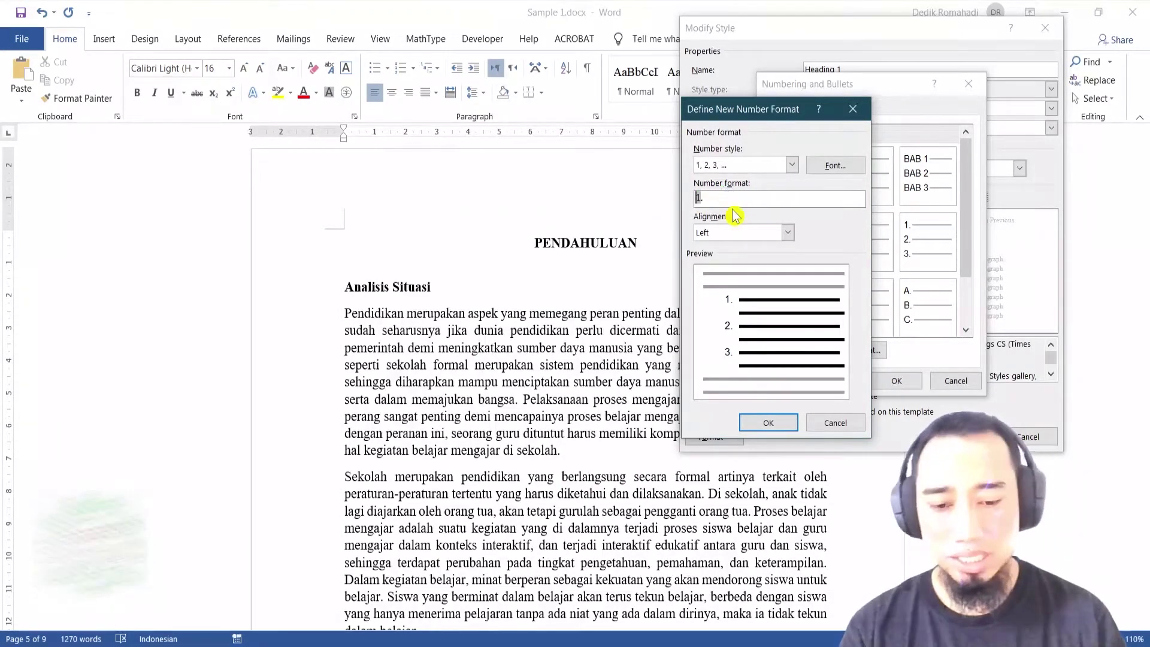
{"action": "type", "text": "BAB"}
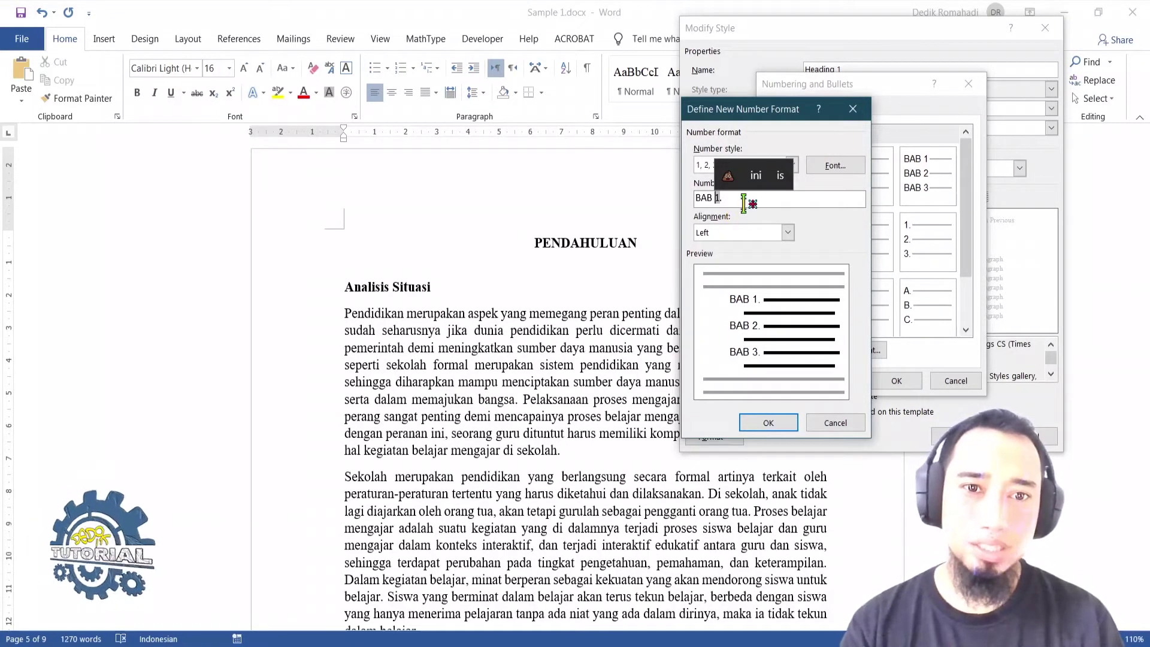
{"action": "key", "text": "End"}
{"action": "key", "text": "BackSpace"}
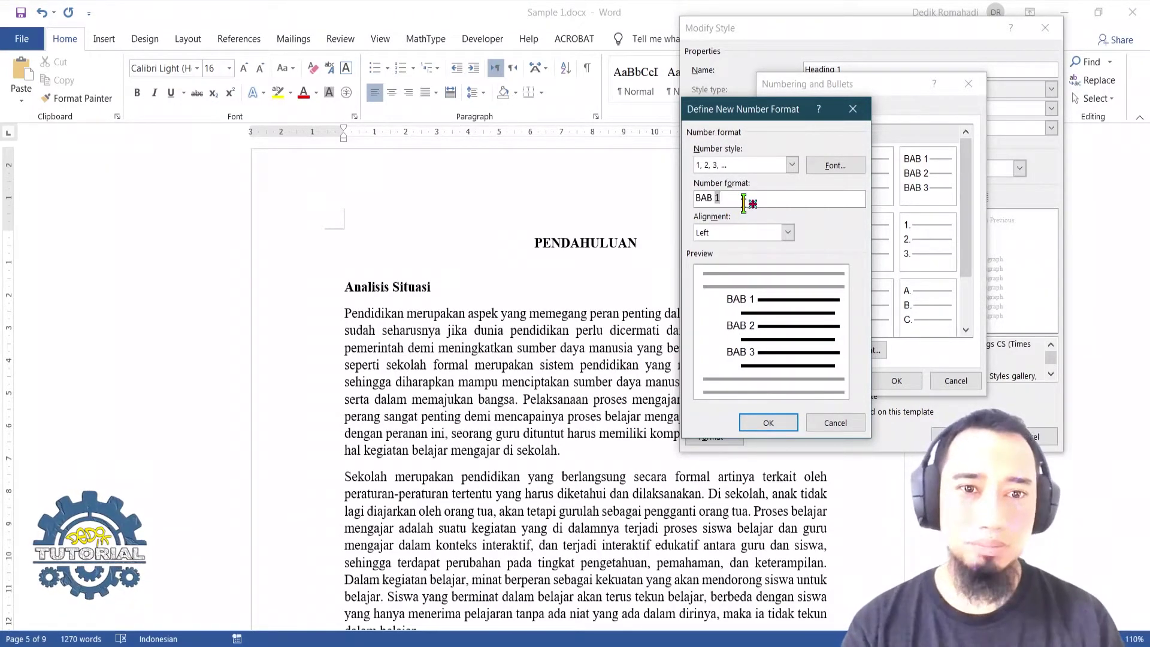
{"action": "left_click", "coordinate": [750, 424]}
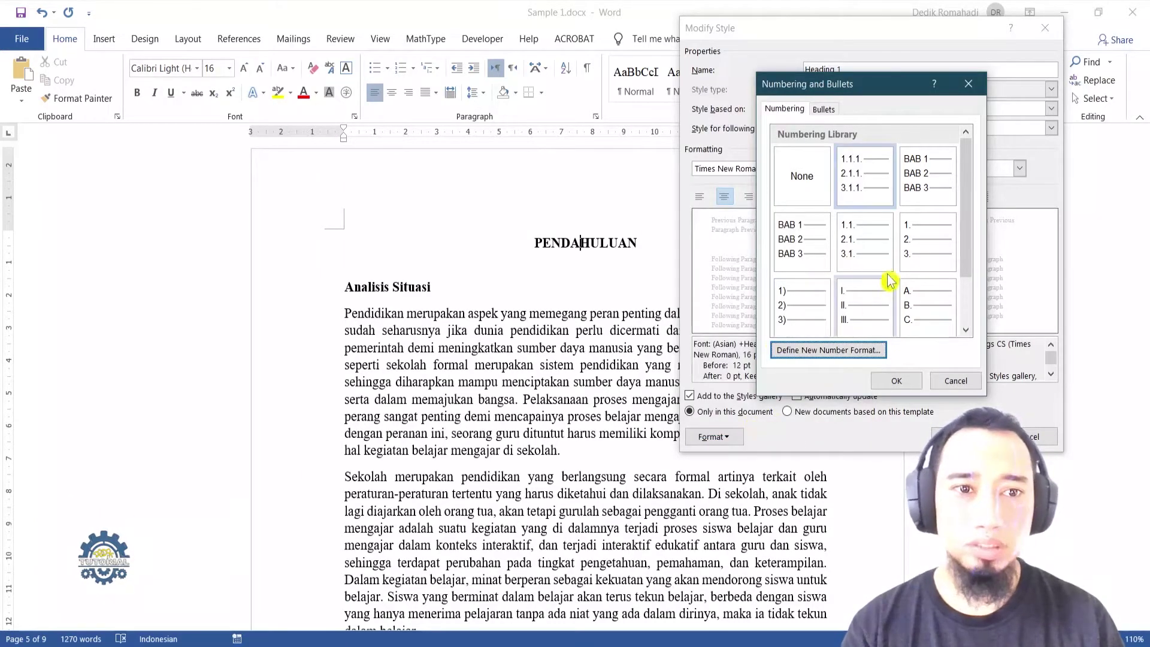
Step: Assign the BAB 1, BAB 2, BAB 3 numbering to Heading 1 and apply the modified style
{"action": "left_click", "coordinate": [824, 109]}
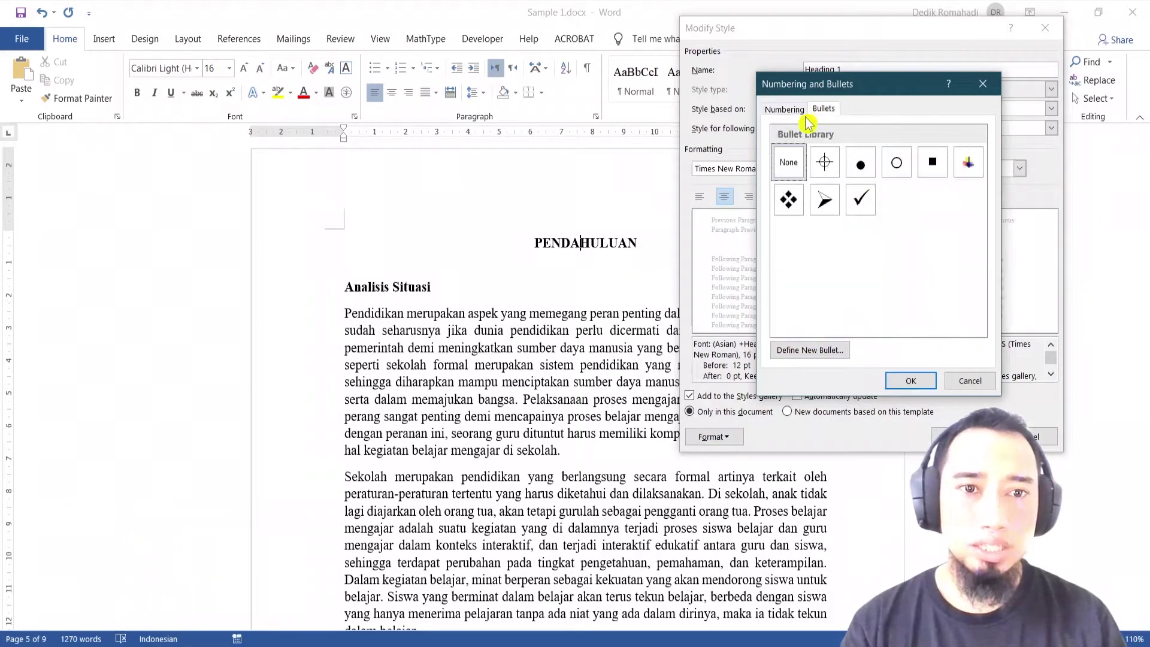
{"action": "left_click", "coordinate": [792, 113]}
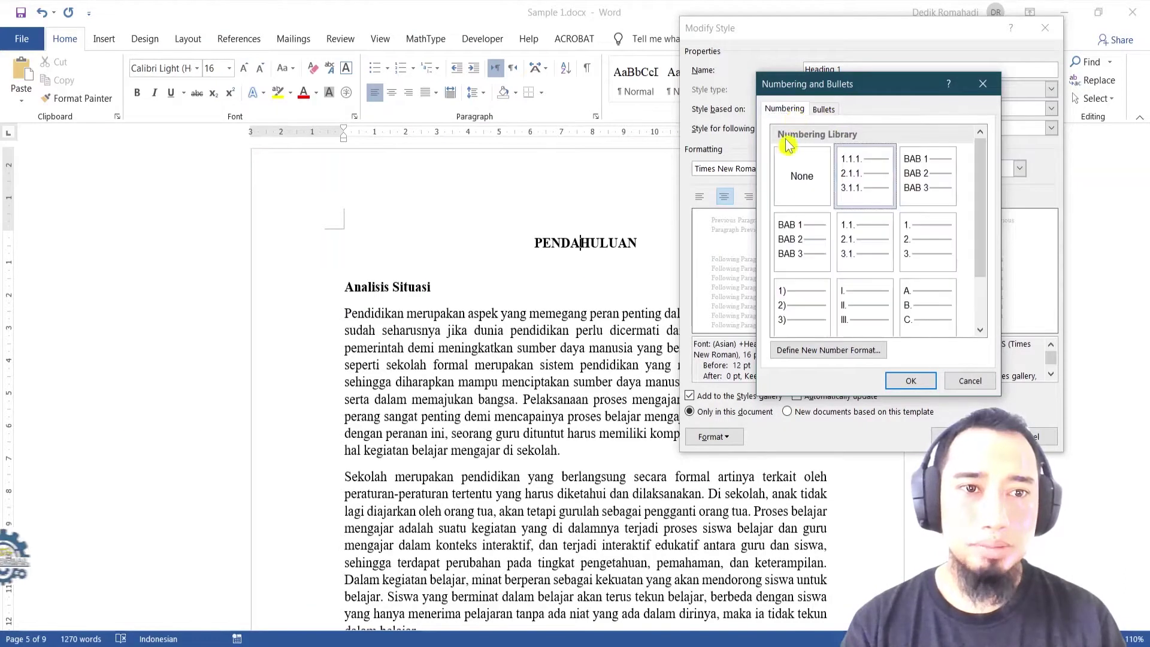
{"action": "left_click", "coordinate": [914, 180]}
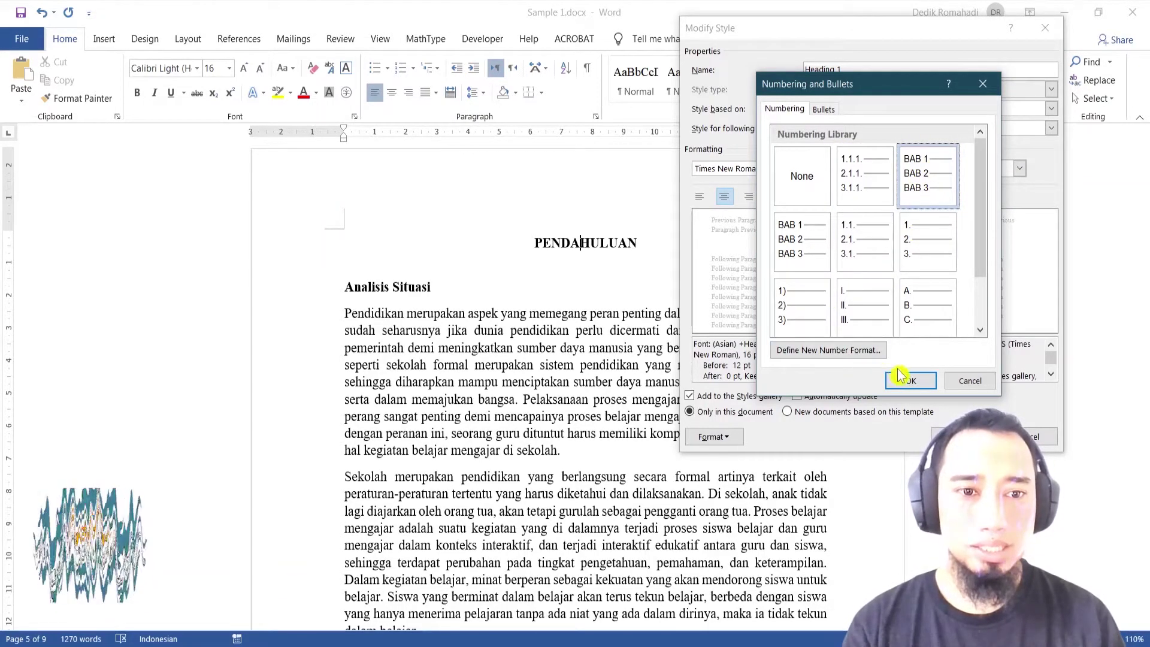
{"action": "left_click", "coordinate": [908, 381]}
{"action": "left_click", "coordinate": [963, 436]}
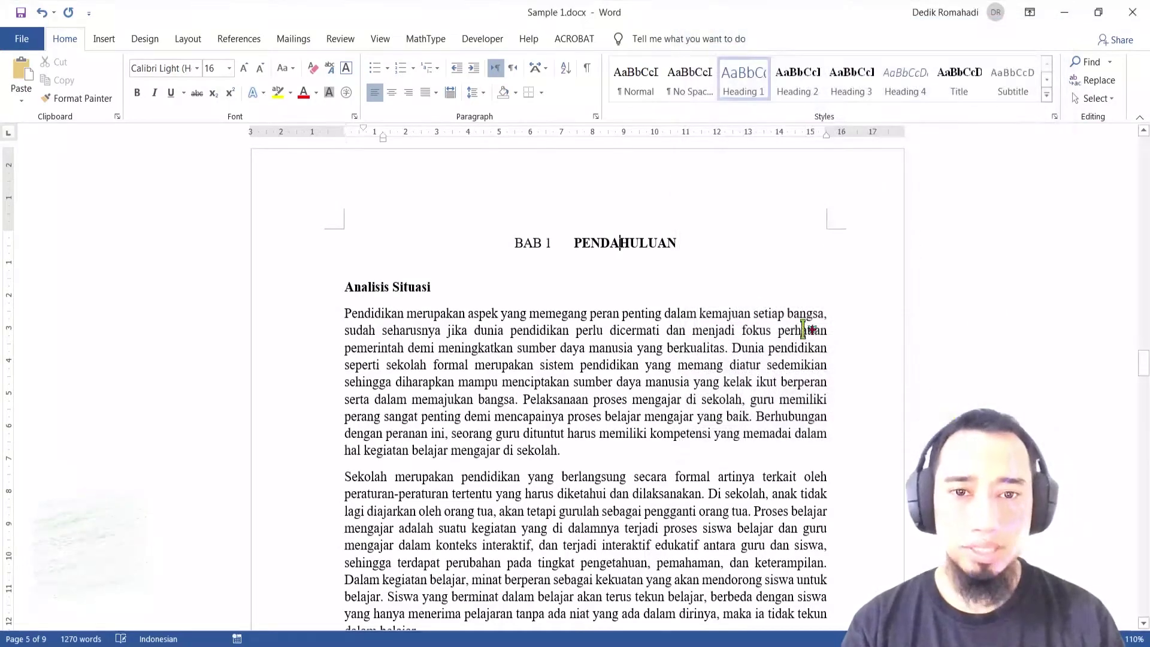
Step: Make the BAB 1 number in front of PENDAHULUAN bold
{"action": "left_click", "coordinate": [544, 243]}
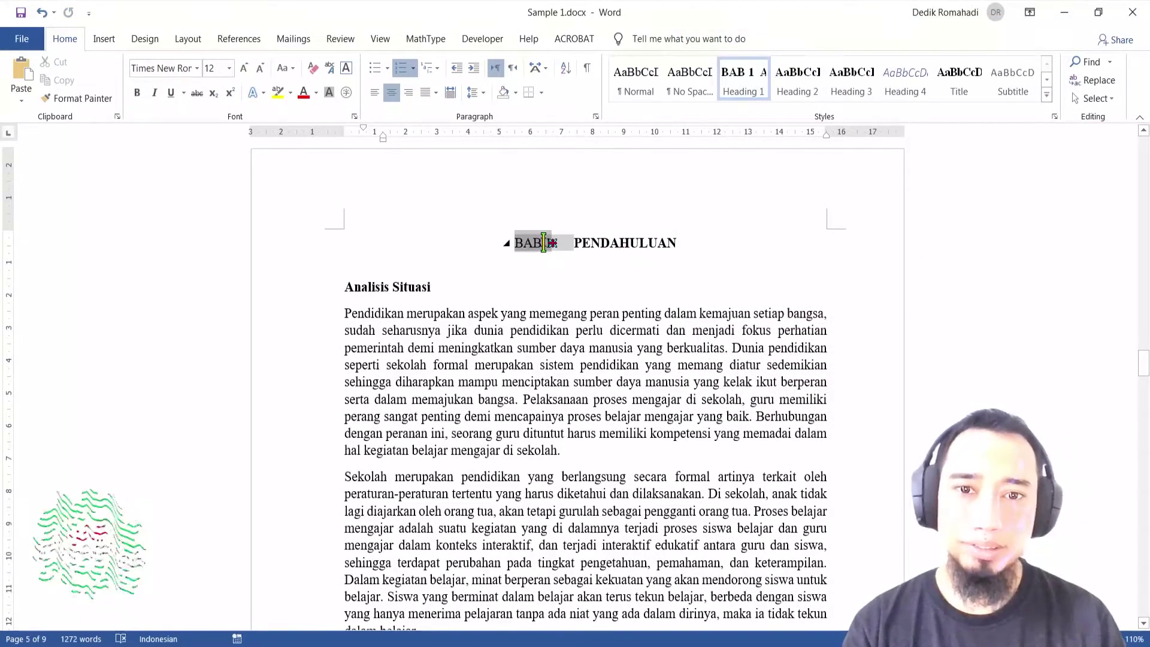
{"action": "right_click", "coordinate": [545, 243]}
{"action": "key", "text": "Escape"}
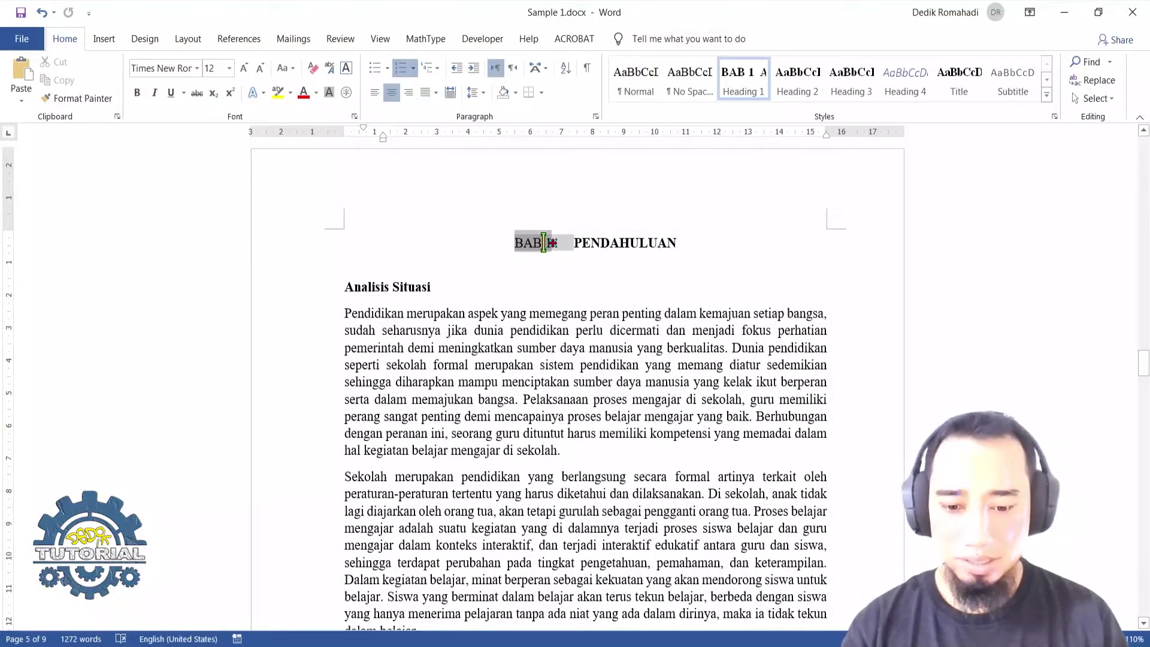
{"action": "key", "text": "ctrl+b"}
{"action": "left_click", "coordinate": [596, 246]}
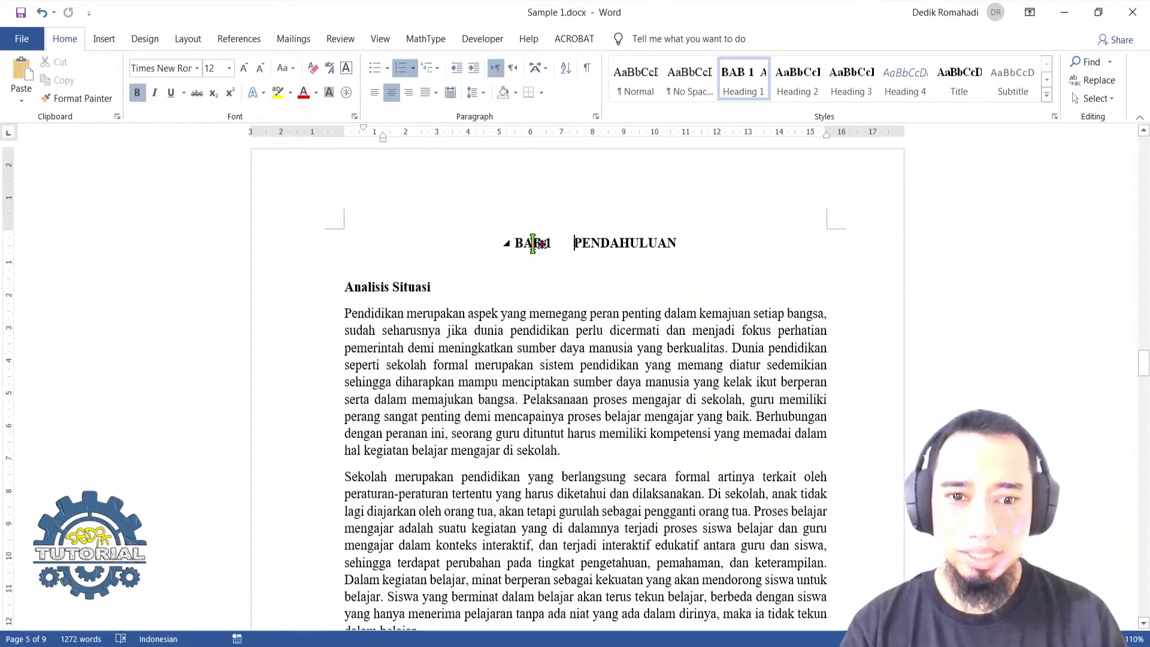
{"action": "left_click", "coordinate": [533, 242]}
{"action": "left_click", "coordinate": [599, 245]}
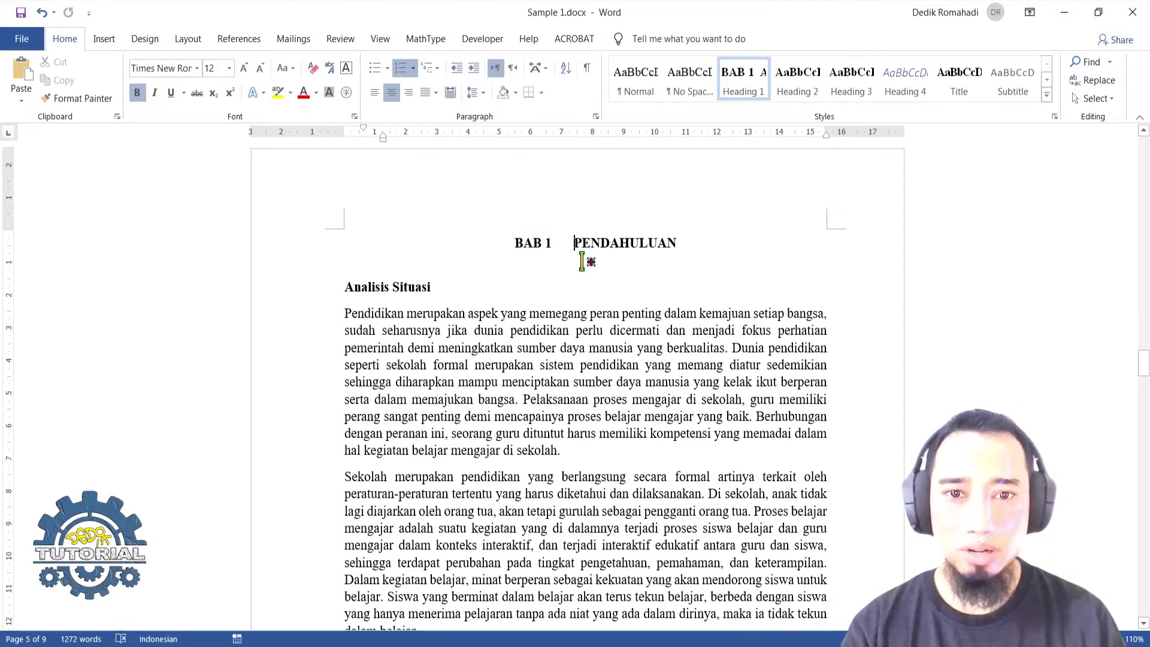
Step: Try to move PENDAHULUAN below BAB 1 with a new paragraph, and restore the single-line heading
{"action": "left_click", "coordinate": [542, 243]}
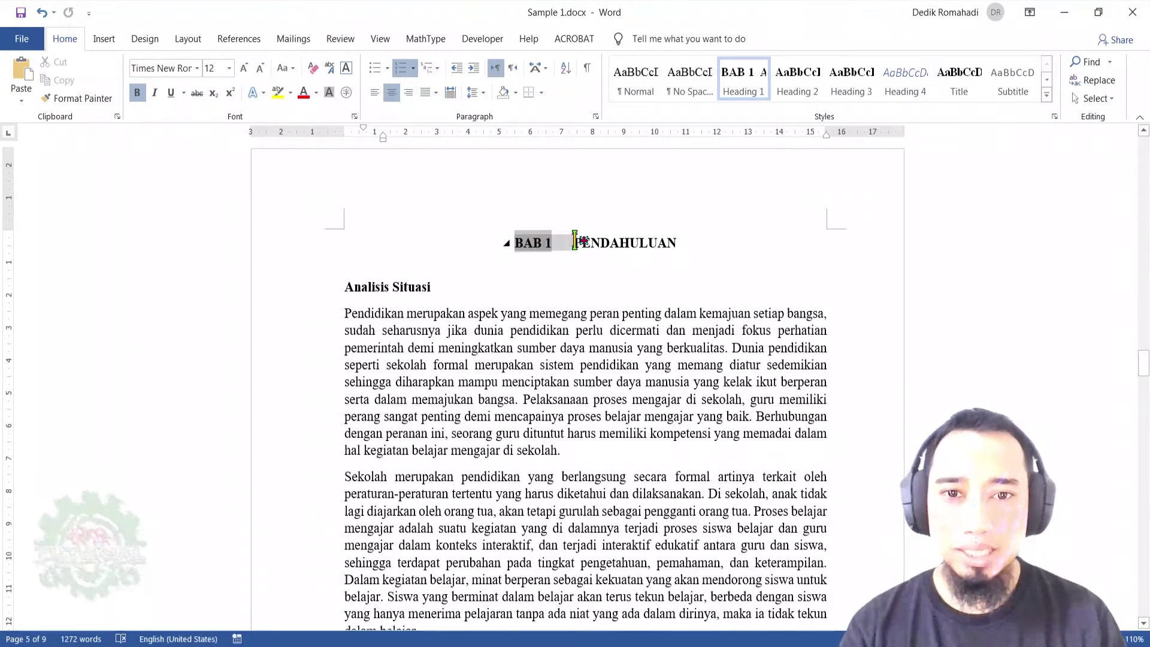
{"action": "left_click", "coordinate": [575, 242]}
{"action": "key", "text": "Return"}
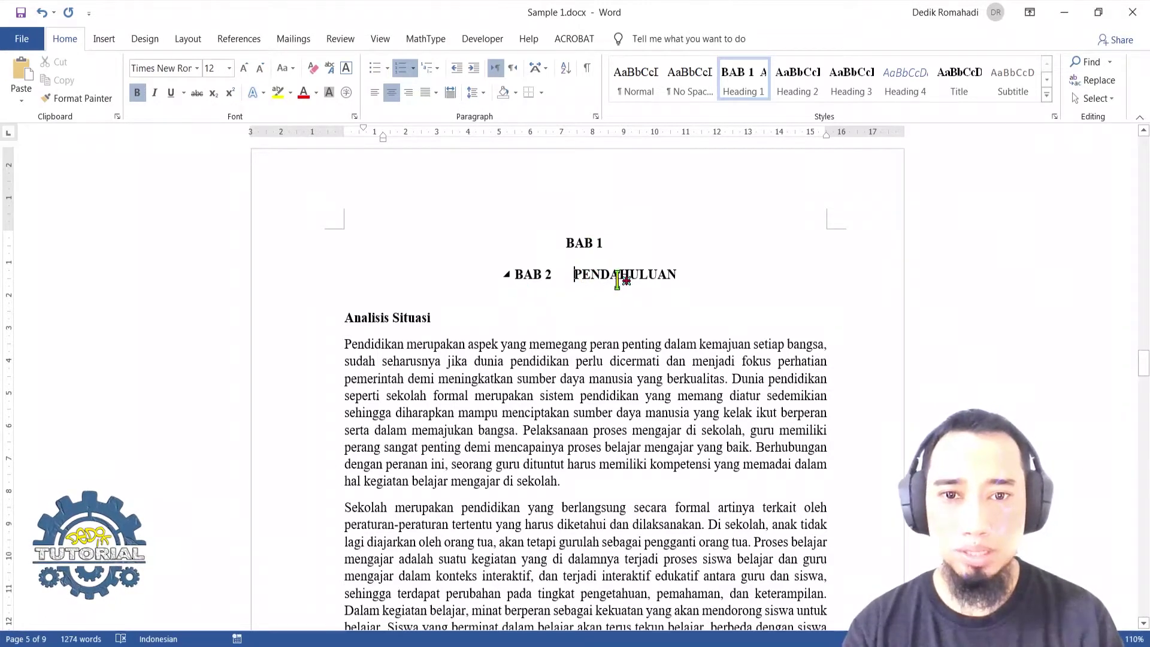
{"action": "key", "text": "BackSpace"}
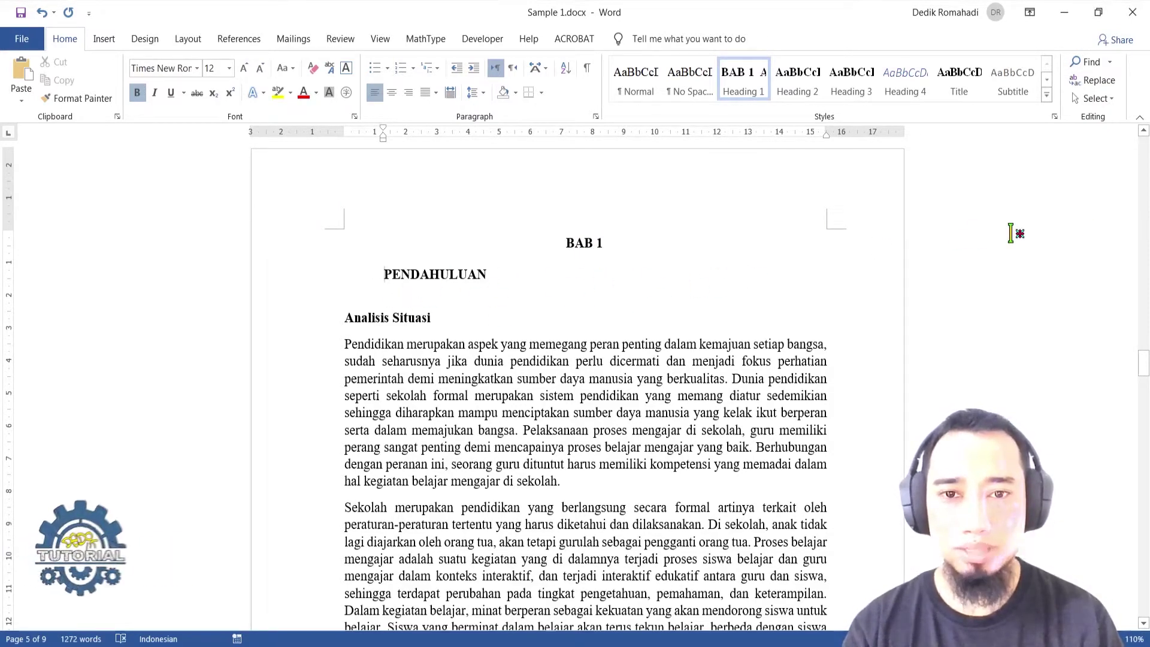
{"action": "key", "text": "BackSpace"}
{"action": "key", "text": "BackSpace"}
{"action": "key", "text": "BackSpace"}
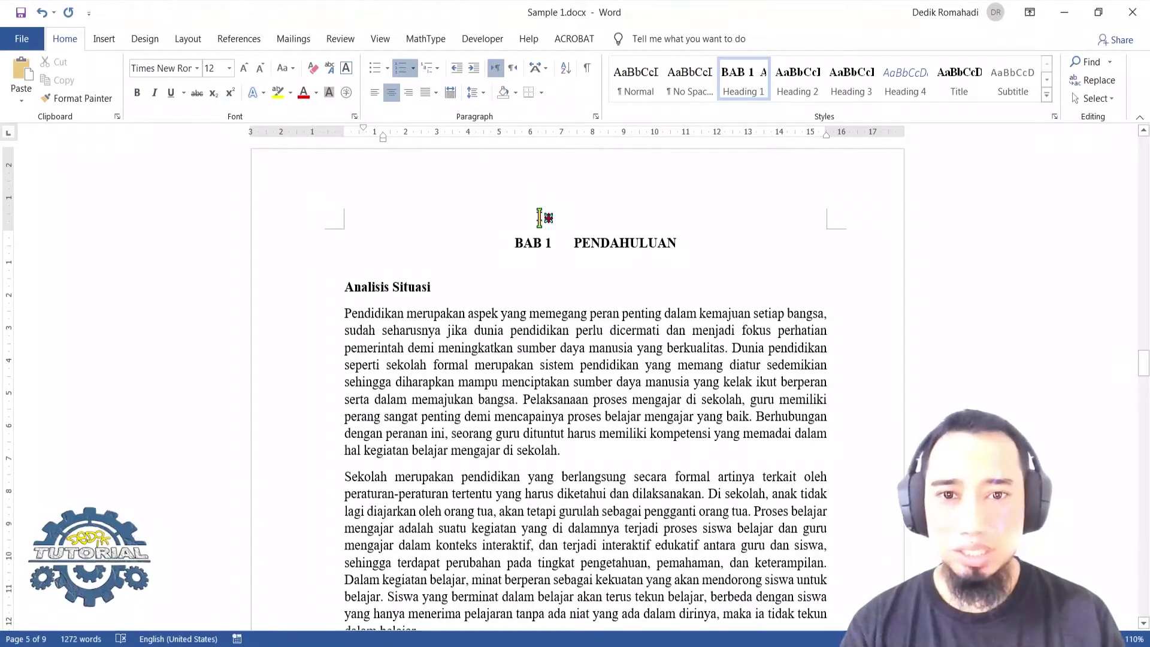
Step: Place PENDAHULUAN on its own line below BAB 1 with a line break inside the same heading paragraph
{"action": "left_click_drag", "start_coordinate": [514, 242], "coordinate": [568, 242]}
{"action": "left_click", "coordinate": [577, 244]}
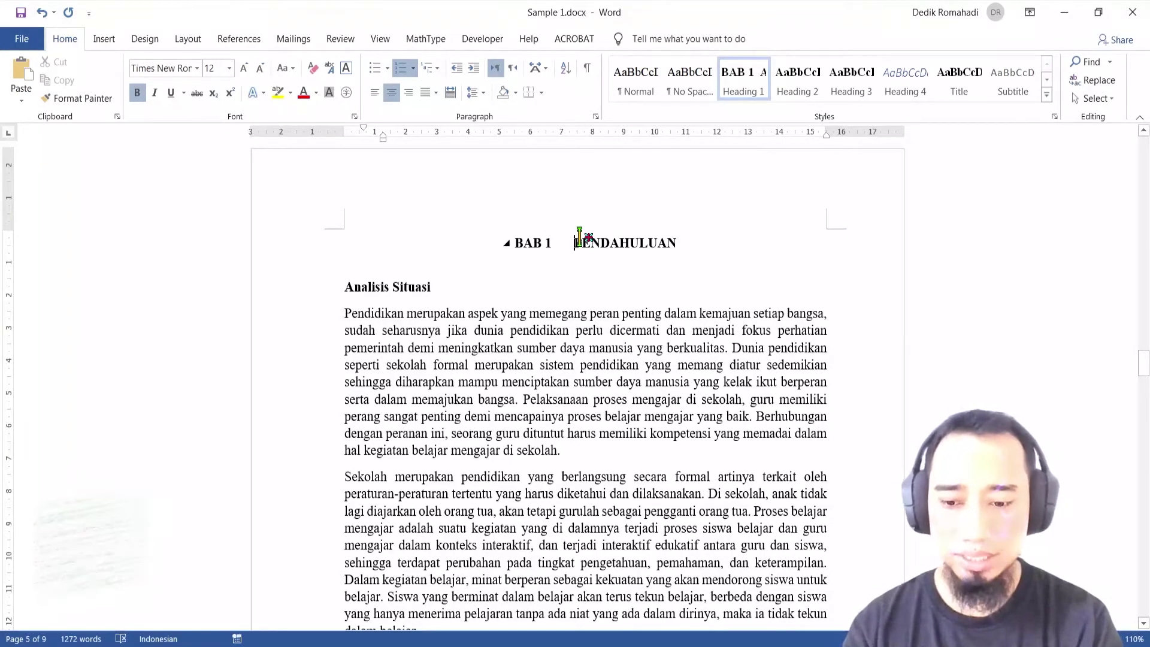
{"action": "key", "text": "shift+Return"}
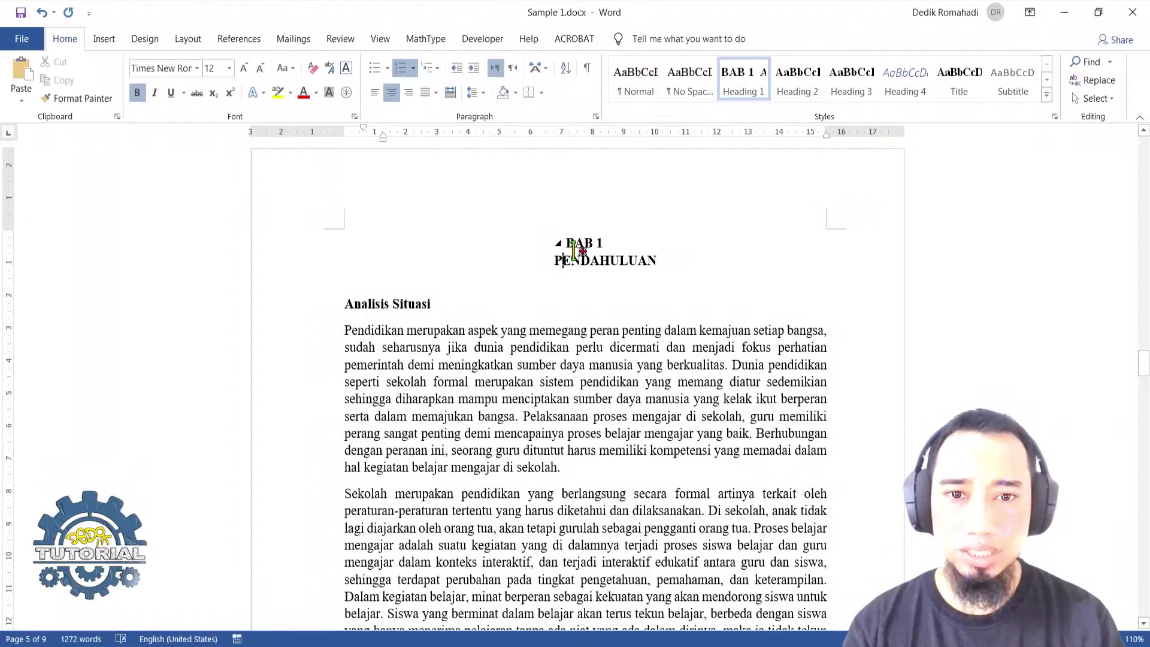
{"action": "left_click", "coordinate": [592, 244]}
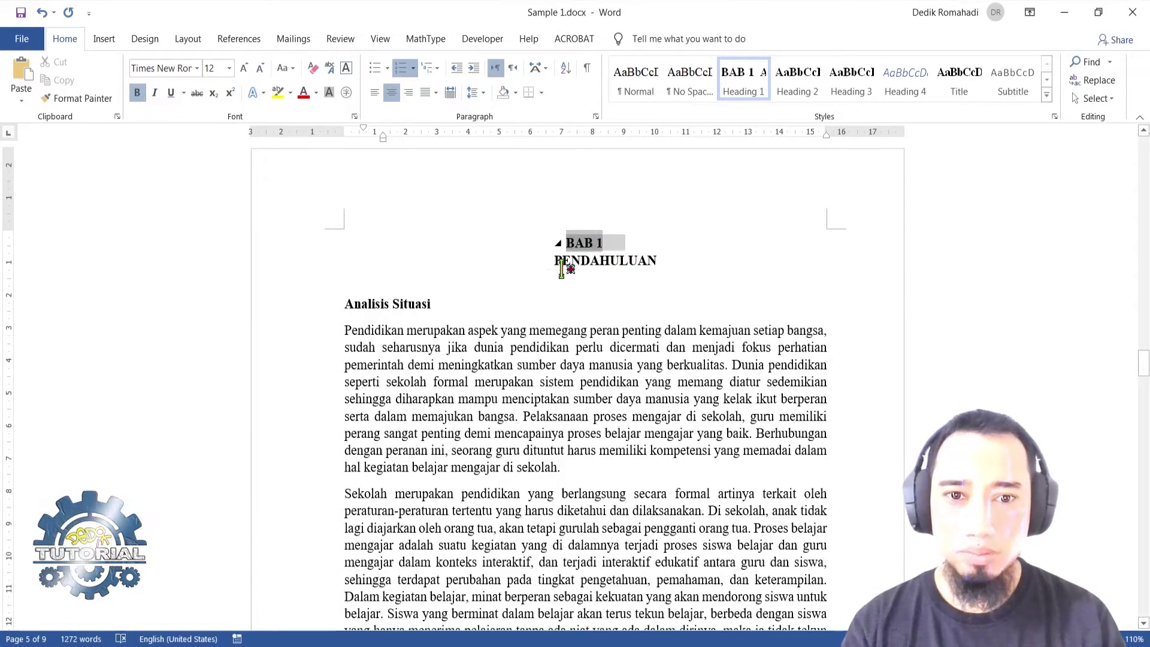
{"action": "left_click", "coordinate": [596, 261]}
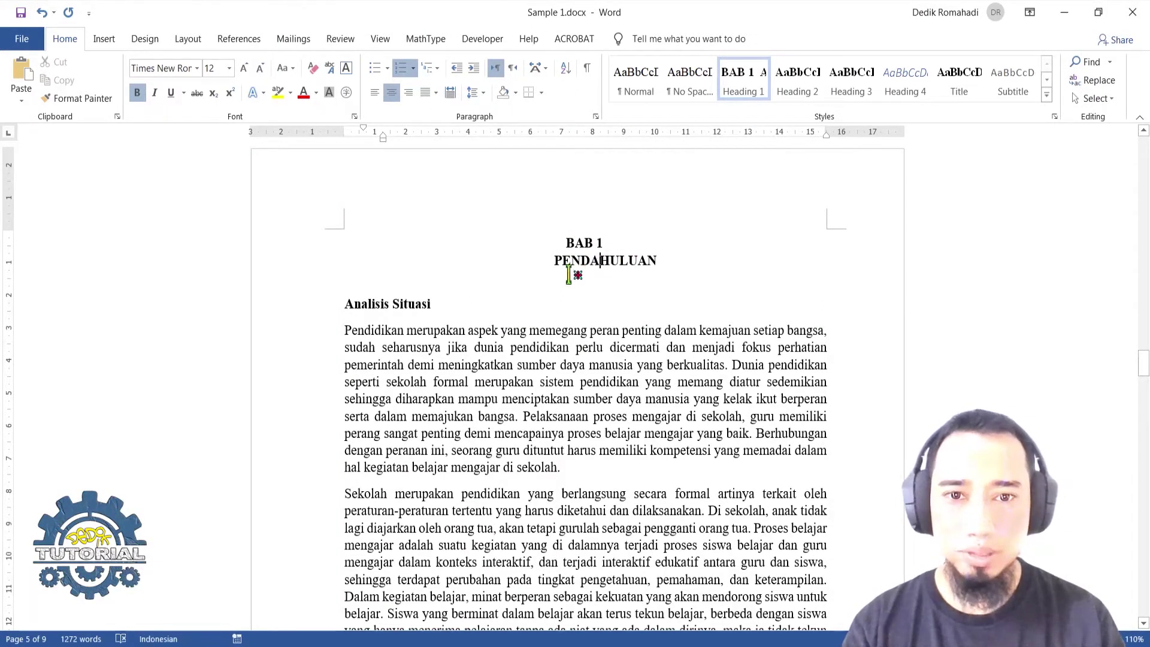
Step: Set the BAB 1 list indents to number position 0 cm and text indent 0 cm, followed by Nothing, and update Heading 1
{"action": "right_click", "coordinate": [591, 243]}
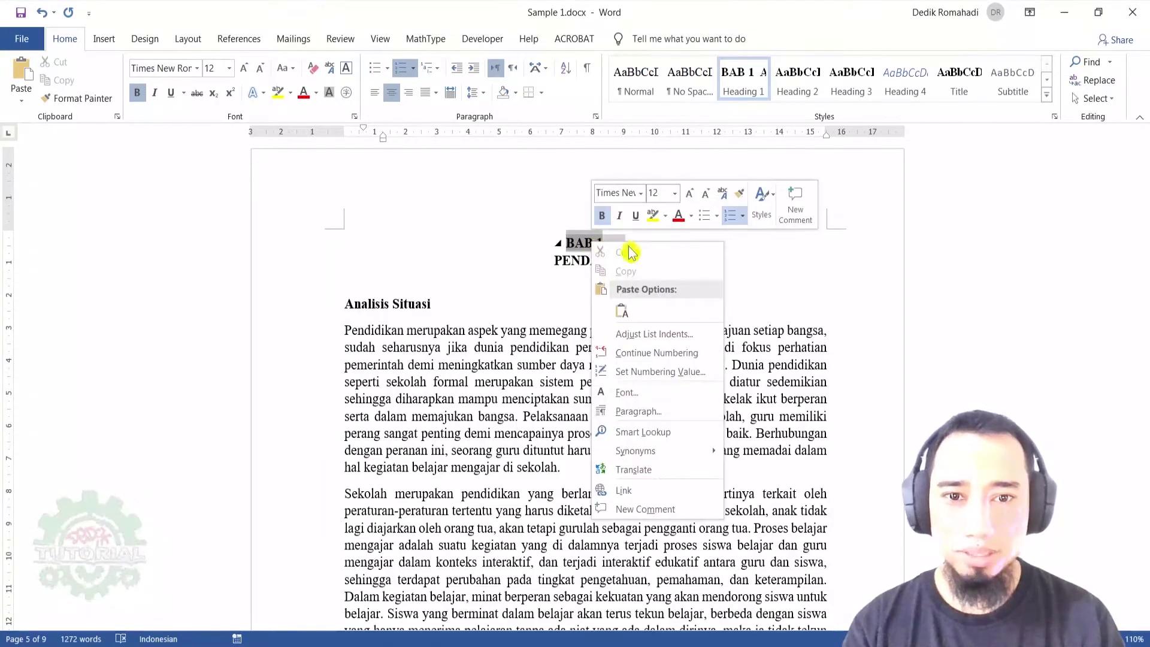
{"action": "left_click", "coordinate": [654, 339]}
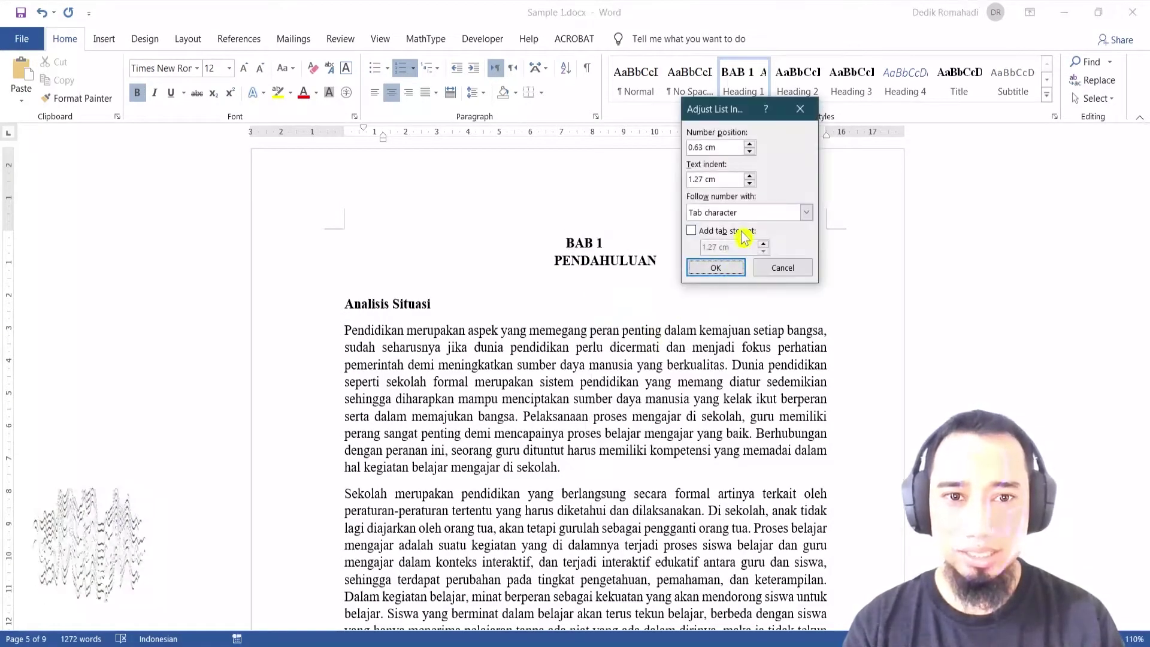
{"action": "left_click_drag", "start_coordinate": [742, 118], "coordinate": [690, 141]}
{"action": "left_click", "coordinate": [694, 174]}
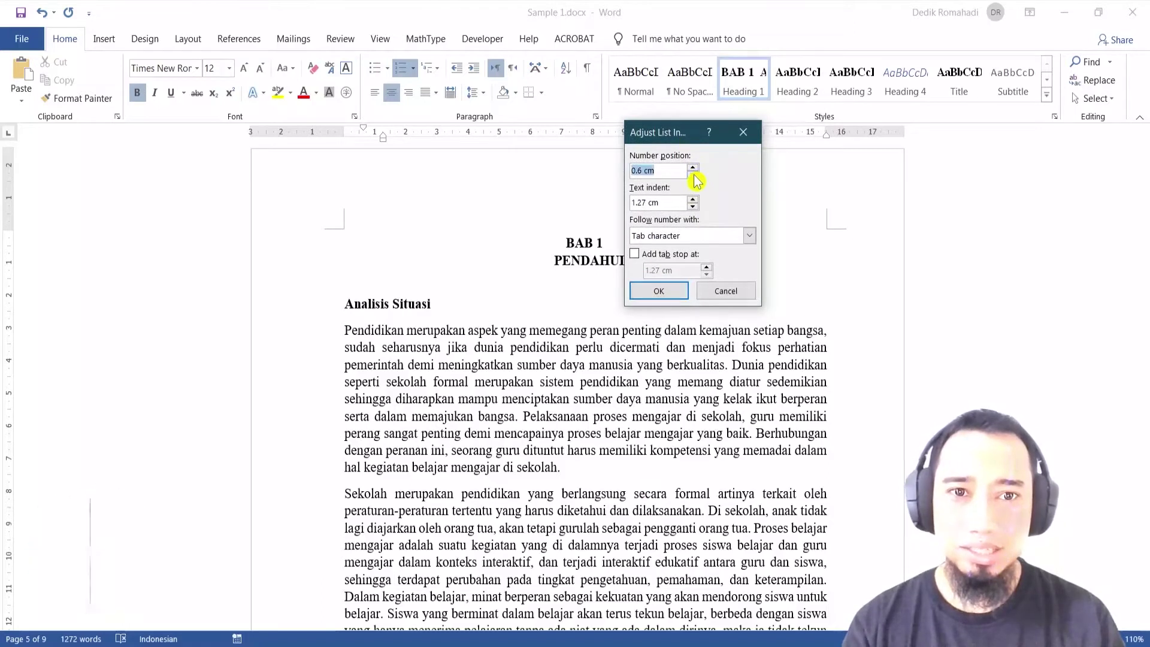
{"action": "left_click", "coordinate": [693, 207]}
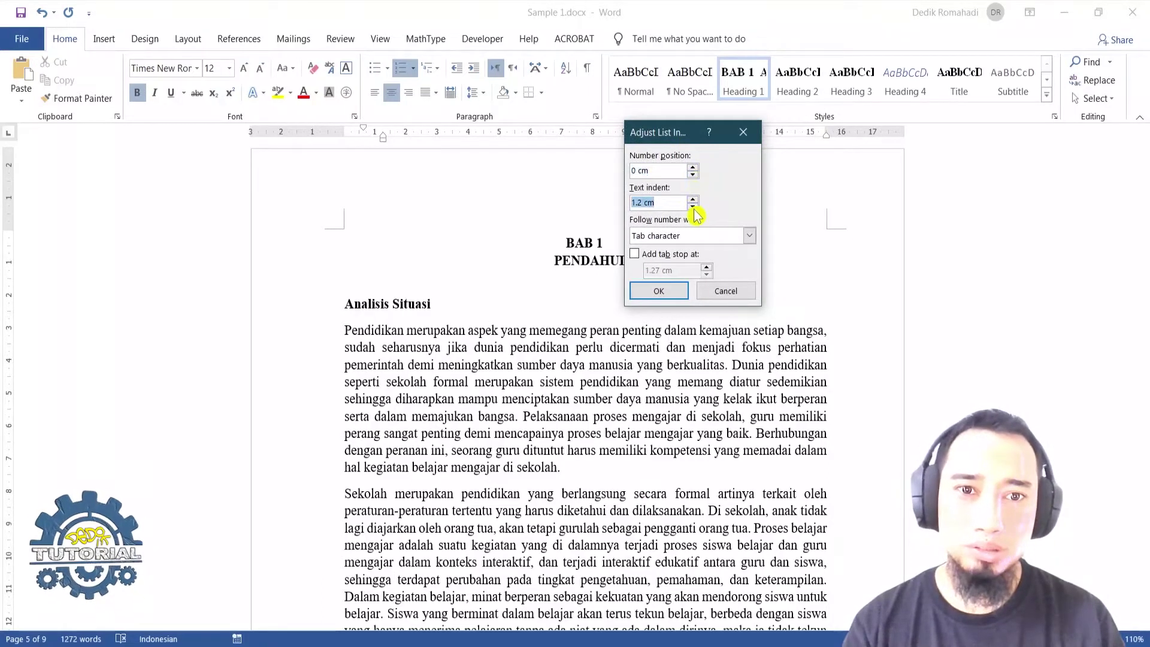
{"action": "left_click", "coordinate": [708, 236]}
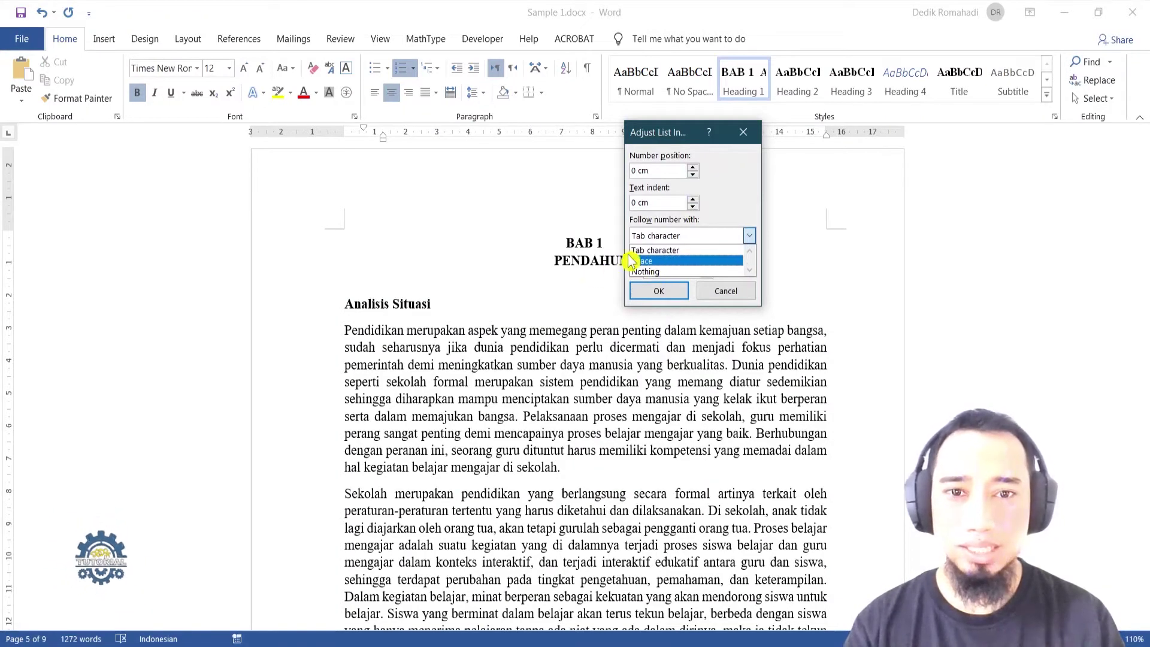
{"action": "left_click", "coordinate": [669, 271]}
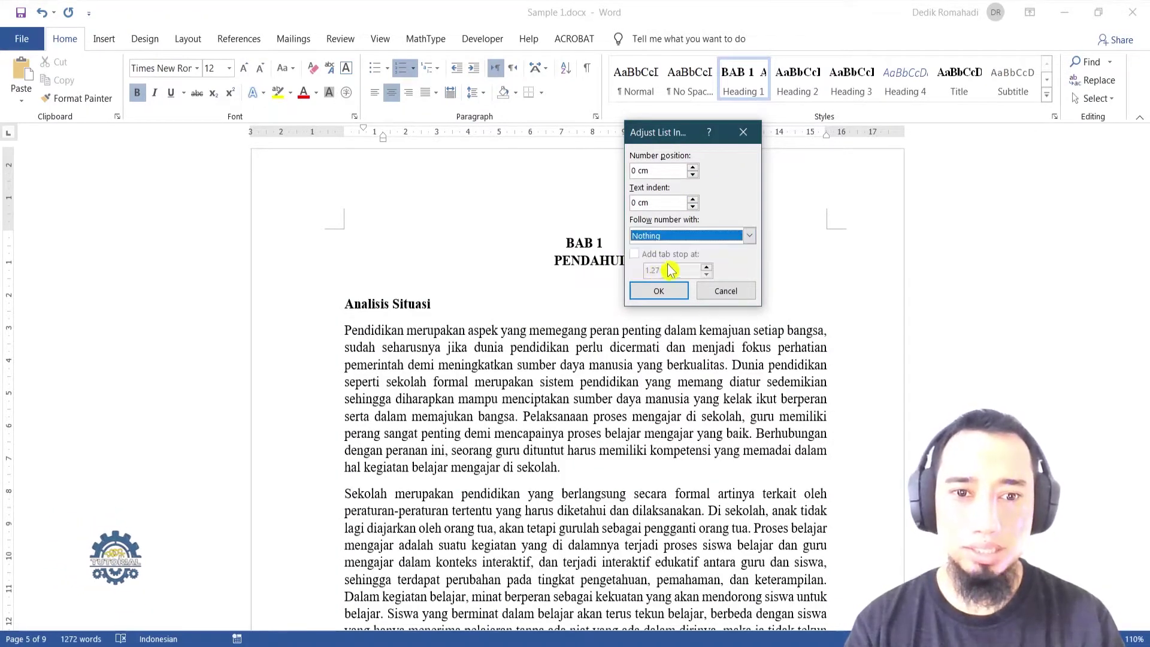
{"action": "left_click", "coordinate": [659, 291]}
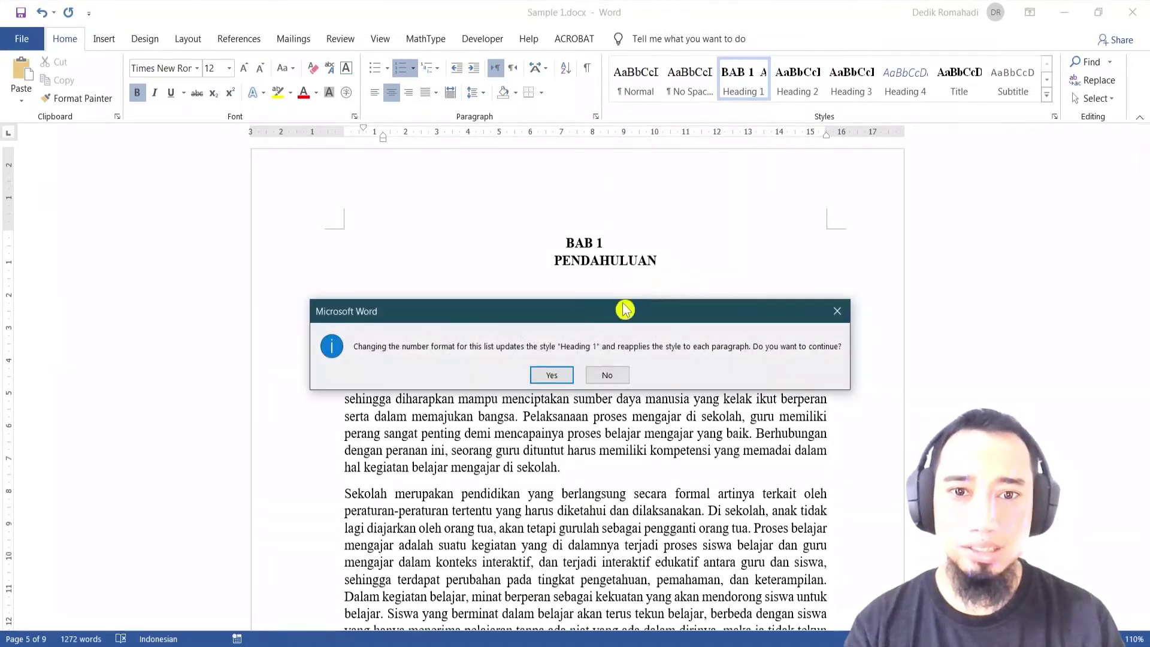
{"action": "left_click", "coordinate": [549, 375]}
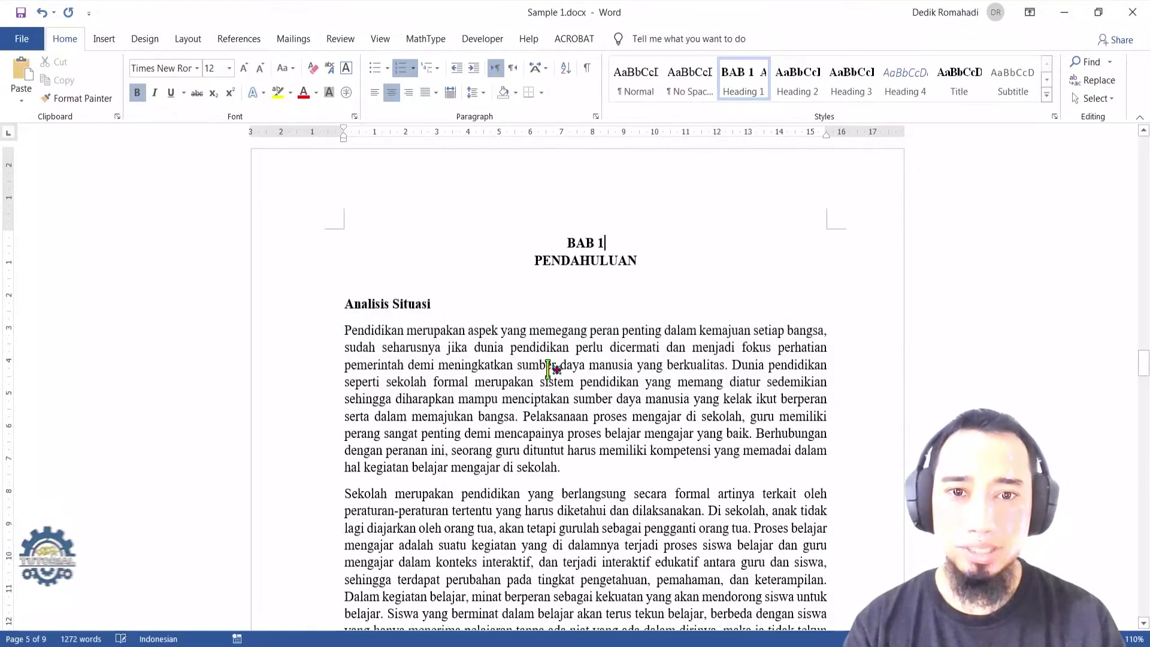
{"action": "left_click", "coordinate": [575, 281]}
{"action": "left_click", "coordinate": [581, 241]}
{"action": "left_click", "coordinate": [620, 241]}
{"action": "left_click", "coordinate": [552, 278]}
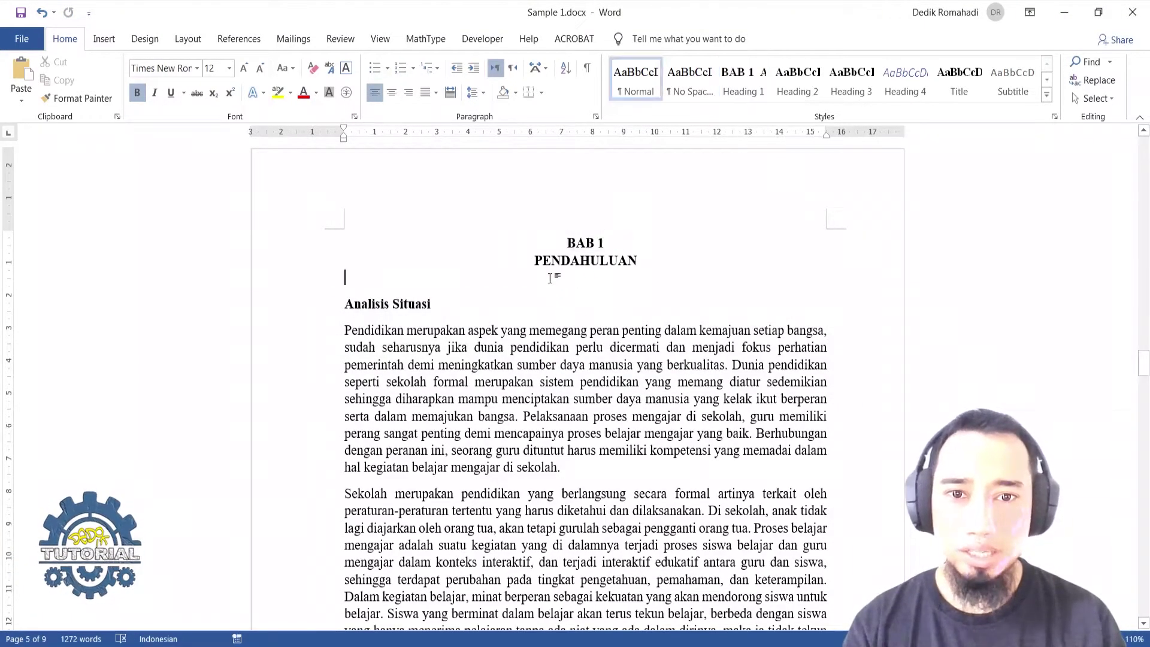
{"action": "left_click", "coordinate": [616, 248]}
{"action": "left_click", "coordinate": [559, 263]}
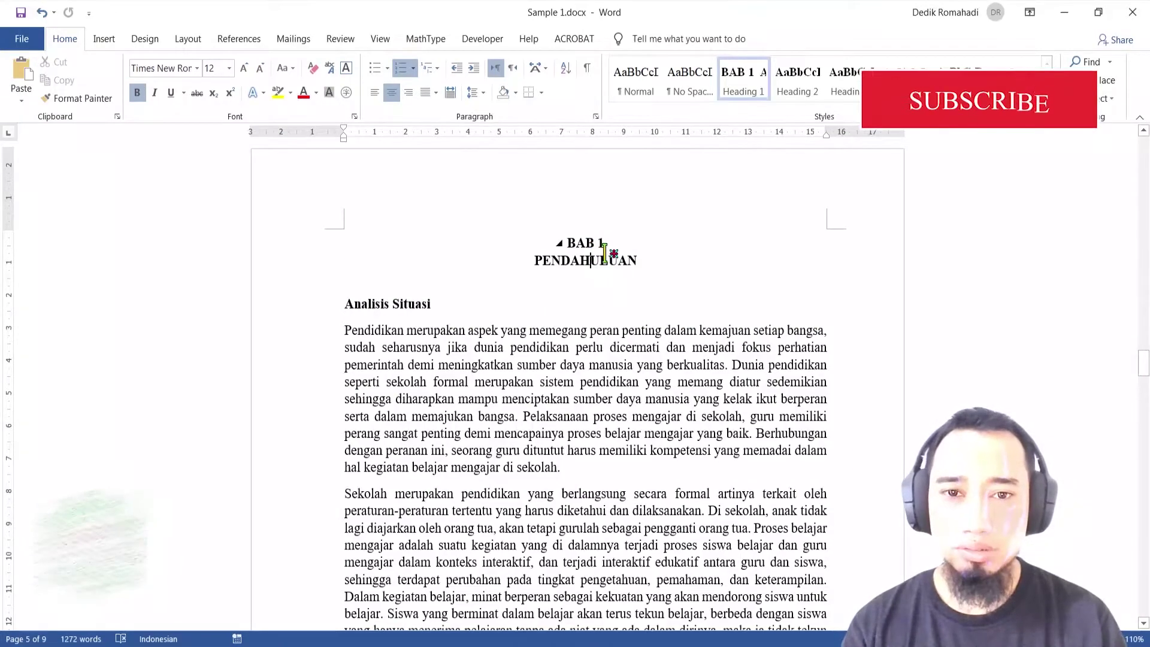
{"action": "scroll", "coordinate": [408, 329], "scroll_direction": "down", "scroll_amount": 2}
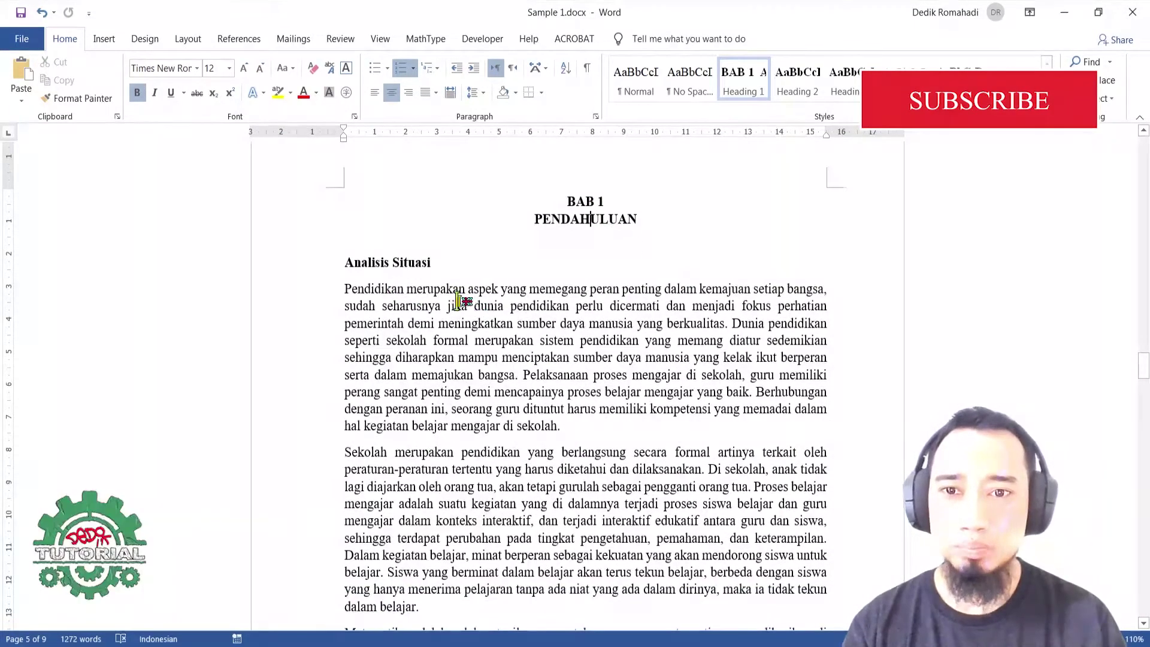
{"action": "scroll", "coordinate": [461, 302], "scroll_direction": "up", "scroll_amount": 2}
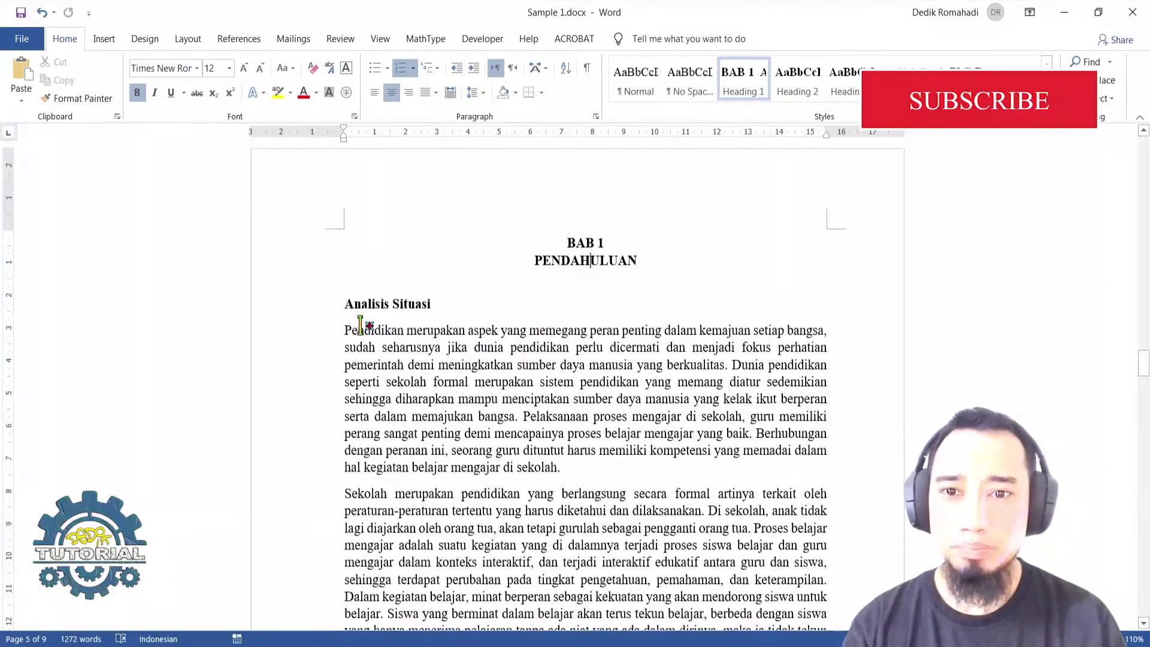
Step: Apply the Heading 2 style to the Analisis Situasi subheading
{"action": "left_click", "coordinate": [404, 305]}
{"action": "left_click", "coordinate": [380, 306]}
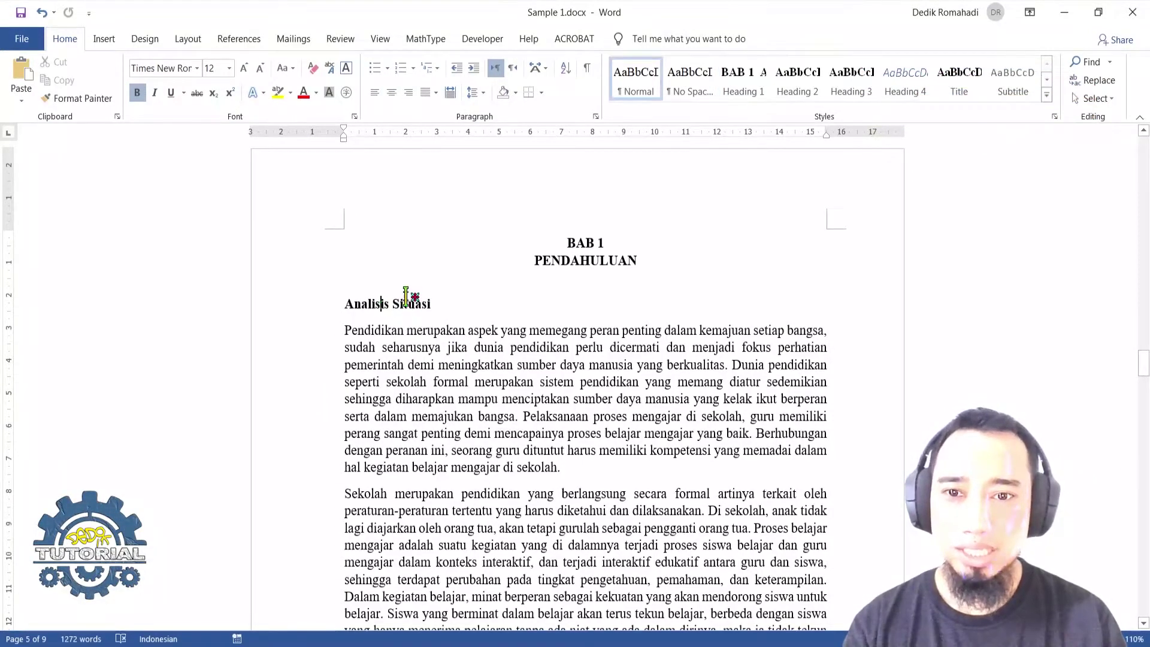
{"action": "scroll", "coordinate": [428, 306], "scroll_direction": "up", "scroll_amount": 1}
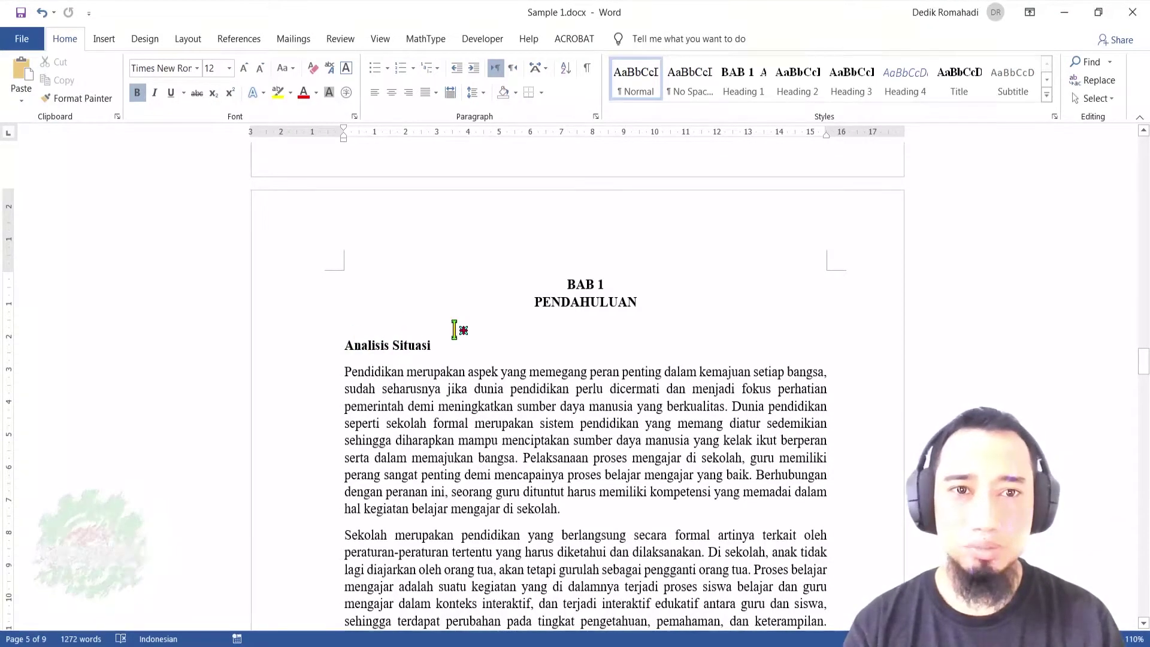
{"action": "left_click", "coordinate": [813, 84]}
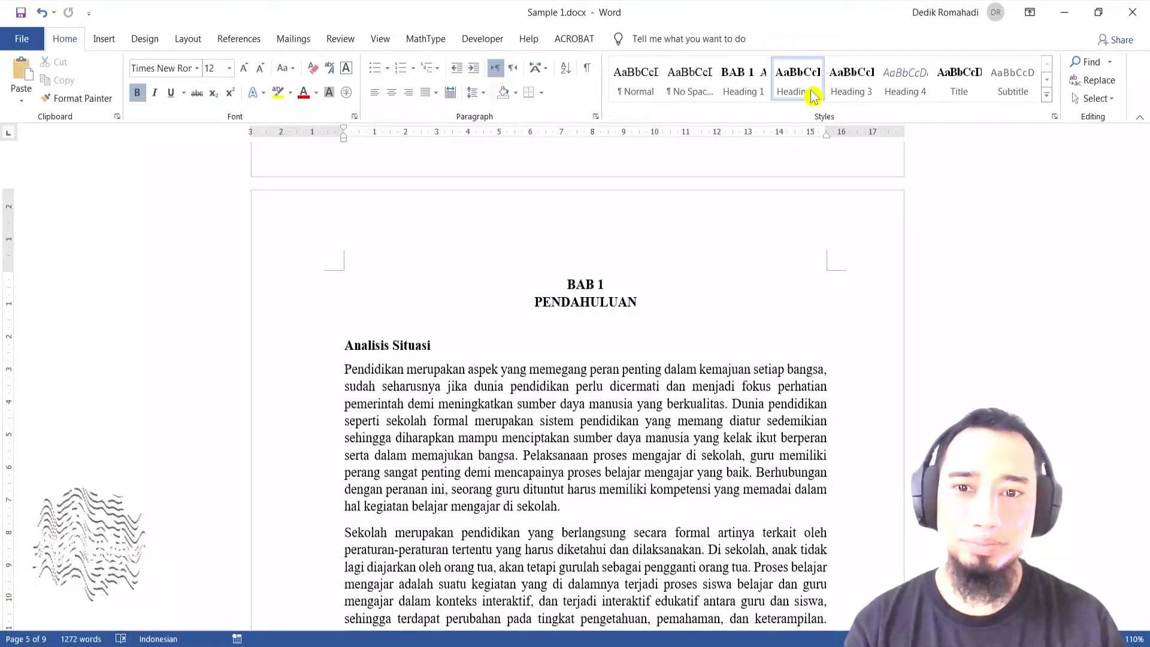
Step: Modify the Heading 2 style to use the 1.1., 2.1., 3.1. numbering format
{"action": "right_click", "coordinate": [803, 96]}
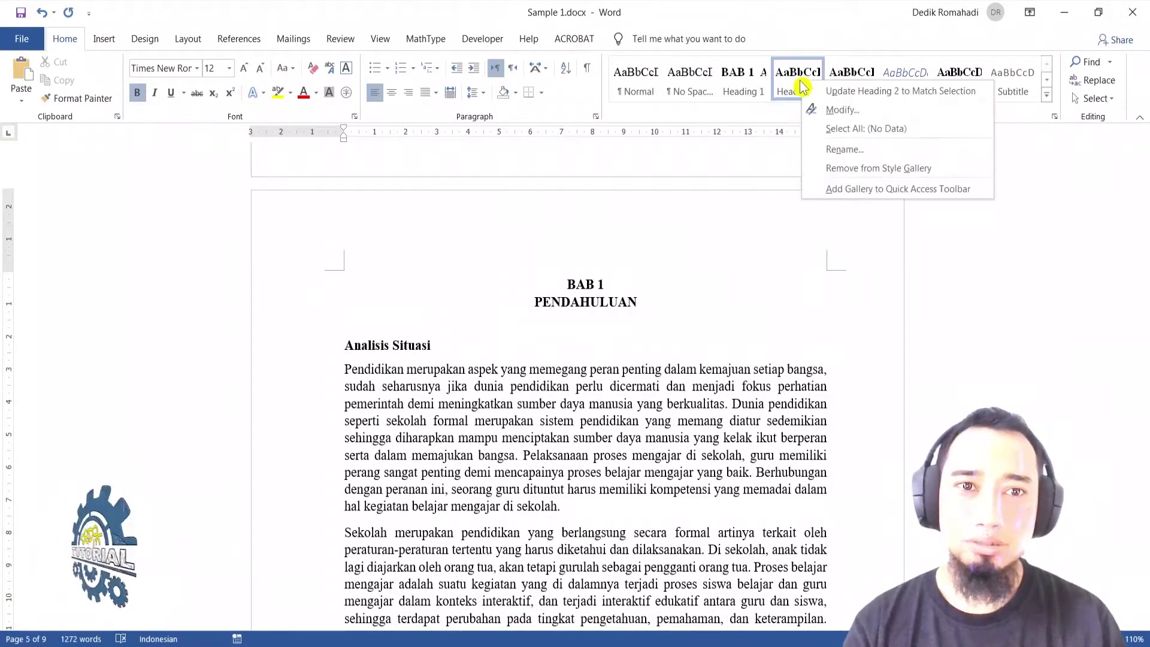
{"action": "left_click", "coordinate": [822, 111]}
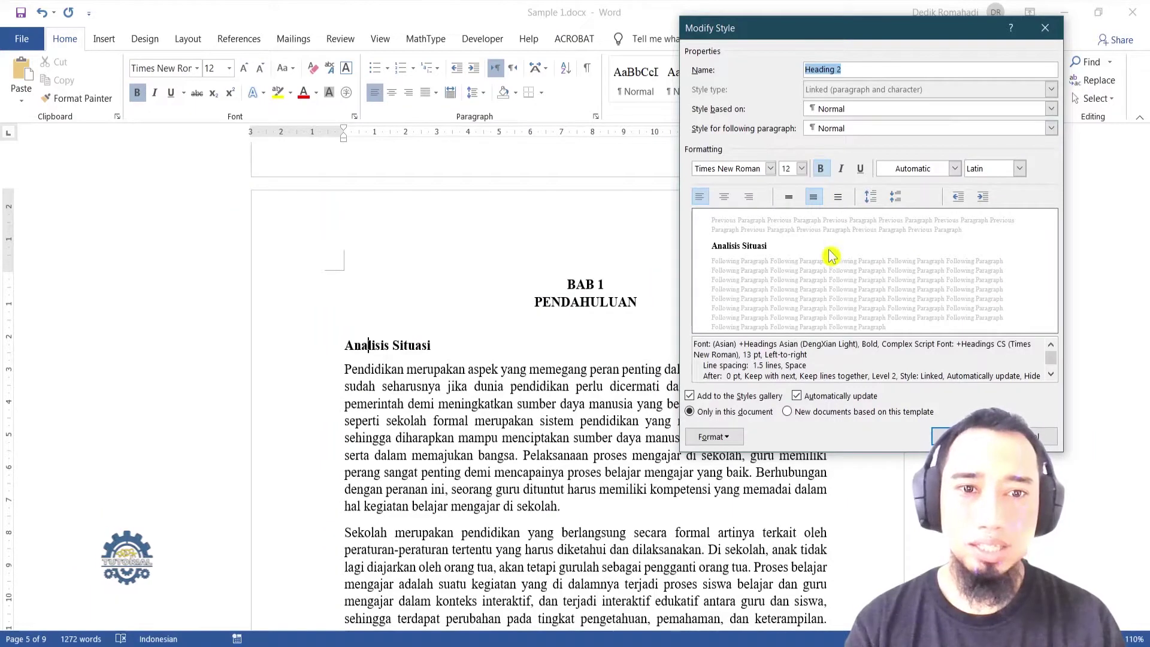
{"action": "left_click", "coordinate": [714, 437]}
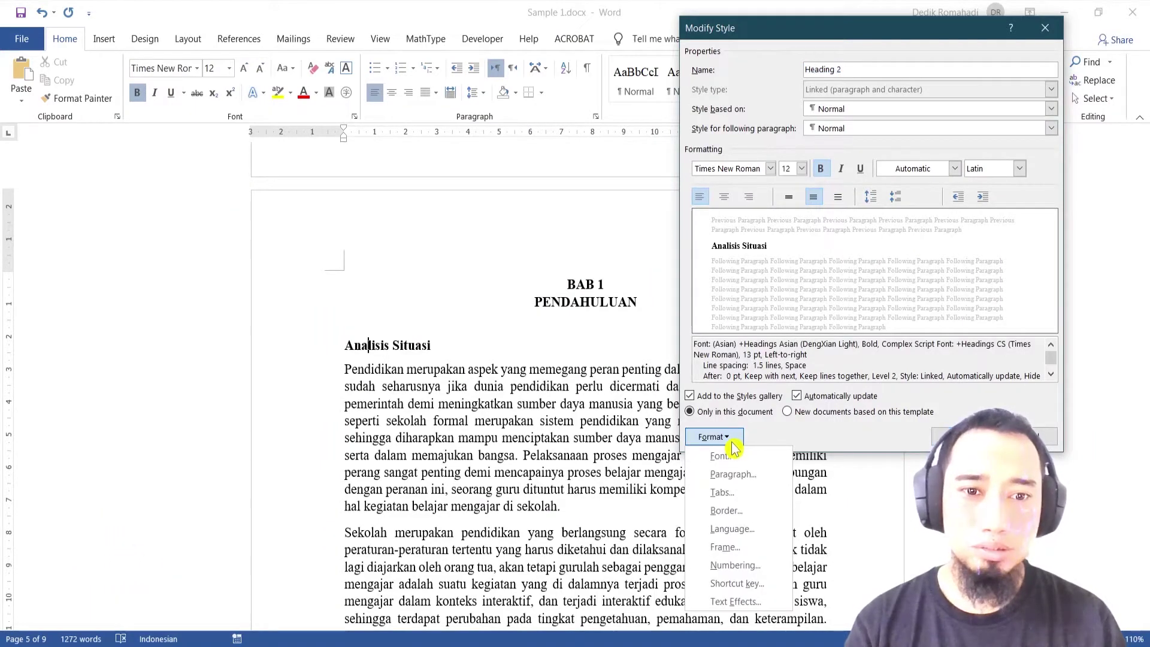
{"action": "left_click", "coordinate": [735, 566]}
{"action": "left_click_drag", "start_coordinate": [899, 95], "coordinate": [889, 74]}
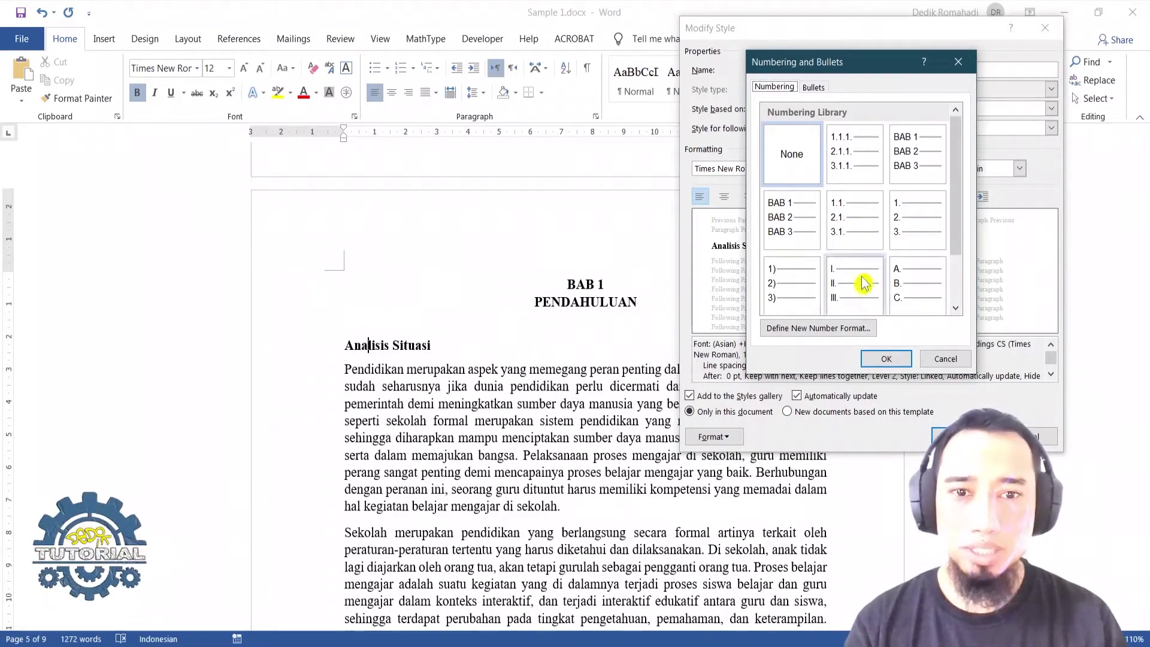
{"action": "left_click", "coordinate": [861, 223]}
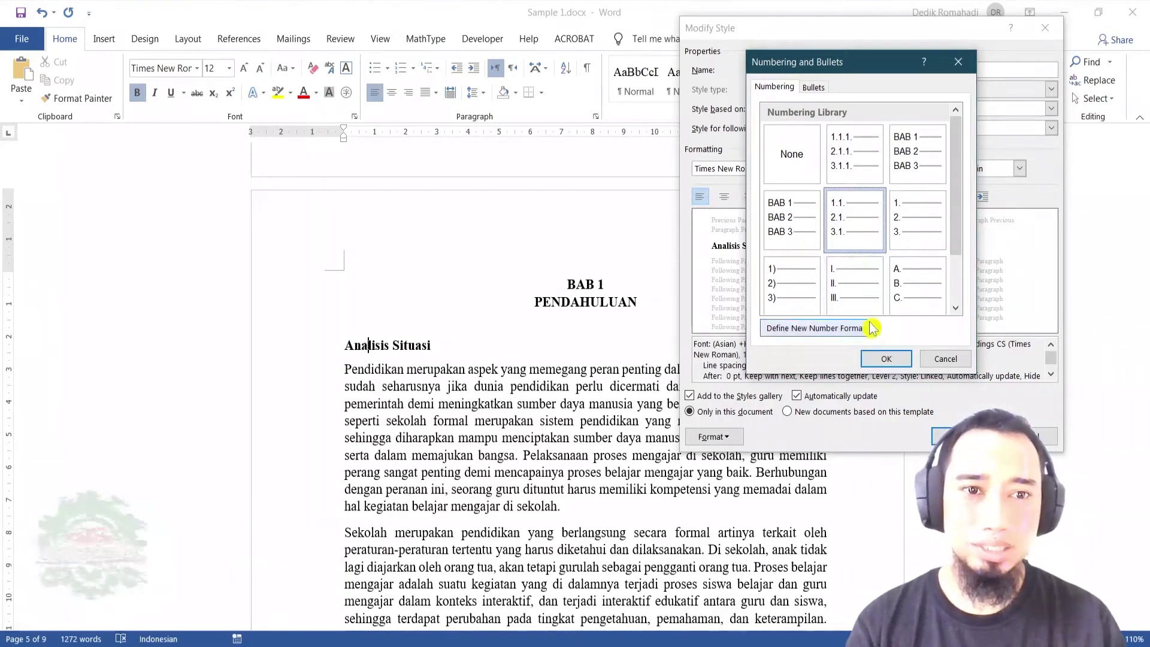
{"action": "left_click", "coordinate": [886, 358]}
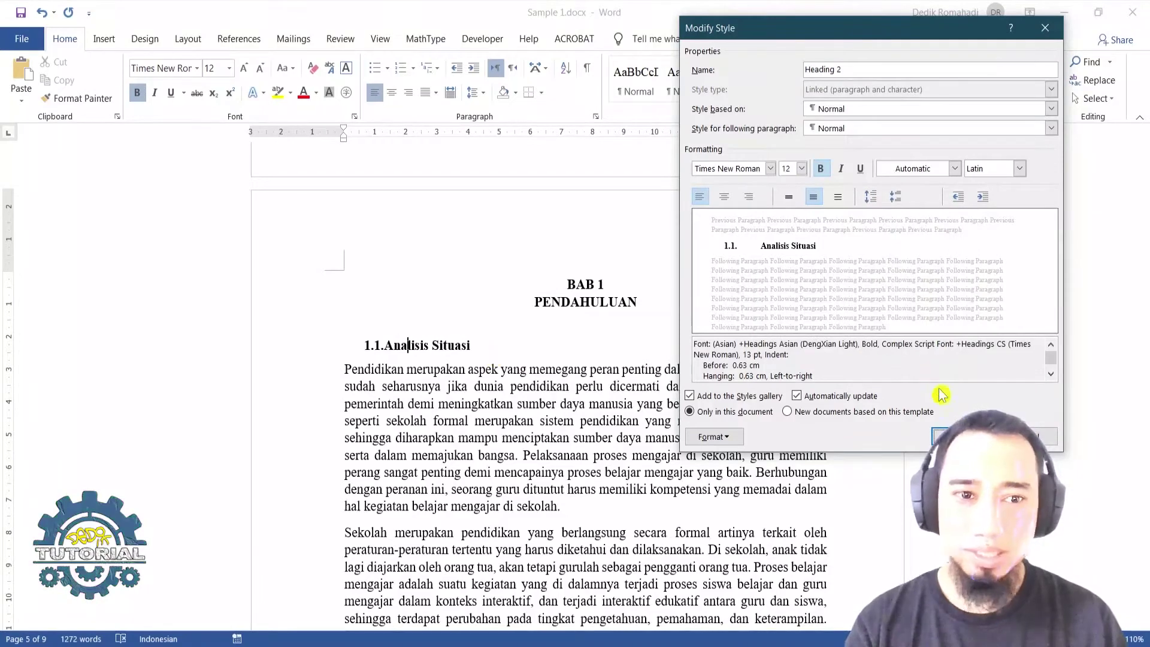
{"action": "left_click", "coordinate": [955, 437]}
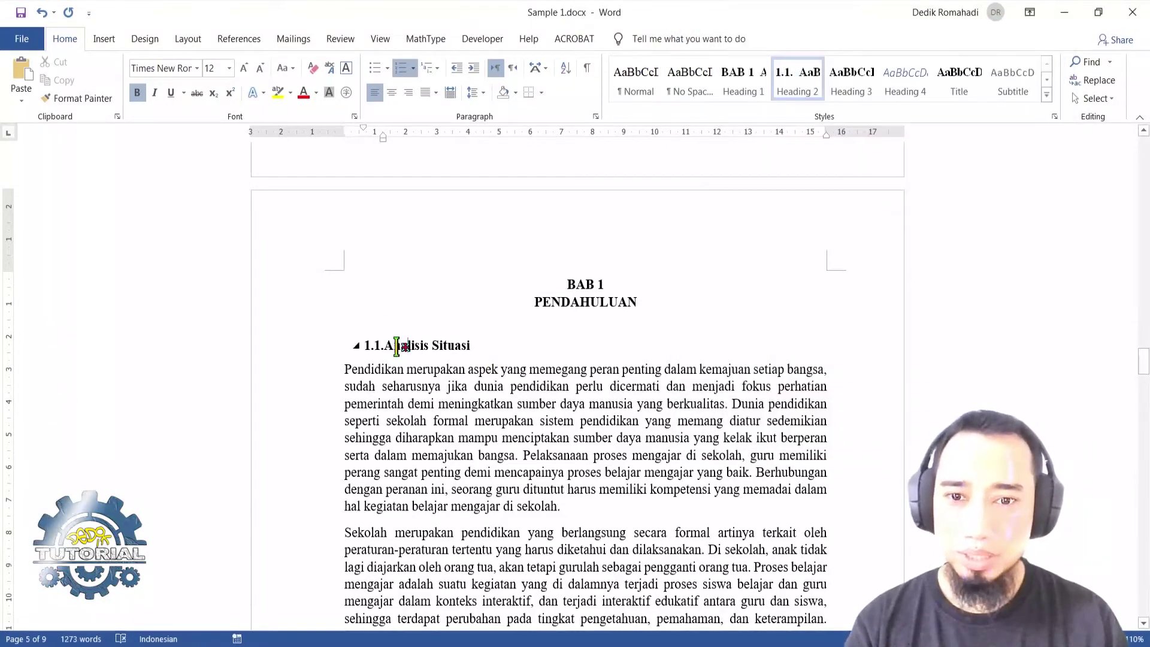
Step: Set the Analisis Situasi number's list indents to 0 cm position and 0 cm text indent, followed by a Space, and update Heading 2
{"action": "right_click", "coordinate": [376, 346]}
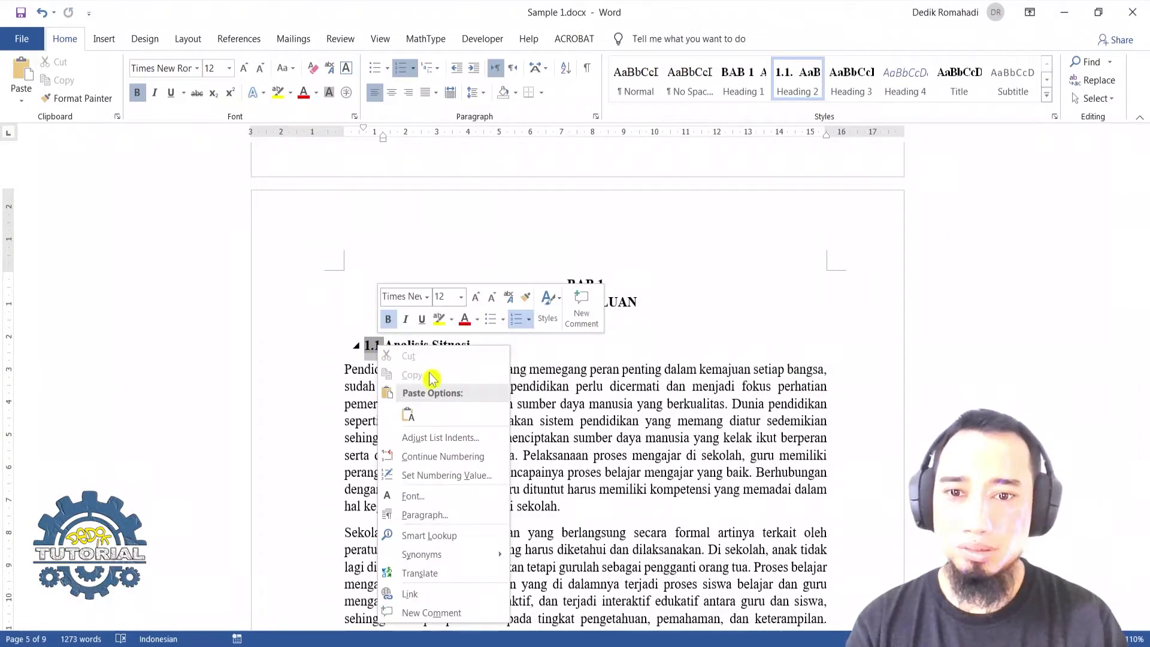
{"action": "left_click", "coordinate": [436, 438]}
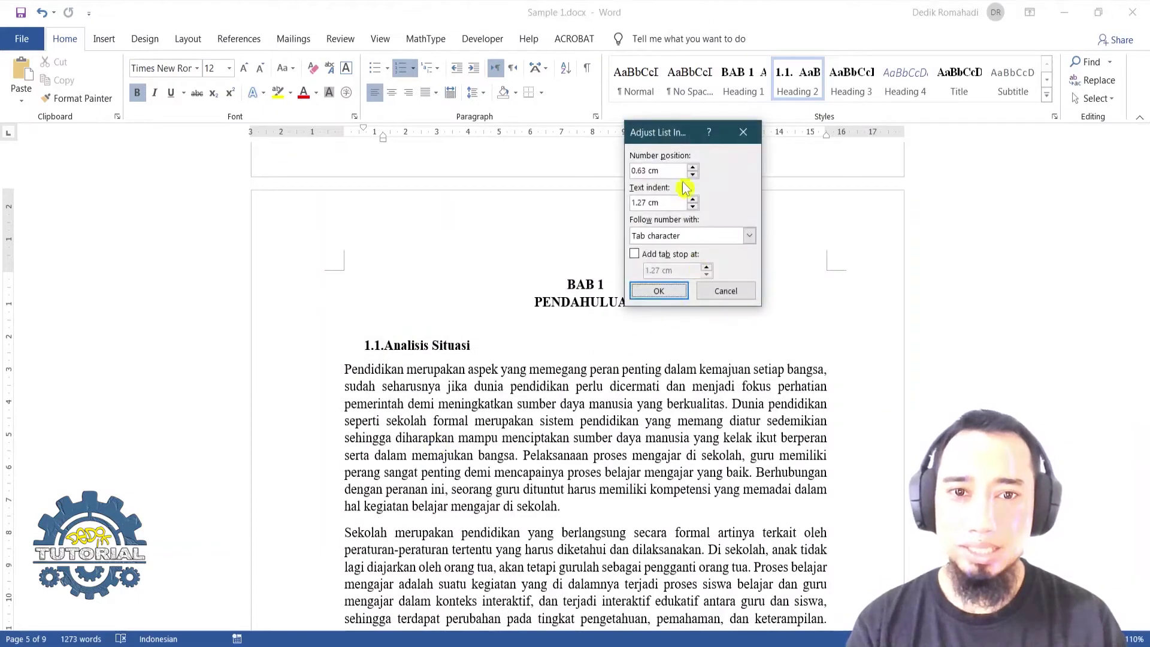
{"action": "left_click", "coordinate": [694, 174]}
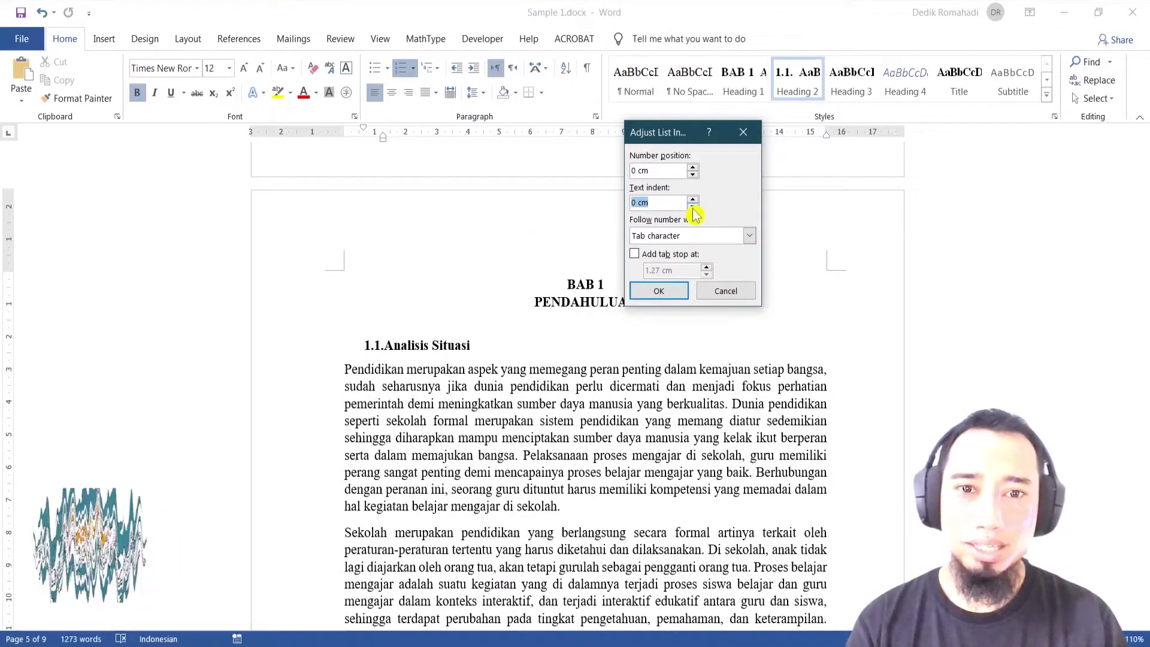
{"action": "left_click", "coordinate": [698, 236]}
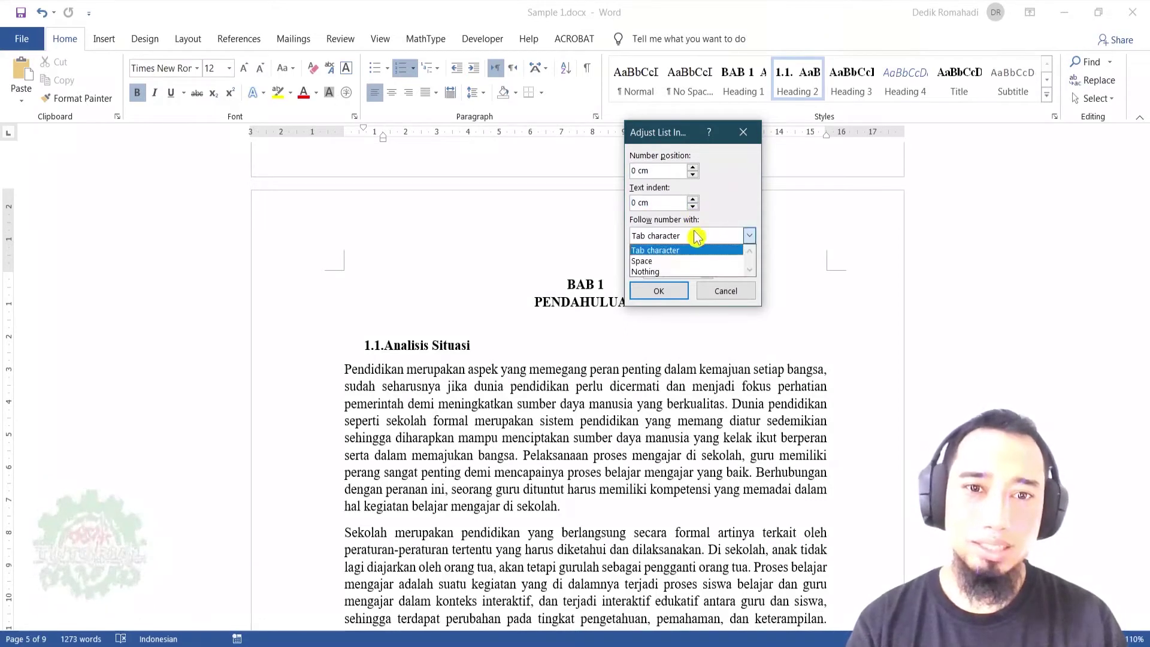
{"action": "left_click", "coordinate": [668, 262]}
{"action": "left_click", "coordinate": [665, 293]}
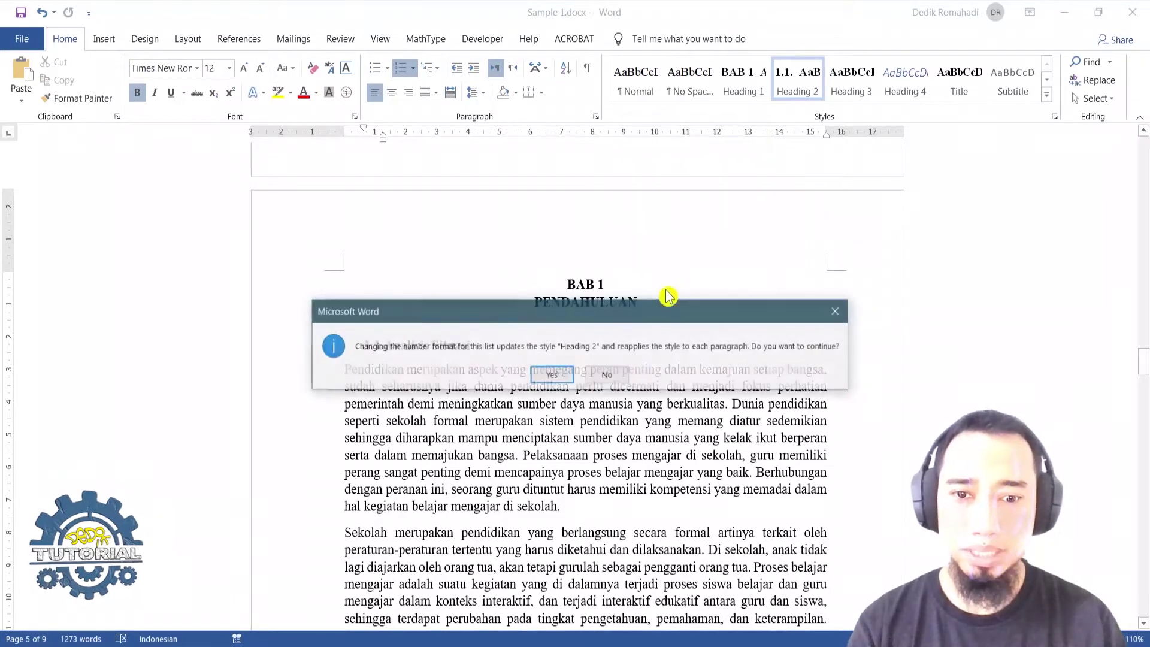
{"action": "left_click", "coordinate": [555, 377]}
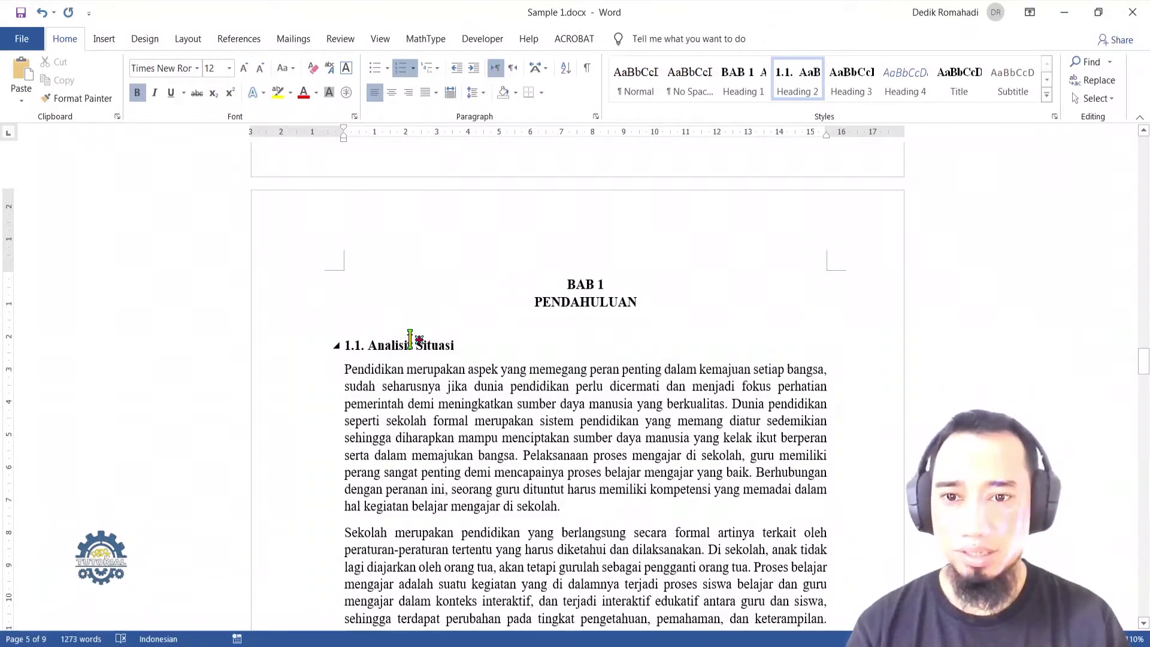
Step: Apply the Heading 2 style to the Permasalahan Mitra subheading
{"action": "scroll", "coordinate": [378, 349], "scroll_direction": "down", "scroll_amount": 1}
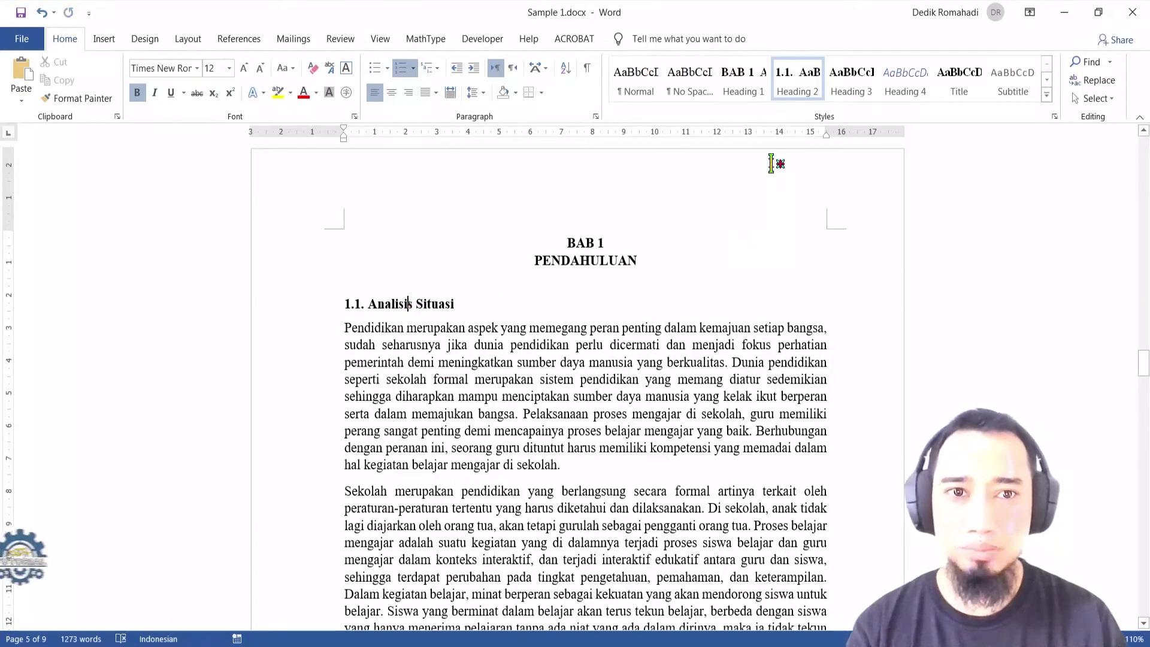
{"action": "scroll", "coordinate": [637, 236], "scroll_direction": "down", "scroll_amount": 10}
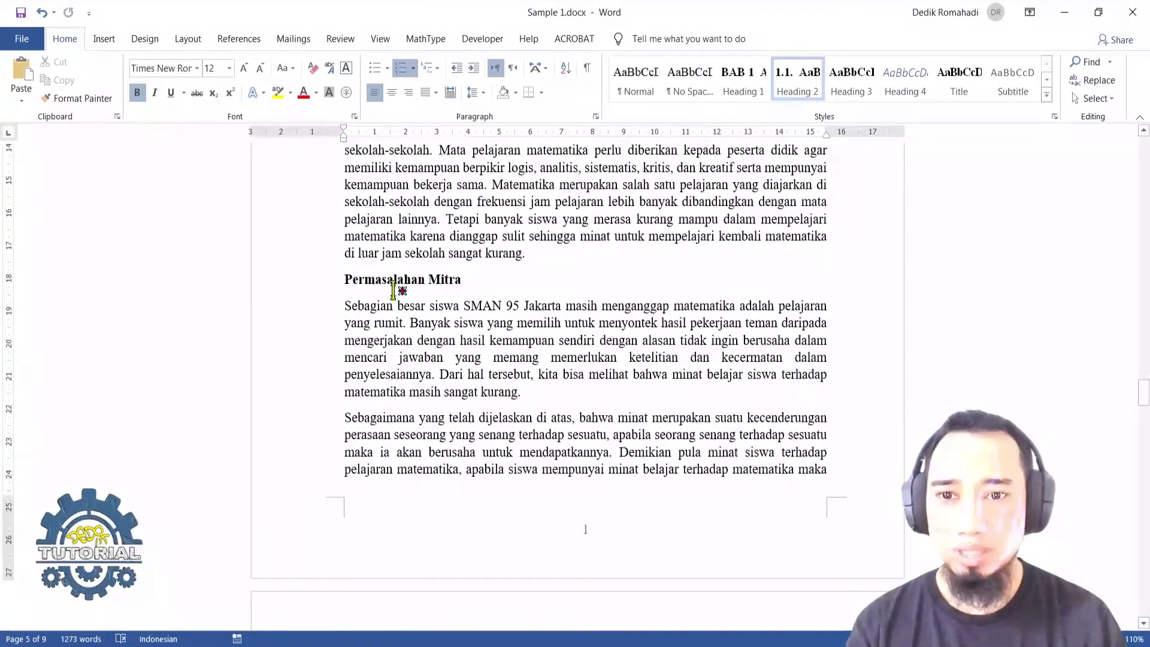
{"action": "left_click", "coordinate": [394, 291]}
{"action": "scroll", "coordinate": [395, 292], "scroll_direction": "up", "scroll_amount": 8}
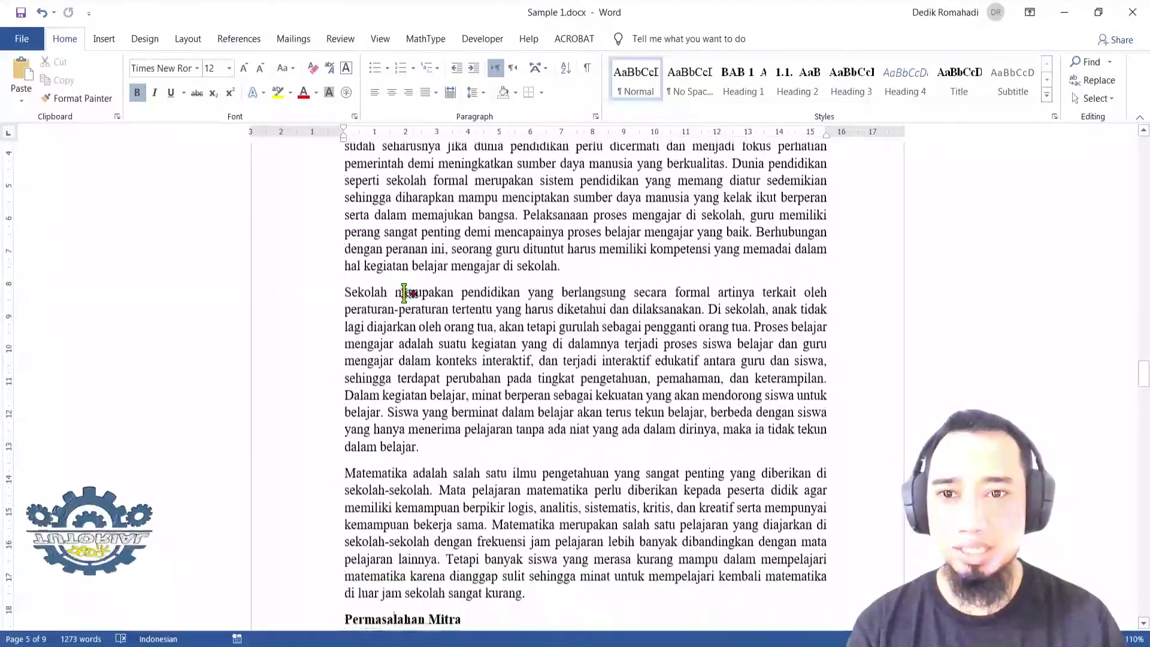
{"action": "scroll", "coordinate": [404, 292], "scroll_direction": "down", "scroll_amount": 1}
{"action": "left_click", "coordinate": [798, 81]}
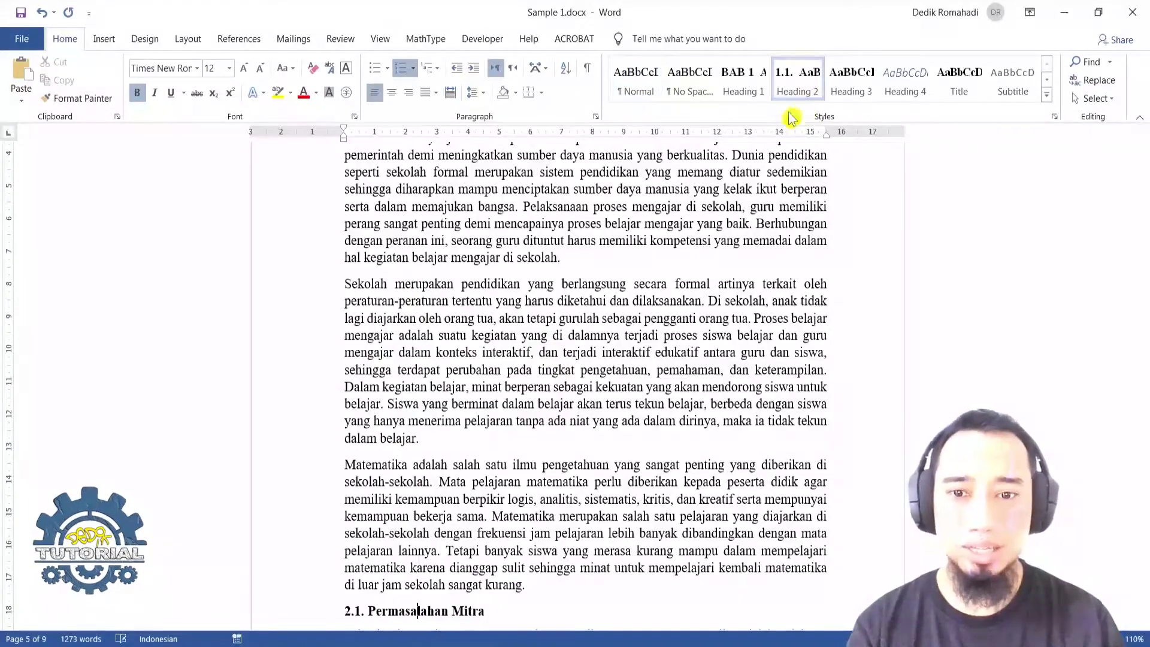
Step: Compare the number of the Permasalahan Mitra subheading with that of the preceding Analisis Situasi subheading
{"action": "scroll", "coordinate": [513, 386], "scroll_direction": "down", "scroll_amount": 3}
{"action": "scroll", "coordinate": [422, 470], "scroll_direction": "up", "scroll_amount": 7}
{"action": "scroll", "coordinate": [387, 387], "scroll_direction": "down", "scroll_amount": 4}
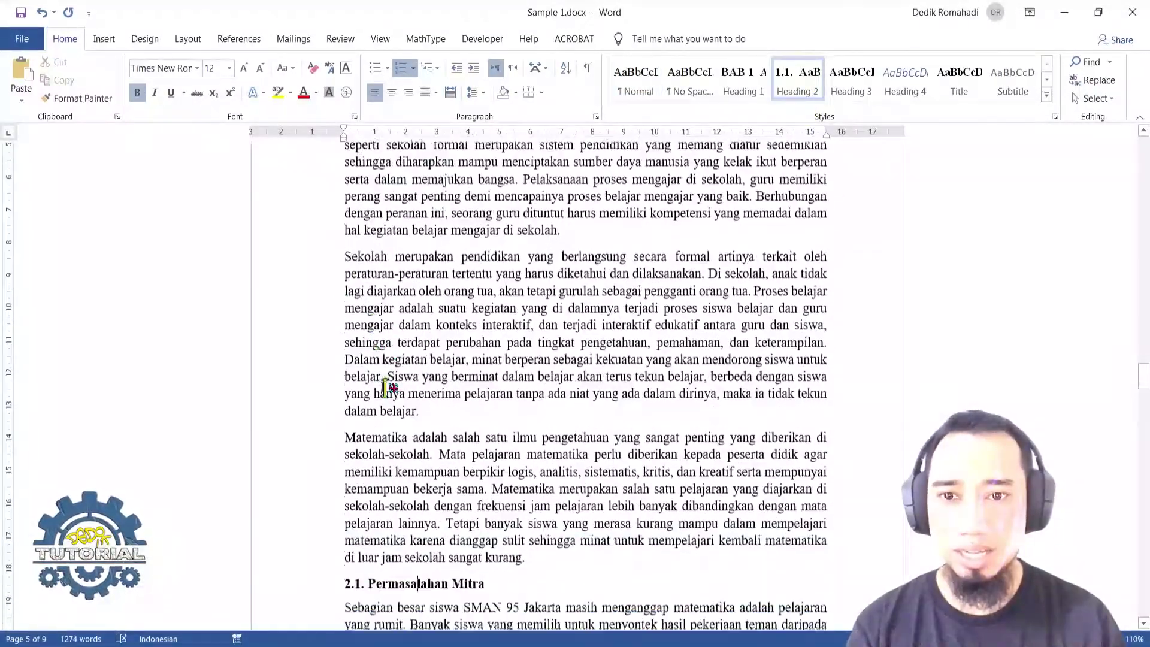
{"action": "scroll", "coordinate": [387, 388], "scroll_direction": "down", "scroll_amount": 4}
{"action": "scroll", "coordinate": [353, 370], "scroll_direction": "up", "scroll_amount": 3}
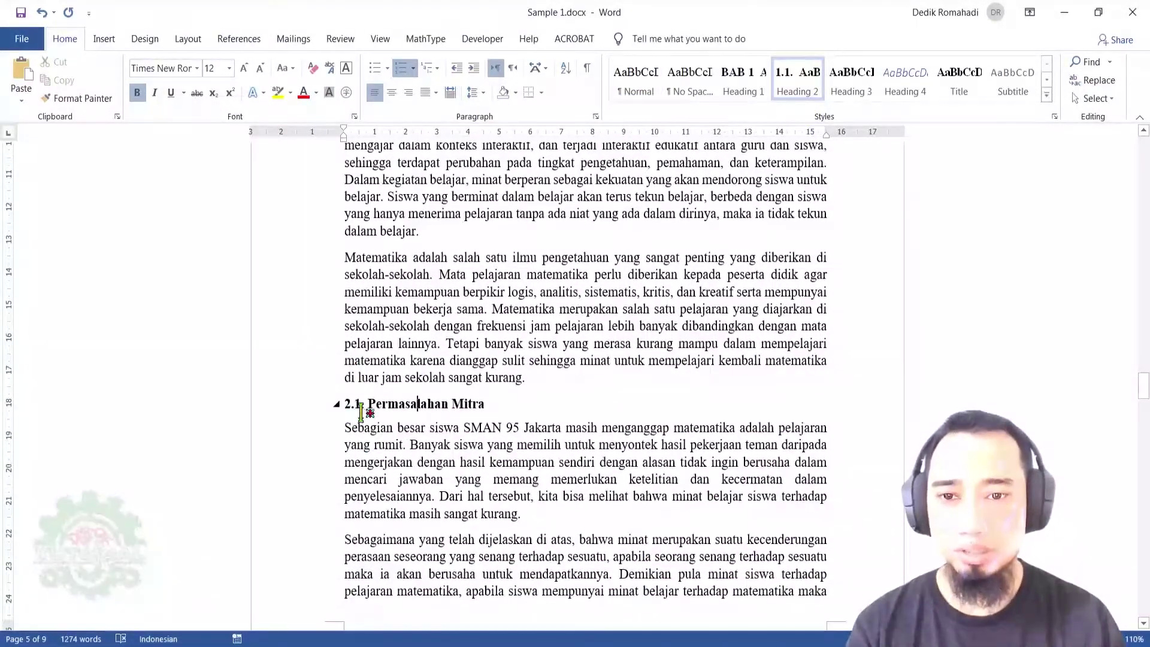
{"action": "scroll", "coordinate": [396, 376], "scroll_direction": "down", "scroll_amount": 3}
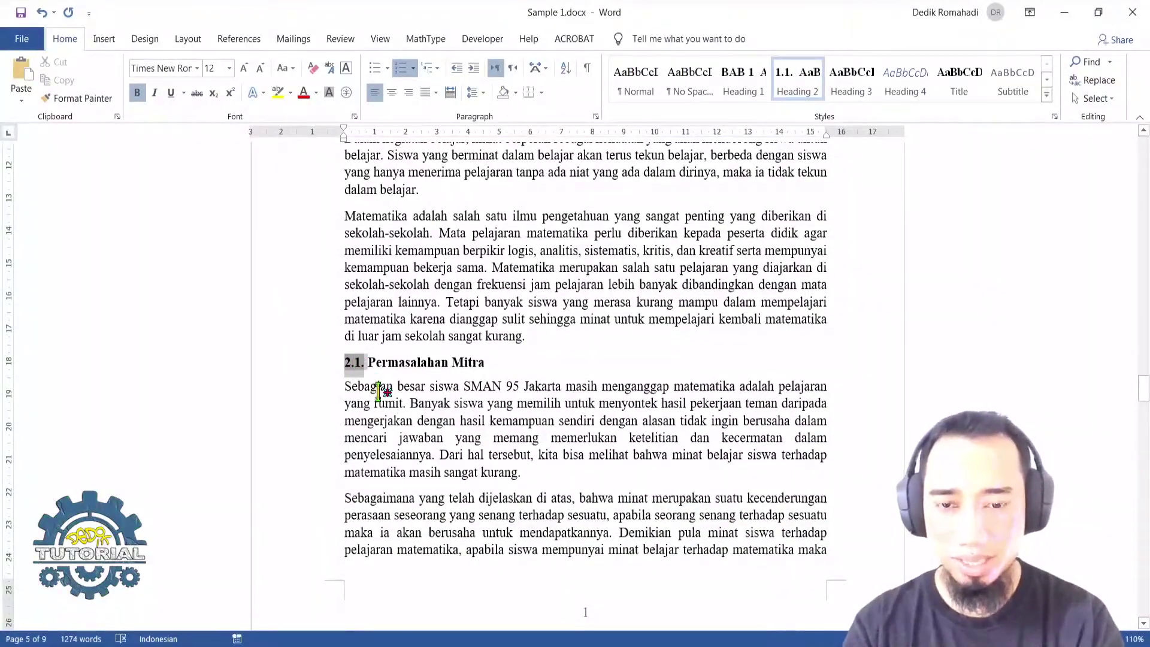
Step: Undo the automatic number on the Permasalahan Mitra subheading and number it manually as 1.2
{"action": "key", "text": "ctrl+z"}
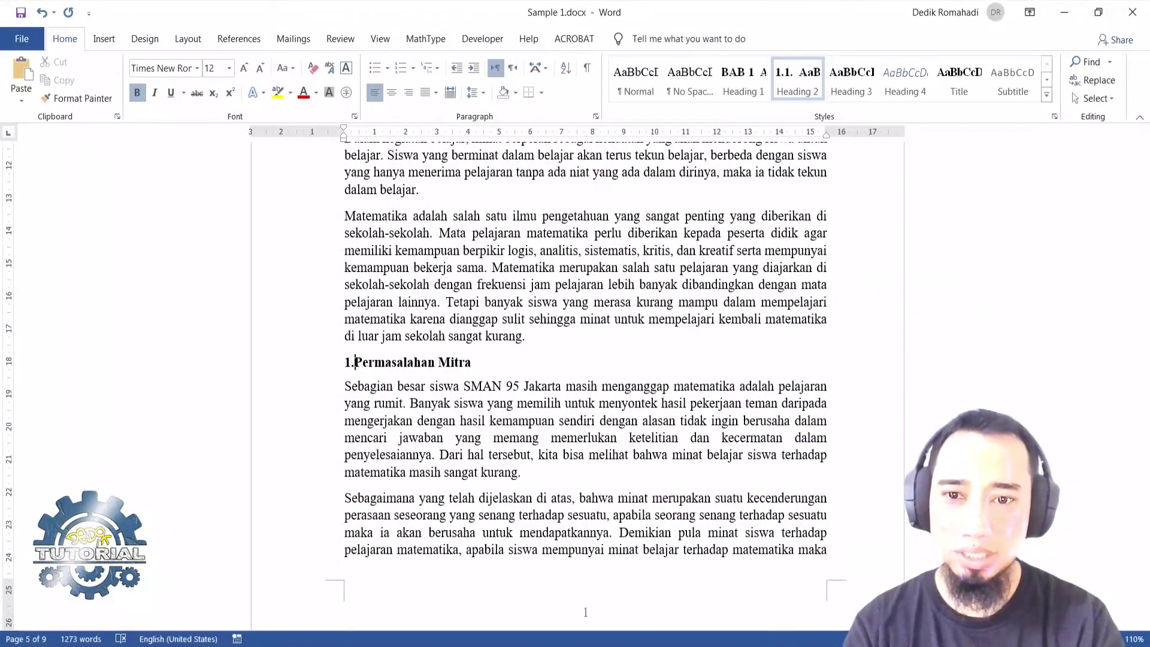
{"action": "type", "text": "2."}
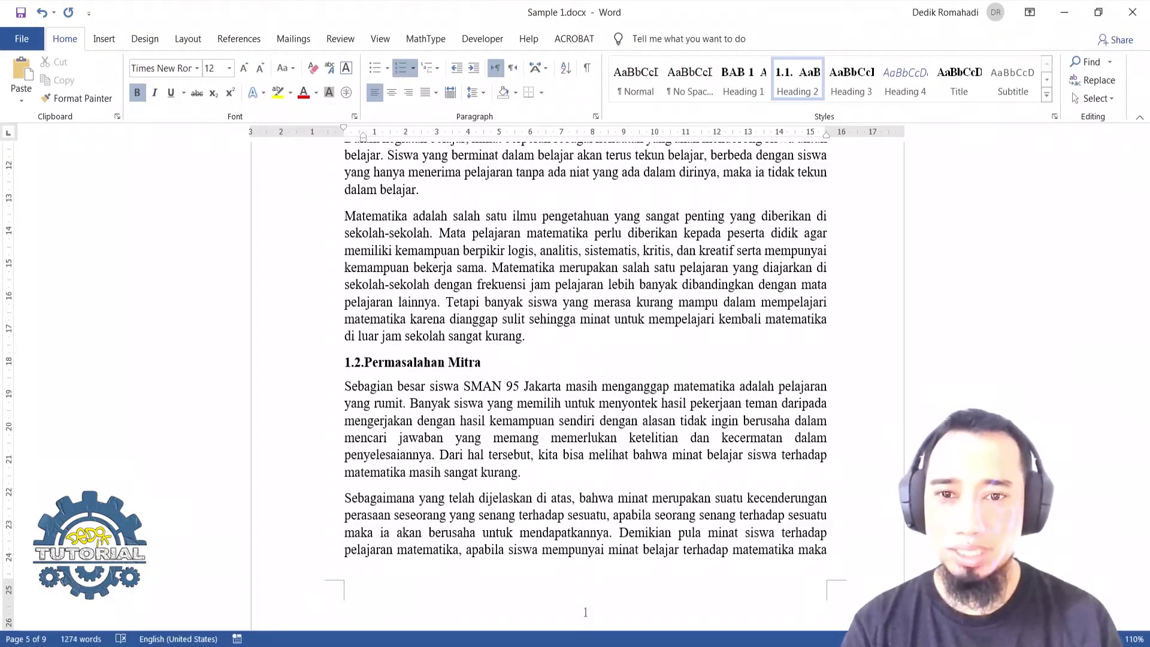
{"action": "scroll", "coordinate": [380, 393], "scroll_direction": "up", "scroll_amount": 4}
{"action": "scroll", "coordinate": [360, 427], "scroll_direction": "down", "scroll_amount": 3}
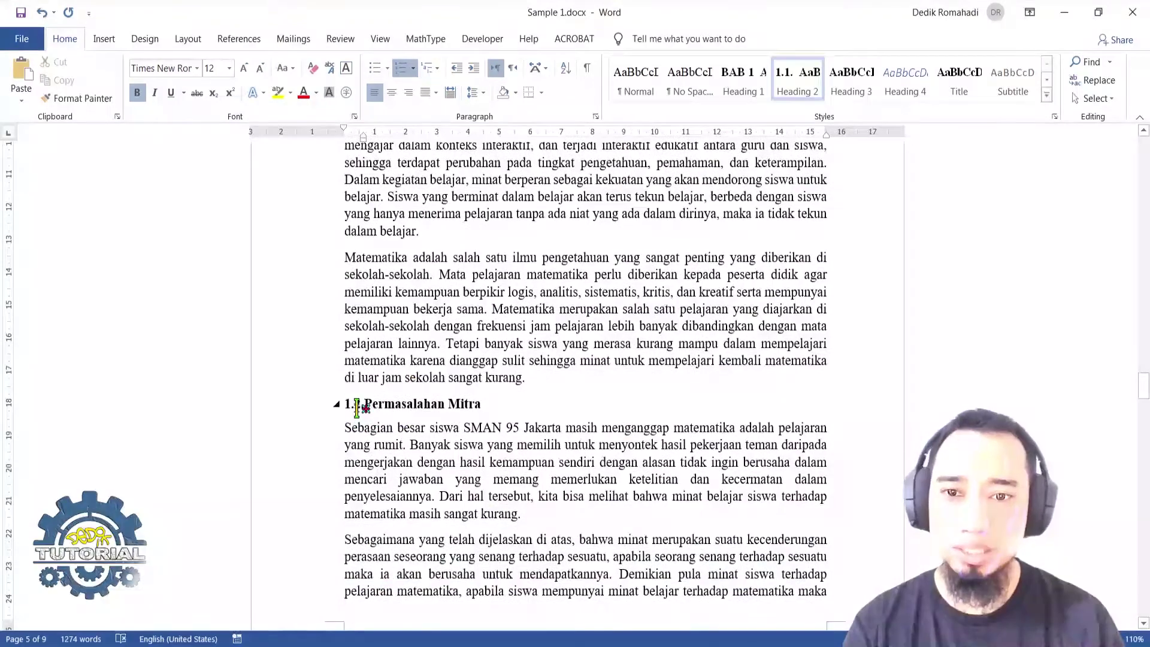
Step: Set the Permasalahan Mitra number's list indents to 0 cm text indent, followed by a Space
{"action": "right_click", "coordinate": [356, 408]}
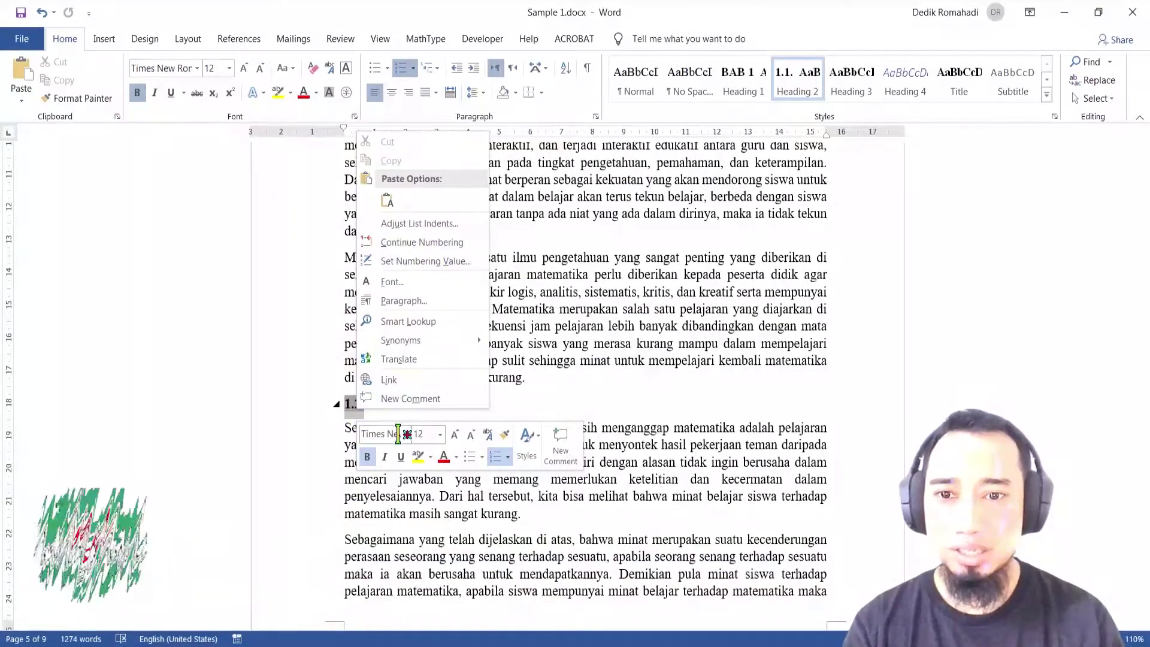
{"action": "left_click", "coordinate": [440, 225]}
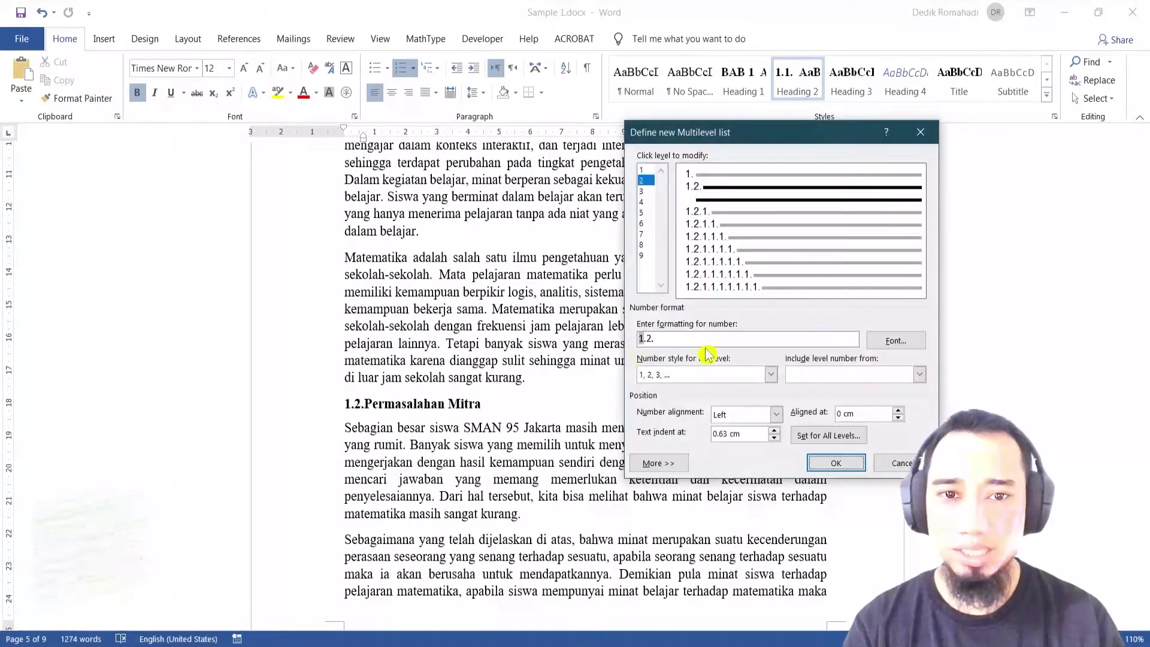
{"action": "left_click", "coordinate": [658, 464]}
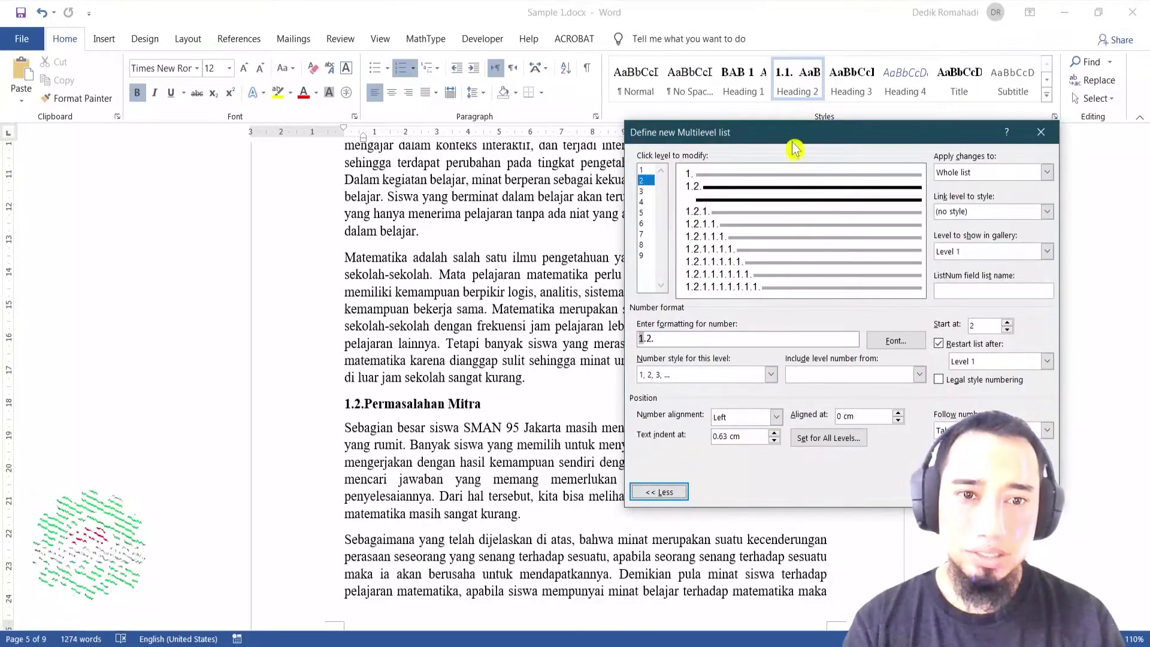
{"action": "left_click_drag", "start_coordinate": [792, 144], "coordinate": [546, 143]}
{"action": "left_click", "coordinate": [528, 440]}
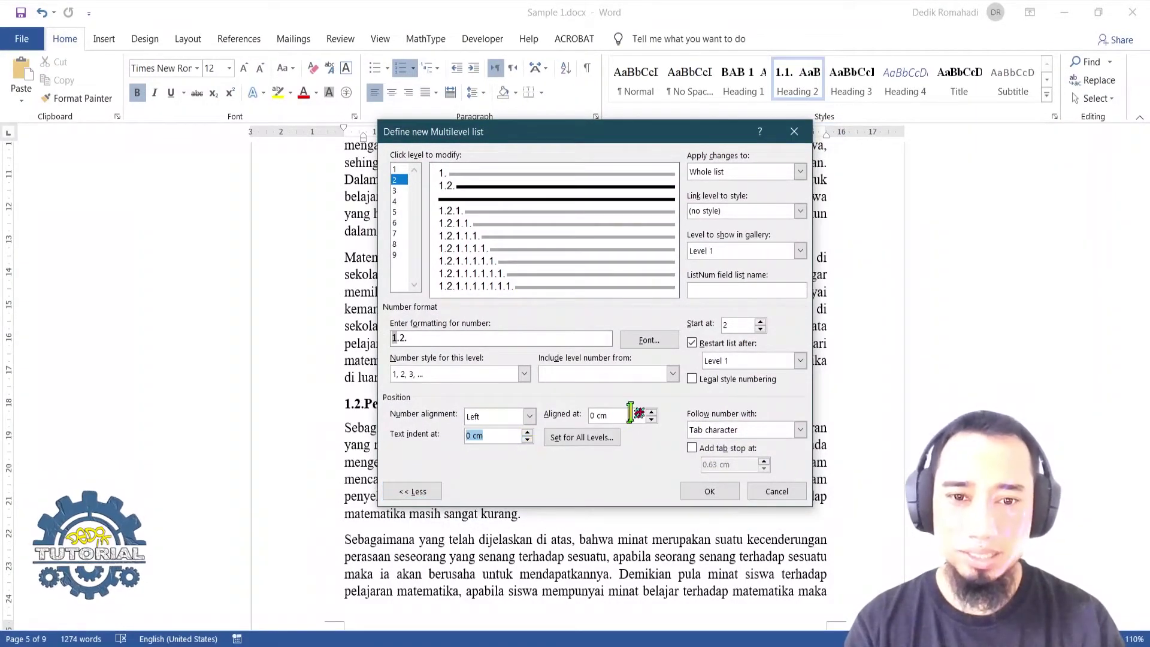
{"action": "left_click", "coordinate": [734, 430]}
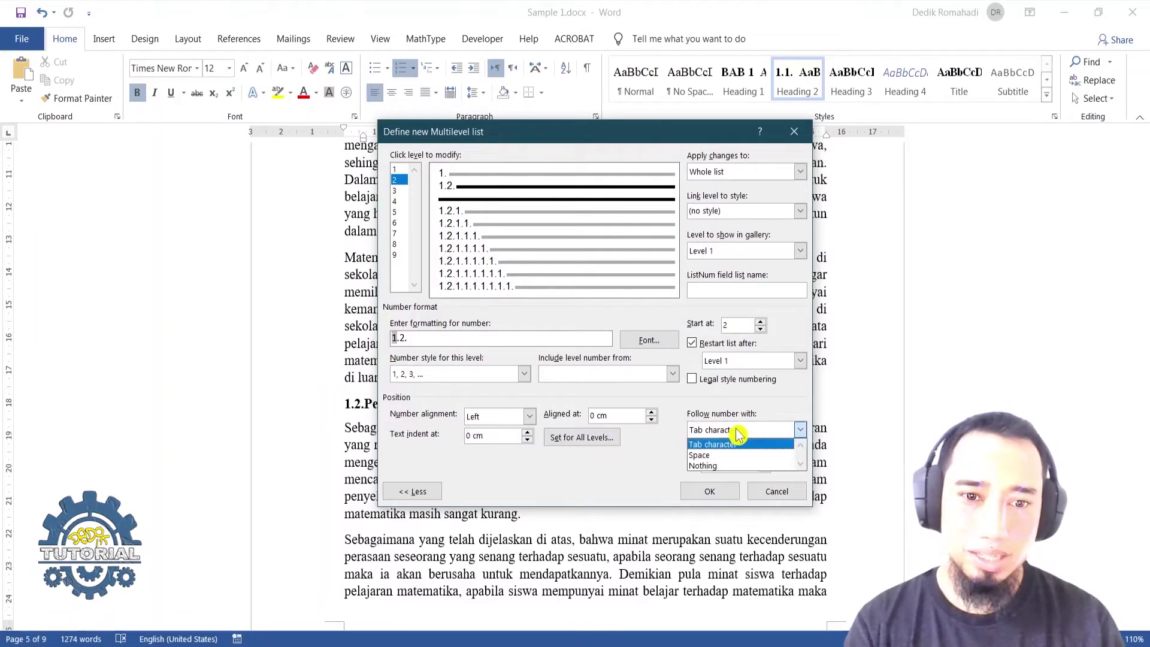
{"action": "left_click", "coordinate": [724, 466]}
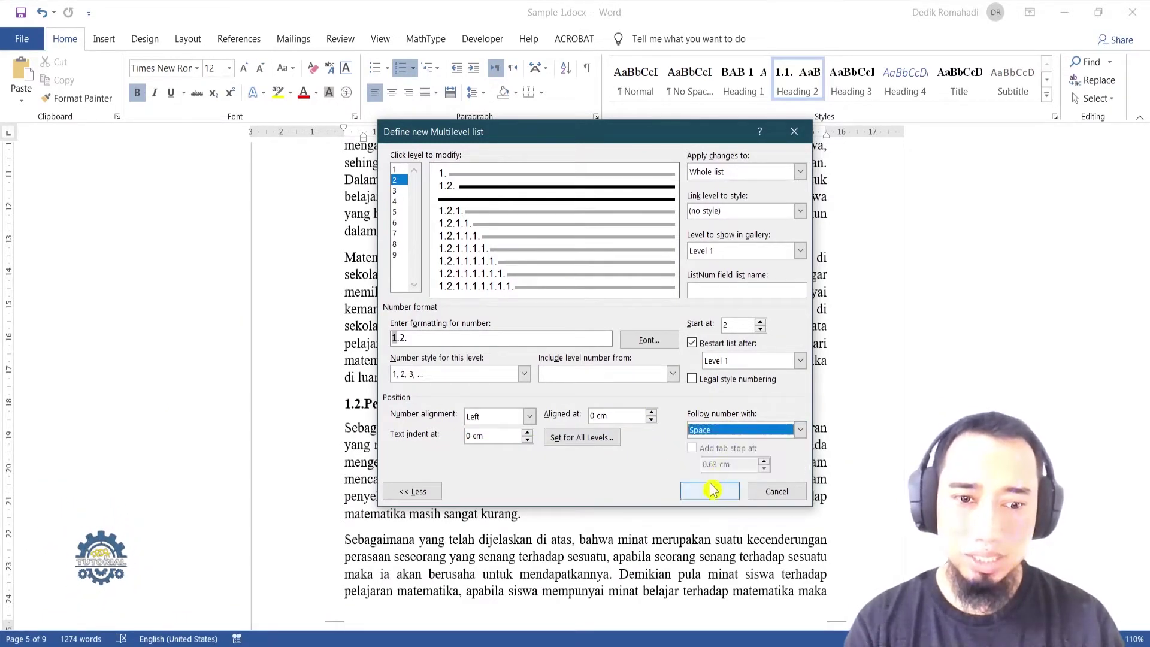
{"action": "left_click", "coordinate": [711, 492]}
Step: Restore the number of the Analisis Situasi subheading to 1.1
{"action": "scroll", "coordinate": [487, 411], "scroll_direction": "up", "scroll_amount": 8}
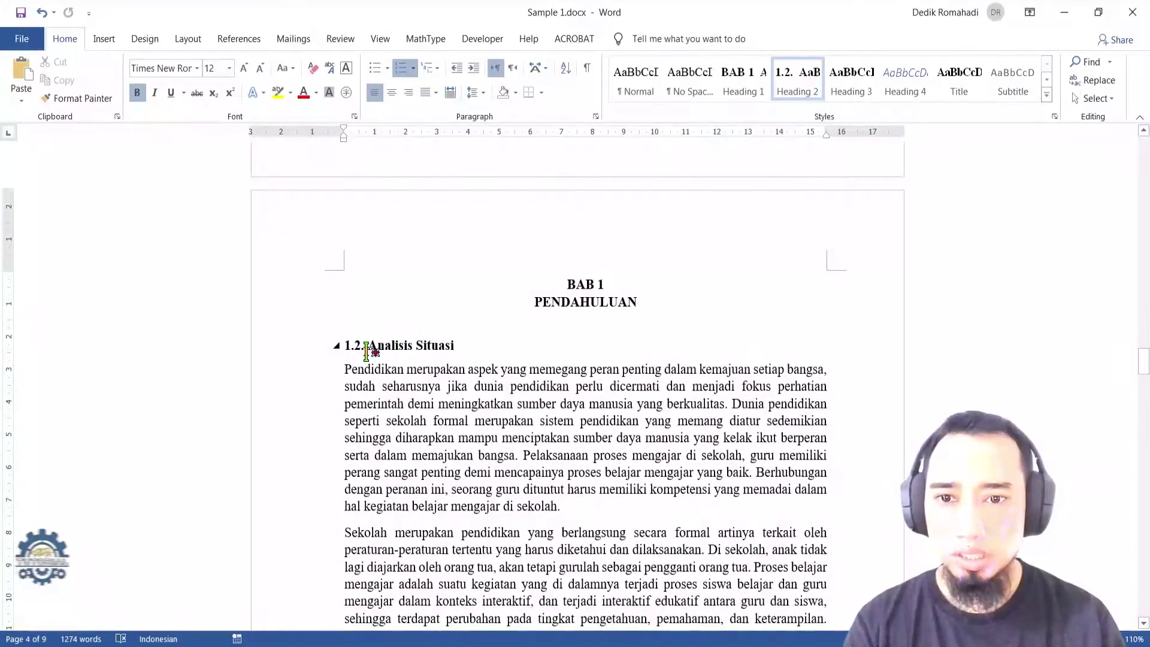
{"action": "left_click", "coordinate": [357, 346]}
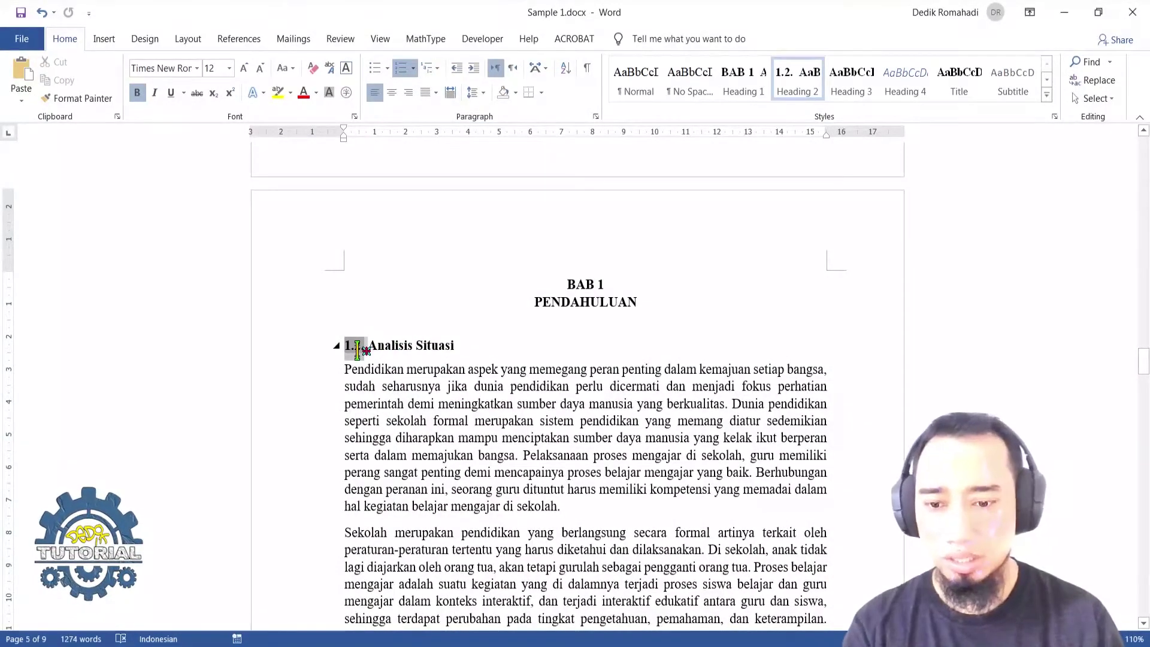
{"action": "key", "text": "ctrl+z"}
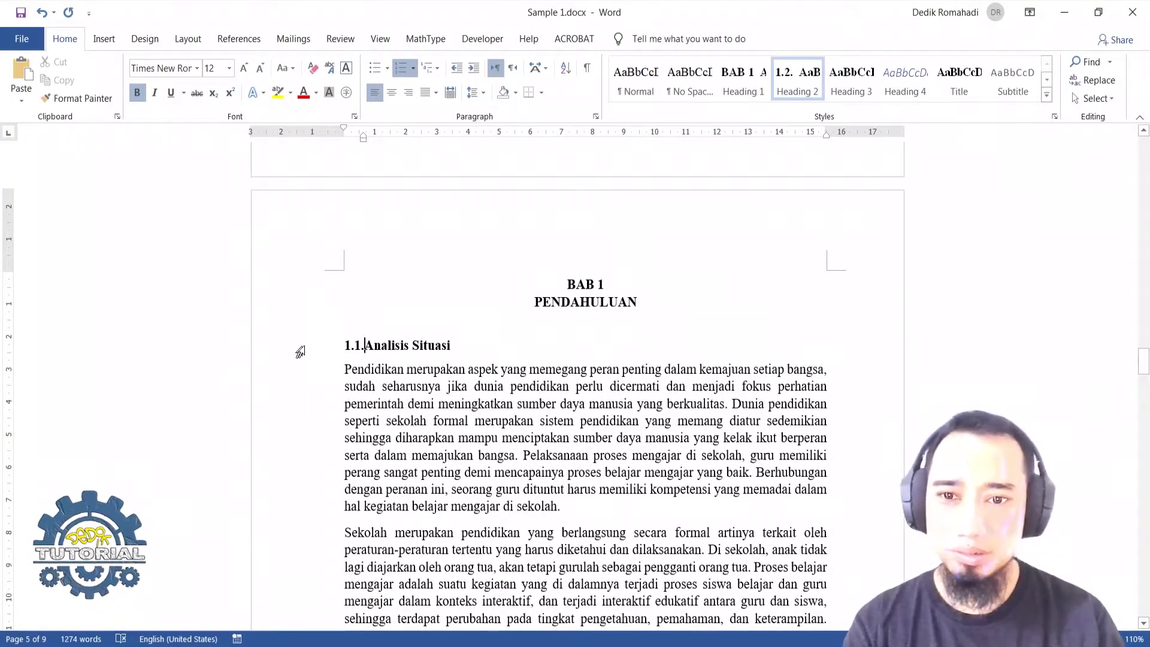
Step: Adjust the list indents of the Analisis Situasi number to 0 cm text indent with a Space following the number
{"action": "left_click", "coordinate": [353, 345]}
{"action": "right_click", "coordinate": [355, 346]}
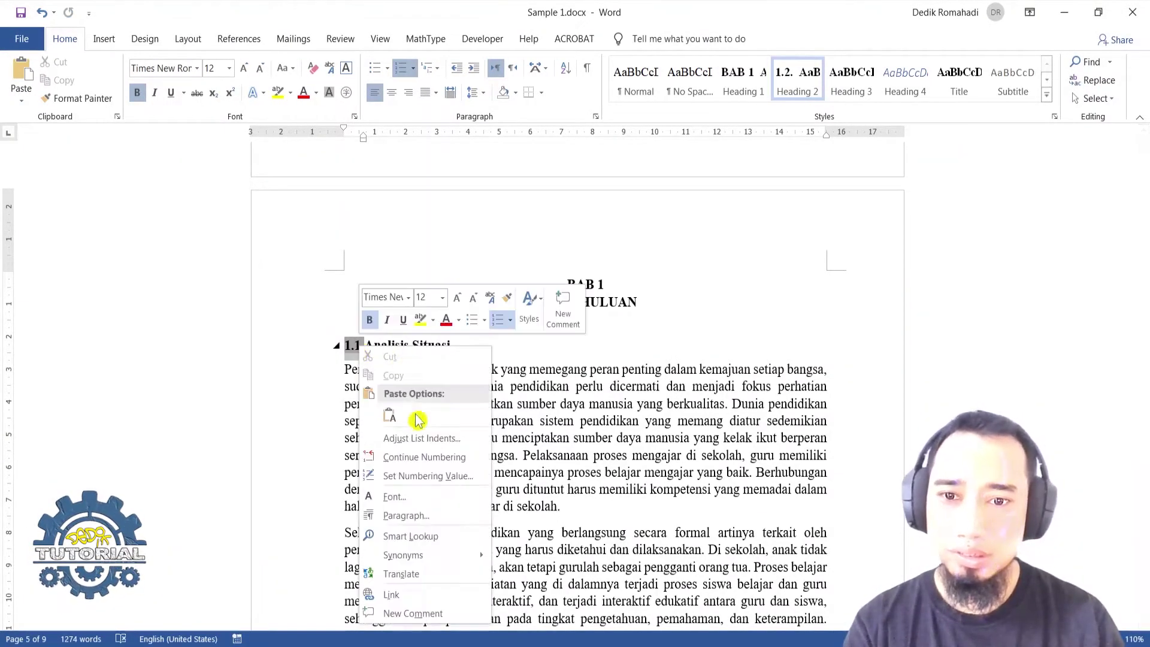
{"action": "left_click", "coordinate": [424, 441]}
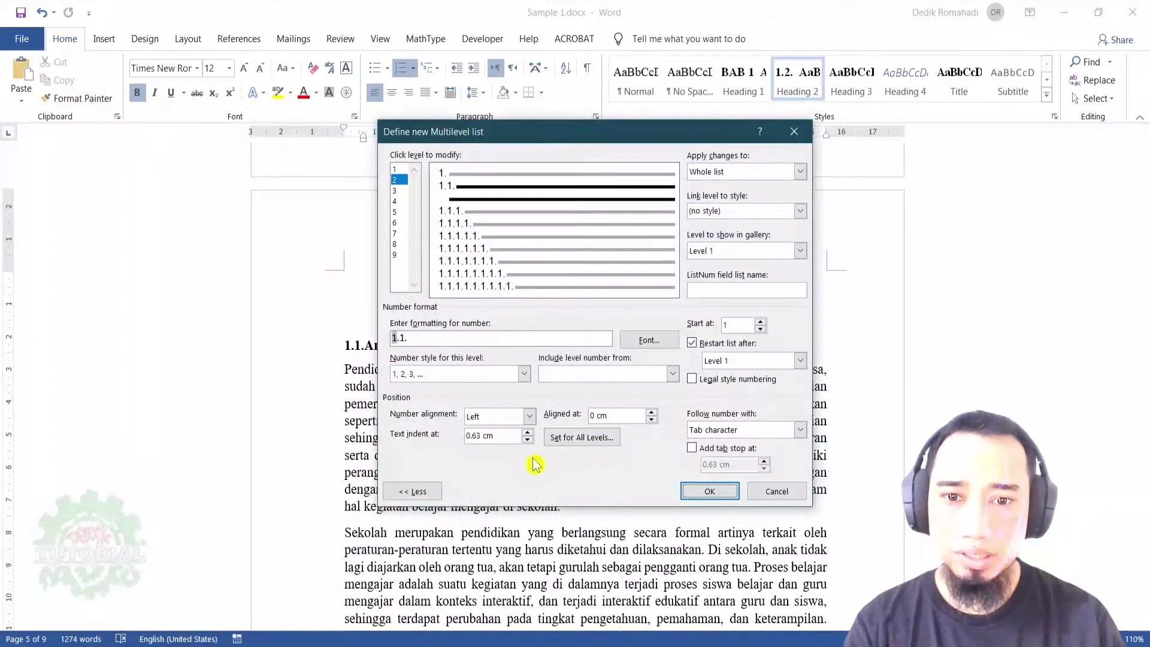
{"action": "left_click", "coordinate": [528, 443]}
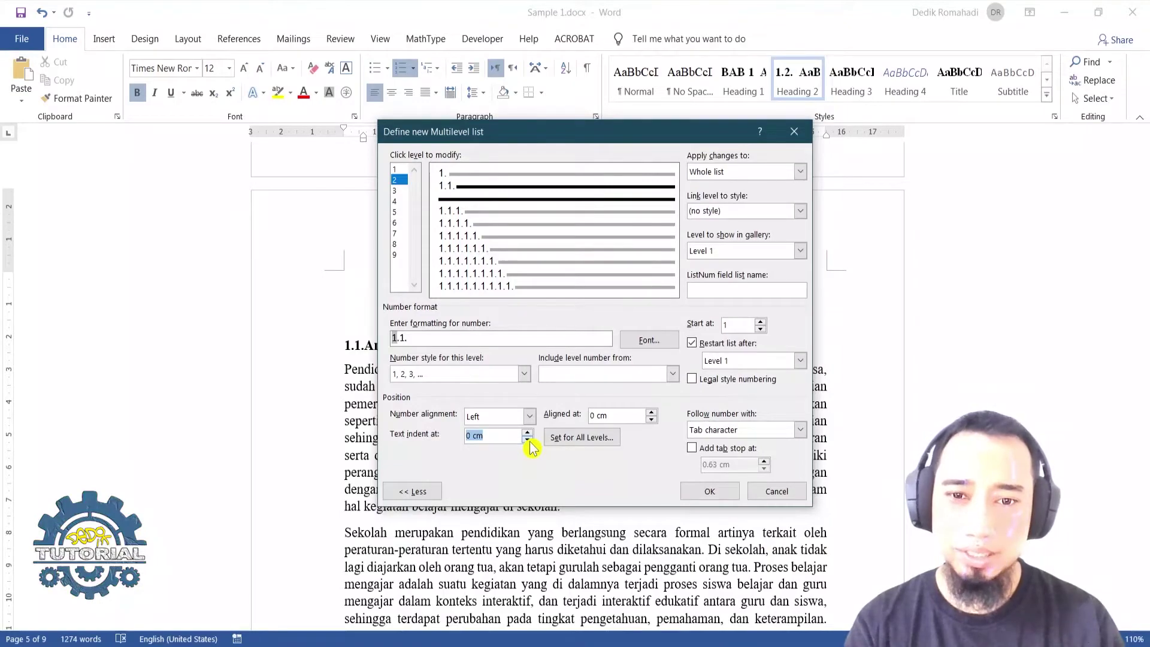
{"action": "left_click", "coordinate": [743, 430]}
{"action": "left_click", "coordinate": [722, 458]}
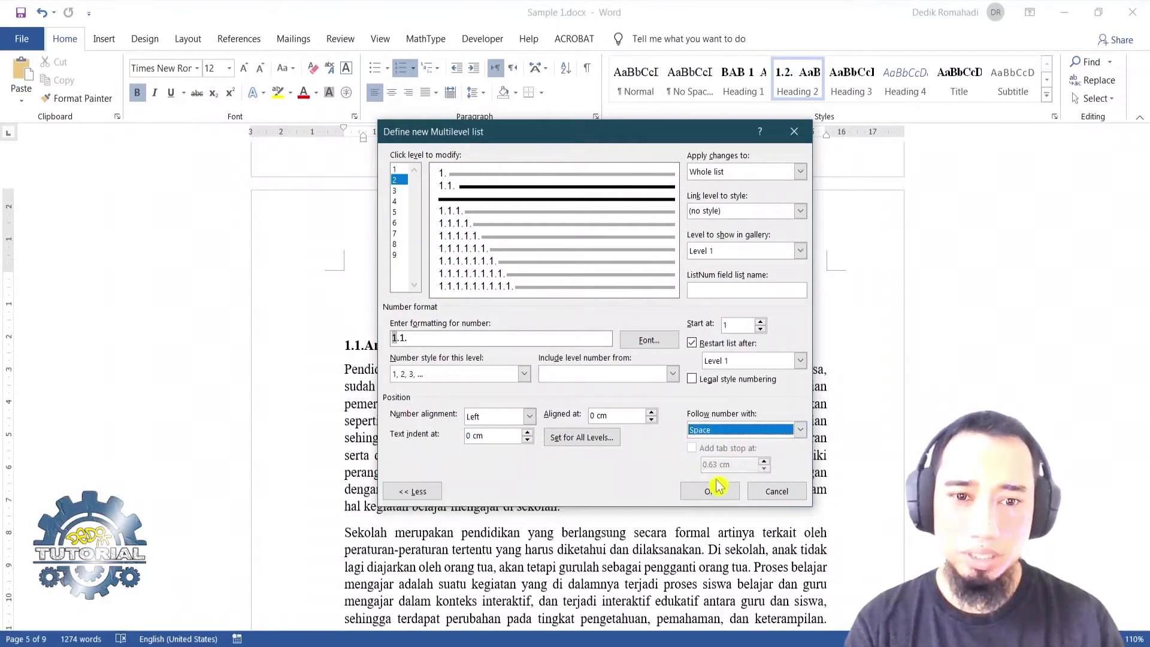
{"action": "left_click", "coordinate": [719, 488]}
Step: Apply the Heading 2 style to the Tujuan Kegiatan subheading
{"action": "scroll", "coordinate": [617, 473], "scroll_direction": "down", "scroll_amount": 8}
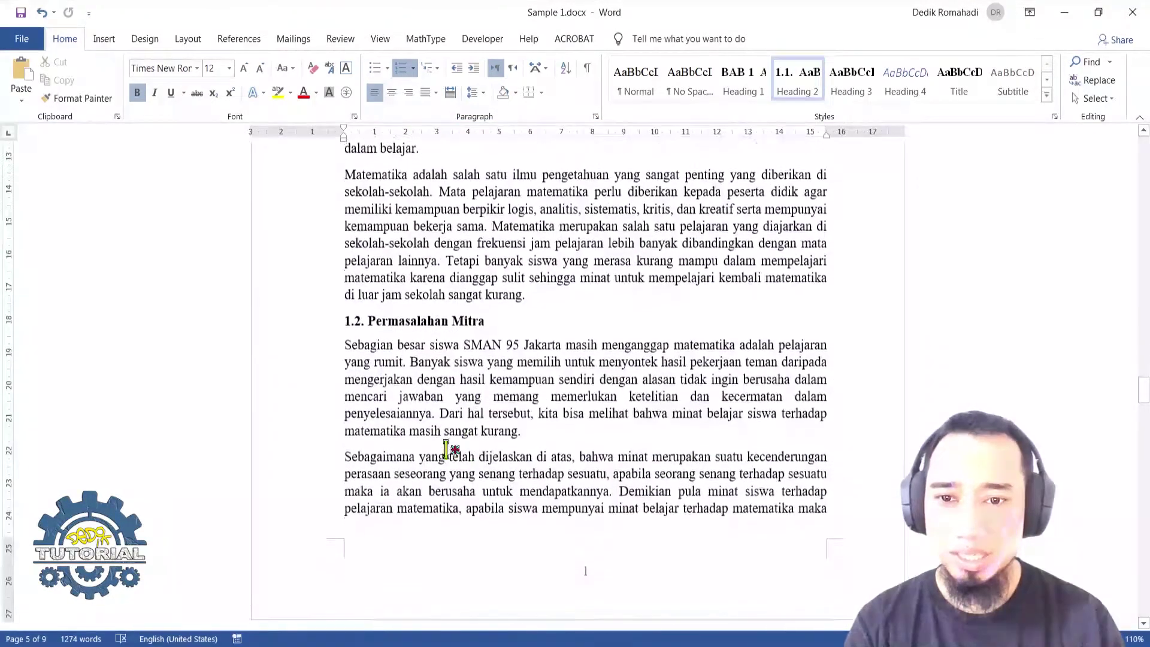
{"action": "scroll", "coordinate": [447, 450], "scroll_direction": "up", "scroll_amount": 6}
{"action": "scroll", "coordinate": [354, 445], "scroll_direction": "down", "scroll_amount": 3}
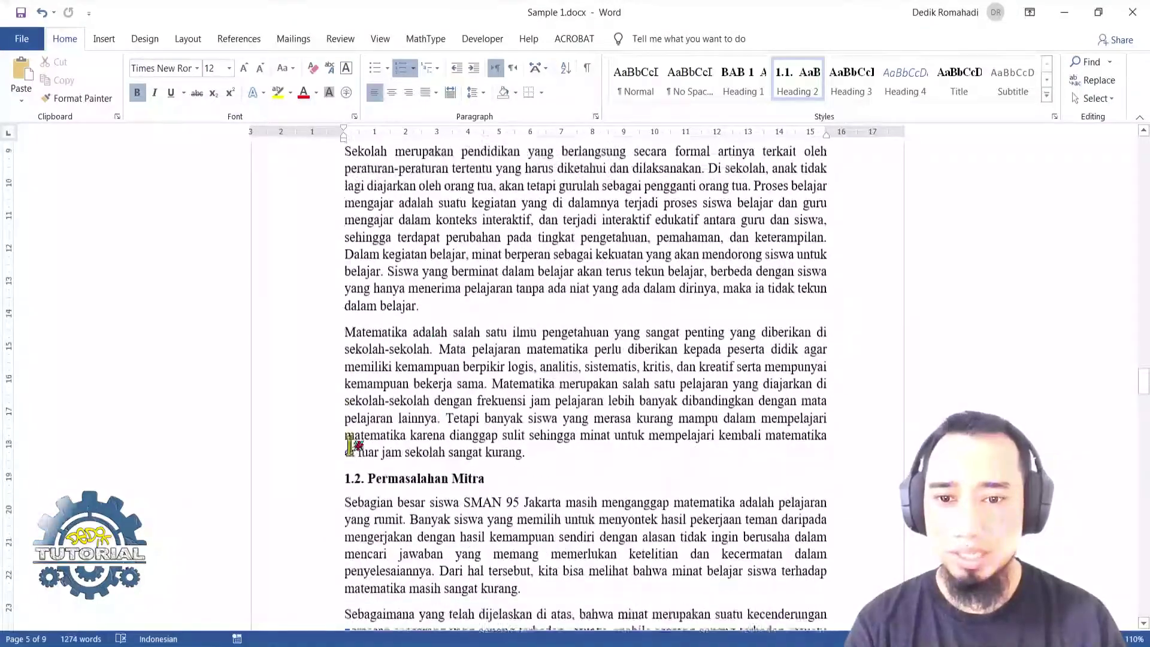
{"action": "scroll", "coordinate": [353, 444], "scroll_direction": "down", "scroll_amount": 1}
{"action": "scroll", "coordinate": [363, 455], "scroll_direction": "down", "scroll_amount": 10}
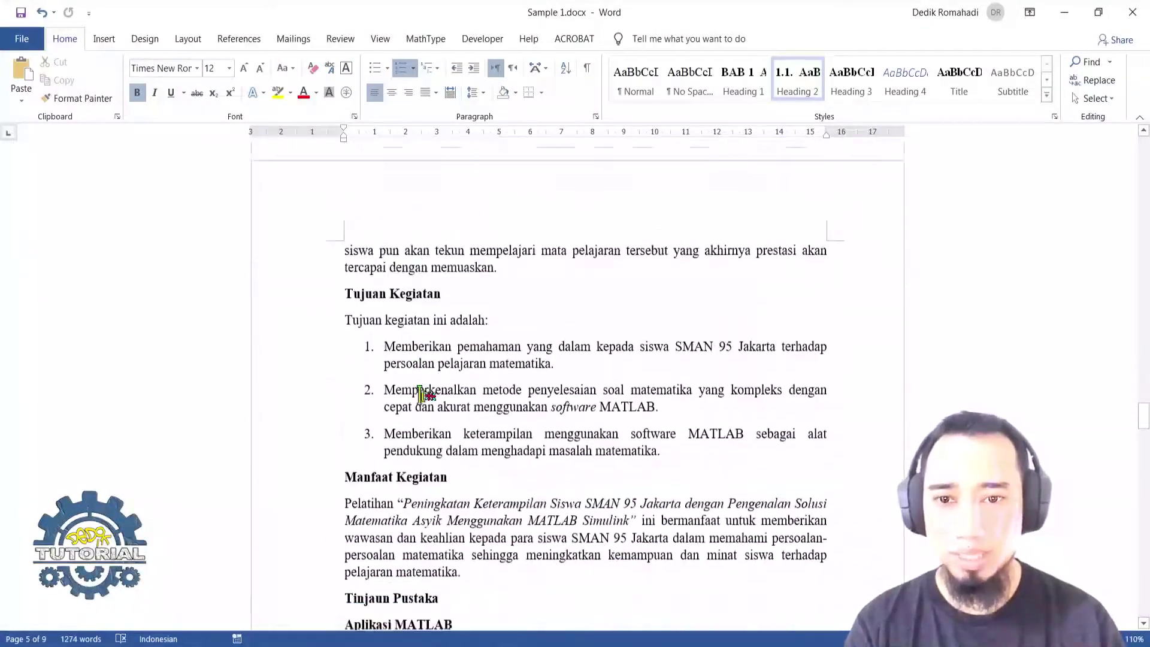
{"action": "scroll", "coordinate": [381, 321], "scroll_direction": "up", "scroll_amount": 1}
{"action": "left_click", "coordinate": [381, 310]}
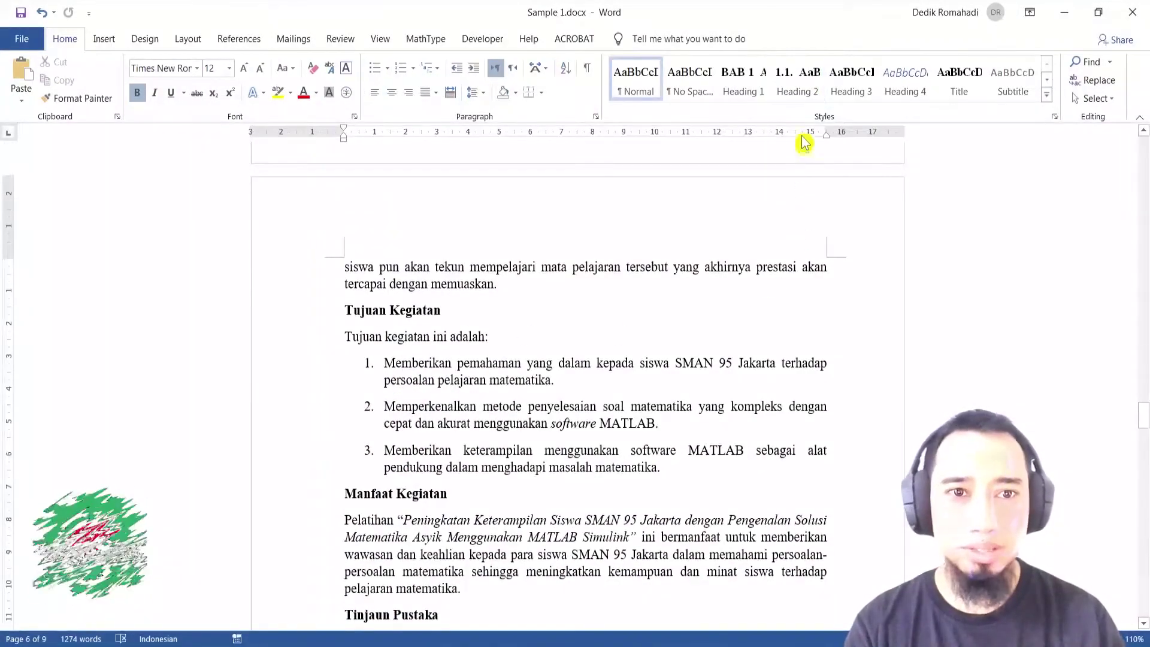
{"action": "left_click", "coordinate": [798, 80]}
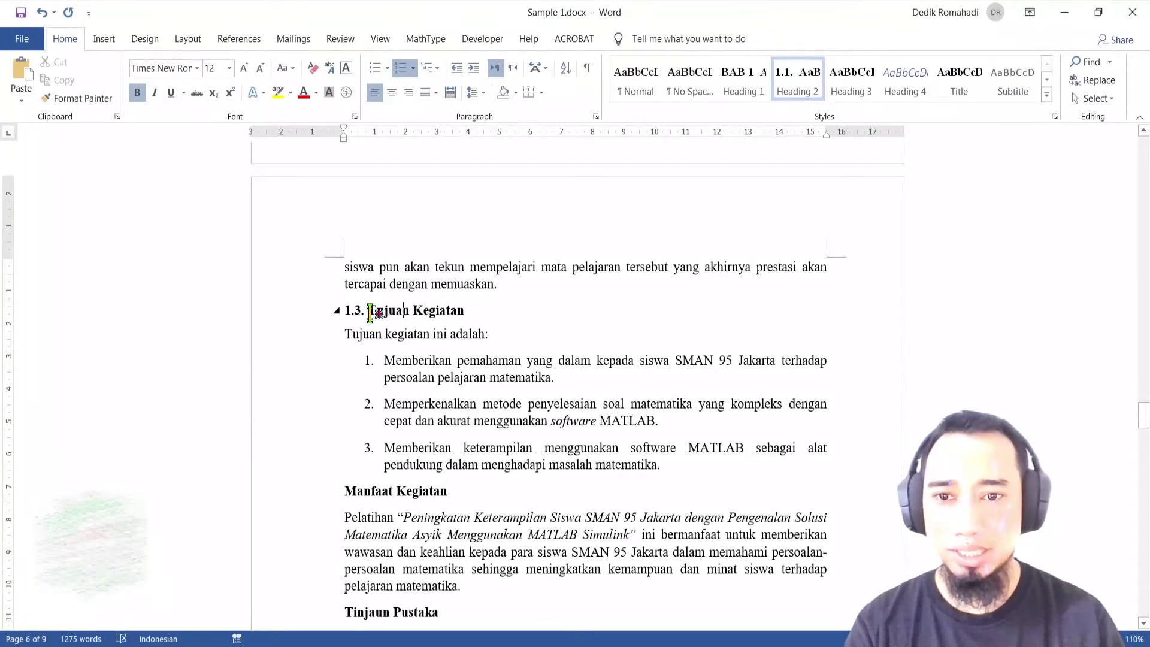
Step: Apply the Heading 2 style to the Manfaat Kegiatan and Tinjaun Pustaka subheadings
{"action": "scroll", "coordinate": [380, 317], "scroll_direction": "down", "scroll_amount": 6}
{"action": "scroll", "coordinate": [402, 326], "scroll_direction": "up", "scroll_amount": 3}
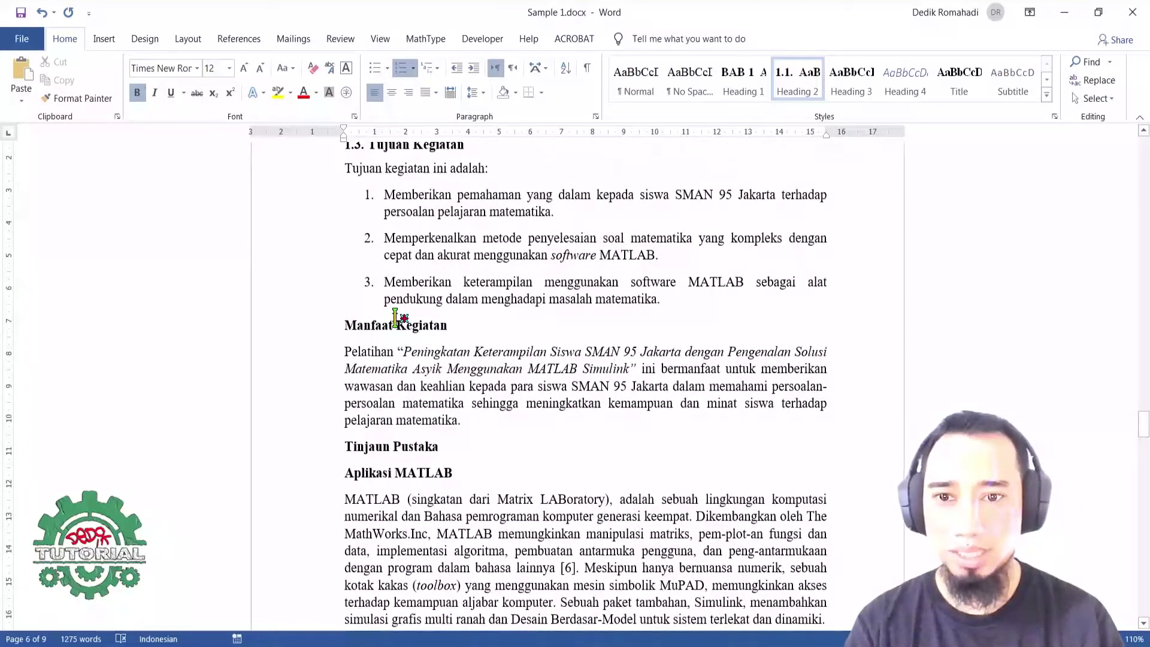
{"action": "left_click", "coordinate": [395, 321]}
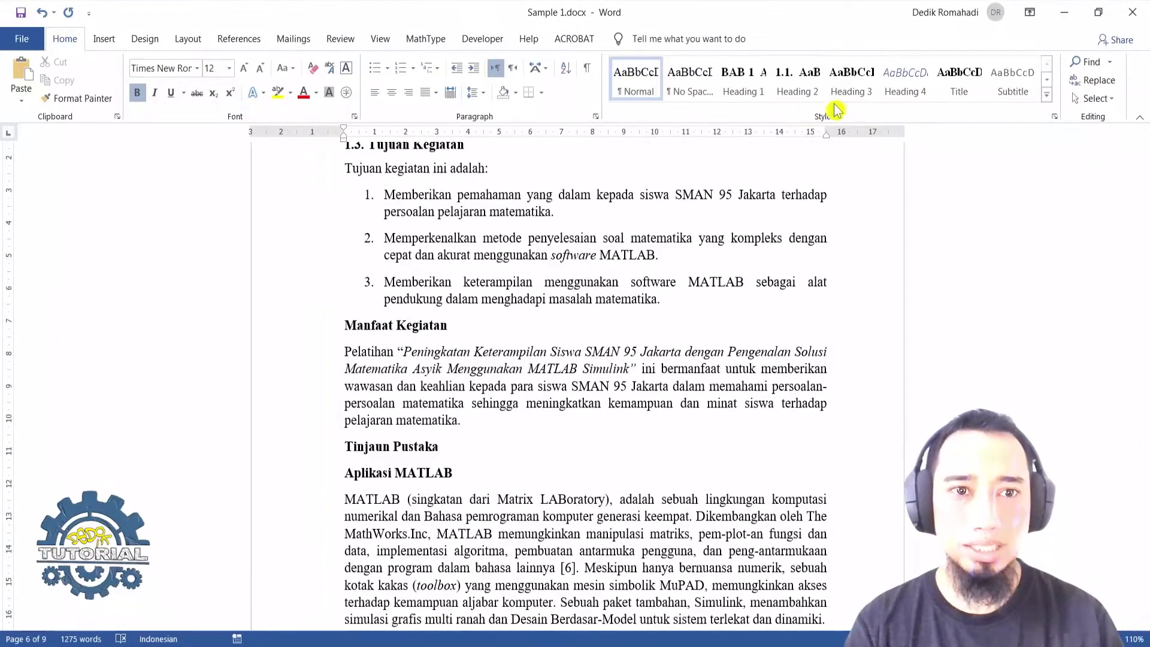
{"action": "left_click", "coordinate": [797, 84]}
{"action": "scroll", "coordinate": [411, 437], "scroll_direction": "down", "scroll_amount": 3}
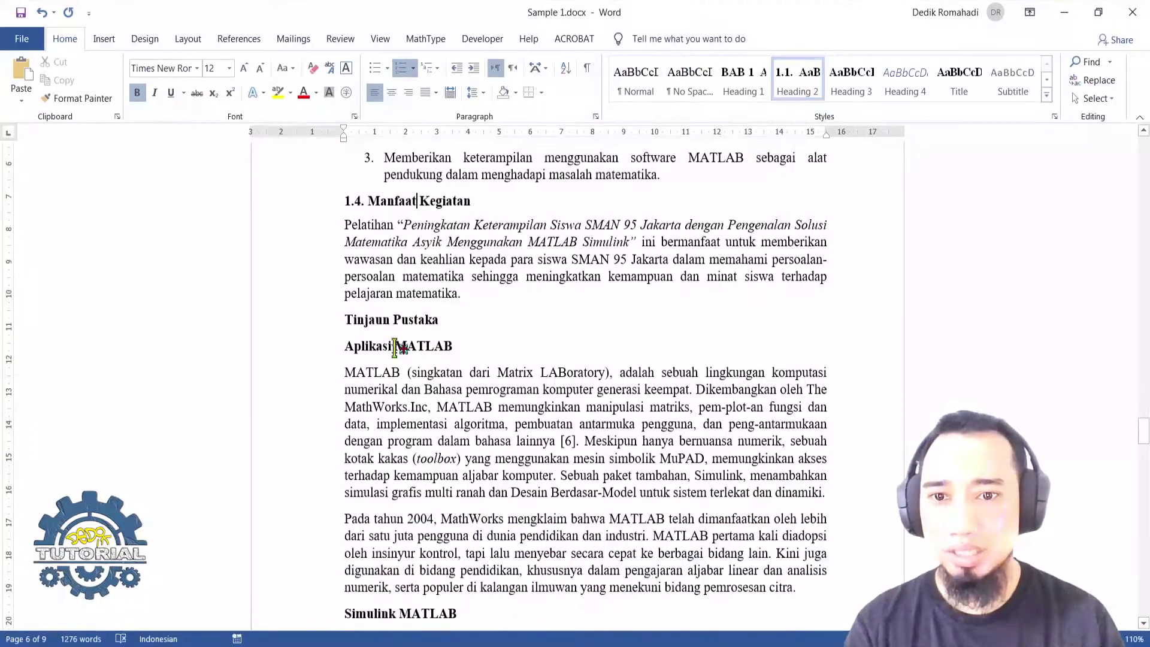
{"action": "left_click", "coordinate": [393, 321]}
{"action": "left_click", "coordinate": [785, 89]}
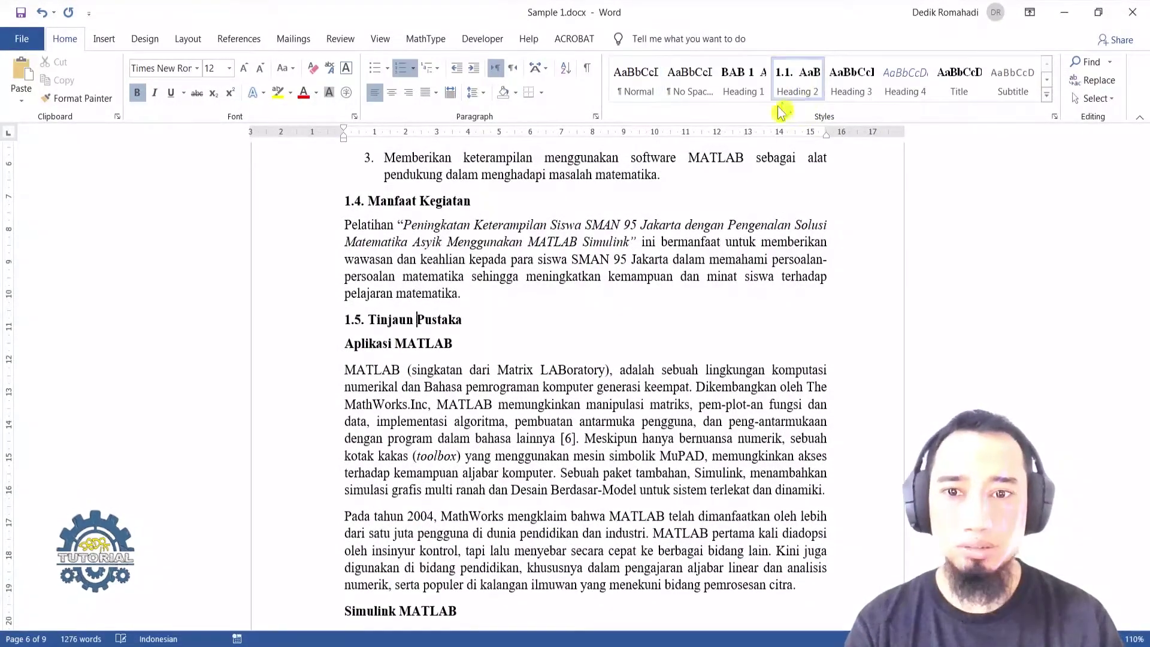
Step: Apply the Heading 3 style to the Aplikasi MATLAB subheading under Tinjaun Pustaka
{"action": "left_click", "coordinate": [360, 344]}
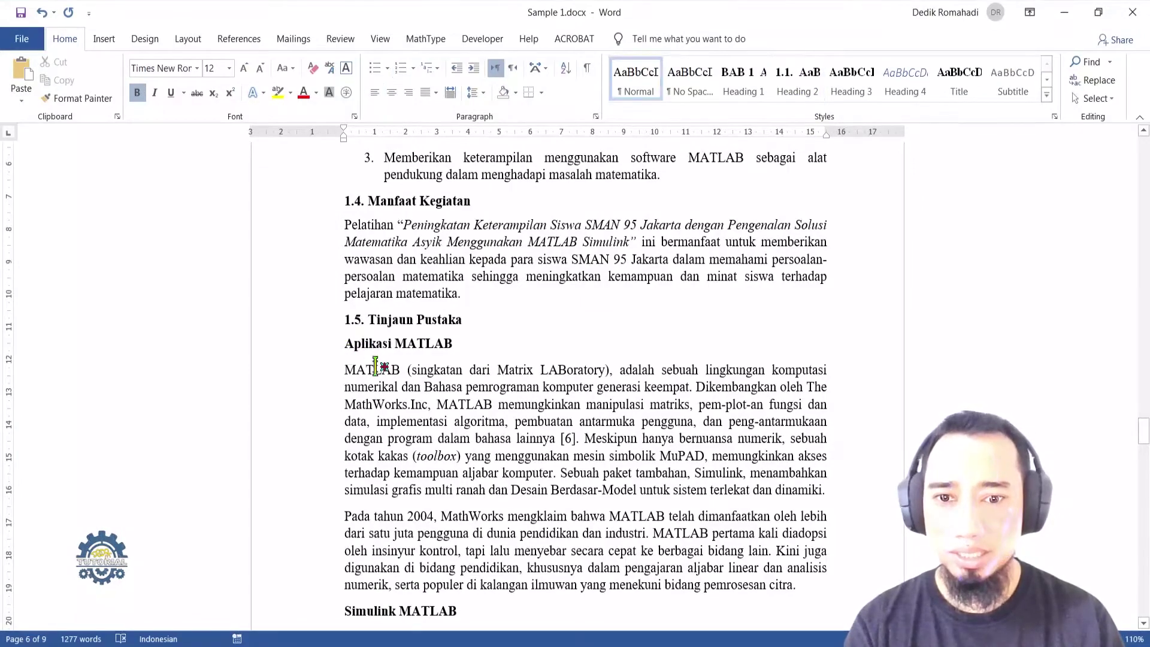
{"action": "scroll", "coordinate": [376, 367], "scroll_direction": "down", "scroll_amount": 12}
{"action": "scroll", "coordinate": [467, 403], "scroll_direction": "up", "scroll_amount": 6}
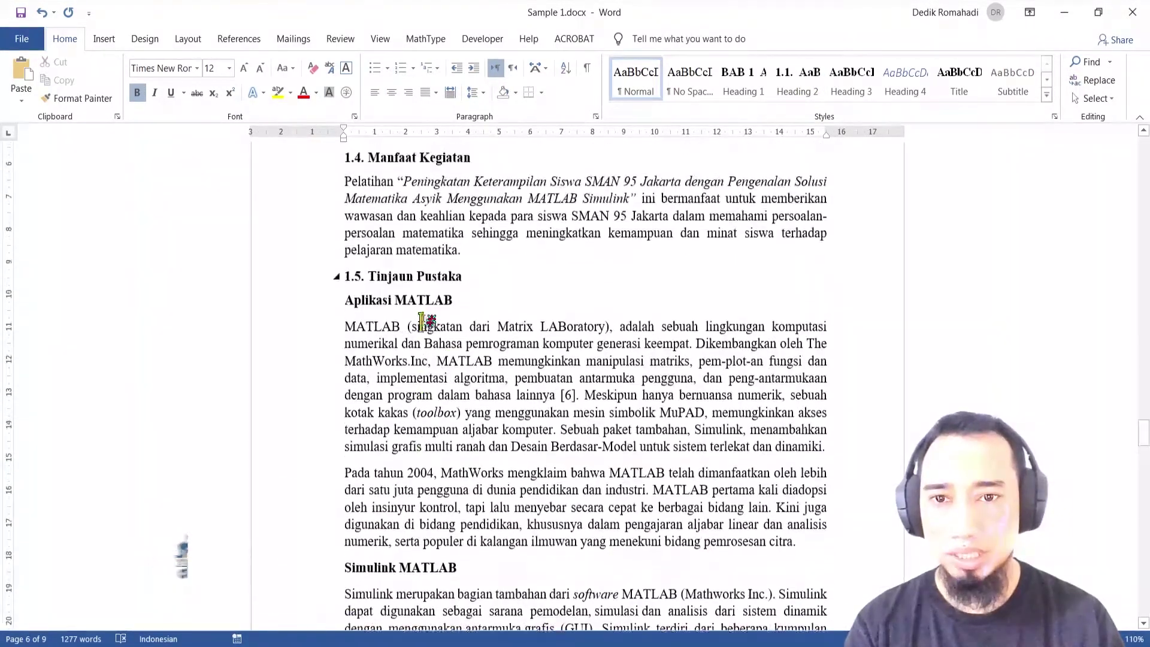
{"action": "scroll", "coordinate": [414, 327], "scroll_direction": "up", "scroll_amount": 1}
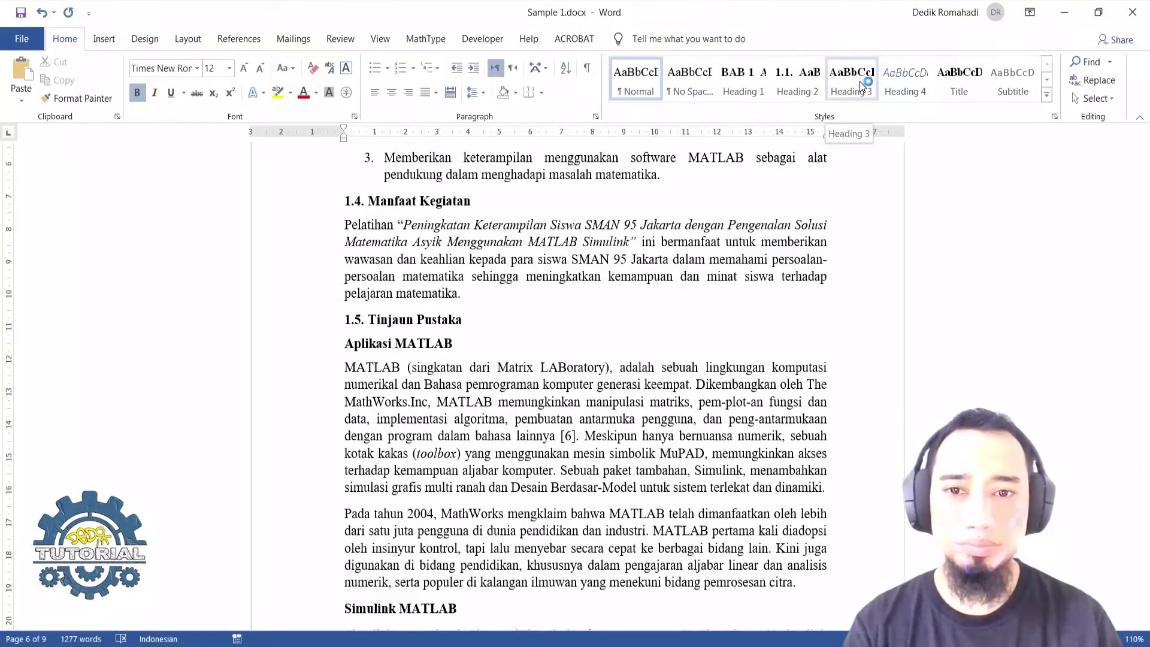
{"action": "left_click", "coordinate": [377, 353]}
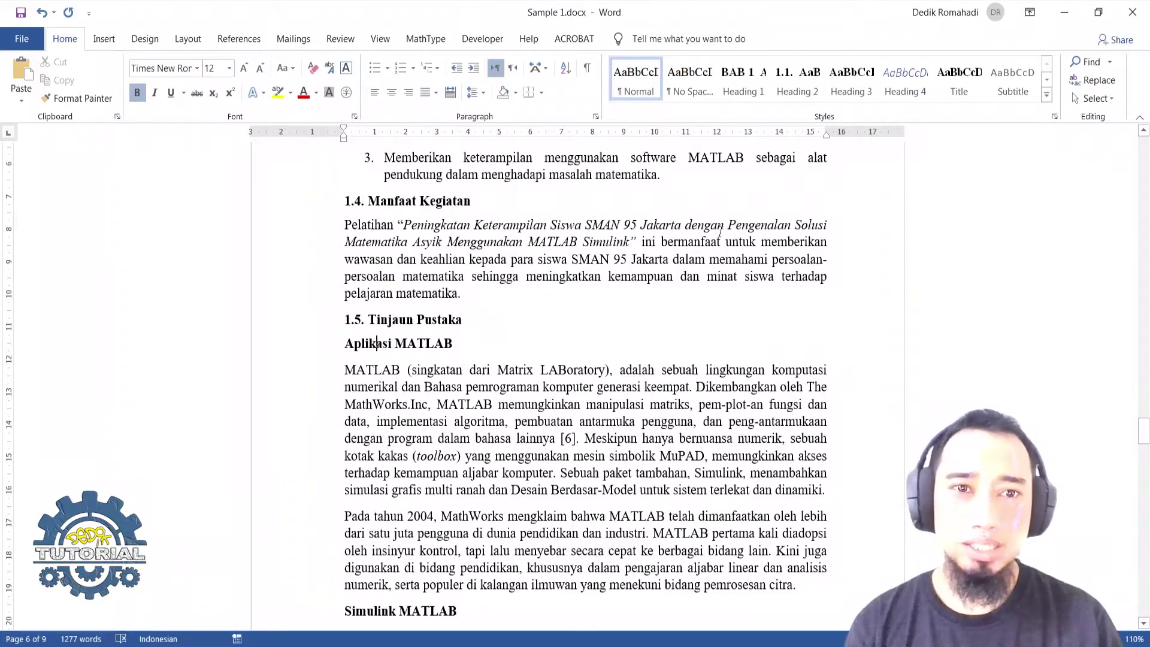
{"action": "left_click", "coordinate": [852, 100]}
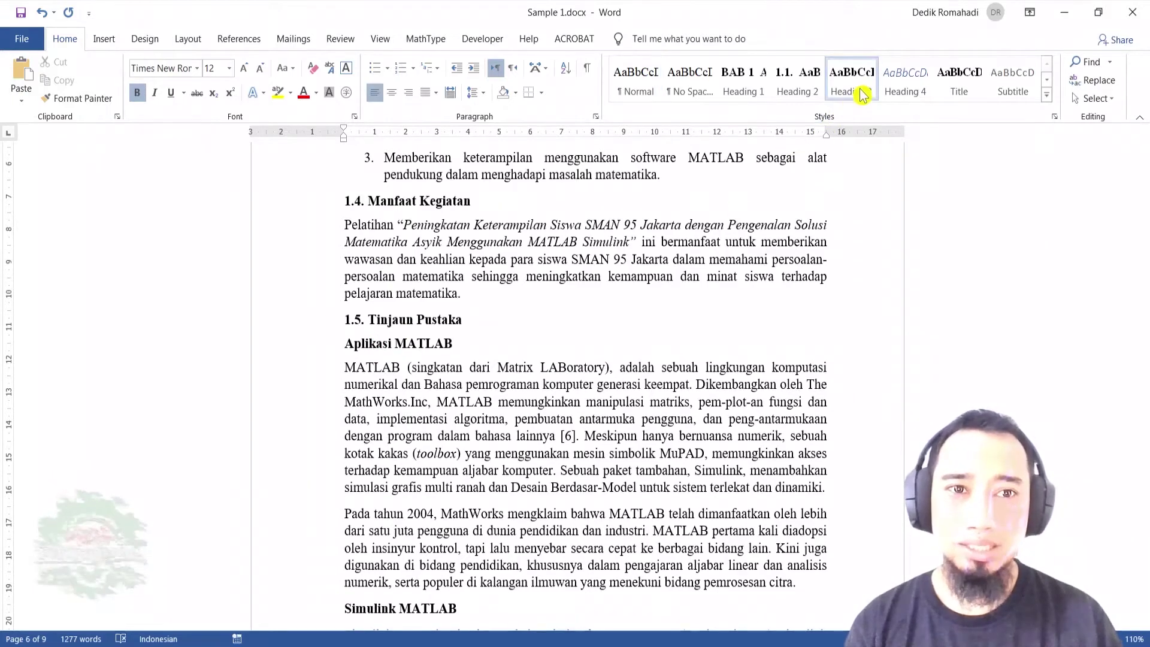
Step: Define a new left-aligned 1.1.1. number format in the numbering settings of the Heading 3 style
{"action": "right_click", "coordinate": [865, 91]}
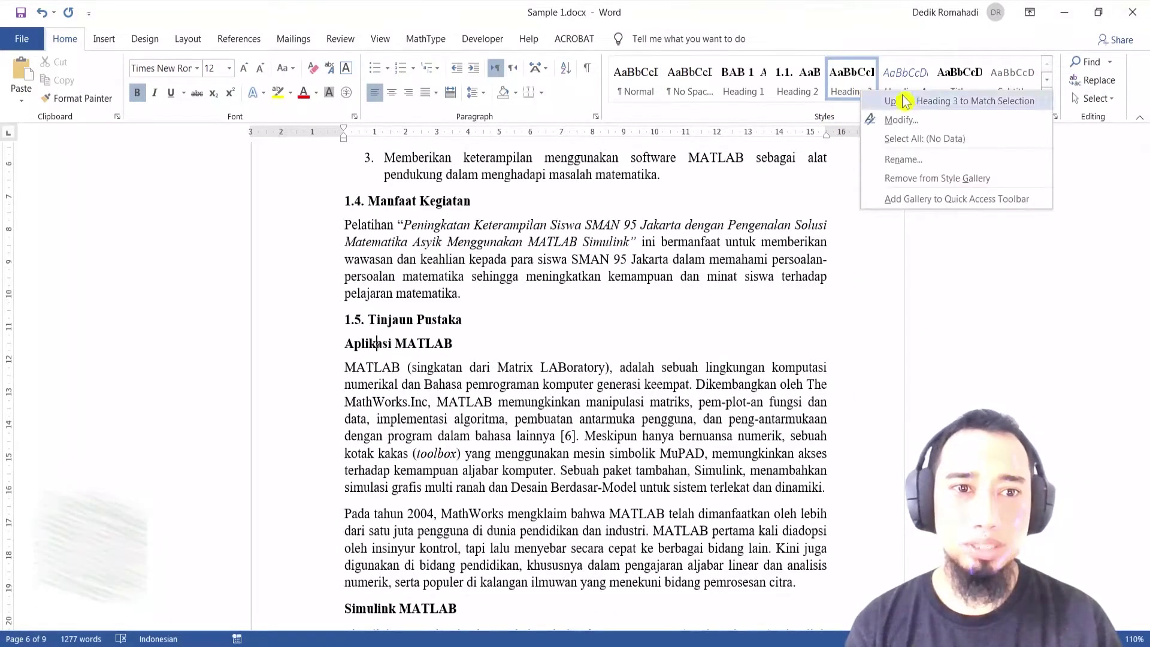
{"action": "left_click", "coordinate": [901, 119]}
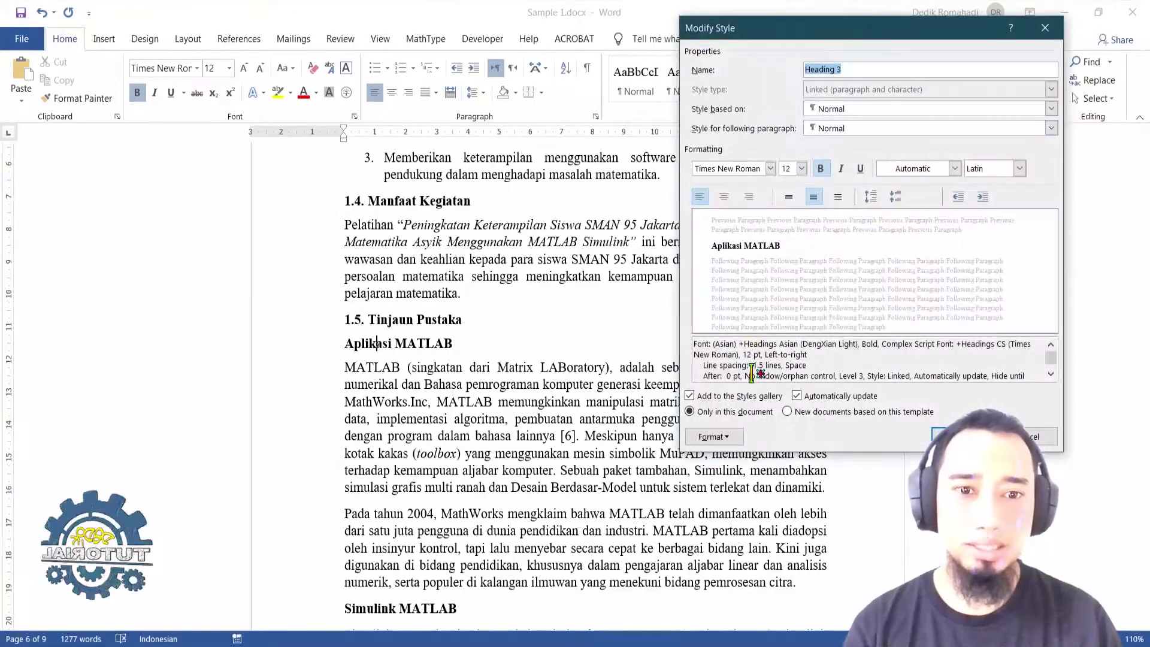
{"action": "left_click", "coordinate": [715, 437]}
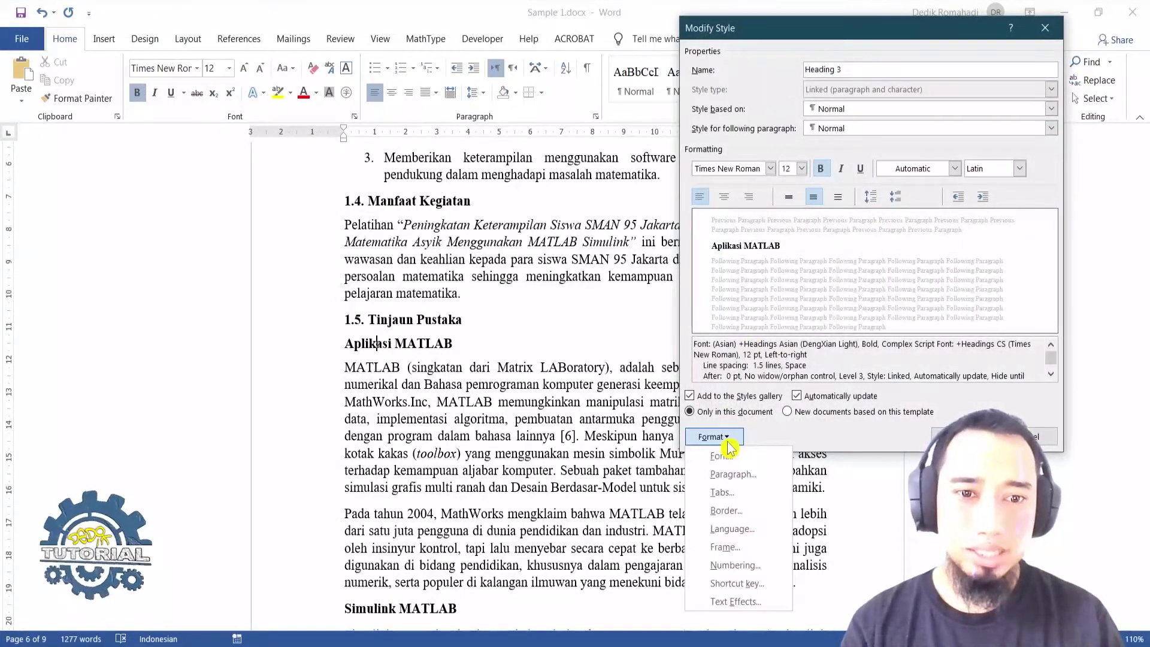
{"action": "left_click", "coordinate": [748, 573]}
{"action": "left_click_drag", "start_coordinate": [878, 94], "coordinate": [807, 84]}
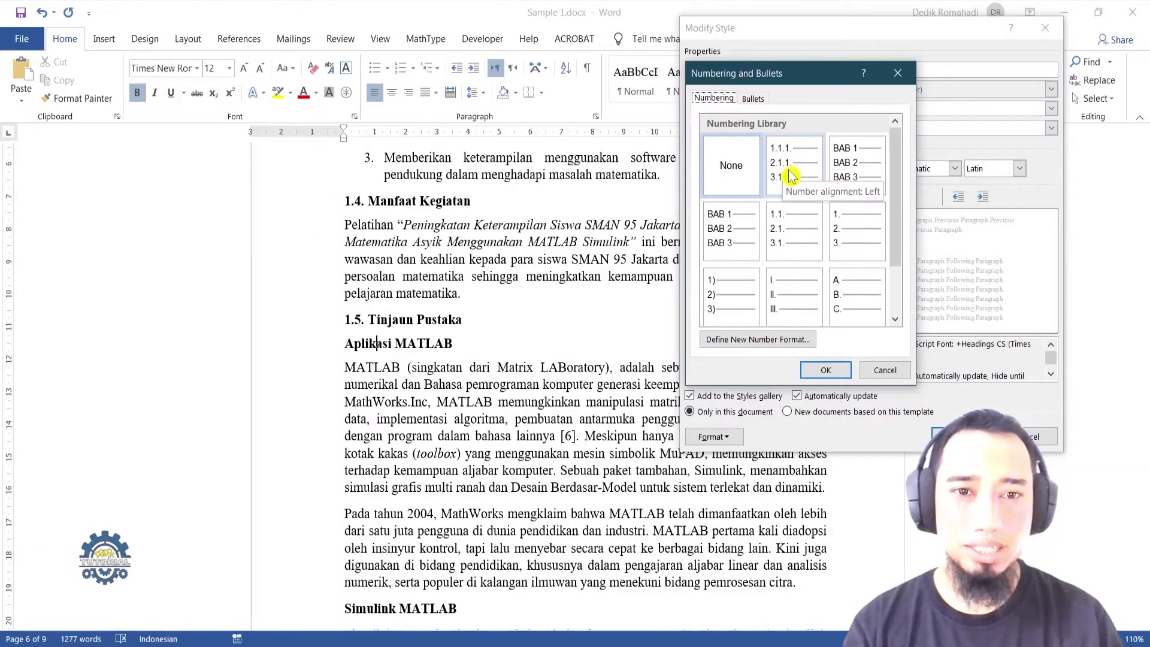
{"action": "left_click", "coordinate": [756, 341]}
{"action": "left_click_drag", "start_coordinate": [481, 135], "coordinate": [541, 116]}
{"action": "left_click", "coordinate": [479, 202]}
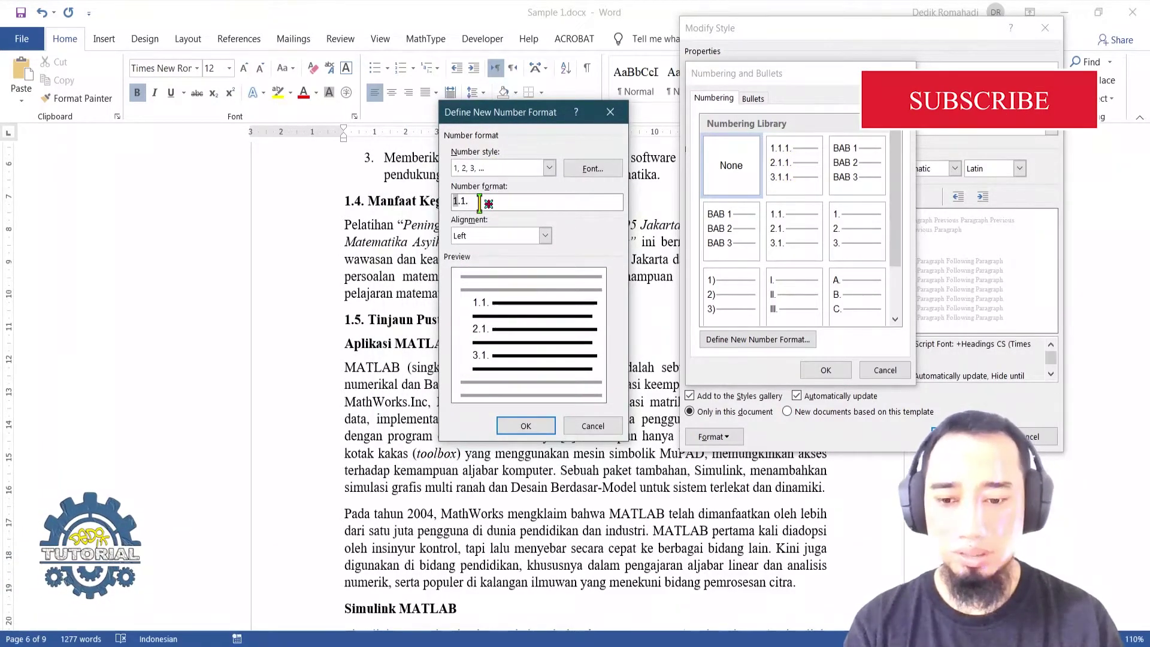
{"action": "type", "text": "1."}
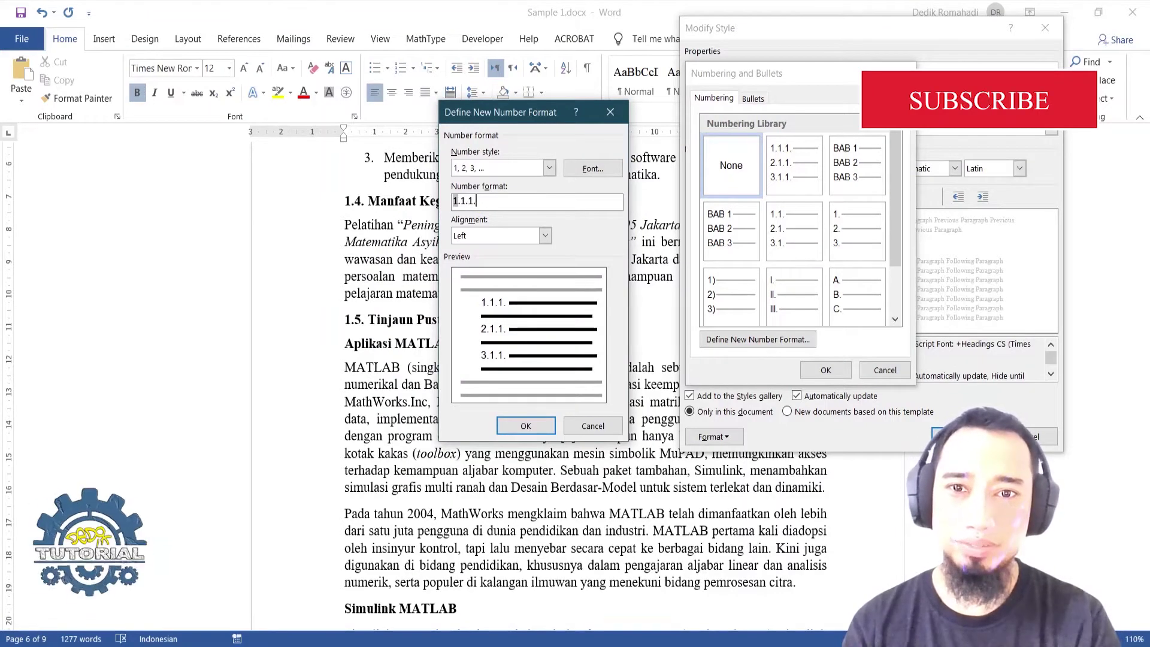
{"action": "left_click", "coordinate": [532, 423]}
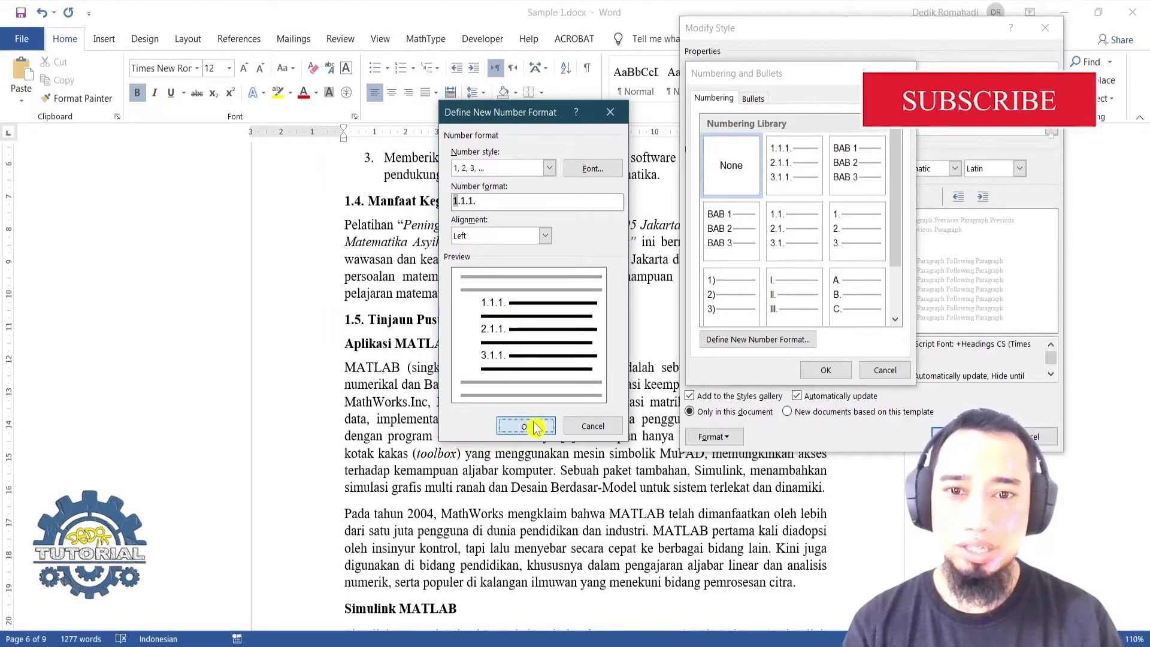
Step: Assign the 1.1.1. numbering format to the Heading 3 style and save the style changes
{"action": "left_click", "coordinate": [794, 170]}
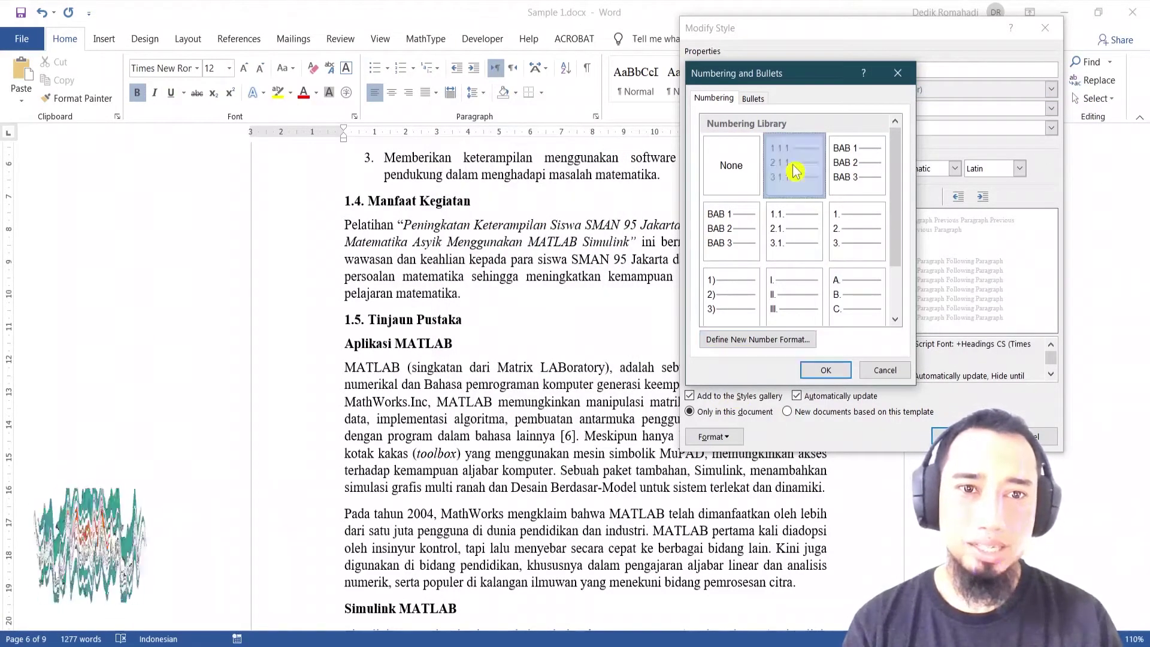
{"action": "left_click", "coordinate": [820, 367]}
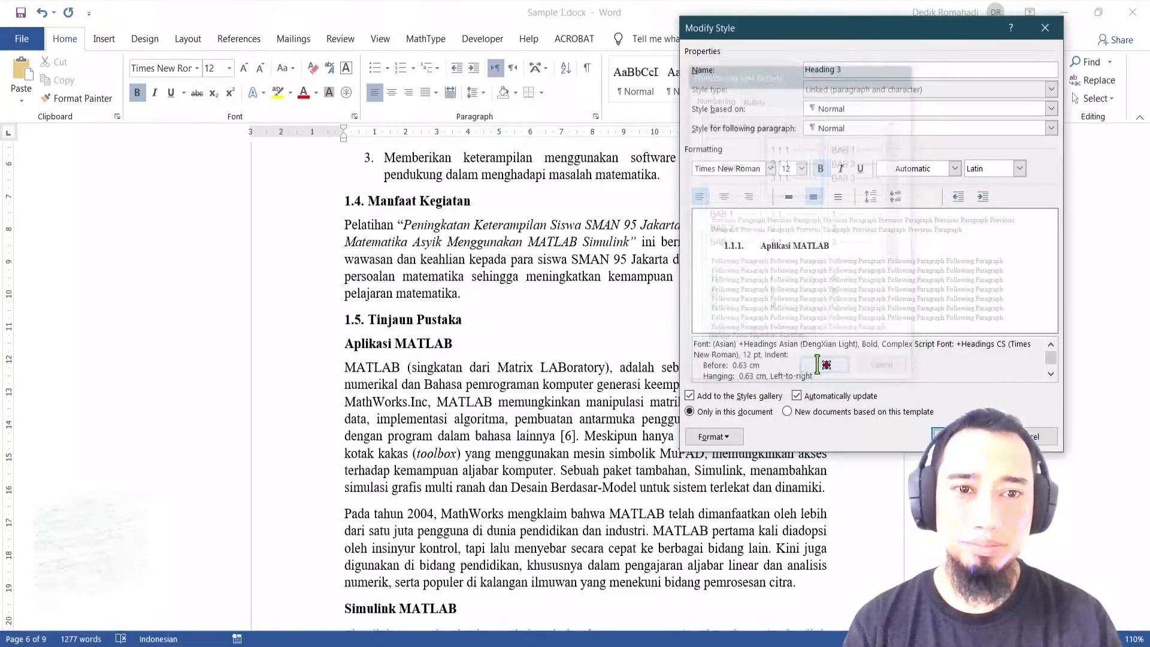
{"action": "left_click", "coordinate": [424, 395]}
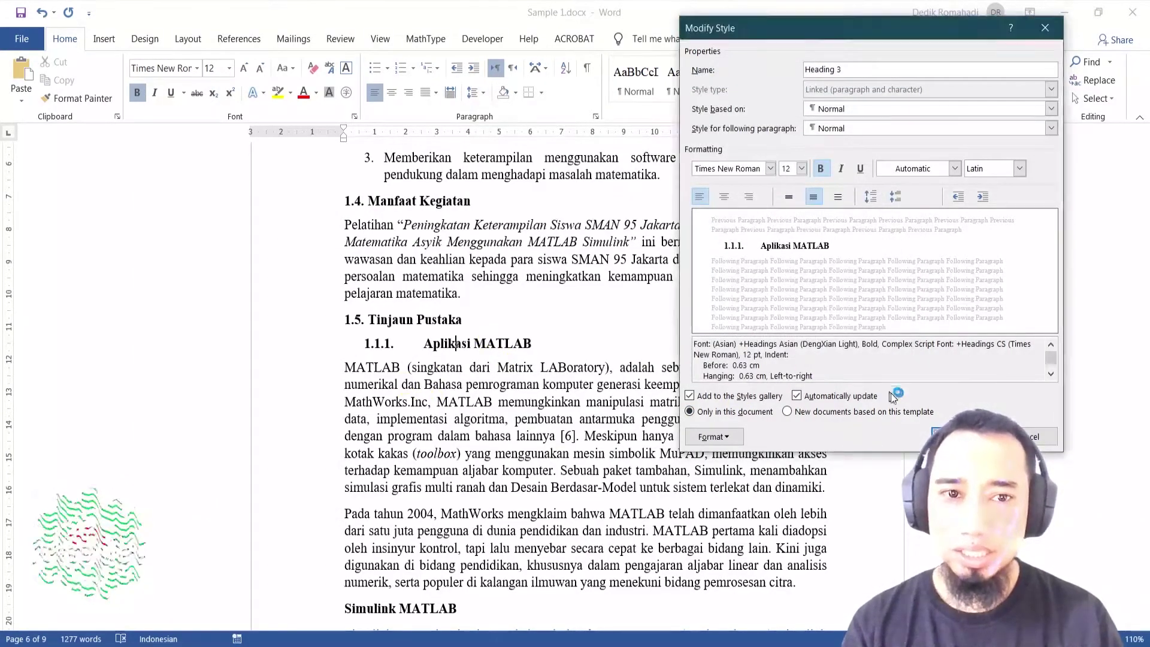
{"action": "key", "text": "Return"}
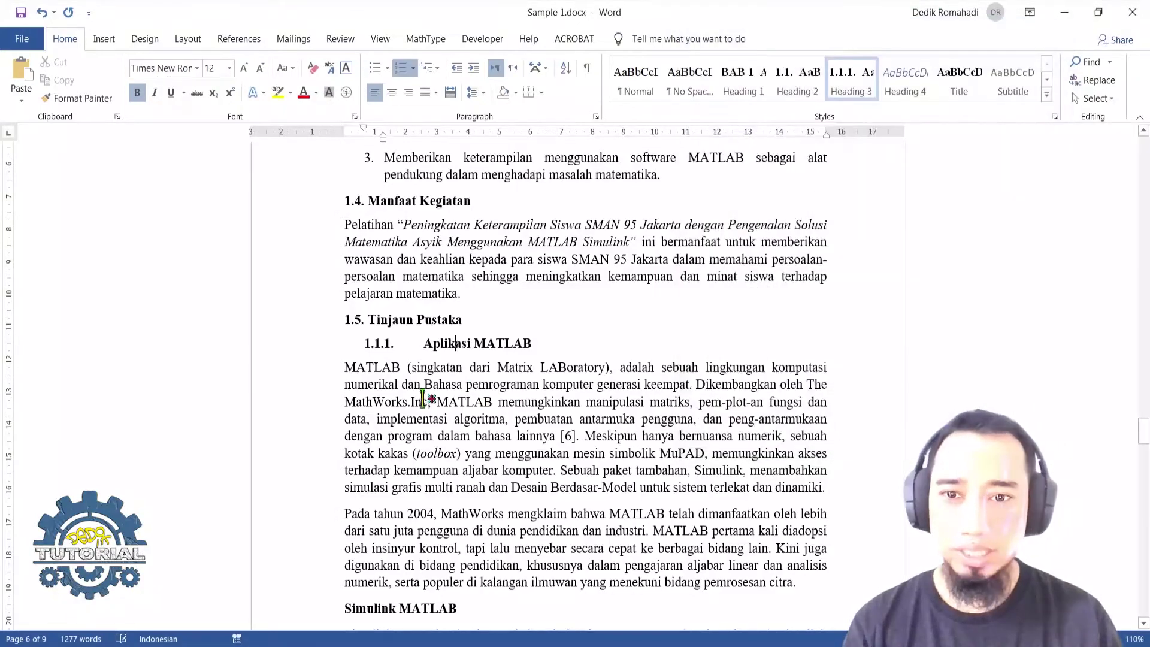
Step: Adjust the Aplikasi MATLAB number's list indents to 0 cm number position, 0 cm text indent and a following Space, updating Heading 3
{"action": "right_click", "coordinate": [380, 351]}
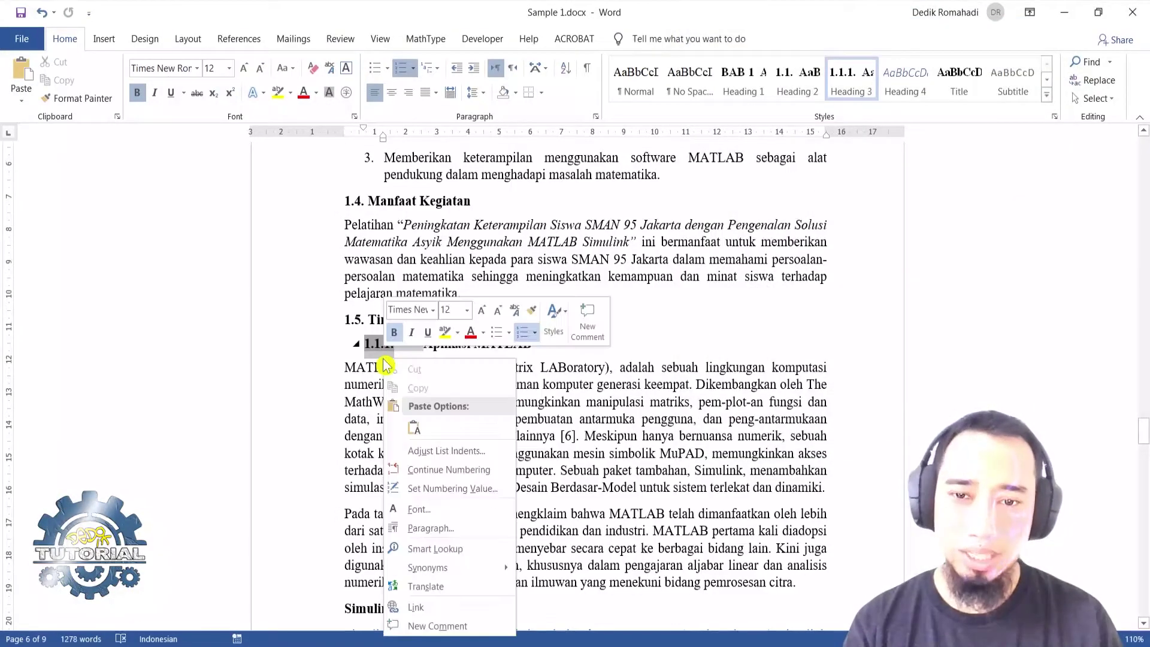
{"action": "left_click", "coordinate": [444, 457]}
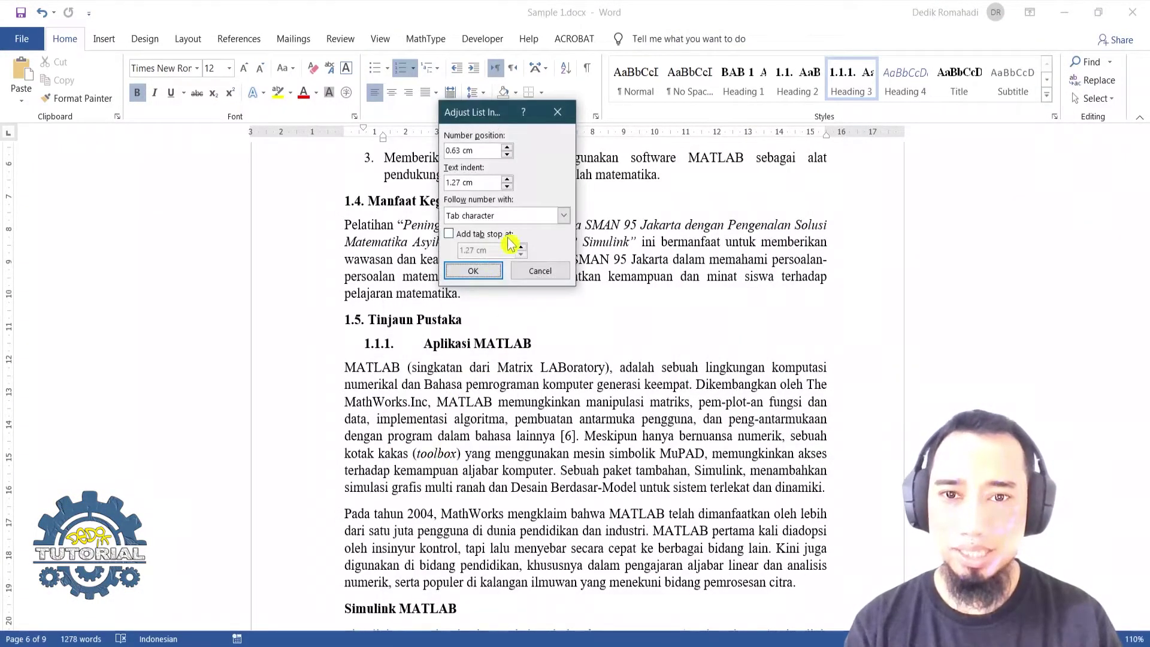
{"action": "left_click", "coordinate": [564, 217]}
{"action": "left_click", "coordinate": [531, 241]}
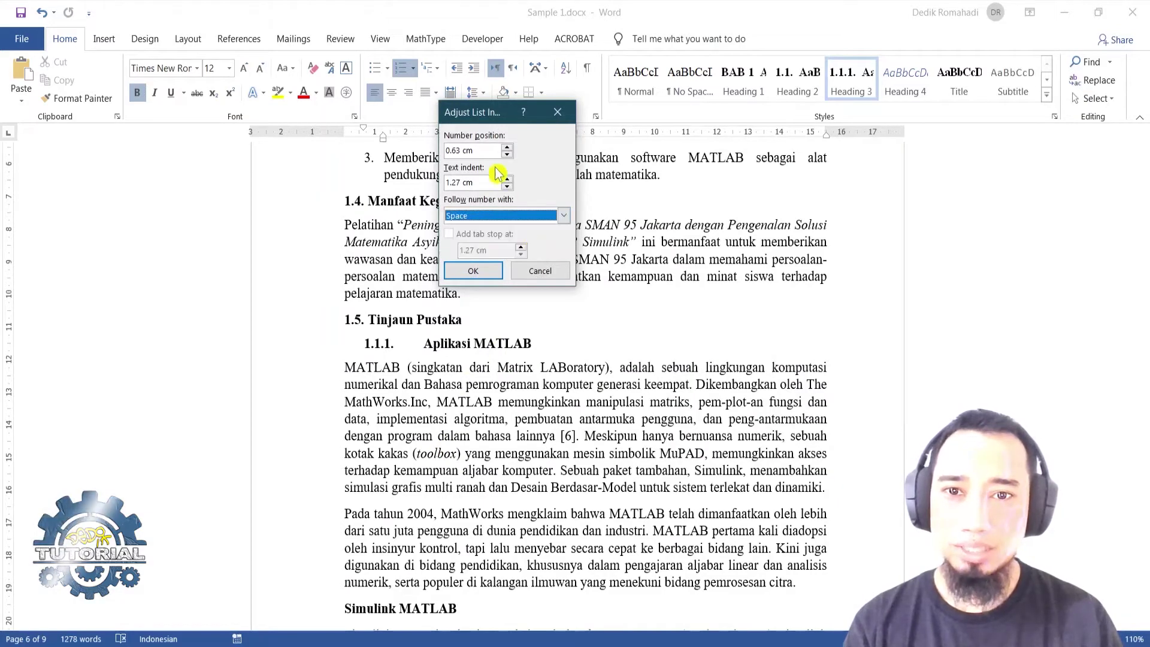
{"action": "left_click", "coordinate": [507, 186]}
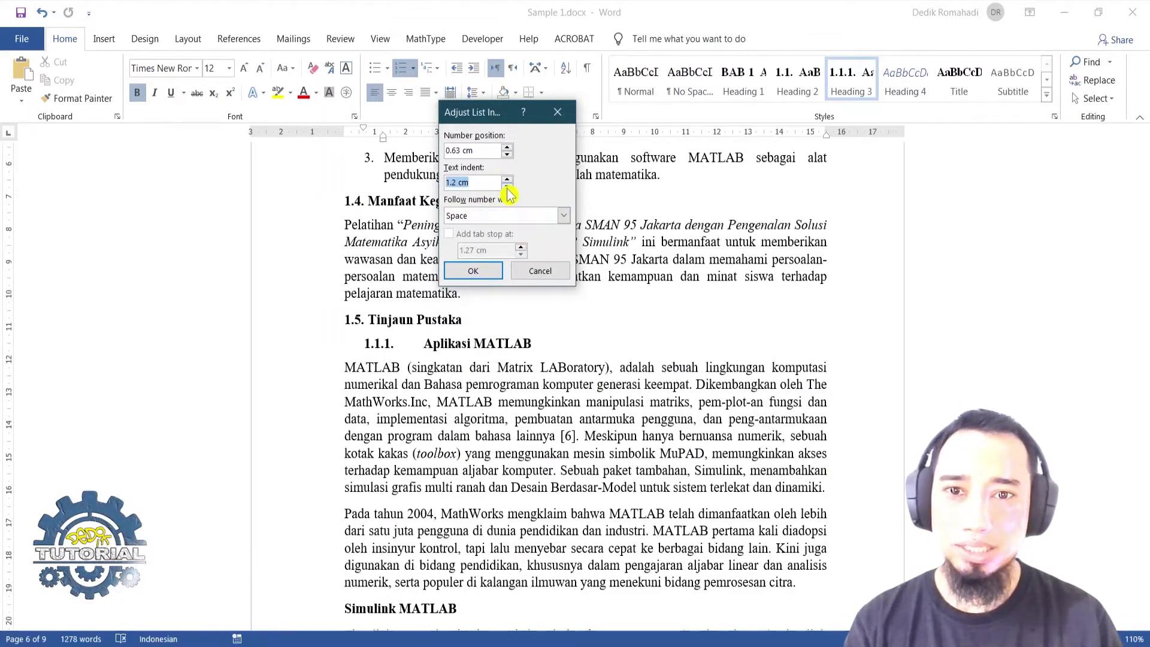
{"action": "left_click", "coordinate": [507, 154]}
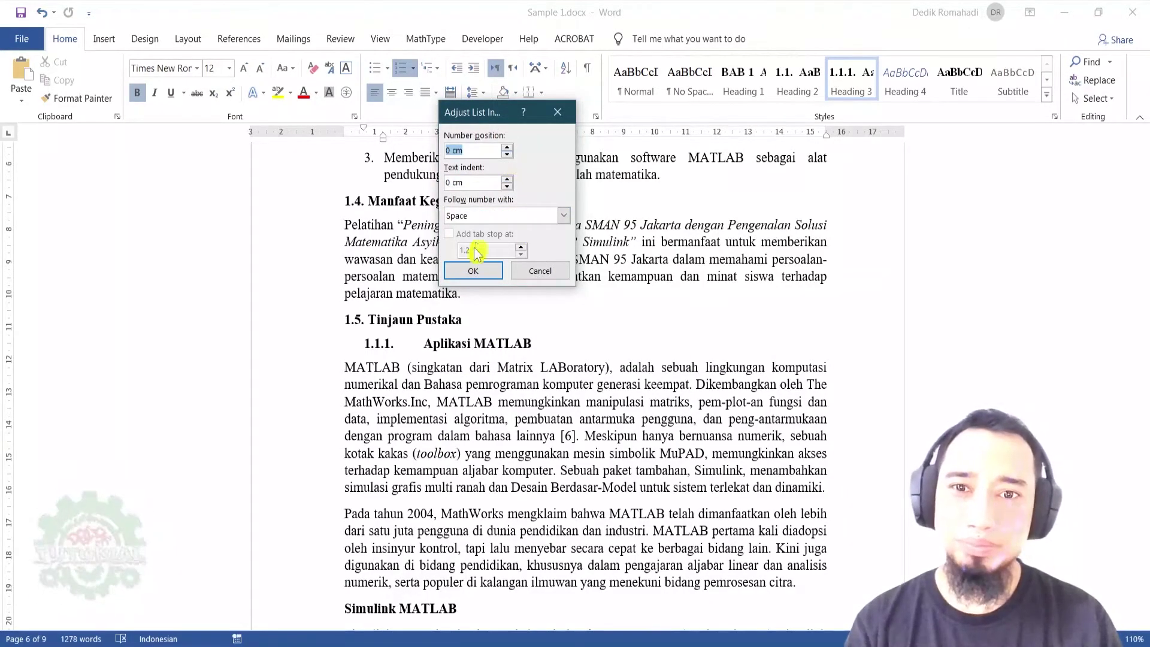
{"action": "left_click", "coordinate": [473, 271]}
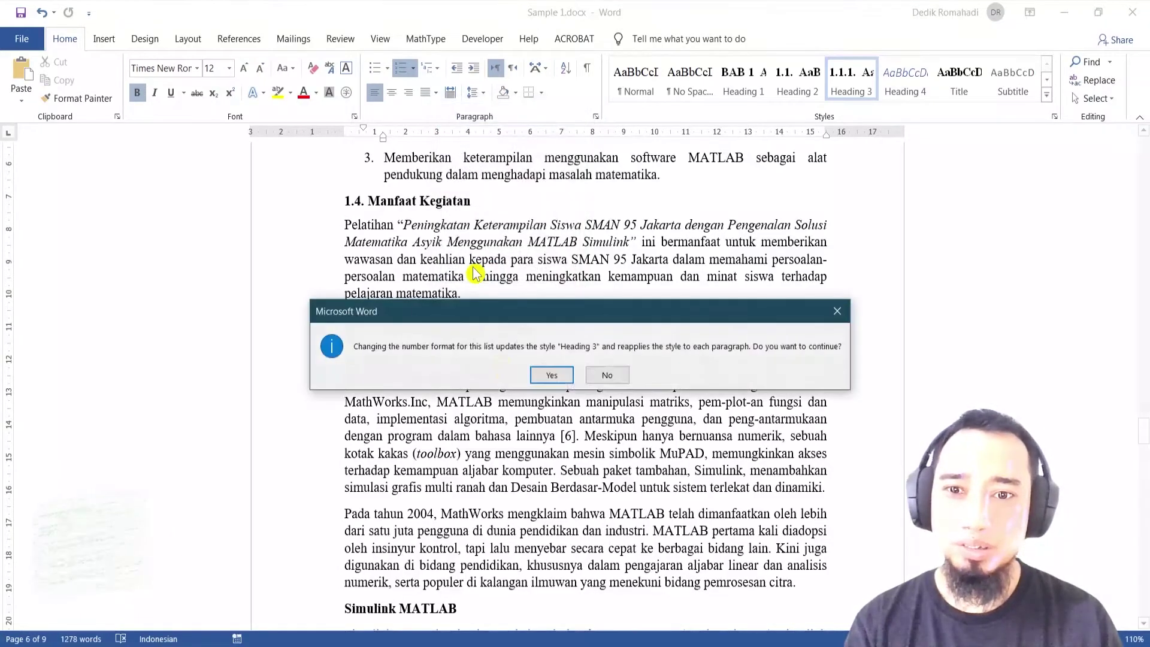
{"action": "left_click", "coordinate": [550, 376]}
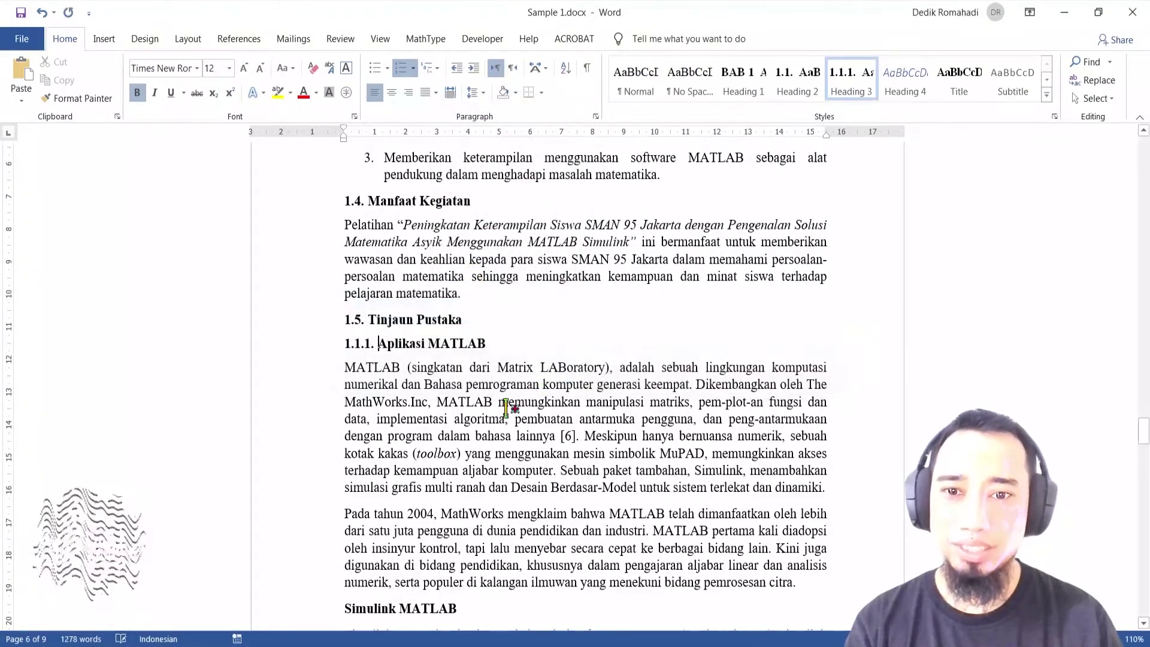
{"action": "left_click", "coordinate": [361, 343]}
{"action": "key", "text": "BackSpace"}
{"action": "type", "text": "1.5.1"}
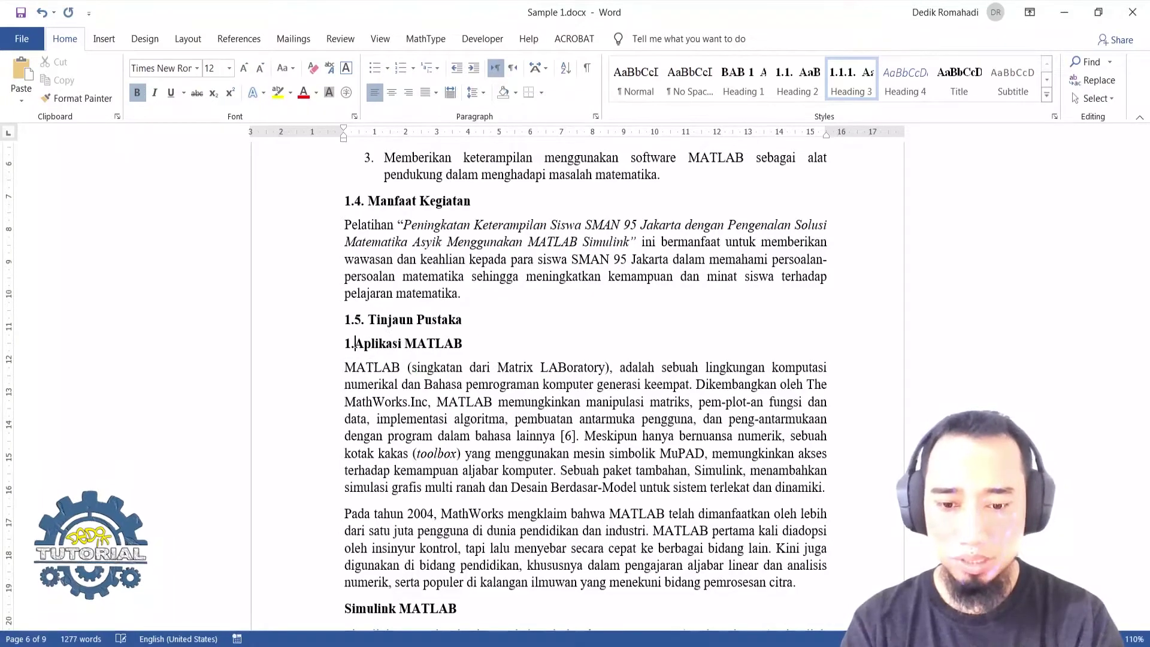
{"action": "key", "text": "Tab"}
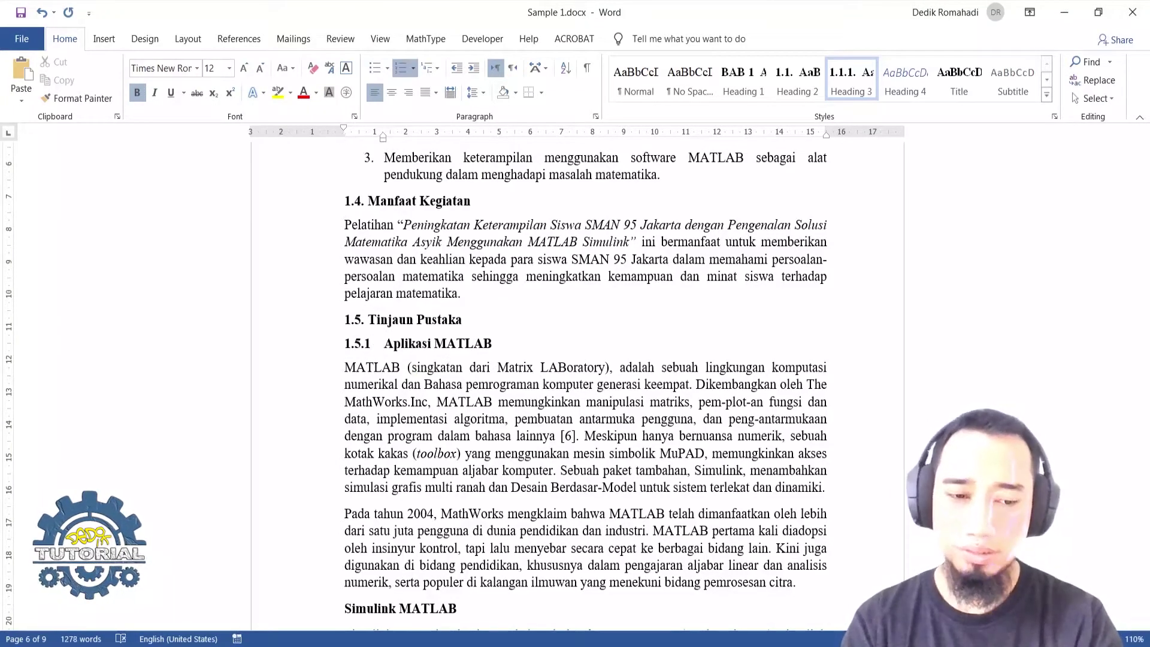
{"action": "key", "text": "ctrl+z"}
{"action": "key", "text": "ctrl+z"}
{"action": "key", "text": "ctrl+z"}
{"action": "key", "text": "ctrl+z"}
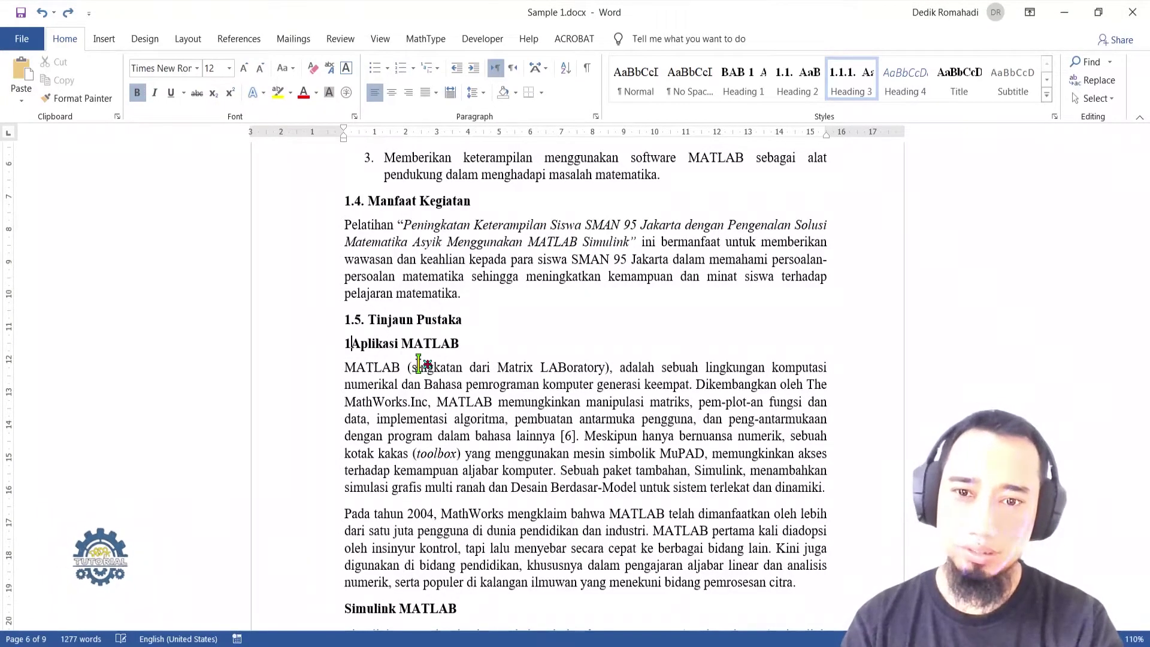
{"action": "key", "text": "ctrl+z"}
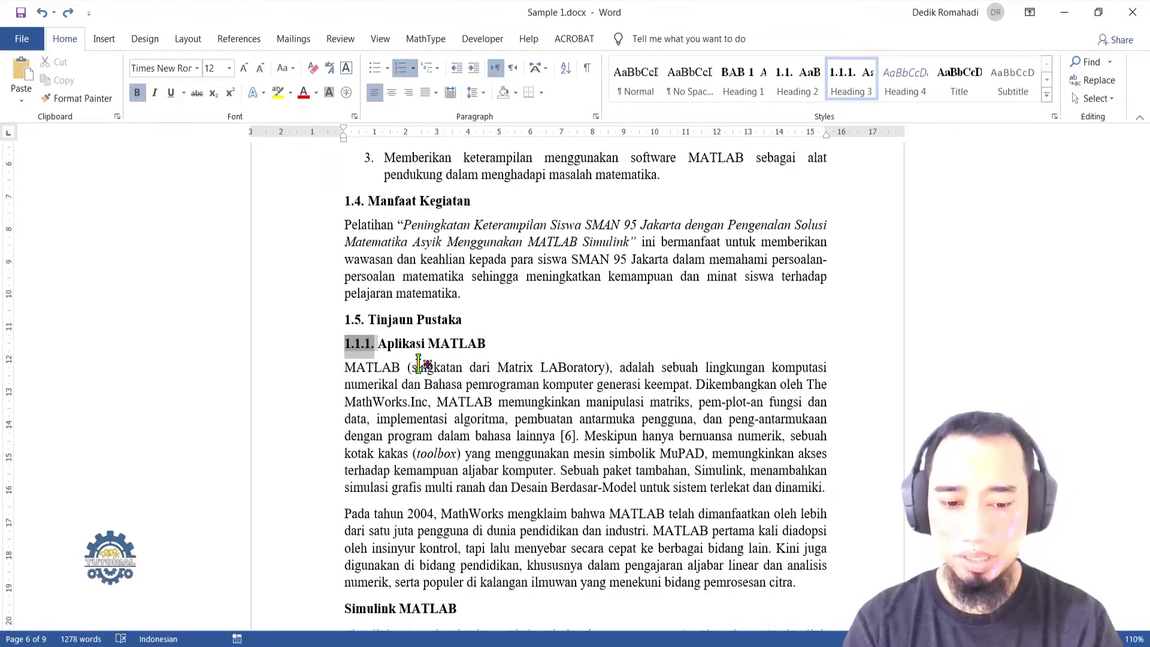
Step: Replace the Aplikasi MATLAB heading's number with 1.5.1. and set its list level to 0 cm text indent followed by a Space
{"action": "key", "text": "BackSpace"}
{"action": "type", "text": "1.5"}
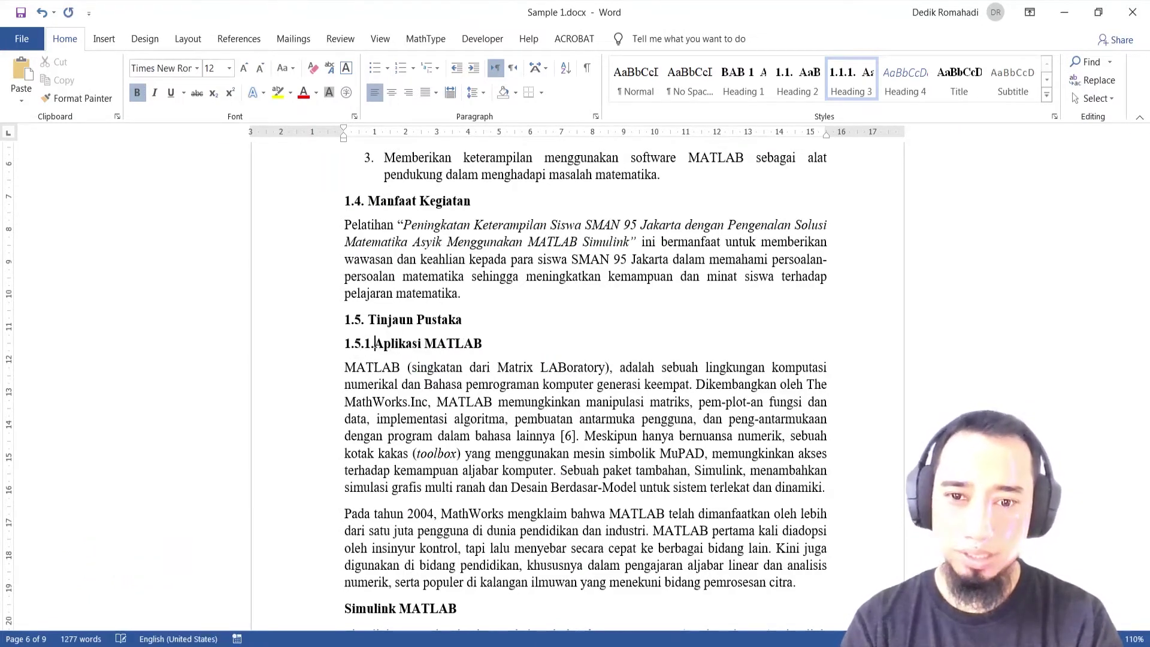
{"action": "left_click", "coordinate": [357, 347]}
{"action": "right_click", "coordinate": [365, 340]}
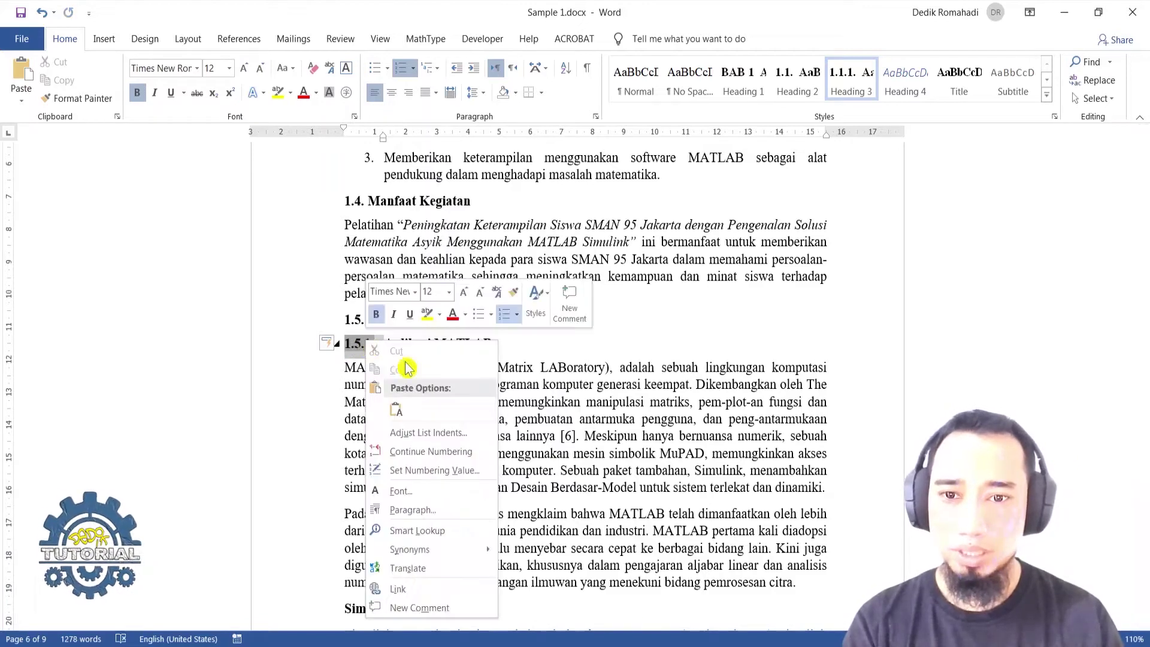
{"action": "left_click", "coordinate": [402, 432]}
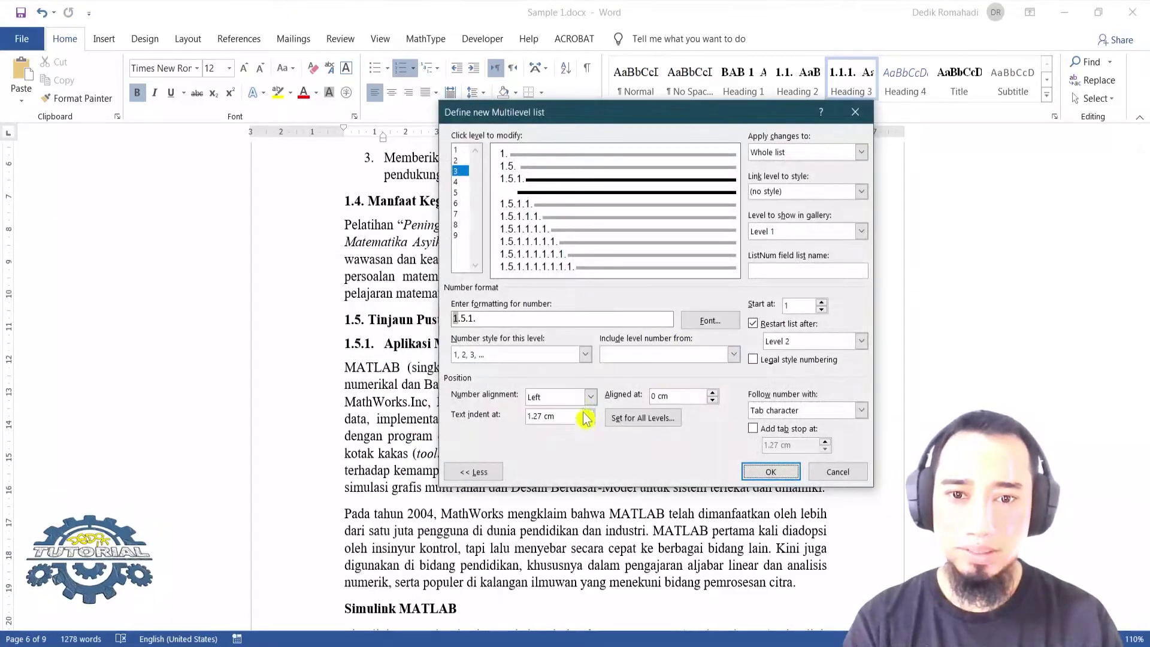
{"action": "left_click", "coordinate": [590, 421]}
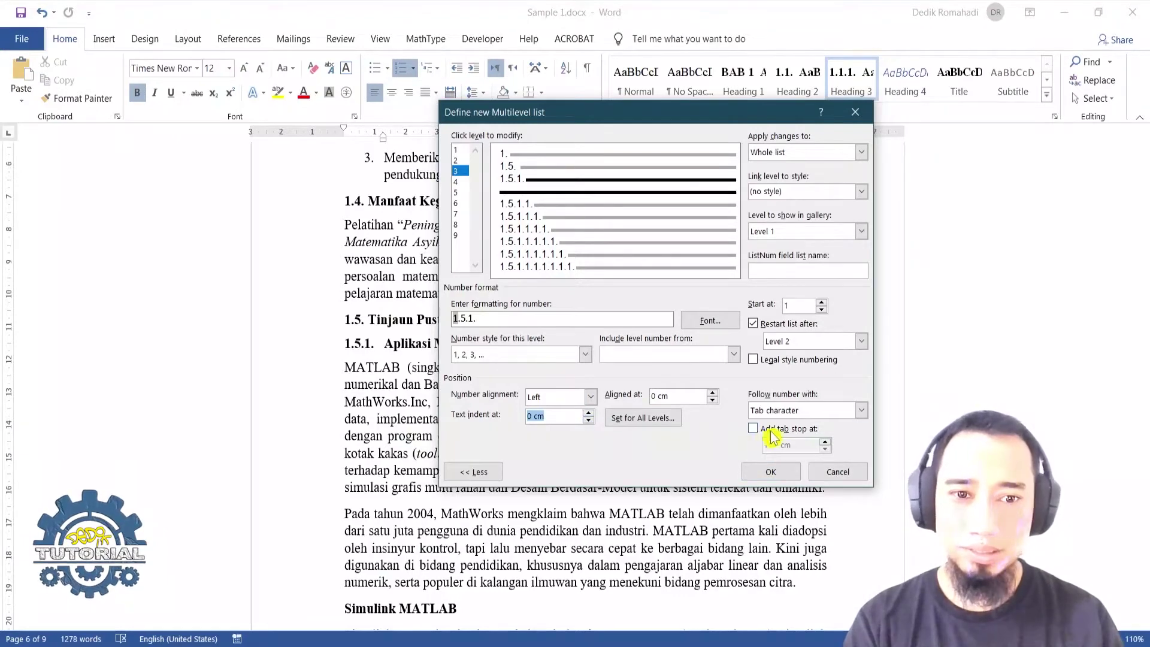
{"action": "left_click", "coordinate": [797, 410]}
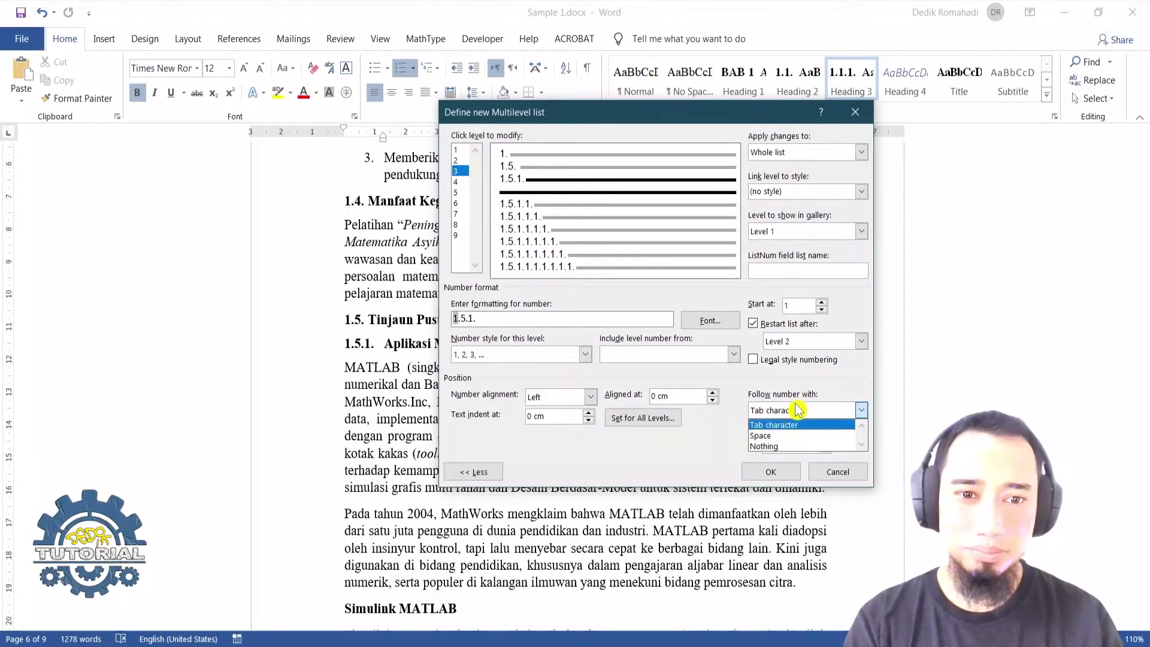
{"action": "left_click", "coordinate": [777, 436]}
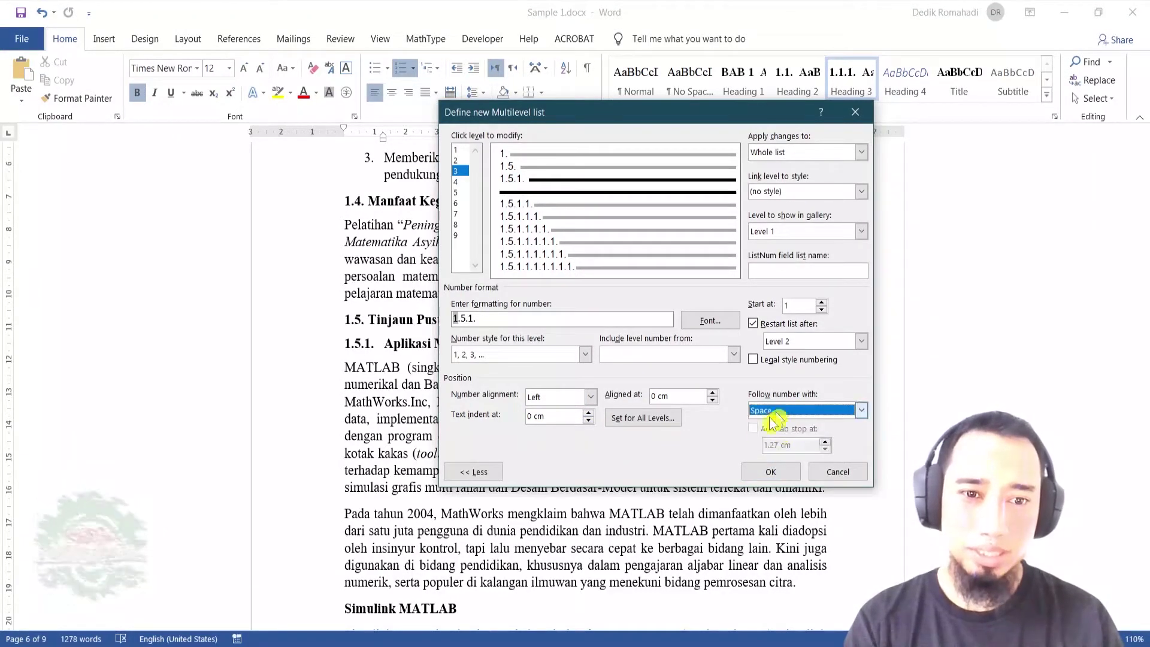
{"action": "left_click", "coordinate": [778, 474]}
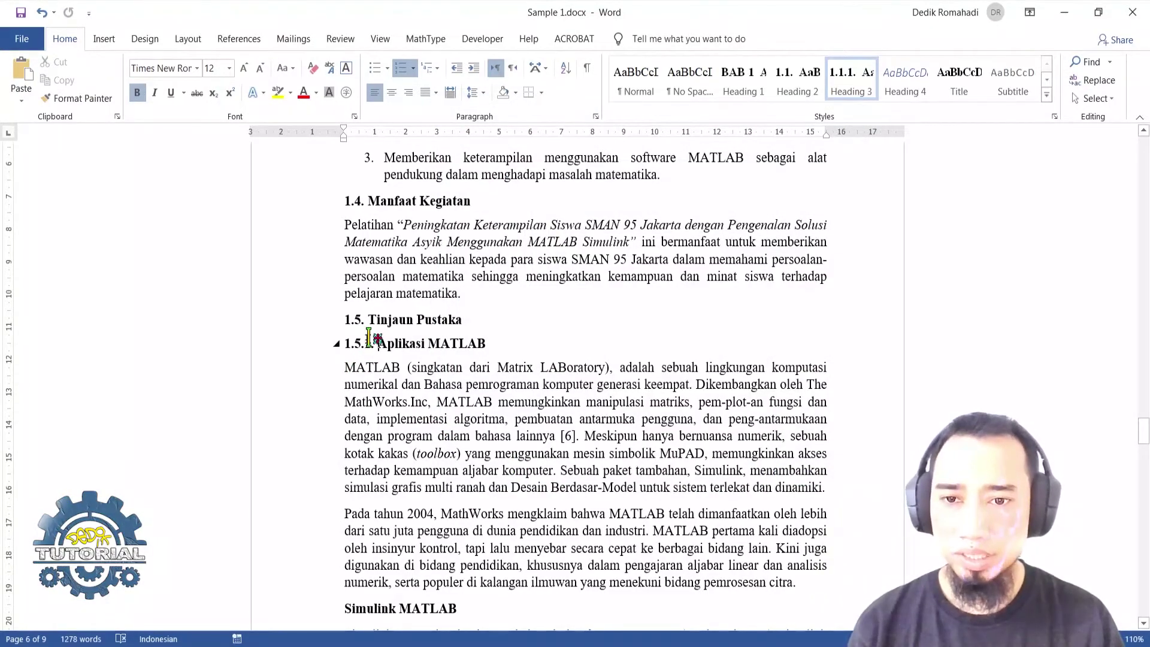
Step: Apply the Heading 3 style to the Simulink MATLAB subheading under Tinjaun Pustaka
{"action": "scroll", "coordinate": [369, 337], "scroll_direction": "down", "scroll_amount": 5}
{"action": "scroll", "coordinate": [377, 339], "scroll_direction": "up", "scroll_amount": 3}
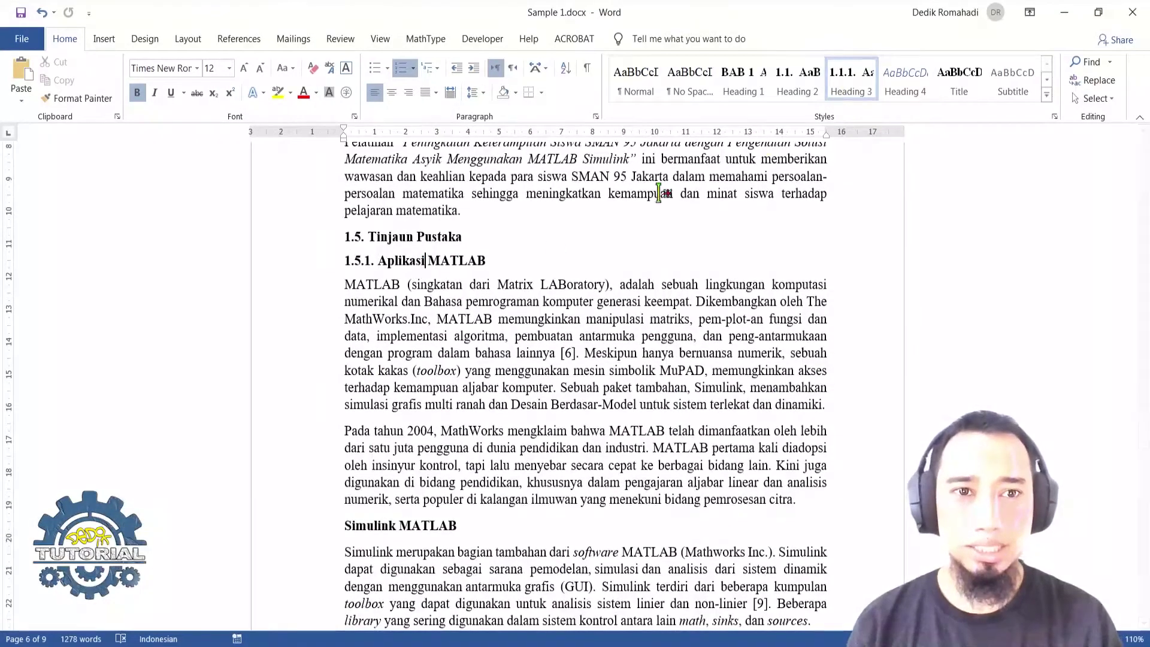
{"action": "scroll", "coordinate": [647, 210], "scroll_direction": "down", "scroll_amount": 4}
{"action": "left_click", "coordinate": [376, 317]}
{"action": "scroll", "coordinate": [386, 327], "scroll_direction": "up", "scroll_amount": 1}
{"action": "scroll", "coordinate": [392, 288], "scroll_direction": "up", "scroll_amount": 3}
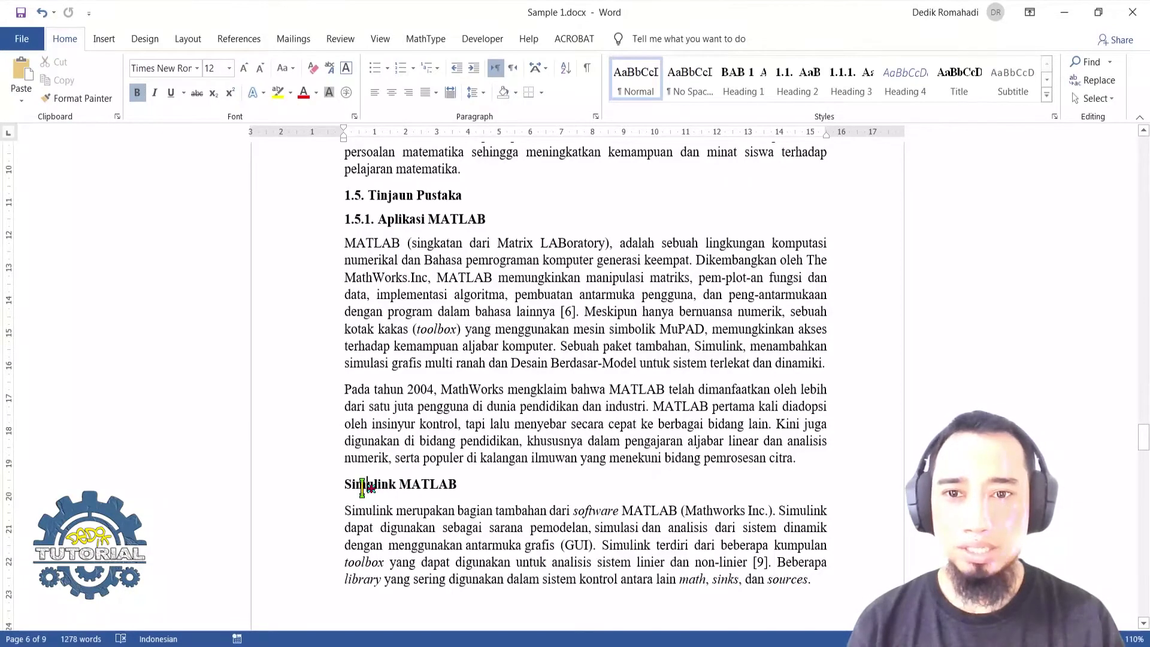
{"action": "left_click", "coordinate": [854, 90]}
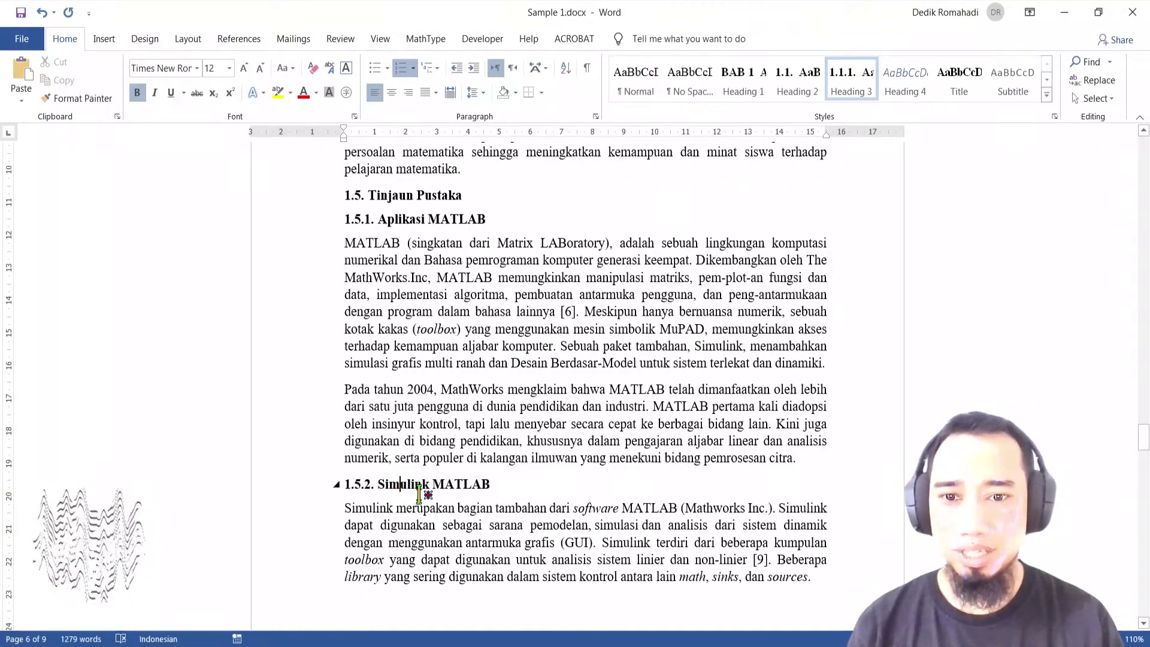
Step: Remove the manually typed BAB 2 line above the SOLUSI DAN TARGET LUARAN title
{"action": "scroll", "coordinate": [444, 443], "scroll_direction": "down", "scroll_amount": 4}
{"action": "scroll", "coordinate": [436, 419], "scroll_direction": "up", "scroll_amount": 3}
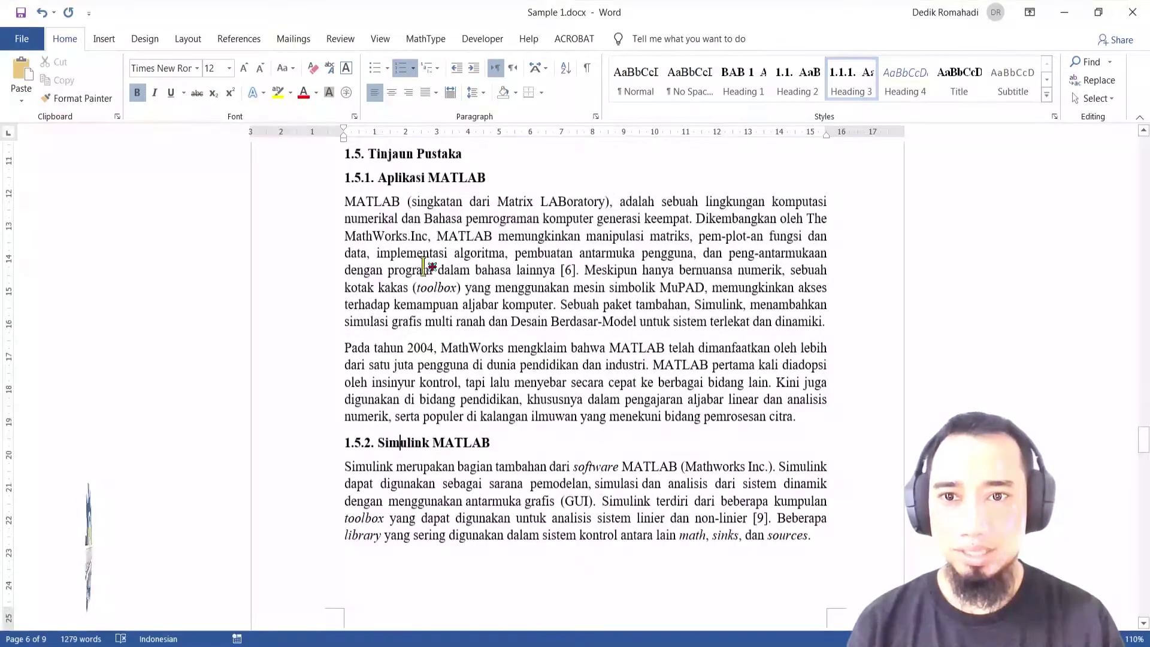
{"action": "scroll", "coordinate": [403, 265], "scroll_direction": "down", "scroll_amount": 7}
{"action": "scroll", "coordinate": [440, 353], "scroll_direction": "down", "scroll_amount": 15}
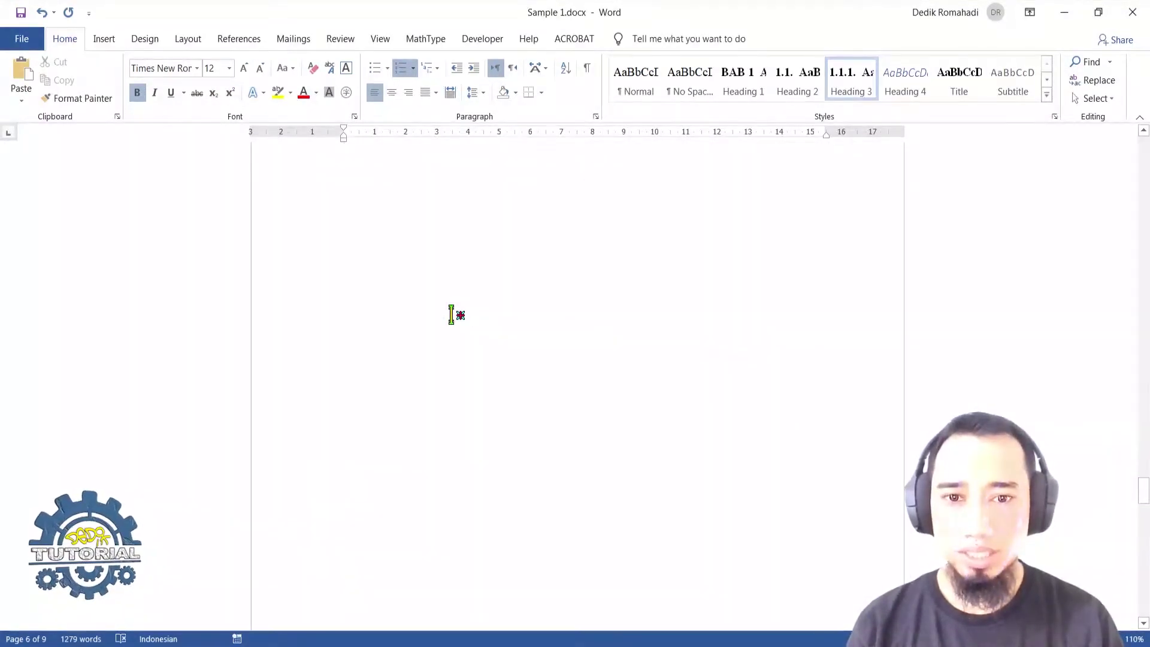
{"action": "scroll", "coordinate": [462, 306], "scroll_direction": "up", "scroll_amount": 1}
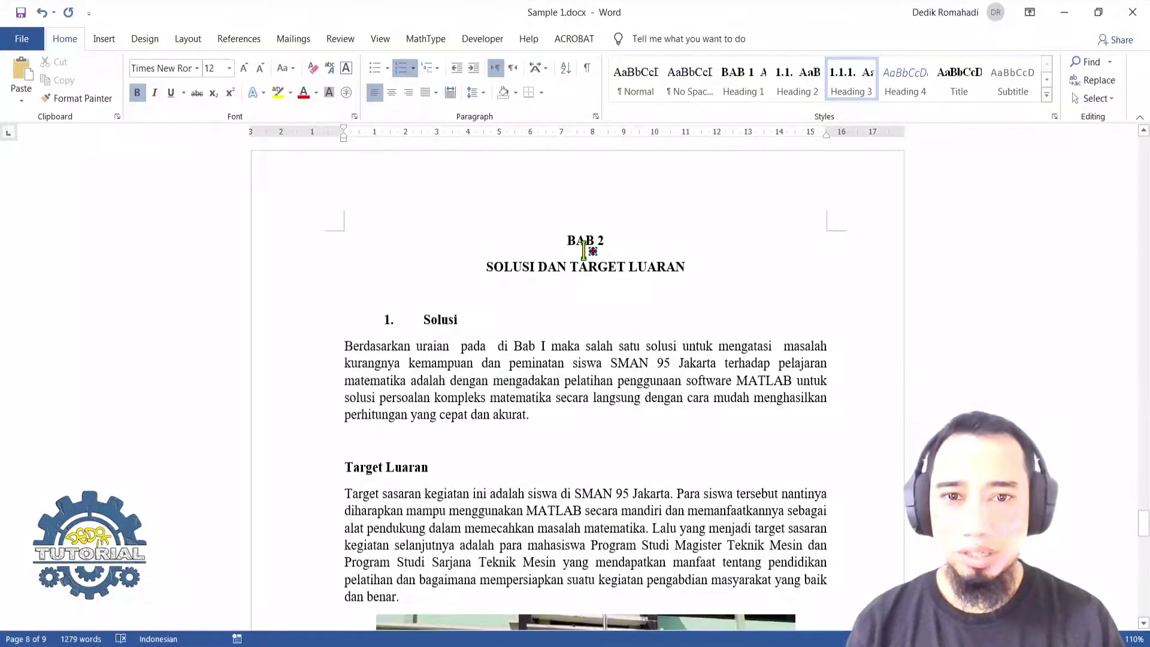
{"action": "left_click", "coordinate": [552, 268]}
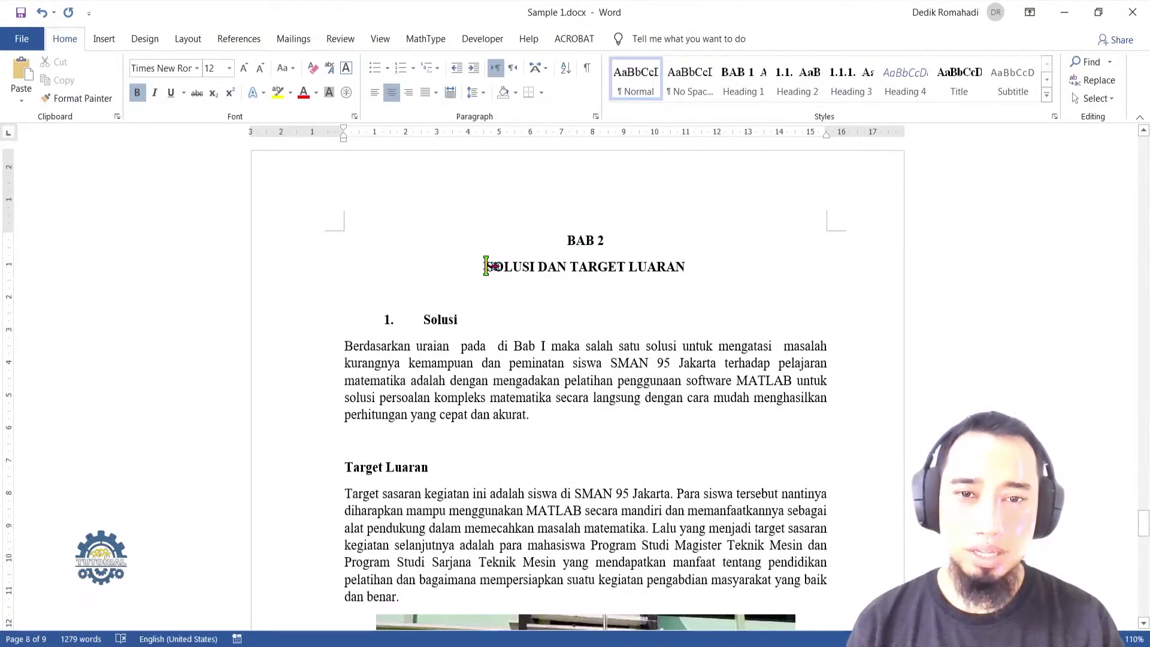
{"action": "key", "text": "BackSpace"}
{"action": "key", "text": "BackSpace"}
{"action": "key", "text": "BackSpace"}
{"action": "key", "text": "BackSpace"}
{"action": "key", "text": "BackSpace"}
{"action": "key", "text": "BackSpace"}
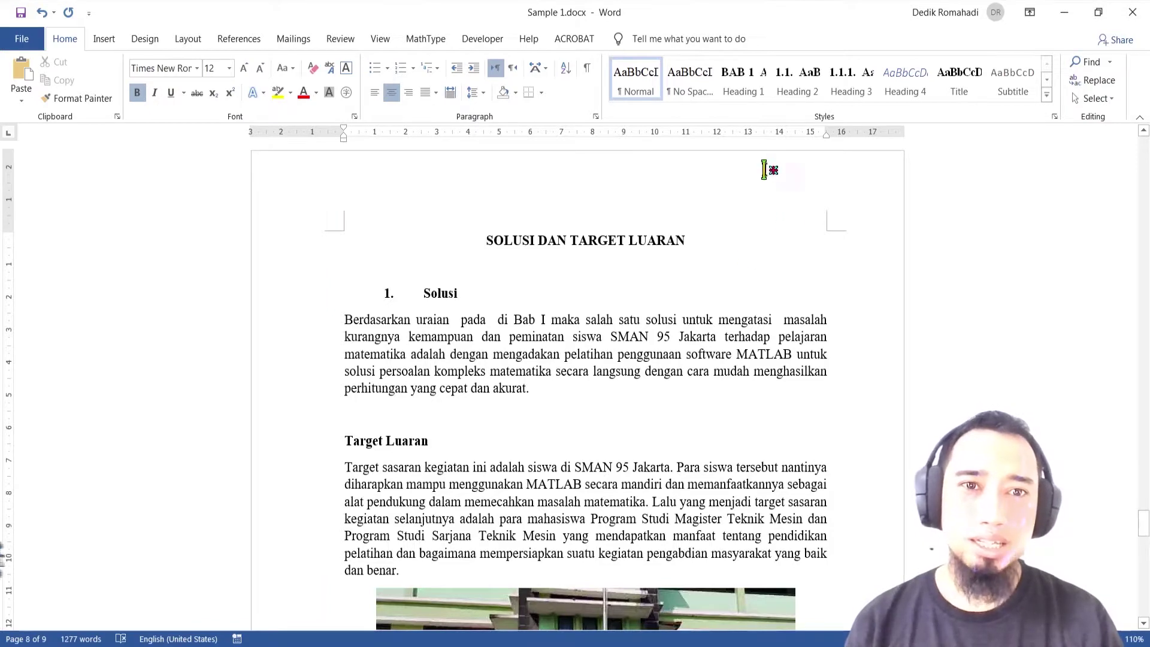
Step: Apply the Heading 1 style to SOLUSI DAN TARGET LUARAN and insert a line break between its BAB 2 number and the title
{"action": "left_click", "coordinate": [743, 93]}
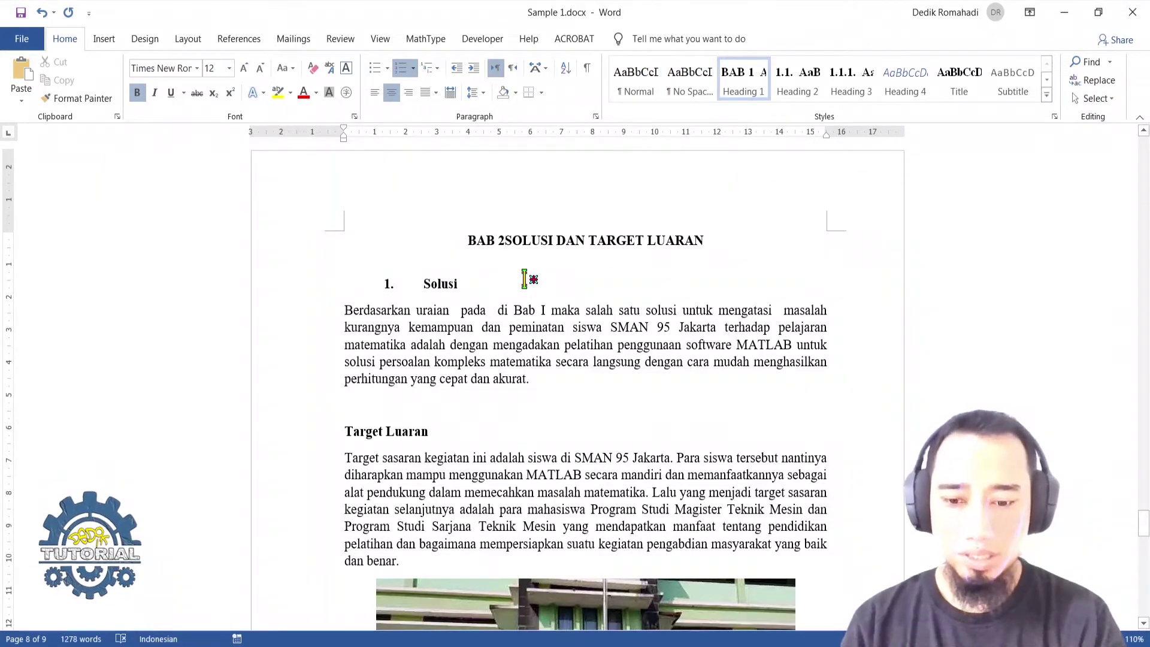
{"action": "key", "text": "shift+Return"}
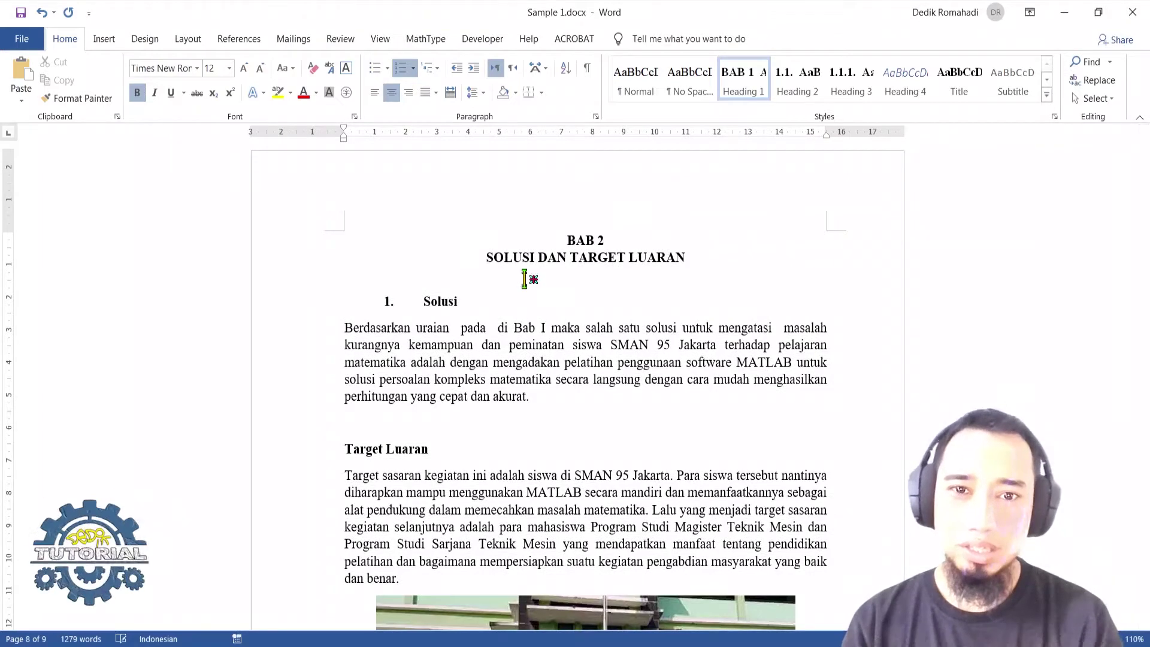
{"action": "left_click", "coordinate": [578, 241]}
{"action": "left_click", "coordinate": [531, 282]}
Step: Remove the manual list number and indent from the Solusi subheading and apply the Heading 2 style
{"action": "left_click", "coordinate": [424, 301]}
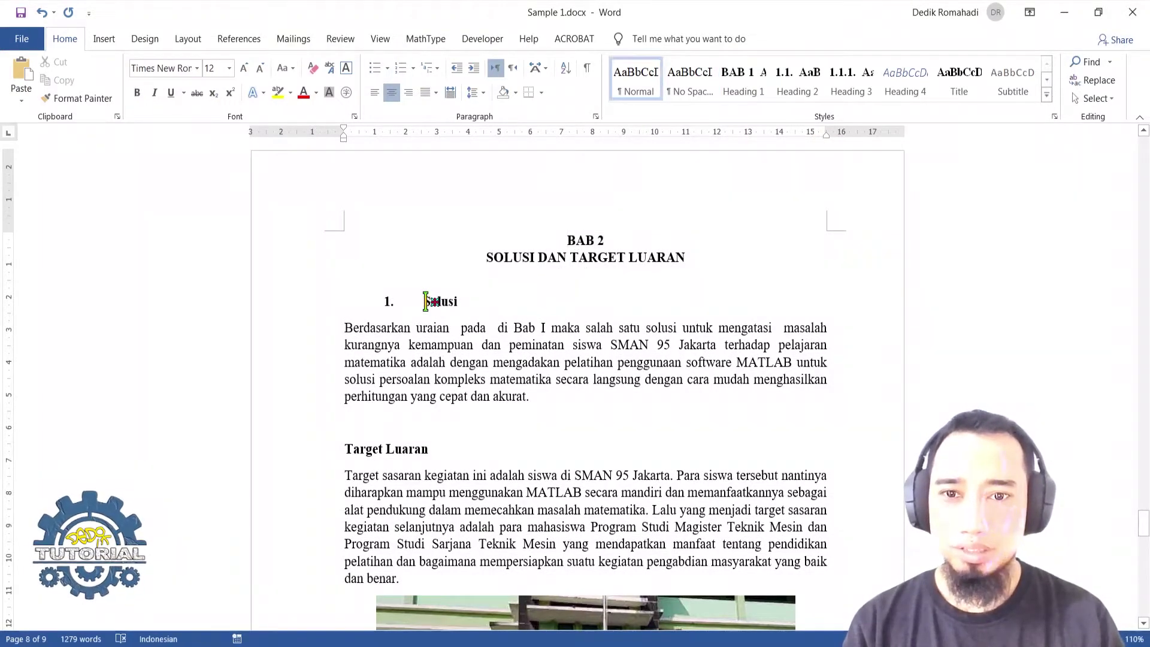
{"action": "key", "text": "BackSpace"}
{"action": "key", "text": "BackSpace"}
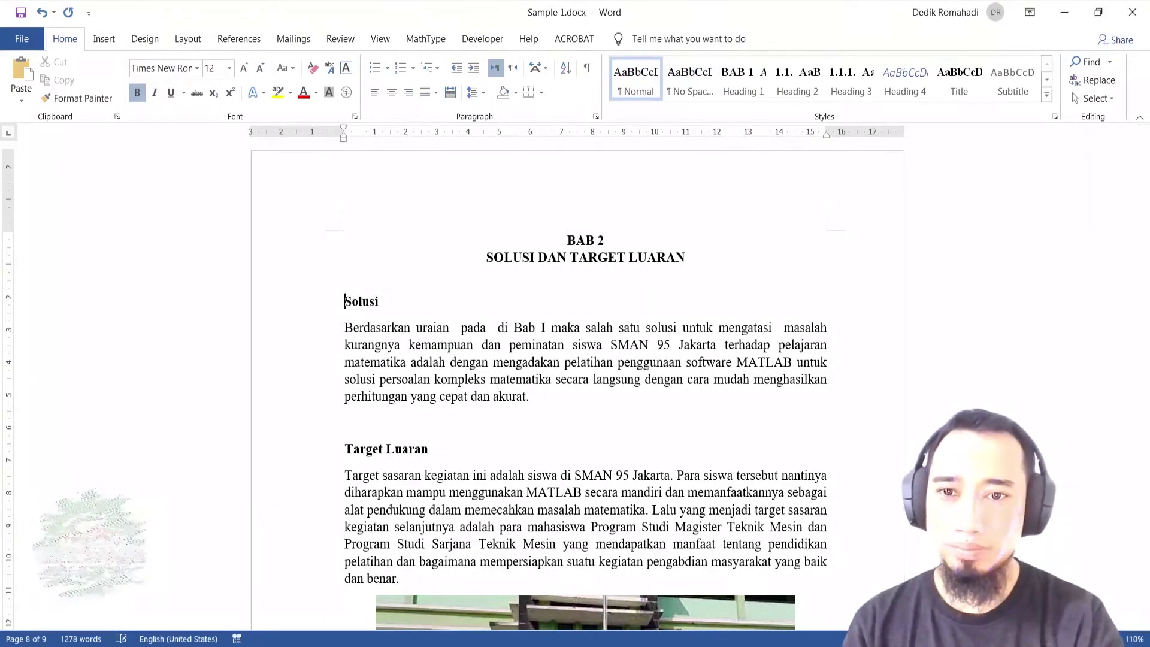
{"action": "left_click", "coordinate": [797, 81]}
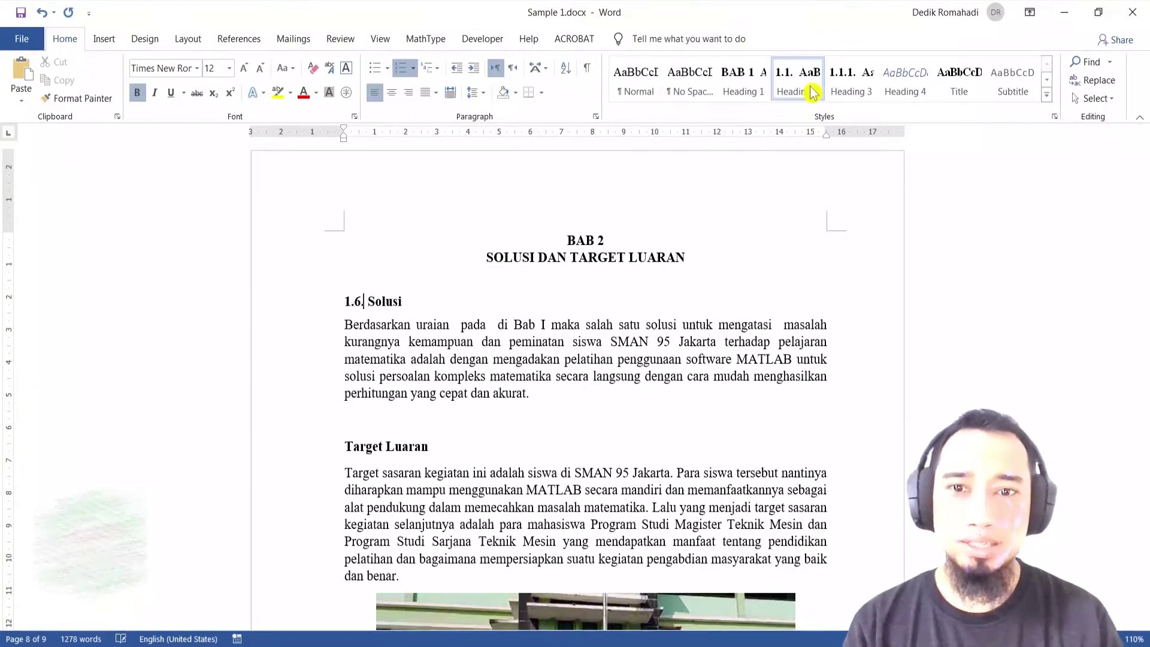
Step: Renumber the Solusi heading as 2.1., starting a new list with the numbering value set to 2
{"action": "scroll", "coordinate": [509, 363], "scroll_direction": "up", "scroll_amount": 3}
{"action": "scroll", "coordinate": [501, 364], "scroll_direction": "down", "scroll_amount": 3}
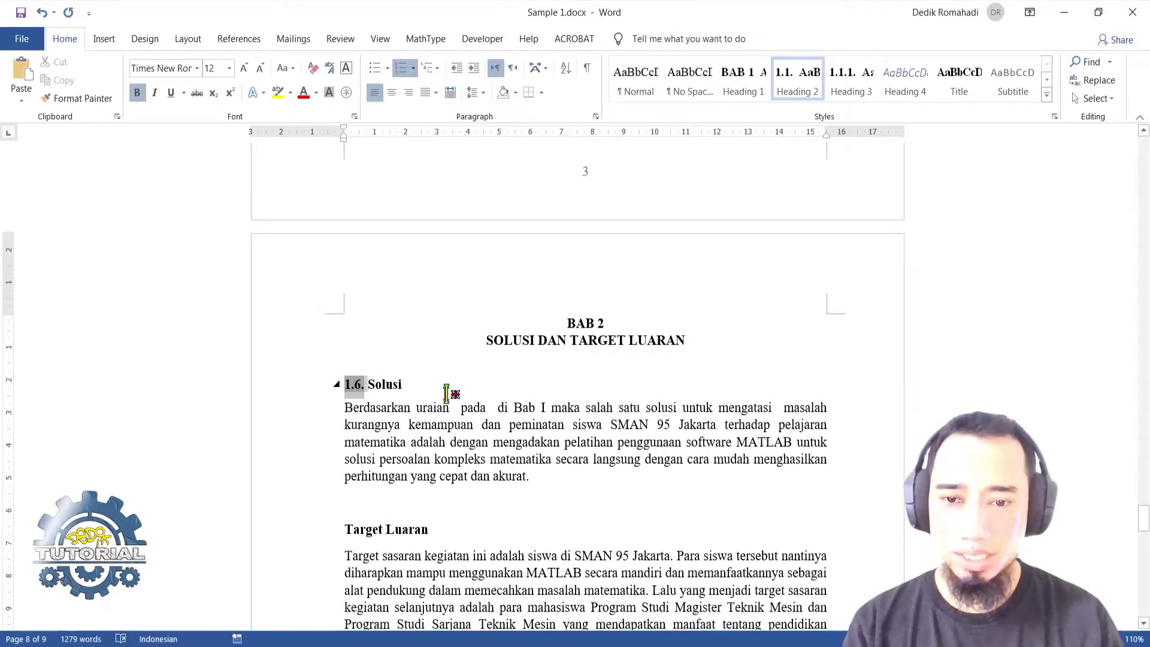
{"action": "key", "text": "BackSpace"}
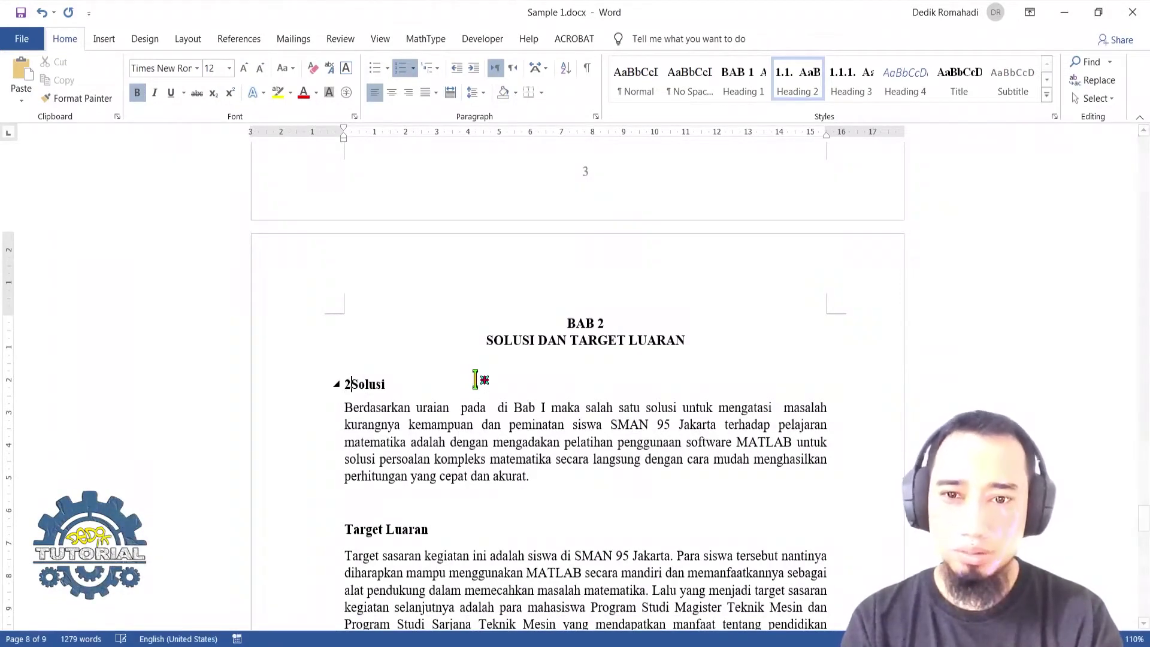
{"action": "type", "text": "2.1"}
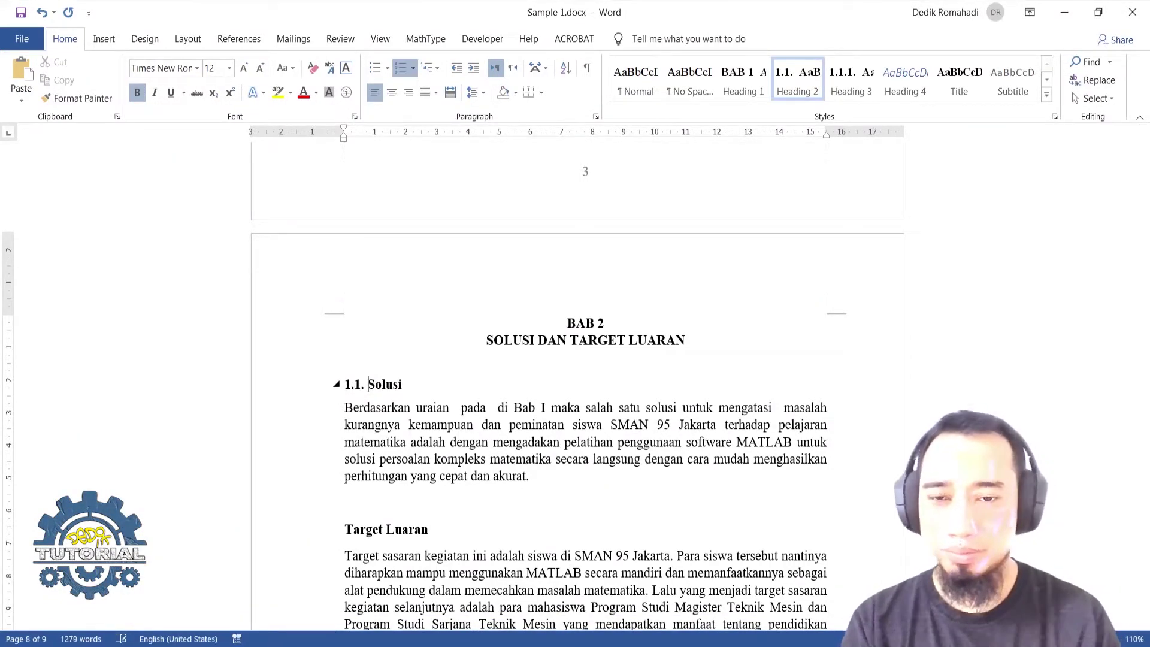
{"action": "right_click", "coordinate": [349, 384]}
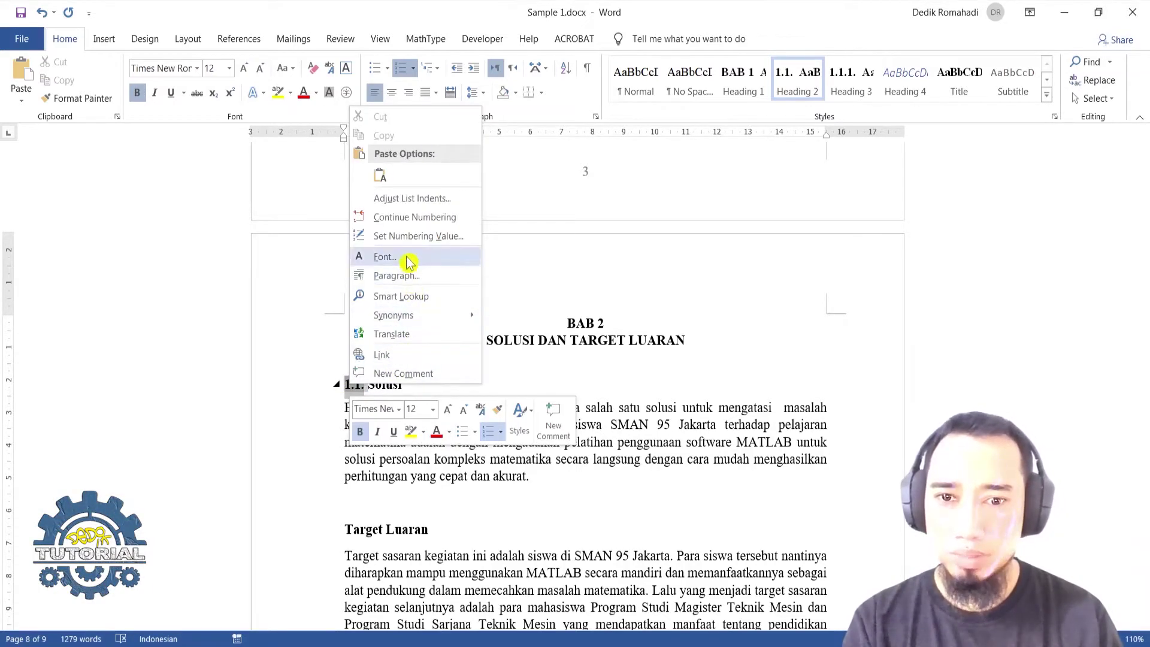
{"action": "left_click", "coordinate": [419, 239]}
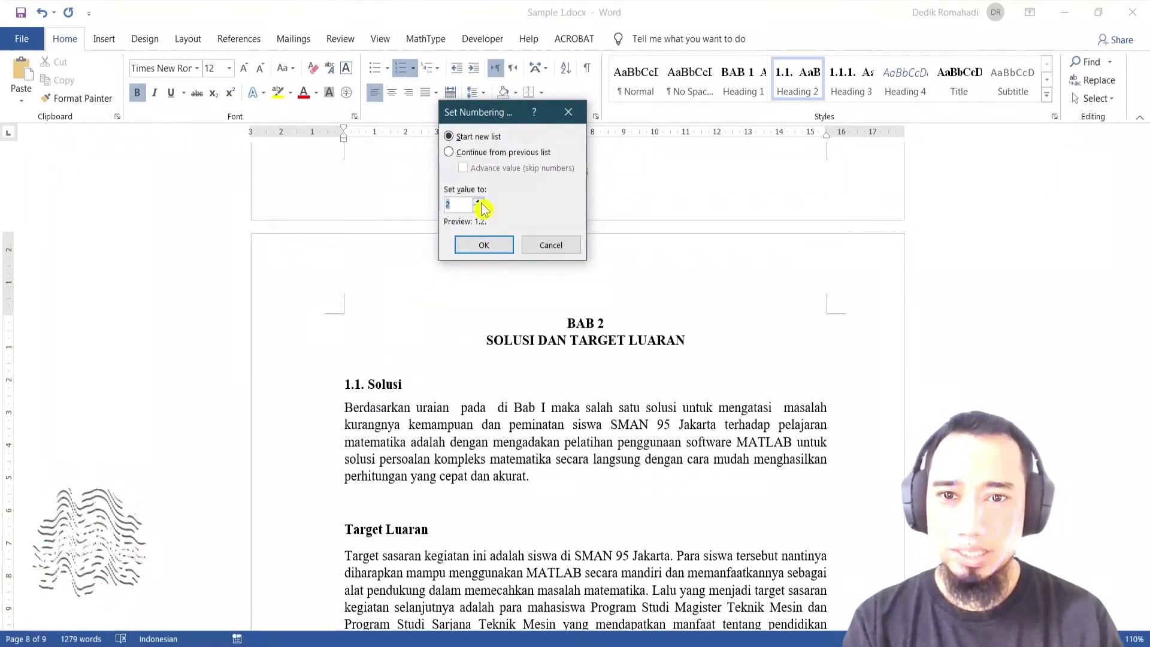
{"action": "left_click", "coordinate": [484, 246]}
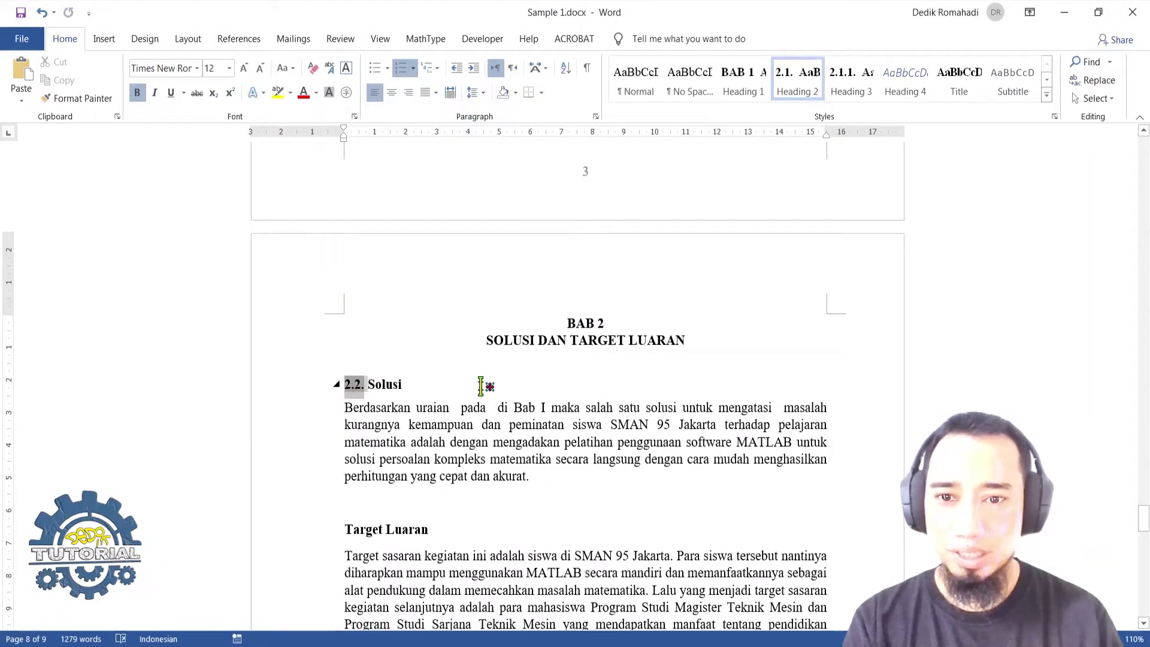
{"action": "key", "text": "BackSpace"}
{"action": "type", "text": "2.1."}
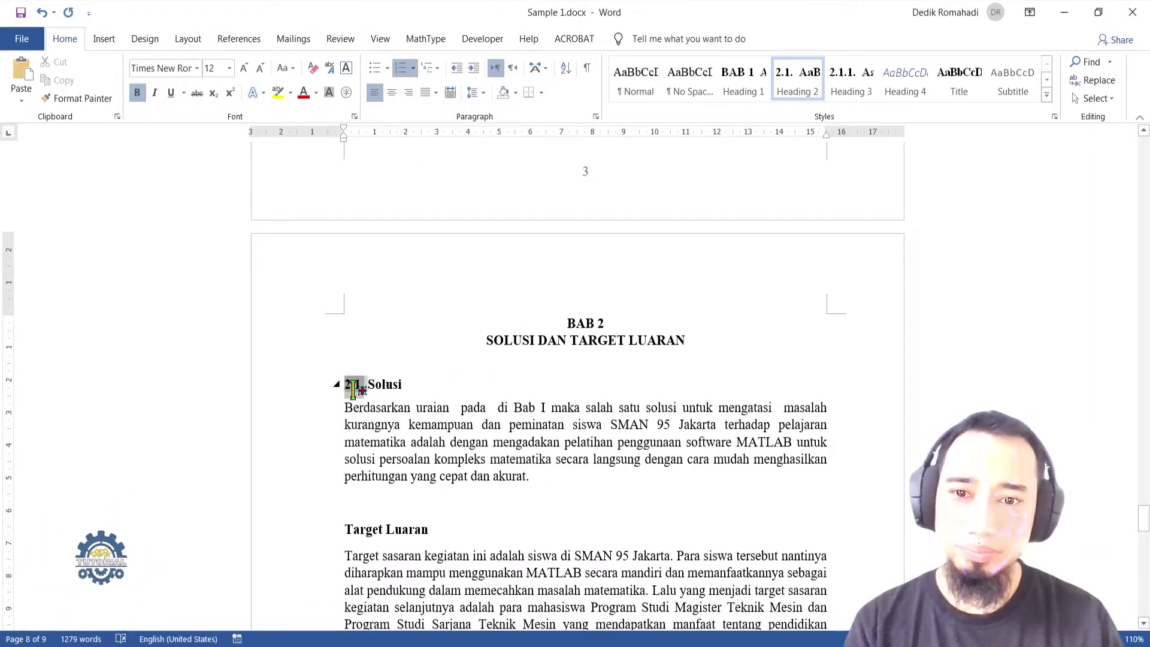
Step: Apply the Heading 2 style to the Target Luaran and Luaran subheadings in chapter 2
{"action": "scroll", "coordinate": [360, 396], "scroll_direction": "down", "scroll_amount": 3}
{"action": "left_click", "coordinate": [381, 405]}
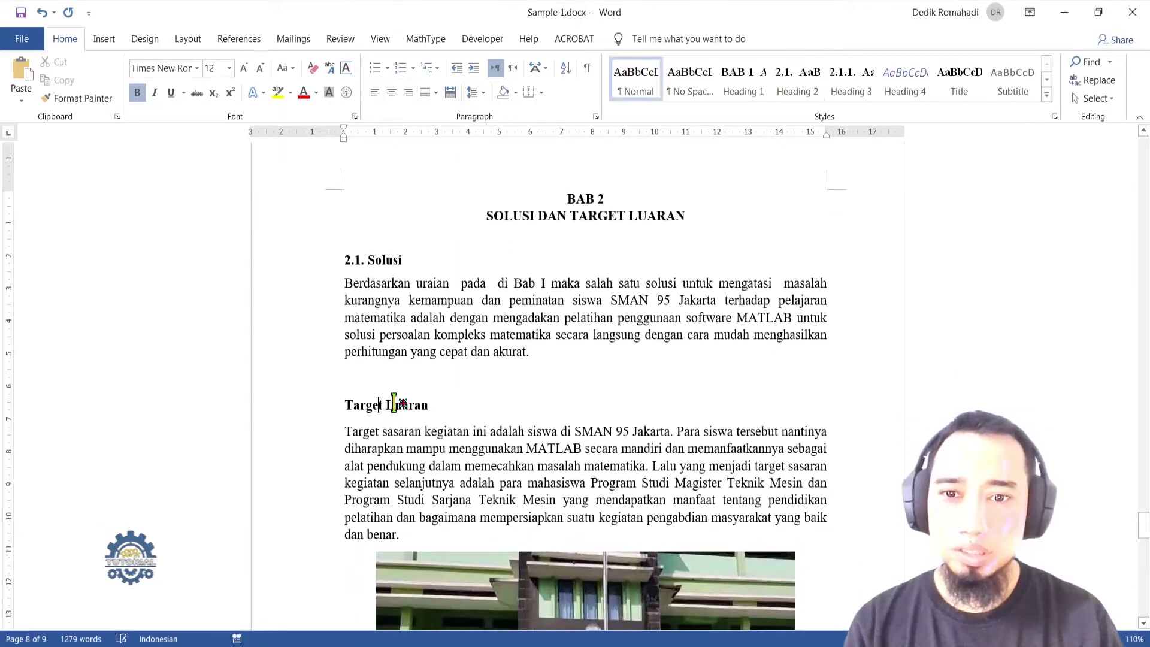
{"action": "left_click", "coordinate": [796, 91]}
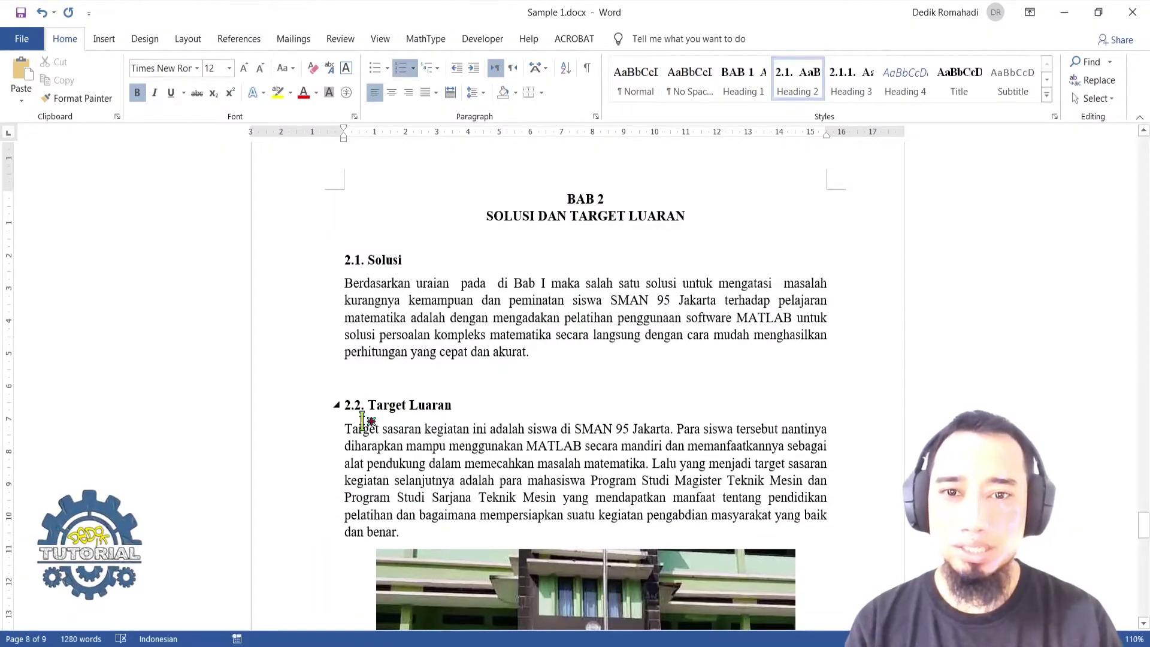
{"action": "scroll", "coordinate": [499, 363], "scroll_direction": "up", "scroll_amount": 1}
{"action": "scroll", "coordinate": [550, 268], "scroll_direction": "down", "scroll_amount": 9}
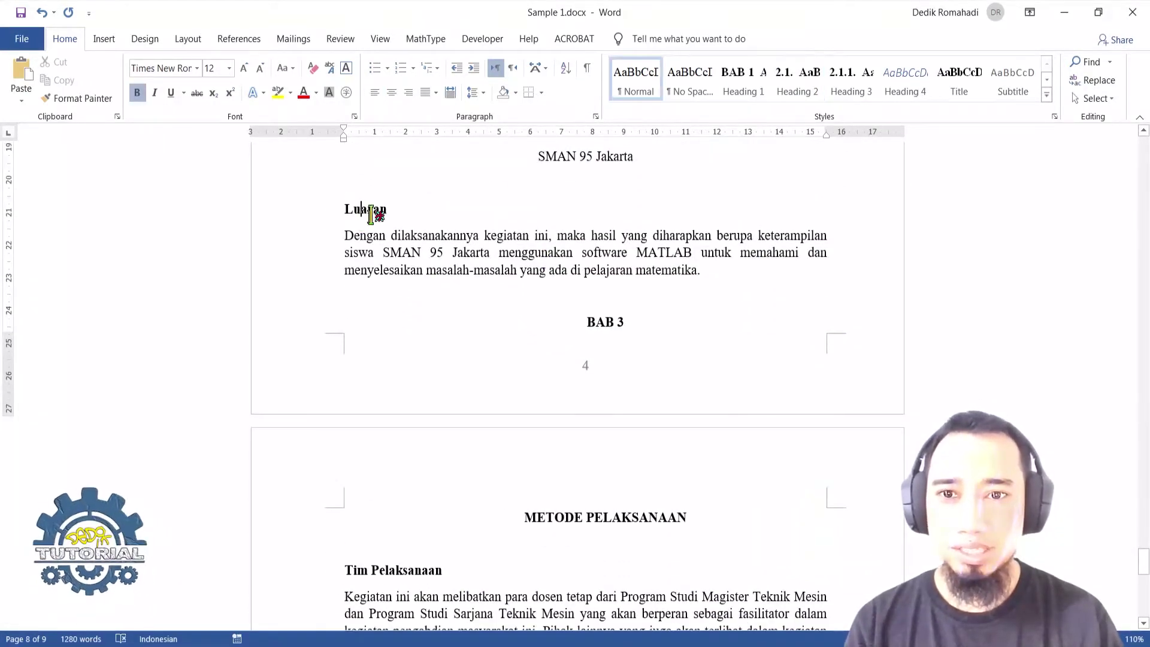
{"action": "left_click", "coordinate": [798, 77]}
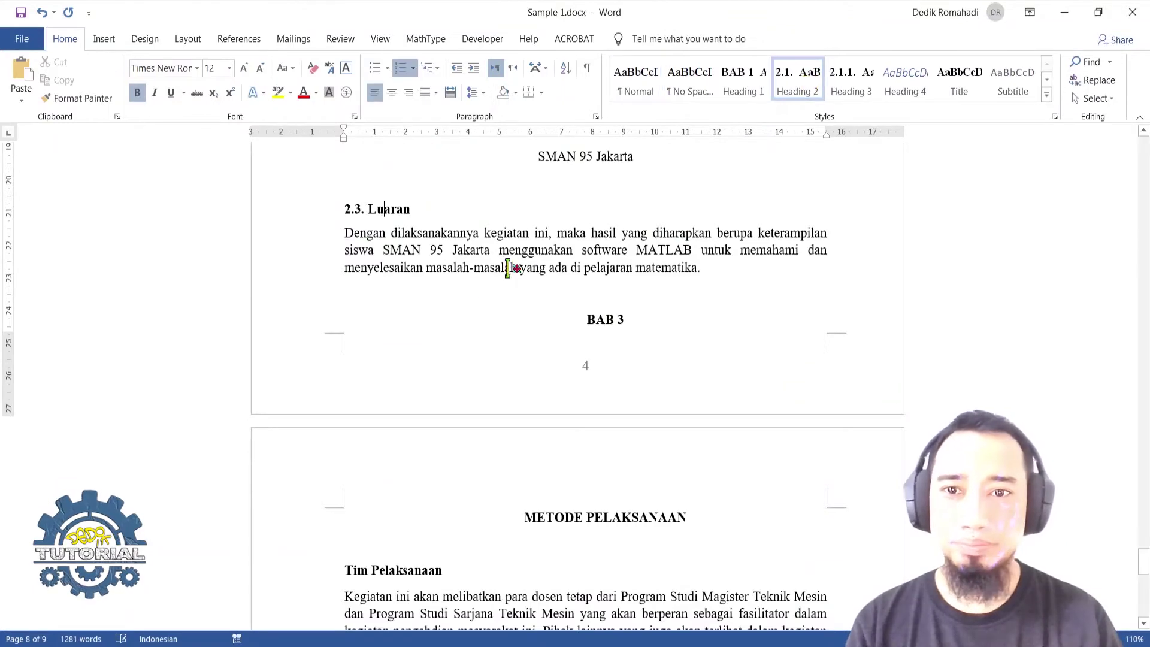
Step: Apply the Heading 1 style to METODE PELAKSANAAN and insert a line break between its BAB 3 number and the title
{"action": "scroll", "coordinate": [449, 304], "scroll_direction": "down", "scroll_amount": 5}
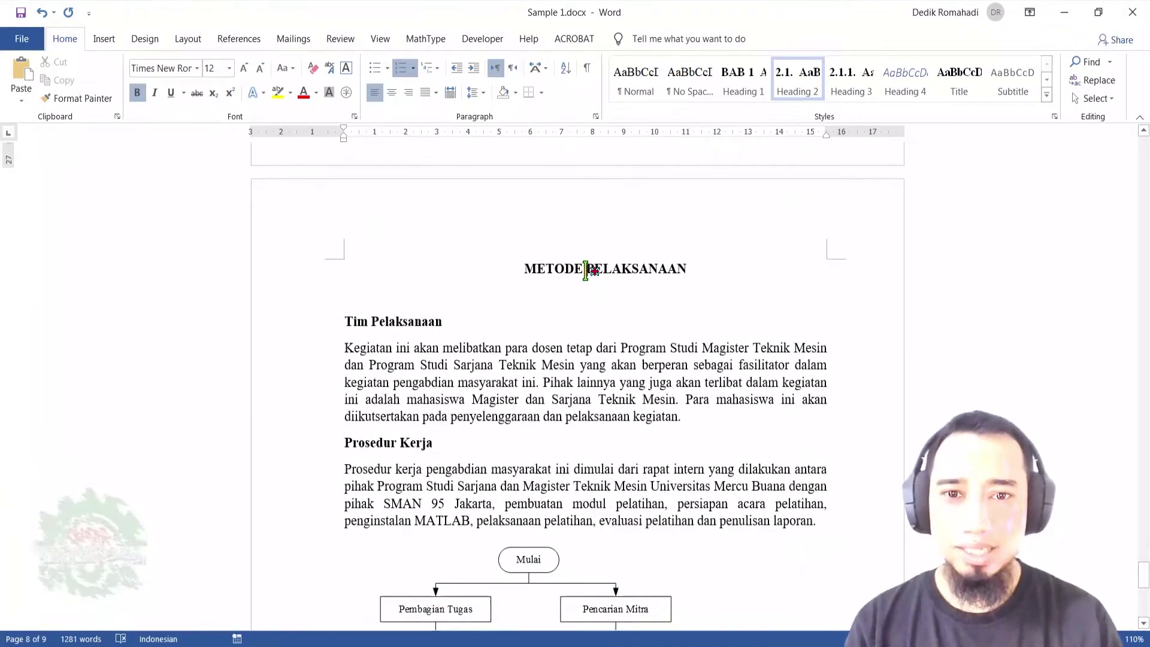
{"action": "left_click", "coordinate": [744, 80]}
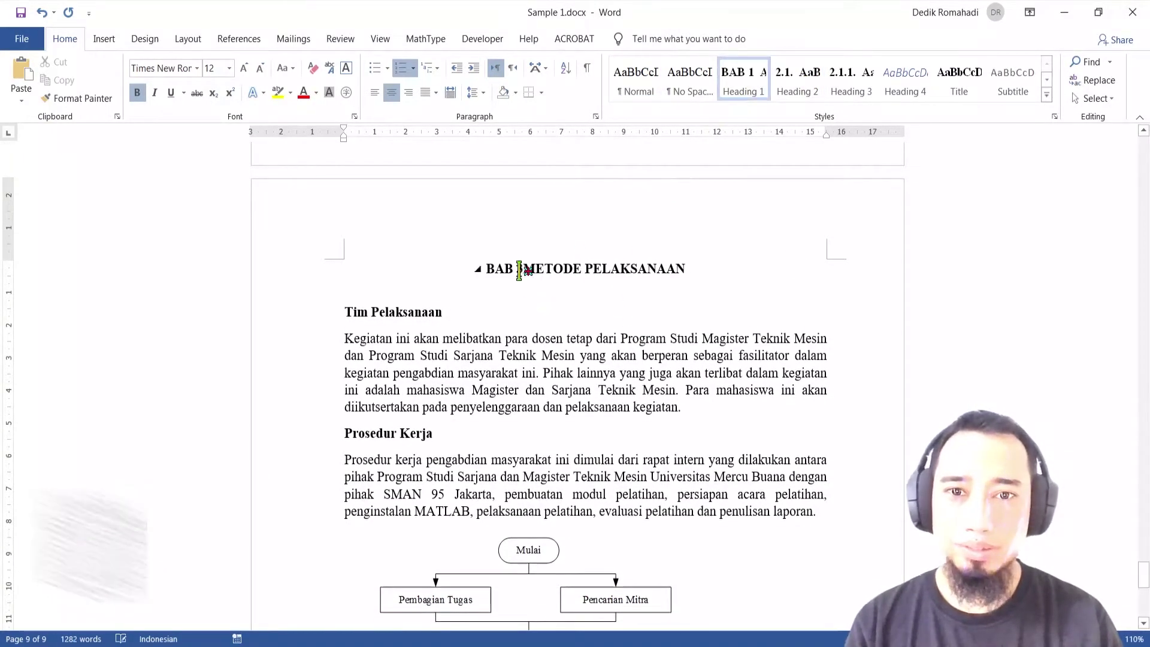
{"action": "key", "text": "shift+Return"}
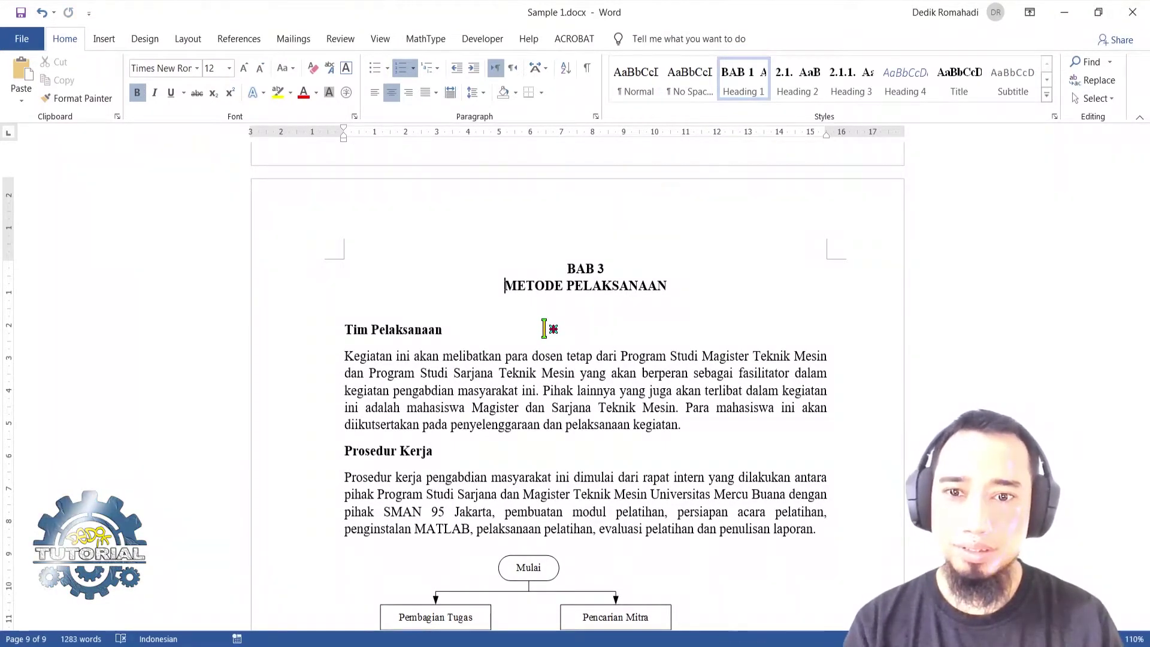
Step: Apply the Heading 2 style to the Tim Pelaksanaan subheading under METODE PELAKSANAAN
{"action": "left_click", "coordinate": [402, 331]}
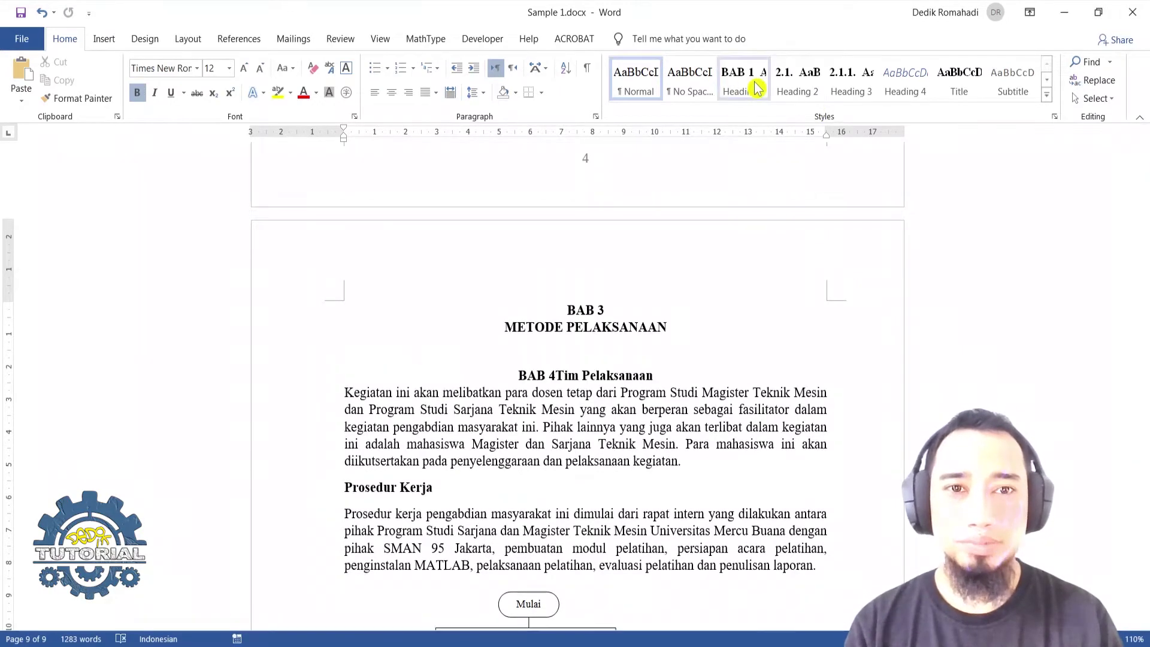
{"action": "left_click", "coordinate": [798, 81]}
{"action": "scroll", "coordinate": [718, 201], "scroll_direction": "down", "scroll_amount": 2}
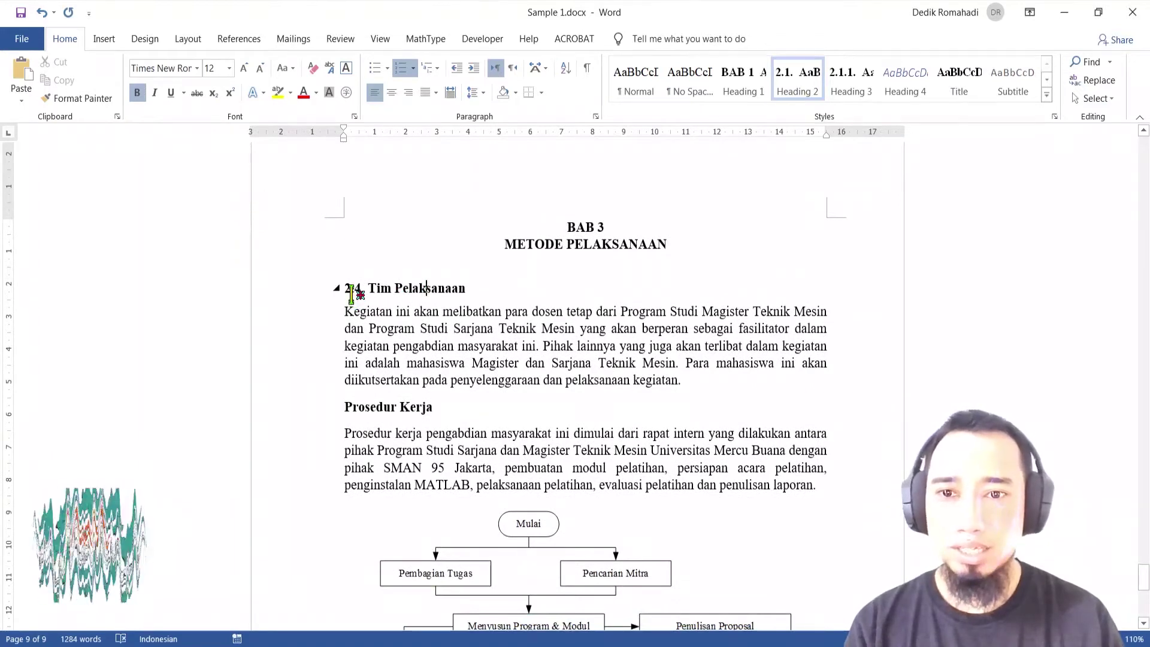
Step: Renumber the Tim Pelaksanaan heading as 3.1., starting a new list with the numbering value set to 3
{"action": "right_click", "coordinate": [354, 288]}
{"action": "left_click", "coordinate": [440, 439]}
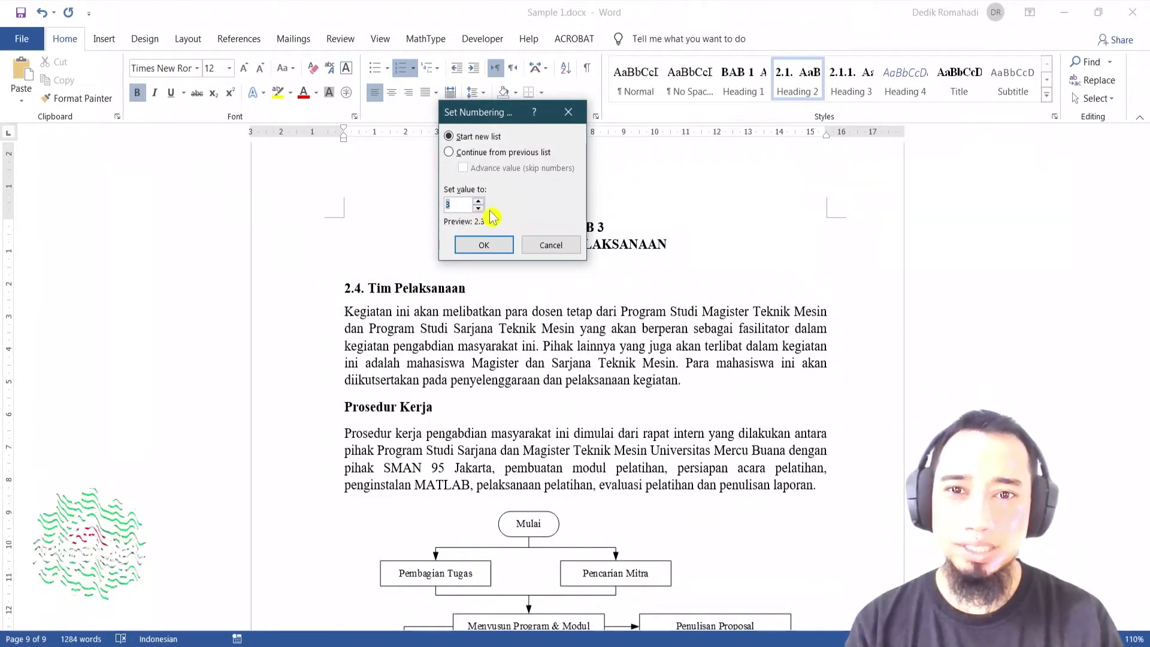
{"action": "left_click", "coordinate": [484, 246]}
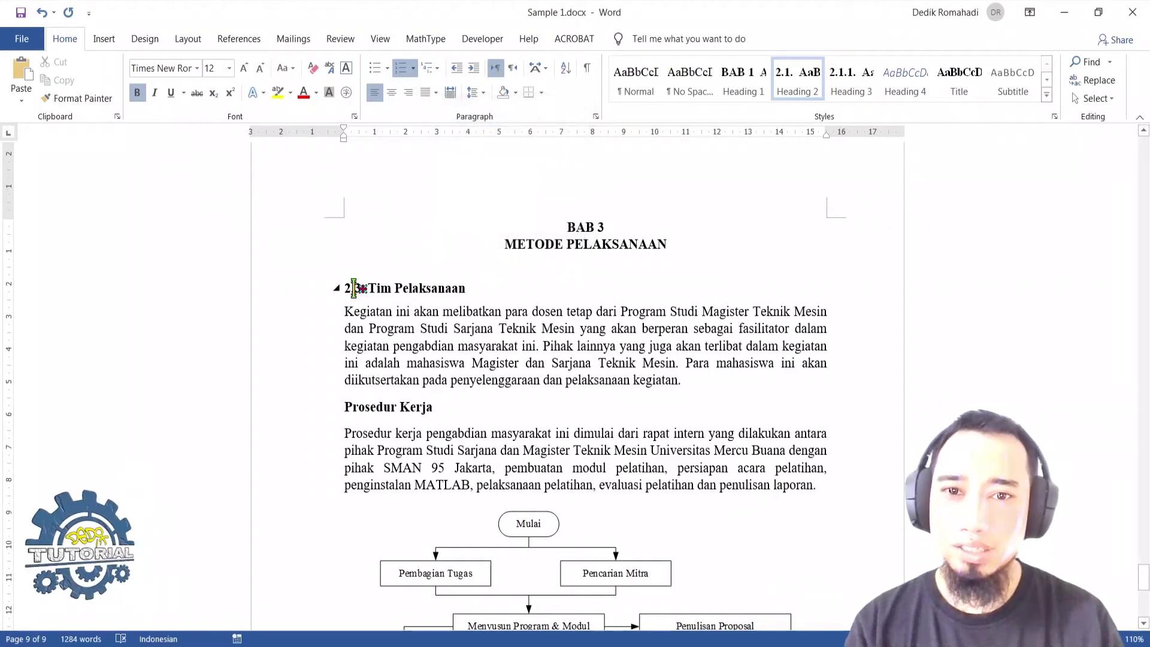
{"action": "key", "text": "BackSpace"}
{"action": "type", "text": "3.1."}
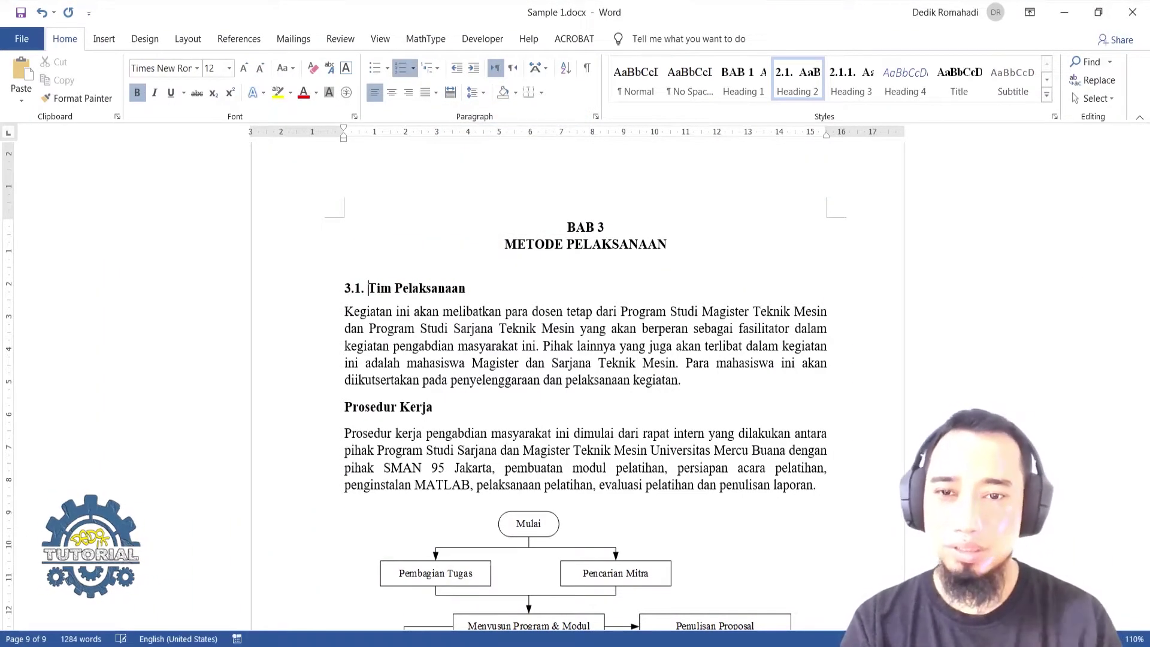
{"action": "left_click", "coordinate": [356, 284]}
Step: Apply the Heading 2 style to the Prosedur Kerja subheading and replace its number with 3.2
{"action": "left_click", "coordinate": [399, 411]}
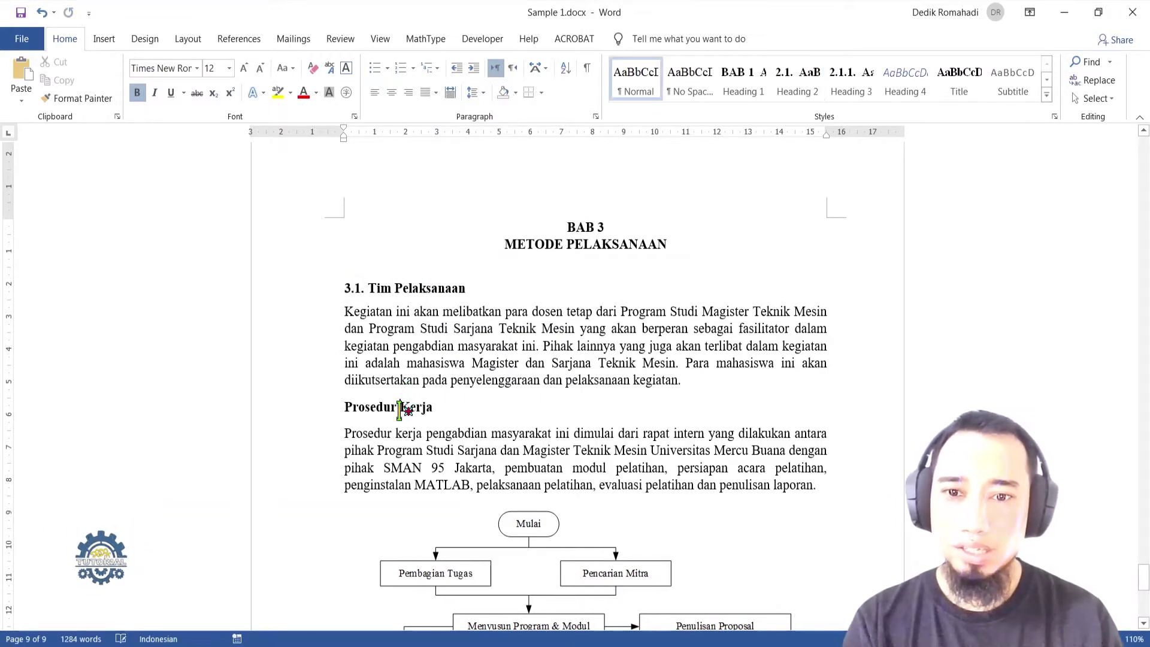
{"action": "left_click", "coordinate": [797, 87]}
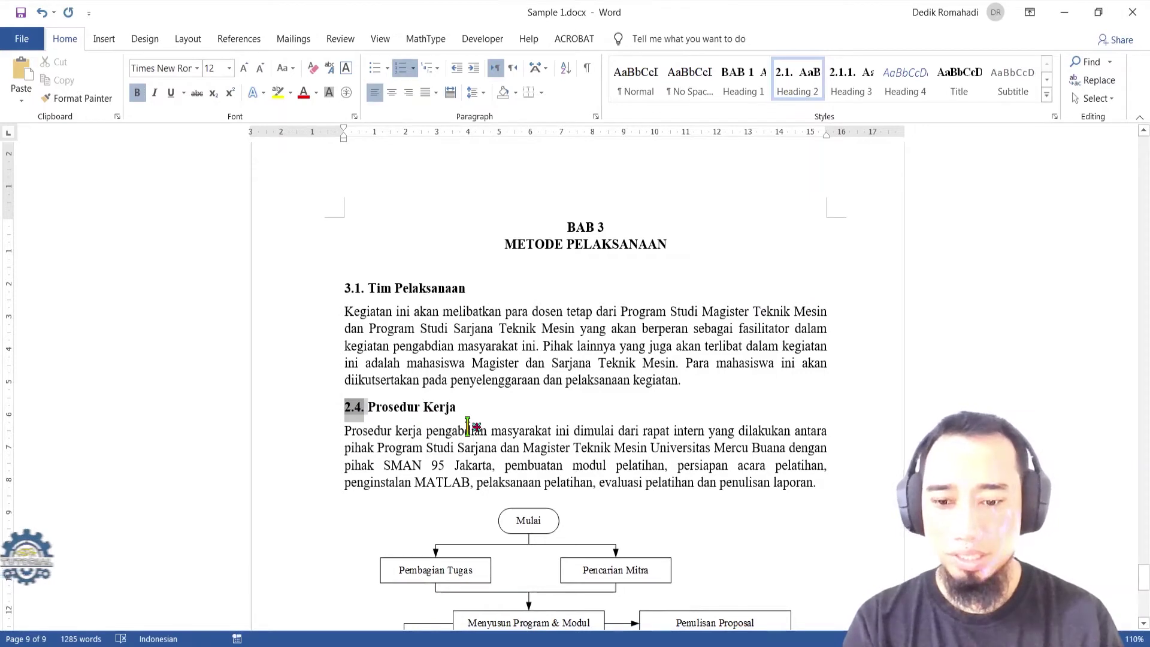
{"action": "key", "text": "BackSpace"}
{"action": "type", "text": "3.2."}
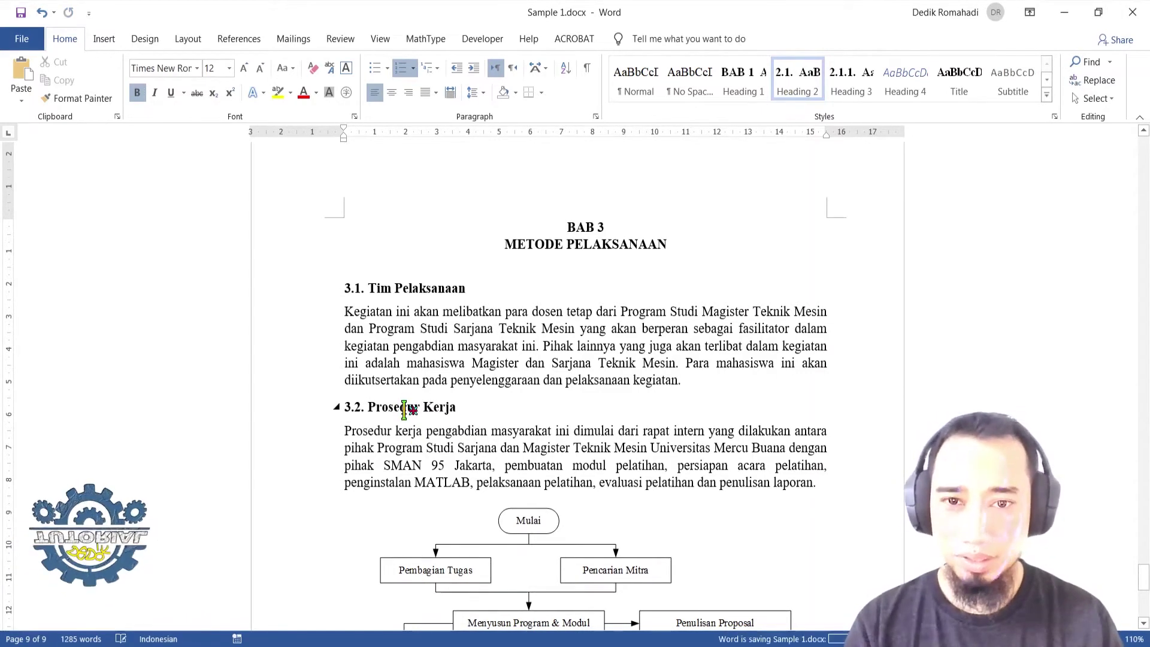
Step: Look over the rest of chapter 3, then return to the ABSTRAK heading on page 2 to check its style
{"action": "scroll", "coordinate": [516, 408], "scroll_direction": "down", "scroll_amount": 10}
{"action": "scroll", "coordinate": [528, 411], "scroll_direction": "up", "scroll_amount": 15}
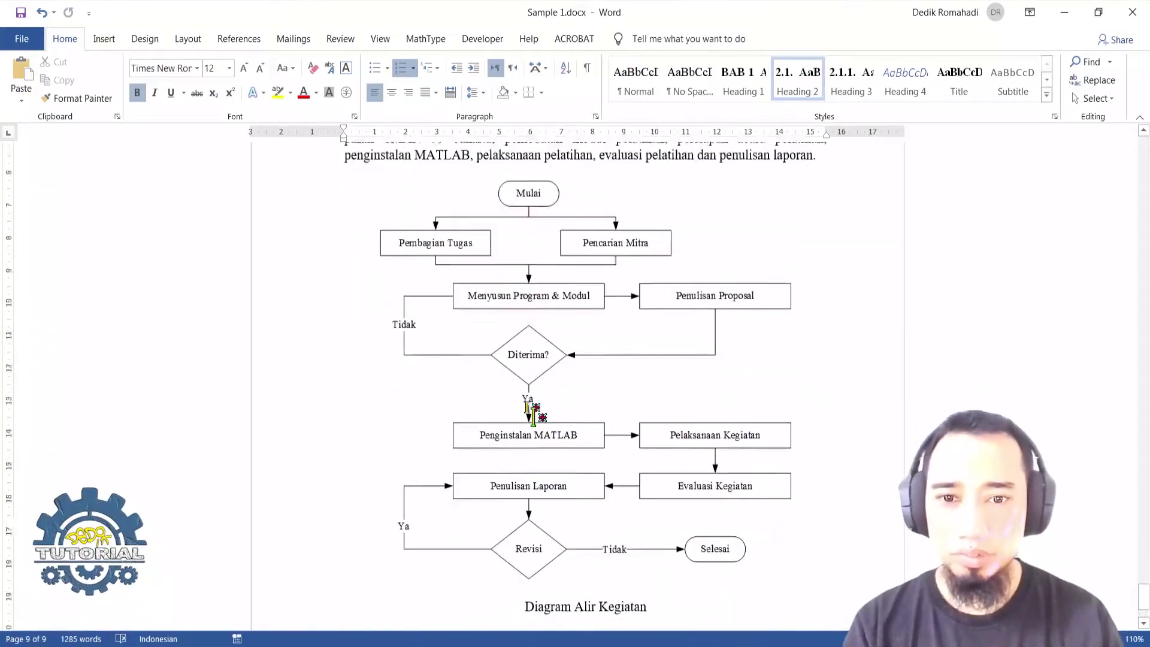
{"action": "left_click_drag", "start_coordinate": [1144, 552], "coordinate": [1145, 157]}
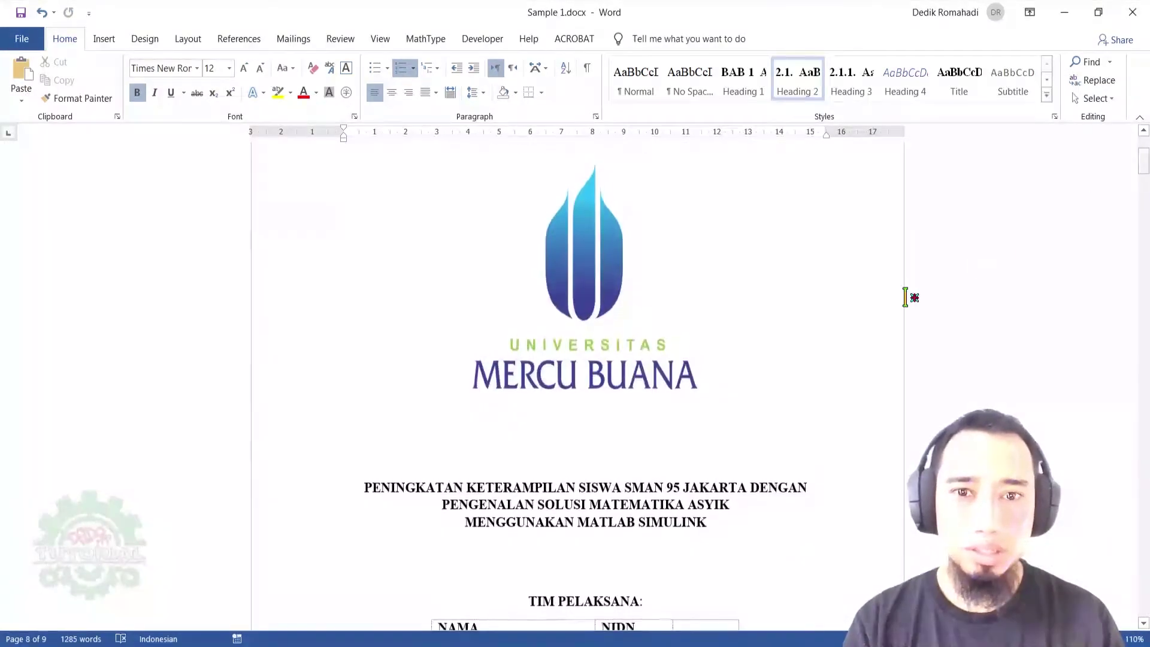
{"action": "scroll", "coordinate": [627, 367], "scroll_direction": "down", "scroll_amount": 12}
{"action": "left_click", "coordinate": [568, 260]}
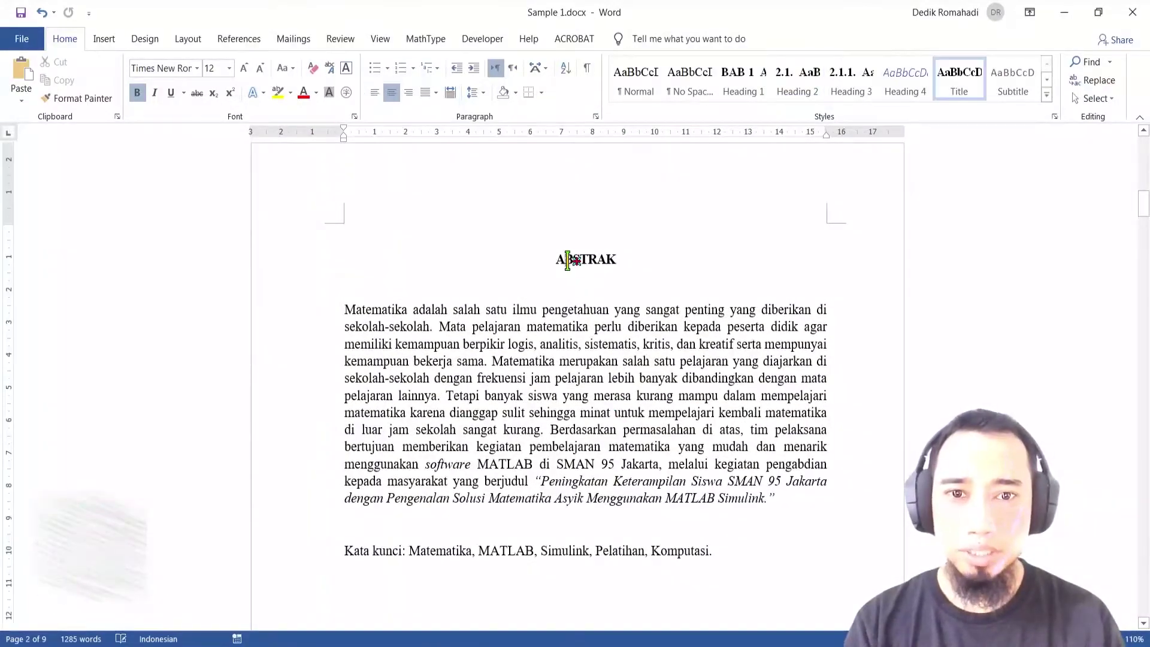
Step: Review the front-matter titles and the chapter 1 headings, checking which style is applied to PENDAHULUAN, Analisis Situasi and Aplikasi MATLAB
{"action": "scroll", "coordinate": [616, 316], "scroll_direction": "down", "scroll_amount": 15}
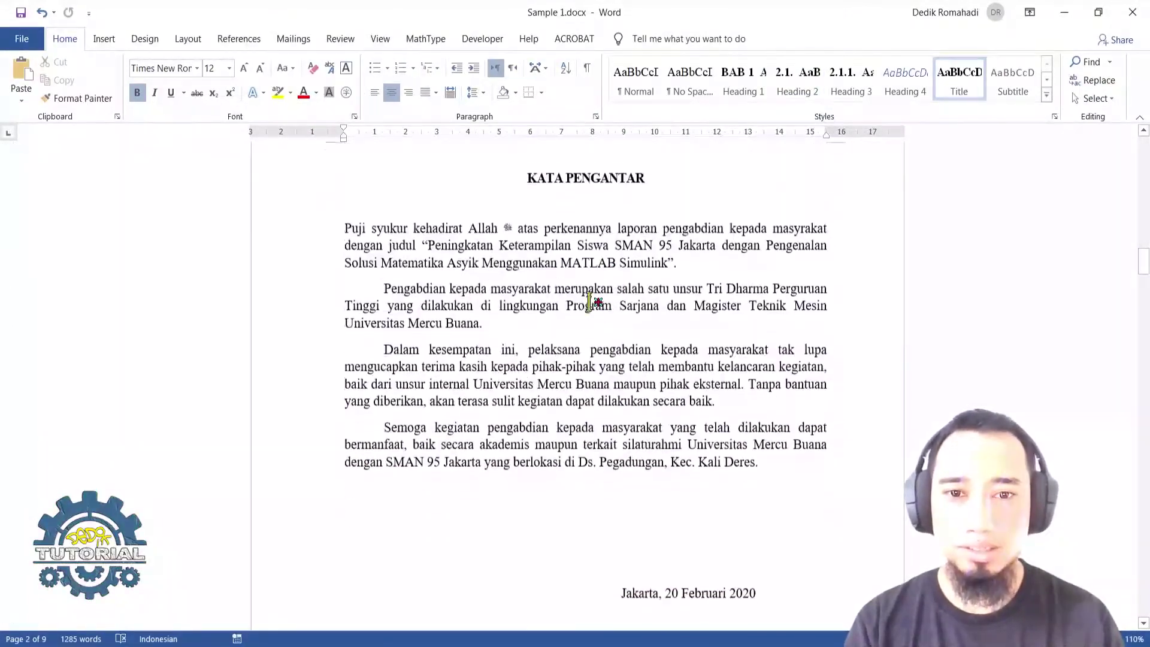
{"action": "scroll", "coordinate": [694, 264], "scroll_direction": "down", "scroll_amount": 15}
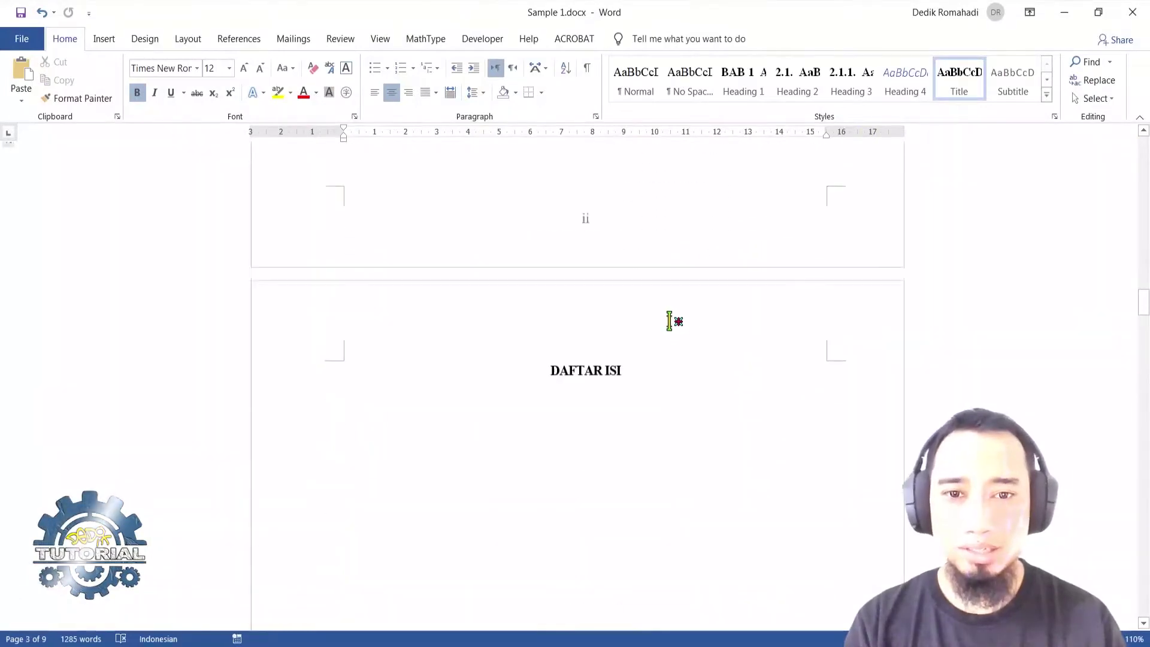
{"action": "scroll", "coordinate": [659, 323], "scroll_direction": "up", "scroll_amount": 6}
{"action": "scroll", "coordinate": [652, 327], "scroll_direction": "down", "scroll_amount": 10}
{"action": "scroll", "coordinate": [545, 239], "scroll_direction": "up", "scroll_amount": 2}
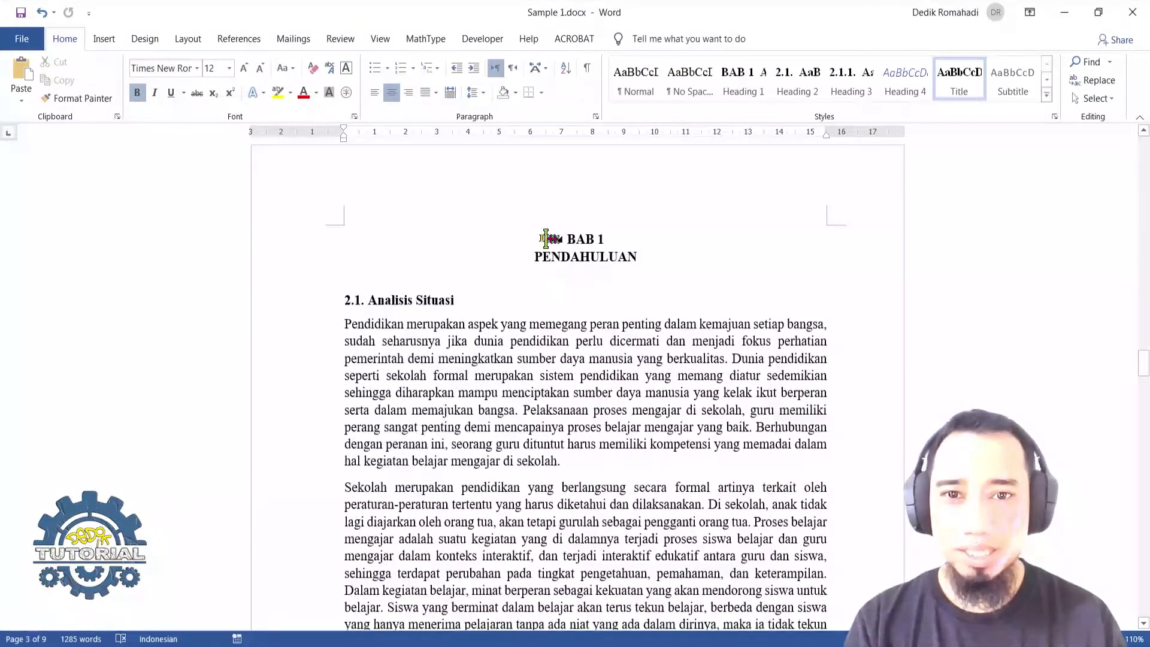
{"action": "left_click", "coordinate": [579, 258]}
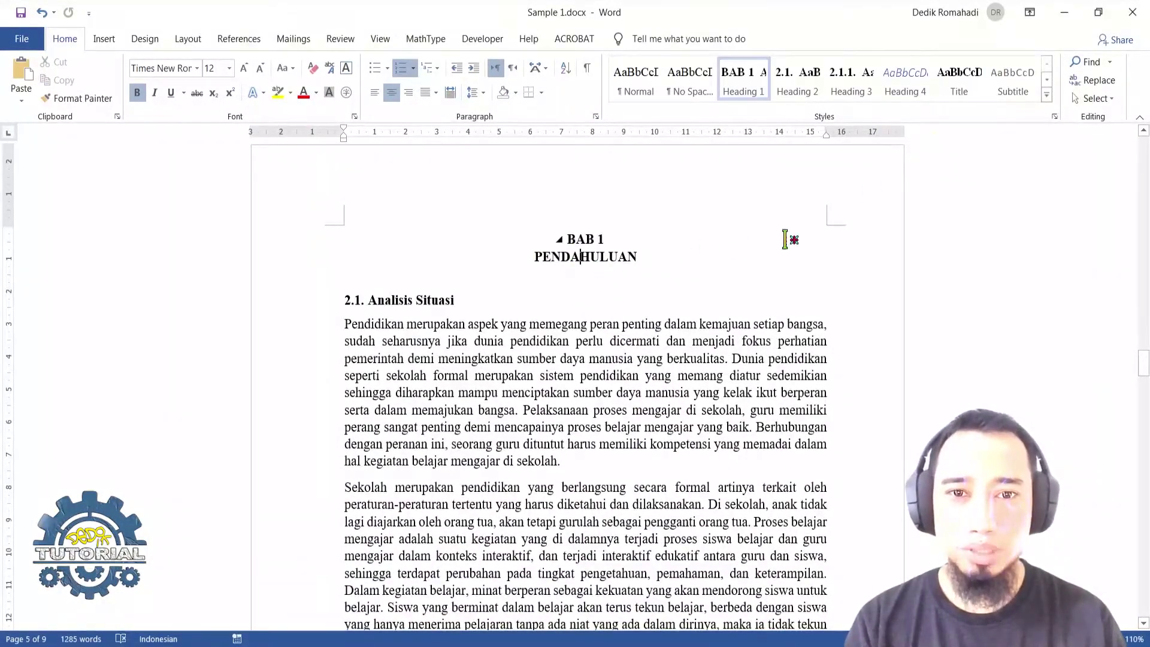
{"action": "scroll", "coordinate": [570, 277], "scroll_direction": "down", "scroll_amount": 3}
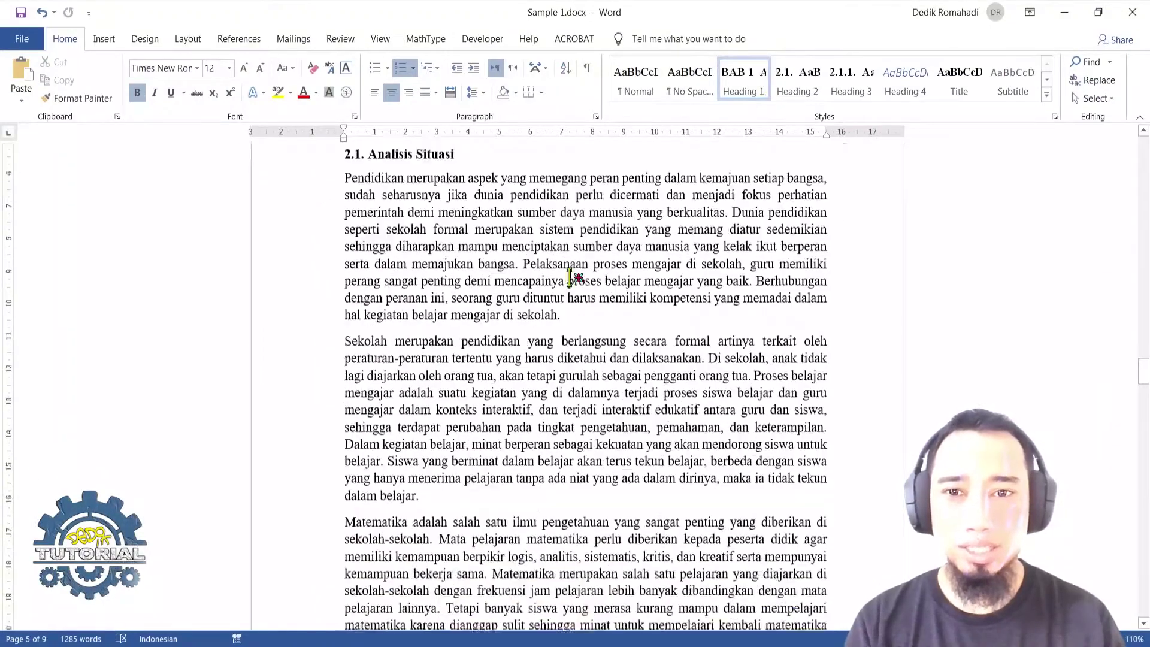
{"action": "scroll", "coordinate": [539, 263], "scroll_direction": "up", "scroll_amount": 3}
{"action": "left_click", "coordinate": [396, 300]}
{"action": "scroll", "coordinate": [594, 255], "scroll_direction": "down", "scroll_amount": 2}
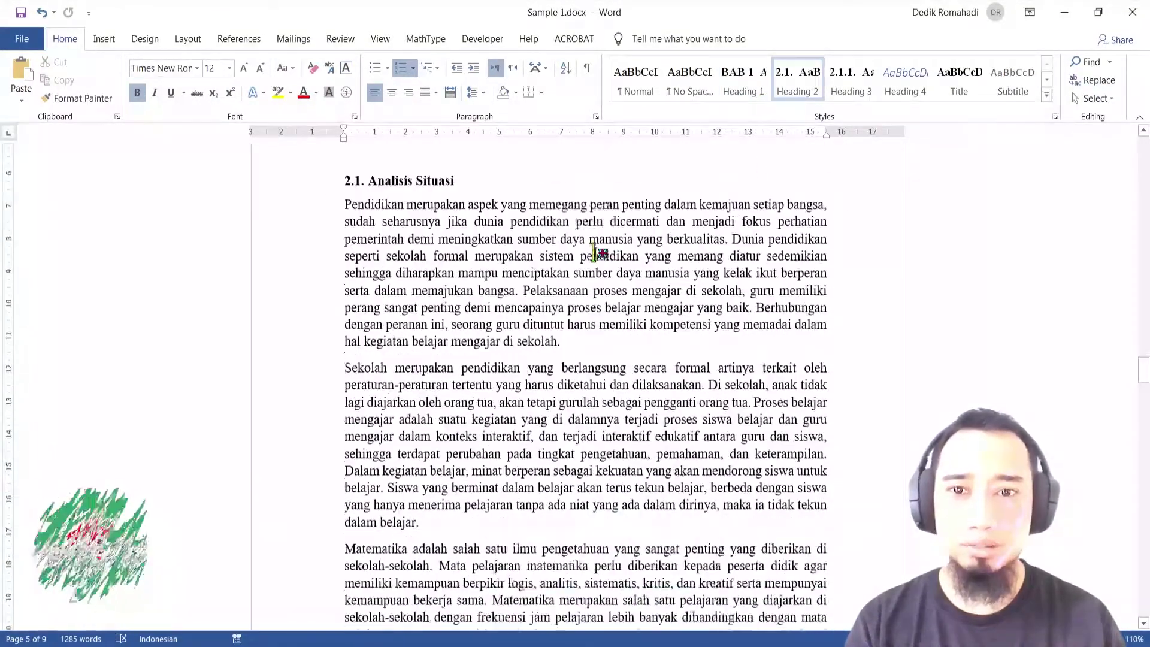
{"action": "scroll", "coordinate": [593, 255], "scroll_direction": "down", "scroll_amount": 9}
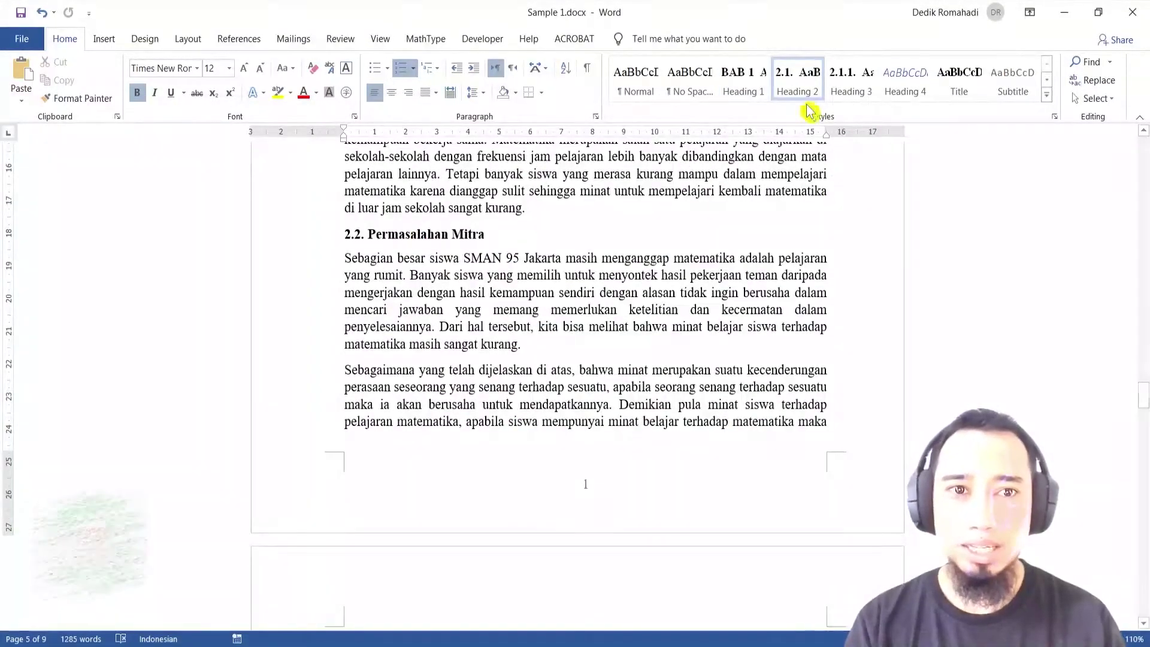
{"action": "scroll", "coordinate": [462, 256], "scroll_direction": "down", "scroll_amount": 10}
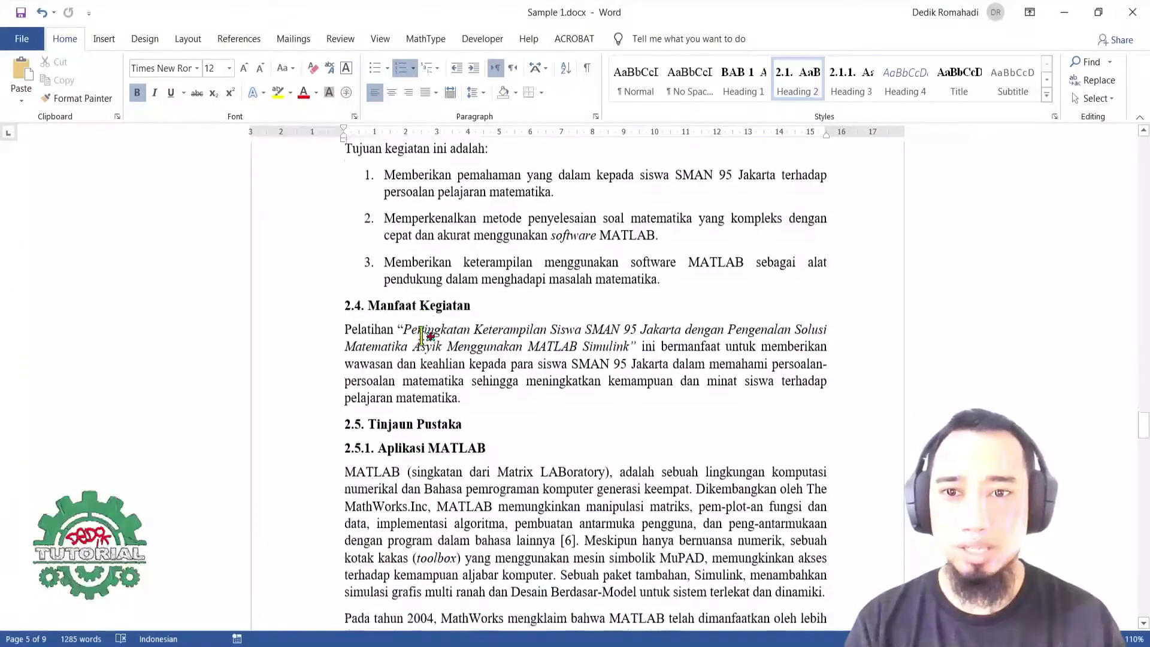
{"action": "scroll", "coordinate": [414, 333], "scroll_direction": "down", "scroll_amount": 3}
{"action": "scroll", "coordinate": [403, 329], "scroll_direction": "up", "scroll_amount": 1}
{"action": "left_click", "coordinate": [397, 340]}
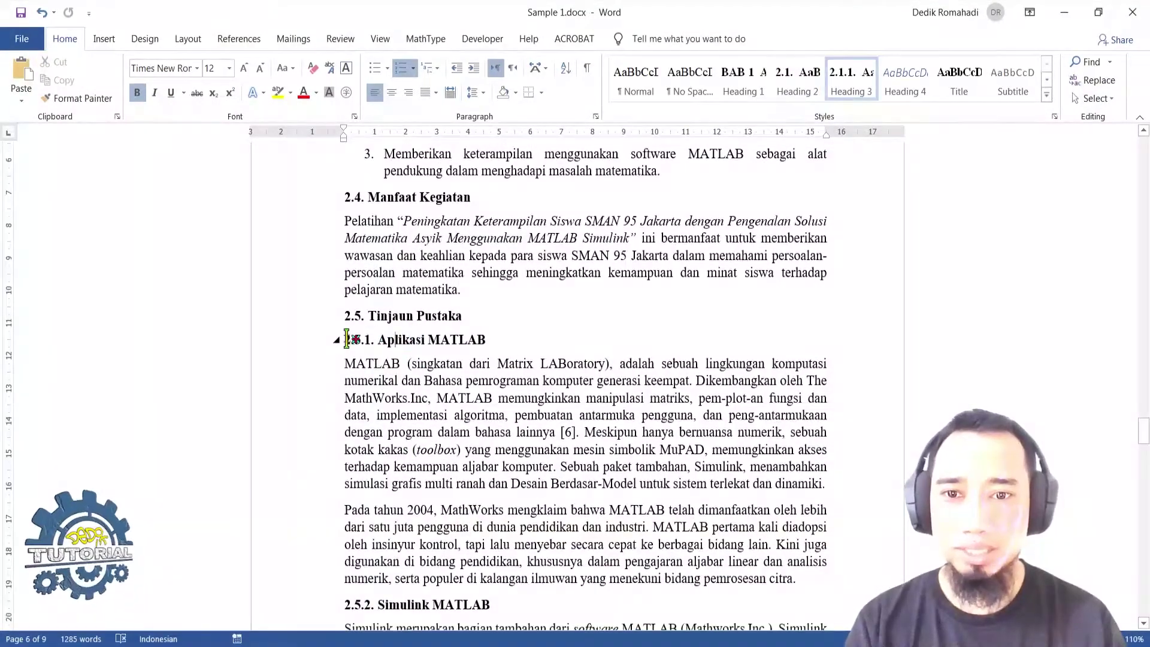
Step: Insert a custom table of contents below the DAFTAR ISI title, with right-aligned page numbers, a dotted tab leader and 3 levels
{"action": "scroll", "coordinate": [549, 308], "scroll_direction": "up", "scroll_amount": 8}
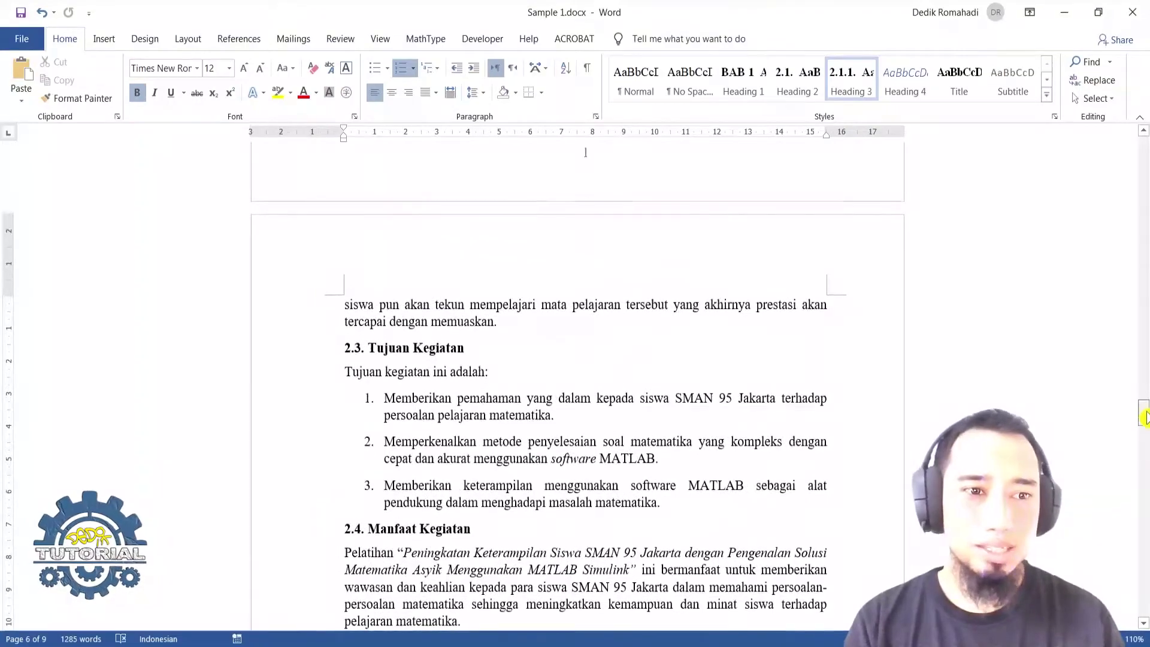
{"action": "mouse_move", "coordinate": [1145, 407]}
{"action": "left_mouse_down"}
{"action": "mouse_move", "coordinate": [1146, 198]}
{"action": "mouse_move", "coordinate": [1146, 209]}
{"action": "left_mouse_up"}
{"action": "scroll", "coordinate": [737, 398], "scroll_direction": "down", "scroll_amount": 20}
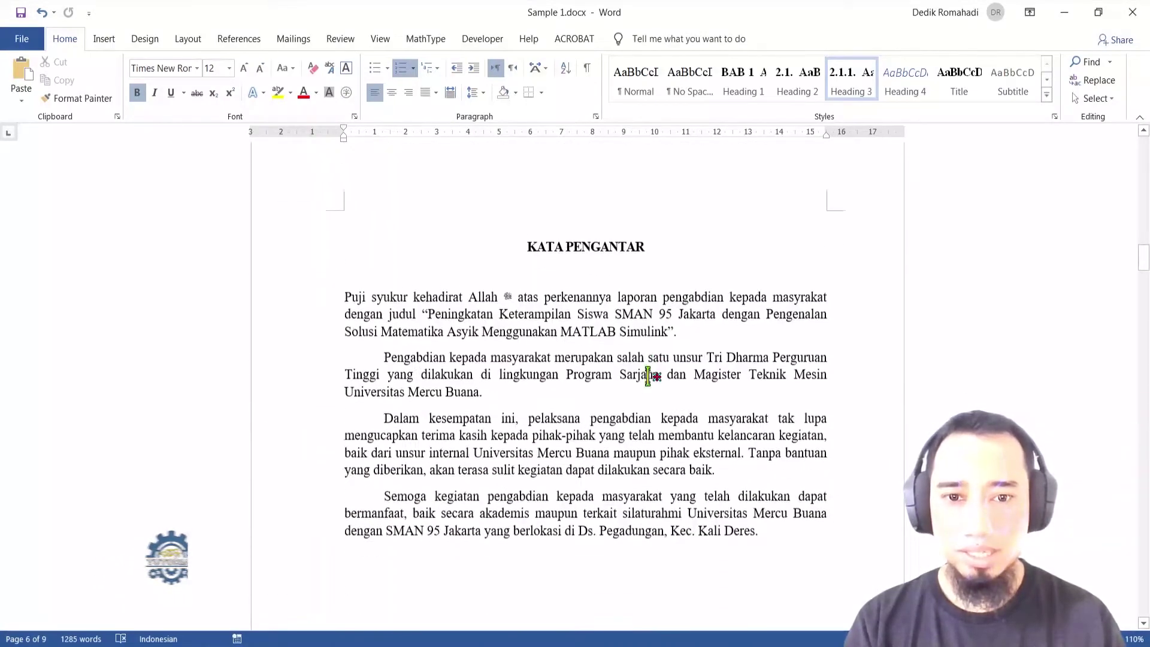
{"action": "scroll", "coordinate": [621, 335], "scroll_direction": "down", "scroll_amount": 8}
{"action": "left_click", "coordinate": [574, 272]}
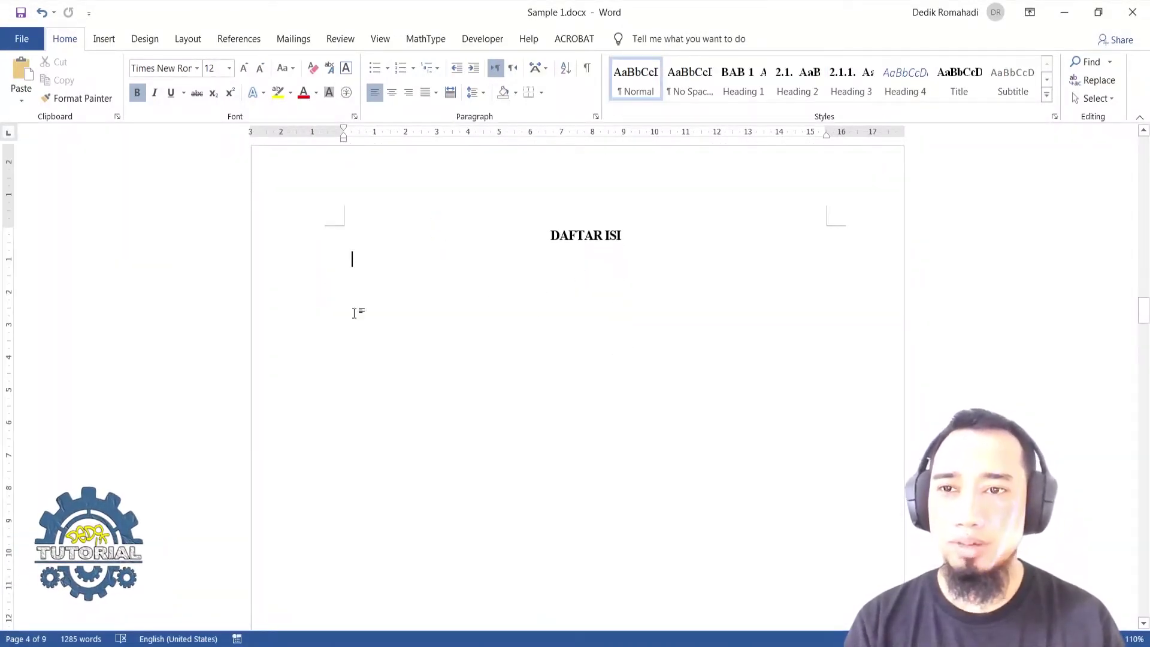
{"action": "left_click", "coordinate": [249, 40]}
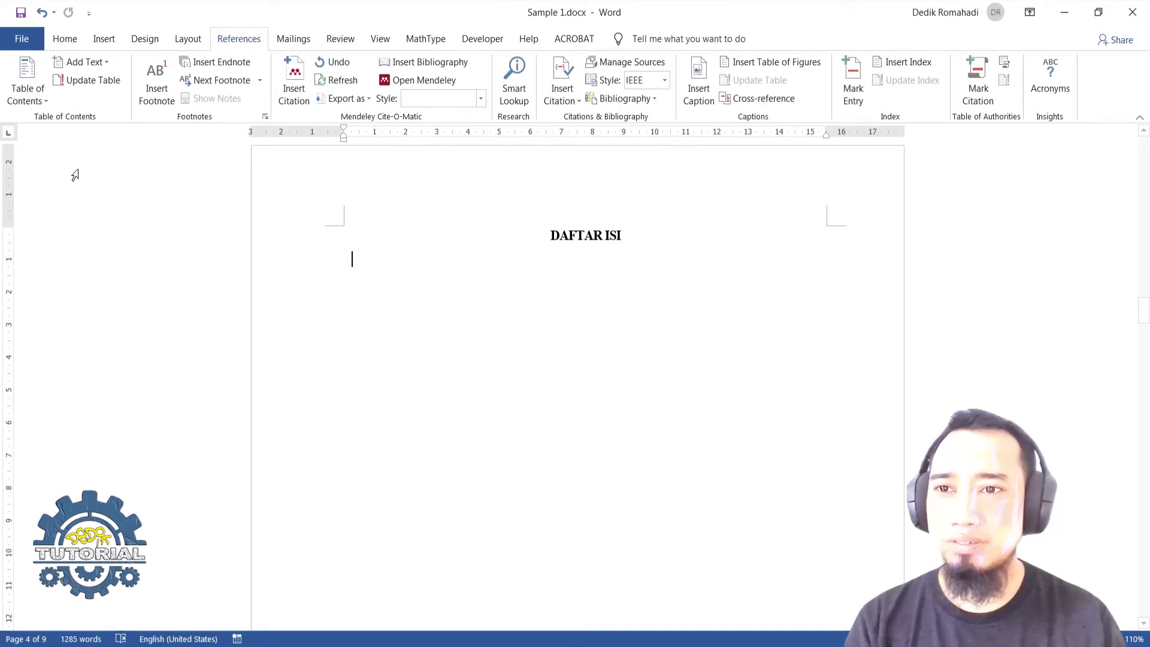
{"action": "left_click", "coordinate": [45, 108]}
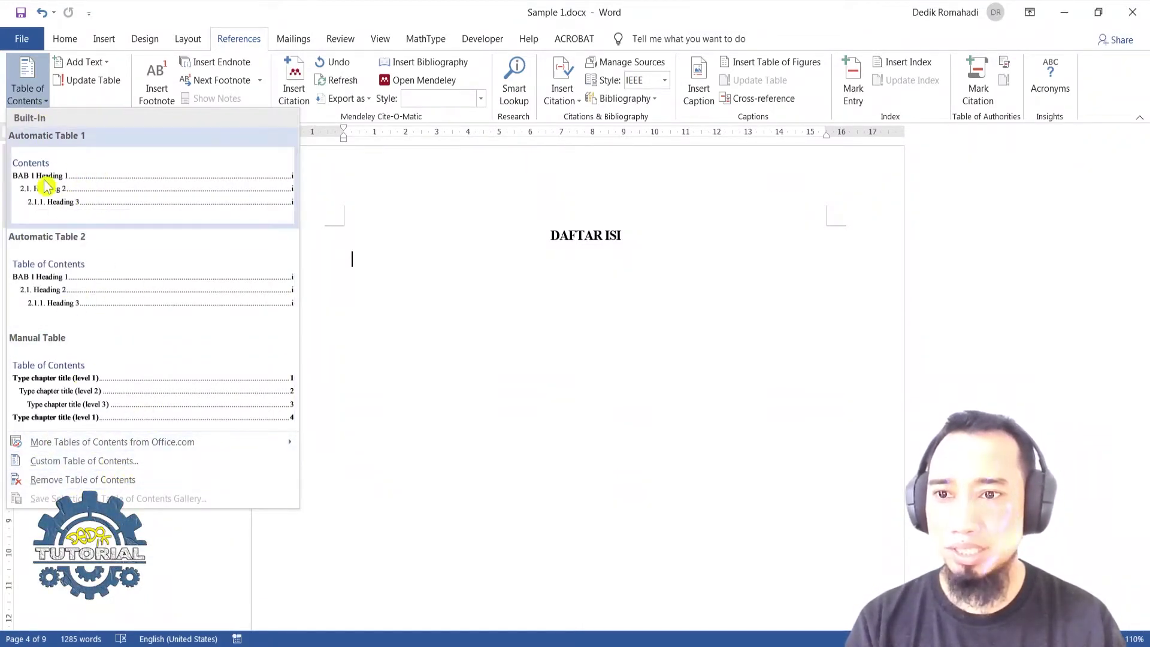
{"action": "left_click", "coordinate": [80, 462]}
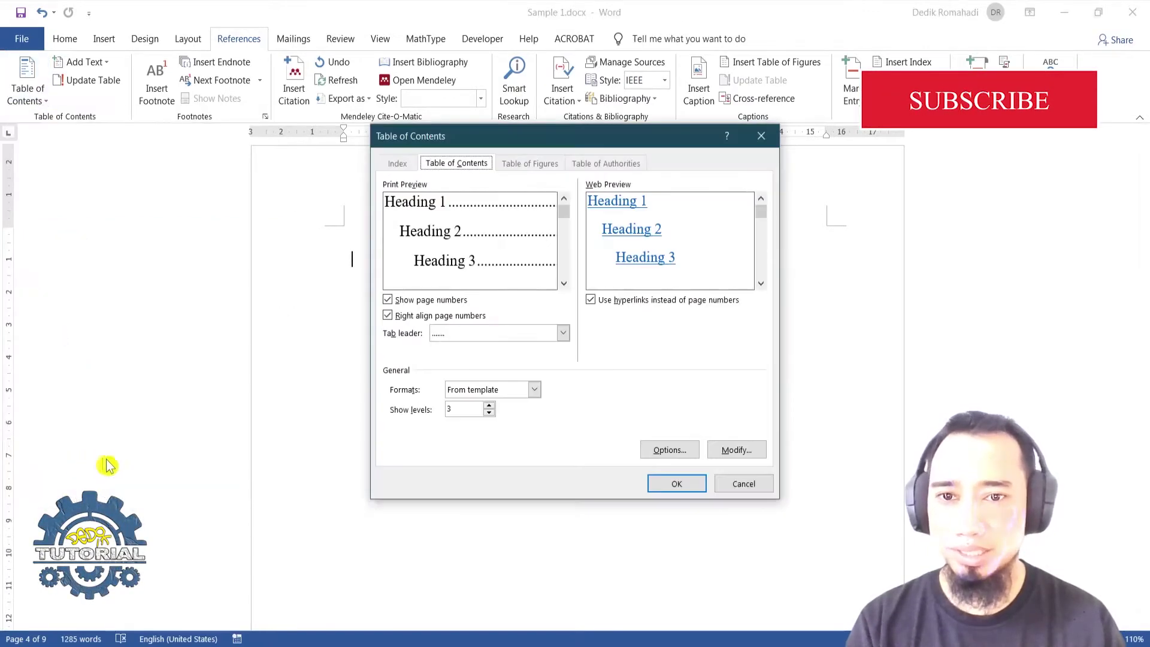
{"action": "left_click_drag", "start_coordinate": [530, 147], "coordinate": [549, 173]}
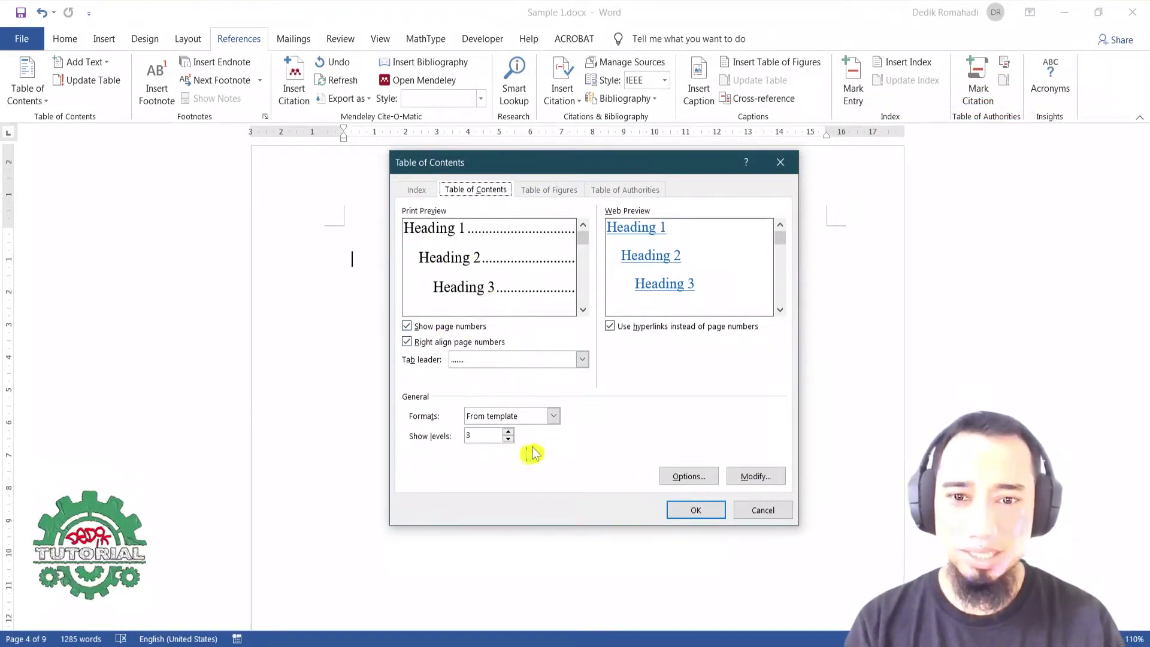
{"action": "left_click", "coordinate": [582, 359]}
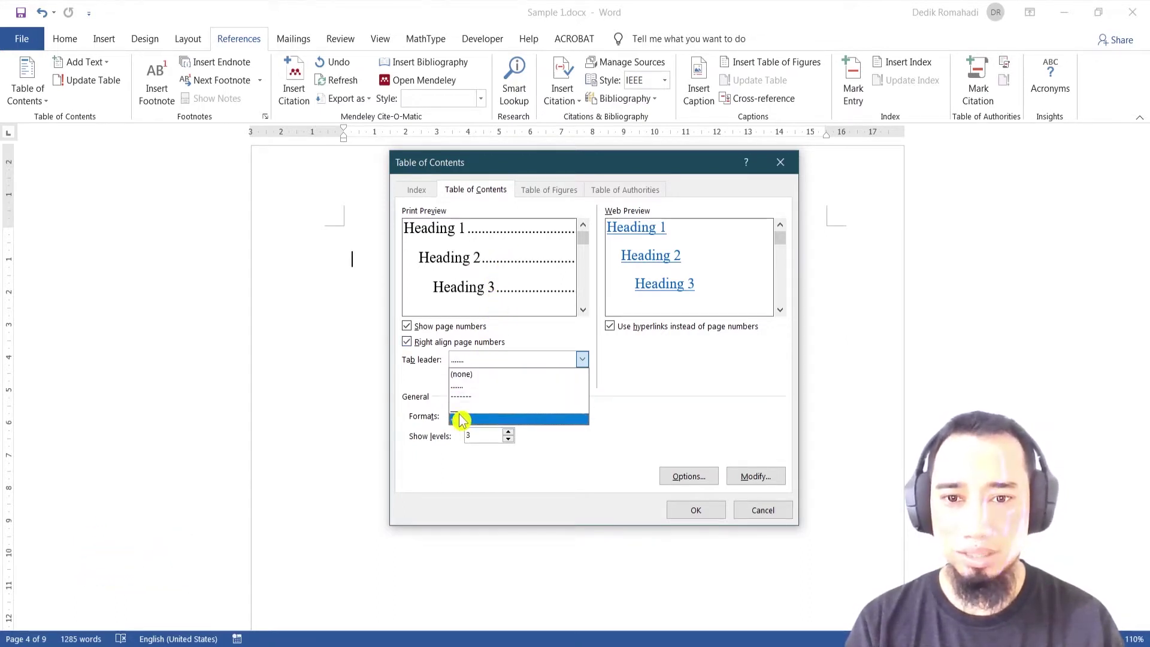
{"action": "left_click", "coordinate": [659, 411]}
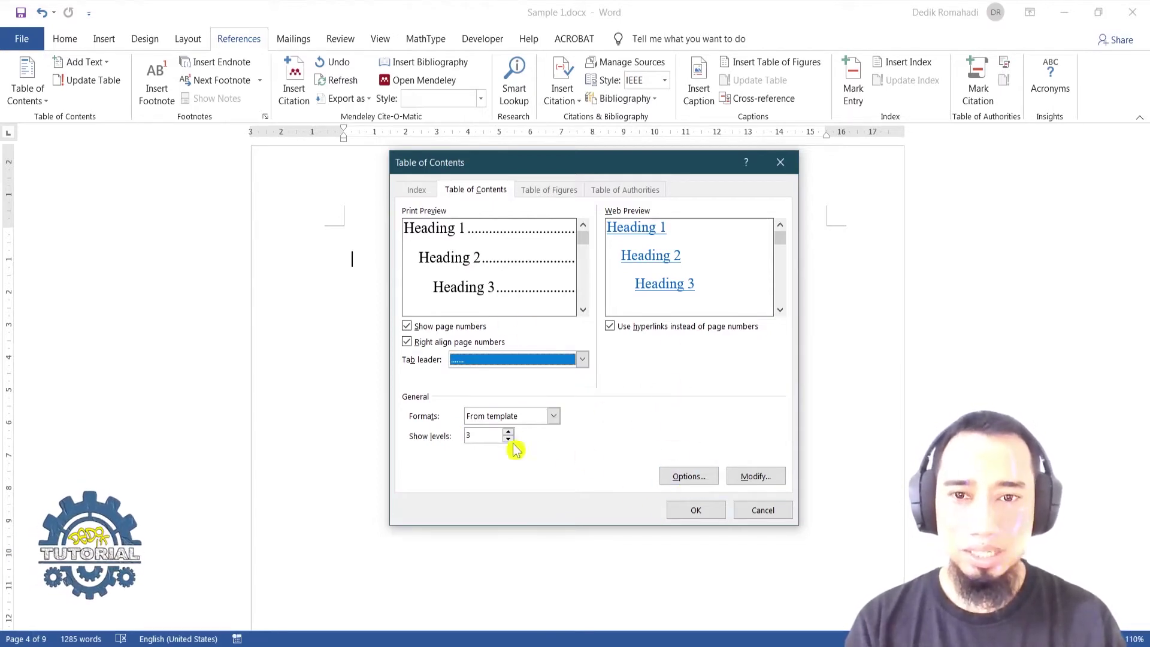
{"action": "left_click", "coordinate": [689, 510]}
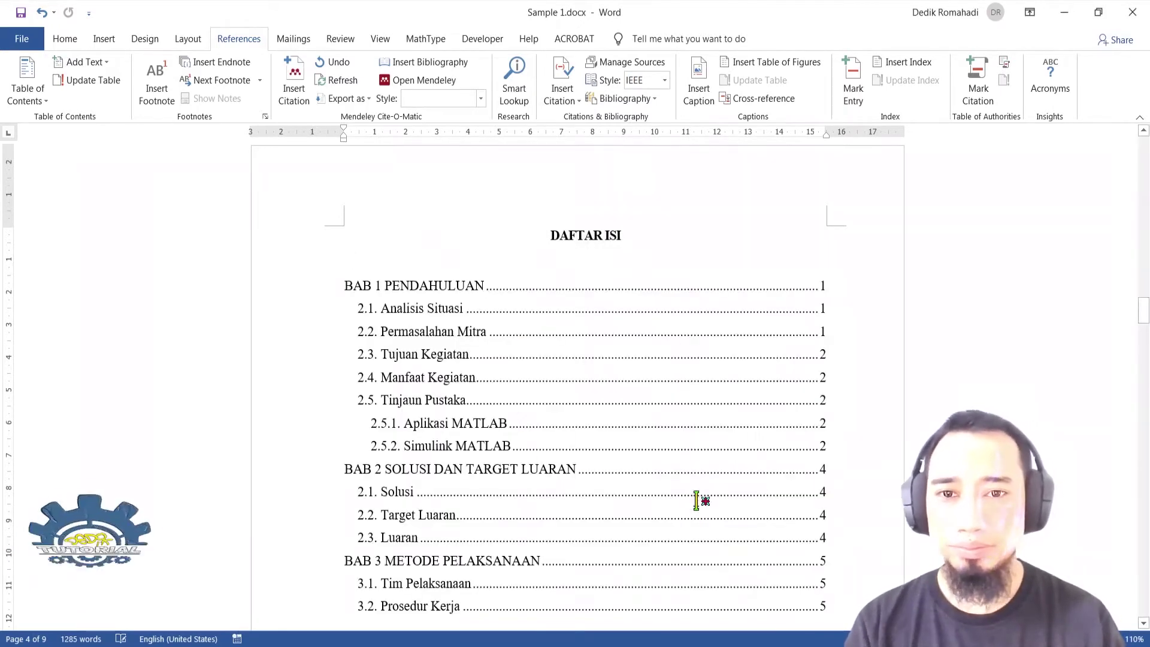
Step: Examine the chapter and subheading entries in the new table of contents, checking their numbering and page numbers
{"action": "scroll", "coordinate": [575, 403], "scroll_direction": "down", "scroll_amount": 3}
{"action": "scroll", "coordinate": [594, 449], "scroll_direction": "up", "scroll_amount": 1}
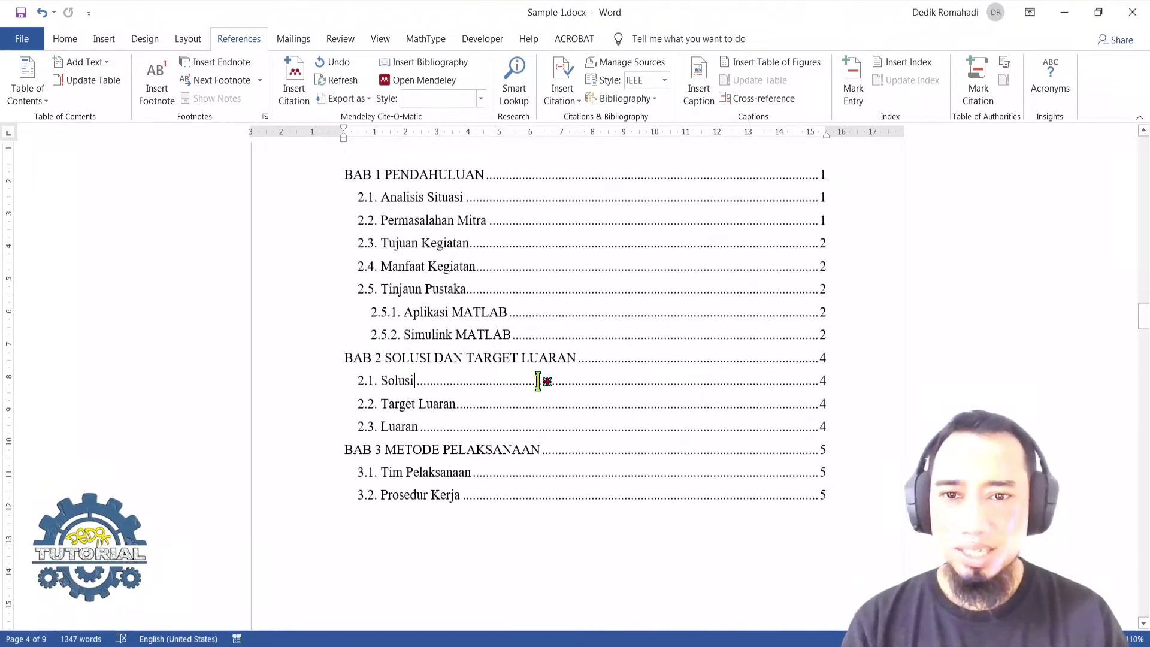
{"action": "scroll", "coordinate": [521, 383], "scroll_direction": "up", "scroll_amount": 3}
{"action": "scroll", "coordinate": [504, 390], "scroll_direction": "down", "scroll_amount": 2}
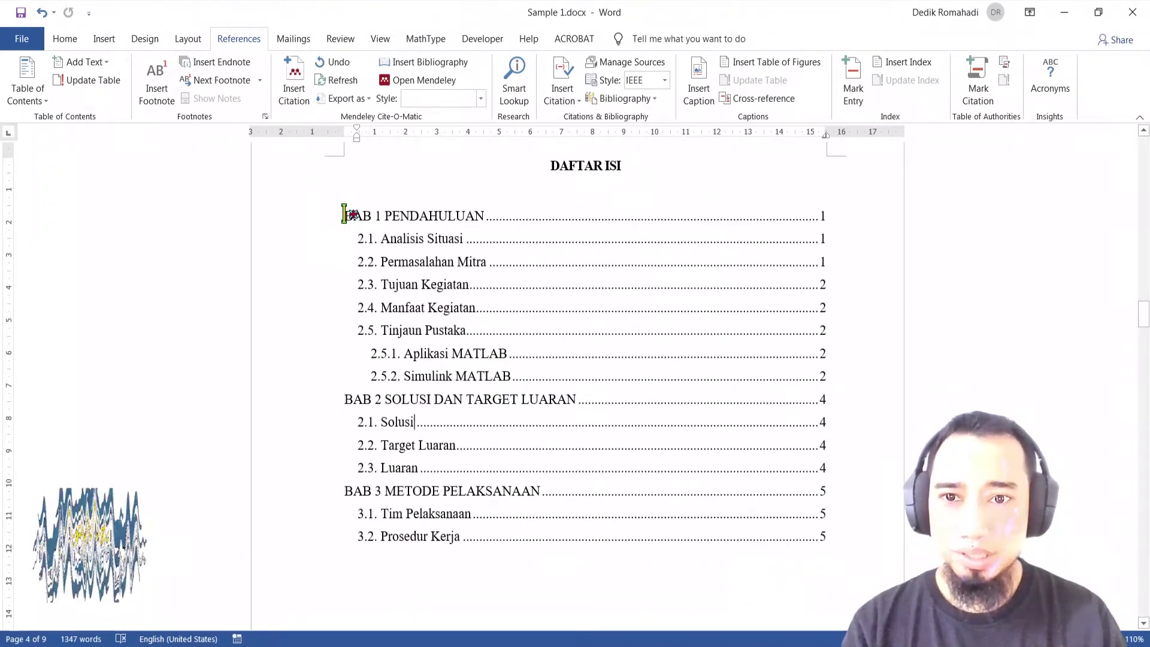
{"action": "left_click", "coordinate": [345, 215]}
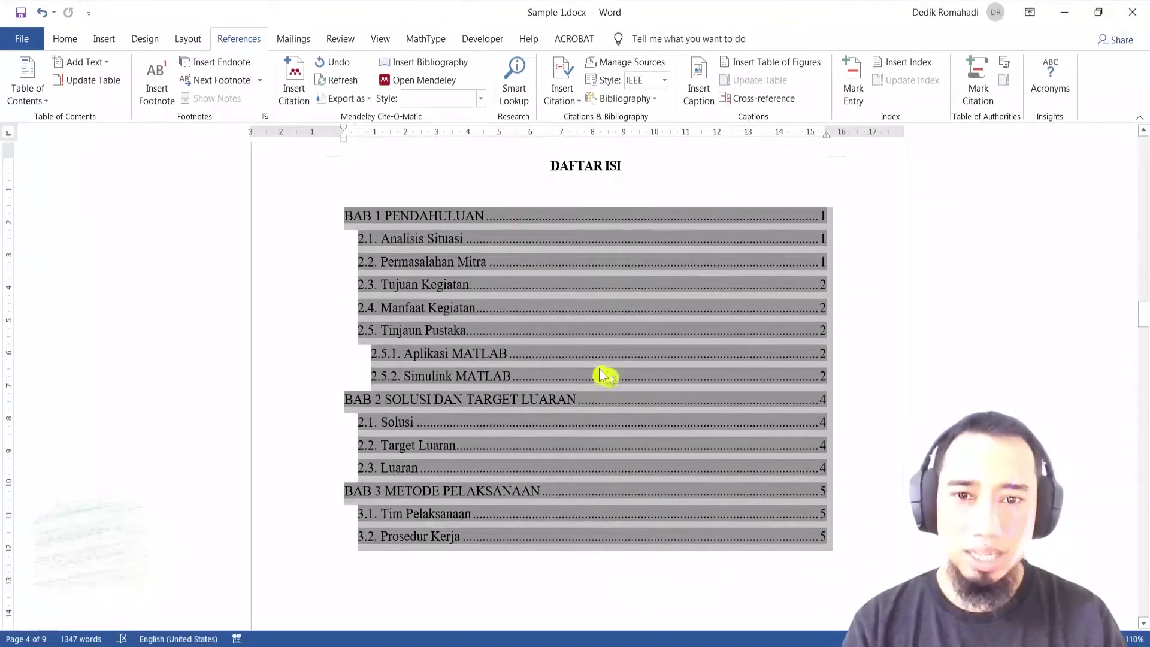
{"action": "left_click", "coordinate": [458, 339]}
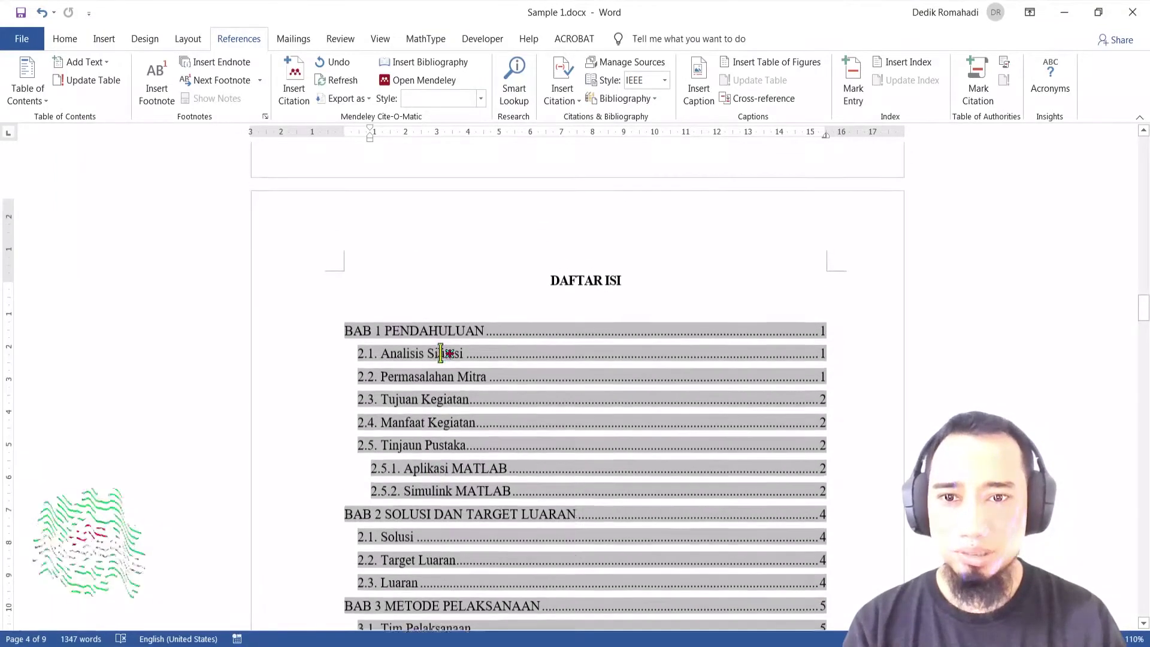
Step: Place the cursor in the table of contents and inspect the Normal style's font settings without changing them
{"action": "left_click", "coordinate": [65, 39]}
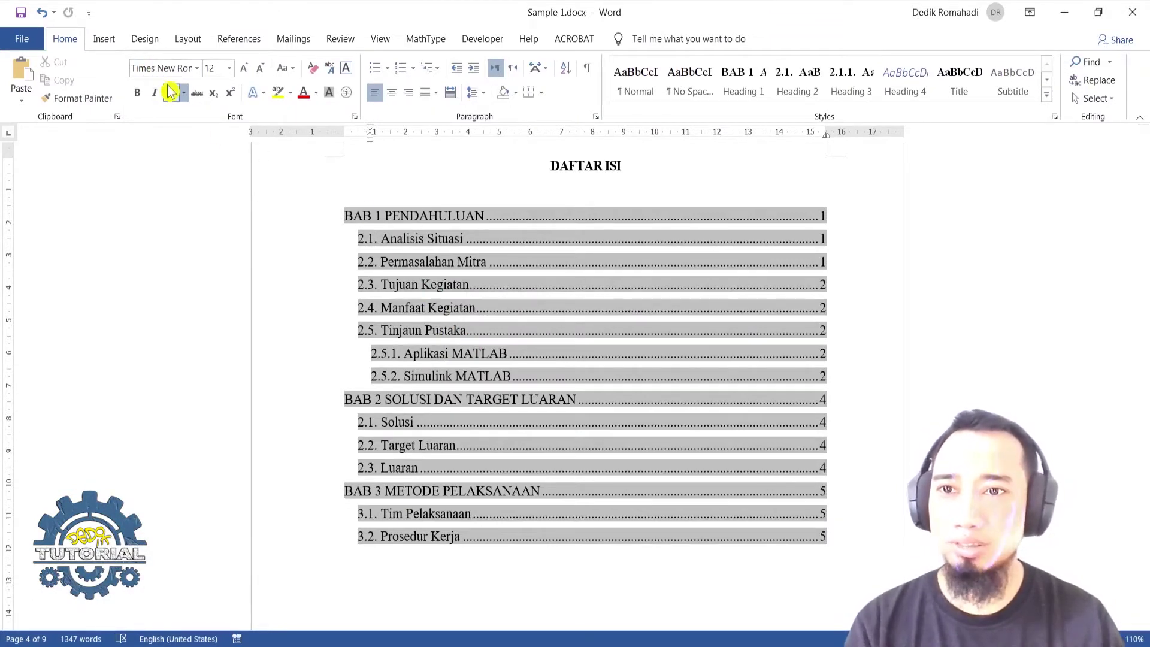
{"action": "left_click", "coordinate": [450, 310]}
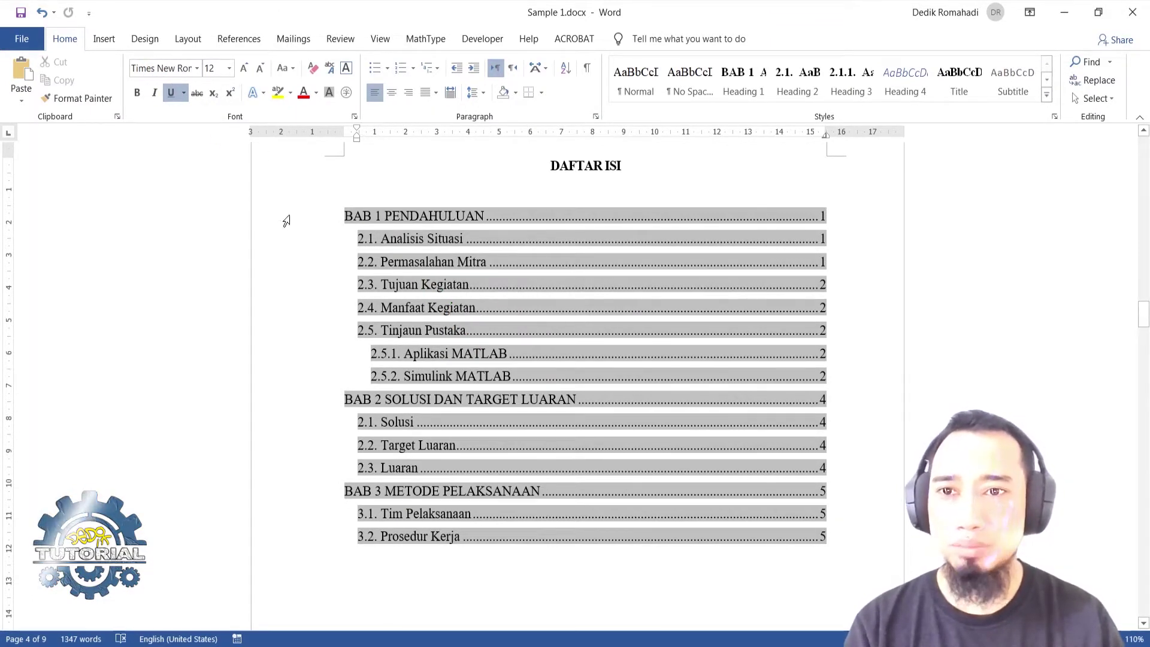
{"action": "left_click", "coordinate": [480, 330]}
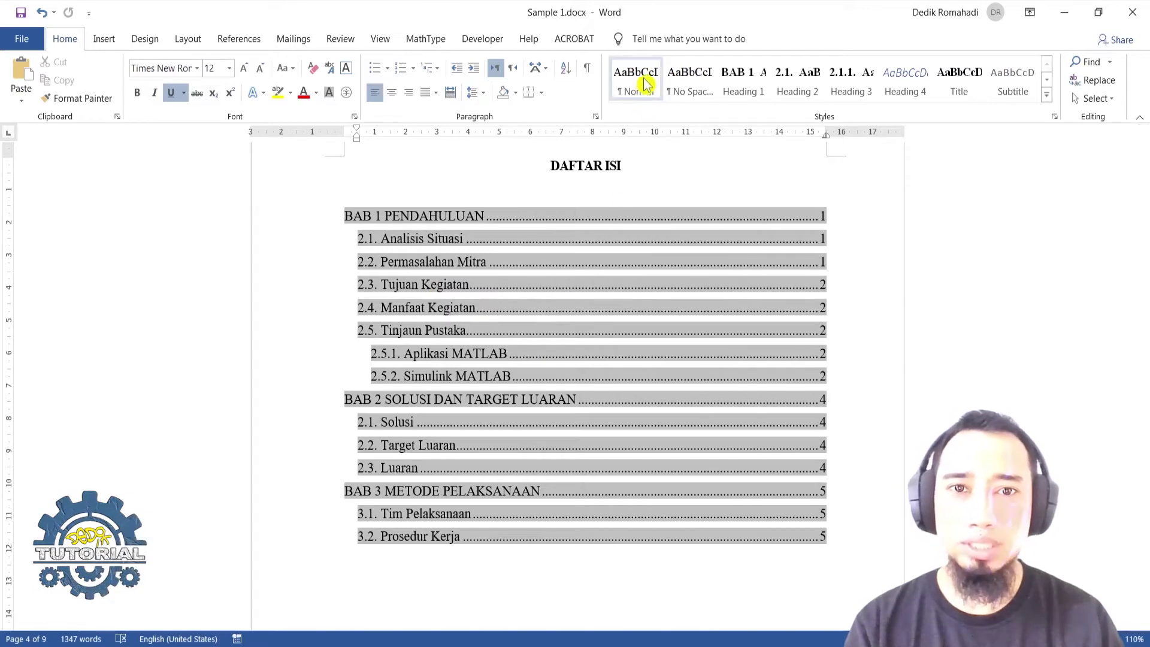
{"action": "right_click", "coordinate": [643, 77]}
{"action": "left_click", "coordinate": [689, 105]}
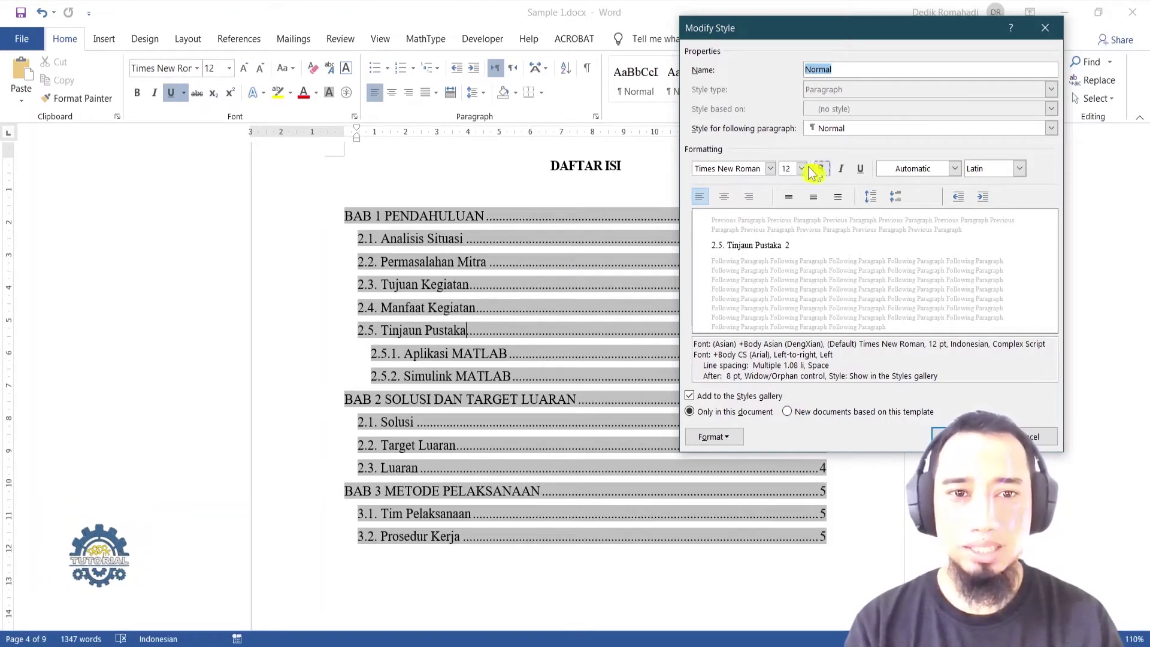
{"action": "key", "text": "Return"}
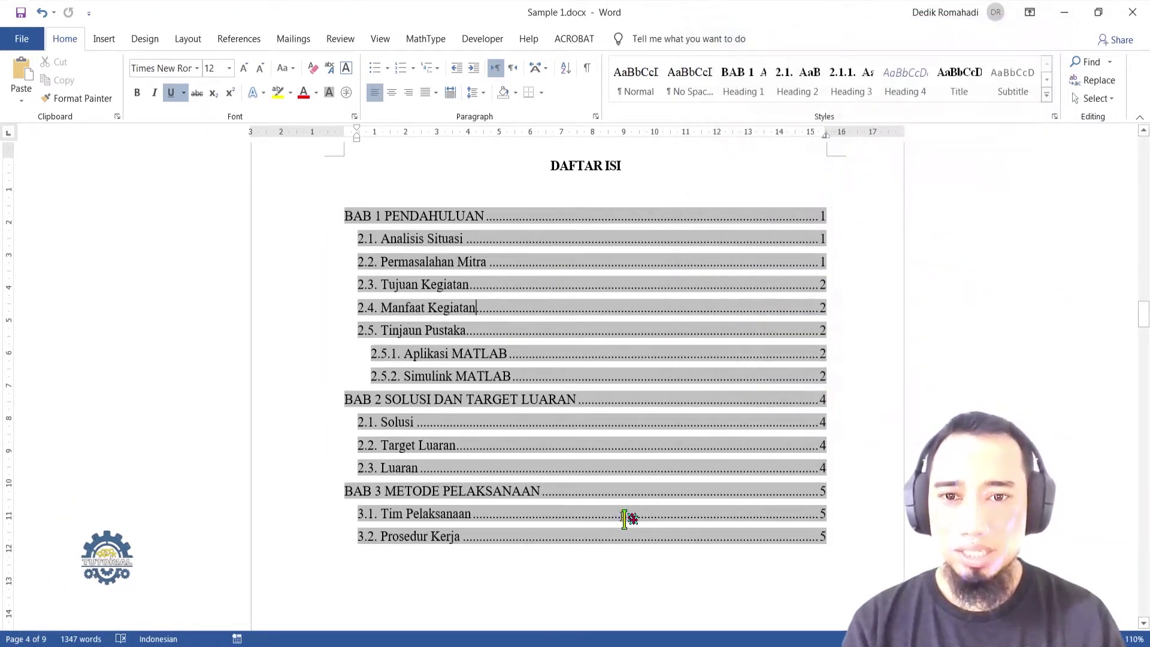
Step: Look over the table of contents, then move on to the chapter 1 text to check its subheading numbering
{"action": "left_click", "coordinate": [652, 579]}
{"action": "left_click", "coordinate": [842, 394]}
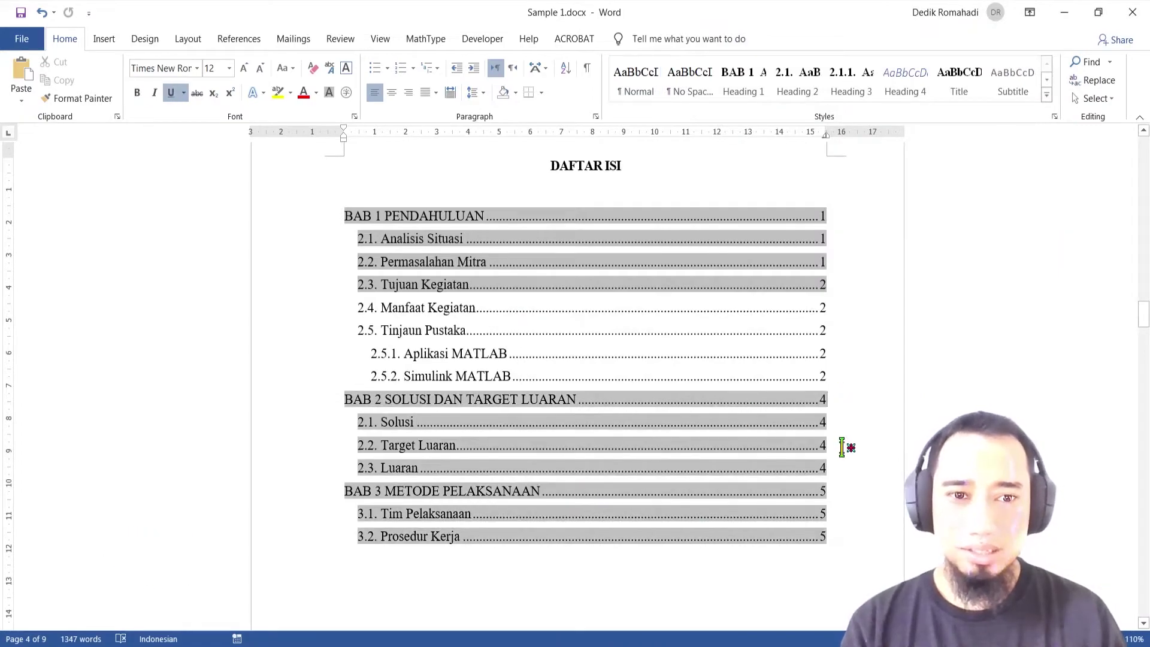
{"action": "scroll", "coordinate": [848, 444], "scroll_direction": "down", "scroll_amount": 3}
{"action": "scroll", "coordinate": [813, 429], "scroll_direction": "up", "scroll_amount": 3}
{"action": "scroll", "coordinate": [428, 366], "scroll_direction": "down", "scroll_amount": 10}
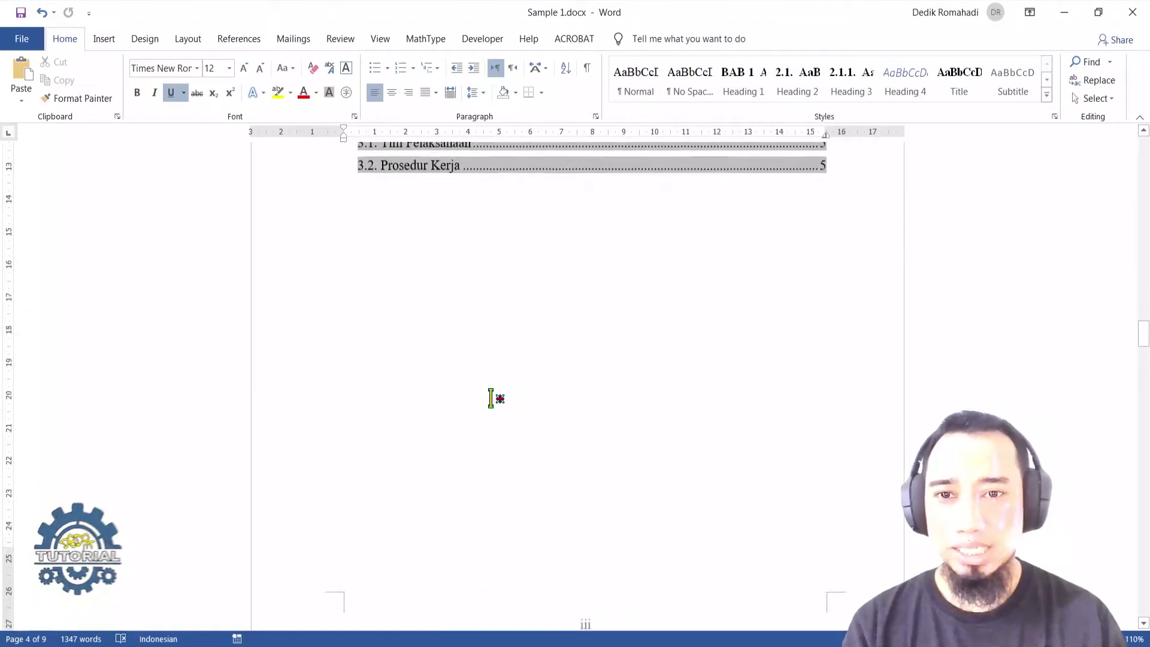
{"action": "scroll", "coordinate": [493, 396], "scroll_direction": "down", "scroll_amount": 10}
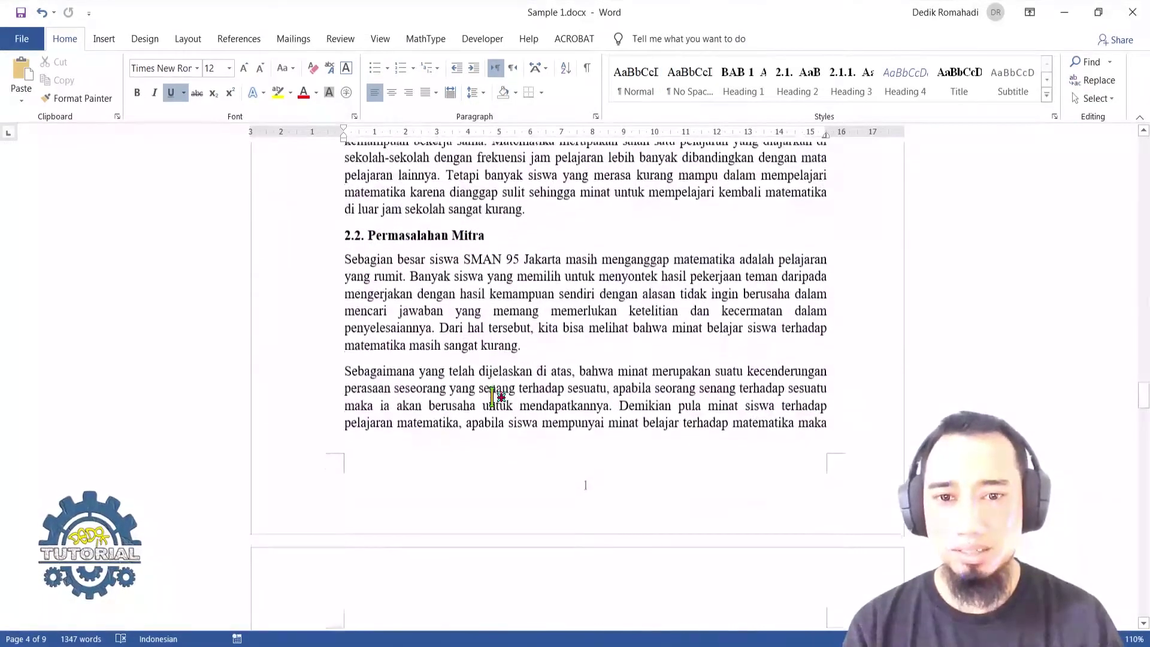
Step: Review the abstract, the preface and the DAFTAR ISI page to compare the front-matter headings with the table of contents
{"action": "scroll", "coordinate": [499, 394], "scroll_direction": "up", "scroll_amount": 9}
{"action": "scroll", "coordinate": [501, 391], "scroll_direction": "up", "scroll_amount": 20}
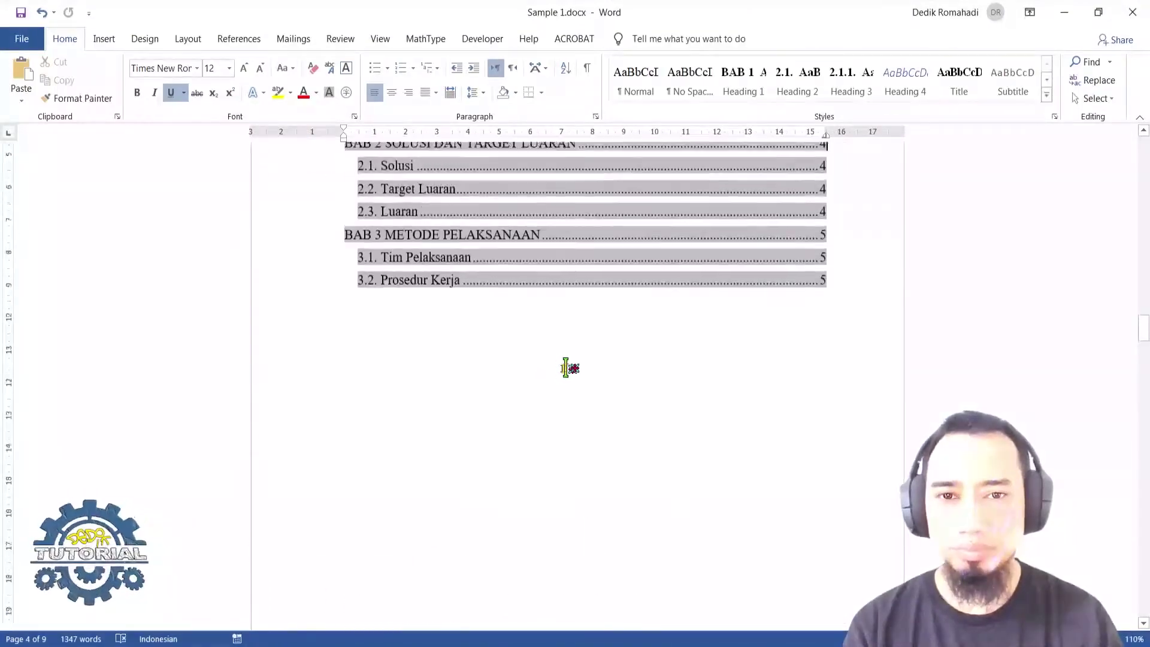
{"action": "scroll", "coordinate": [571, 368], "scroll_direction": "up", "scroll_amount": 20}
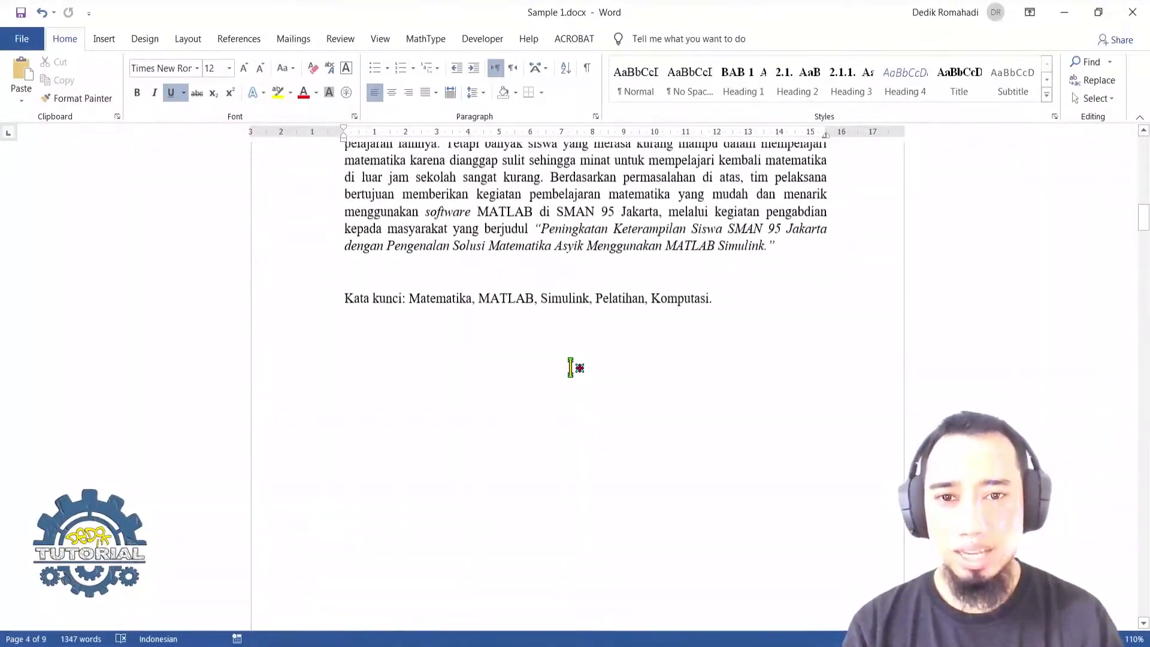
{"action": "scroll", "coordinate": [575, 364], "scroll_direction": "down", "scroll_amount": 20}
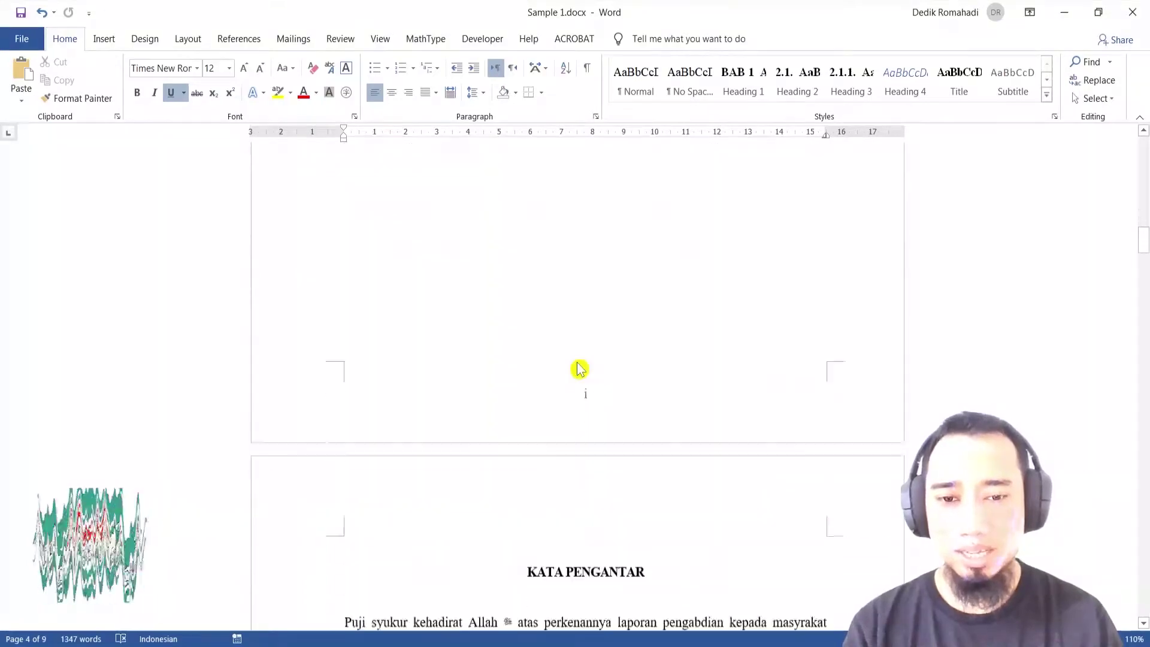
{"action": "scroll", "coordinate": [578, 363], "scroll_direction": "down", "scroll_amount": 10}
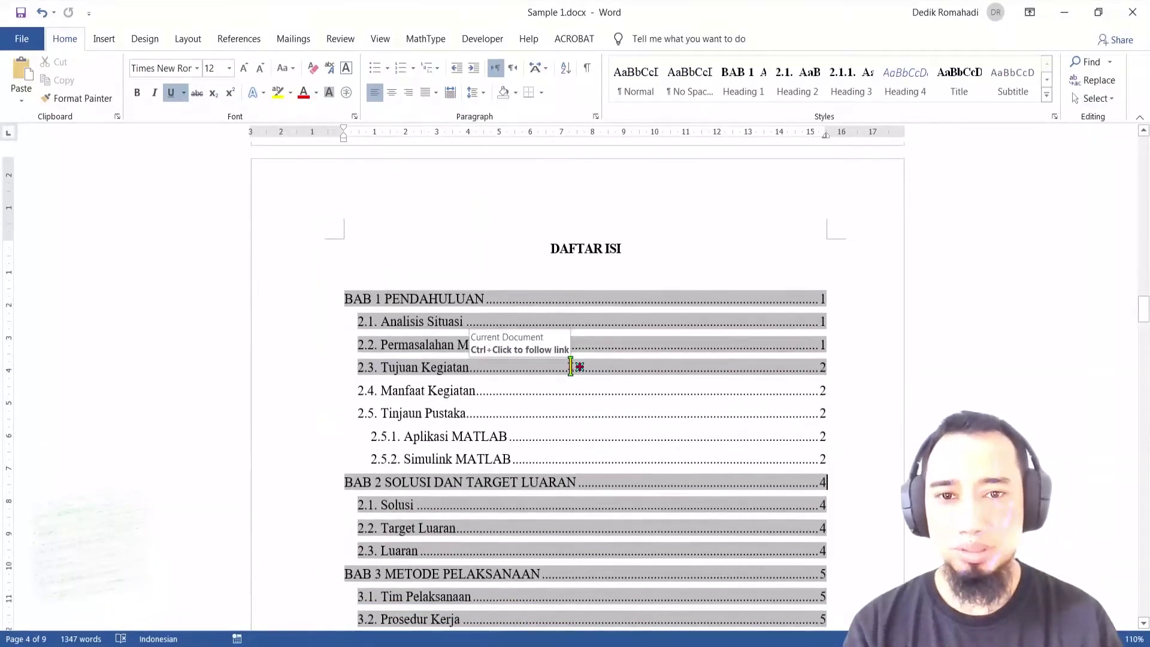
{"action": "scroll", "coordinate": [596, 352], "scroll_direction": "up", "scroll_amount": 1}
{"action": "scroll", "coordinate": [487, 279], "scroll_direction": "up", "scroll_amount": 1}
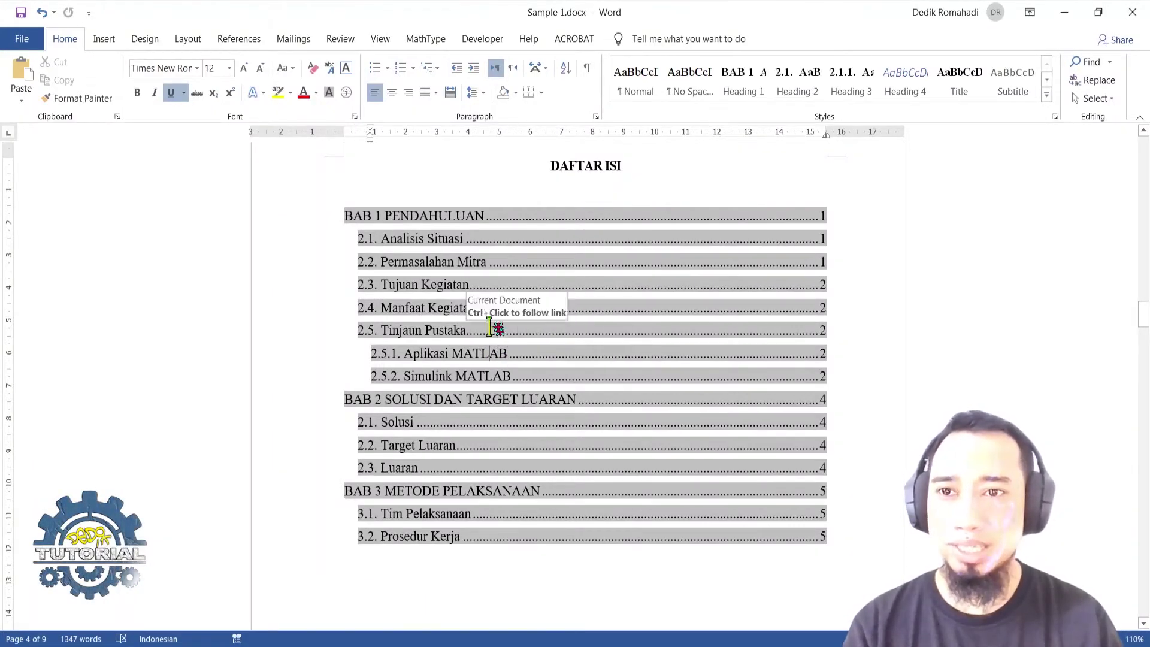
Step: Open the custom table of contents options for the DAFTAR ISI table, keeping the dialog clear of the settings behind it
{"action": "left_click", "coordinate": [247, 42]}
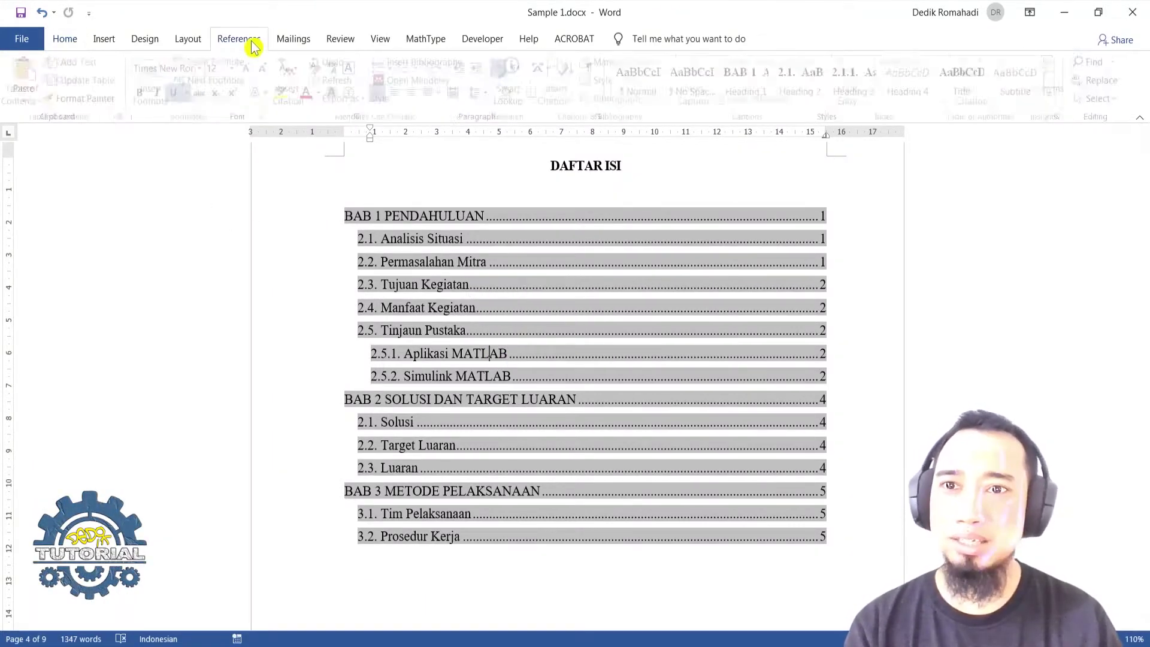
{"action": "left_click", "coordinate": [46, 107]}
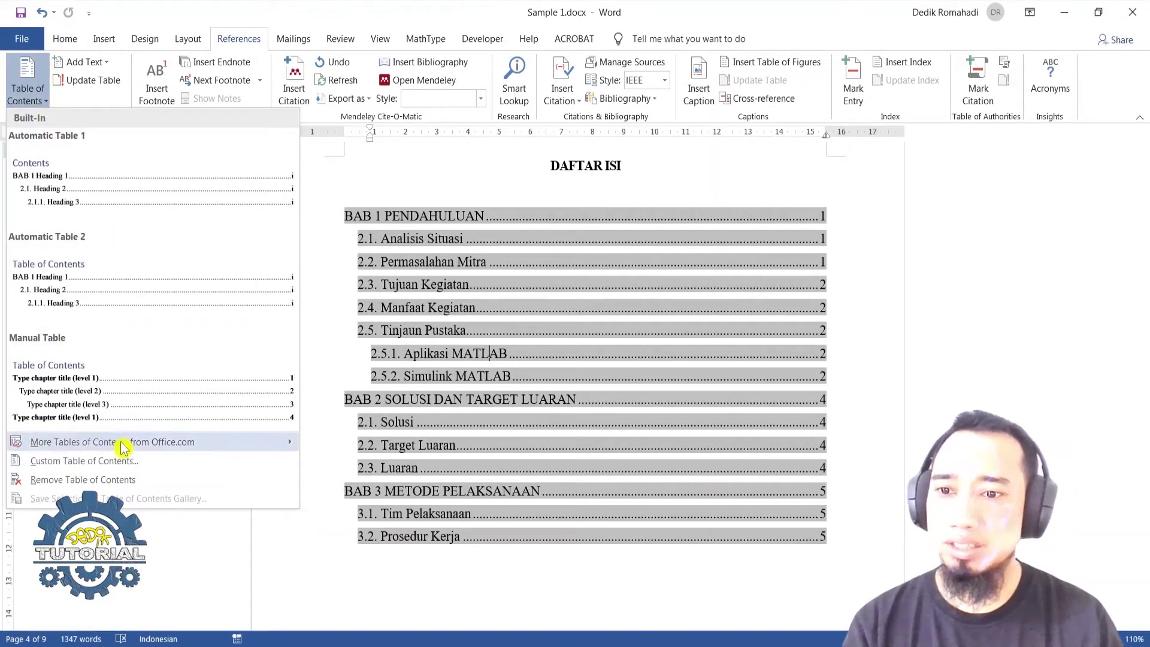
{"action": "left_click", "coordinate": [122, 462]}
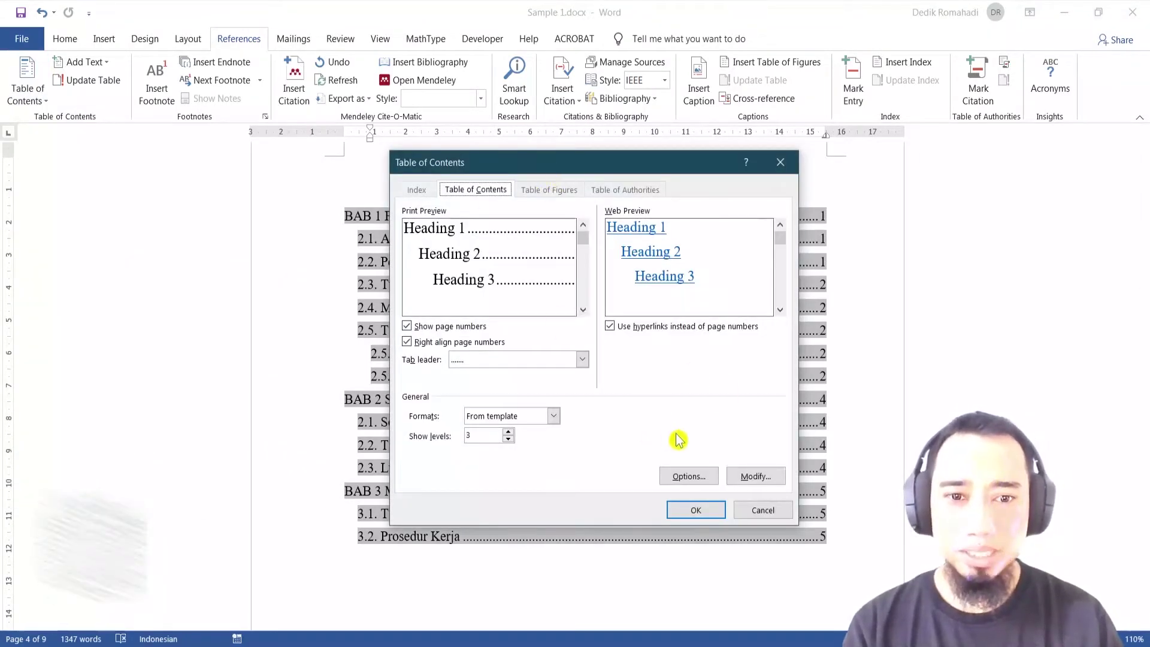
{"action": "left_click", "coordinate": [683, 479]}
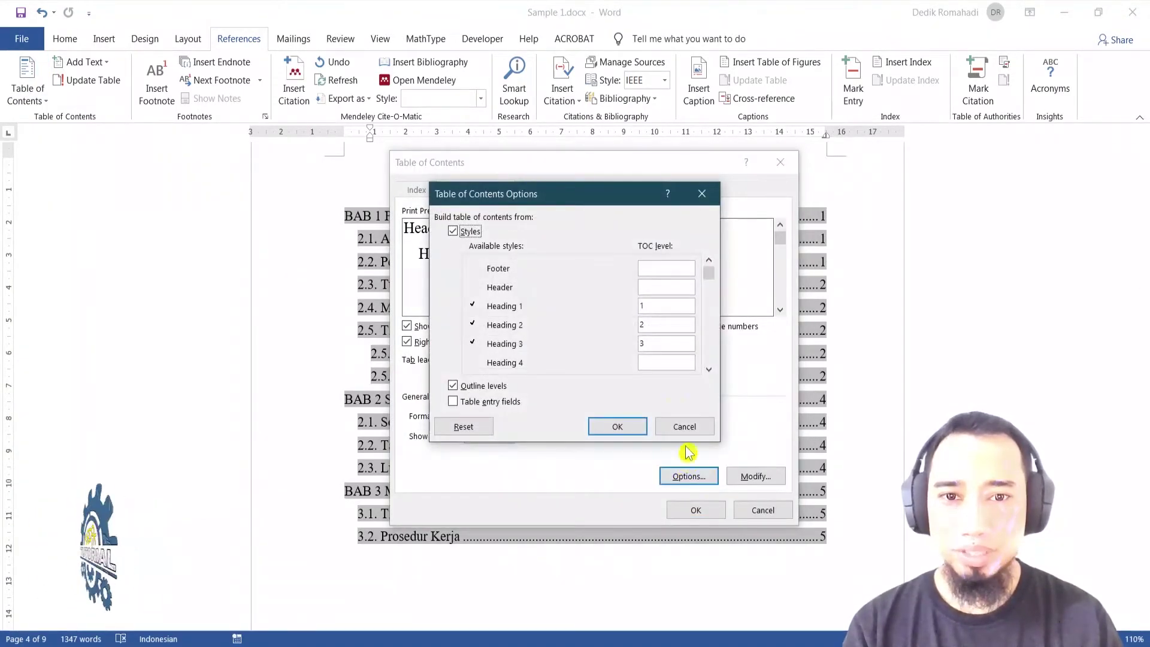
{"action": "left_click_drag", "start_coordinate": [537, 193], "coordinate": [774, 217]}
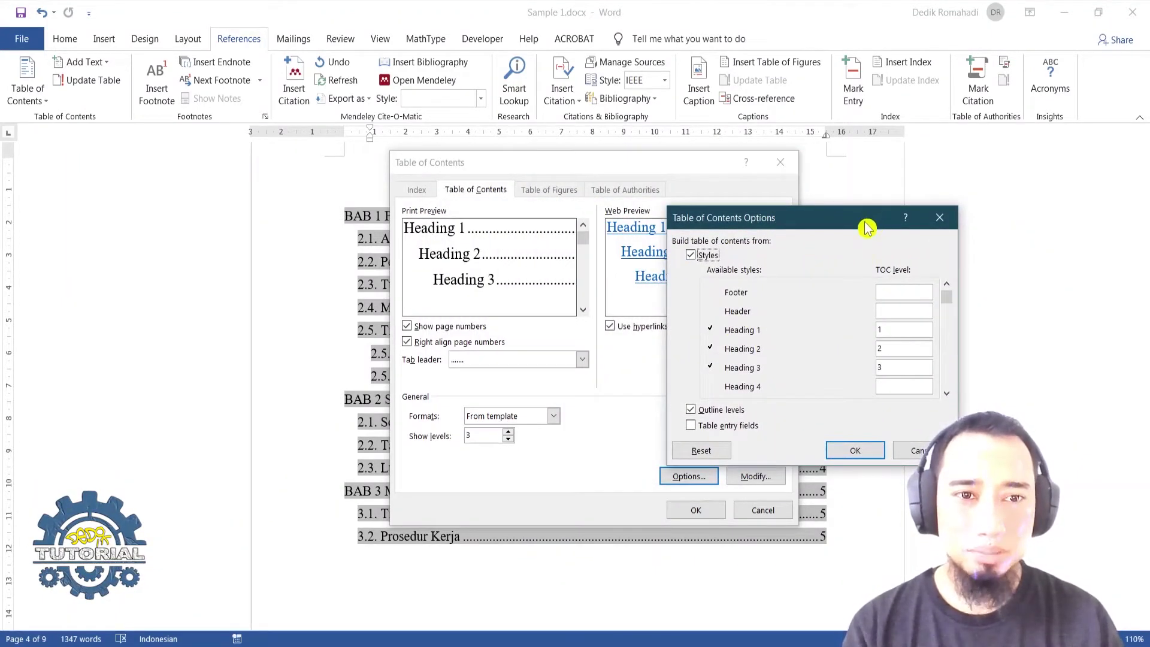
{"action": "left_click_drag", "start_coordinate": [870, 220], "coordinate": [855, 179]}
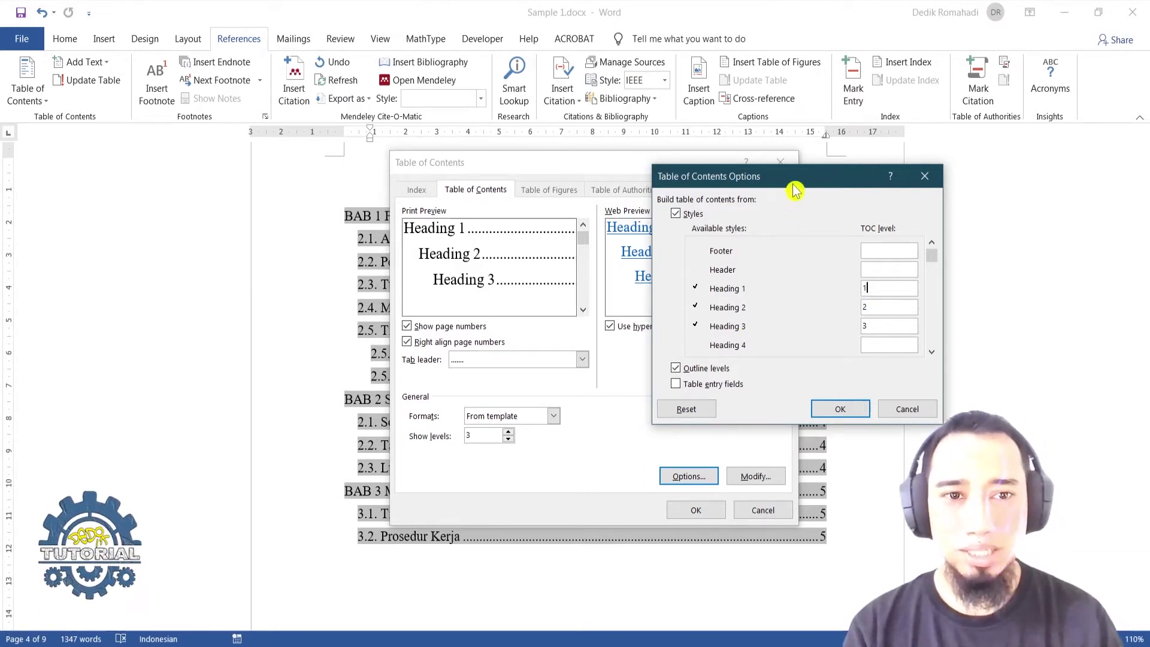
{"action": "left_click_drag", "start_coordinate": [795, 191], "coordinate": [798, 204]}
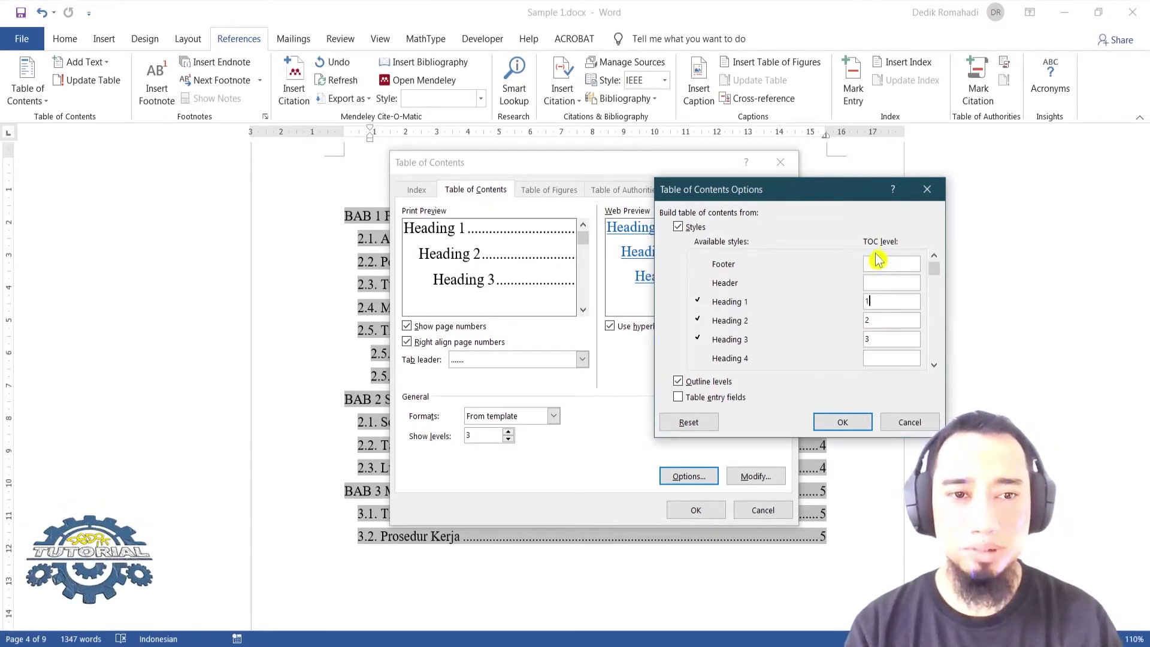
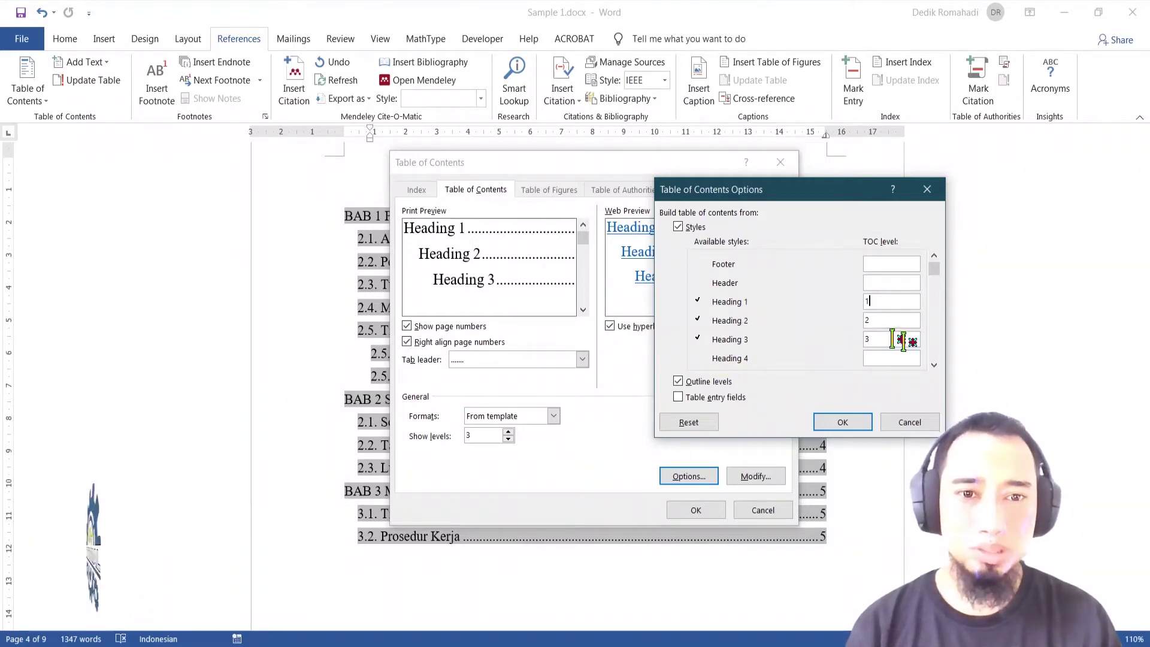
Step: Assign TOC level 1 to the Title style in the table of contents options
{"action": "left_click_drag", "start_coordinate": [934, 271], "coordinate": [939, 311]}
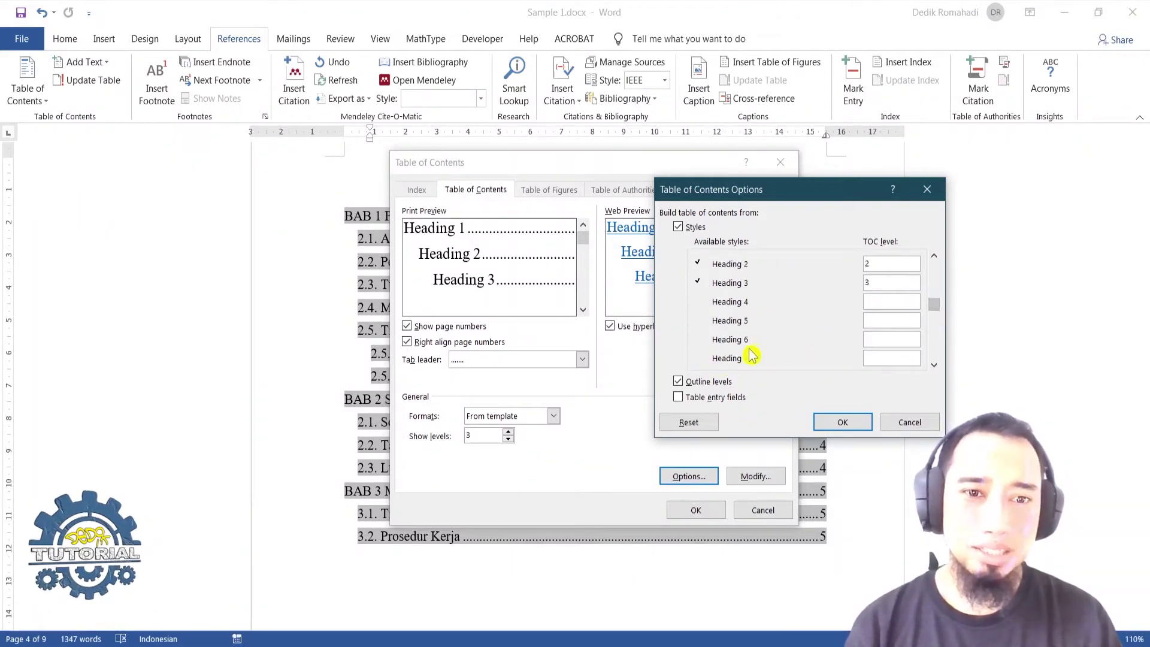
{"action": "scroll", "coordinate": [767, 330], "scroll_direction": "down", "scroll_amount": 2}
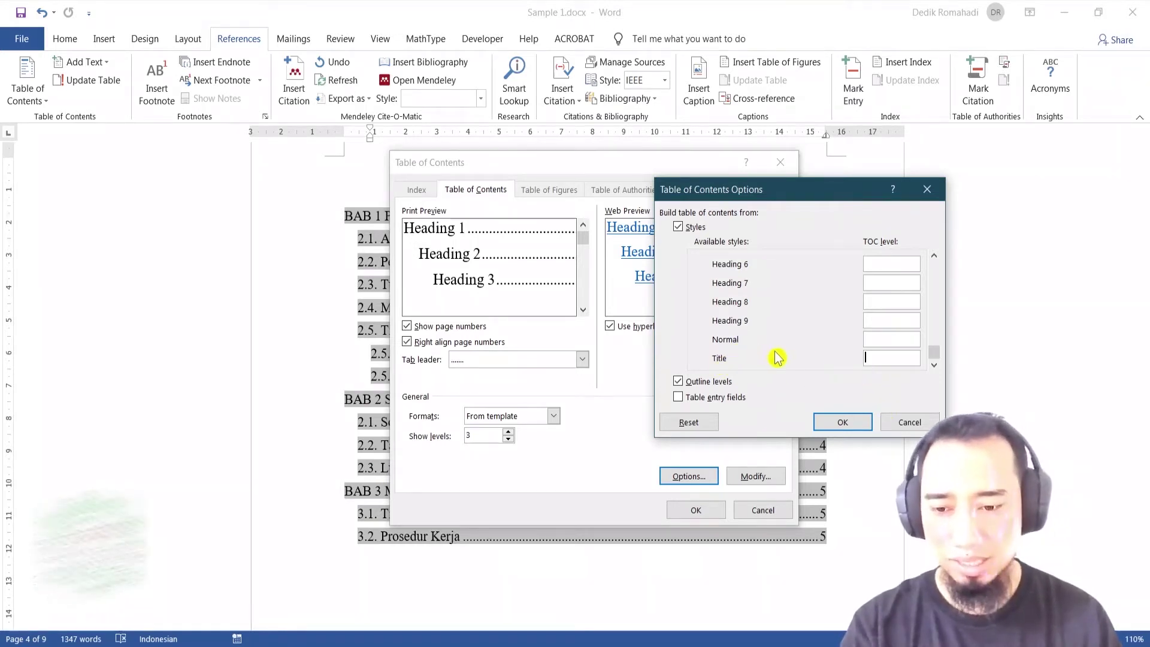
{"action": "type", "text": "1"}
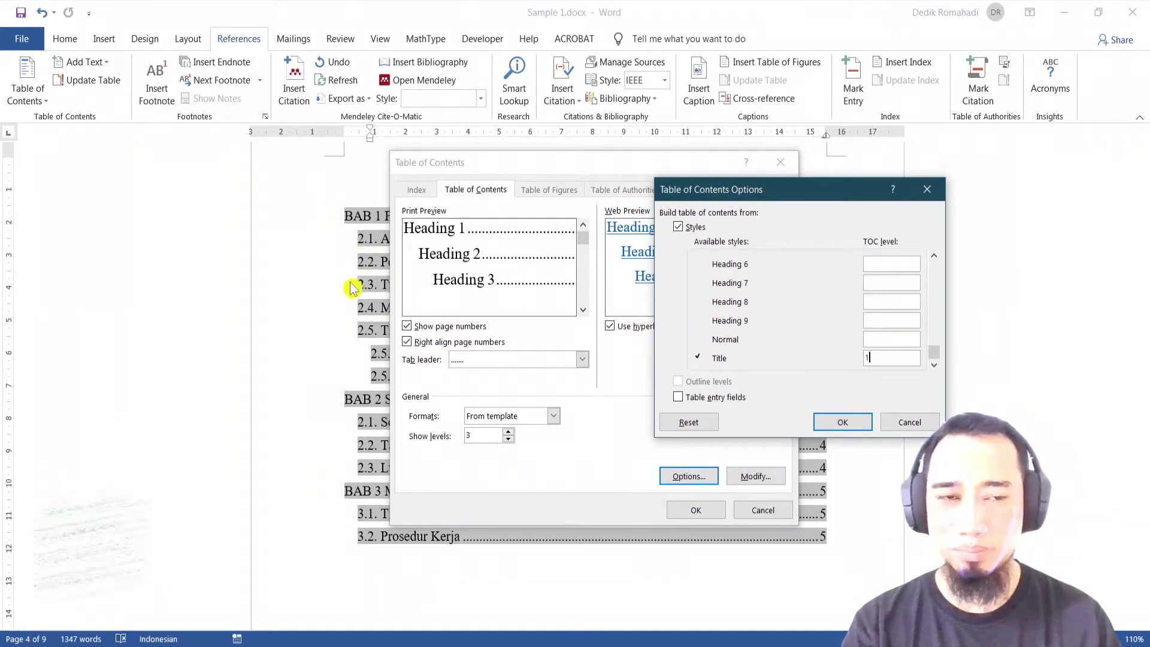
{"action": "left_click_drag", "start_coordinate": [875, 360], "coordinate": [837, 347]}
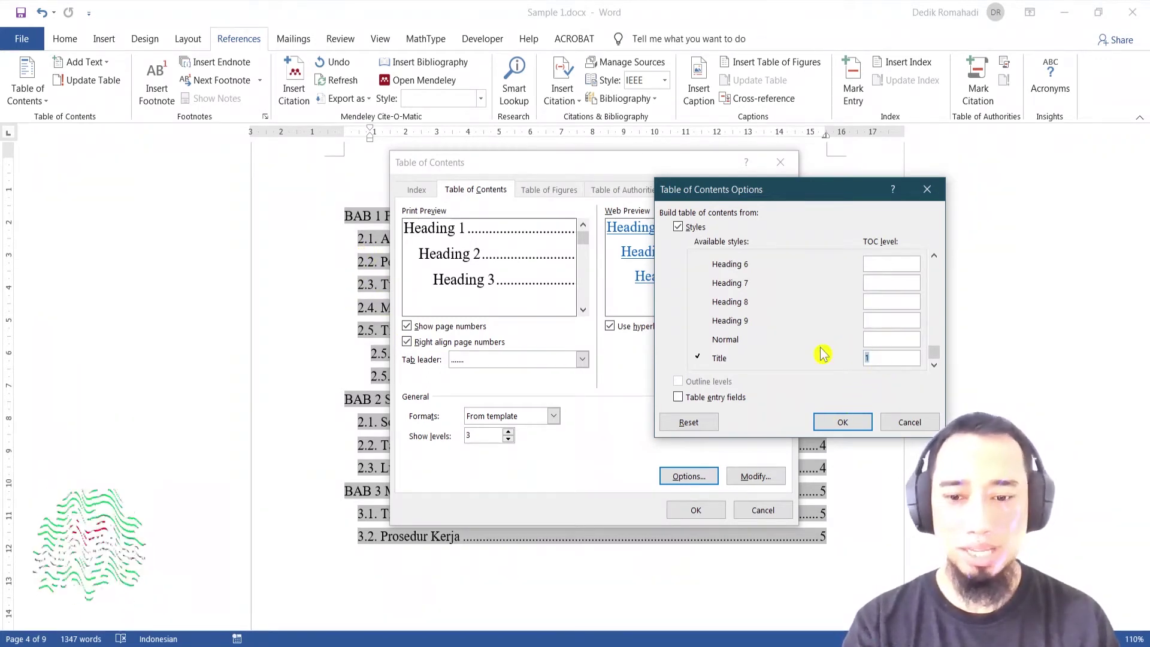
{"action": "type", "text": "2"}
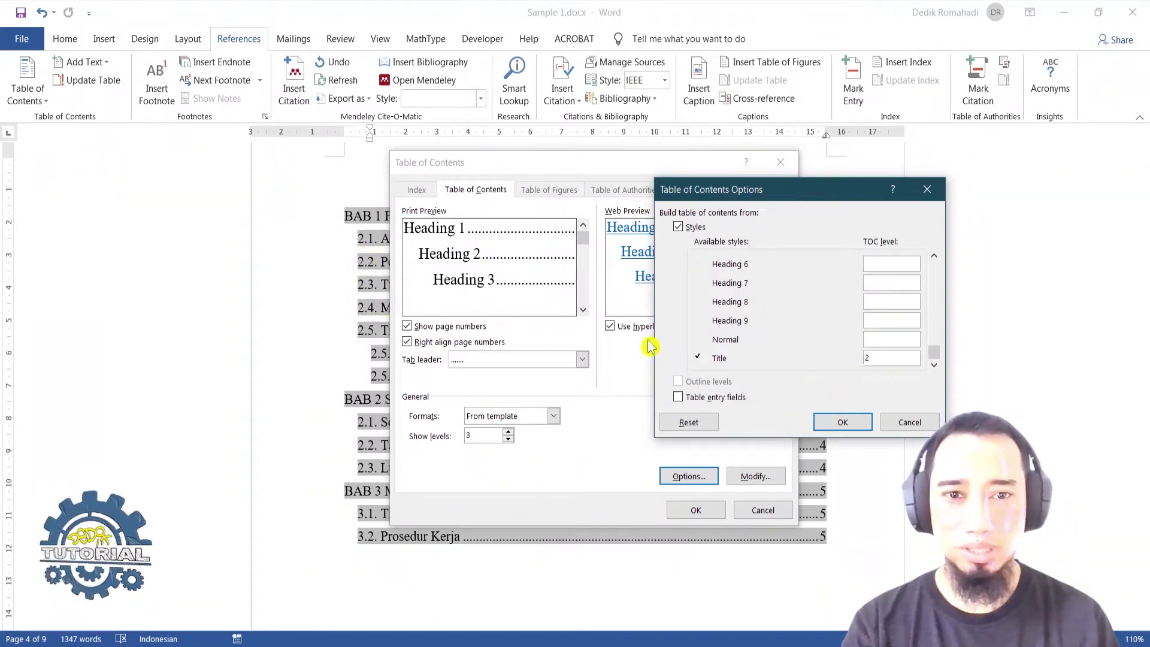
{"action": "left_click_drag", "start_coordinate": [889, 363], "coordinate": [813, 346]}
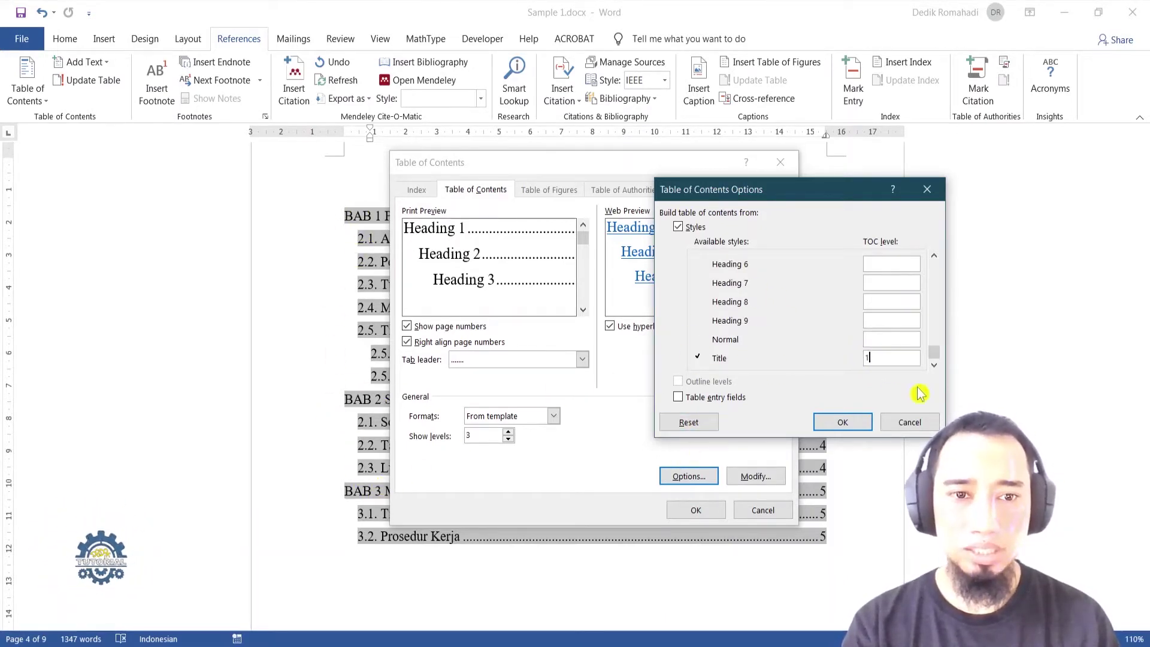
Step: Apply the table of contents options and replace the existing table of contents
{"action": "left_click_drag", "start_coordinate": [938, 360], "coordinate": [915, 264]}
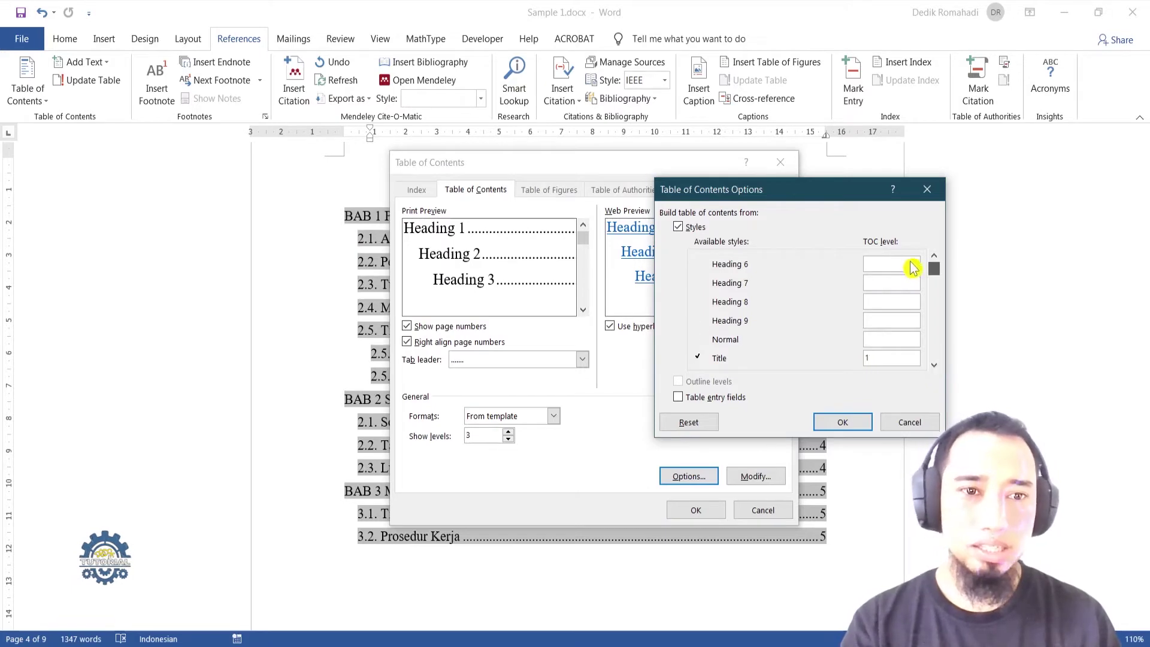
{"action": "left_click", "coordinate": [846, 423]}
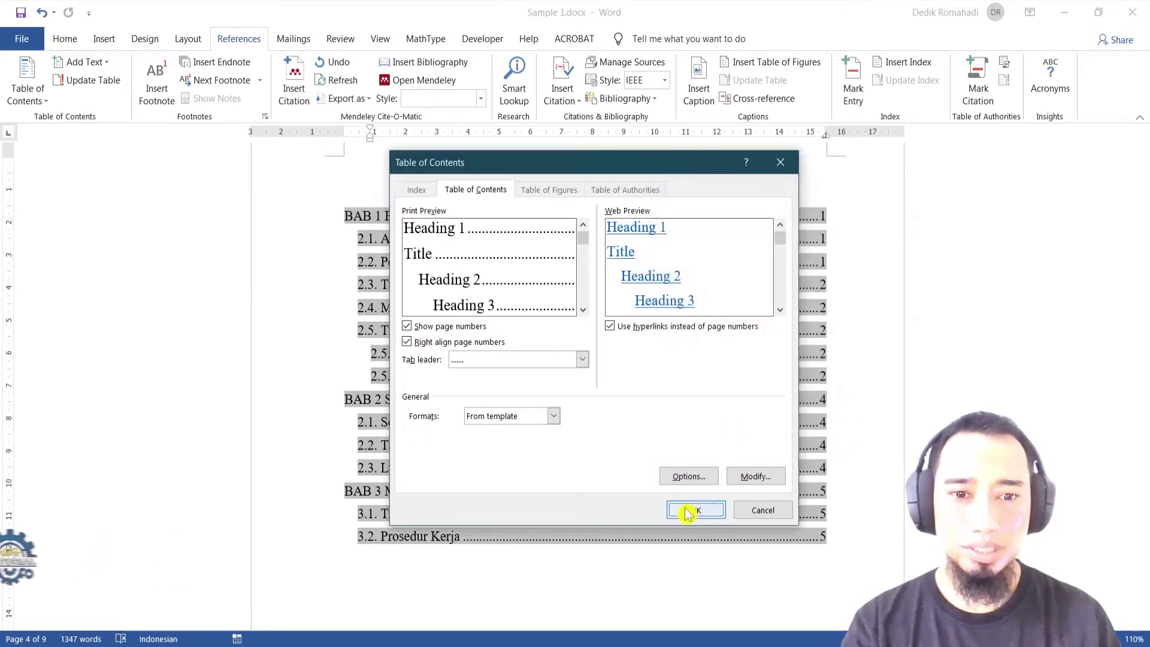
{"action": "left_click", "coordinate": [695, 510]}
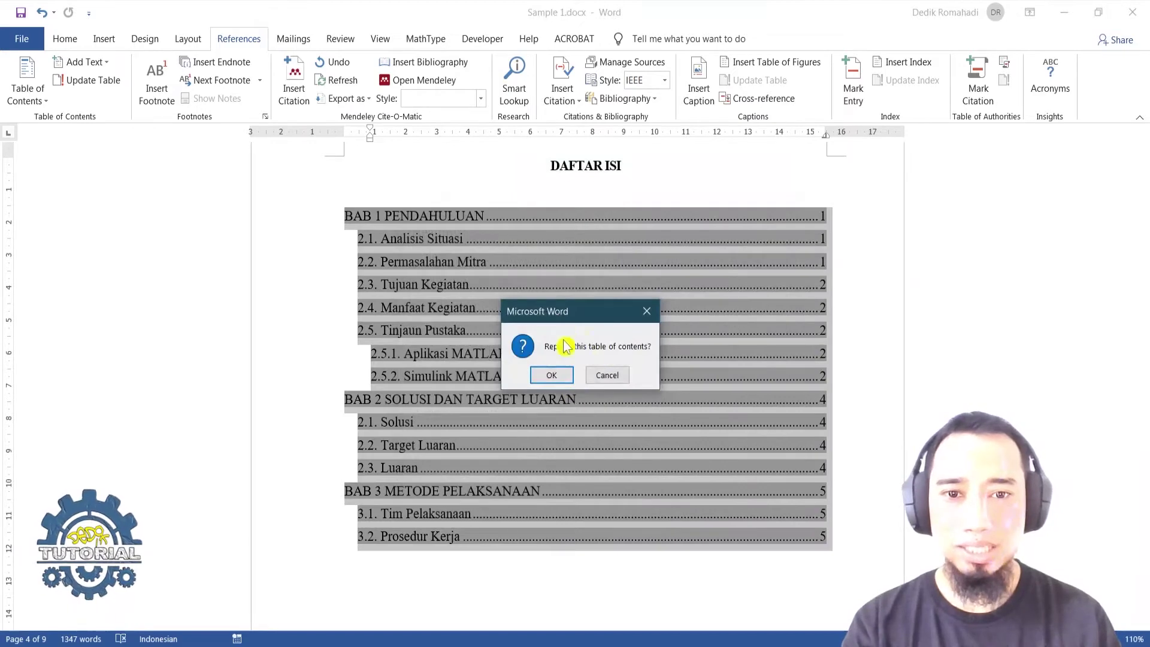
{"action": "left_click", "coordinate": [556, 373]}
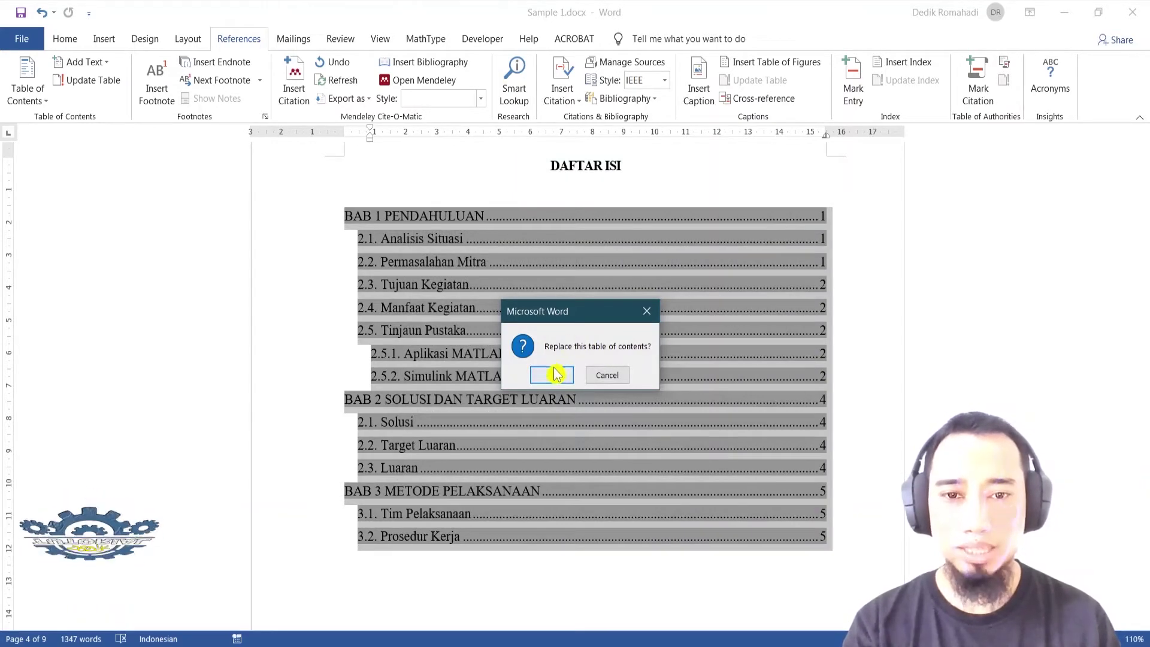
Step: Examine the rebuilt table of contents for the front-matter entries, chapter levels and page numbers
{"action": "scroll", "coordinate": [580, 357], "scroll_direction": "down", "scroll_amount": 1}
{"action": "left_click", "coordinate": [456, 219]}
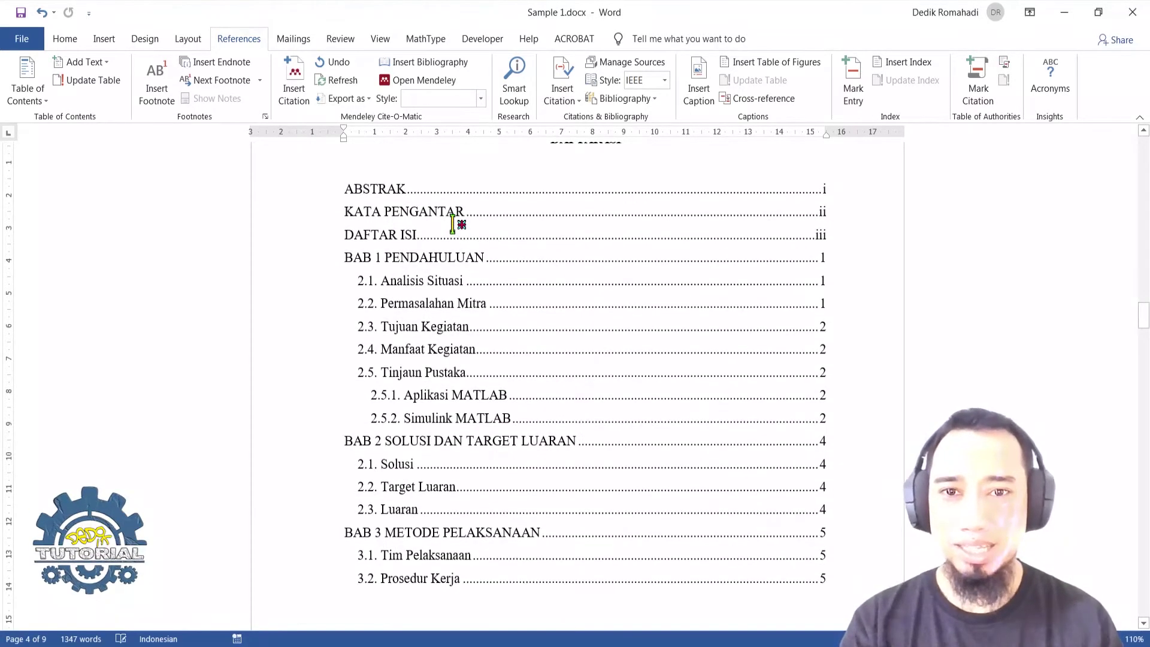
{"action": "scroll", "coordinate": [473, 279], "scroll_direction": "up", "scroll_amount": 2}
{"action": "scroll", "coordinate": [473, 279], "scroll_direction": "up", "scroll_amount": 1}
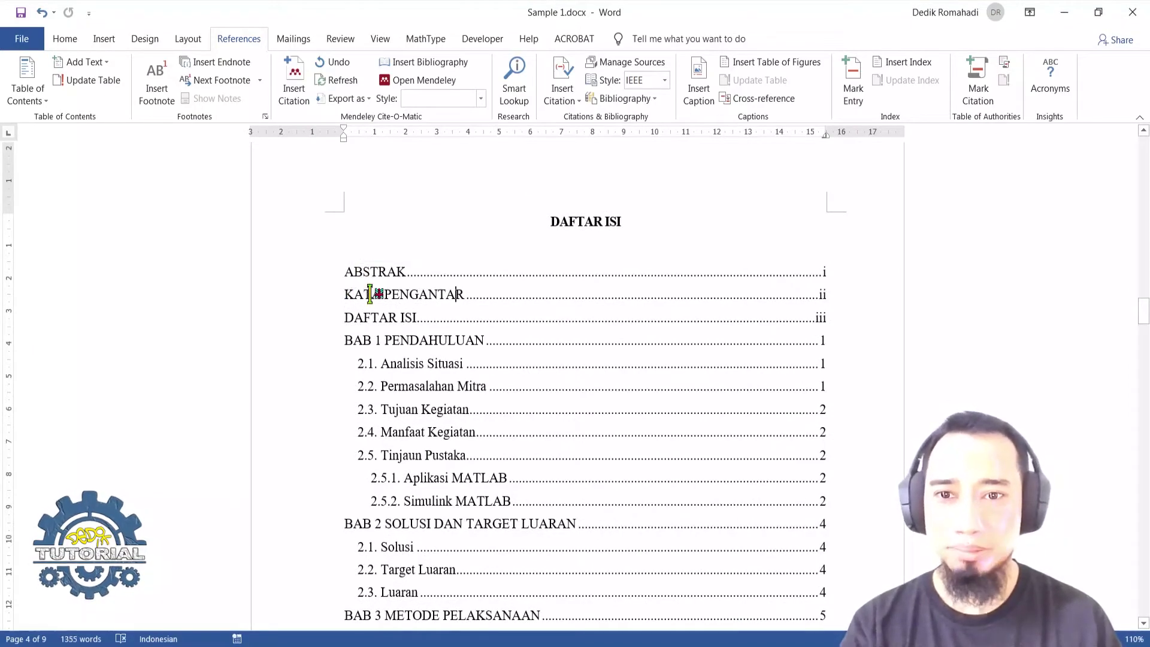
{"action": "scroll", "coordinate": [411, 359], "scroll_direction": "down", "scroll_amount": 5}
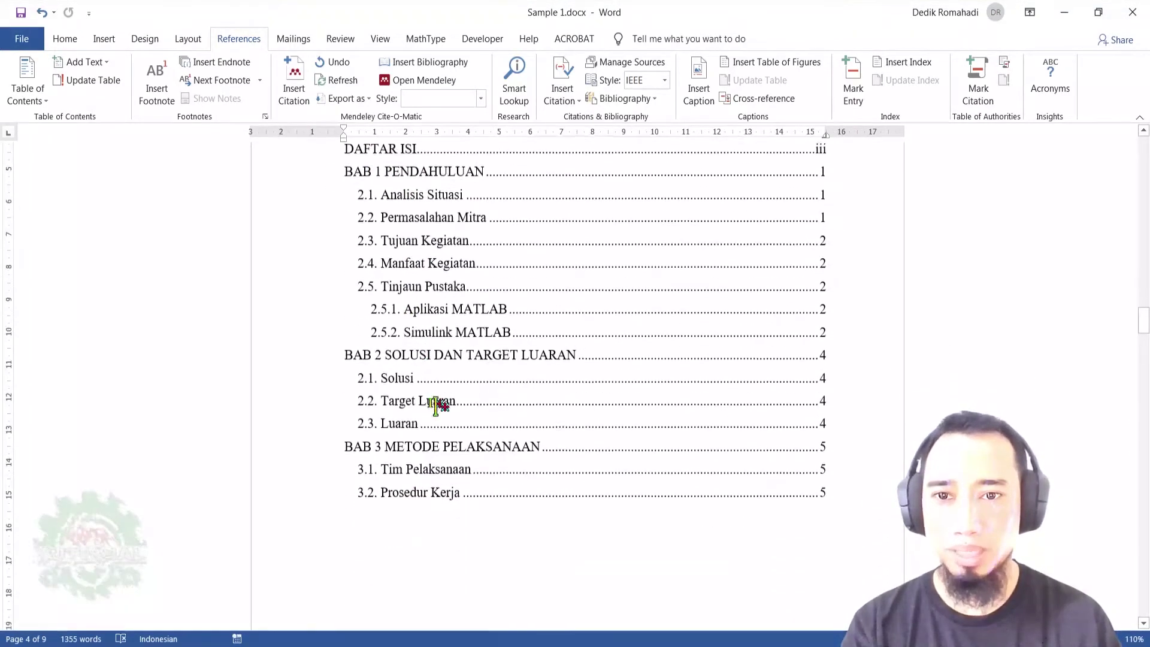
{"action": "scroll", "coordinate": [449, 455], "scroll_direction": "up", "scroll_amount": 4}
{"action": "left_click", "coordinate": [390, 221]}
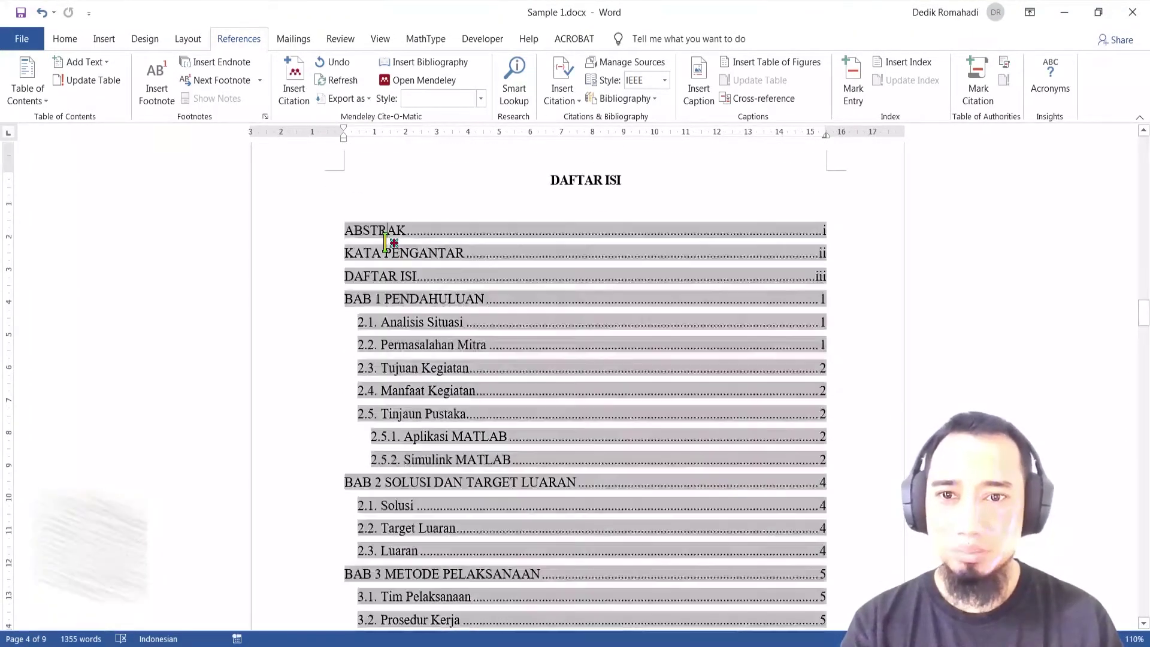
{"action": "scroll", "coordinate": [437, 431], "scroll_direction": "down", "scroll_amount": 3}
{"action": "left_click", "coordinate": [426, 545]}
{"action": "scroll", "coordinate": [389, 510], "scroll_direction": "up", "scroll_amount": 2}
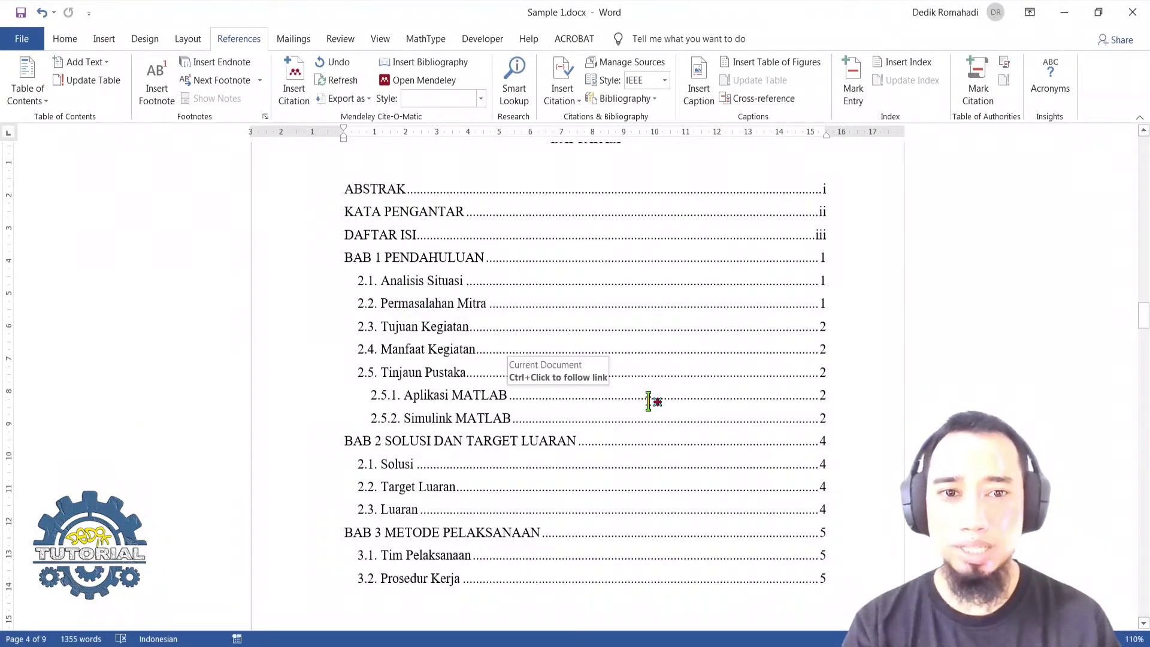
Step: Open the TOC level styles of the custom table of contents, compare TOC 1 to TOC 3, and select TOC 1
{"action": "left_click", "coordinate": [37, 101]}
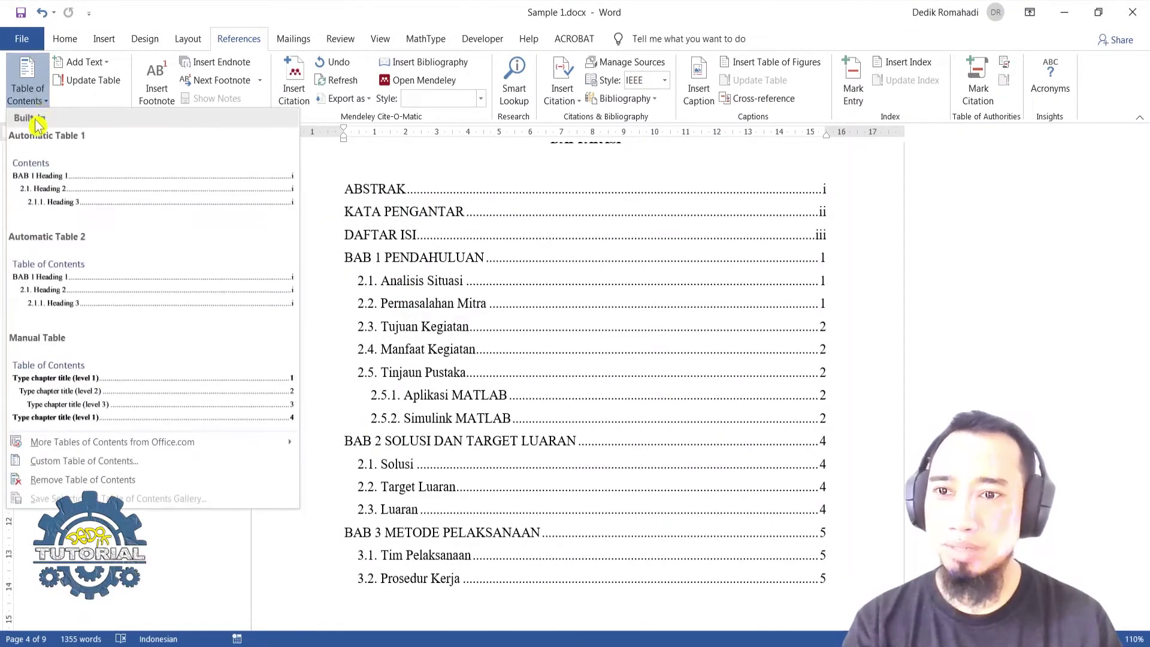
{"action": "left_click", "coordinate": [96, 465]}
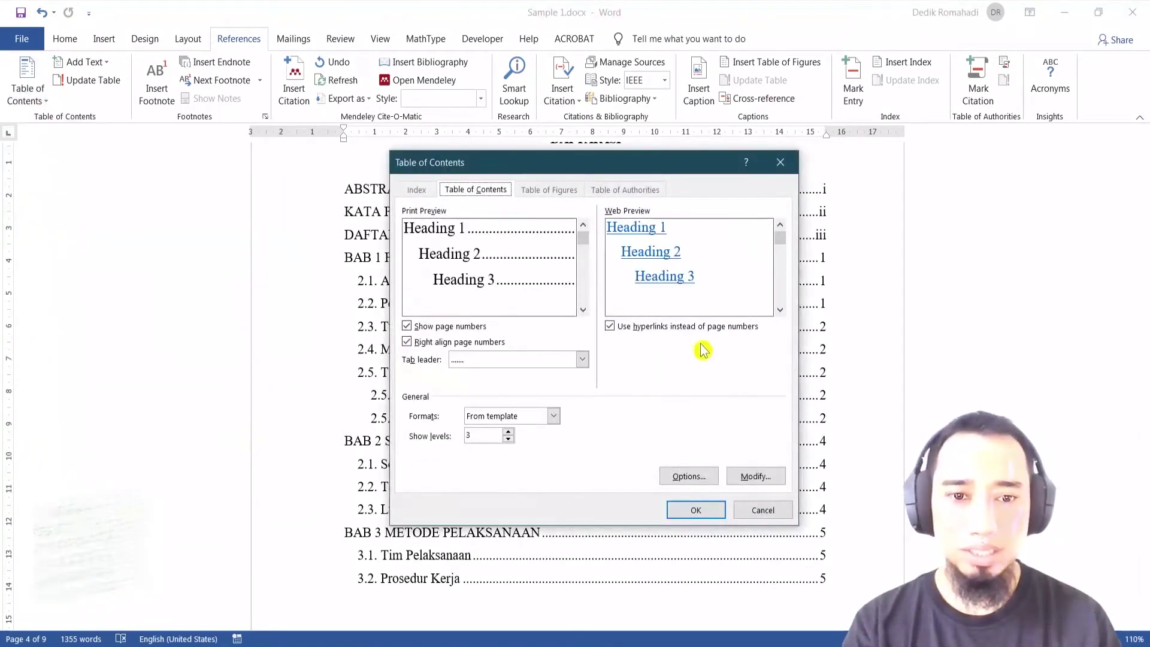
{"action": "left_click", "coordinate": [753, 477]}
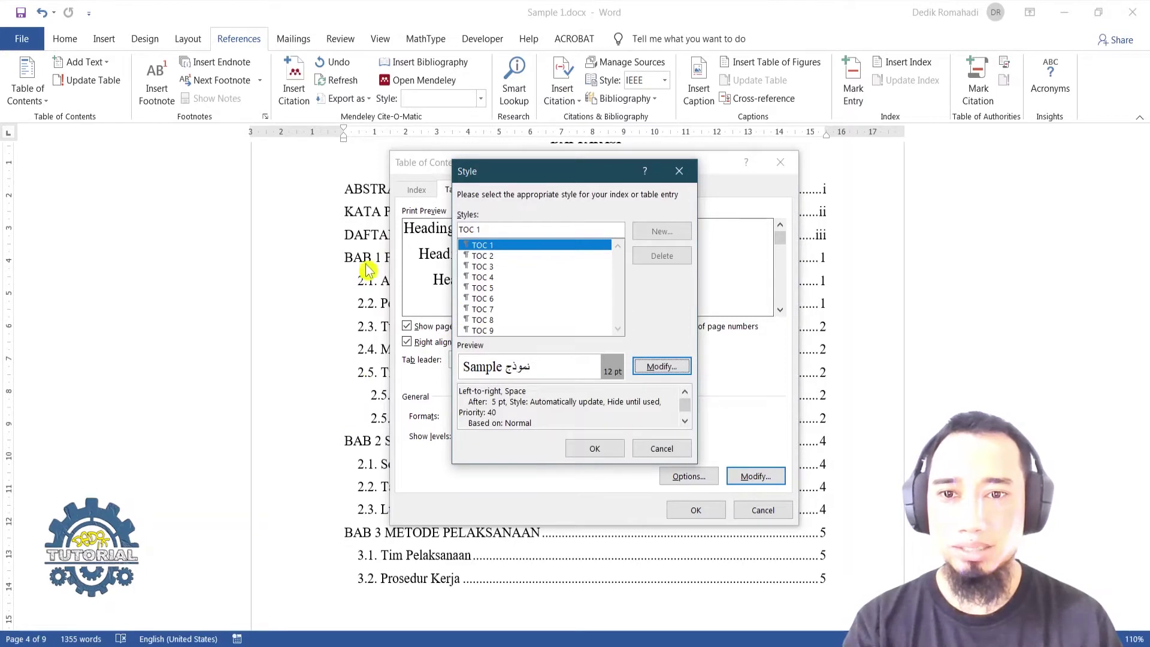
{"action": "left_click", "coordinate": [487, 256]}
{"action": "left_click", "coordinate": [490, 266]}
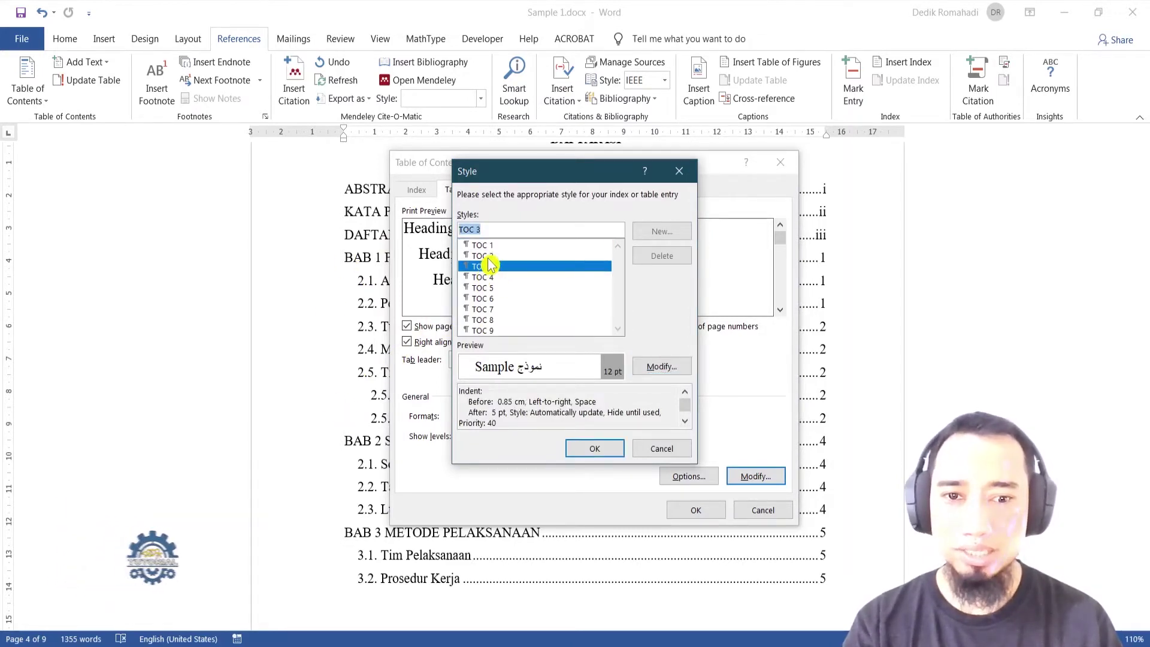
{"action": "left_click", "coordinate": [487, 256]}
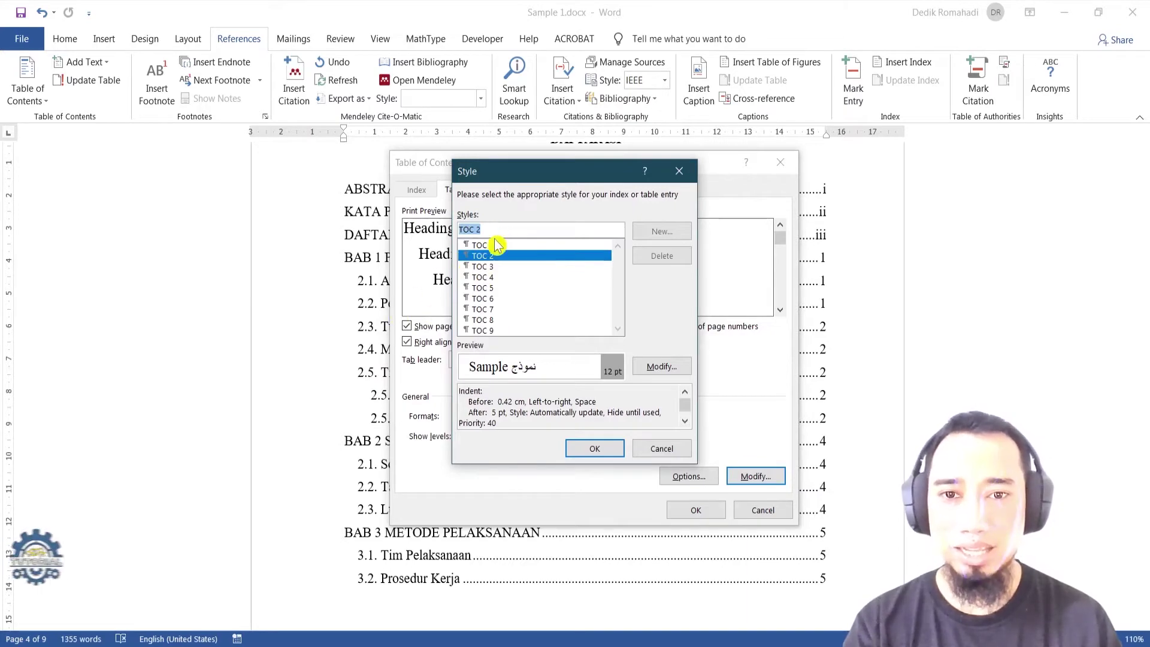
{"action": "left_click", "coordinate": [495, 245]}
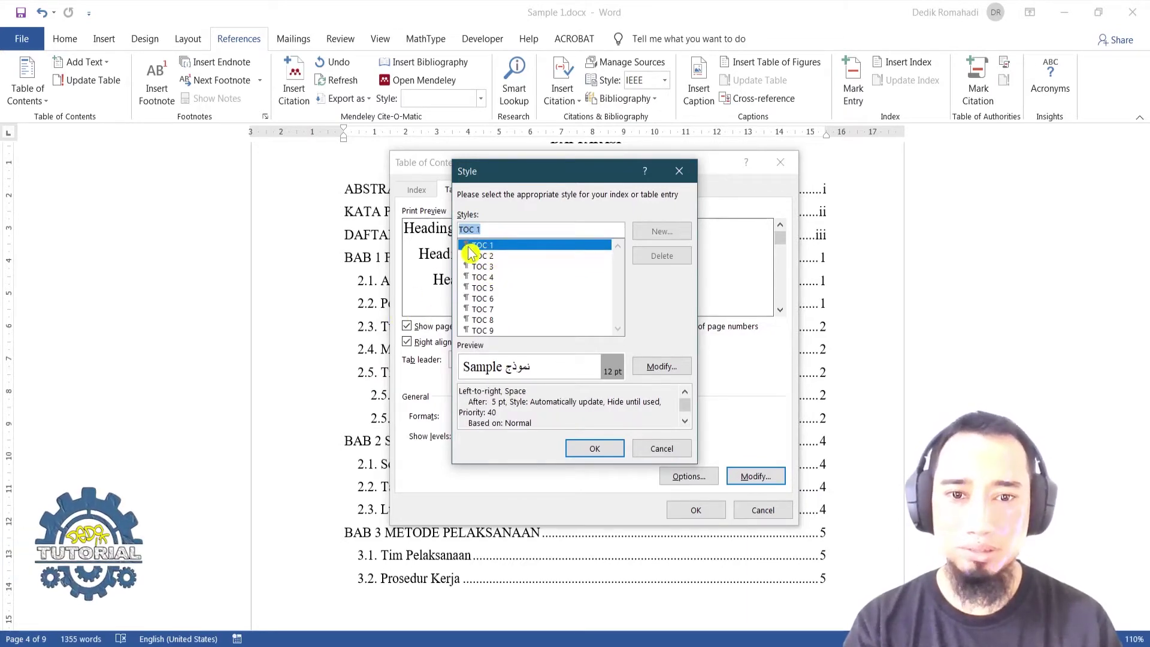
Step: Make the TOC 1 style bold and replace the existing table of contents with the modified one
{"action": "left_click", "coordinate": [661, 366]}
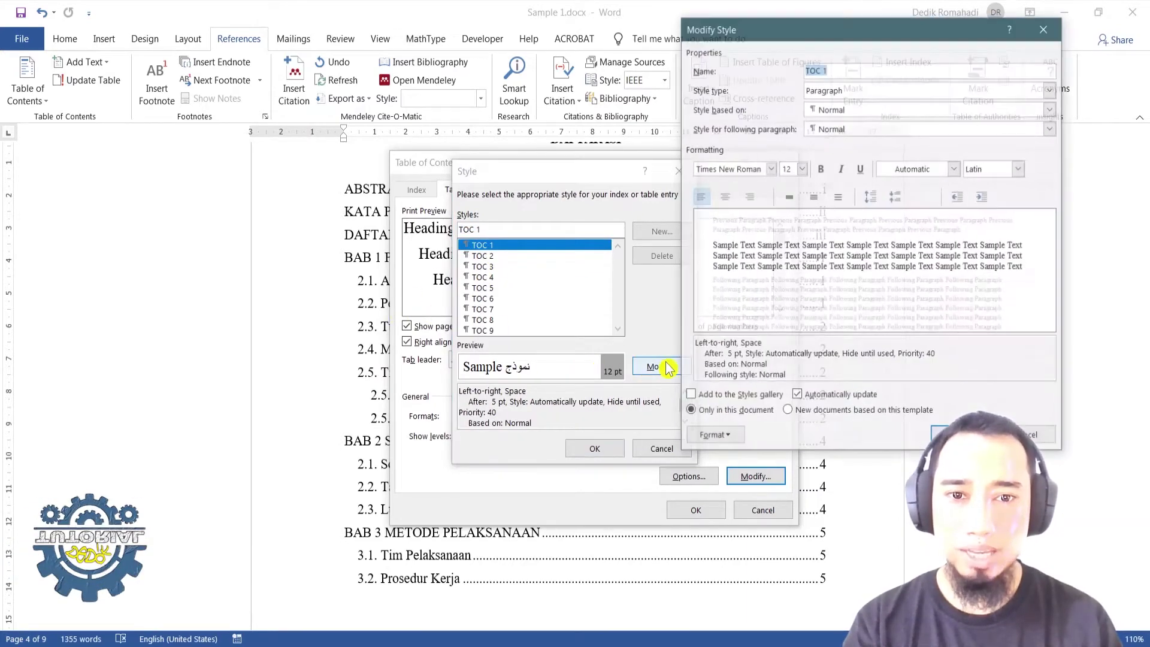
{"action": "left_click", "coordinate": [821, 169]}
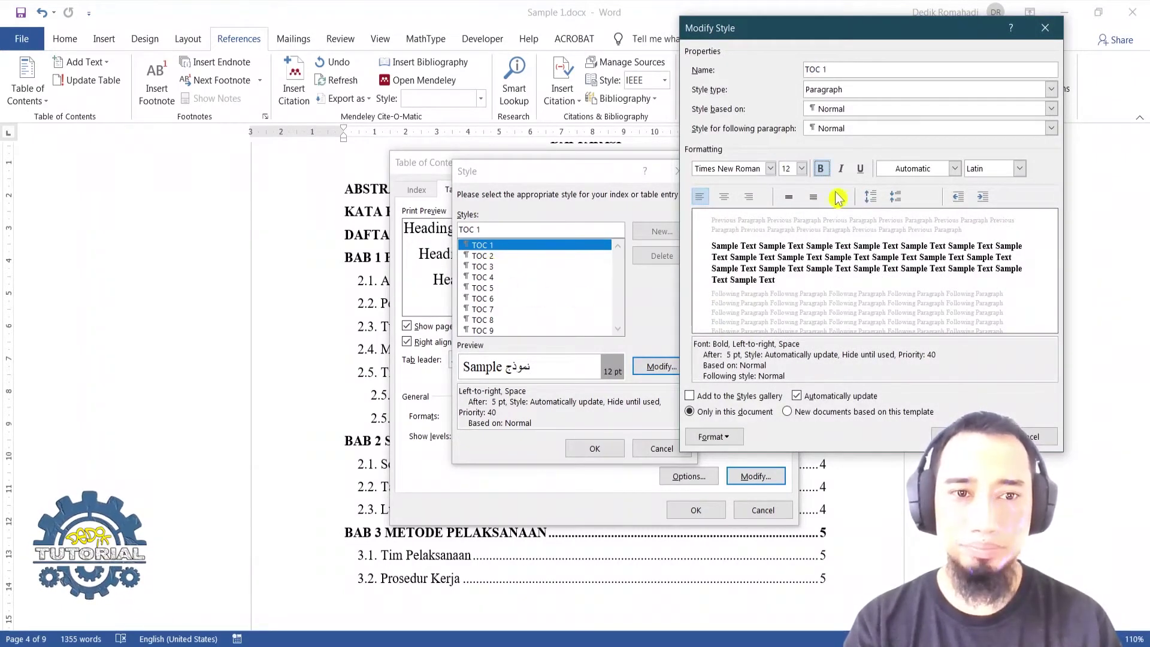
{"action": "key", "text": "Return"}
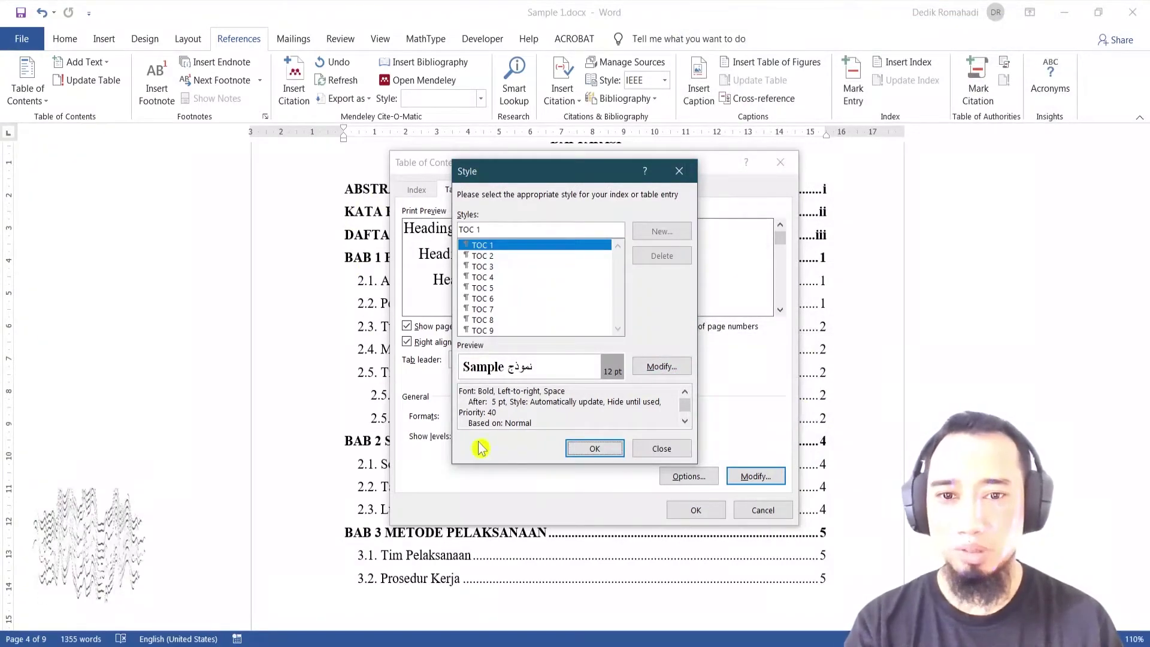
{"action": "left_click", "coordinate": [595, 448]}
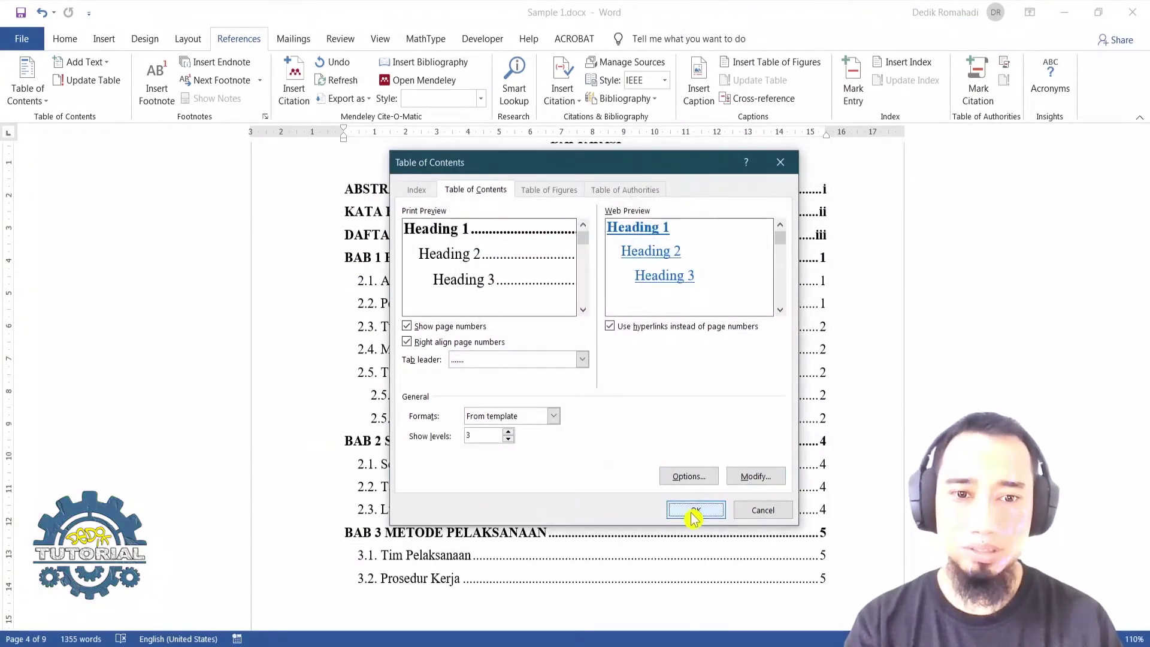
{"action": "left_click", "coordinate": [696, 510]}
{"action": "left_click", "coordinate": [525, 377]}
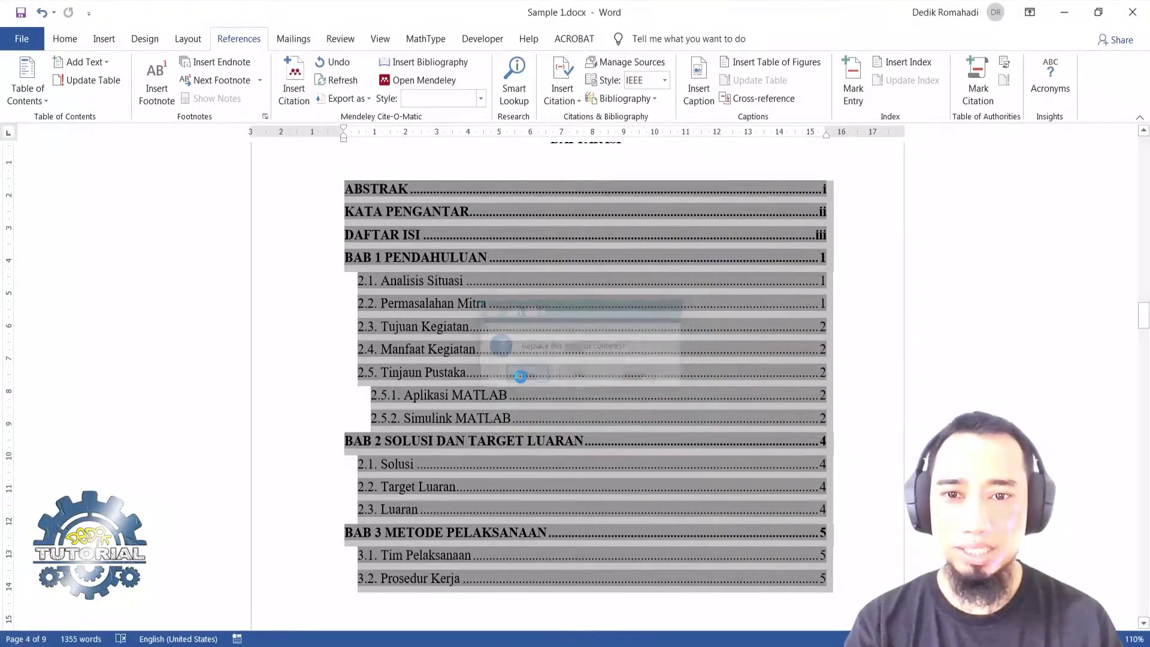
{"action": "scroll", "coordinate": [459, 296], "scroll_direction": "up", "scroll_amount": 3}
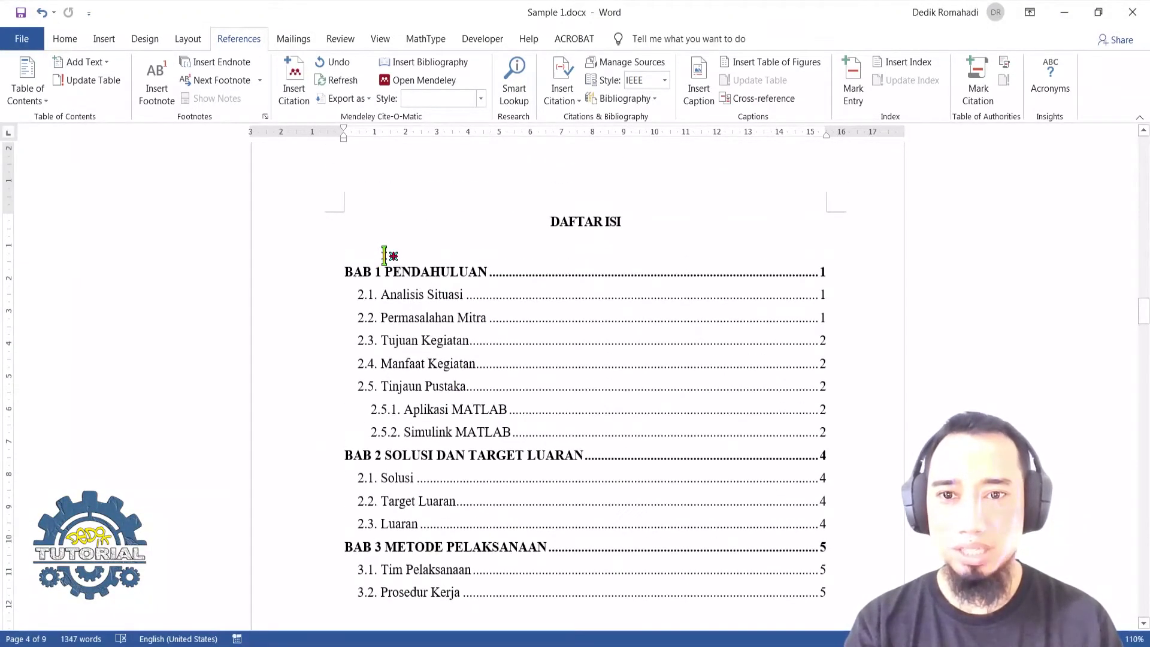
Step: Assign TOC level 1 to the Title style again in the custom table of contents options and replace the DAFTAR ISI table
{"action": "left_click", "coordinate": [486, 342]}
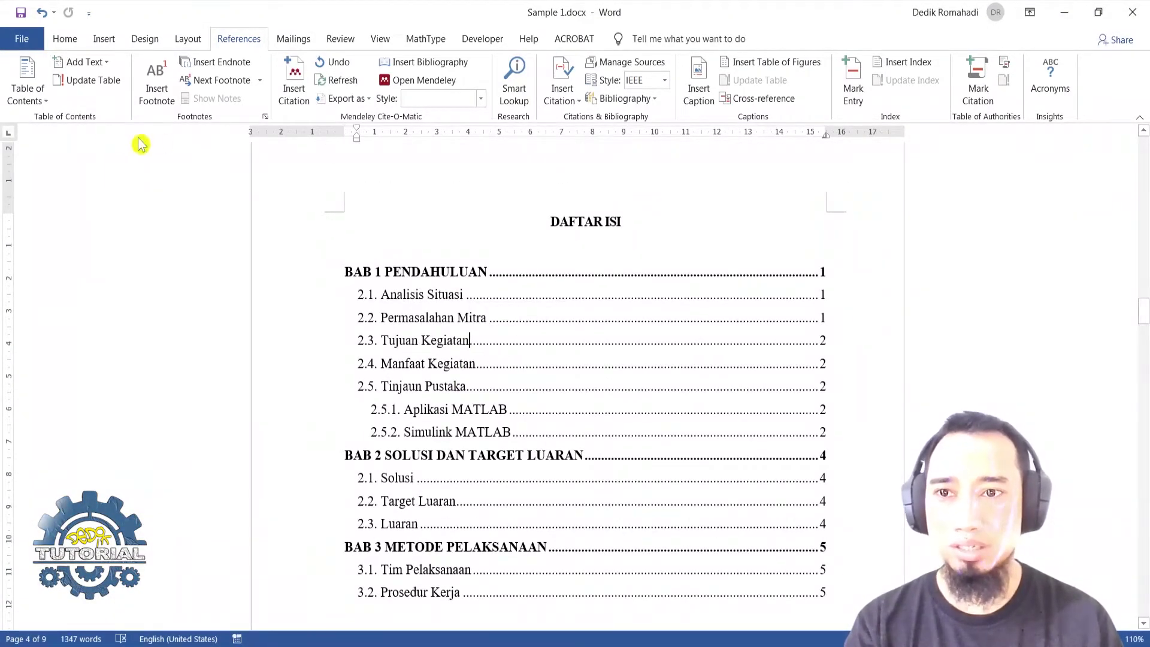
{"action": "left_click", "coordinate": [38, 106]}
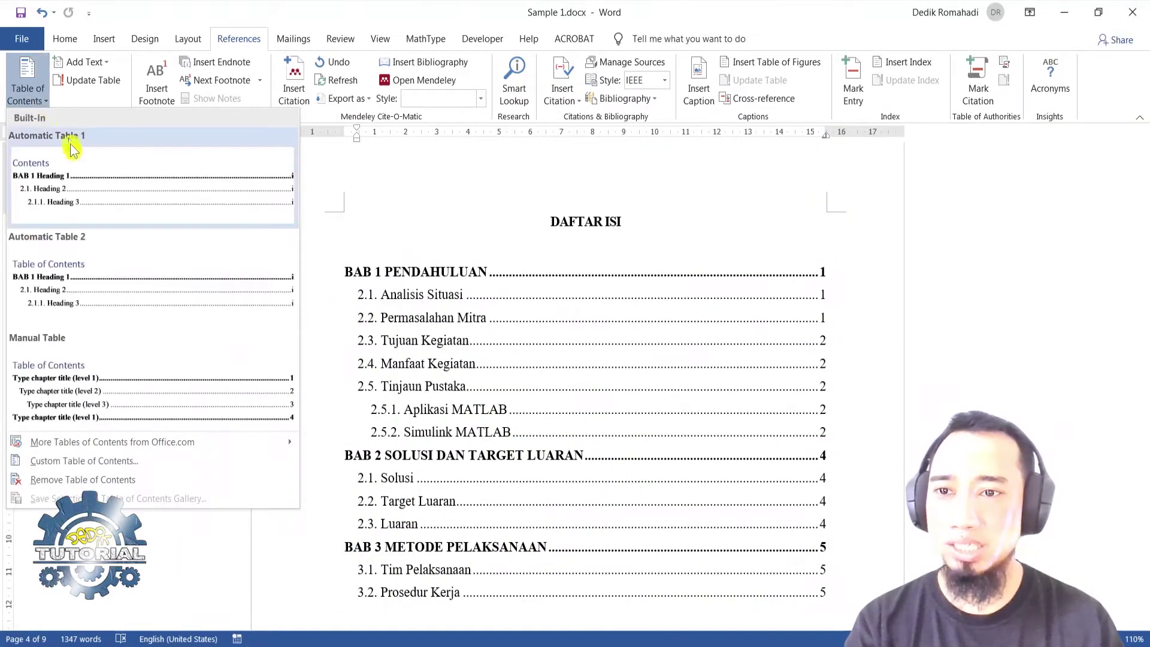
{"action": "left_click", "coordinate": [82, 462]}
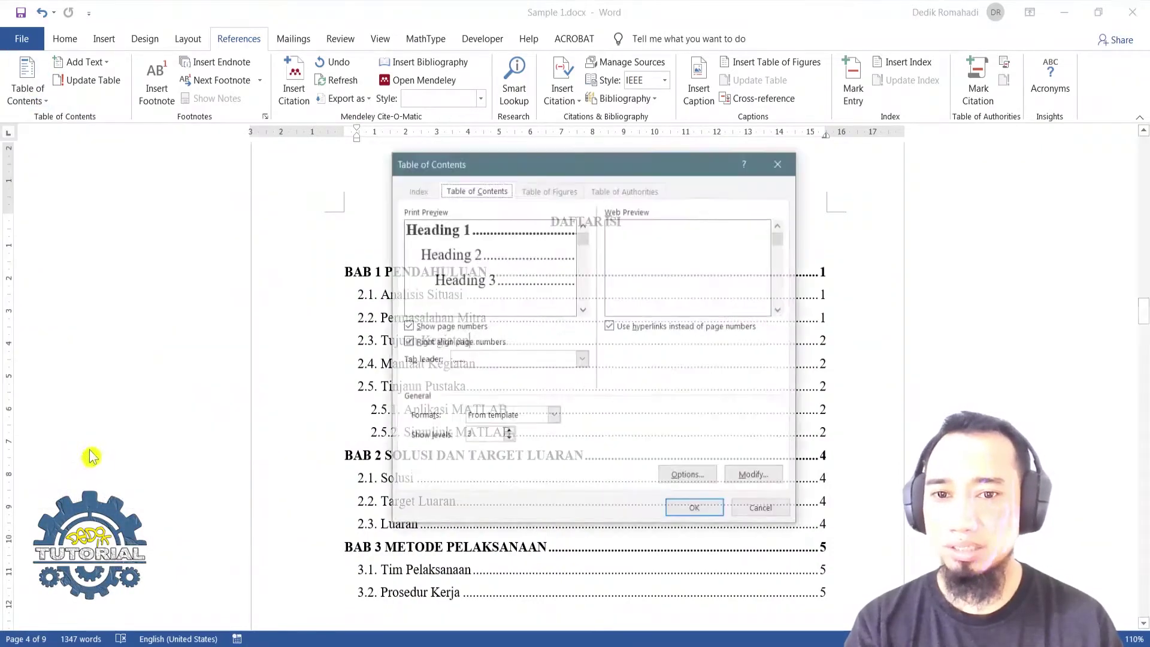
{"action": "left_click", "coordinate": [689, 476]}
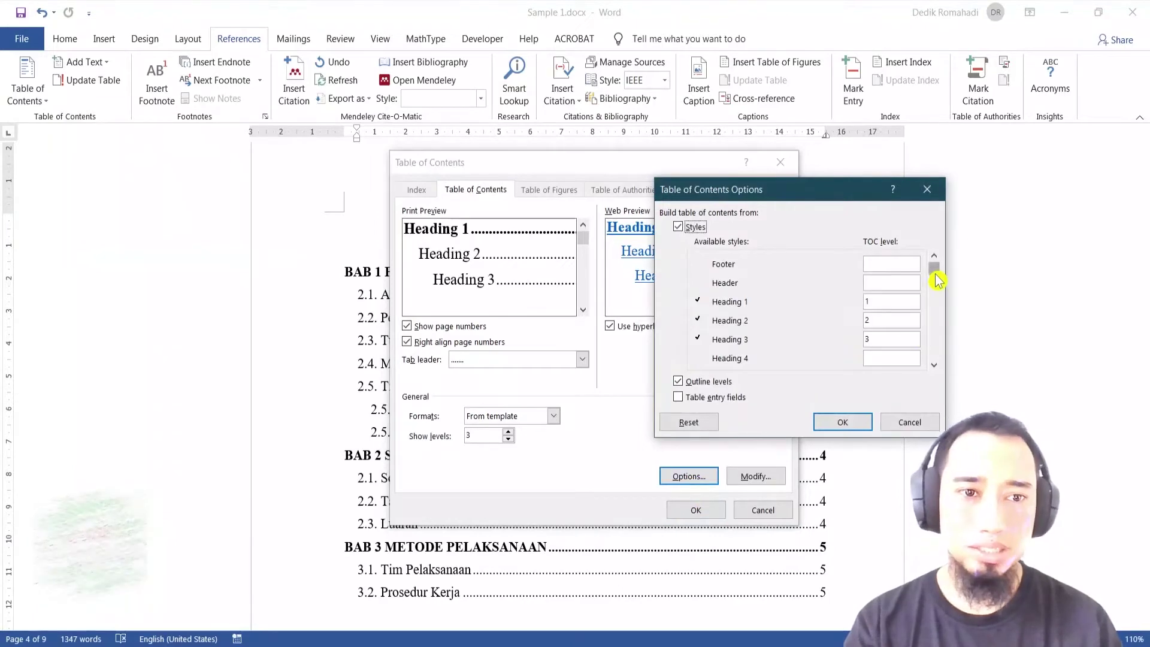
{"action": "left_click_drag", "start_coordinate": [936, 274], "coordinate": [933, 327]}
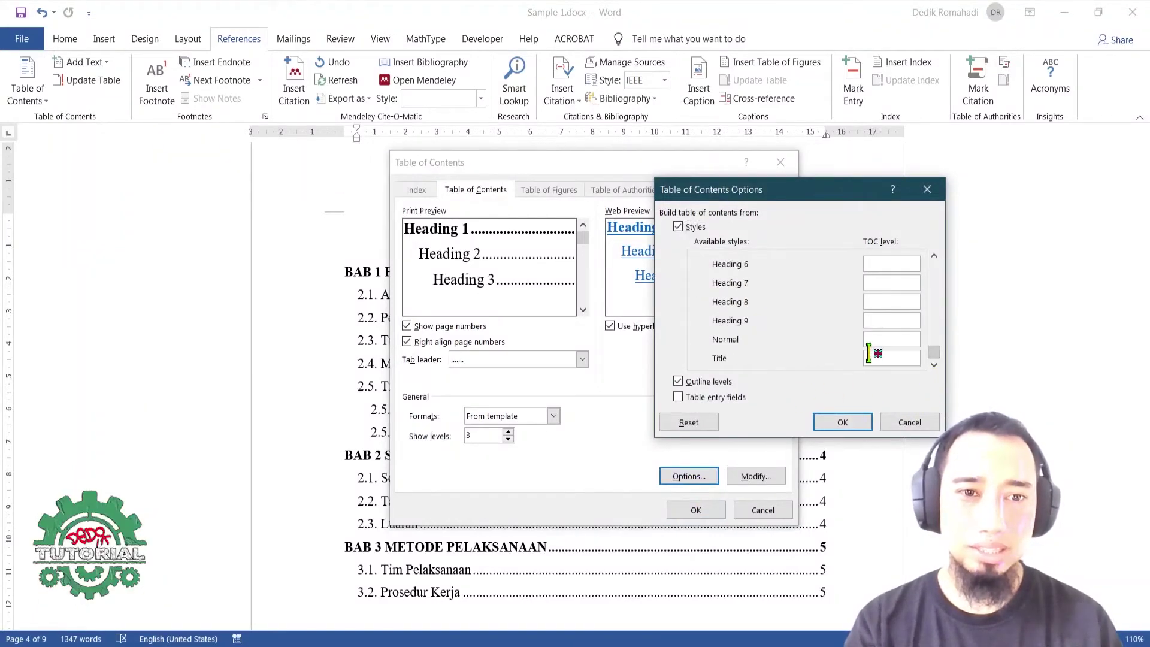
{"action": "type", "text": "1"}
{"action": "left_click", "coordinate": [845, 423]}
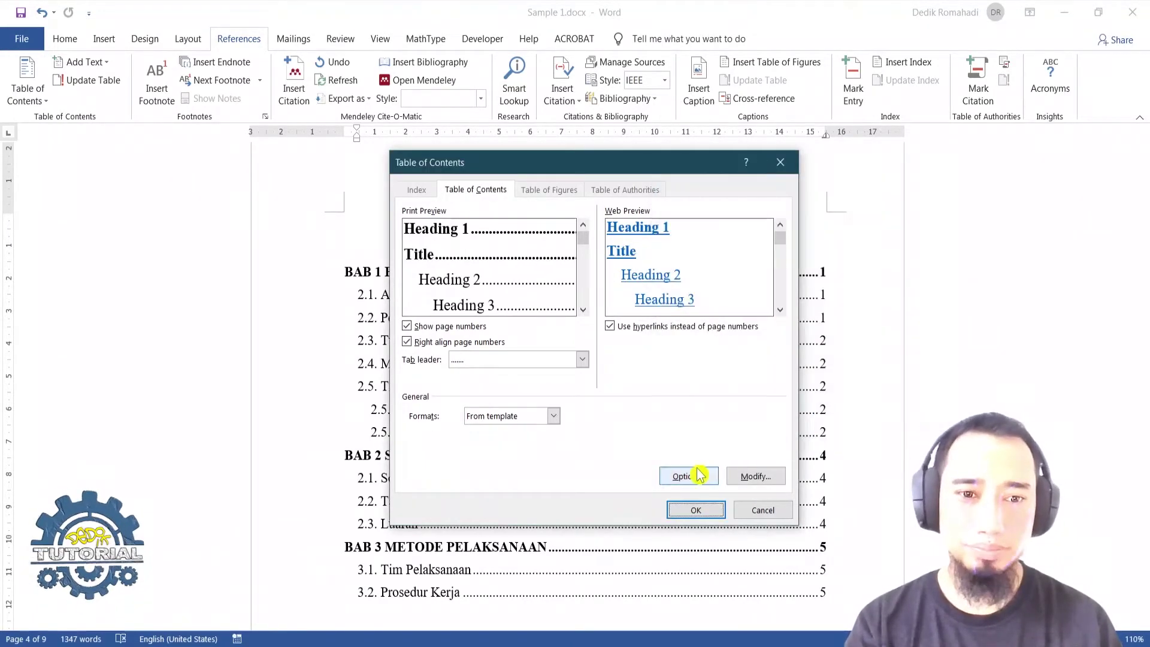
{"action": "left_click", "coordinate": [696, 510]}
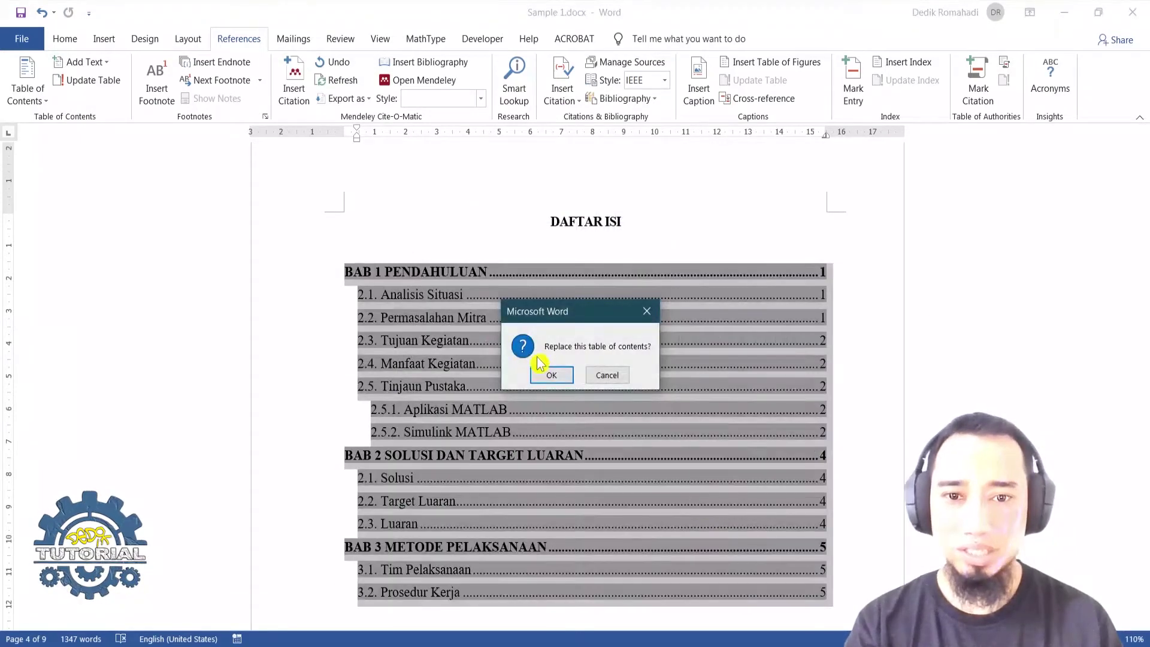
{"action": "left_click", "coordinate": [550, 375]}
Step: Review the rebuilt table of contents from the ABSTRAK entry to the end of its page
{"action": "scroll", "coordinate": [552, 390], "scroll_direction": "down", "scroll_amount": 3}
{"action": "scroll", "coordinate": [519, 424], "scroll_direction": "up", "scroll_amount": 1}
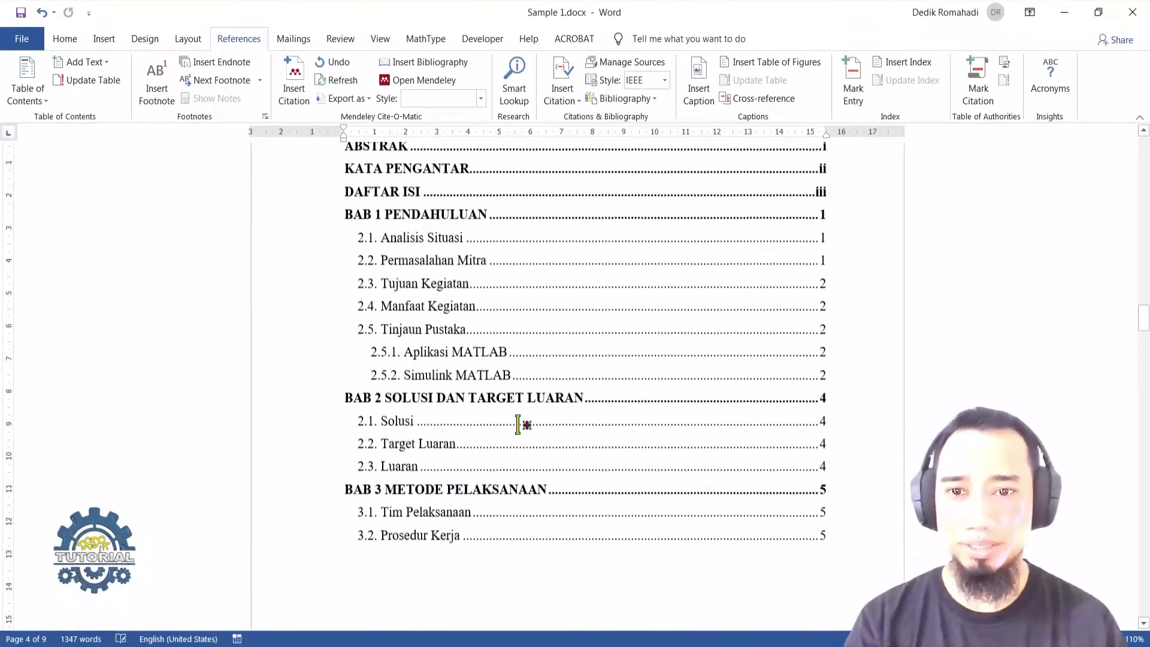
{"action": "scroll", "coordinate": [522, 432], "scroll_direction": "up", "scroll_amount": 2}
{"action": "scroll", "coordinate": [563, 413], "scroll_direction": "down", "scroll_amount": 8}
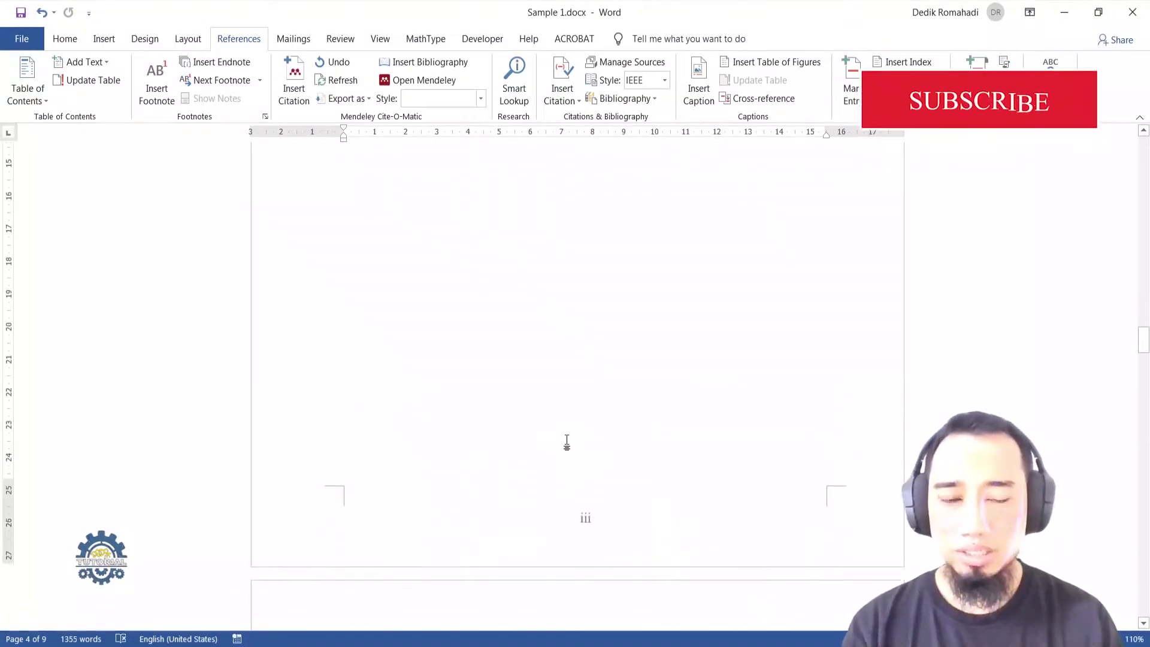
{"action": "scroll", "coordinate": [568, 441], "scroll_direction": "down", "scroll_amount": 3}
{"action": "scroll", "coordinate": [577, 448], "scroll_direction": "up", "scroll_amount": 7}
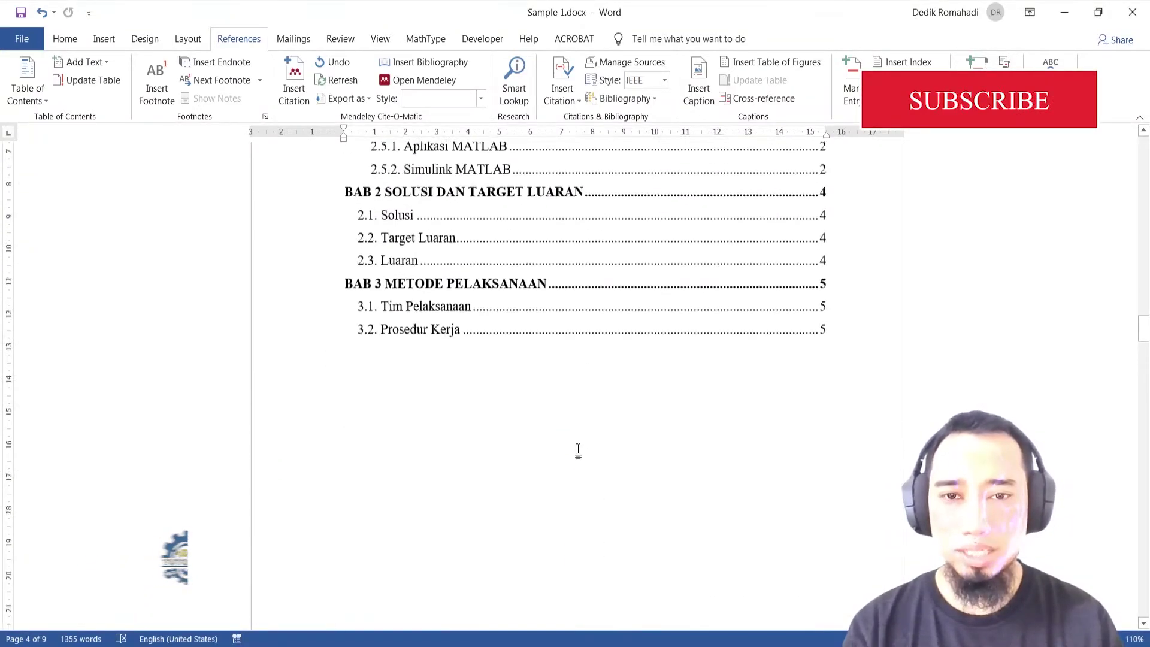
{"action": "scroll", "coordinate": [579, 451], "scroll_direction": "down", "scroll_amount": 3}
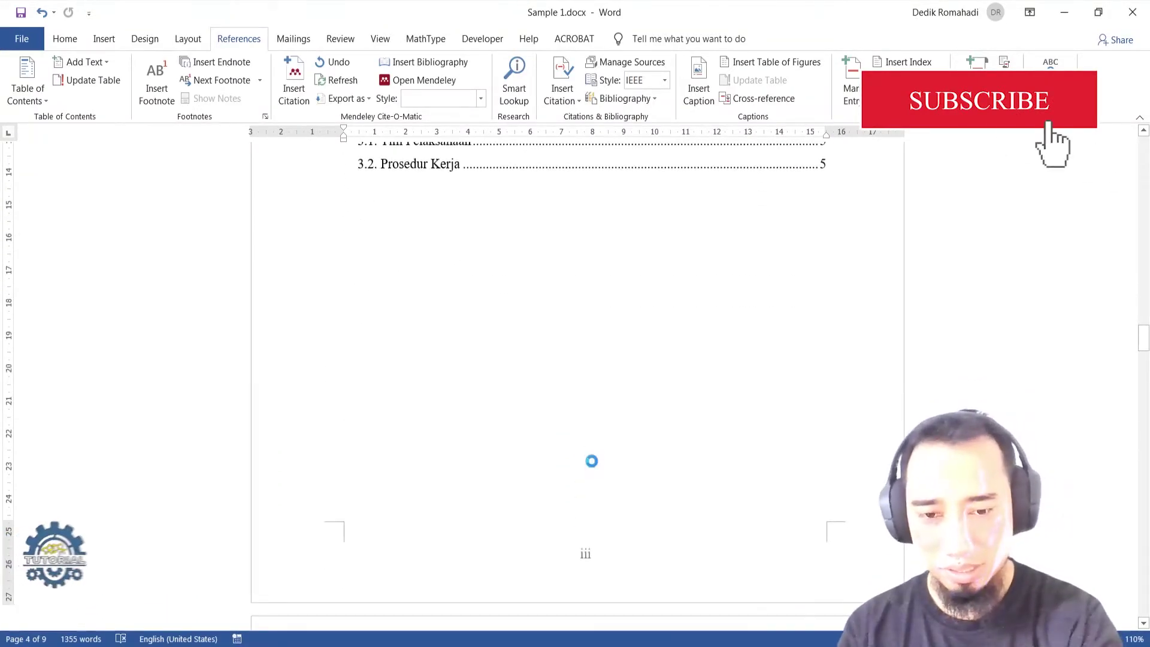
Step: Show the document's formatting marks to reveal the section break that ends the table of contents page
{"action": "key", "text": "ctrl+shift+8"}
{"action": "scroll", "coordinate": [593, 464], "scroll_direction": "down", "scroll_amount": 8}
{"action": "scroll", "coordinate": [601, 471], "scroll_direction": "up", "scroll_amount": 8}
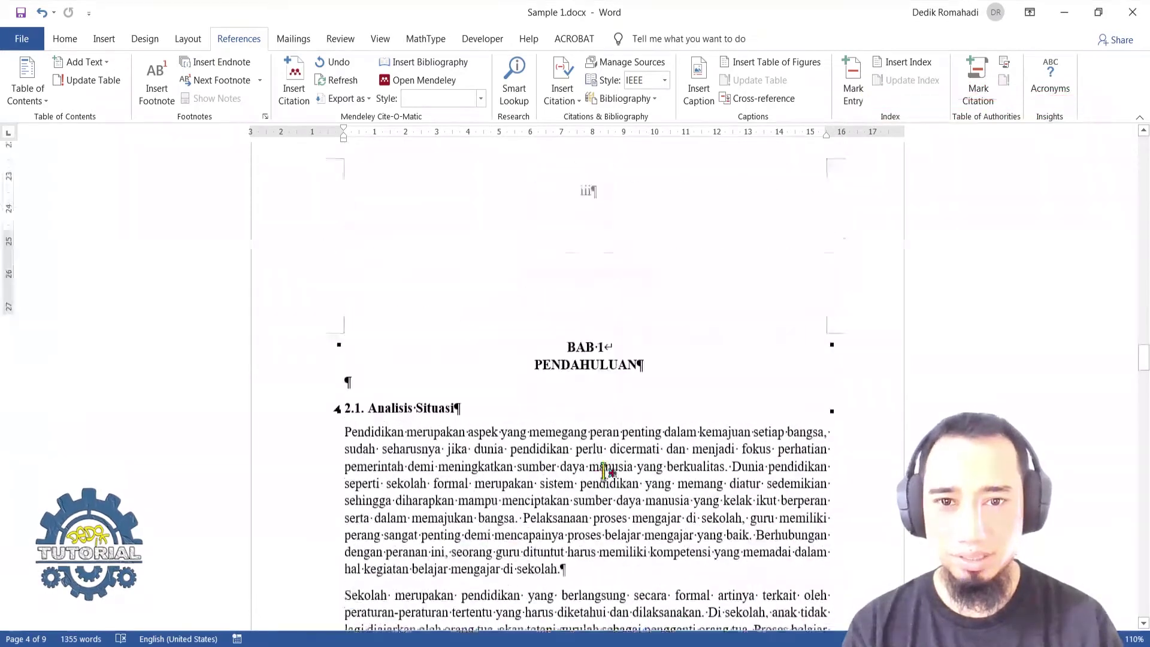
{"action": "scroll", "coordinate": [542, 476], "scroll_direction": "down", "scroll_amount": 3}
{"action": "scroll", "coordinate": [640, 493], "scroll_direction": "down", "scroll_amount": 3}
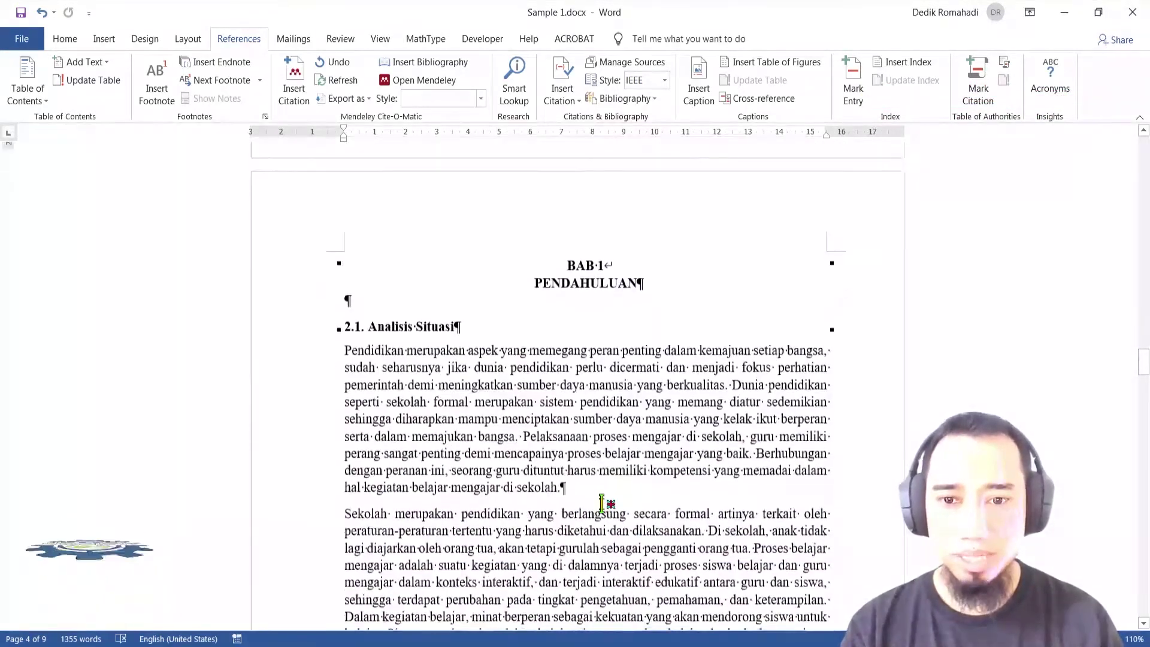
{"action": "scroll", "coordinate": [595, 493], "scroll_direction": "up", "scroll_amount": 8}
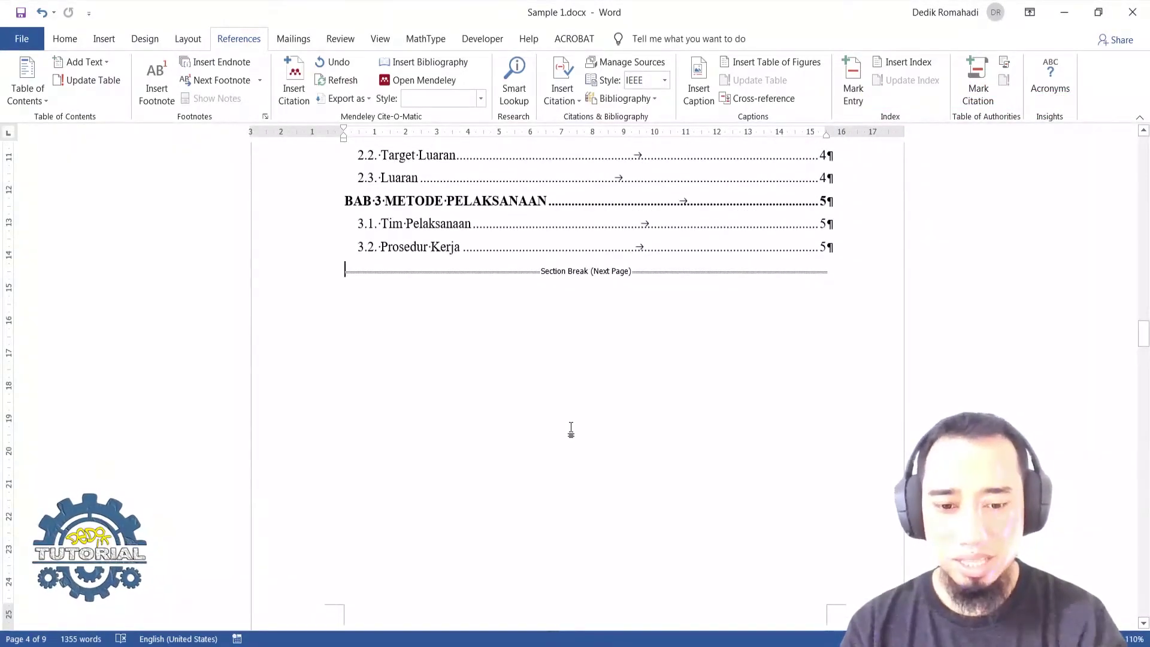
{"action": "key", "text": "ctrl+shift+8"}
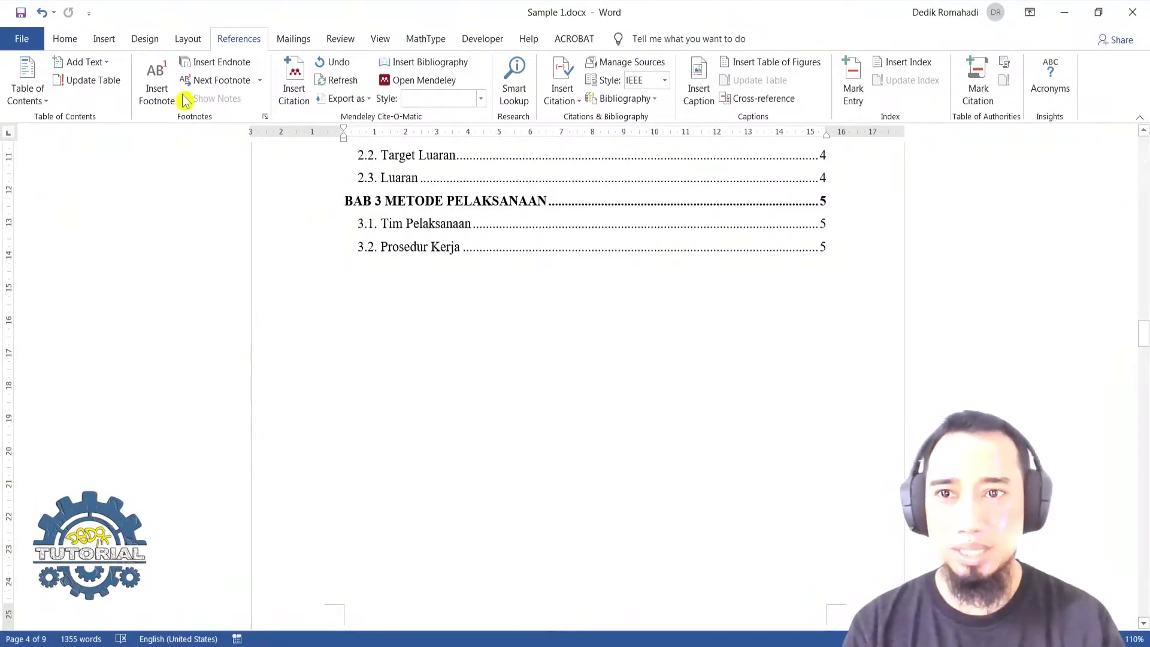
{"action": "left_click", "coordinate": [66, 39]}
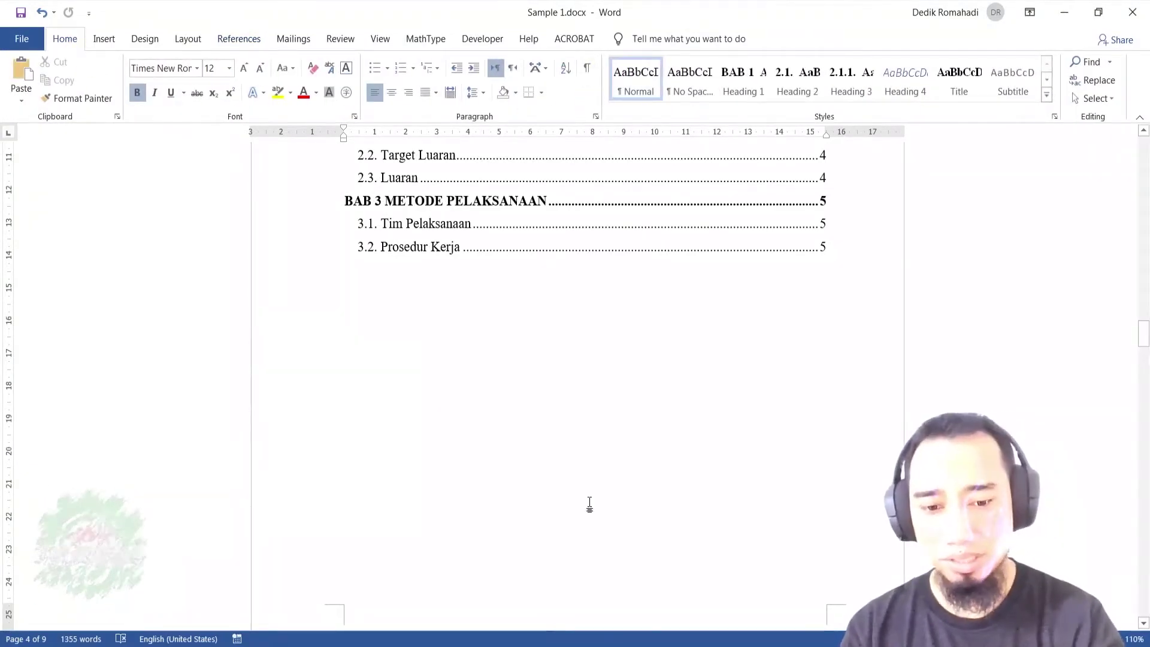
{"action": "key", "text": "ctrl+shift+8"}
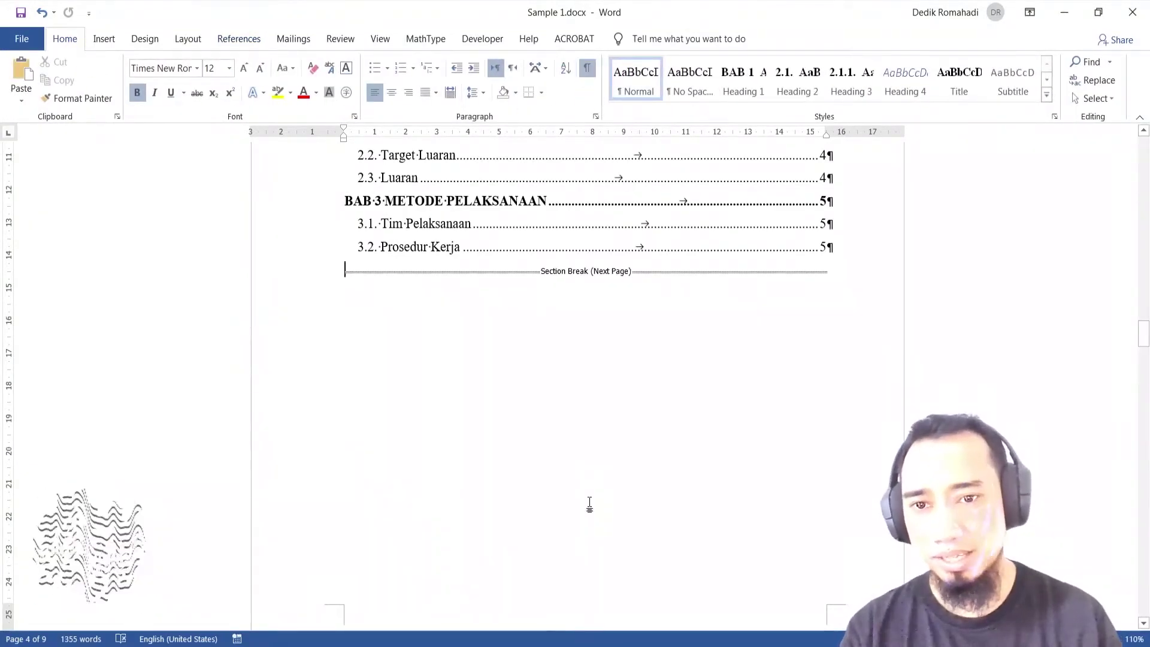
Step: Examine the Next Page section break and page numbering between the table of contents page and the BAB 1 page
{"action": "scroll", "coordinate": [506, 416], "scroll_direction": "down", "scroll_amount": 1}
{"action": "scroll", "coordinate": [508, 412], "scroll_direction": "up", "scroll_amount": 5}
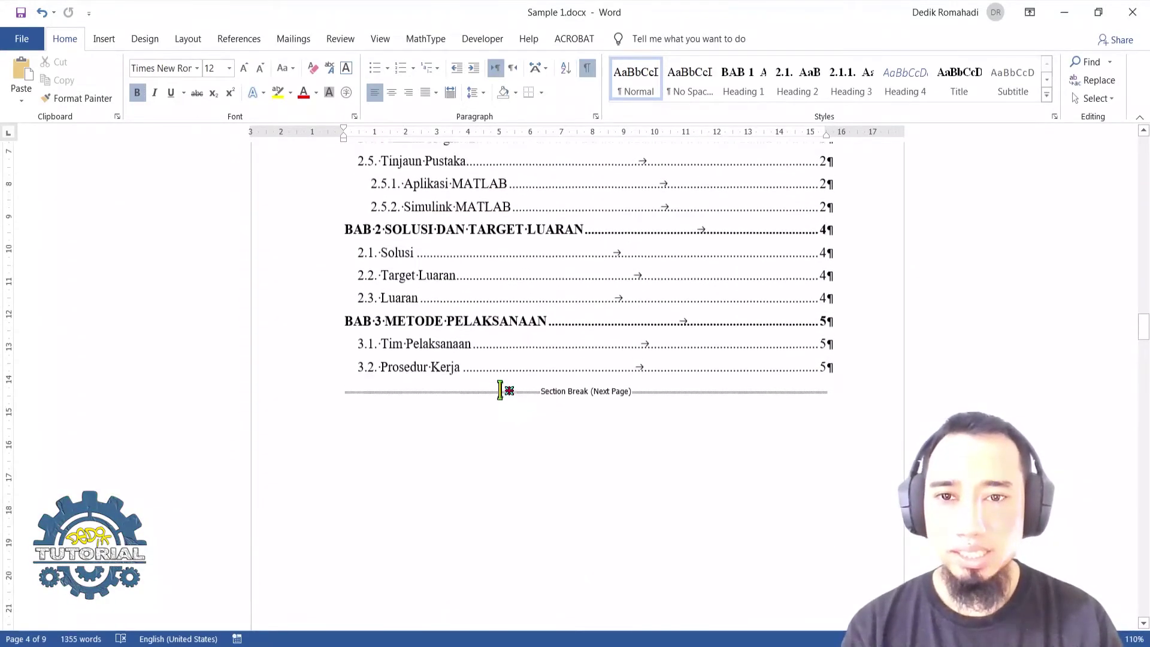
{"action": "scroll", "coordinate": [514, 368], "scroll_direction": "down", "scroll_amount": 7}
{"action": "scroll", "coordinate": [569, 456], "scroll_direction": "up", "scroll_amount": 5}
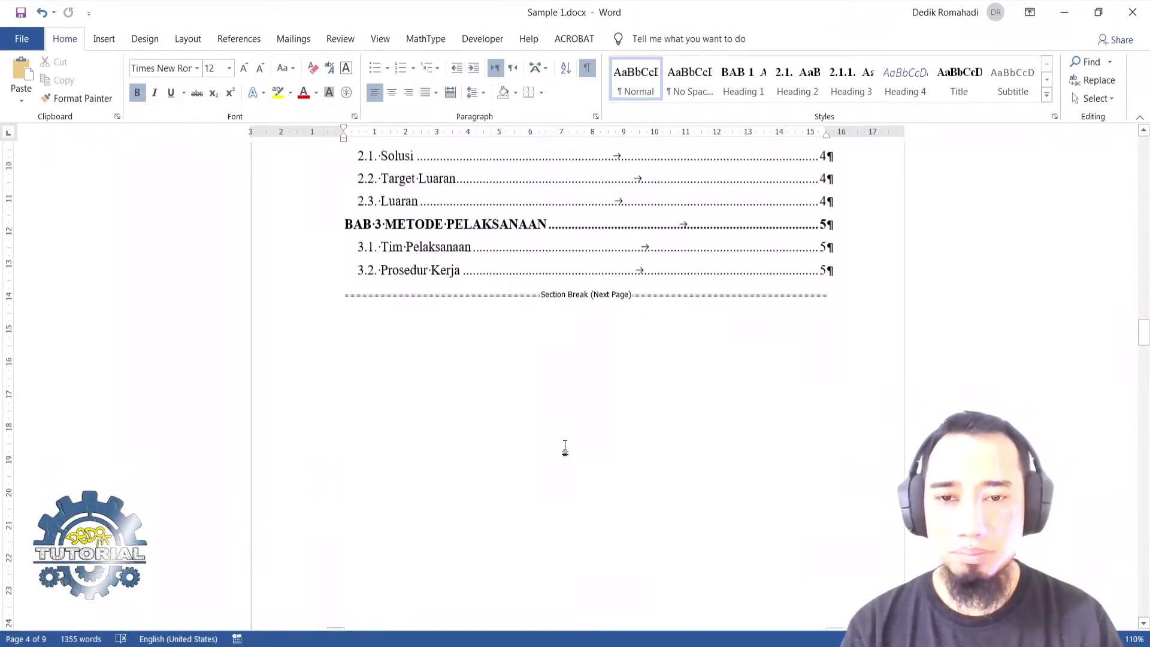
{"action": "scroll", "coordinate": [568, 473], "scroll_direction": "down", "scroll_amount": 8}
{"action": "scroll", "coordinate": [591, 455], "scroll_direction": "up", "scroll_amount": 4}
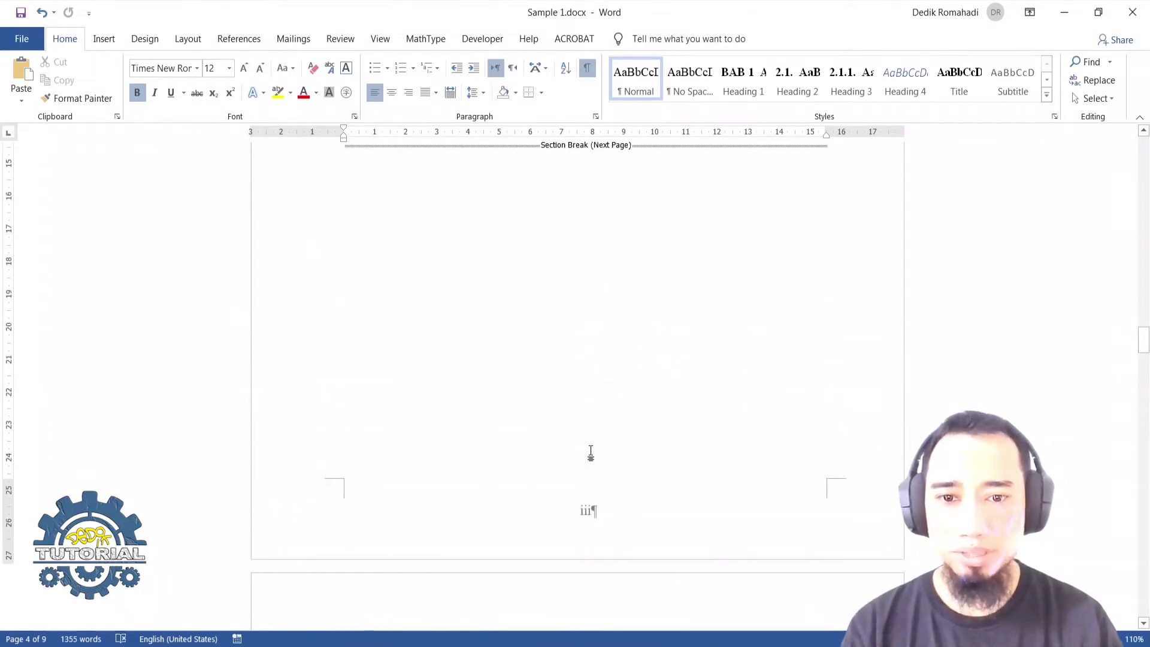
{"action": "scroll", "coordinate": [592, 446], "scroll_direction": "down", "scroll_amount": 3}
{"action": "scroll", "coordinate": [597, 453], "scroll_direction": "up", "scroll_amount": 2}
{"action": "scroll", "coordinate": [550, 406], "scroll_direction": "up", "scroll_amount": 4}
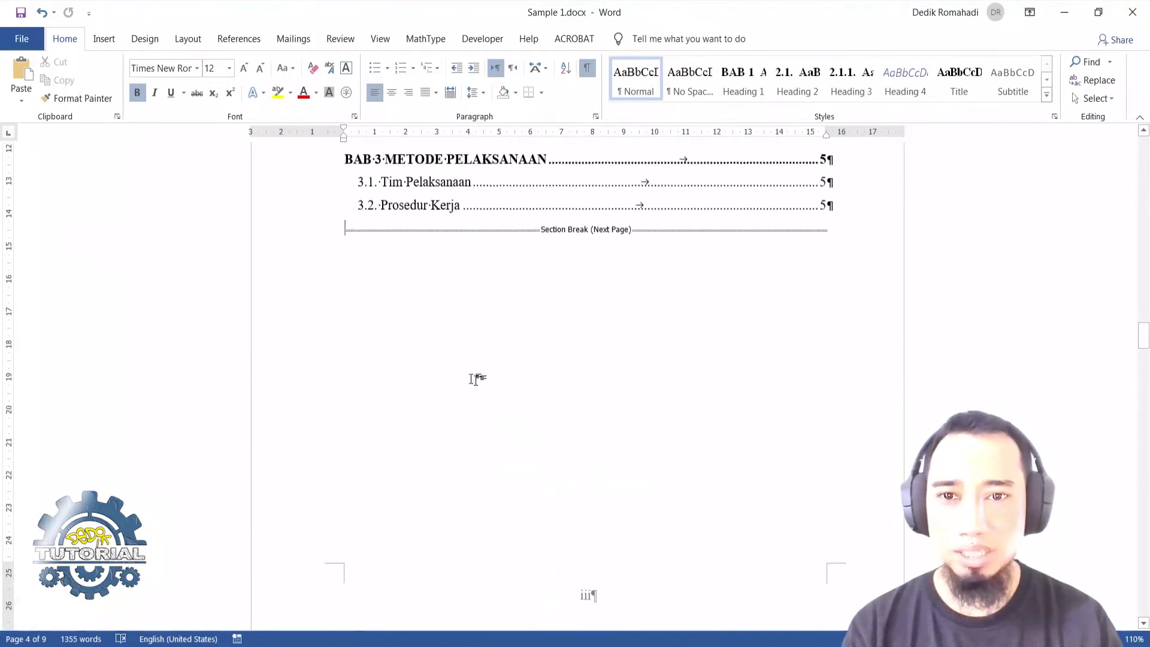
{"action": "scroll", "coordinate": [538, 333], "scroll_direction": "down", "scroll_amount": 3}
{"action": "scroll", "coordinate": [532, 354], "scroll_direction": "up", "scroll_amount": 2}
{"action": "scroll", "coordinate": [532, 362], "scroll_direction": "up", "scroll_amount": 1}
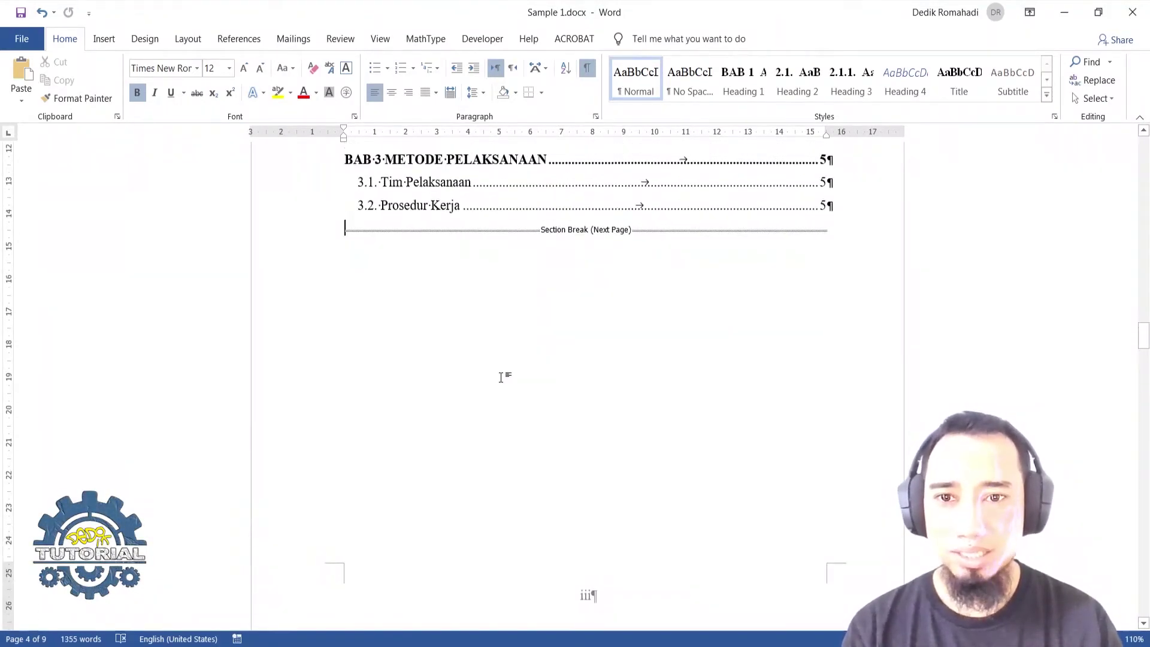
{"action": "scroll", "coordinate": [509, 383], "scroll_direction": "down", "scroll_amount": 8}
{"action": "scroll", "coordinate": [555, 431], "scroll_direction": "up", "scroll_amount": 6}
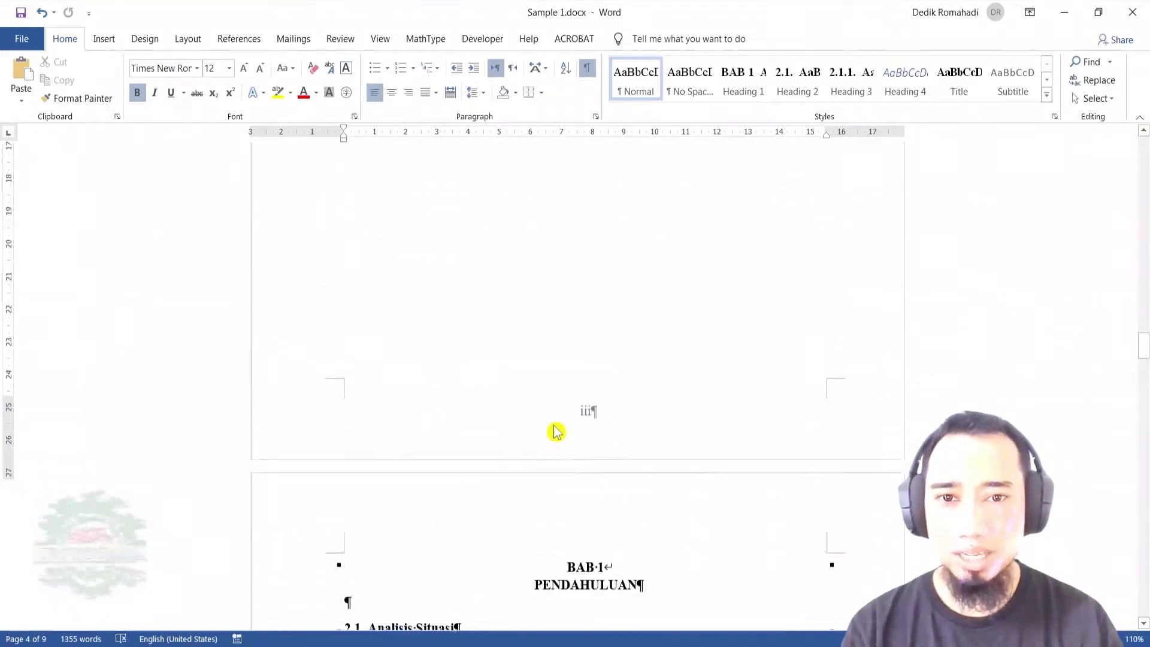
Step: Try to start a new line reading "DAF" above the BAB 1 PENDAHULUAN heading, after the section break
{"action": "scroll", "coordinate": [609, 462], "scroll_direction": "down", "scroll_amount": 5}
{"action": "scroll", "coordinate": [589, 357], "scroll_direction": "down", "scroll_amount": 15}
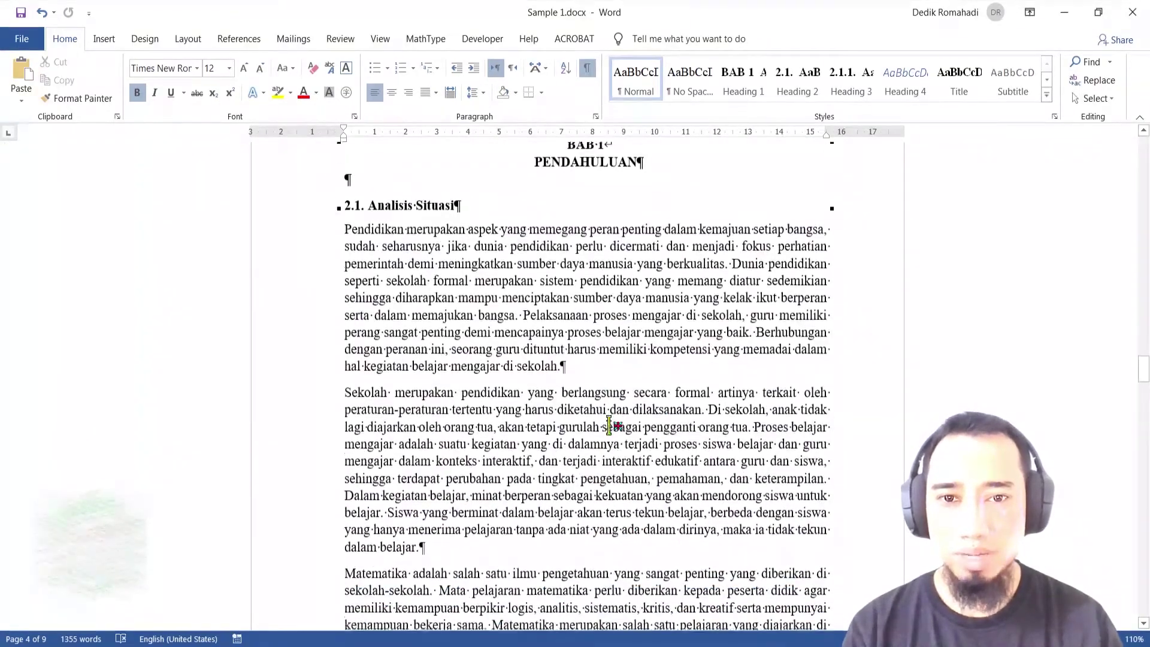
{"action": "scroll", "coordinate": [608, 426], "scroll_direction": "up", "scroll_amount": 2}
{"action": "scroll", "coordinate": [608, 425], "scroll_direction": "up", "scroll_amount": 15}
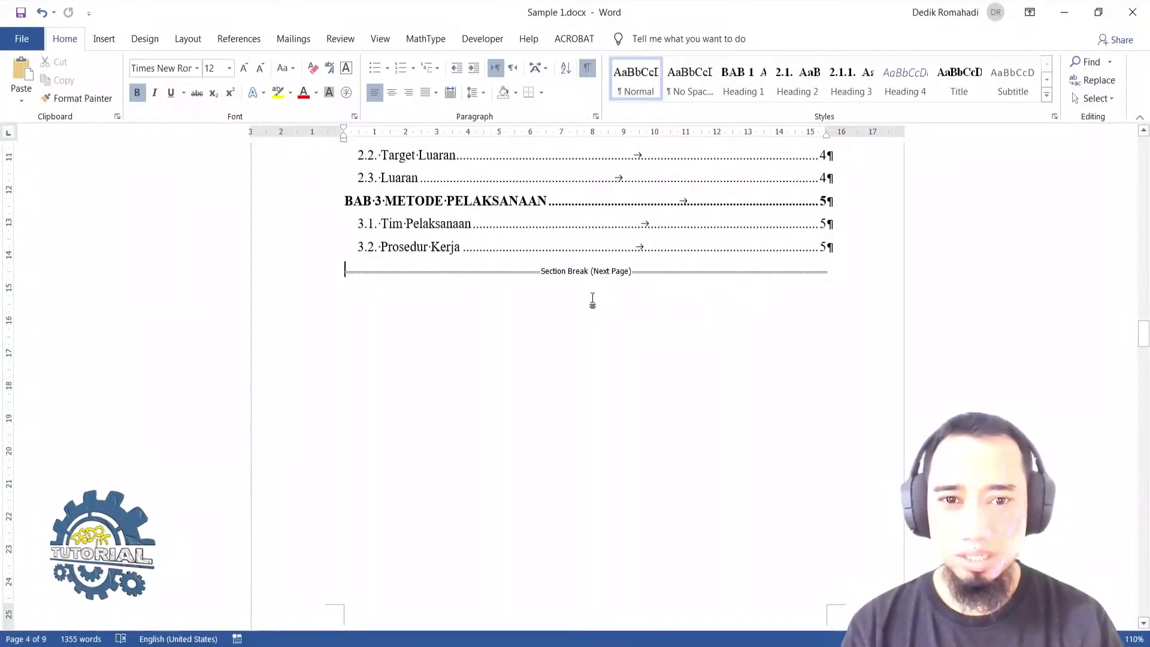
{"action": "scroll", "coordinate": [709, 388], "scroll_direction": "down", "scroll_amount": 7}
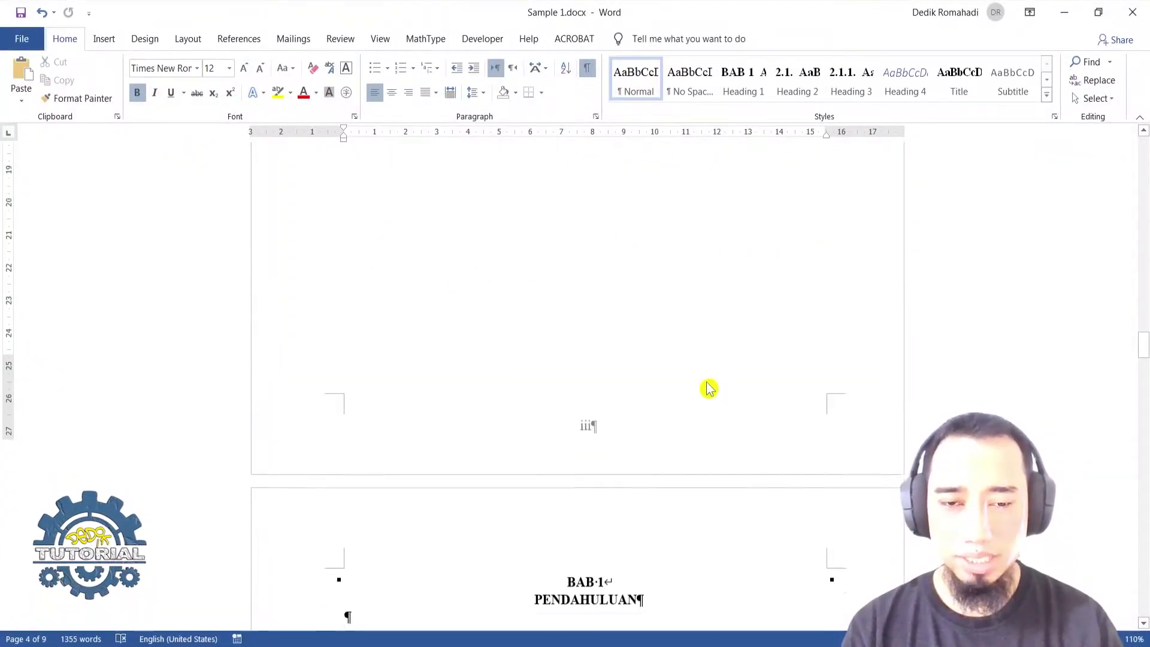
{"action": "left_click", "coordinate": [565, 534]}
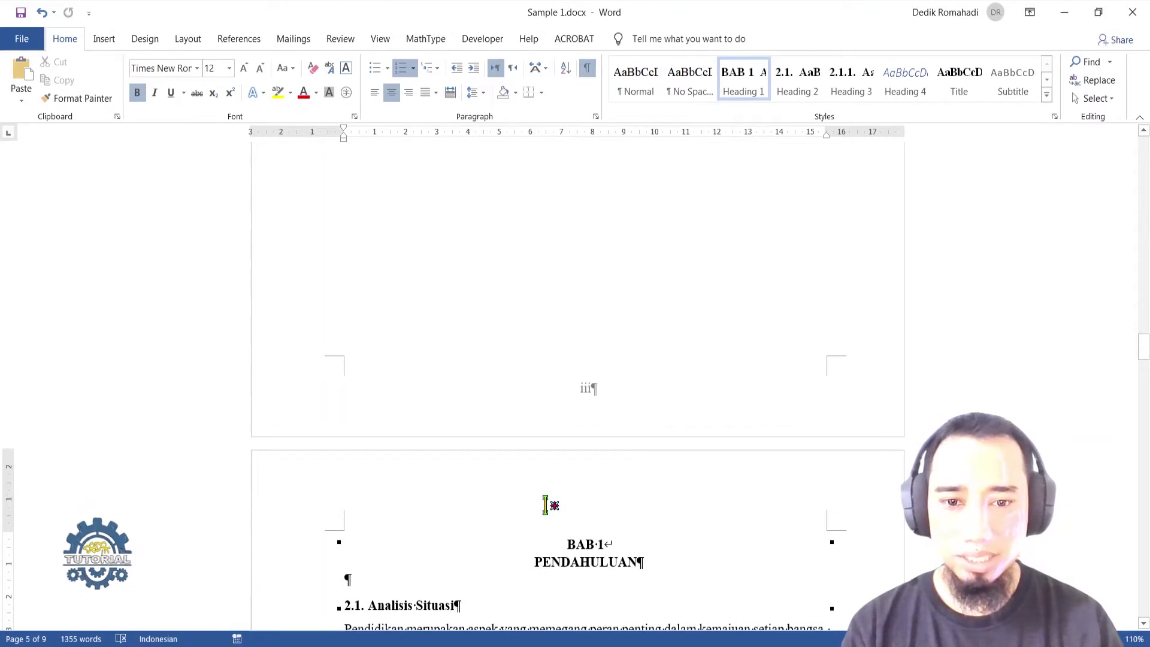
{"action": "scroll", "coordinate": [587, 516], "scroll_direction": "down", "scroll_amount": 2}
{"action": "key", "text": "Return"}
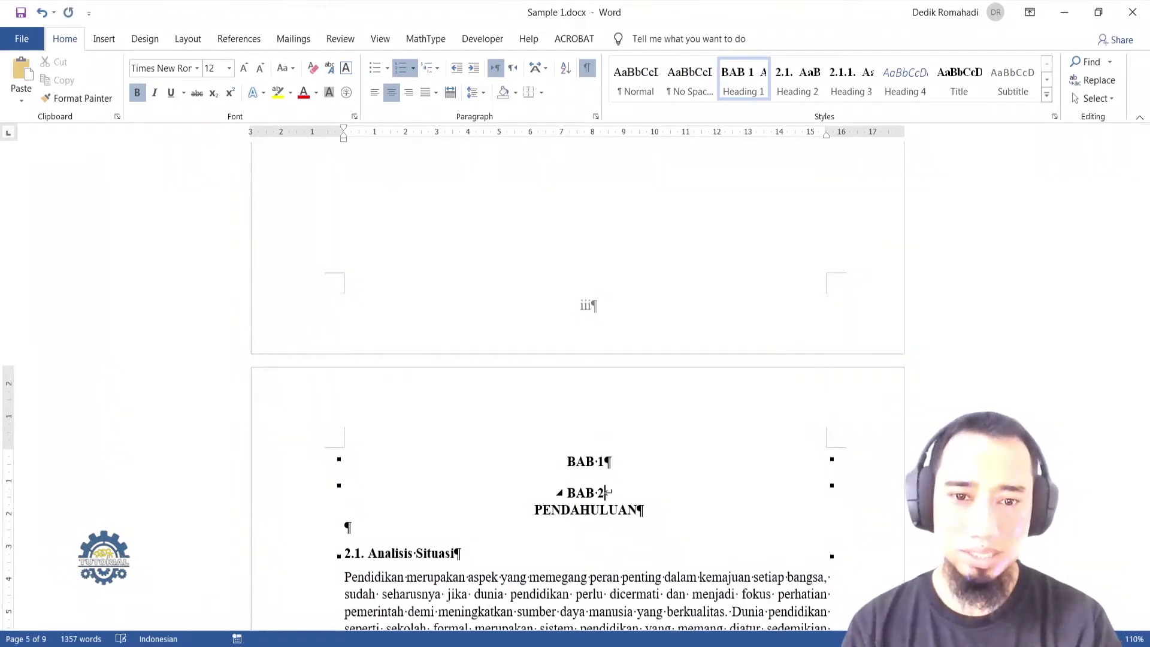
{"action": "key", "text": "BackSpace"}
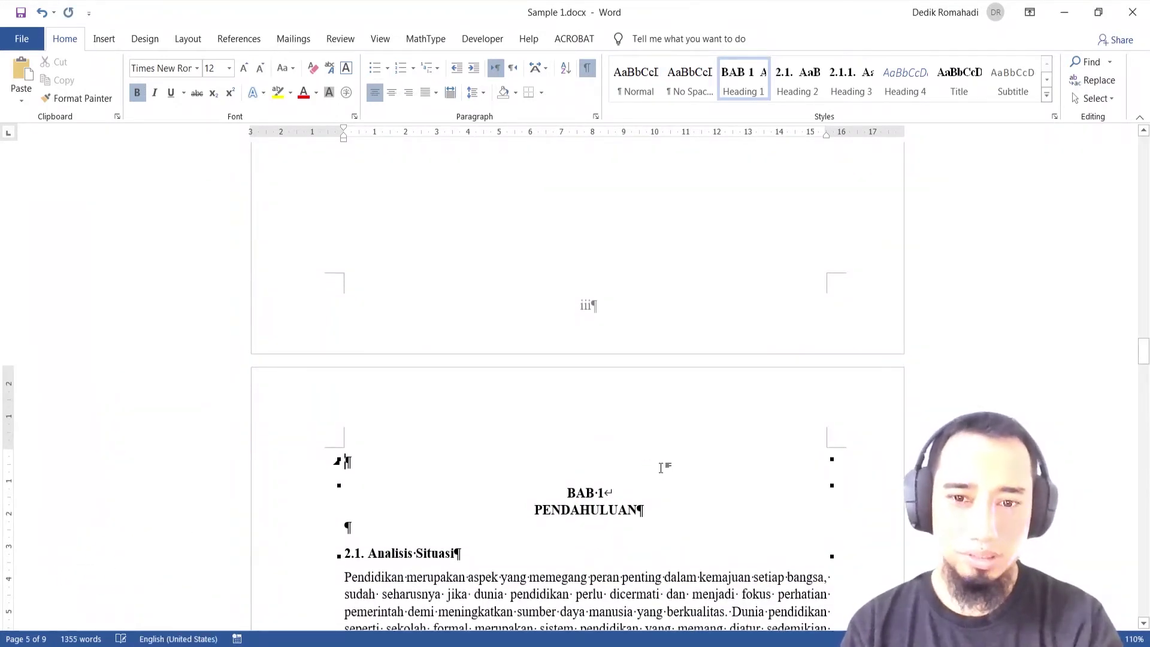
{"action": "type", "text": "DAF"}
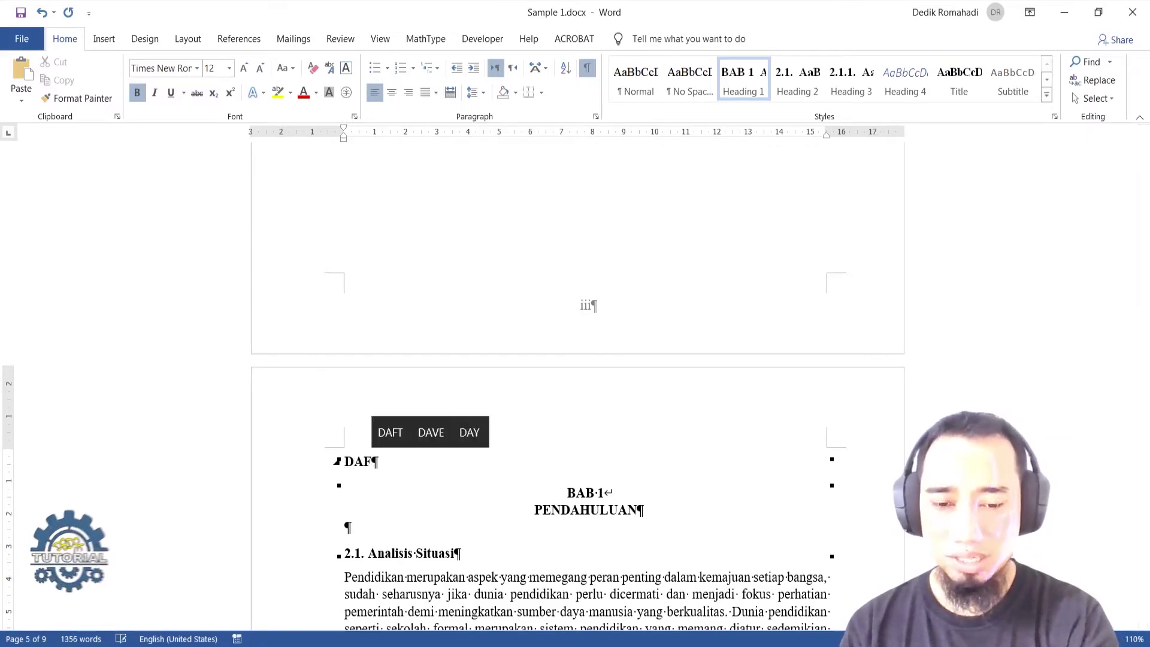
{"action": "scroll", "coordinate": [661, 468], "scroll_direction": "down", "scroll_amount": 17}
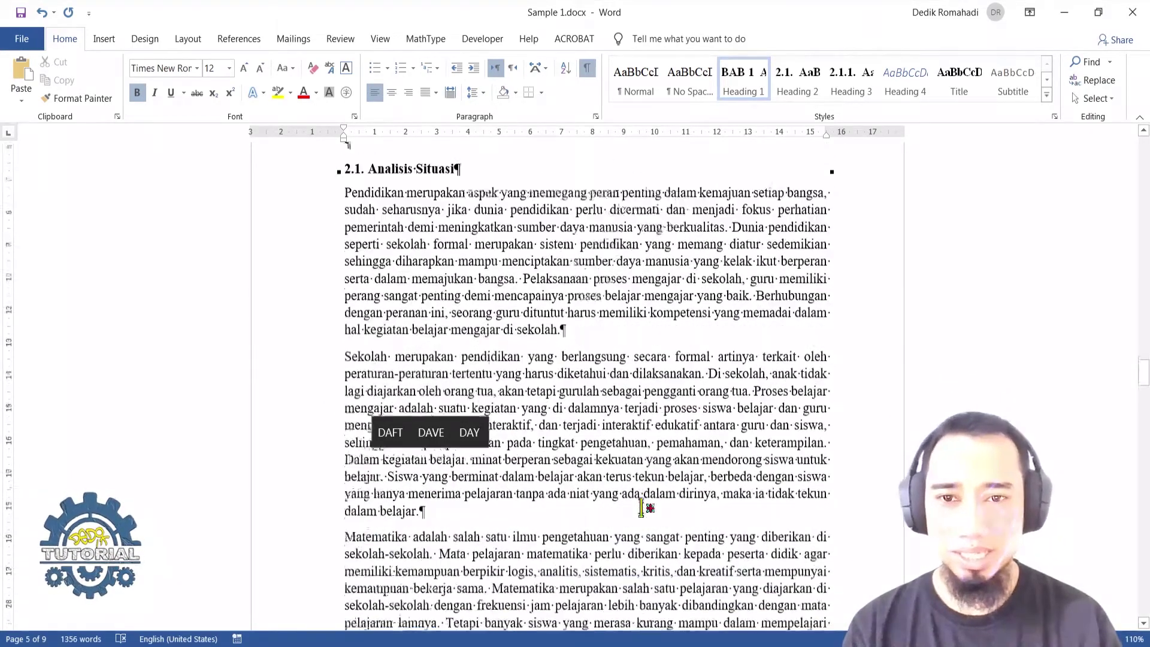
{"action": "scroll", "coordinate": [570, 511], "scroll_direction": "up", "scroll_amount": 7}
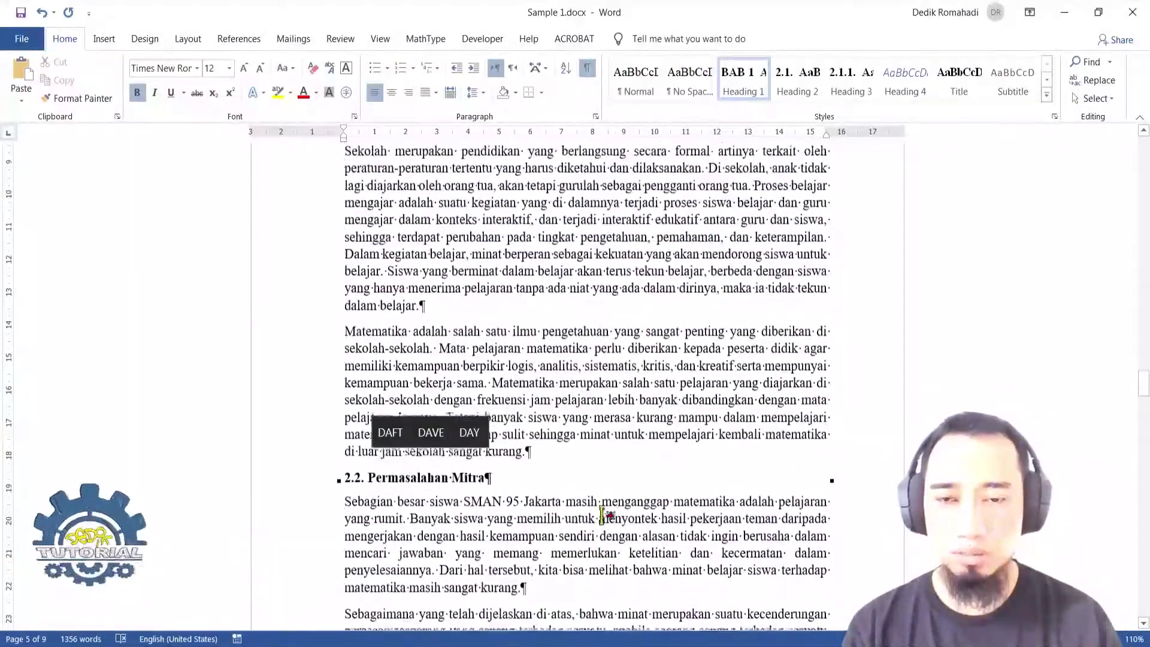
{"action": "scroll", "coordinate": [584, 508], "scroll_direction": "up", "scroll_amount": 3}
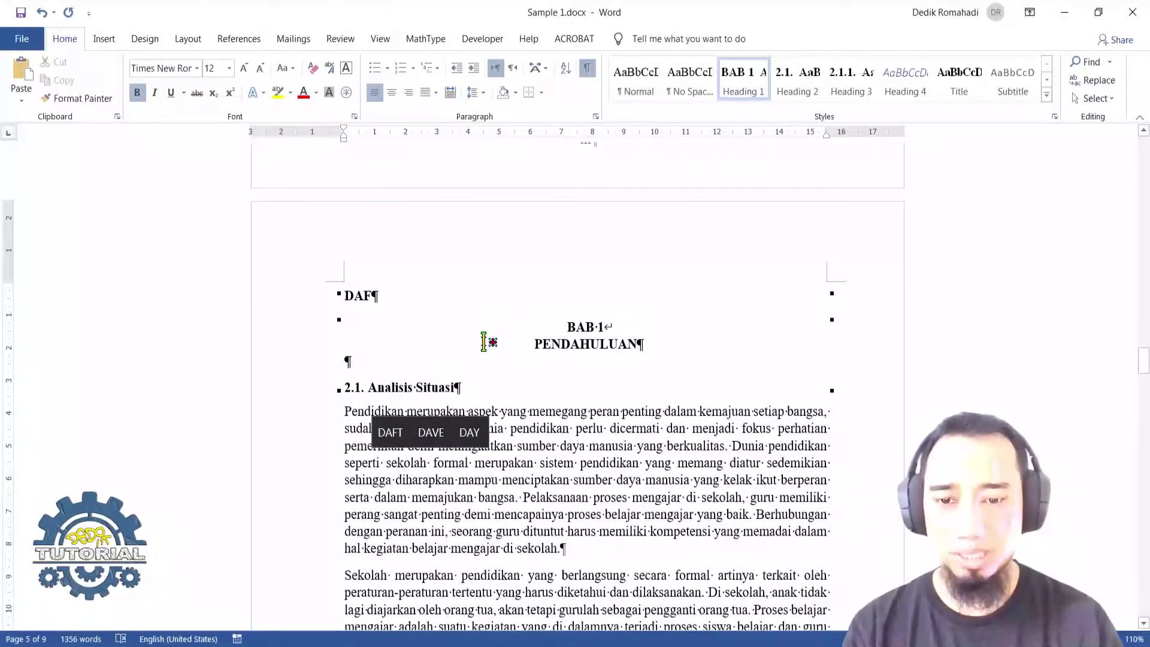
Step: Undo the text and the extra line added above the BAB 1 PENDAHULUAN heading
{"action": "key", "text": "ctrl+z"}
{"action": "key", "text": "ctrl+z"}
{"action": "key", "text": "ctrl+z"}
{"action": "key", "text": "ctrl+z"}
{"action": "key", "text": "ctrl+z"}
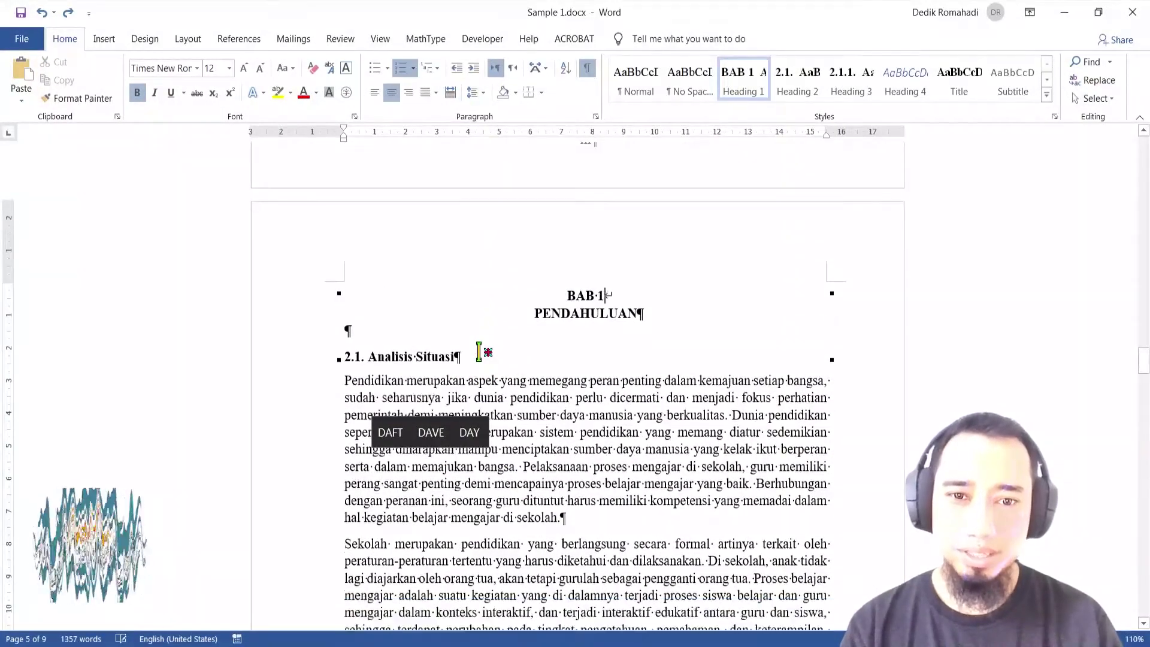
Step: Insert five empty paragraphs between the last table of contents entry and the Next Page section break
{"action": "scroll", "coordinate": [551, 334], "scroll_direction": "up", "scroll_amount": 4}
{"action": "scroll", "coordinate": [552, 335], "scroll_direction": "up", "scroll_amount": 3}
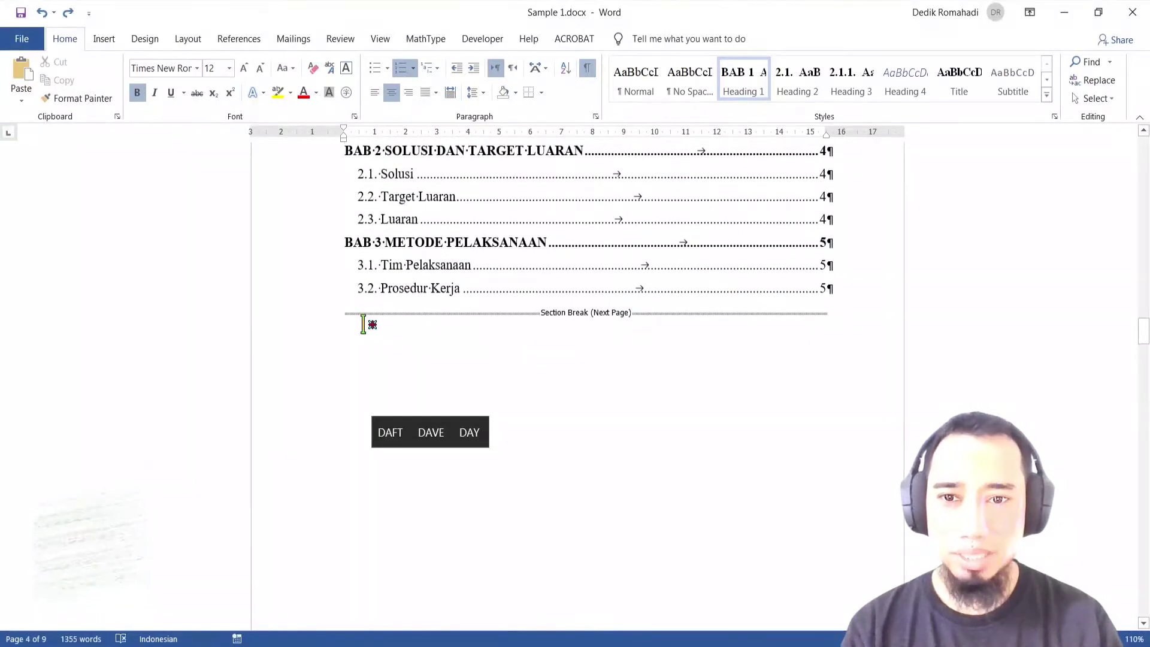
{"action": "left_click", "coordinate": [346, 314]}
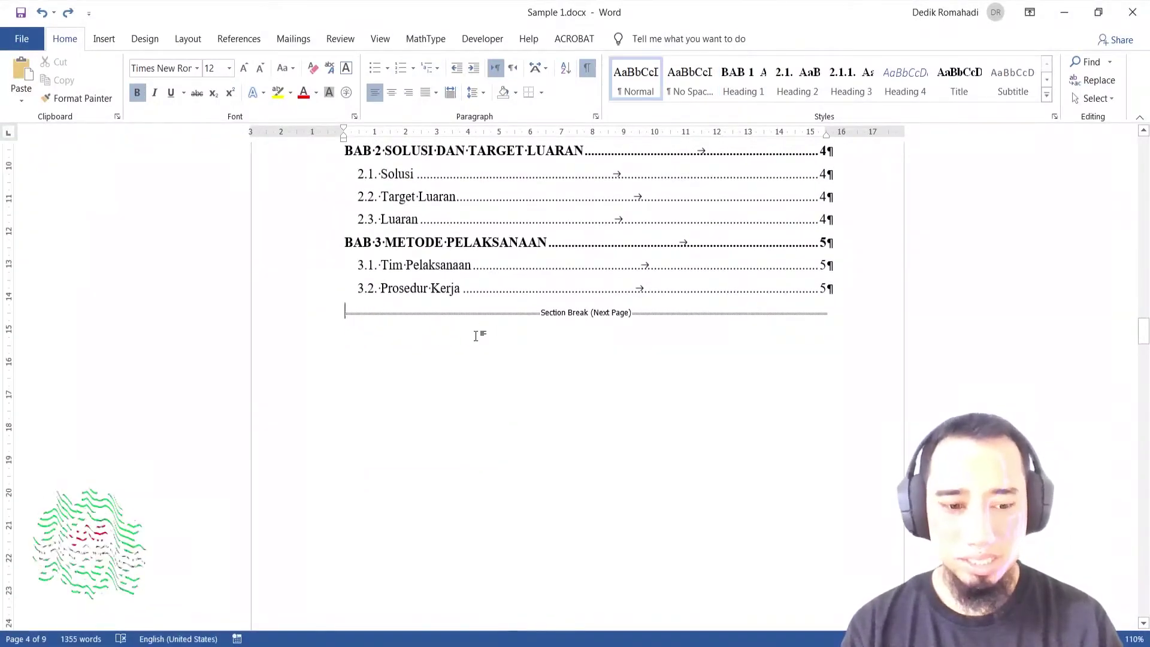
{"action": "key", "text": "Return"}
{"action": "key", "text": "Return"}
{"action": "key", "text": "Return"}
{"action": "key", "text": "Return"}
{"action": "key", "text": "Return"}
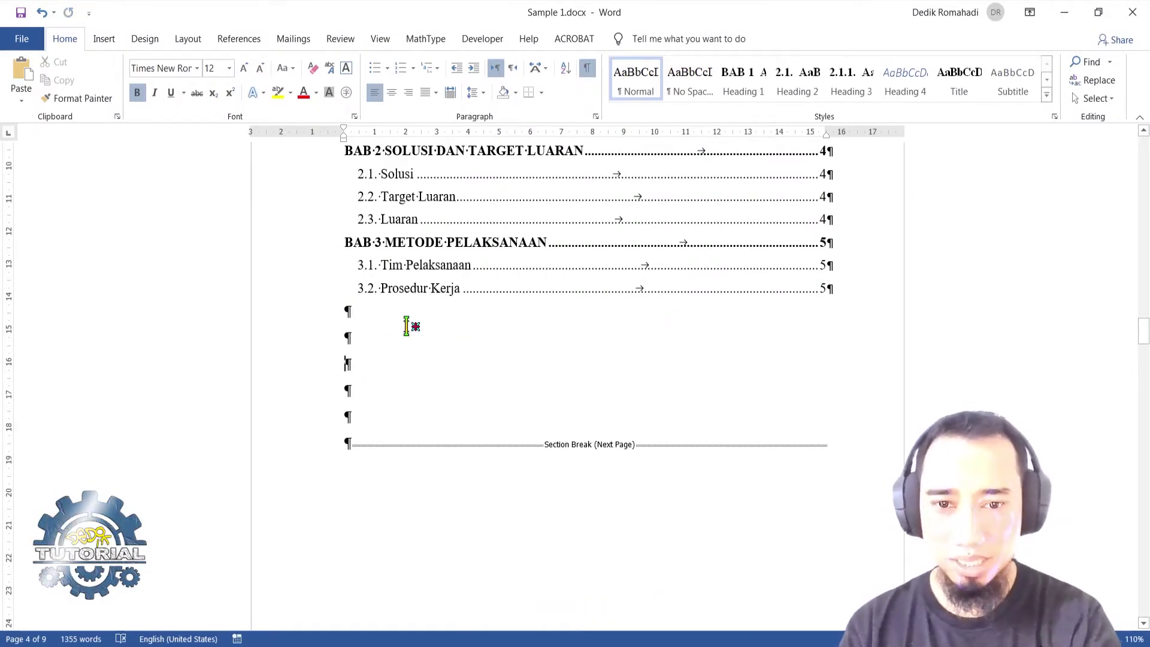
Step: Inspect the Section 2 footer and Section 3 header around the section break, and return to the document body
{"action": "scroll", "coordinate": [557, 420], "scroll_direction": "down", "scroll_amount": 3}
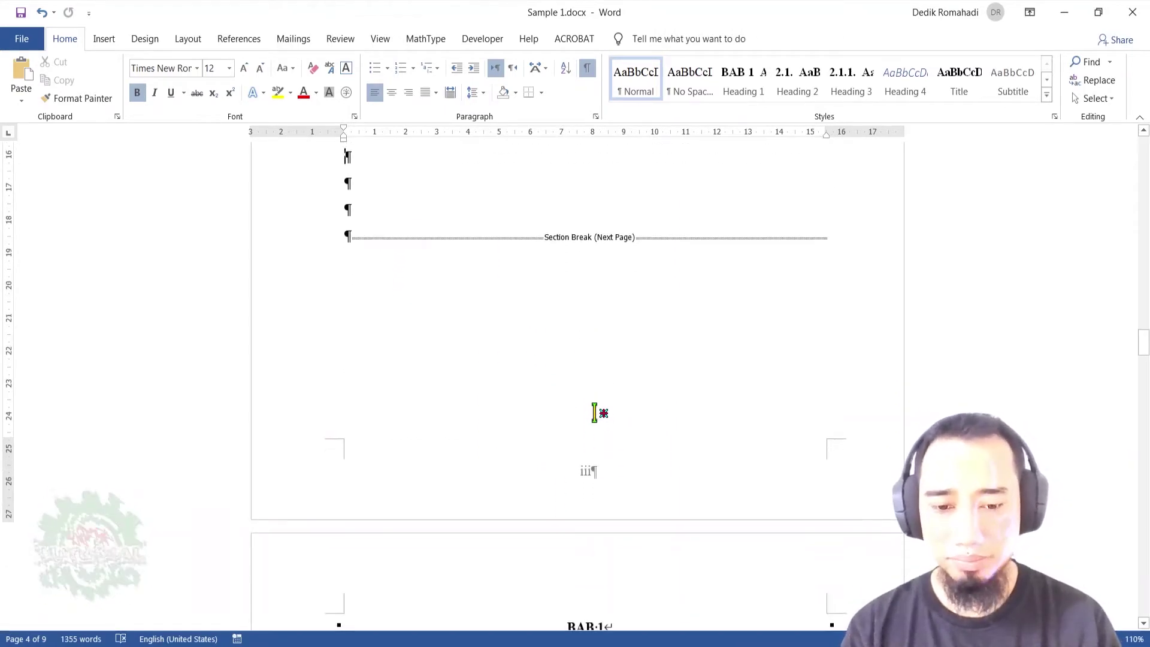
{"action": "double_click", "coordinate": [476, 497]}
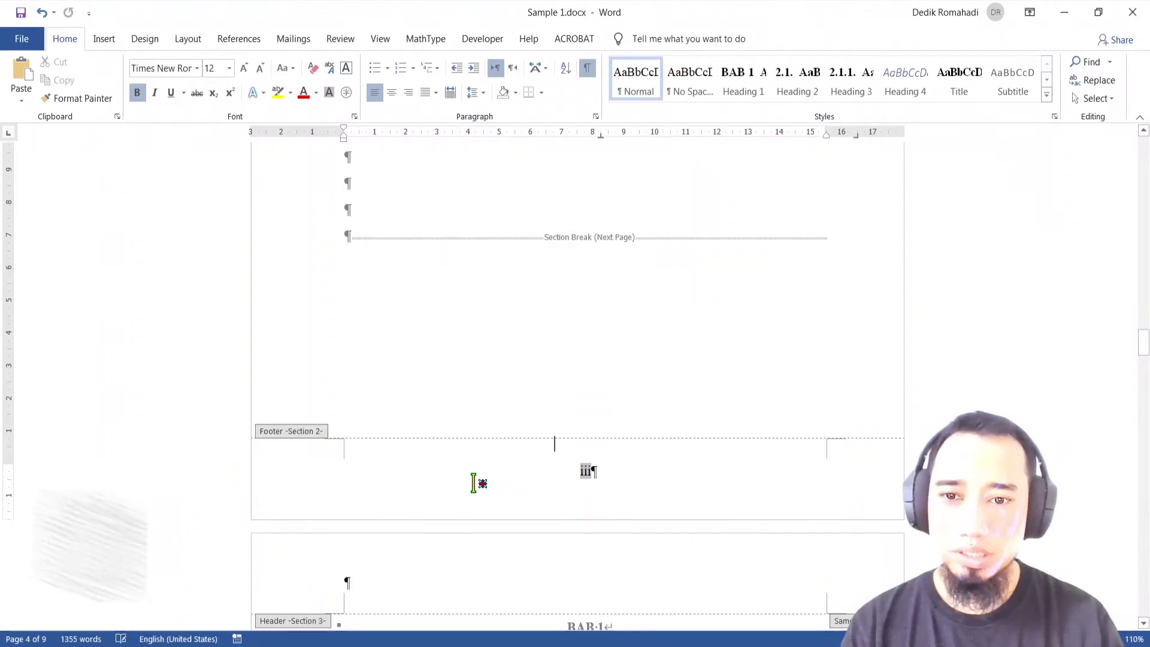
{"action": "scroll", "coordinate": [341, 458], "scroll_direction": "down", "scroll_amount": 3}
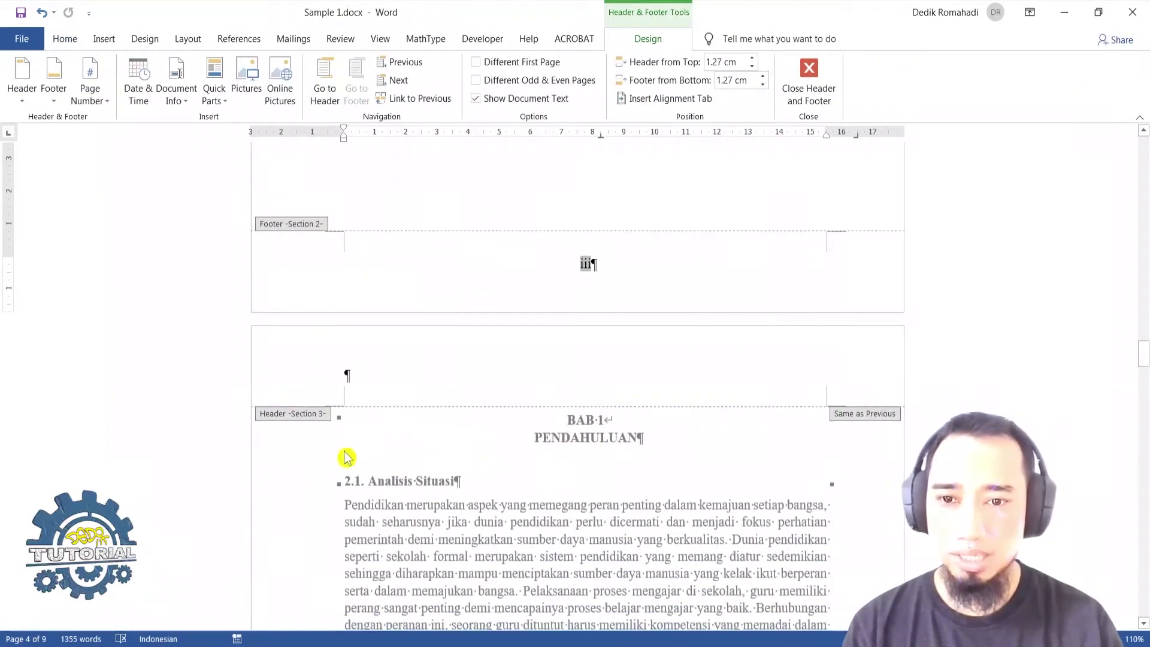
{"action": "scroll", "coordinate": [363, 440], "scroll_direction": "up", "scroll_amount": 5}
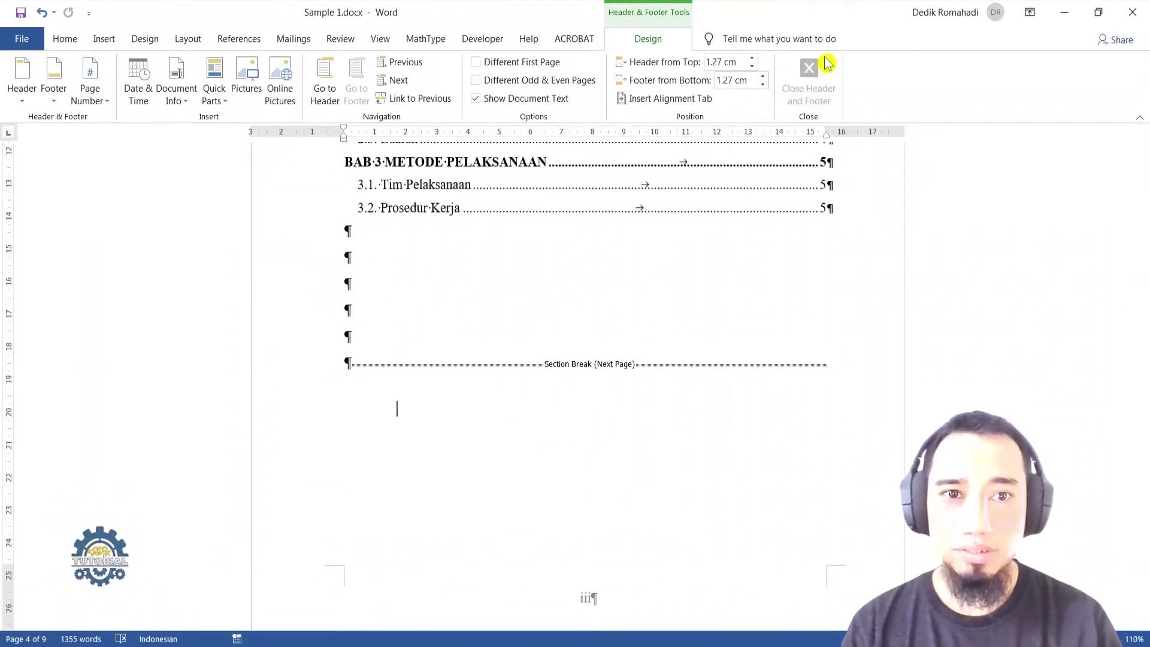
{"action": "left_click", "coordinate": [809, 84]}
Step: Hide the formatting marks and add a centred "DAFTAR GAMBAR" line on the fifth empty paragraph below the table of contents
{"action": "left_click", "coordinate": [354, 336]}
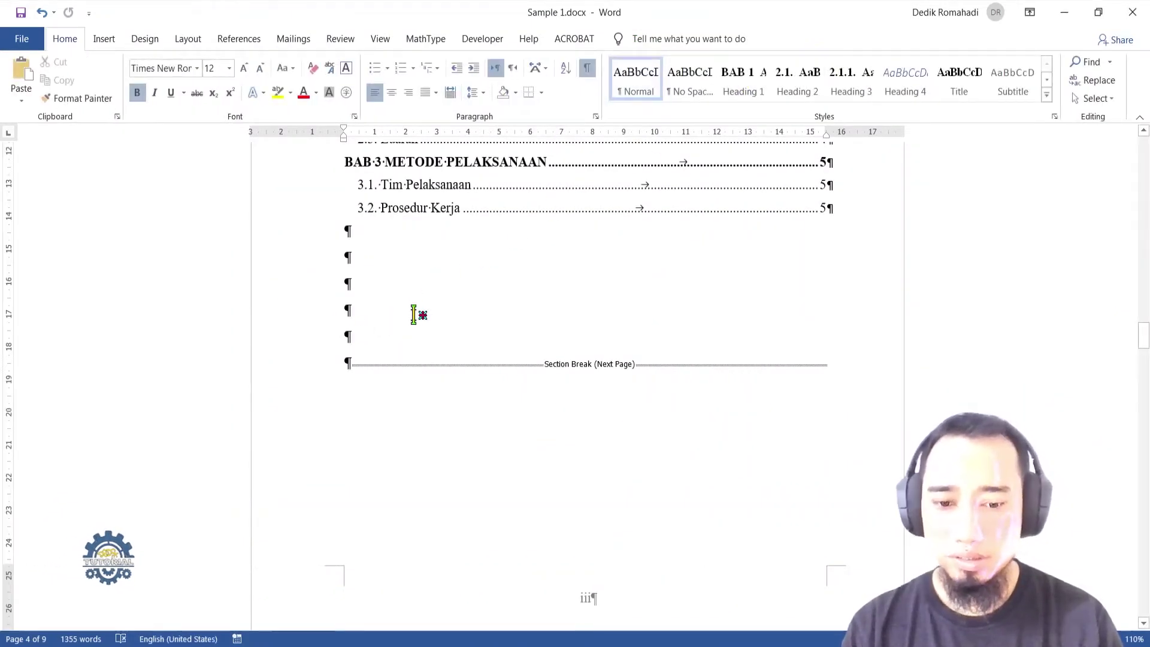
{"action": "key", "text": "ctrl+shift+8"}
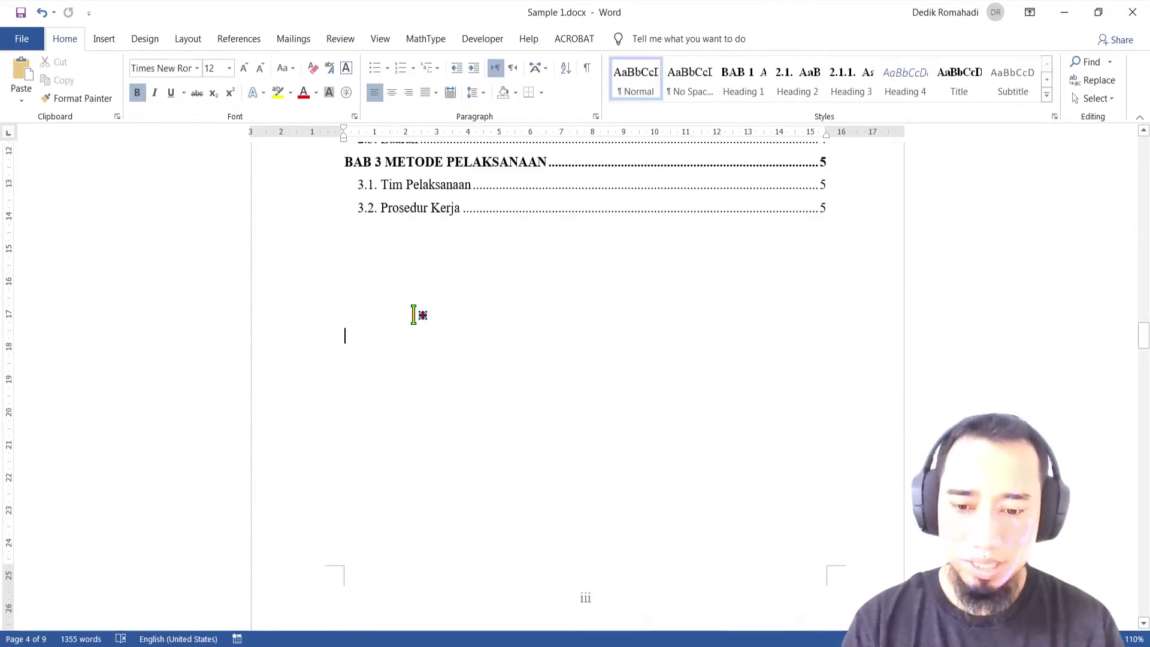
{"action": "key", "text": "ctrl+e"}
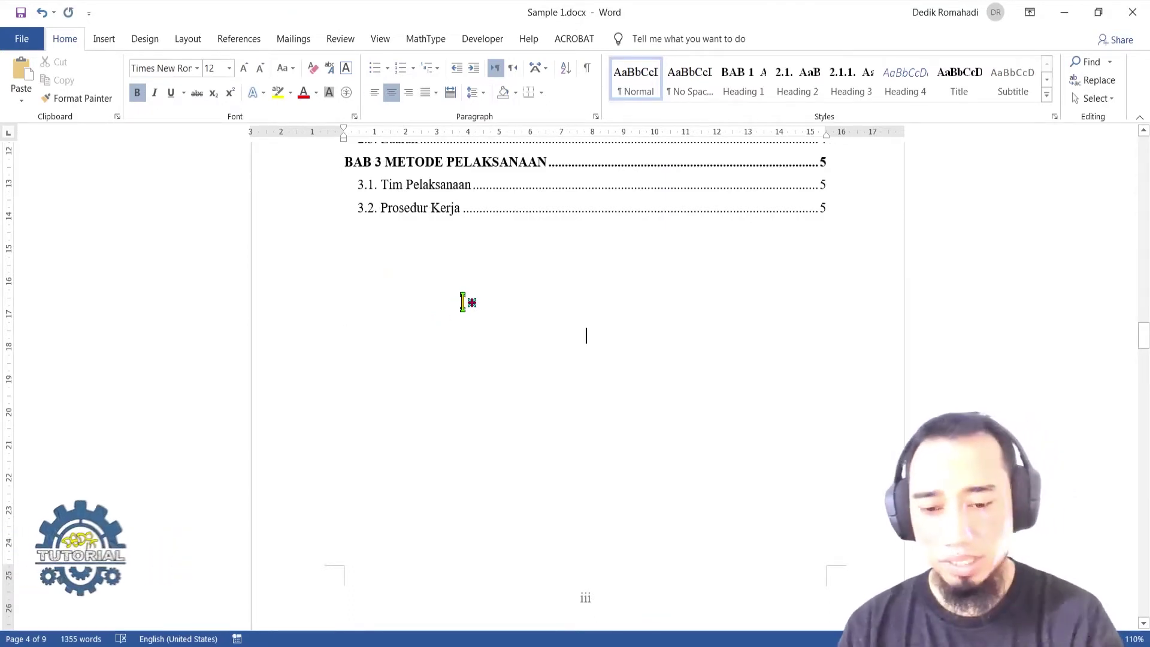
{"action": "type", "text": "DAFTAR"}
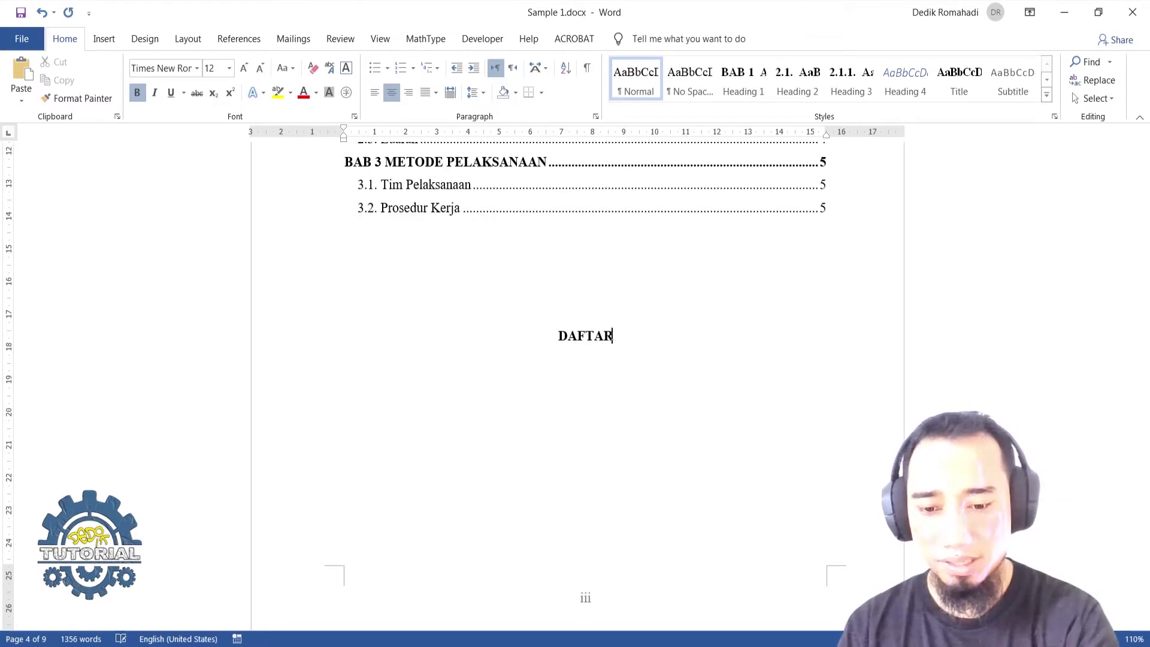
{"action": "type", "text": " GAMBAR"}
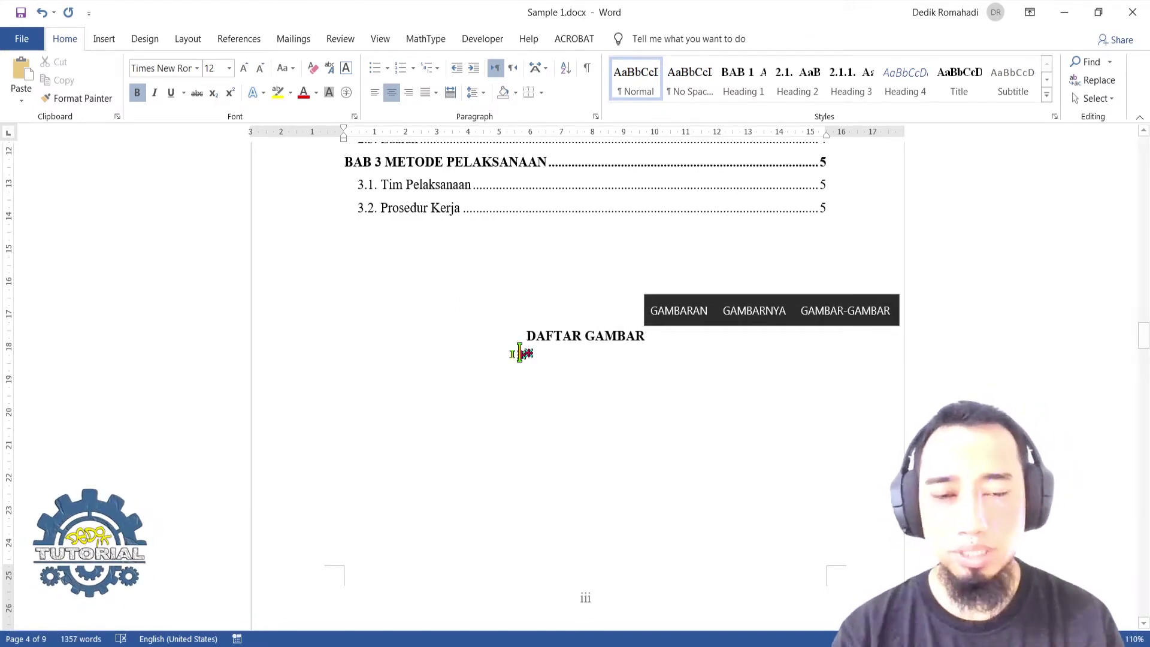
{"action": "scroll", "coordinate": [626, 371], "scroll_direction": "down", "scroll_amount": 2}
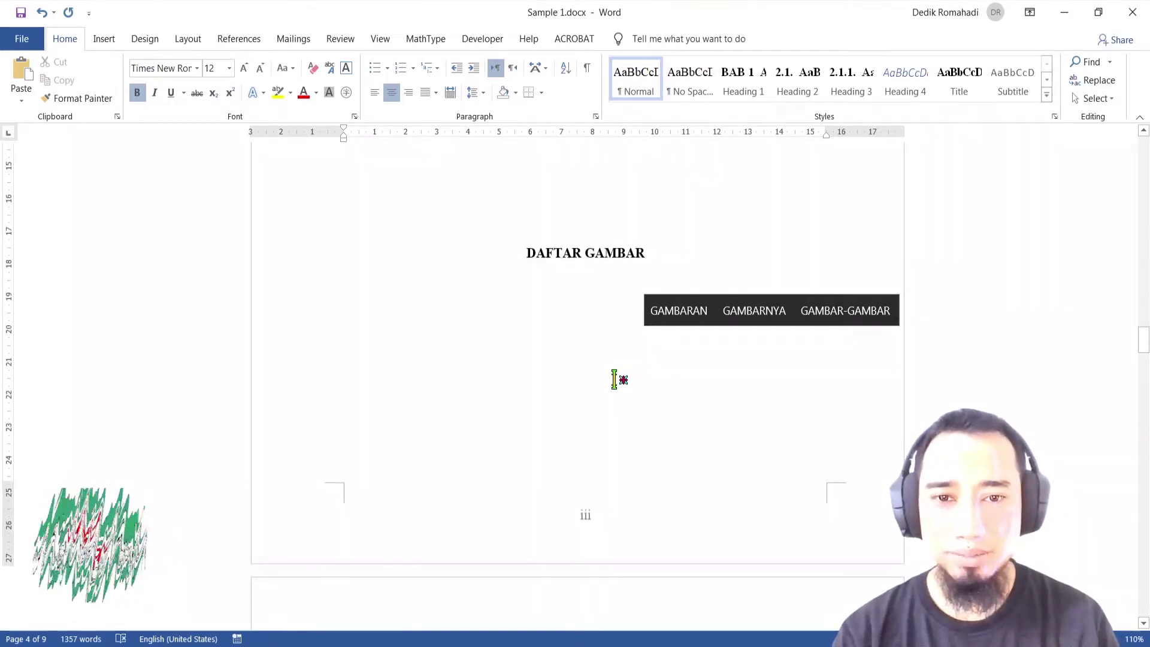
{"action": "key", "text": "Return"}
{"action": "scroll", "coordinate": [578, 390], "scroll_direction": "up", "scroll_amount": 2}
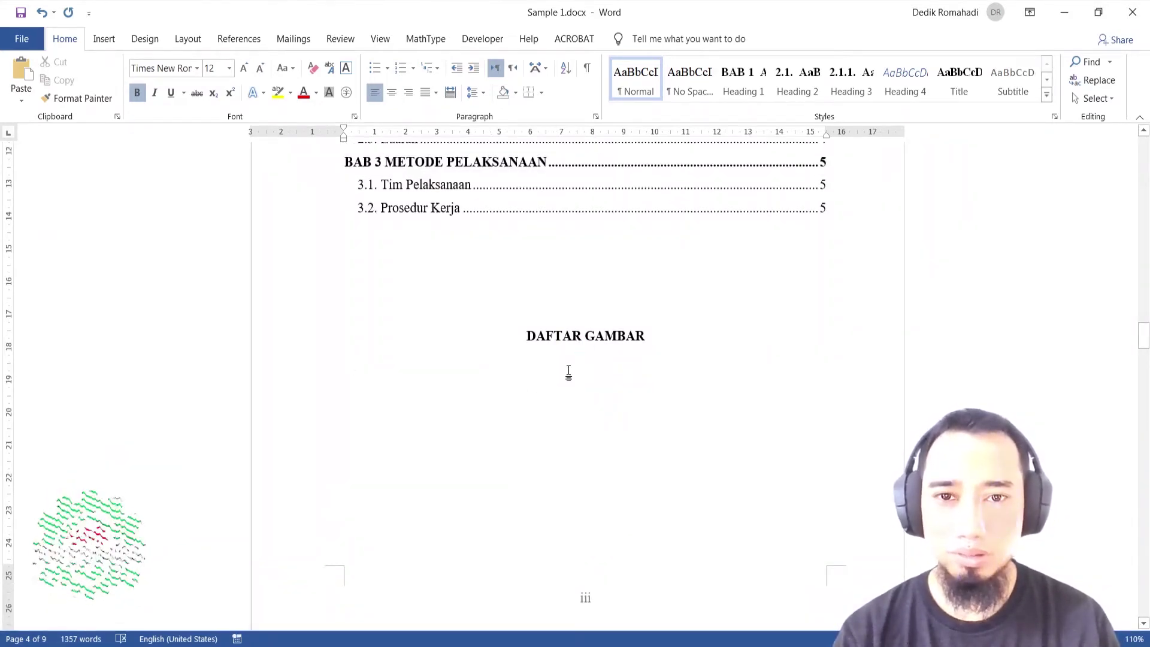
Step: Apply the Title style to the DAFTAR GAMBAR line below the table of contents
{"action": "left_click", "coordinate": [584, 331]}
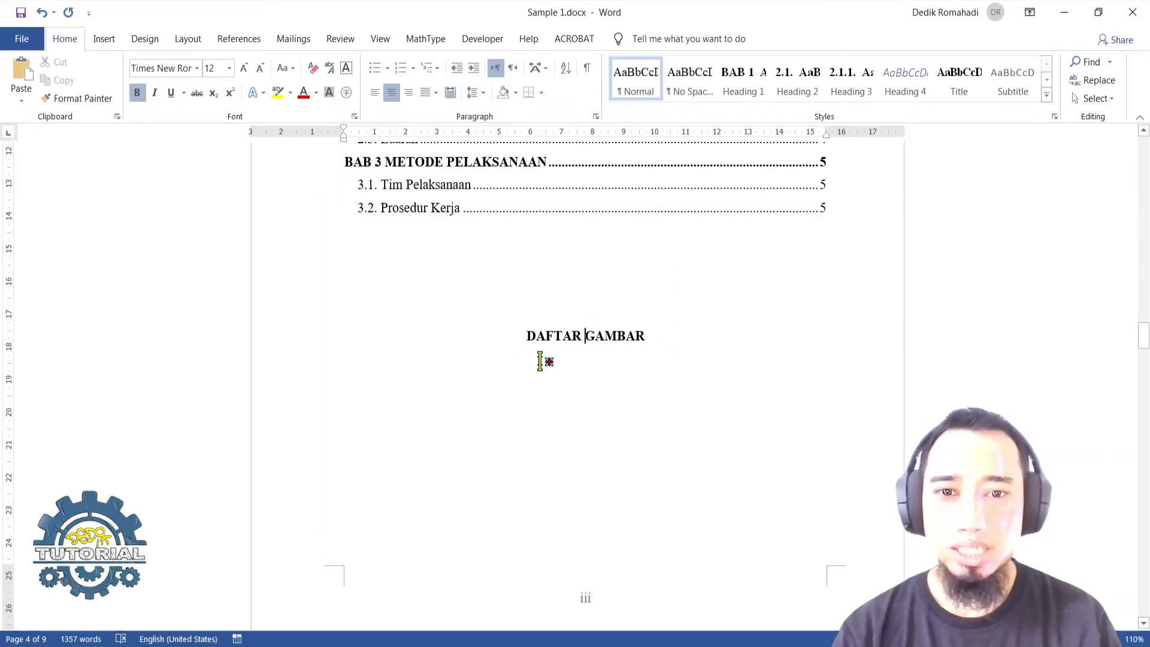
{"action": "scroll", "coordinate": [600, 354], "scroll_direction": "up", "scroll_amount": 15}
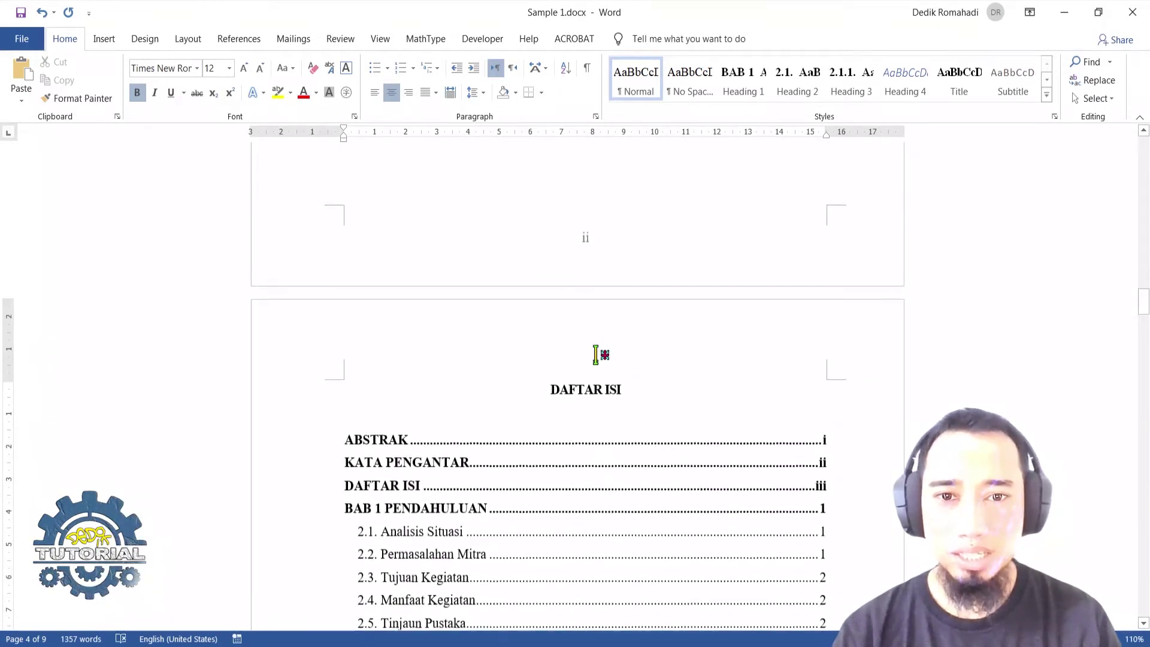
{"action": "scroll", "coordinate": [602, 299], "scroll_direction": "down", "scroll_amount": 3}
{"action": "scroll", "coordinate": [604, 276], "scroll_direction": "down", "scroll_amount": 14}
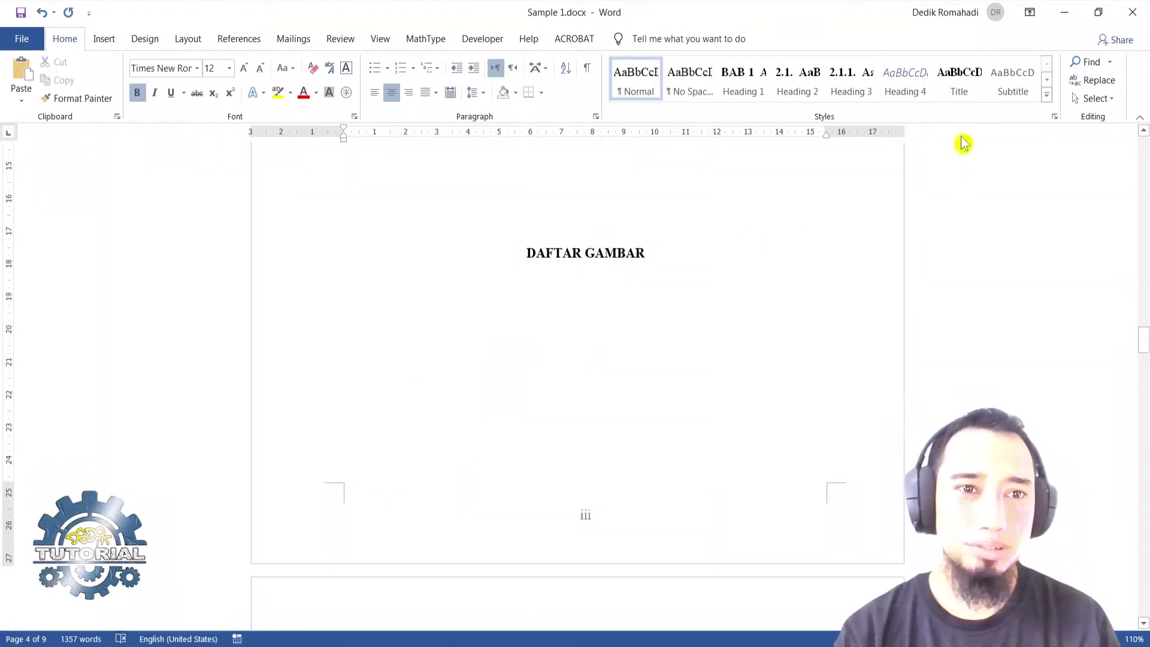
{"action": "left_click", "coordinate": [966, 89]}
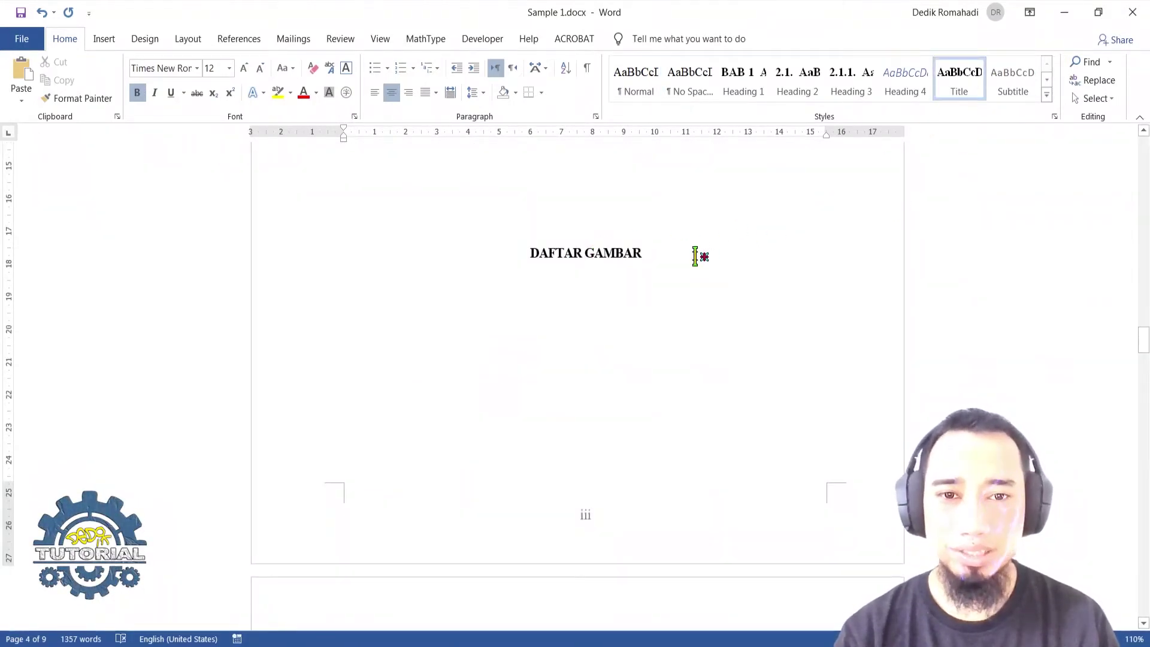
Step: Look through the chapter text from BAB 1 to the Simulink integral figure and the description beneath it
{"action": "scroll", "coordinate": [403, 303], "scroll_direction": "down", "scroll_amount": 17}
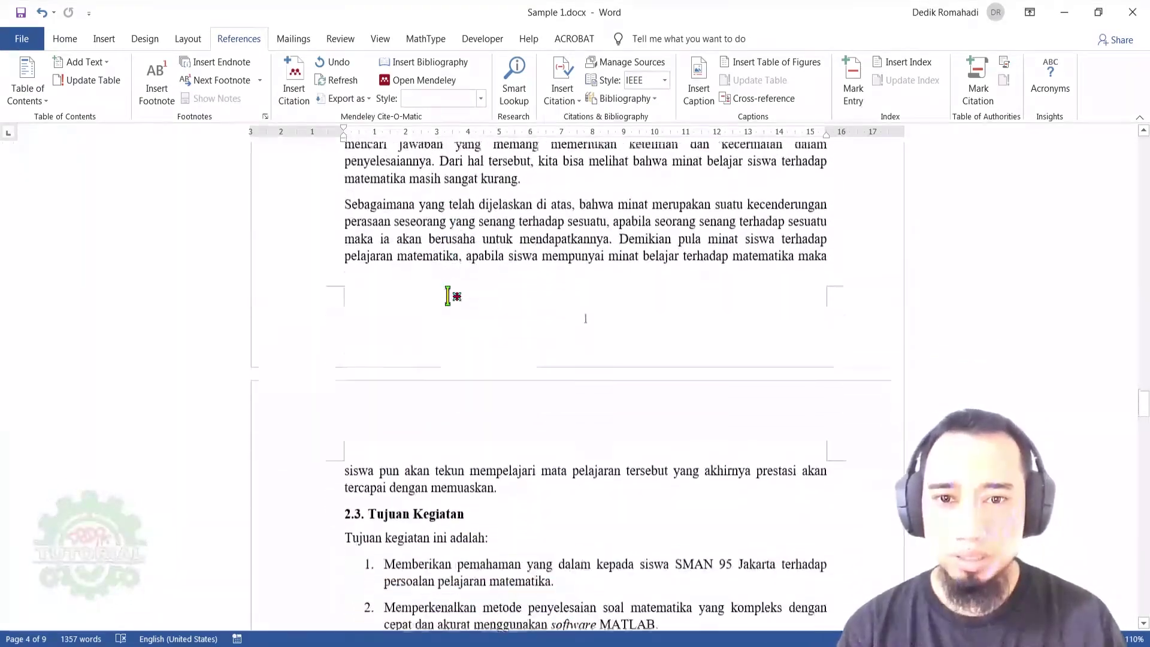
{"action": "scroll", "coordinate": [458, 300], "scroll_direction": "down", "scroll_amount": 3}
{"action": "scroll", "coordinate": [473, 305], "scroll_direction": "up", "scroll_amount": 4}
{"action": "scroll", "coordinate": [482, 298], "scroll_direction": "down", "scroll_amount": 10}
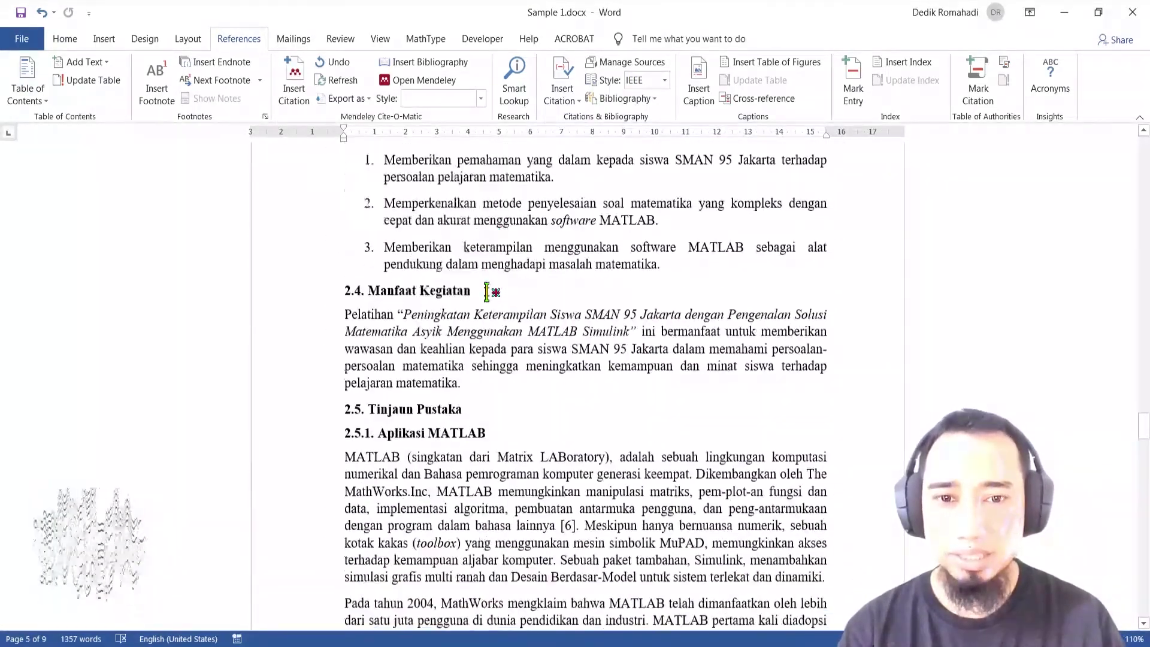
{"action": "scroll", "coordinate": [487, 292], "scroll_direction": "down", "scroll_amount": 20}
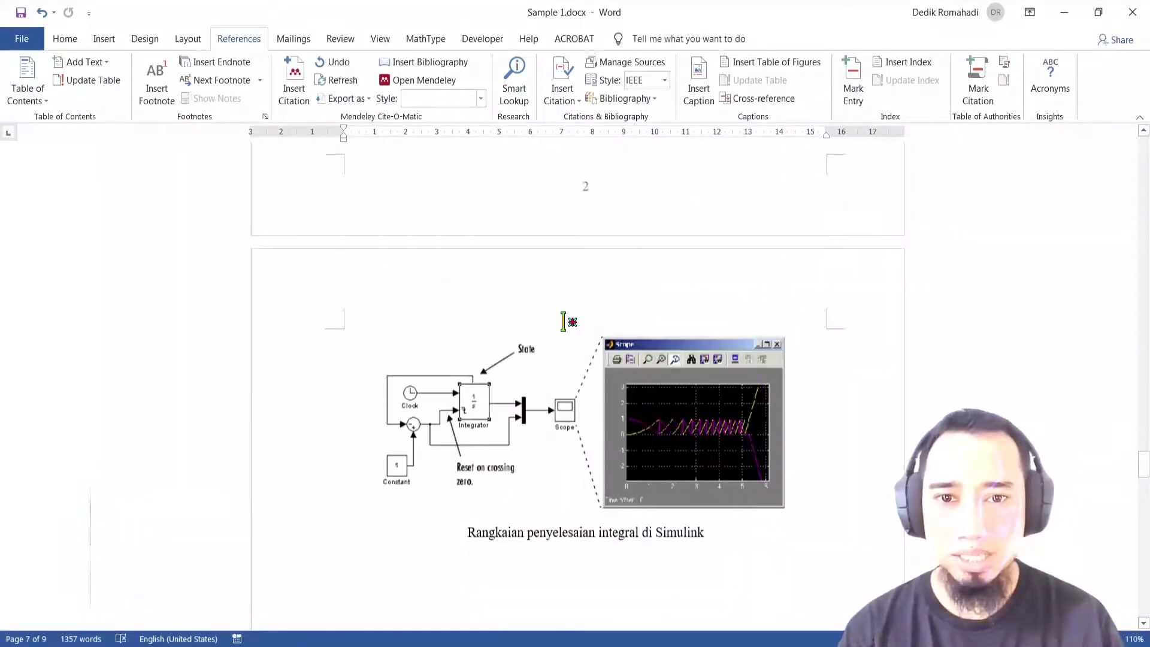
{"action": "scroll", "coordinate": [563, 322], "scroll_direction": "up", "scroll_amount": 20}
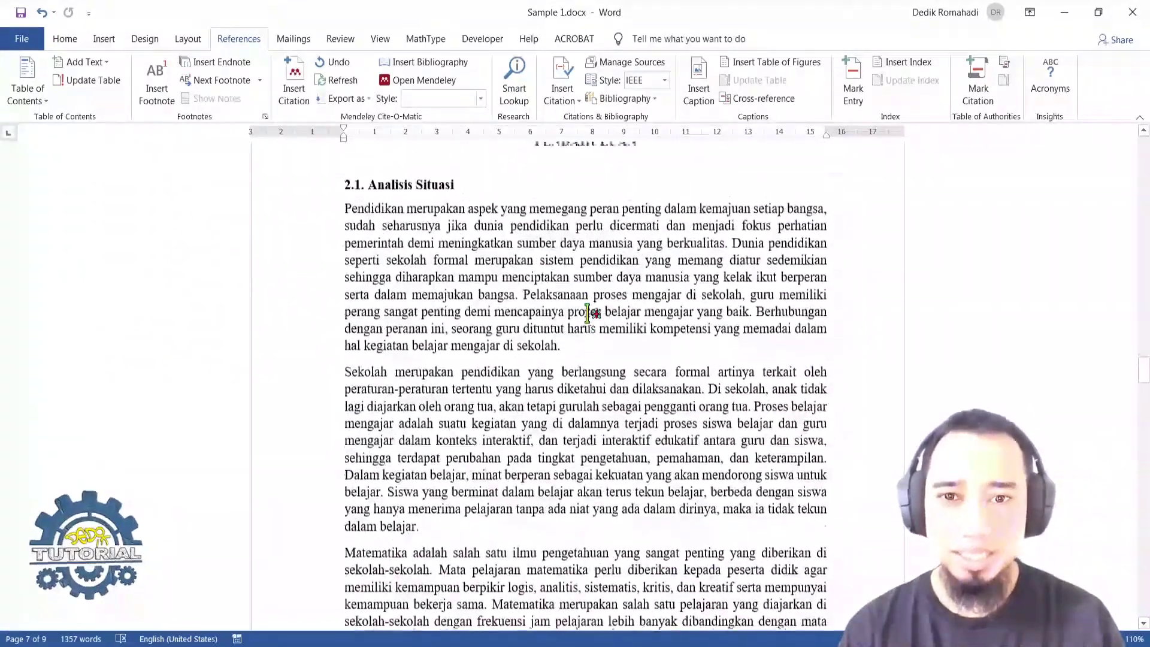
{"action": "scroll", "coordinate": [588, 311], "scroll_direction": "up", "scroll_amount": 9}
{"action": "scroll", "coordinate": [587, 308], "scroll_direction": "down", "scroll_amount": 11}
{"action": "scroll", "coordinate": [591, 307], "scroll_direction": "up", "scroll_amount": 4}
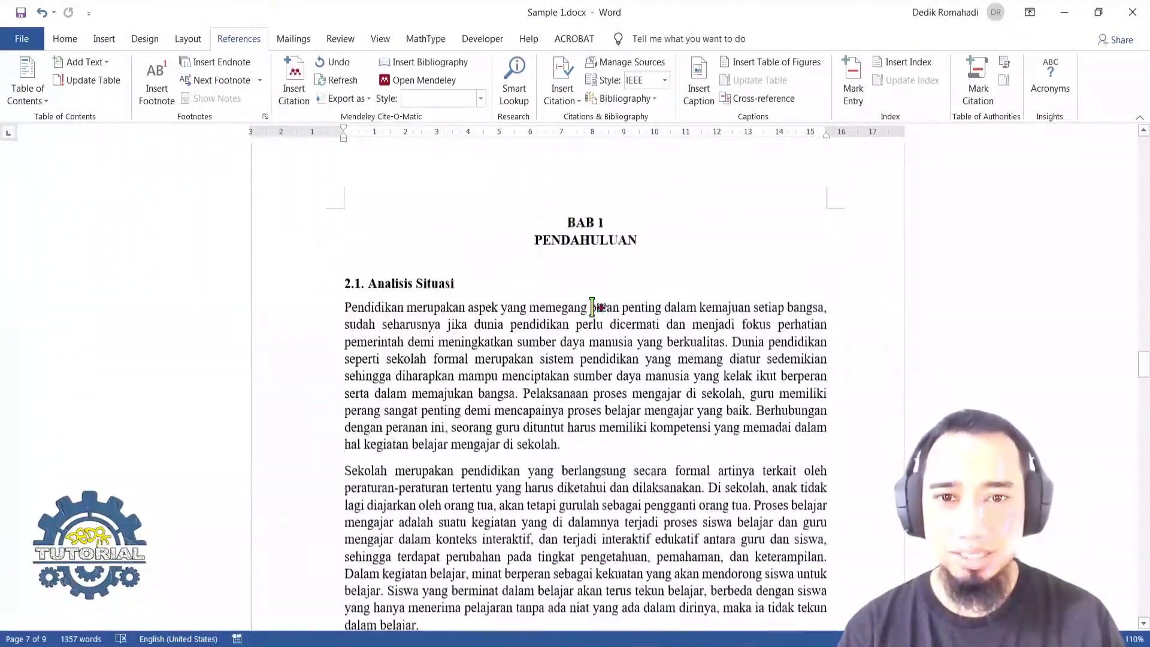
{"action": "scroll", "coordinate": [592, 308], "scroll_direction": "down", "scroll_amount": 20}
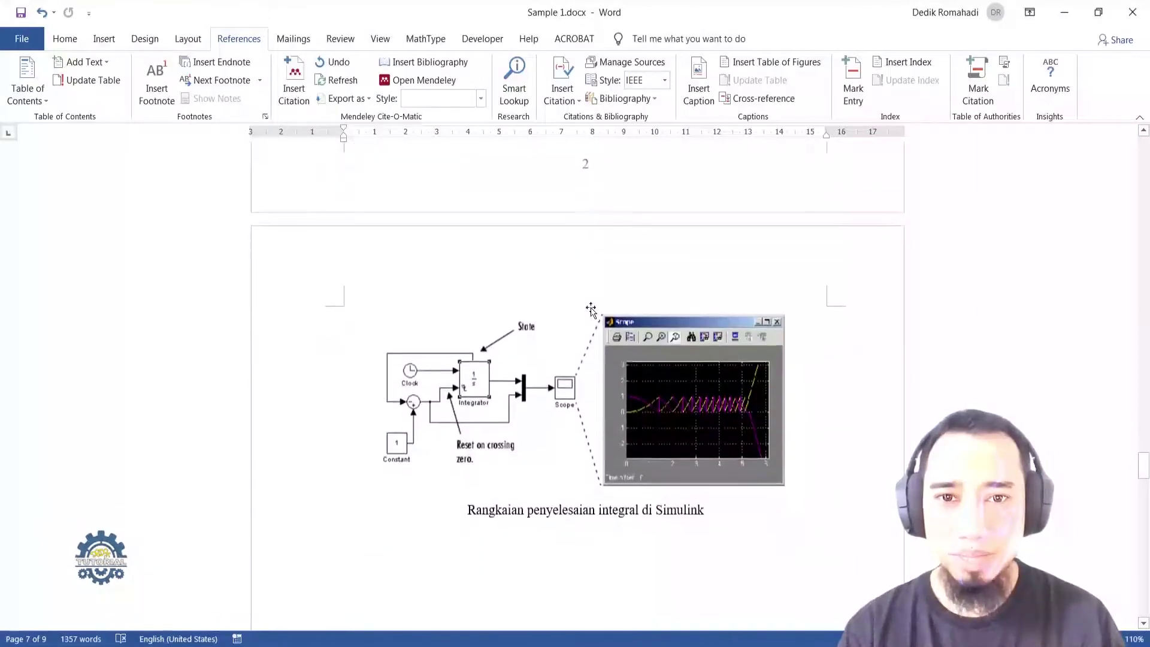
Step: Examine the Simulink integral figure together with the description line beneath it
{"action": "scroll", "coordinate": [591, 309], "scroll_direction": "up", "scroll_amount": 4}
{"action": "scroll", "coordinate": [585, 308], "scroll_direction": "down", "scroll_amount": 5}
{"action": "left_click", "coordinate": [586, 309]}
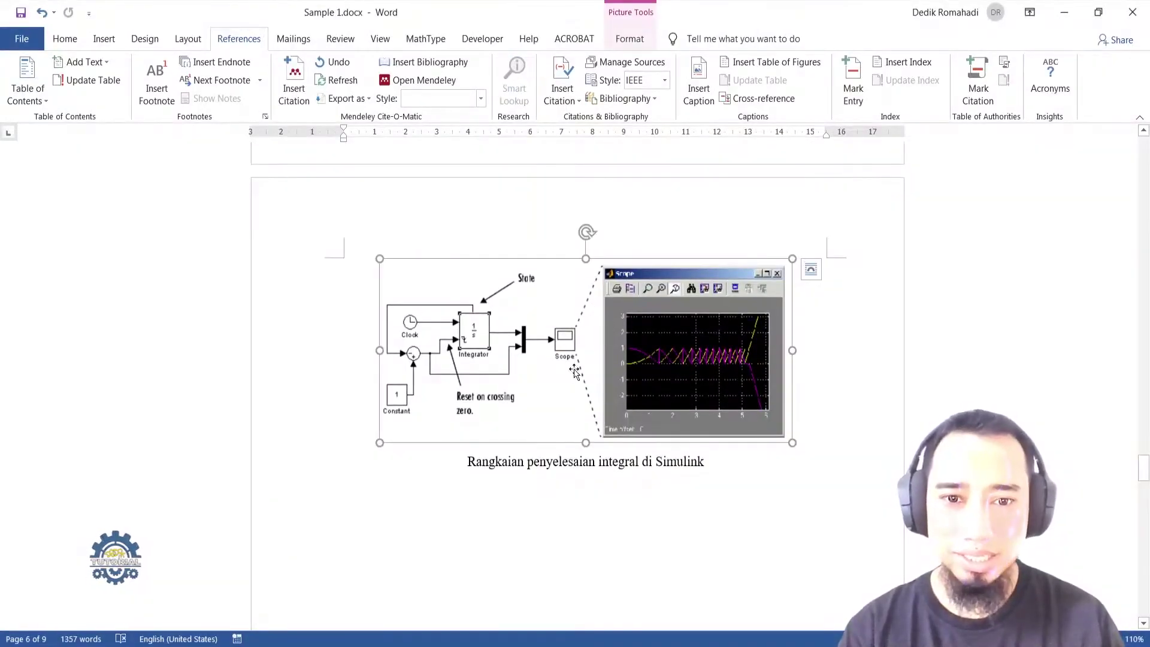
{"action": "scroll", "coordinate": [616, 354], "scroll_direction": "down", "scroll_amount": 4}
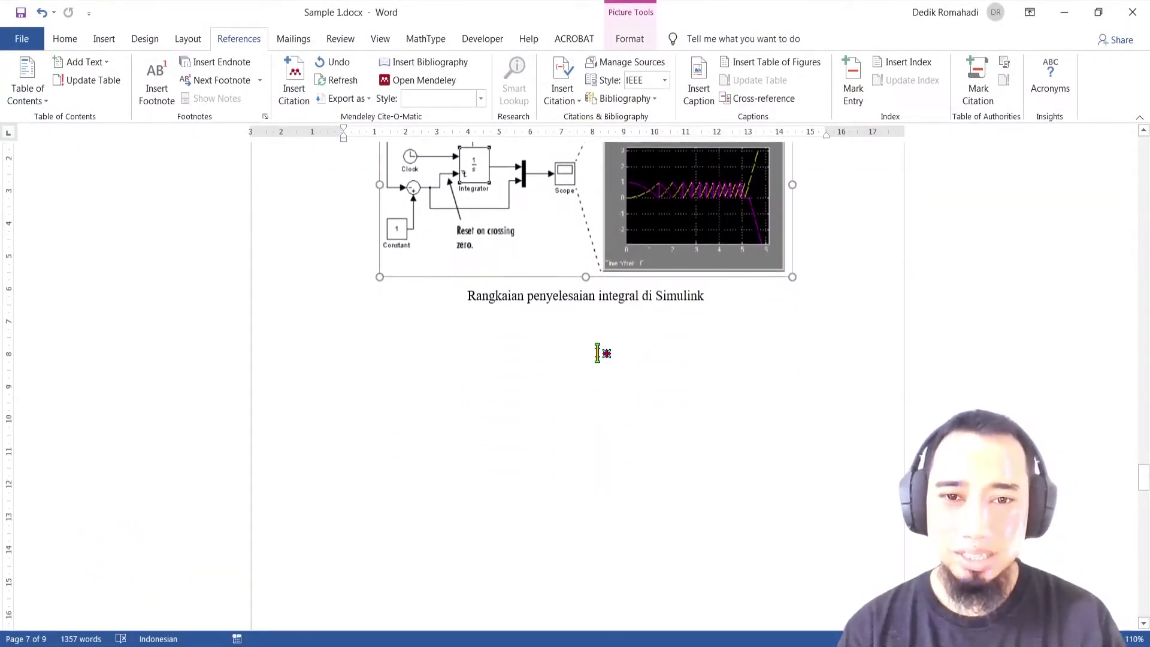
{"action": "scroll", "coordinate": [599, 353], "scroll_direction": "up", "scroll_amount": 3}
{"action": "left_click", "coordinate": [471, 423]}
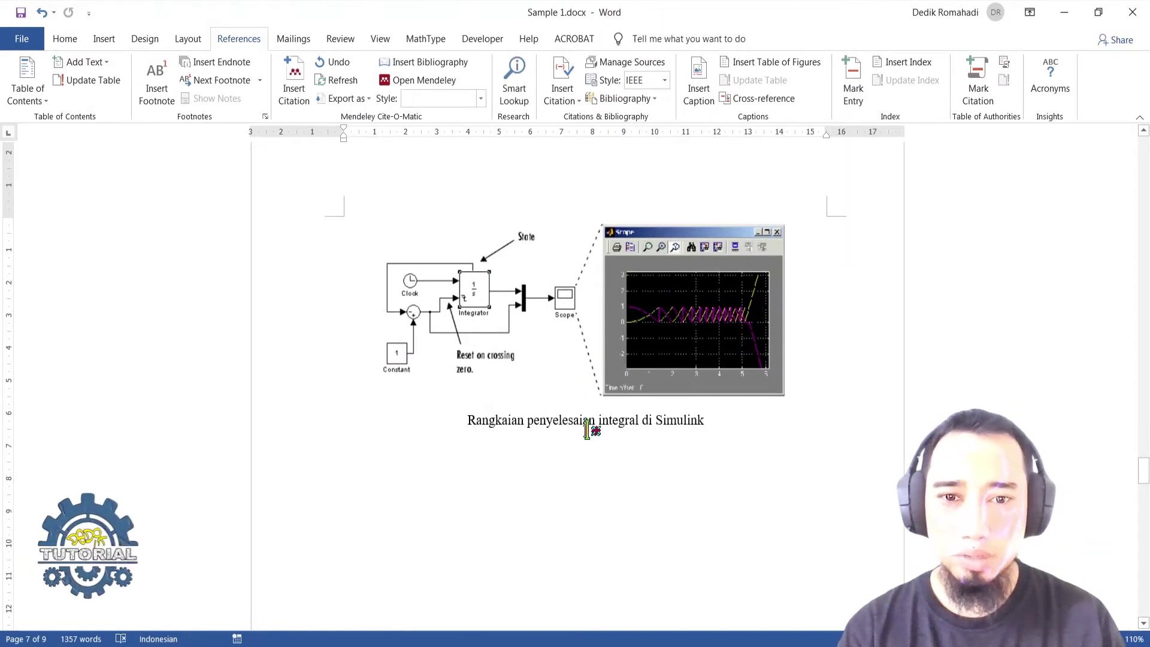
Step: Start a caption for the Simulink integral figure and create a new caption label named "Gambar"
{"action": "left_click", "coordinate": [625, 329]}
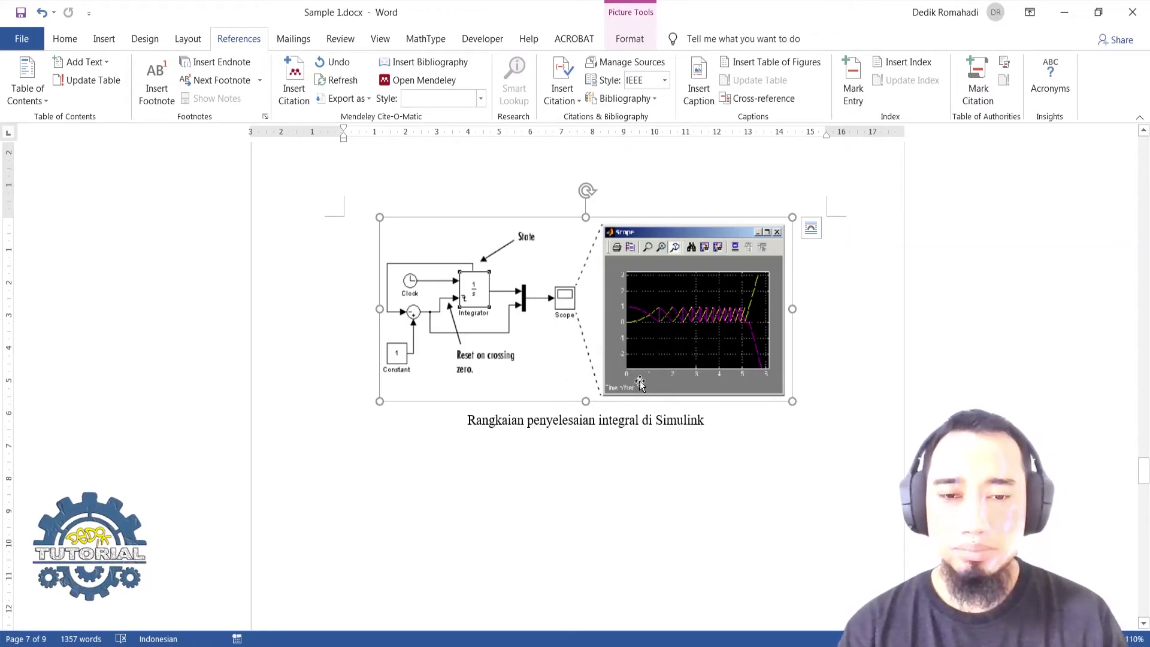
{"action": "scroll", "coordinate": [603, 440], "scroll_direction": "up", "scroll_amount": 3}
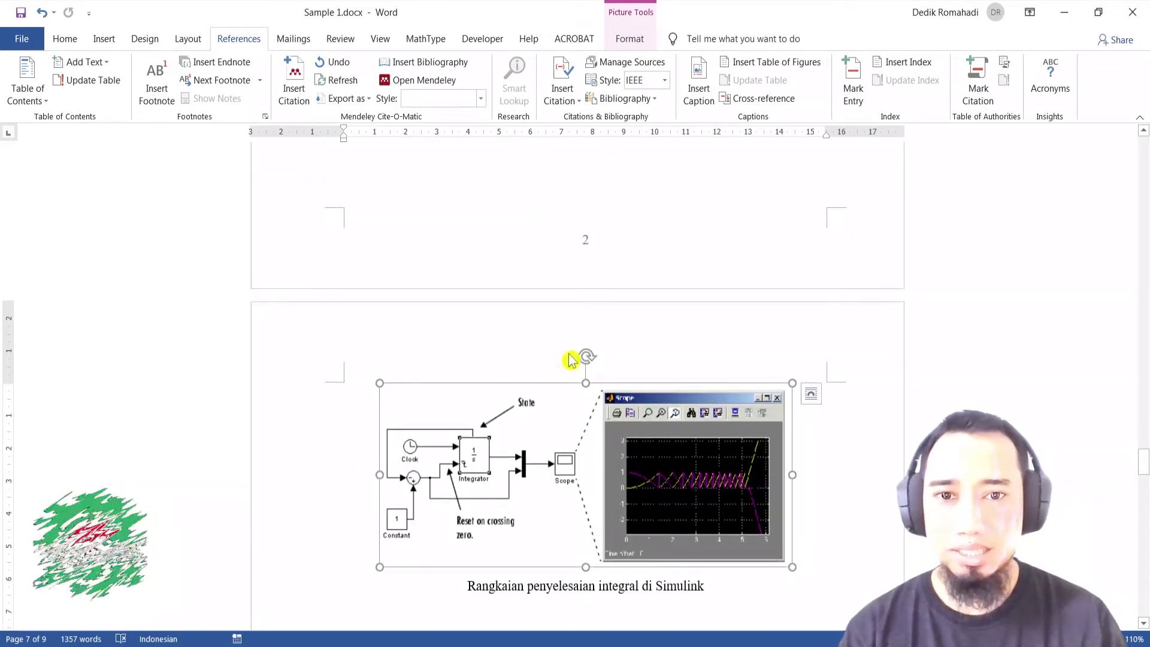
{"action": "scroll", "coordinate": [572, 339], "scroll_direction": "down", "scroll_amount": 2}
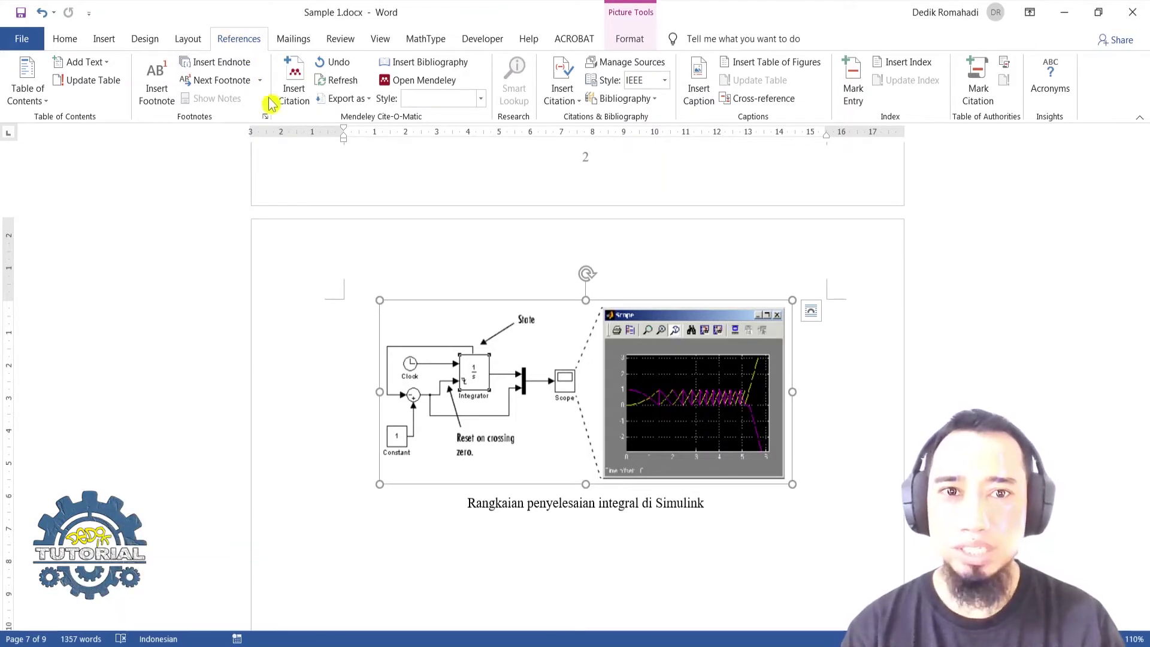
{"action": "left_click", "coordinate": [702, 91]}
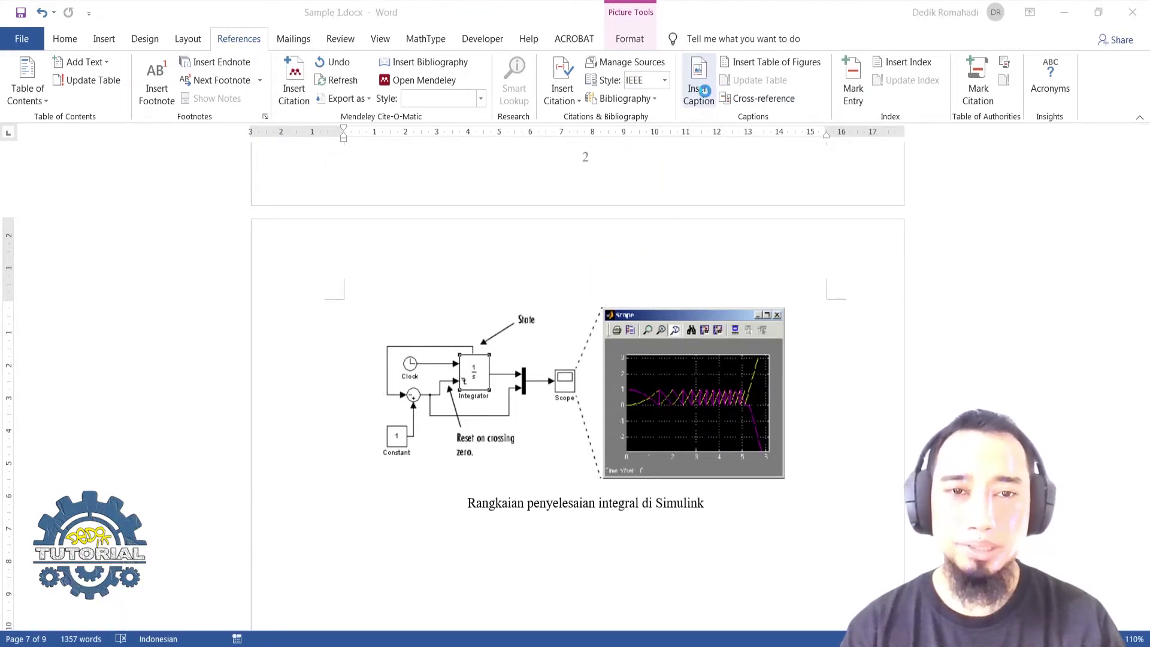
{"action": "left_click_drag", "start_coordinate": [542, 227], "coordinate": [563, 200]}
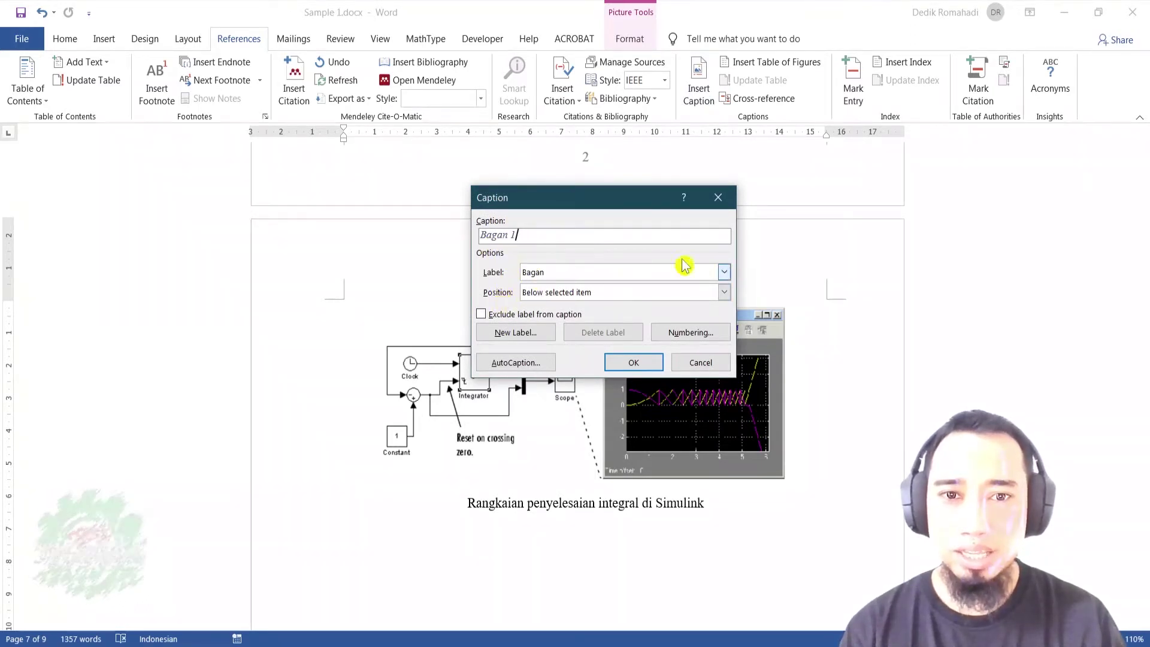
{"action": "left_click", "coordinate": [724, 272]}
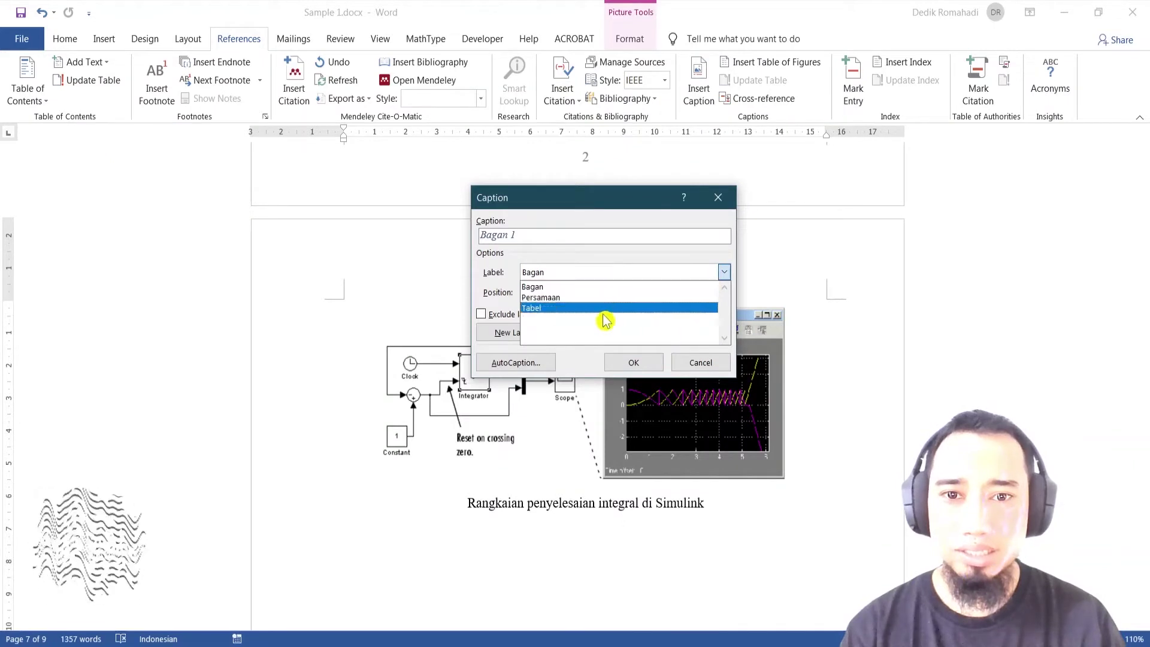
{"action": "left_click", "coordinate": [569, 267]}
{"action": "left_click", "coordinate": [522, 331]}
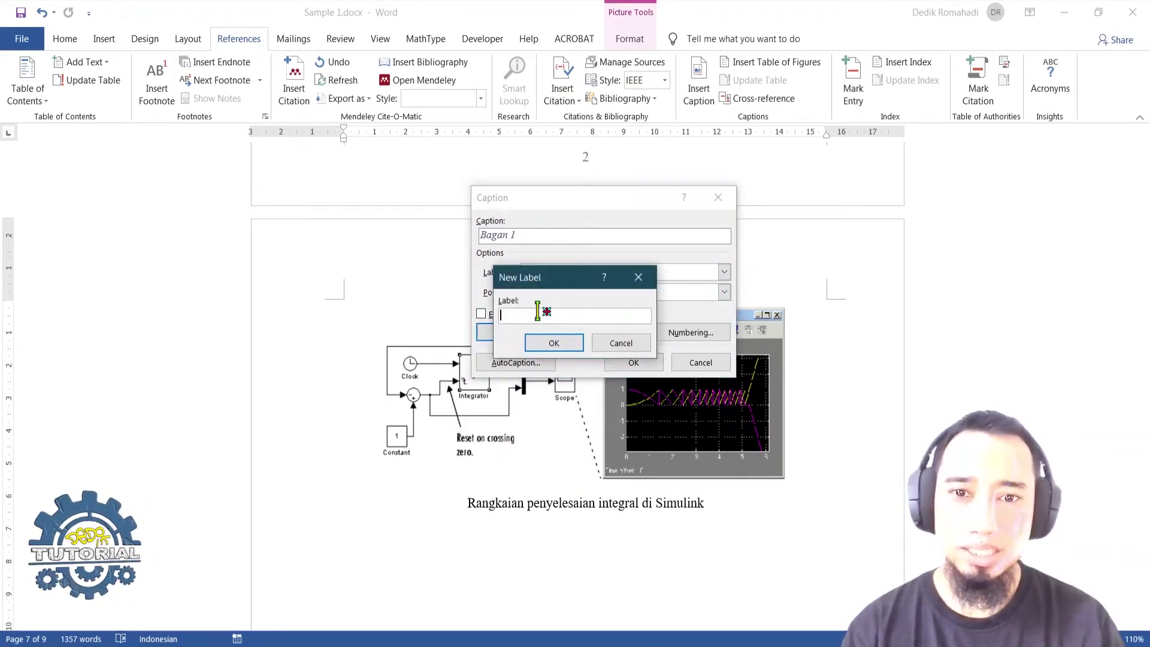
{"action": "type", "text": "Gambar"}
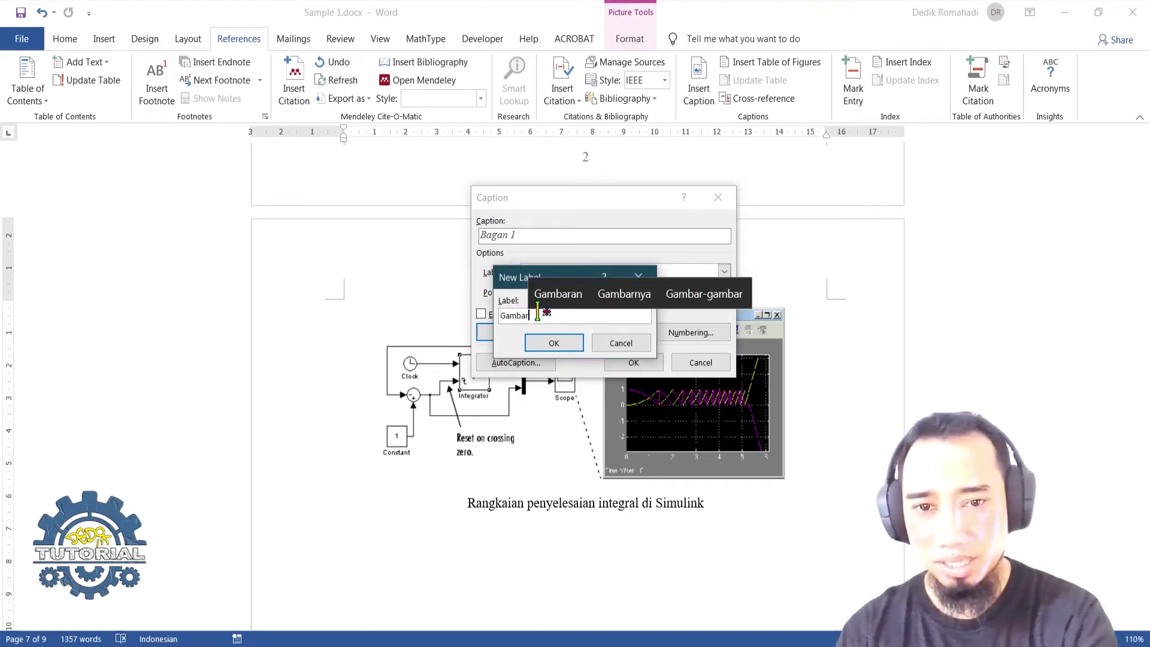
{"action": "left_click", "coordinate": [548, 342]}
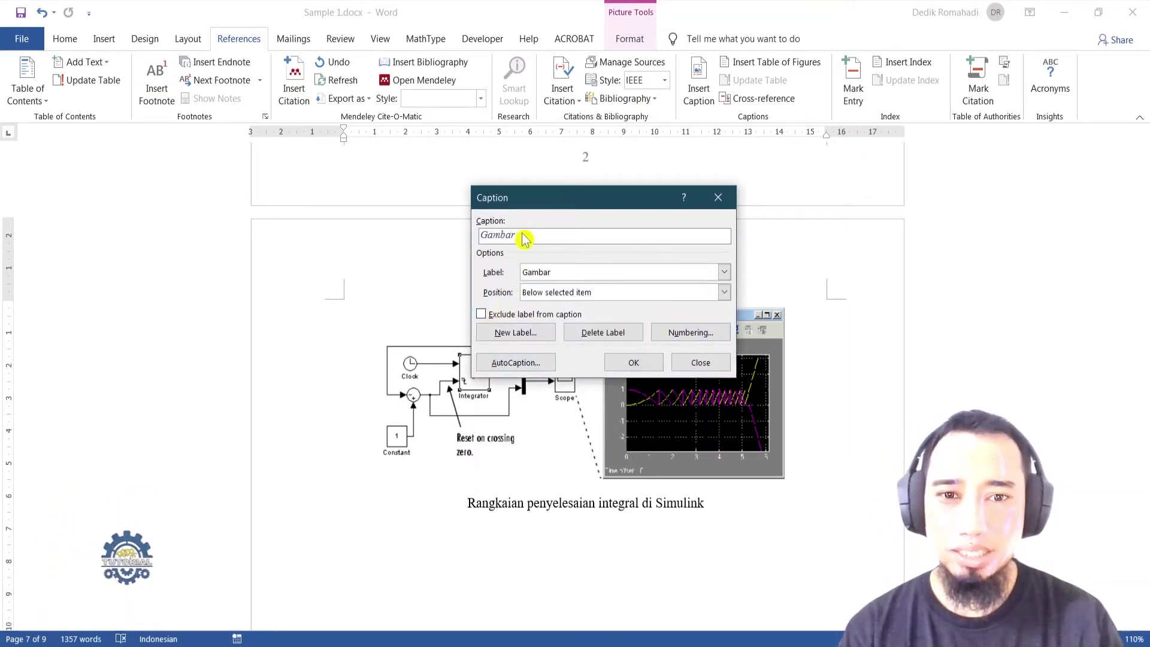
Step: Set the Gambar caption numbering to include the chapter number from Heading 1, with a period as the separator
{"action": "left_click", "coordinate": [695, 335]}
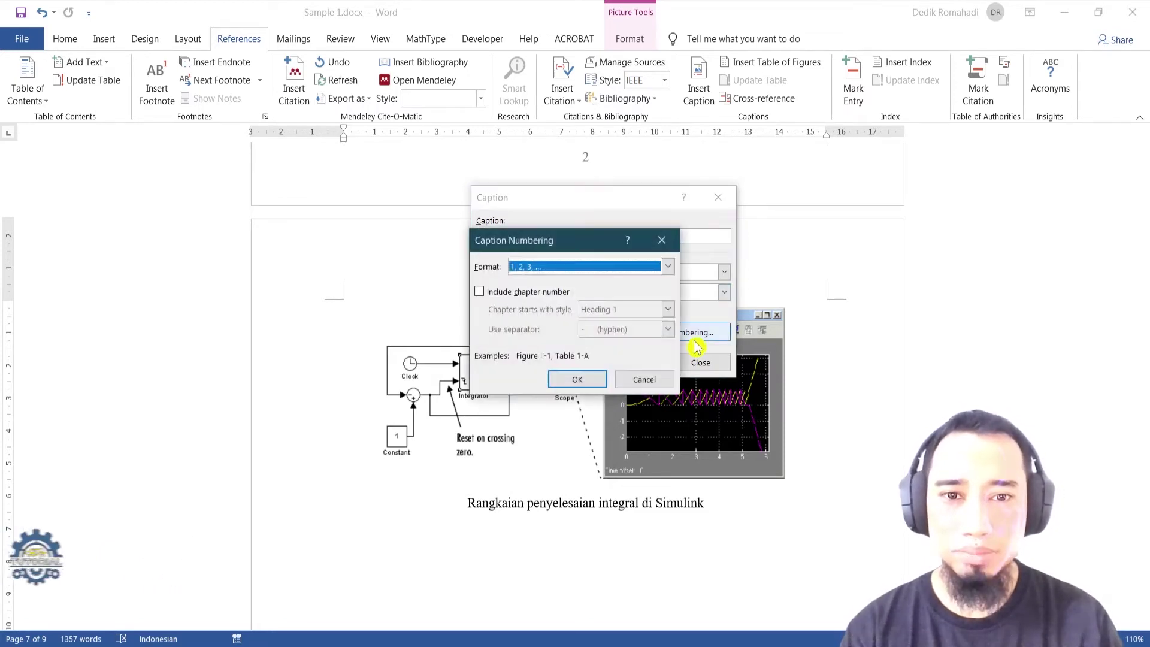
{"action": "left_click", "coordinate": [480, 293]}
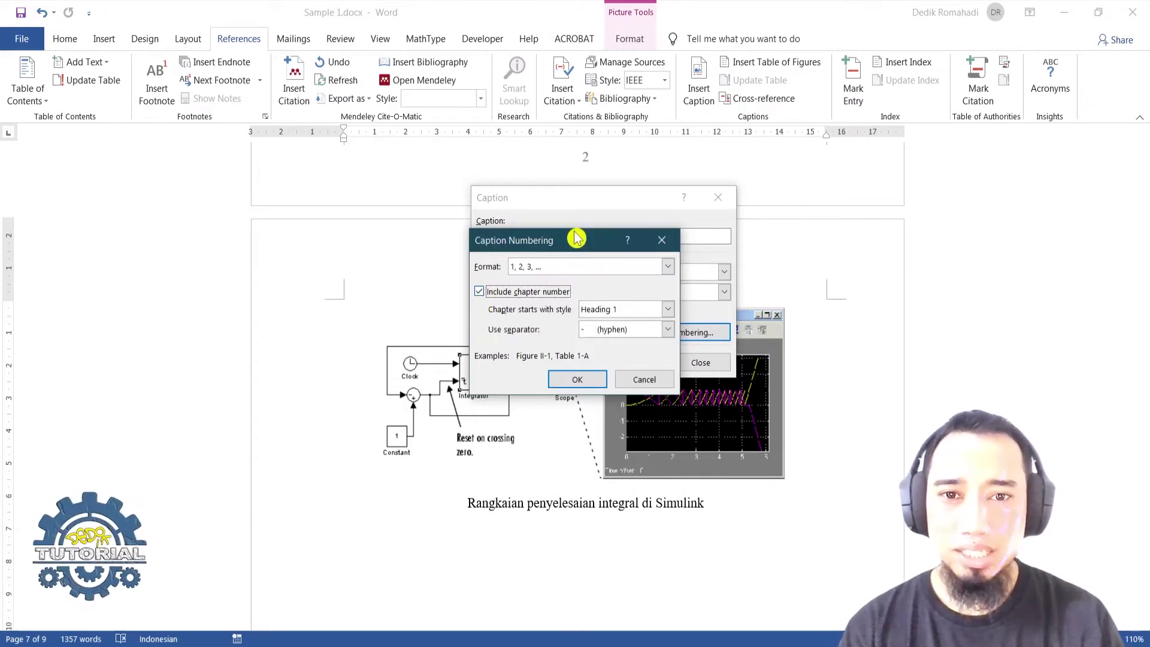
{"action": "left_click_drag", "start_coordinate": [553, 242], "coordinate": [679, 277]}
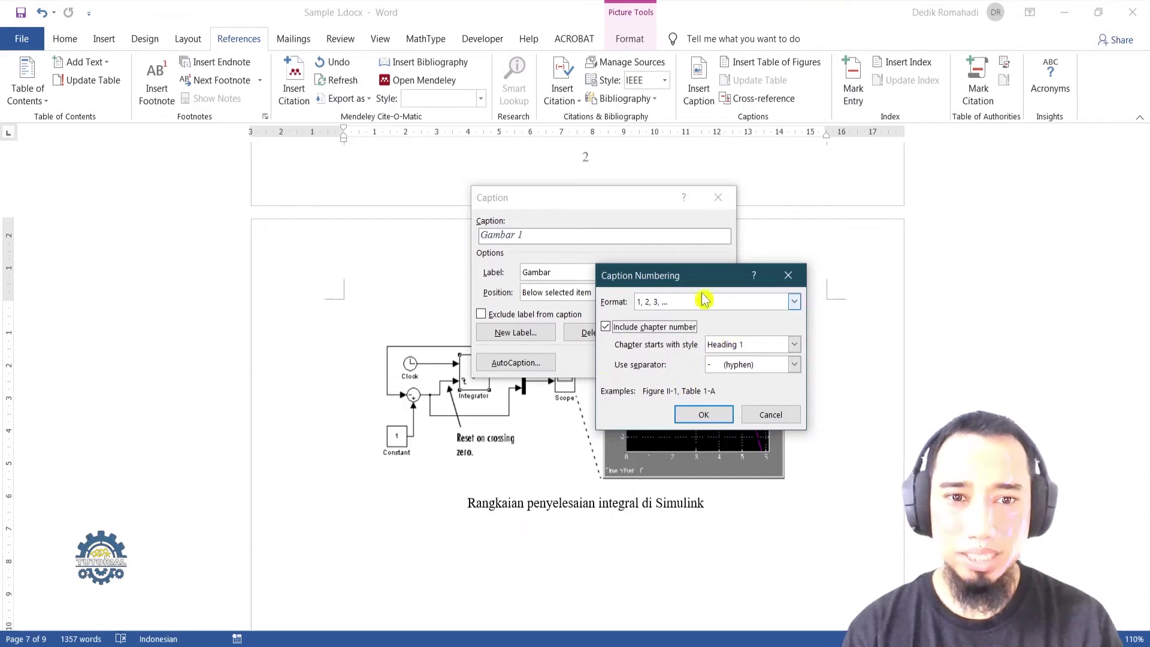
{"action": "left_click", "coordinate": [497, 243]}
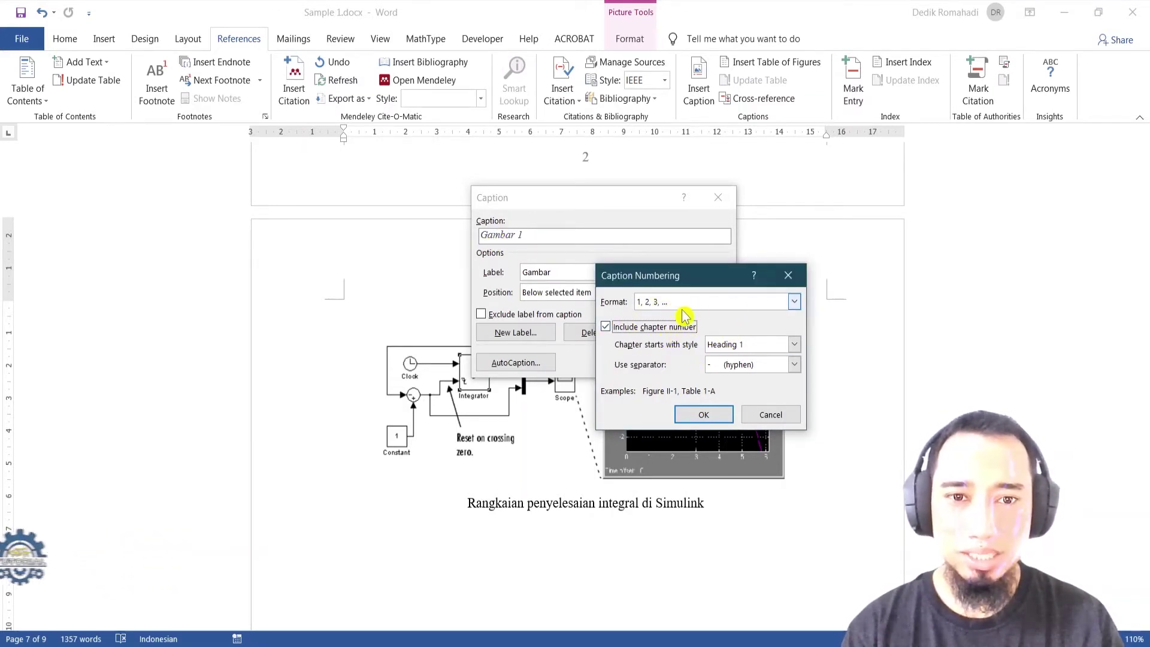
{"action": "left_click", "coordinate": [753, 344]}
{"action": "left_click", "coordinate": [756, 361]}
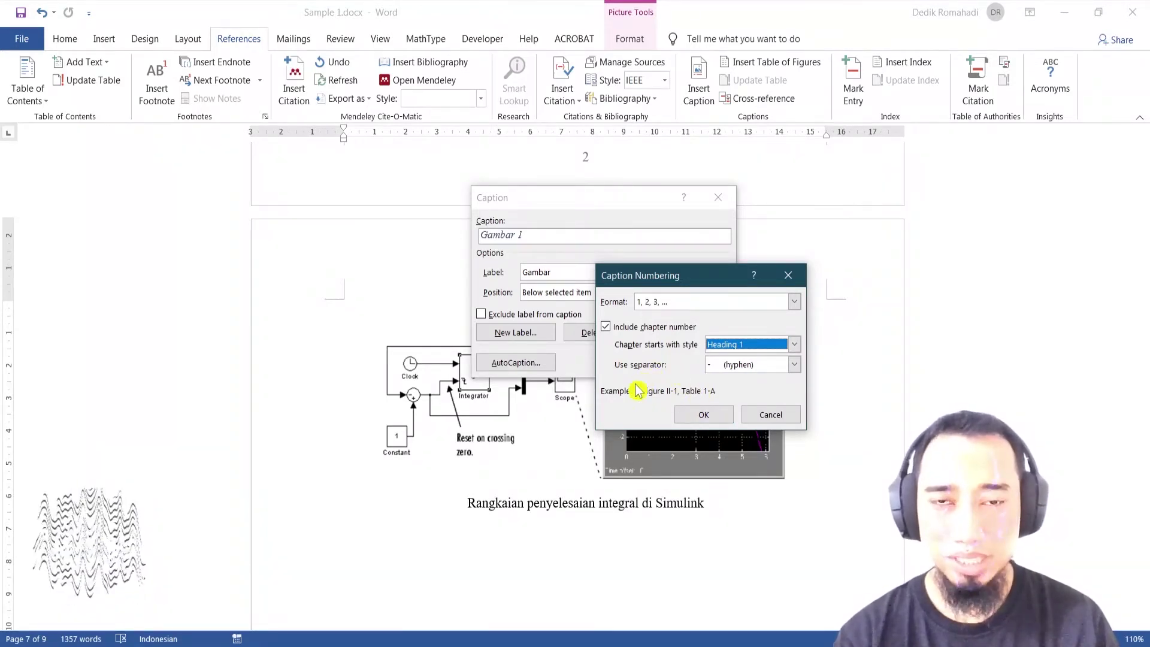
{"action": "left_click_drag", "start_coordinate": [662, 283], "coordinate": [702, 282]}
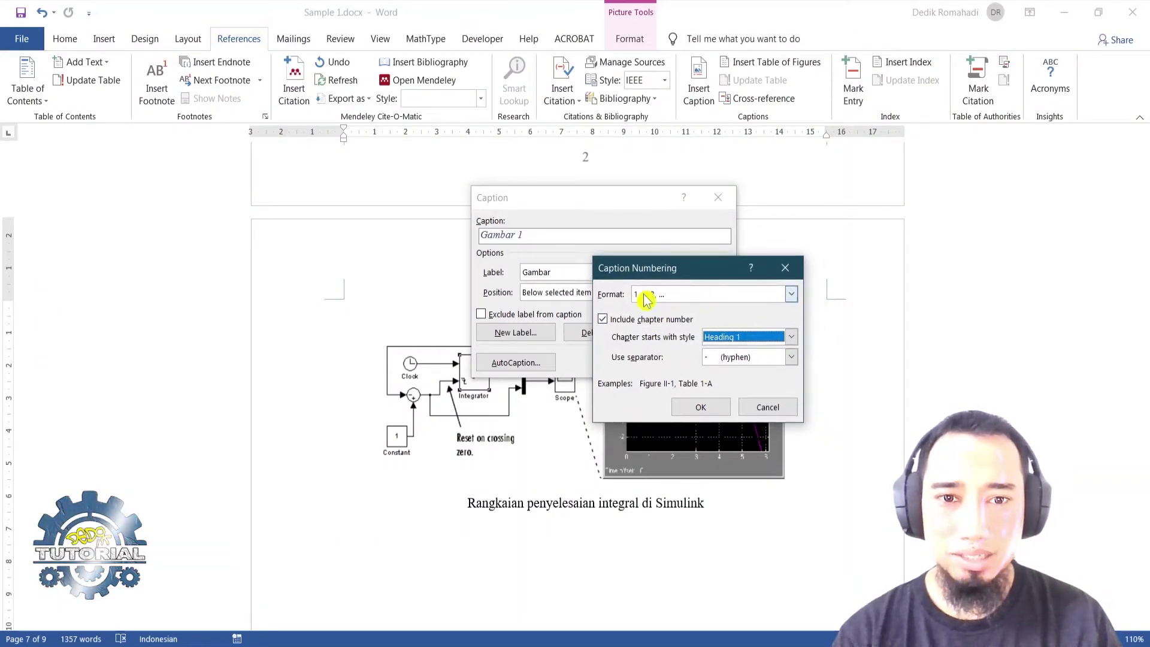
{"action": "left_click", "coordinate": [724, 338]}
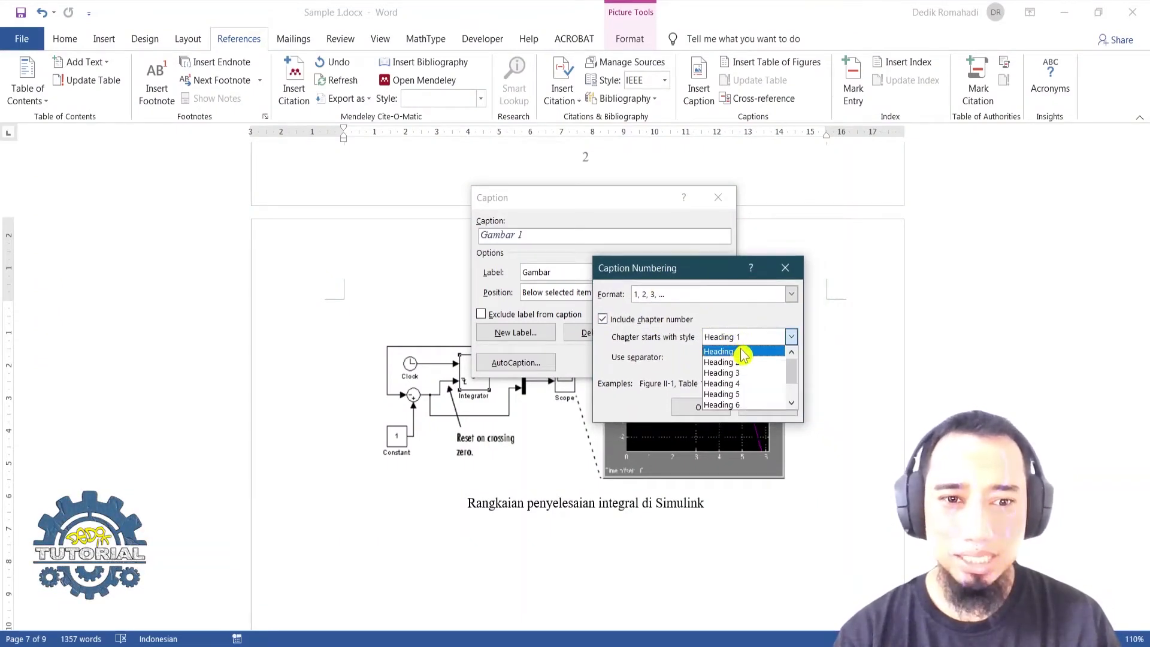
{"action": "left_click", "coordinate": [741, 353]}
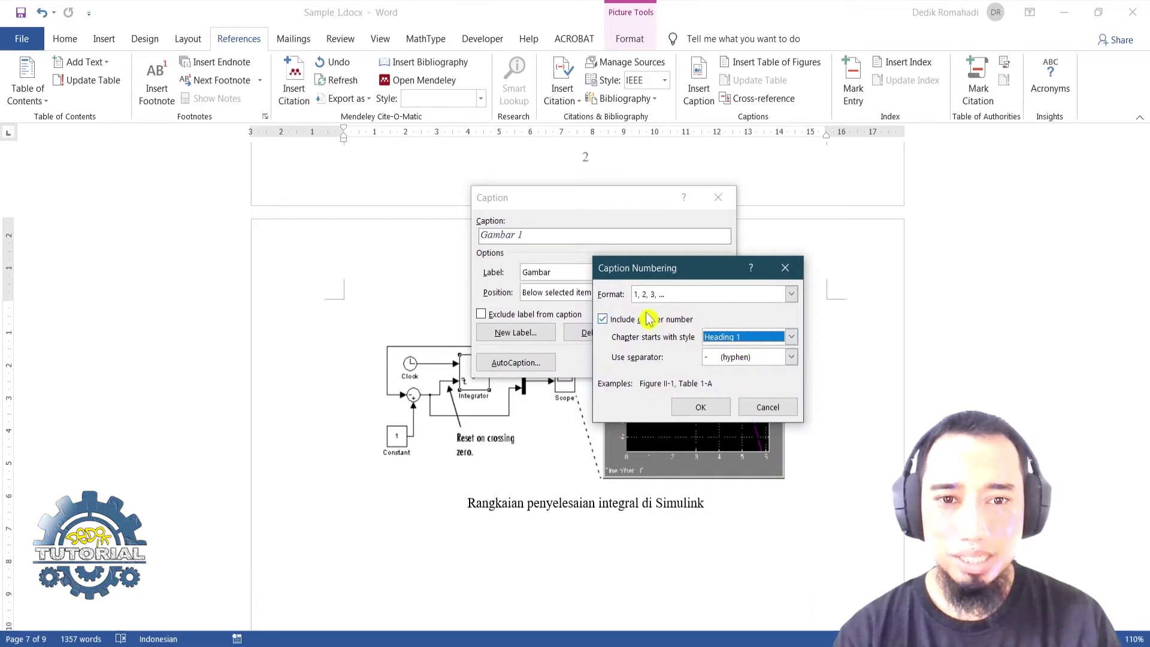
{"action": "left_click", "coordinate": [773, 358]}
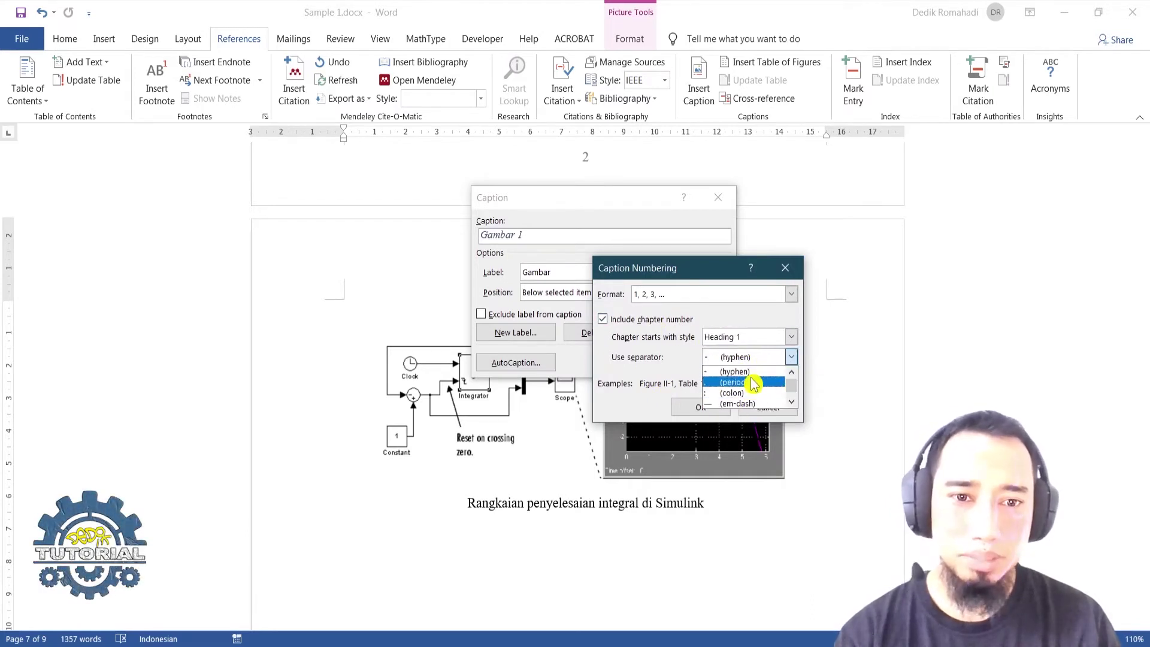
{"action": "left_click", "coordinate": [752, 383]}
{"action": "left_click", "coordinate": [697, 409]}
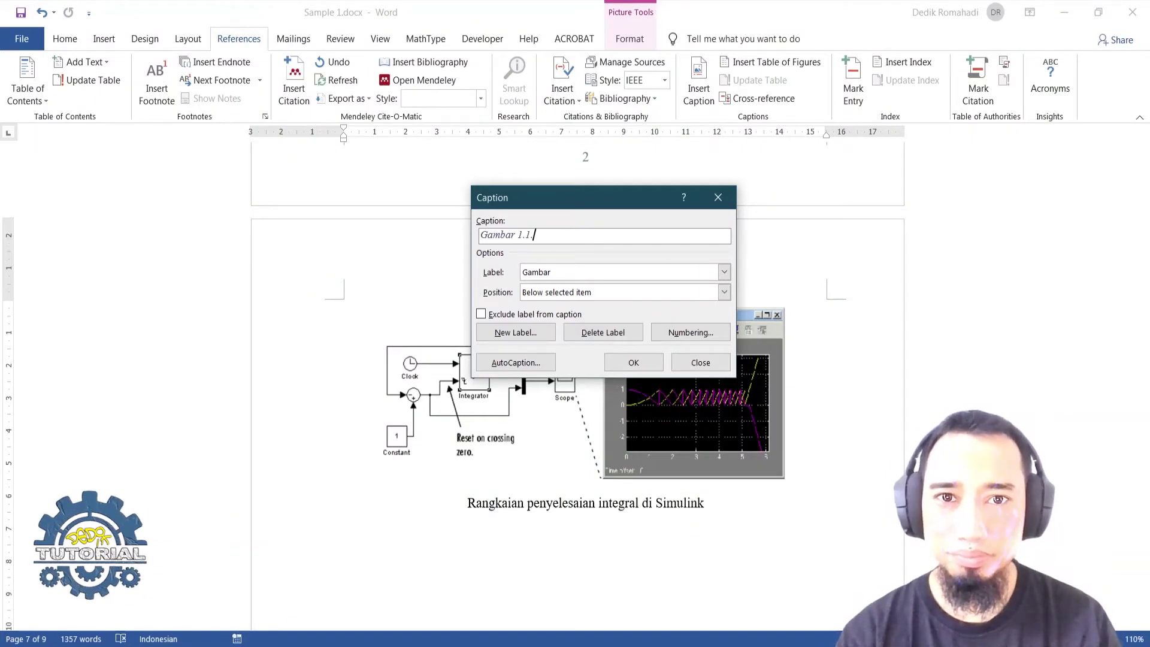
Step: Insert the caption "Gambar 1.1." below the figure and move the description "Rangkaian penyelesaian integral di Simulink" into the caption line
{"action": "left_click", "coordinate": [630, 362]}
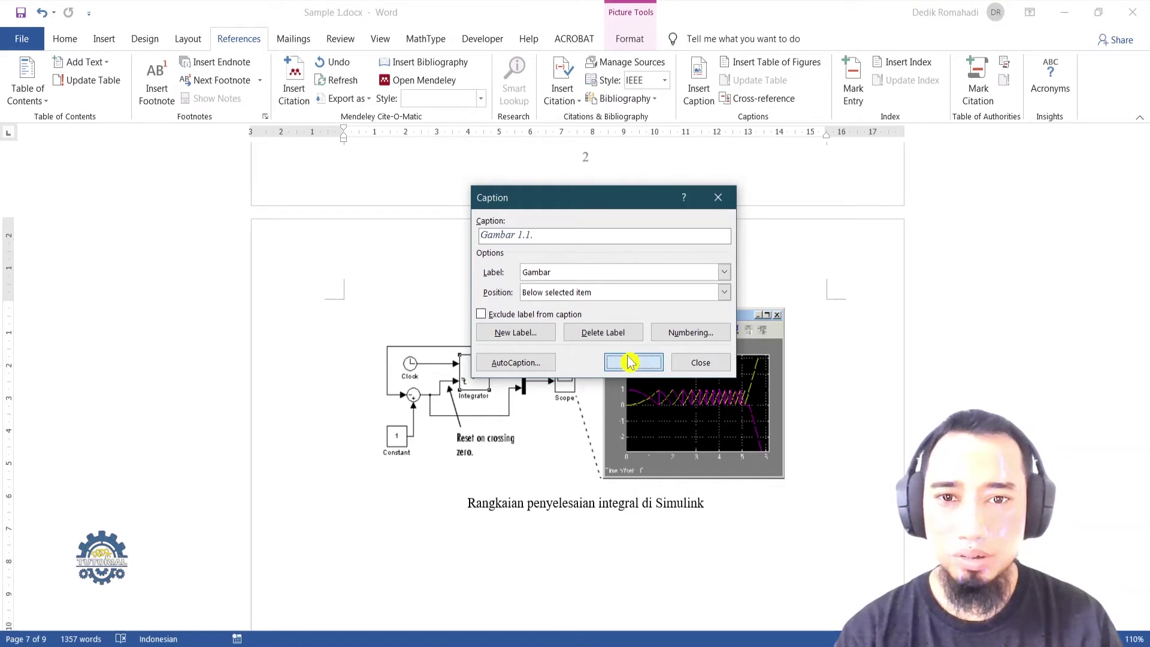
{"action": "scroll", "coordinate": [580, 413], "scroll_direction": "down", "scroll_amount": 3}
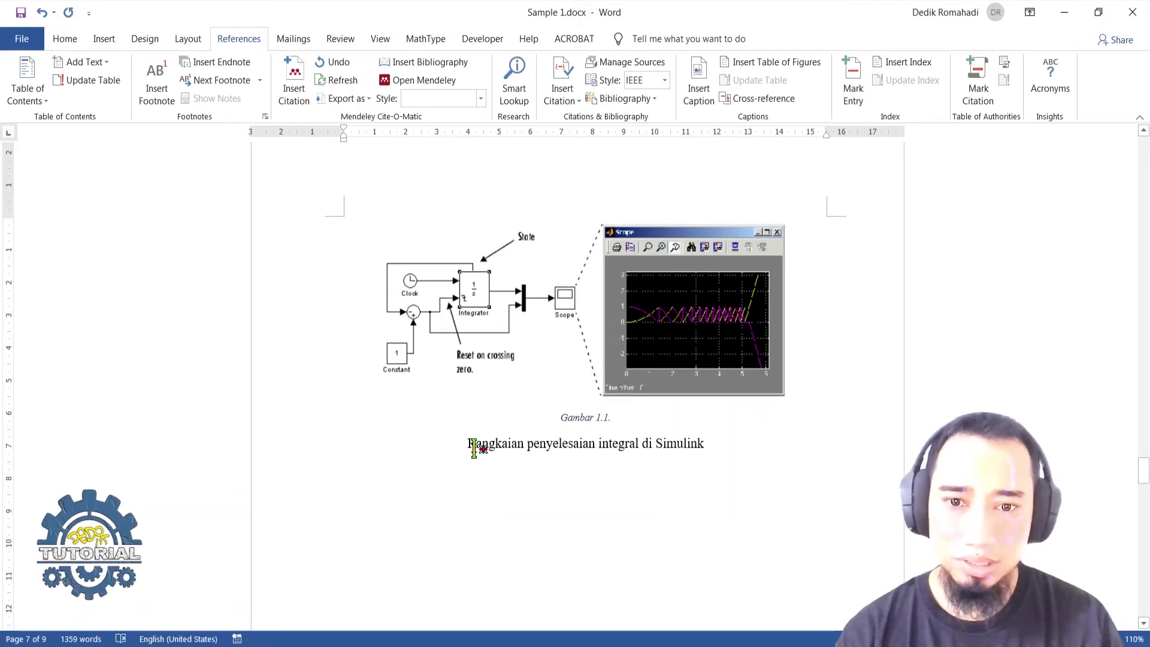
{"action": "left_click_drag", "start_coordinate": [468, 447], "coordinate": [714, 454]}
{"action": "key", "text": "ctrl+c"}
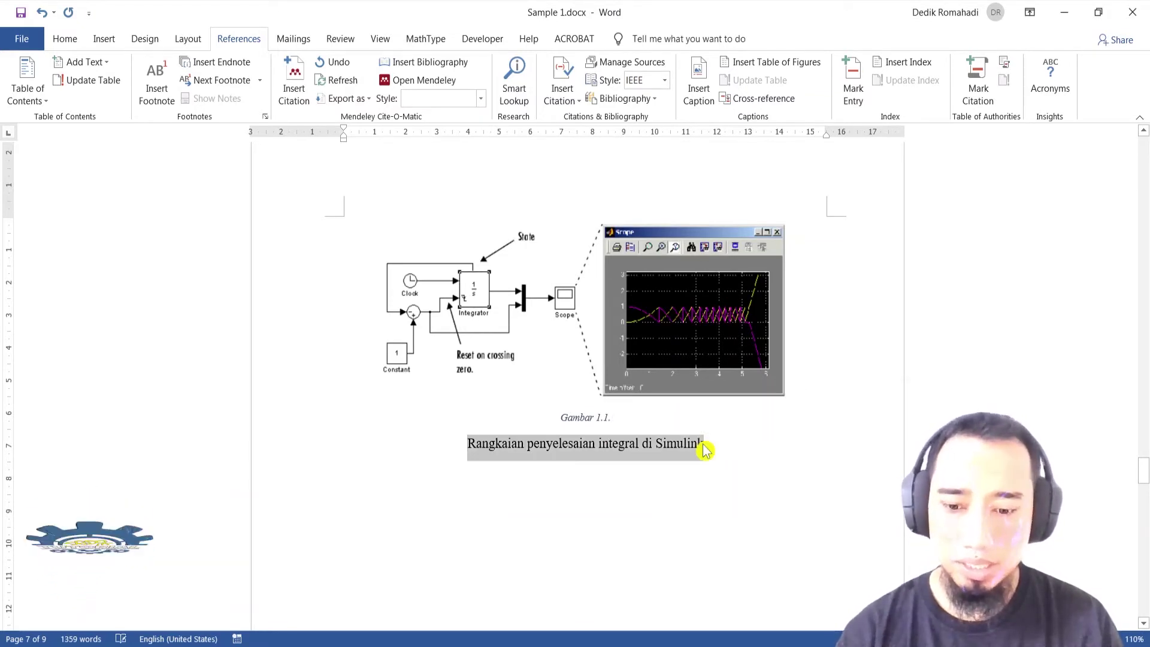
{"action": "key", "text": "BackSpace"}
{"action": "key", "text": "BackSpace"}
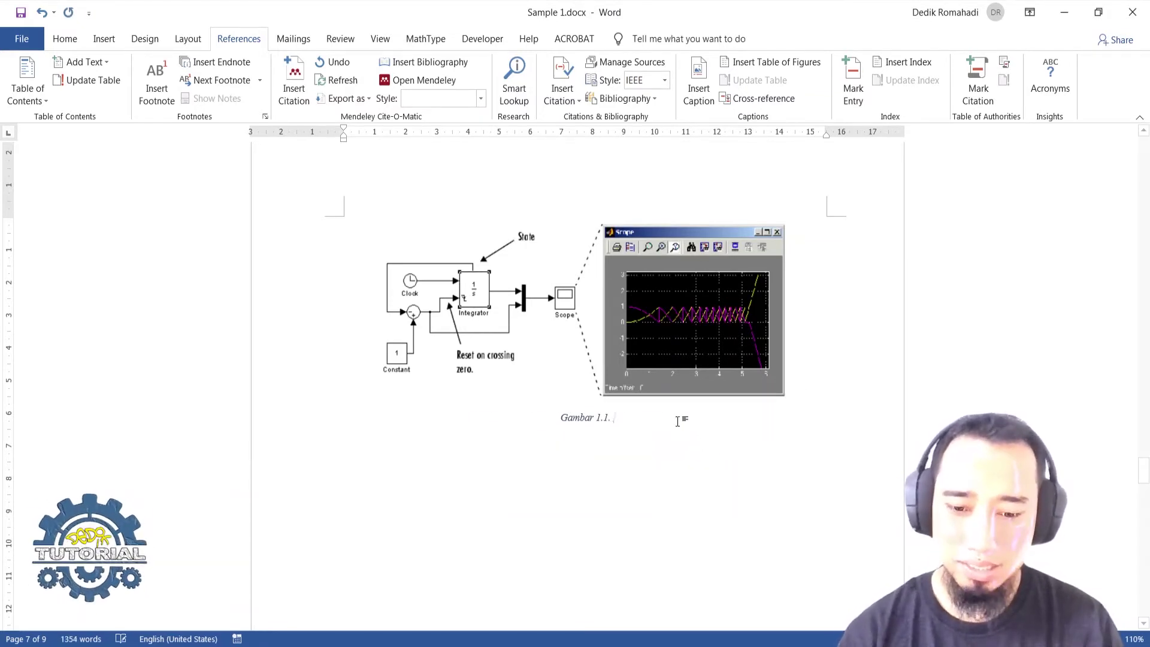
{"action": "key", "text": "ctrl+v"}
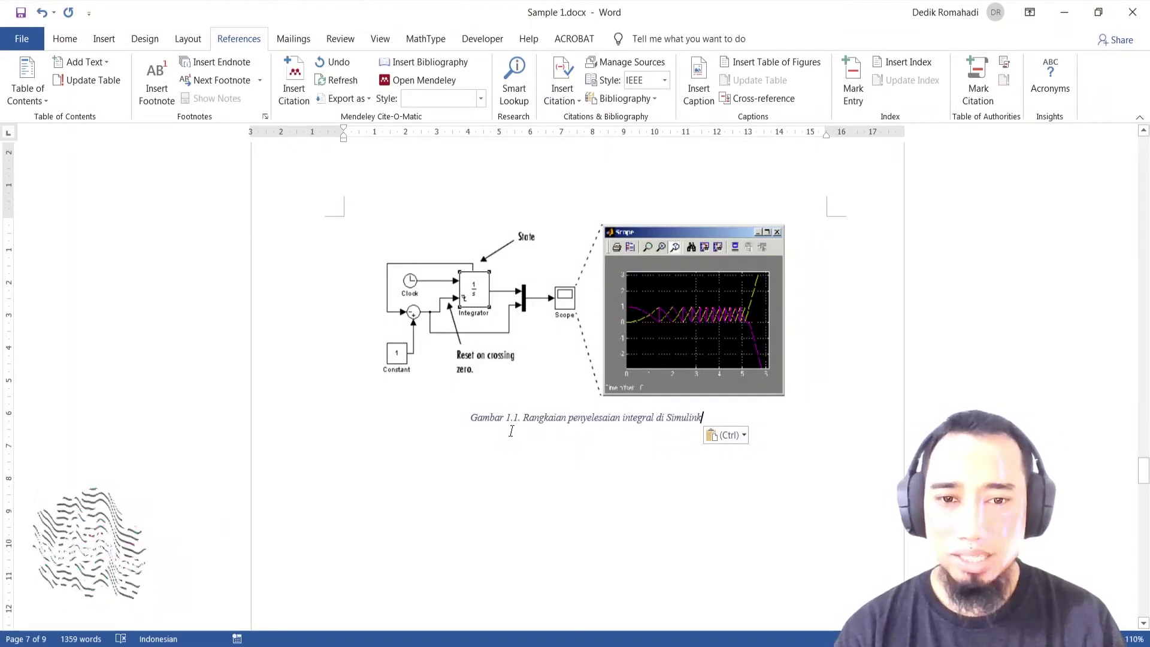
{"action": "scroll", "coordinate": [511, 431], "scroll_direction": "up", "scroll_amount": 5}
{"action": "scroll", "coordinate": [539, 480], "scroll_direction": "down", "scroll_amount": 2}
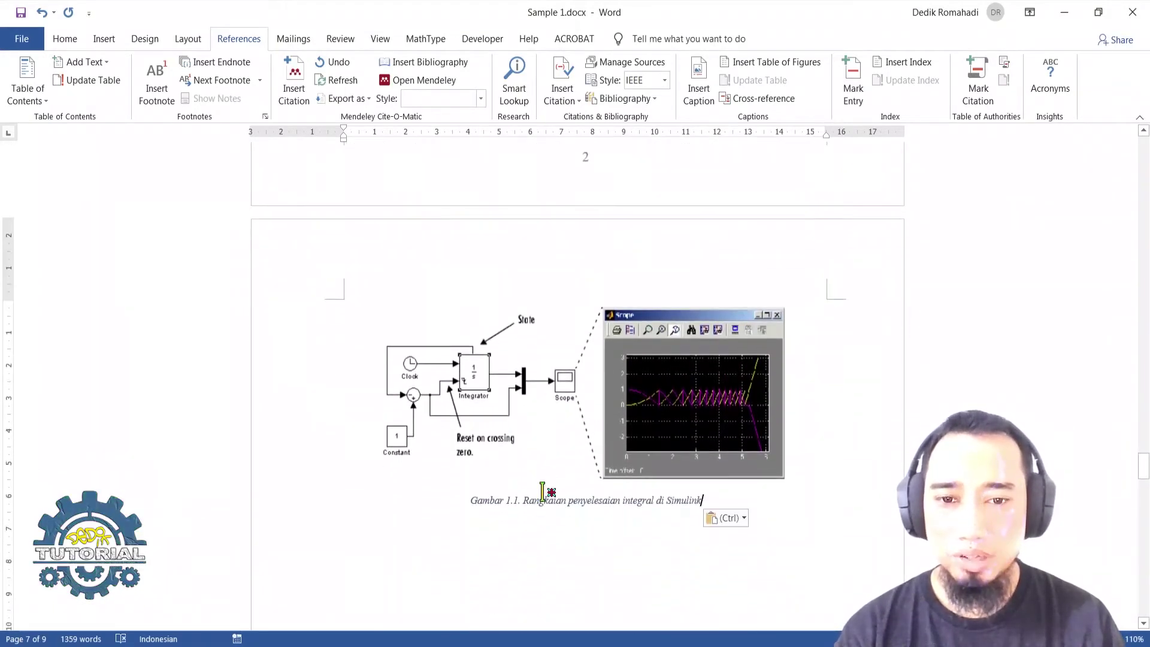
{"action": "scroll", "coordinate": [542, 491], "scroll_direction": "up", "scroll_amount": 5}
{"action": "scroll", "coordinate": [488, 425], "scroll_direction": "down", "scroll_amount": 3}
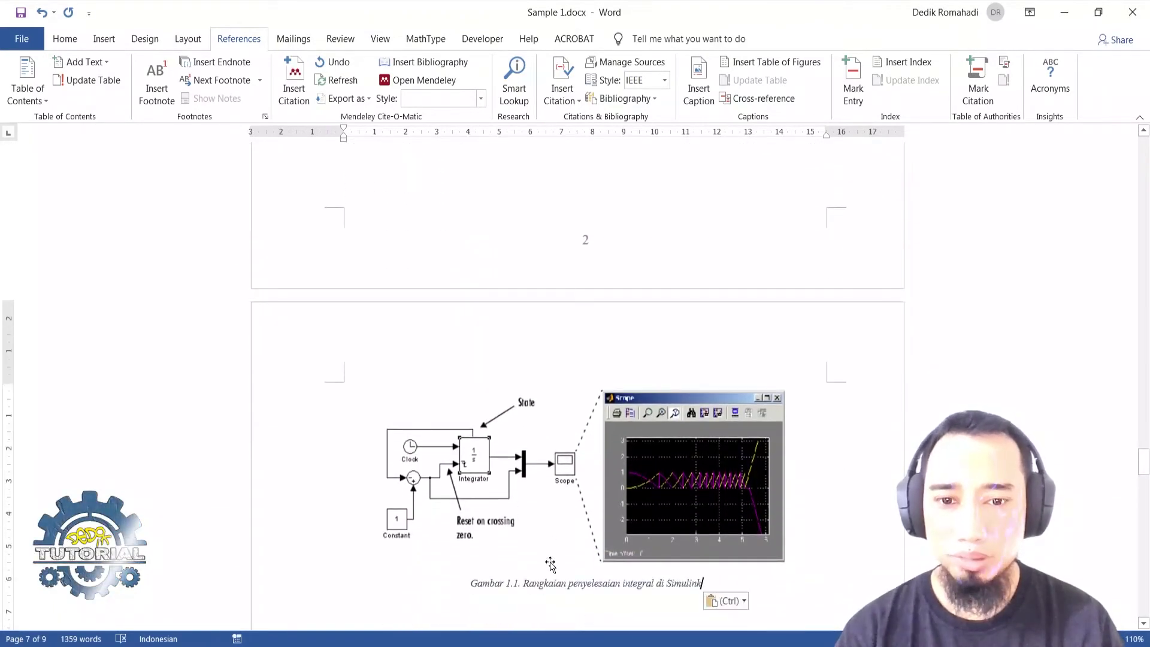
{"action": "scroll", "coordinate": [550, 565], "scroll_direction": "down", "scroll_amount": 1}
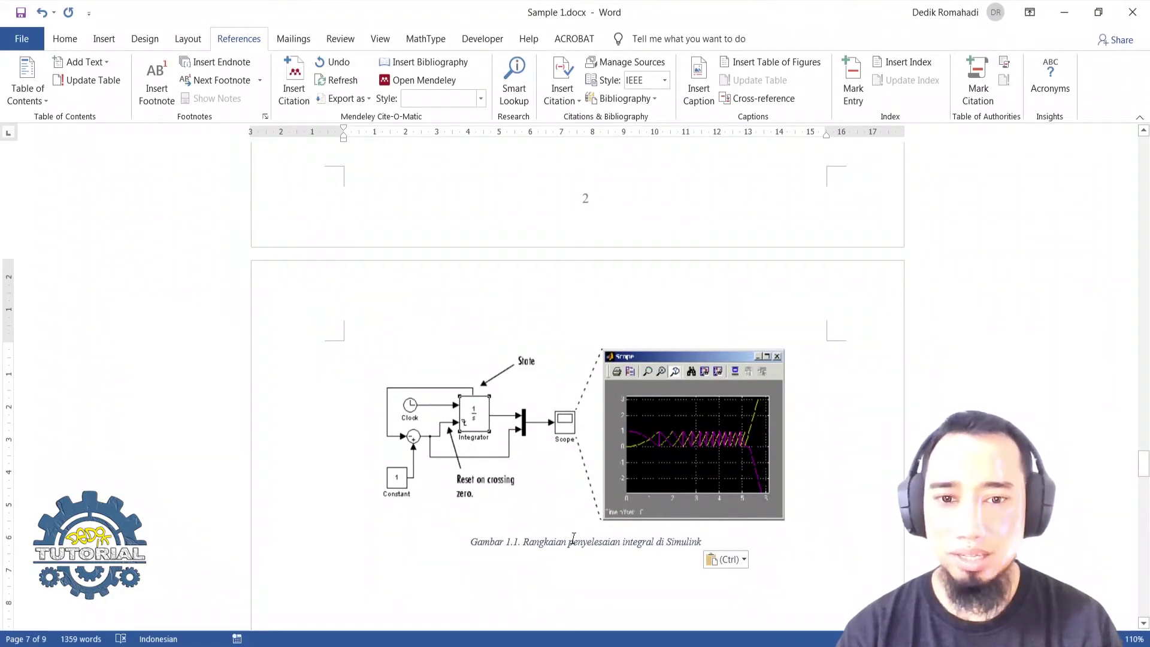
{"action": "scroll", "coordinate": [575, 534], "scroll_direction": "down", "scroll_amount": 1}
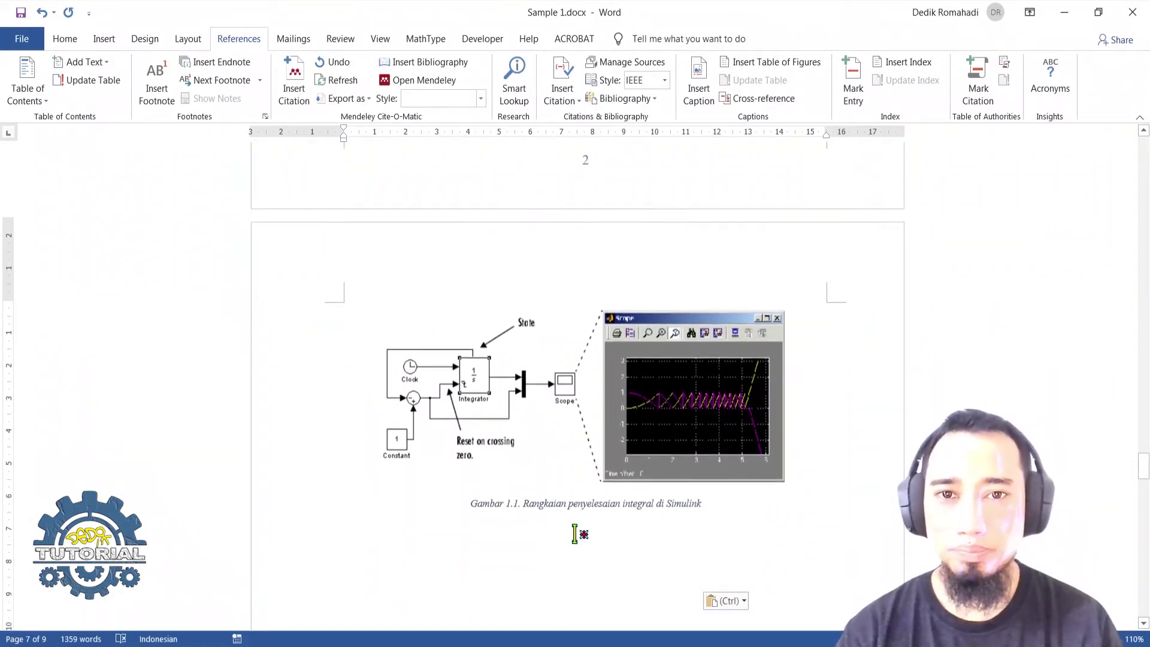
Step: Modify the Caption style to use Times New Roman at 12 pt with the automatic font colour
{"action": "left_click", "coordinate": [63, 43]}
{"action": "left_click", "coordinate": [1049, 103]}
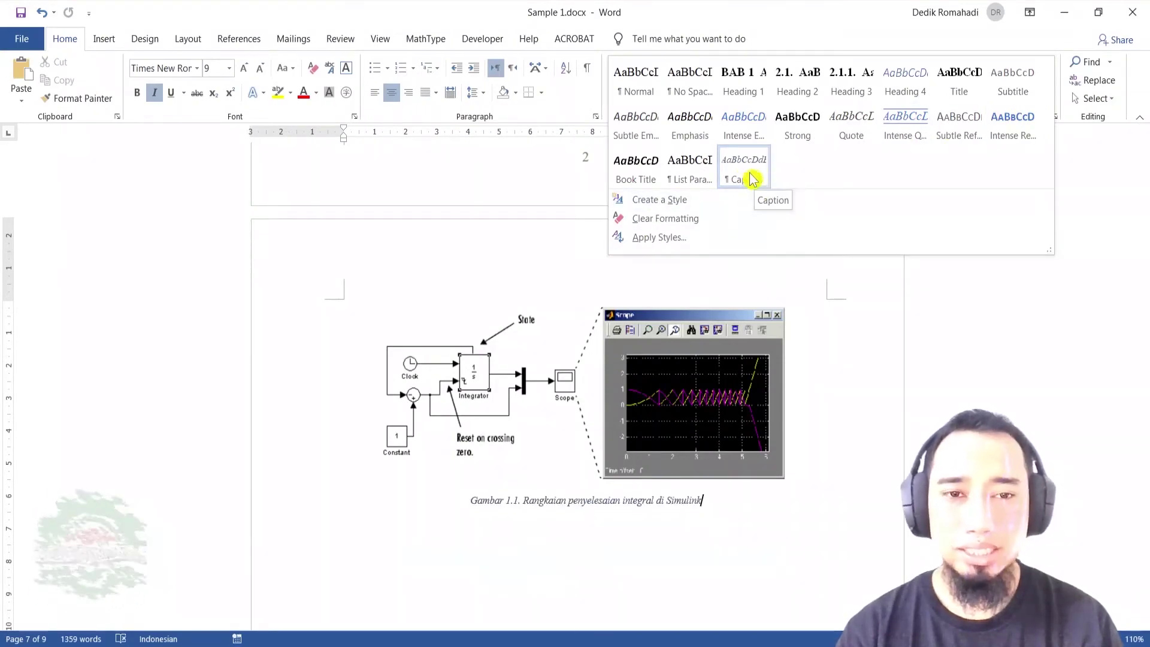
{"action": "right_click", "coordinate": [737, 159]}
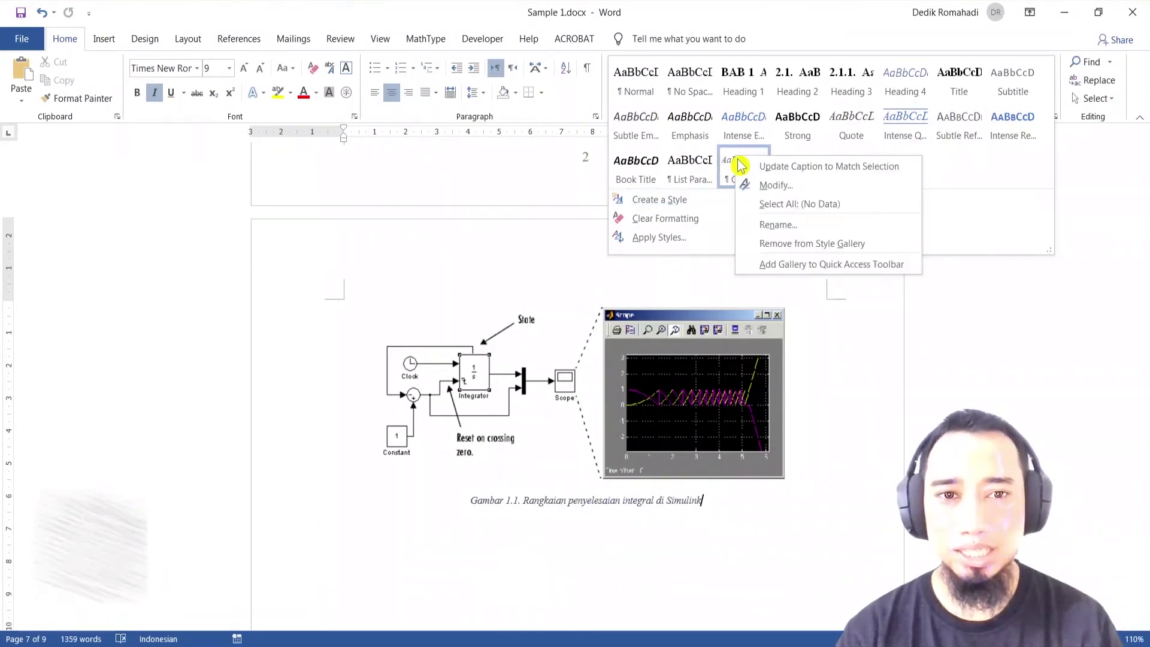
{"action": "left_click", "coordinate": [789, 183]}
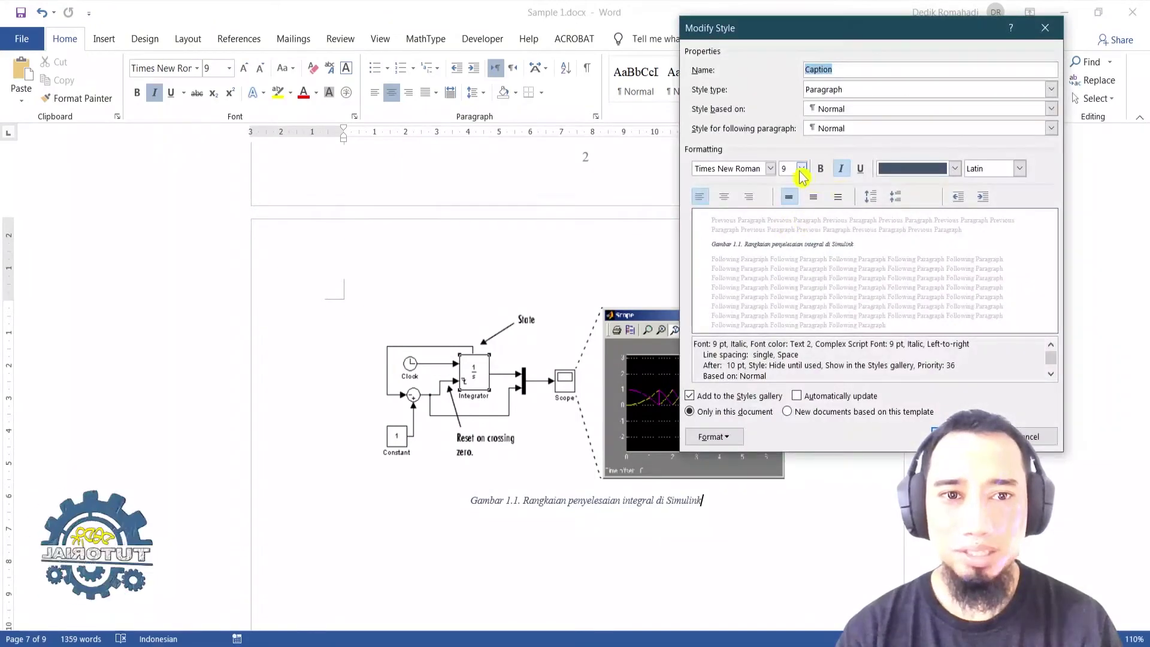
{"action": "left_click", "coordinate": [802, 168]}
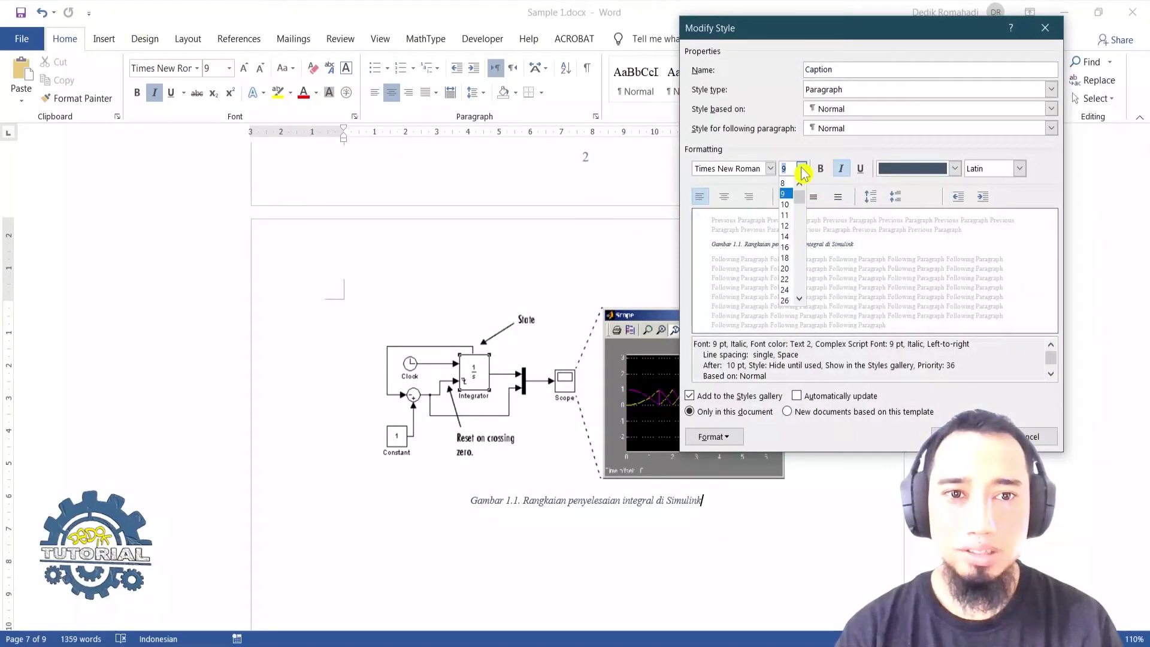
{"action": "left_click", "coordinate": [795, 224]}
{"action": "left_click", "coordinate": [771, 169]}
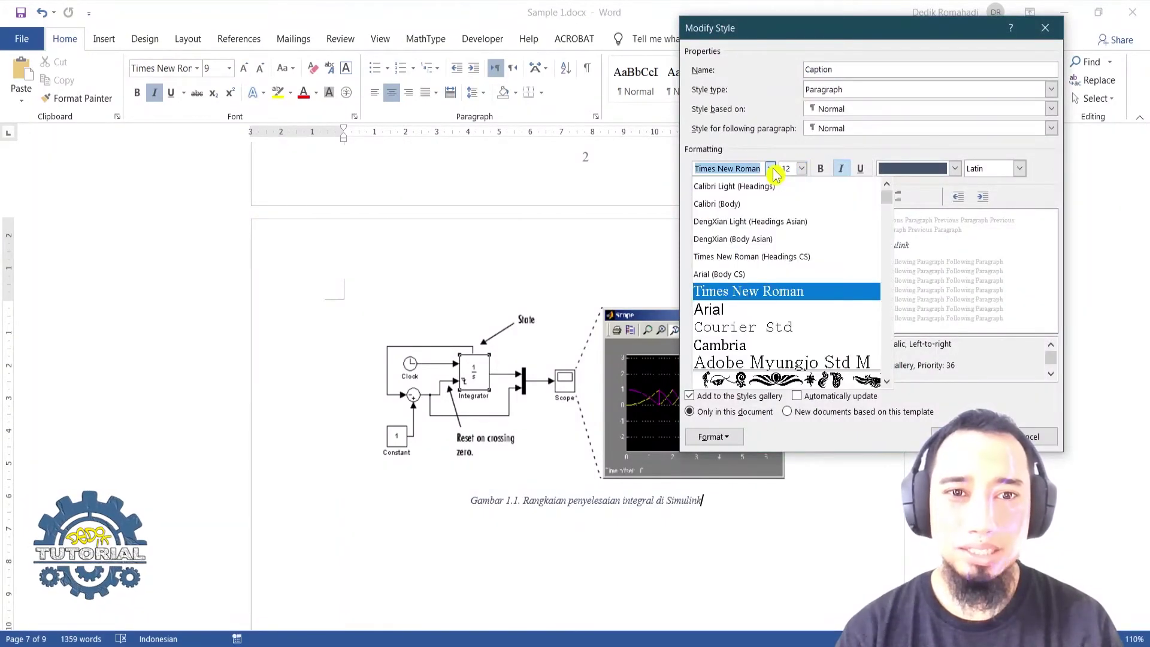
{"action": "left_click", "coordinate": [756, 292]}
{"action": "left_click", "coordinate": [929, 179]}
{"action": "left_click", "coordinate": [917, 185]}
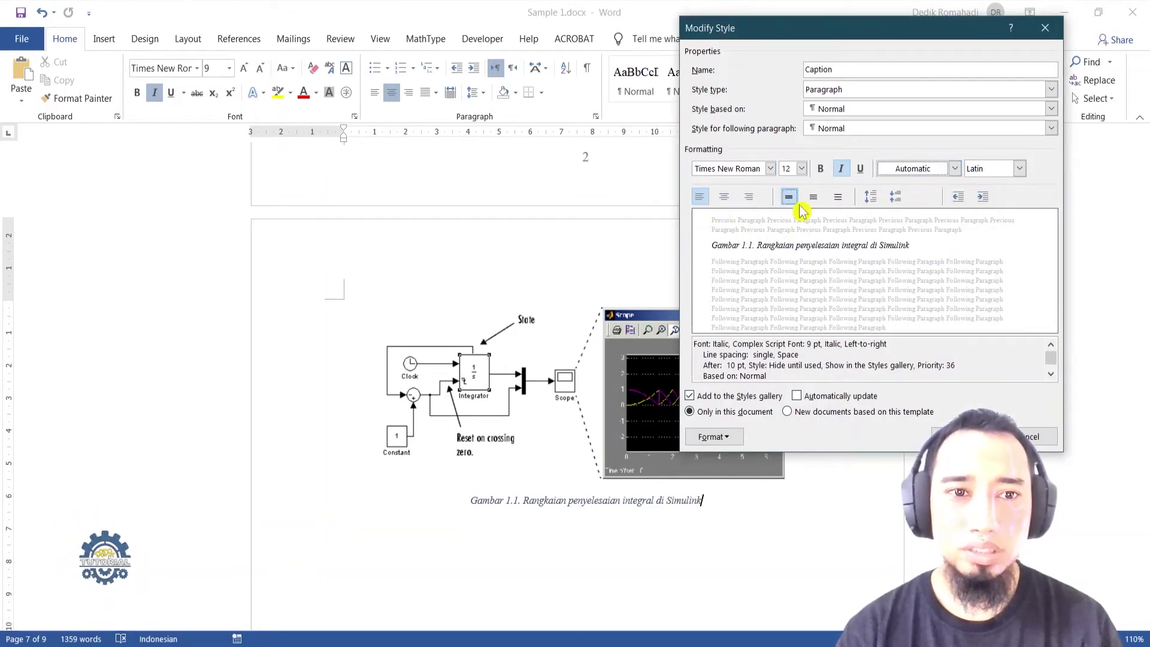
Step: Turn off italic and set 1.5 line spacing in the Caption style, and apply the style changes
{"action": "left_click", "coordinate": [842, 169]}
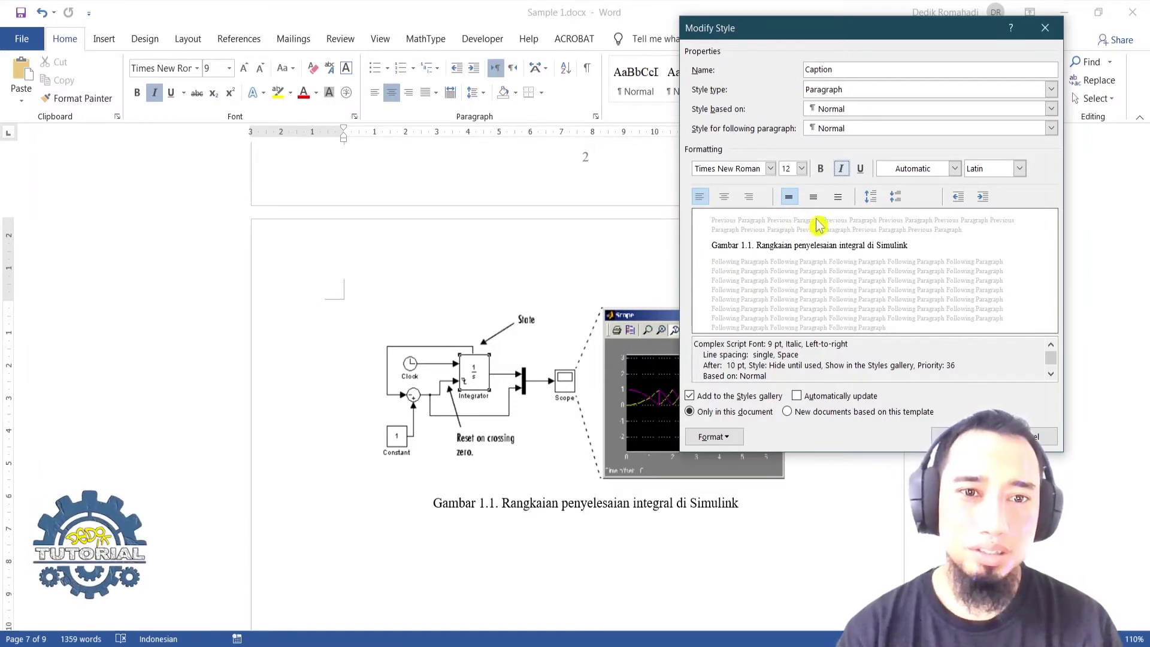
{"action": "left_click", "coordinate": [813, 198]}
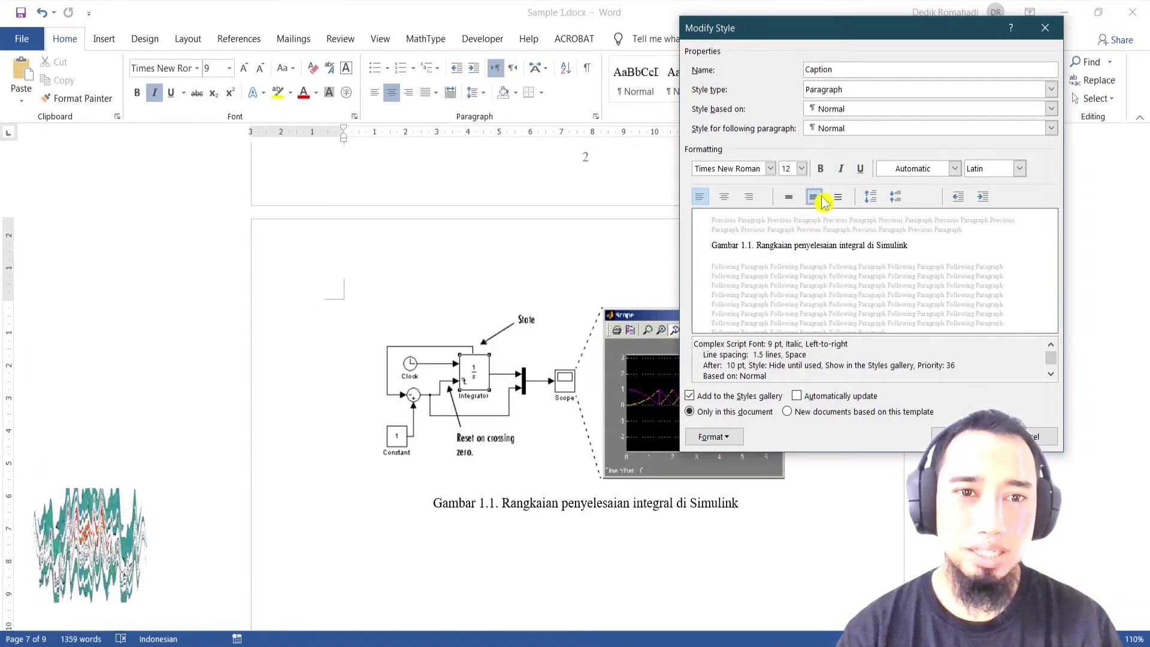
{"action": "key", "text": "Return"}
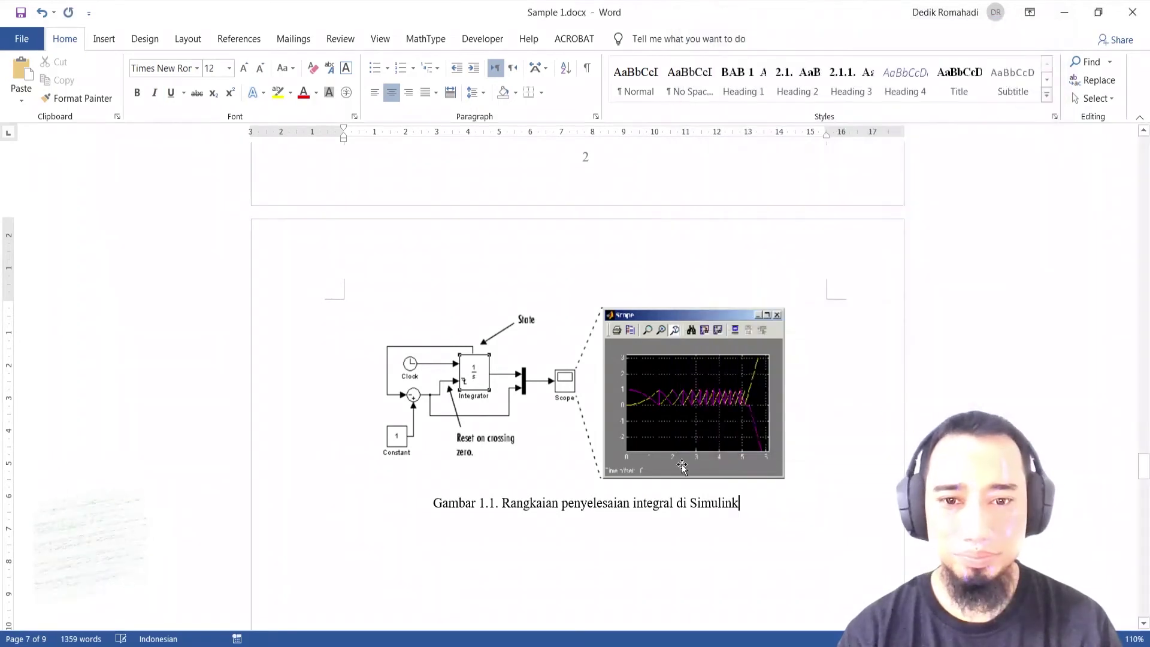
{"action": "scroll", "coordinate": [624, 480], "scroll_direction": "down", "scroll_amount": 3}
{"action": "left_click", "coordinate": [544, 379]}
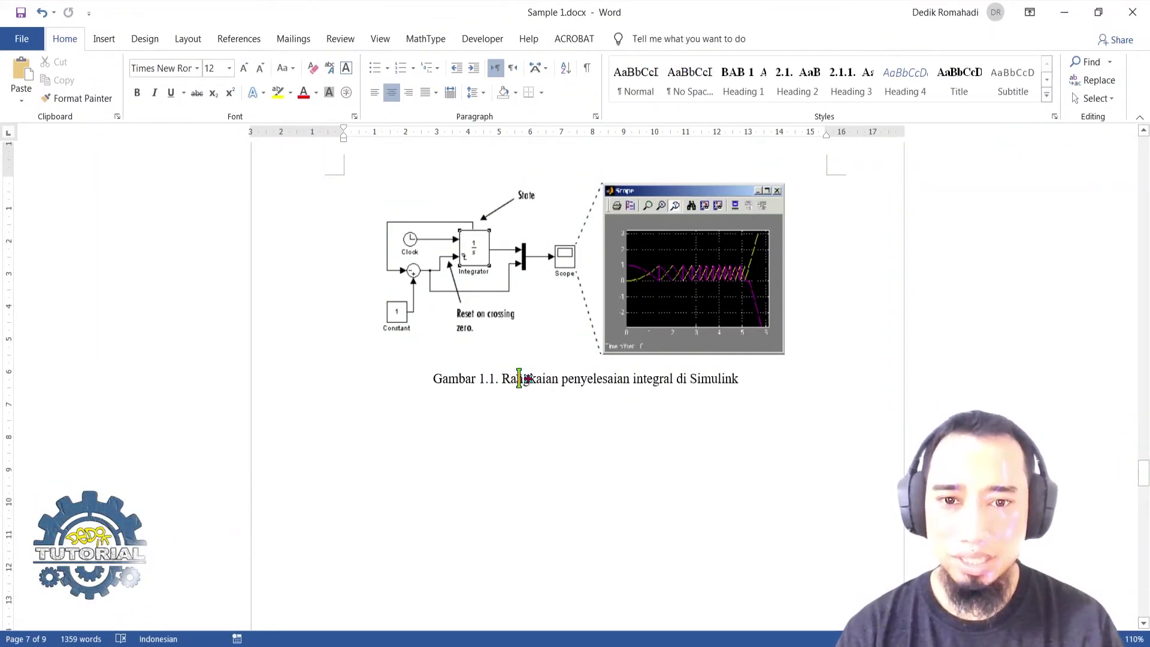
{"action": "scroll", "coordinate": [510, 387], "scroll_direction": "down", "scroll_amount": 3}
{"action": "left_click", "coordinate": [634, 257]}
{"action": "scroll", "coordinate": [528, 302], "scroll_direction": "up", "scroll_amount": 4}
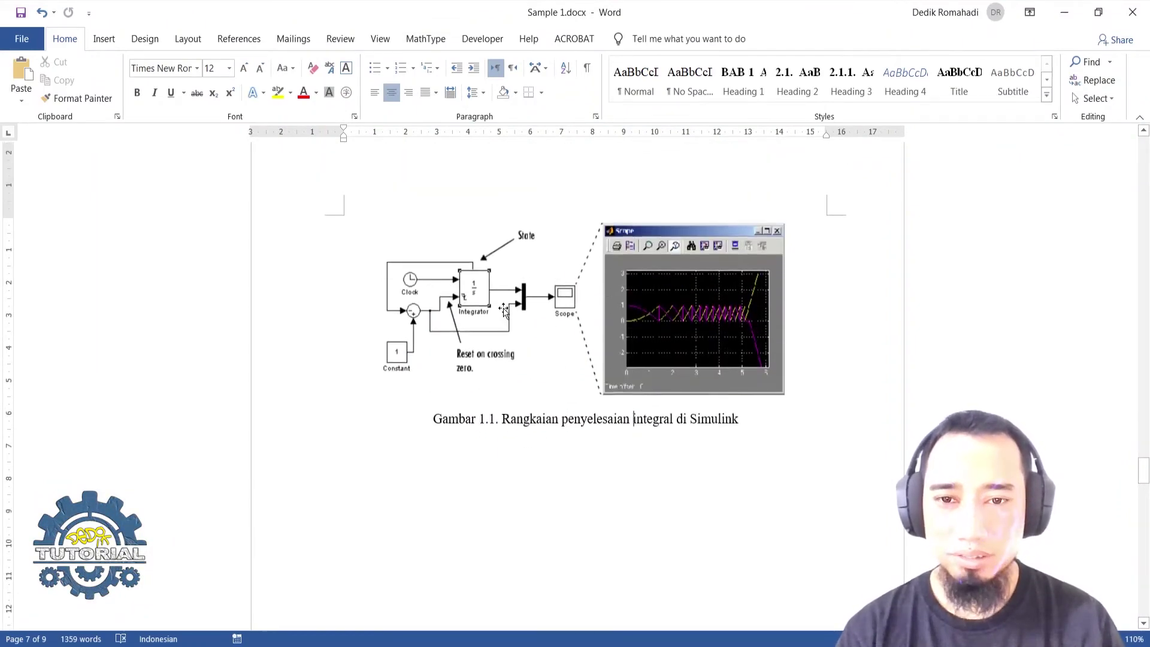
{"action": "scroll", "coordinate": [506, 443], "scroll_direction": "down", "scroll_amount": 15}
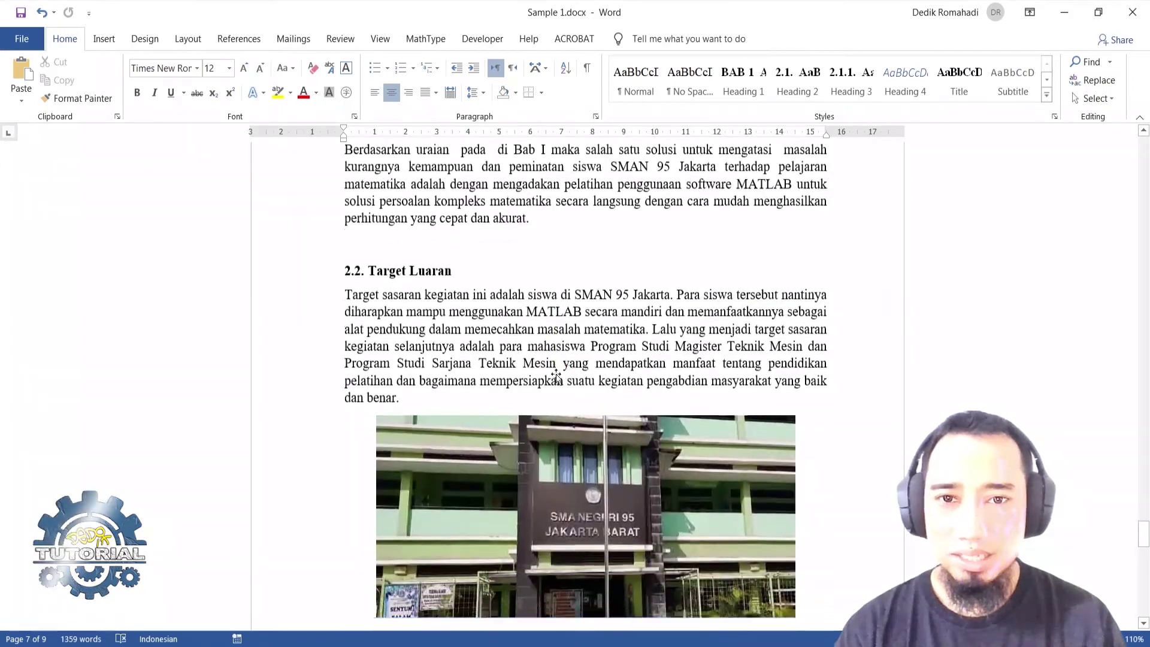
{"action": "scroll", "coordinate": [556, 375], "scroll_direction": "down", "scroll_amount": 5}
{"action": "left_click", "coordinate": [581, 407]}
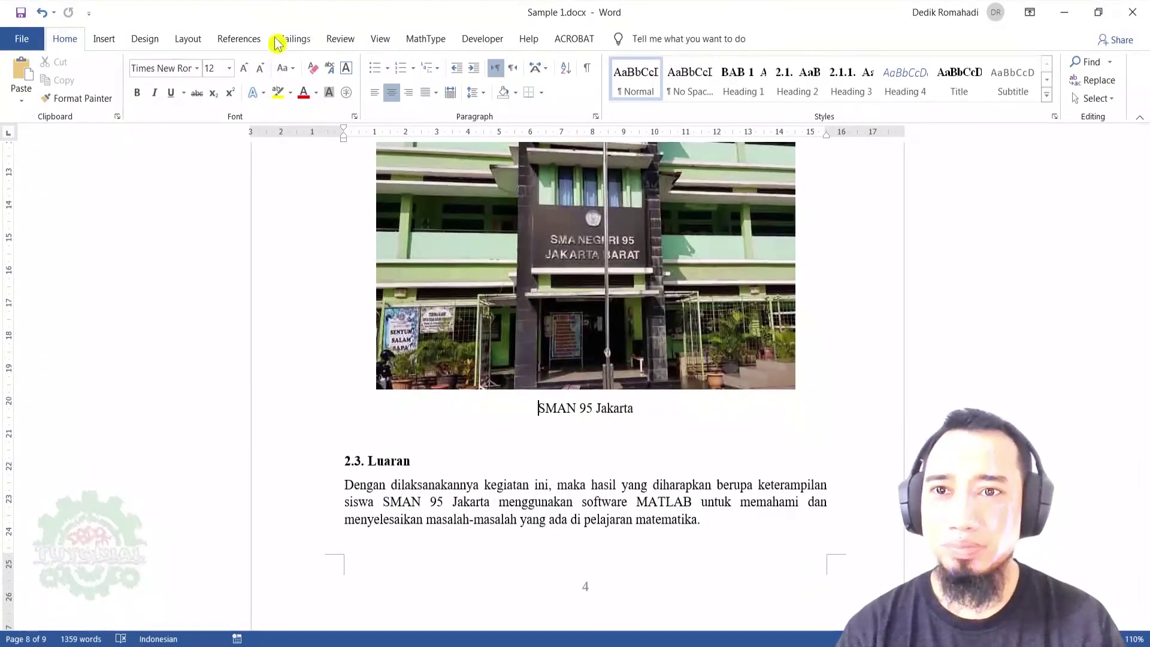
{"action": "left_click", "coordinate": [254, 39]}
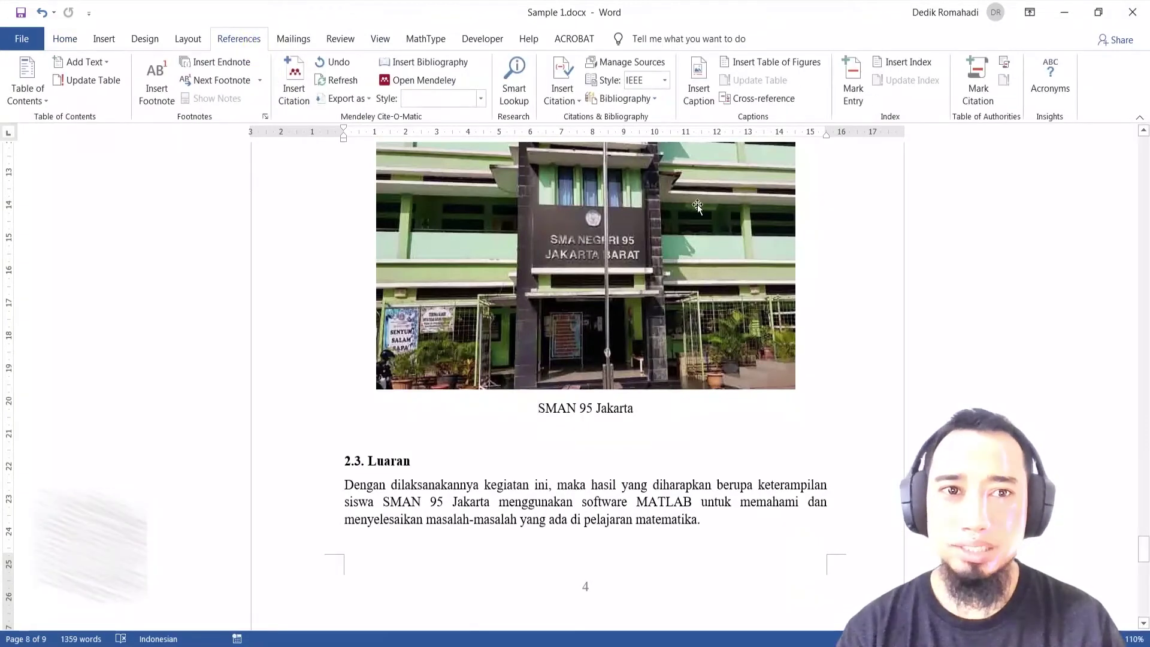
{"action": "left_click", "coordinate": [698, 93]}
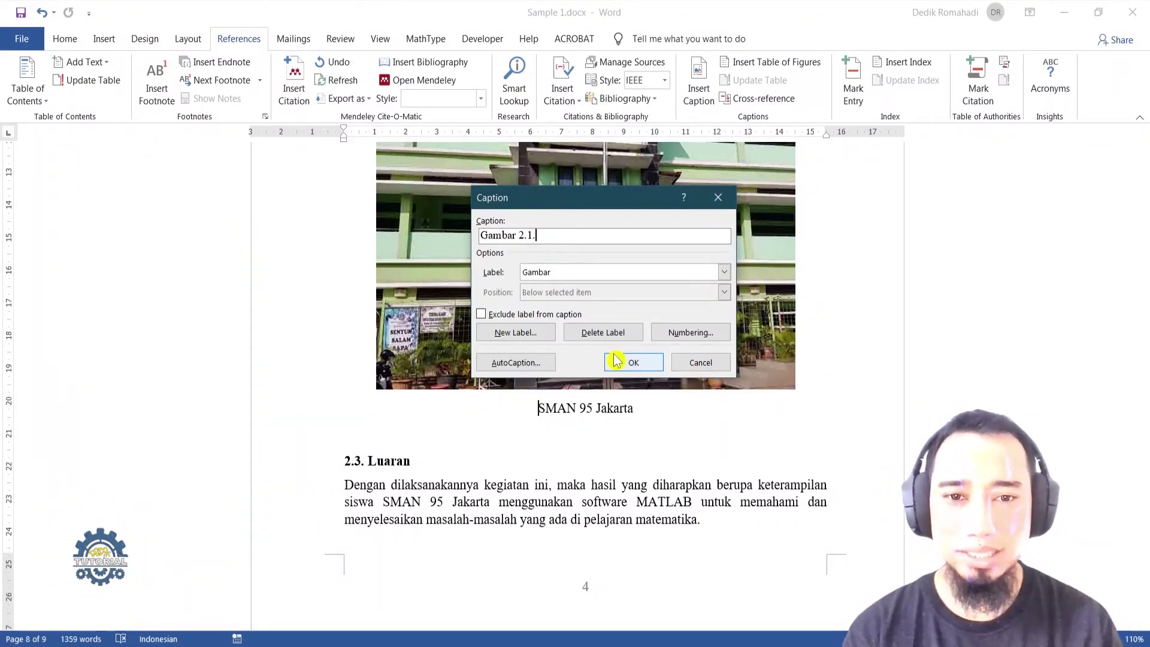
{"action": "left_click", "coordinate": [696, 363]}
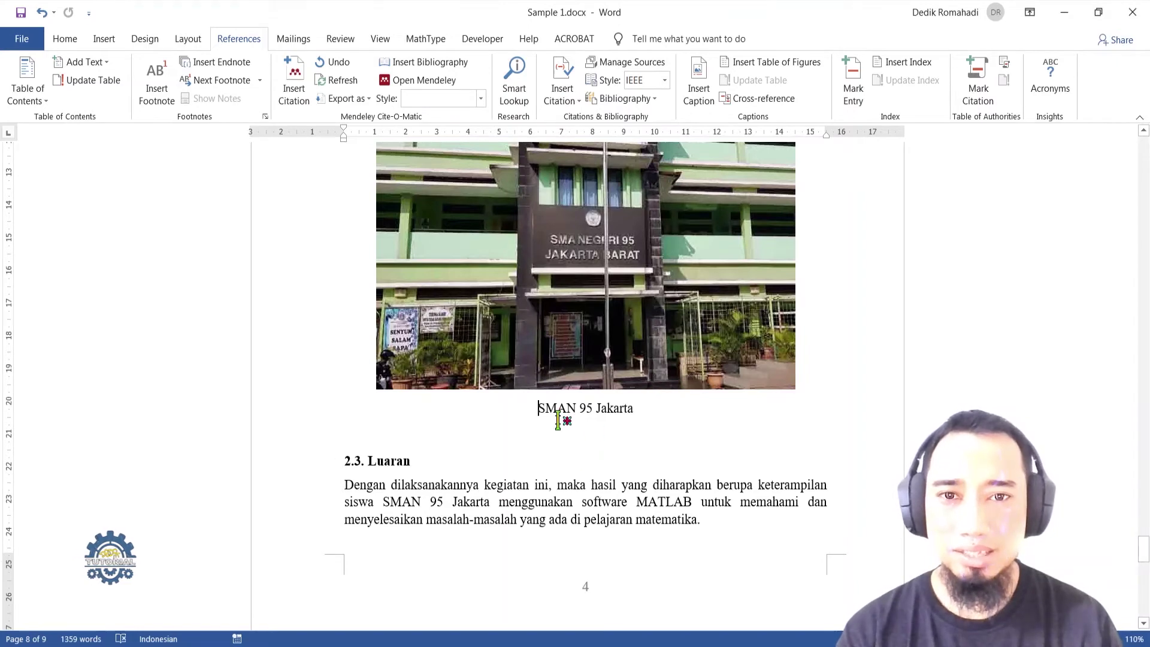
{"action": "scroll", "coordinate": [558, 420], "scroll_direction": "up", "scroll_amount": 2}
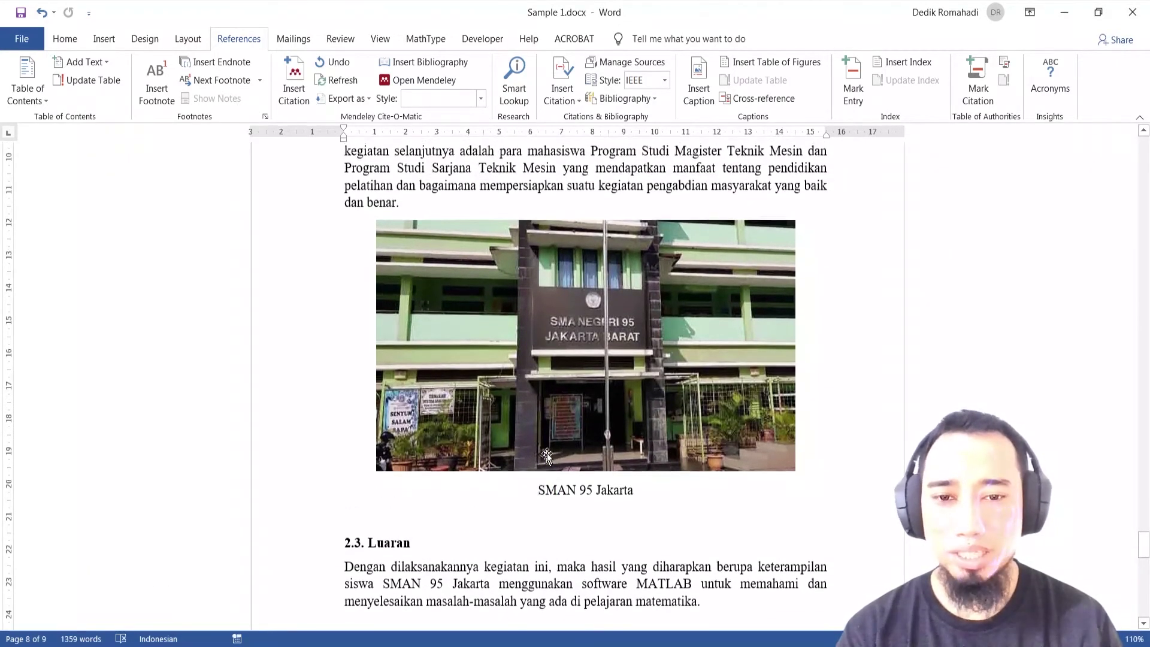
{"action": "scroll", "coordinate": [547, 456], "scroll_direction": "down", "scroll_amount": 3}
{"action": "scroll", "coordinate": [570, 380], "scroll_direction": "up", "scroll_amount": 7}
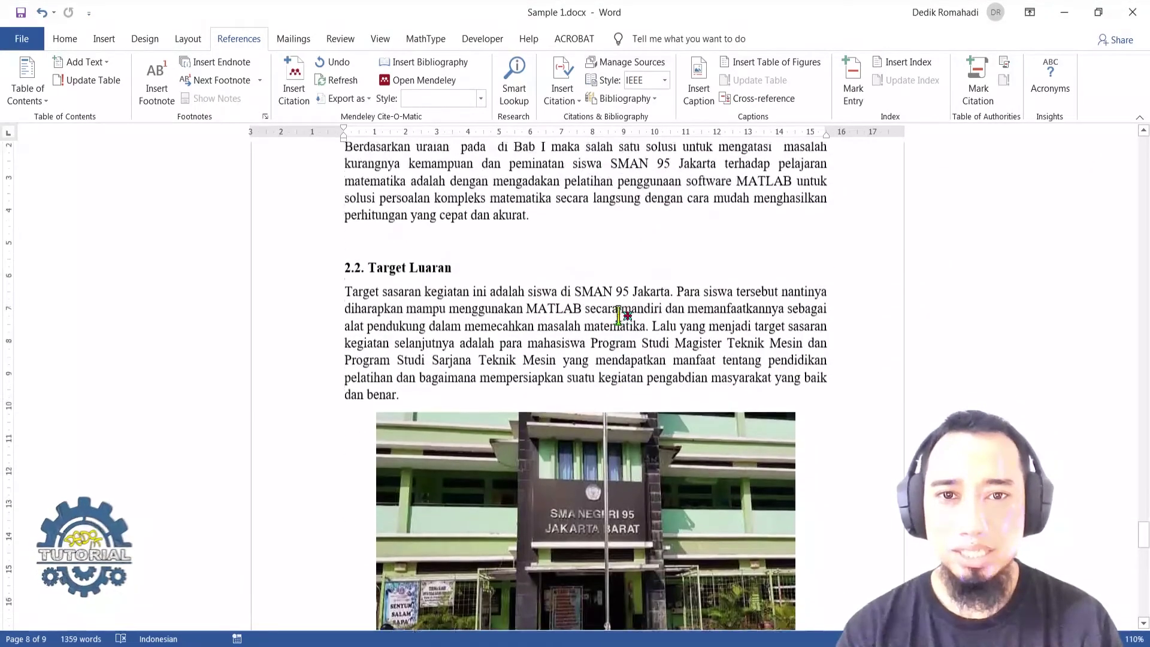
Step: Save the "Gambar 1.1." part of the Simulink figure's caption to the AutoText gallery as a building block named "Penomoran Gambar"
{"action": "scroll", "coordinate": [621, 314], "scroll_direction": "up", "scroll_amount": 20}
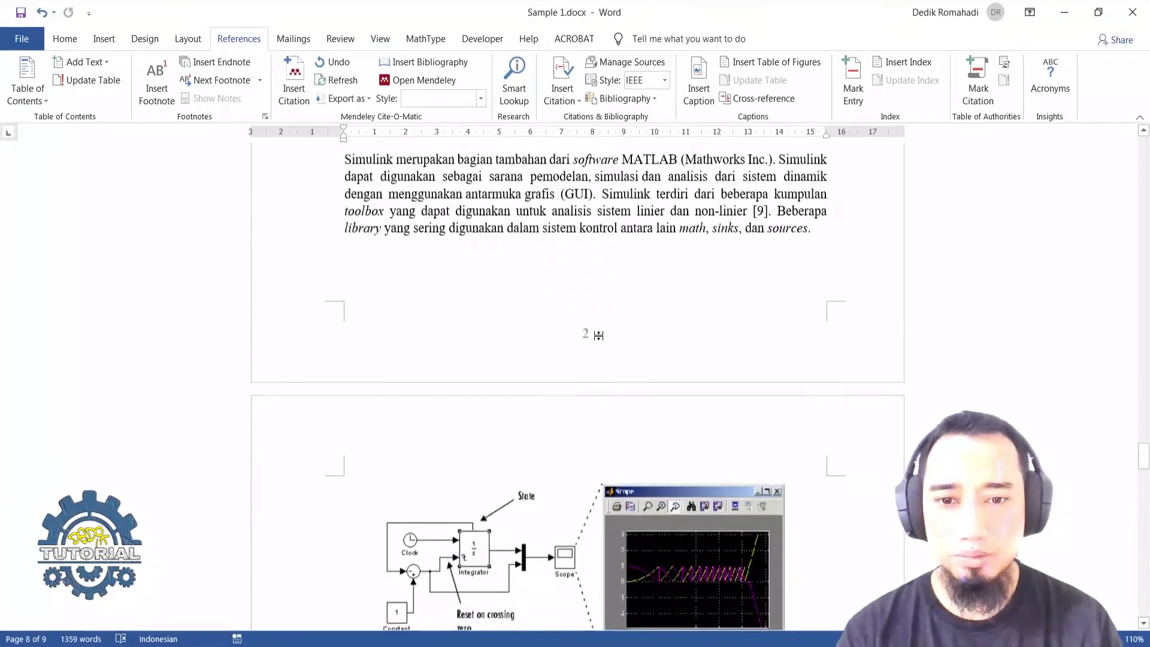
{"action": "scroll", "coordinate": [598, 335], "scroll_direction": "down", "scroll_amount": 8}
{"action": "left_click_drag", "start_coordinate": [435, 380], "coordinate": [490, 374]}
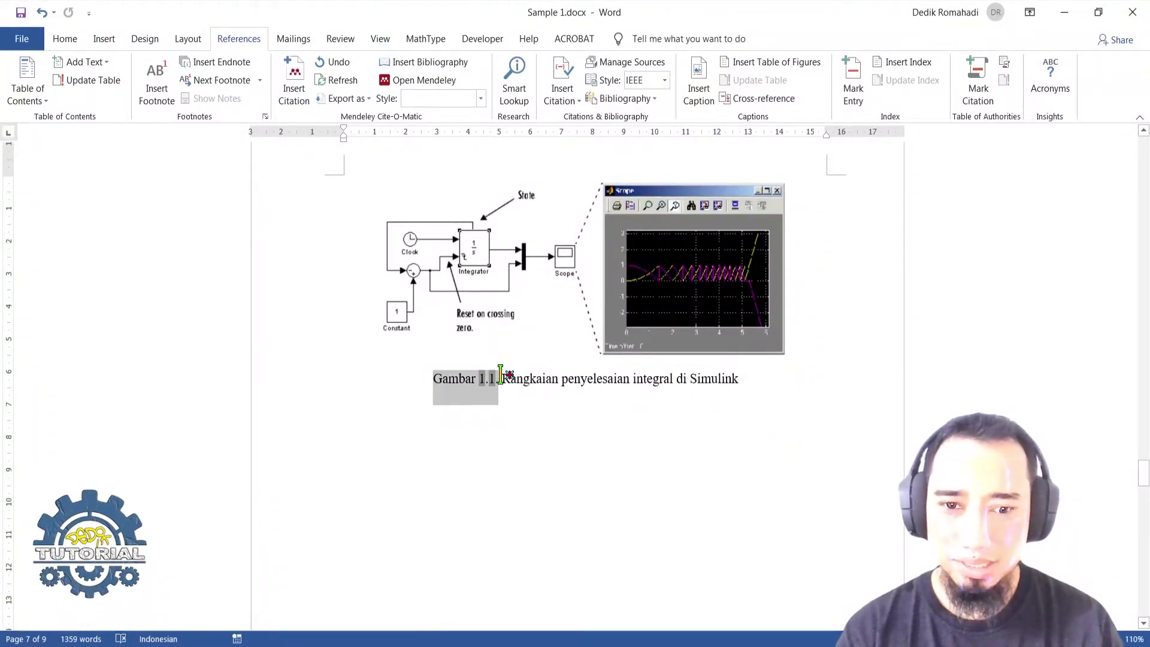
{"action": "left_click", "coordinate": [458, 400]}
{"action": "left_click_drag", "start_coordinate": [435, 377], "coordinate": [497, 374]}
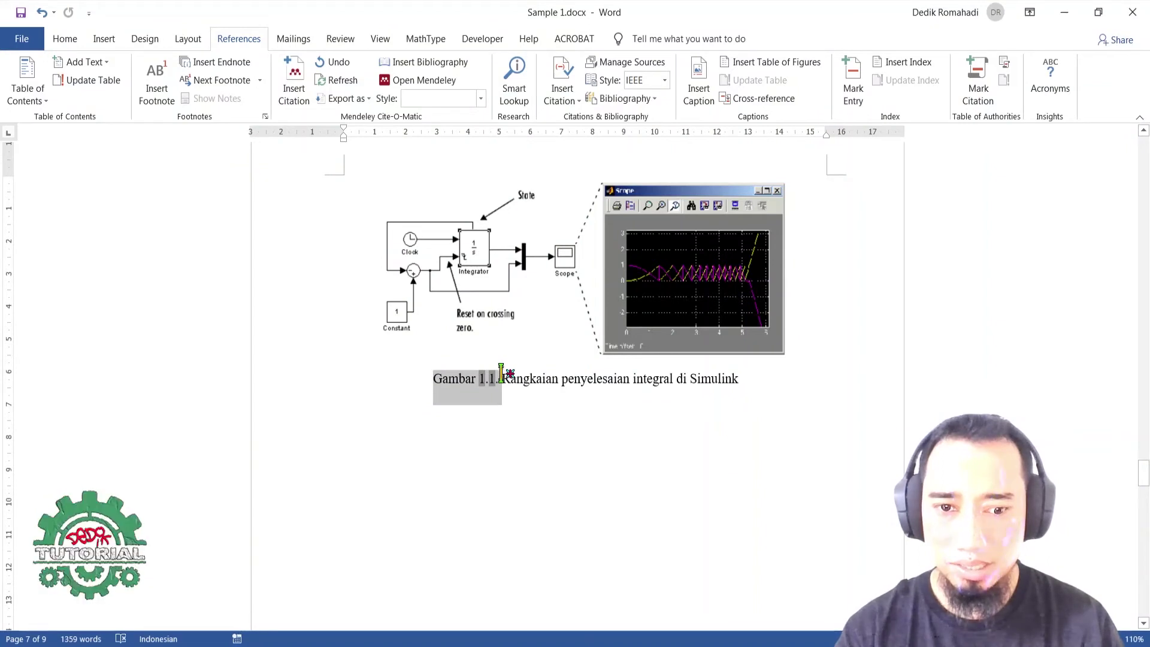
{"action": "left_click_drag", "start_coordinate": [498, 372], "coordinate": [498, 374]}
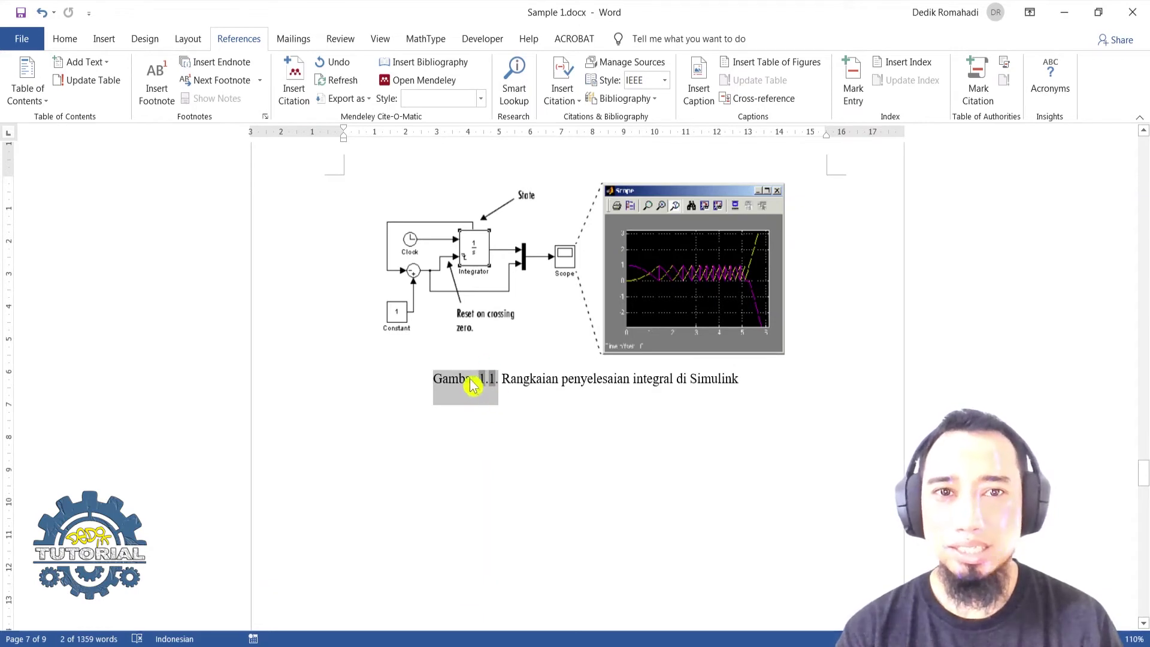
{"action": "left_click", "coordinate": [109, 43]}
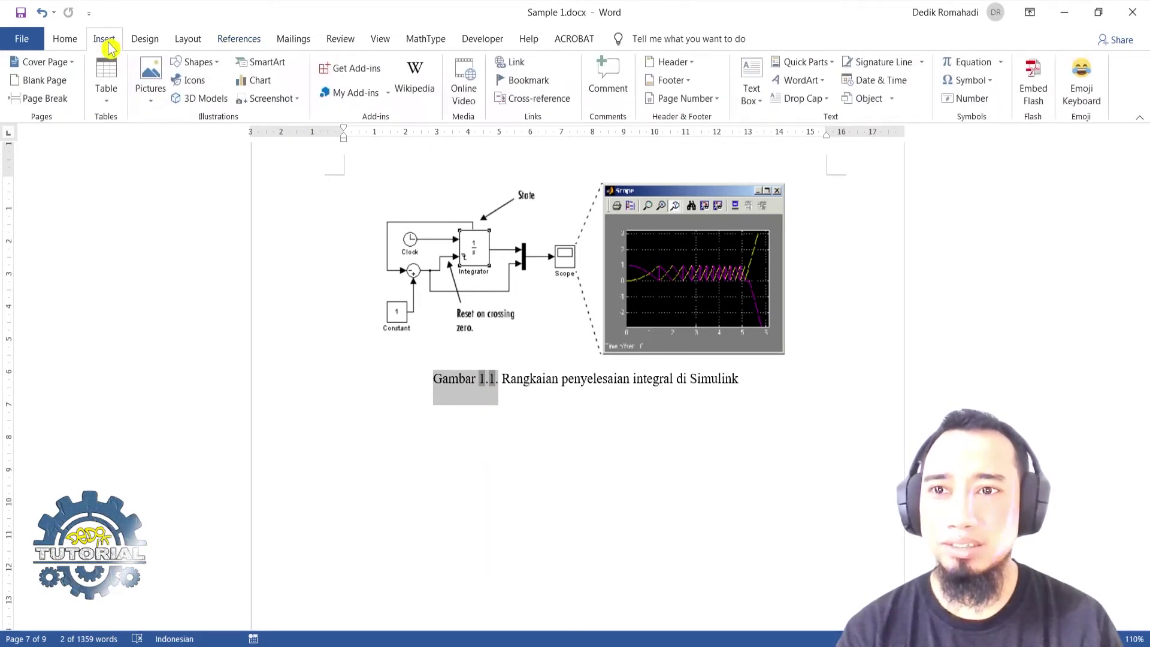
{"action": "left_click", "coordinate": [826, 65]}
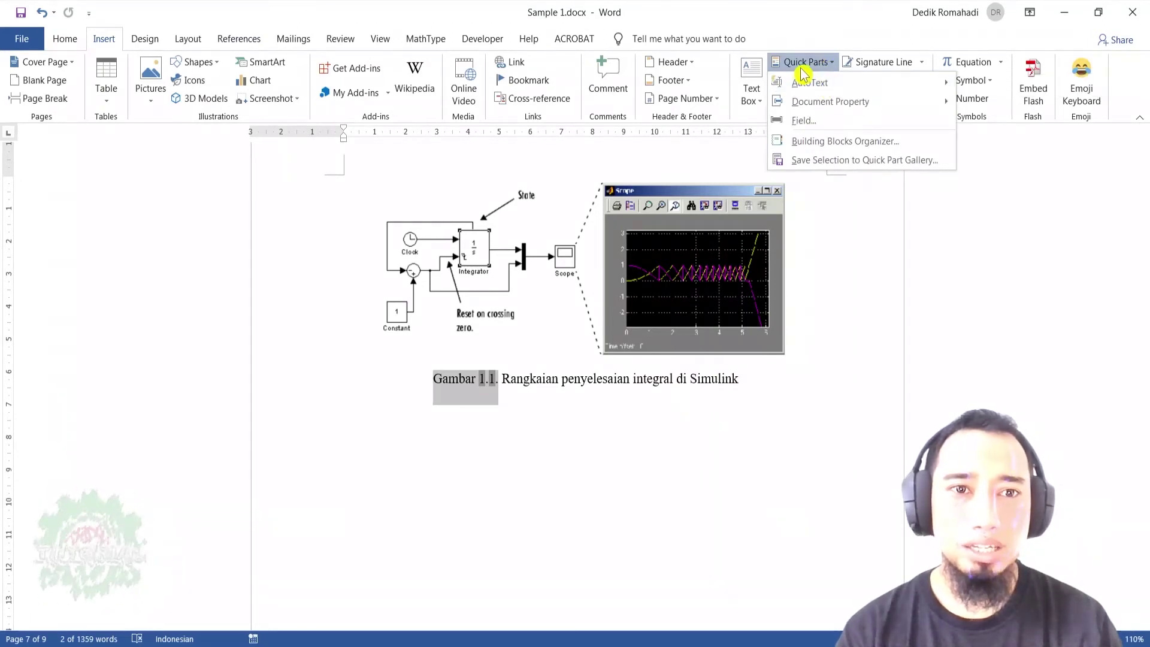
{"action": "mouse_move", "coordinate": [832, 85]}
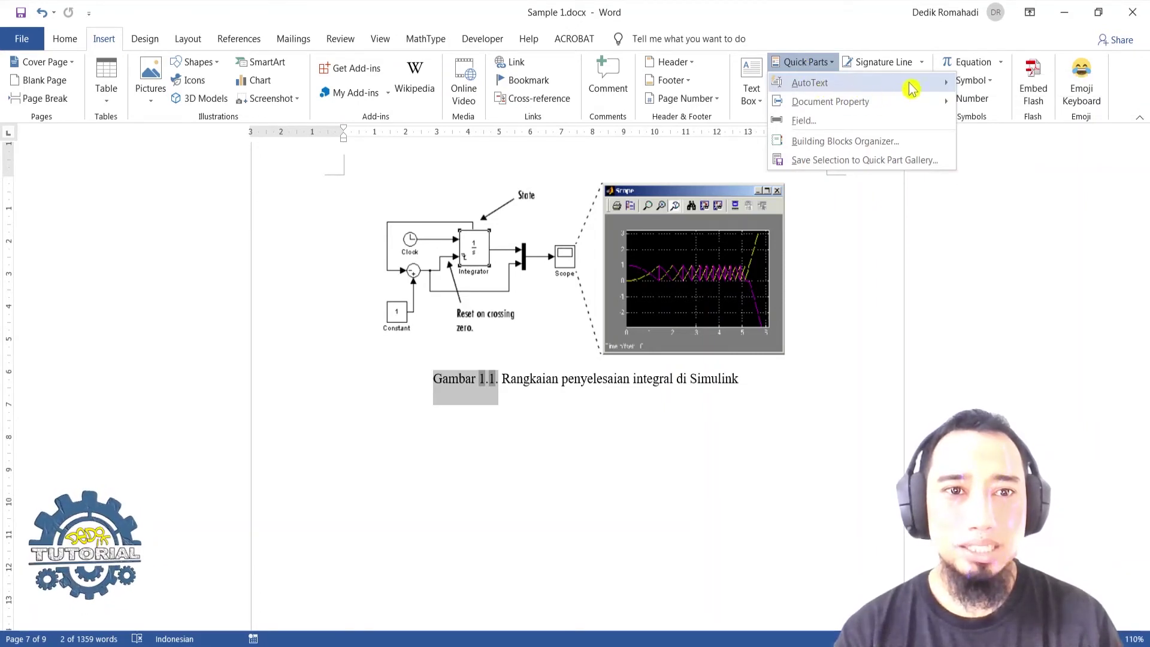
{"action": "mouse_move", "coordinate": [920, 88]}
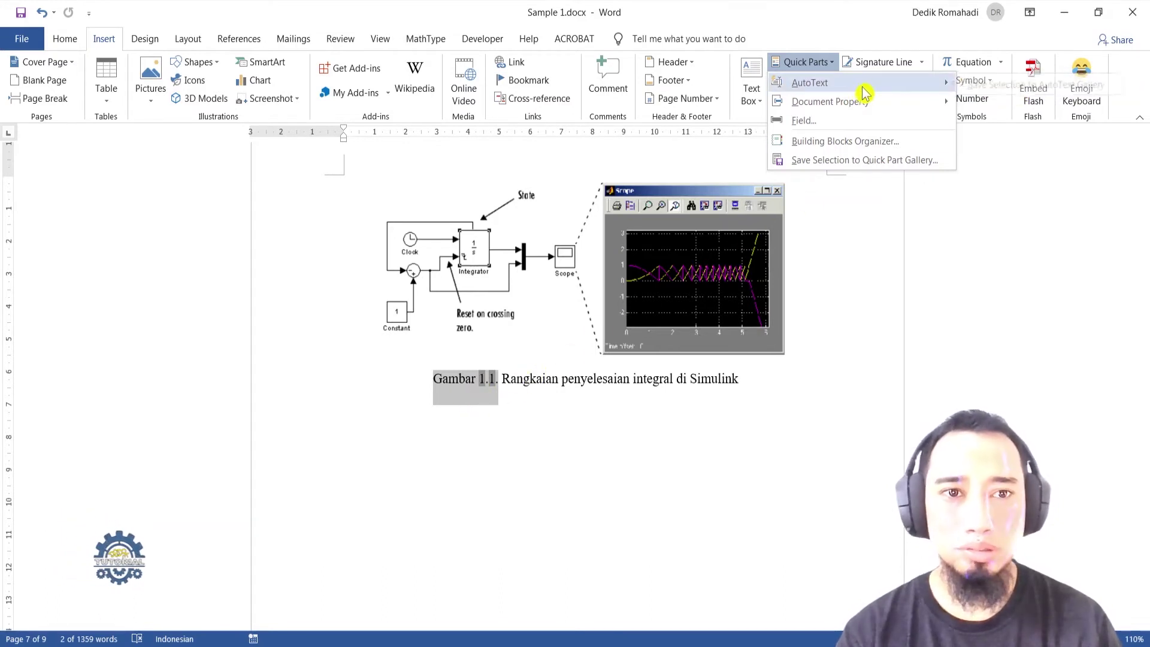
{"action": "left_click", "coordinate": [1012, 91]}
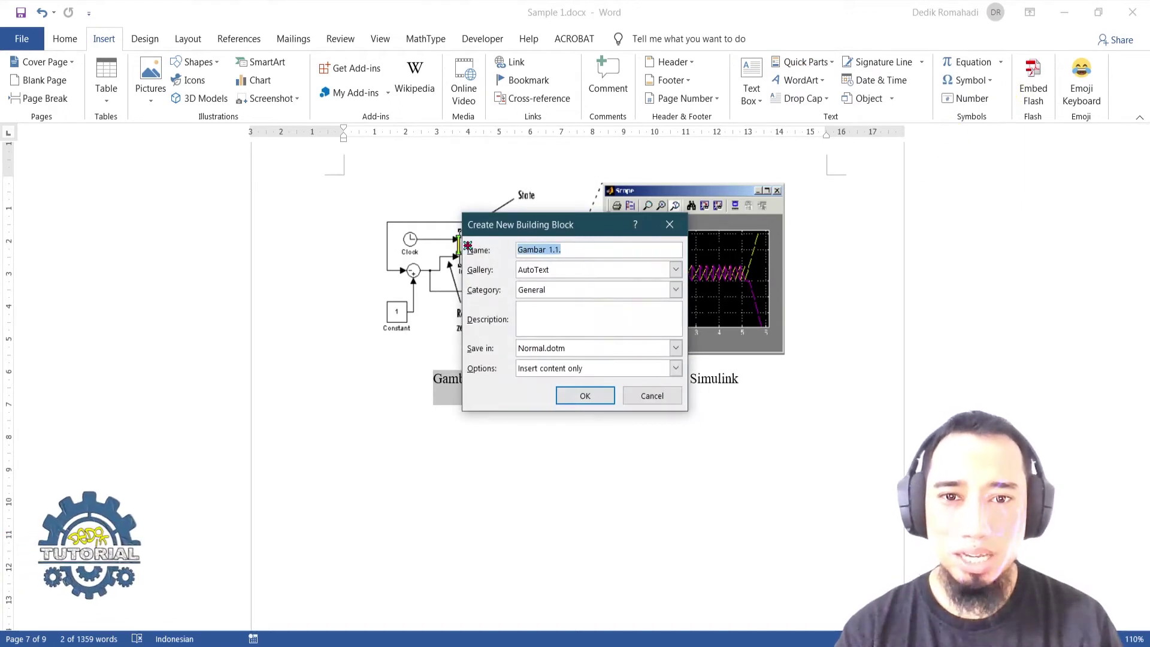
{"action": "type", "text": "Penomora"}
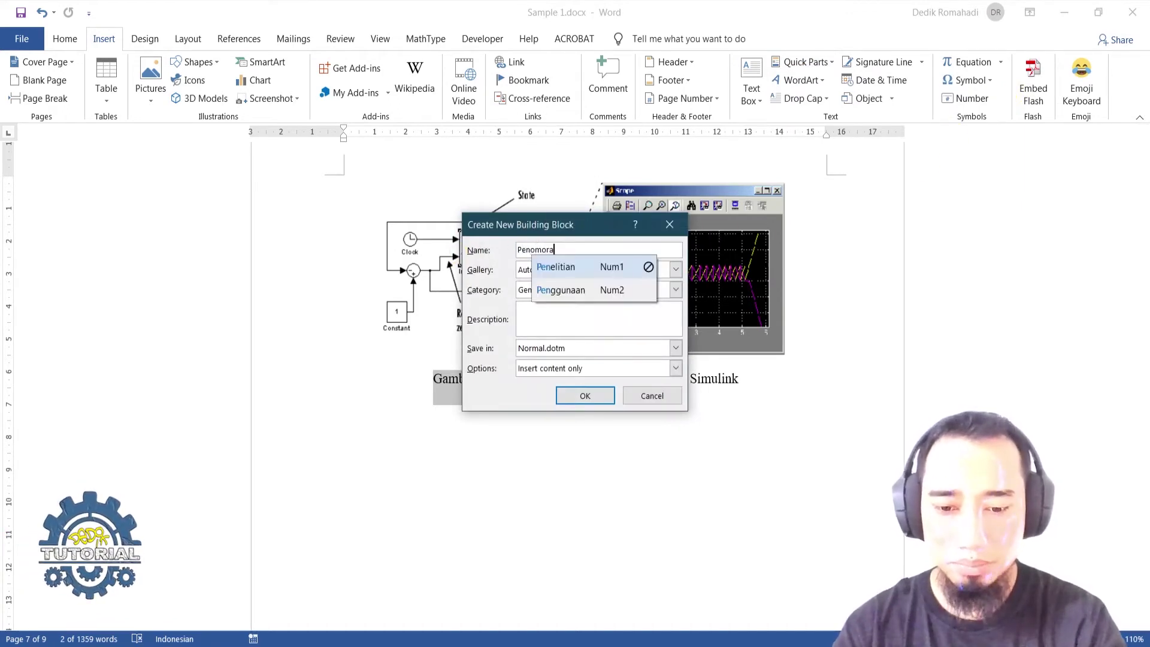
{"action": "type", "text": "n Gambar"}
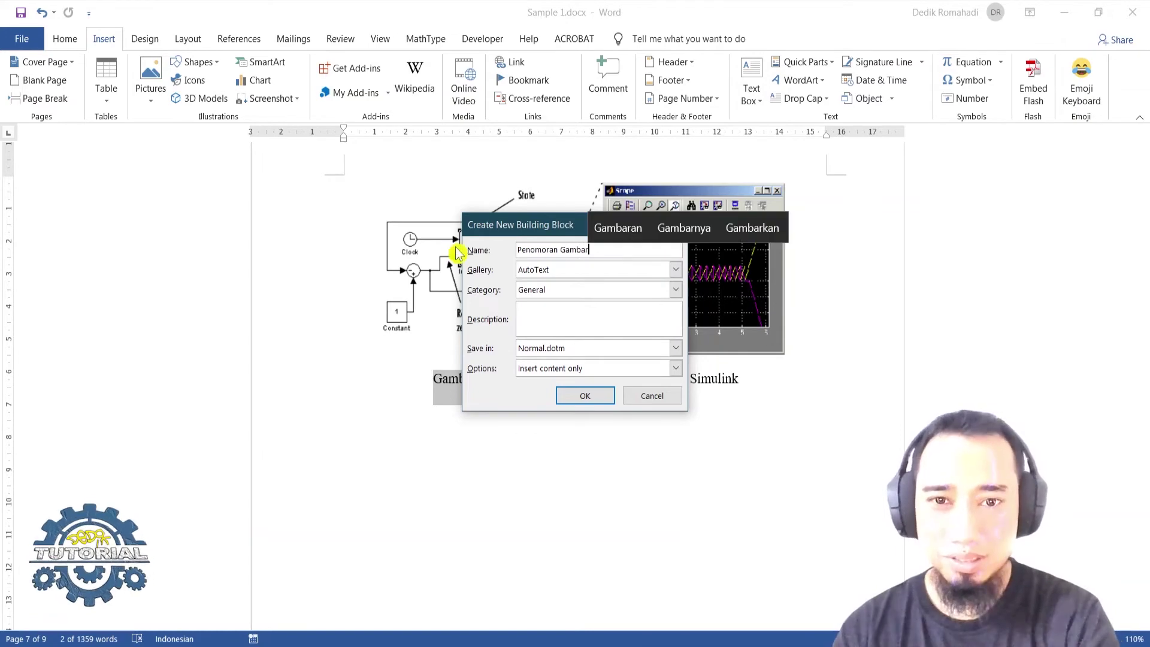
{"action": "left_click", "coordinate": [580, 398]}
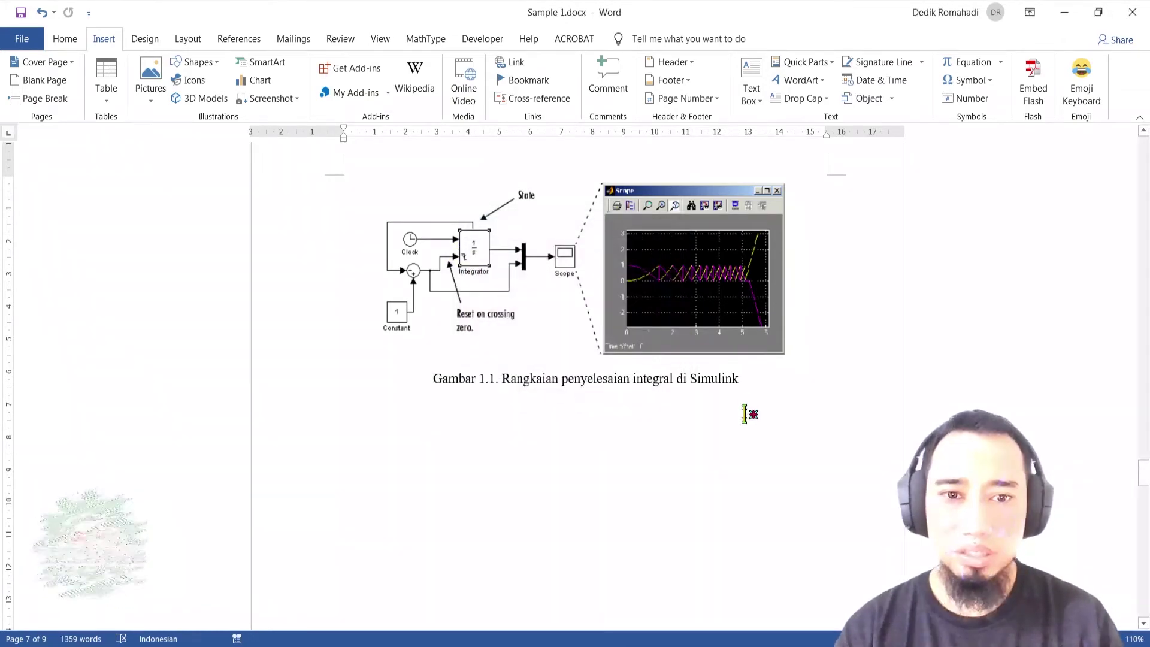
Step: Paste a copy of the Simulink integral figure on a new line below its caption and add an empty line beneath the copy
{"action": "key", "text": "Return"}
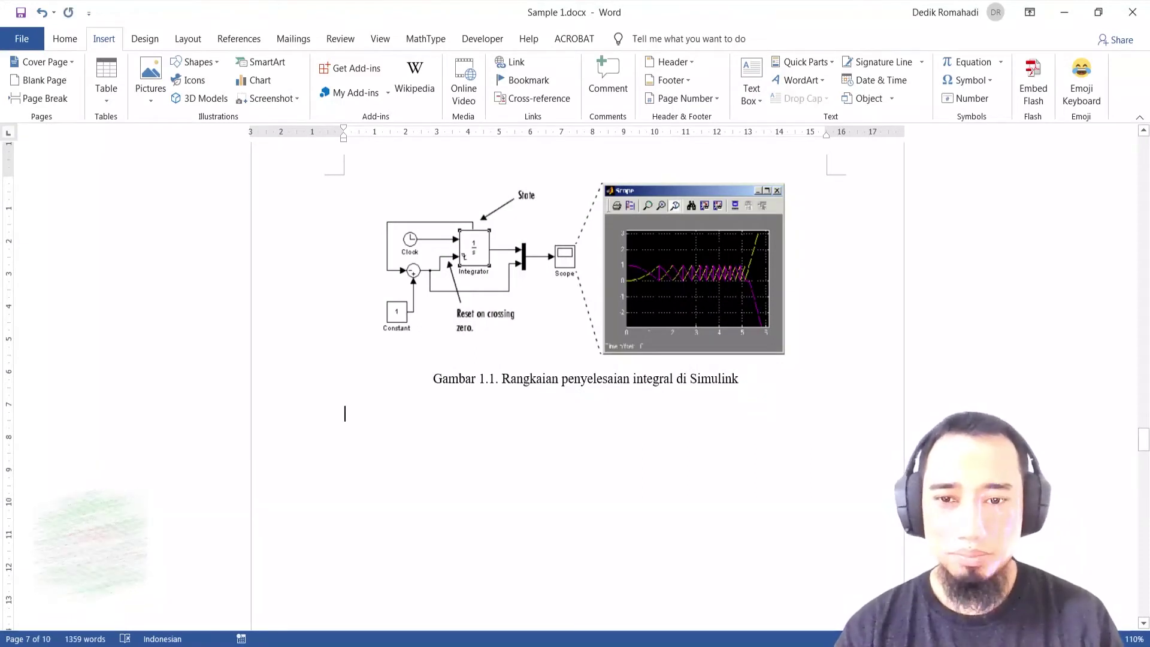
{"action": "left_click", "coordinate": [640, 267]}
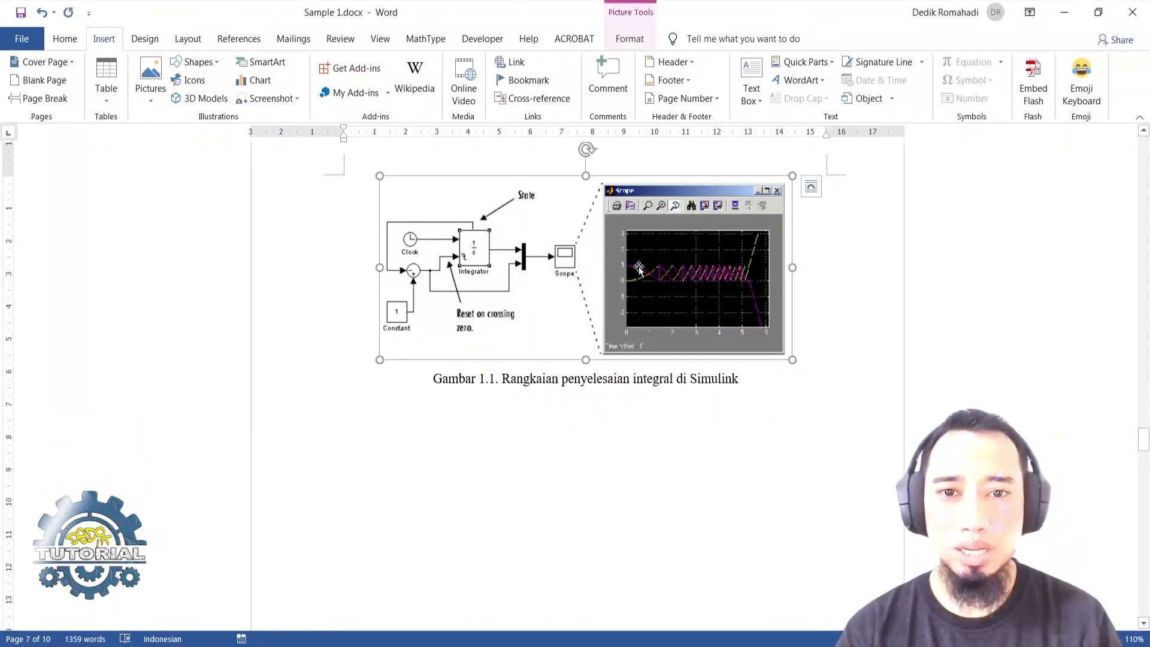
{"action": "left_click", "coordinate": [619, 414]}
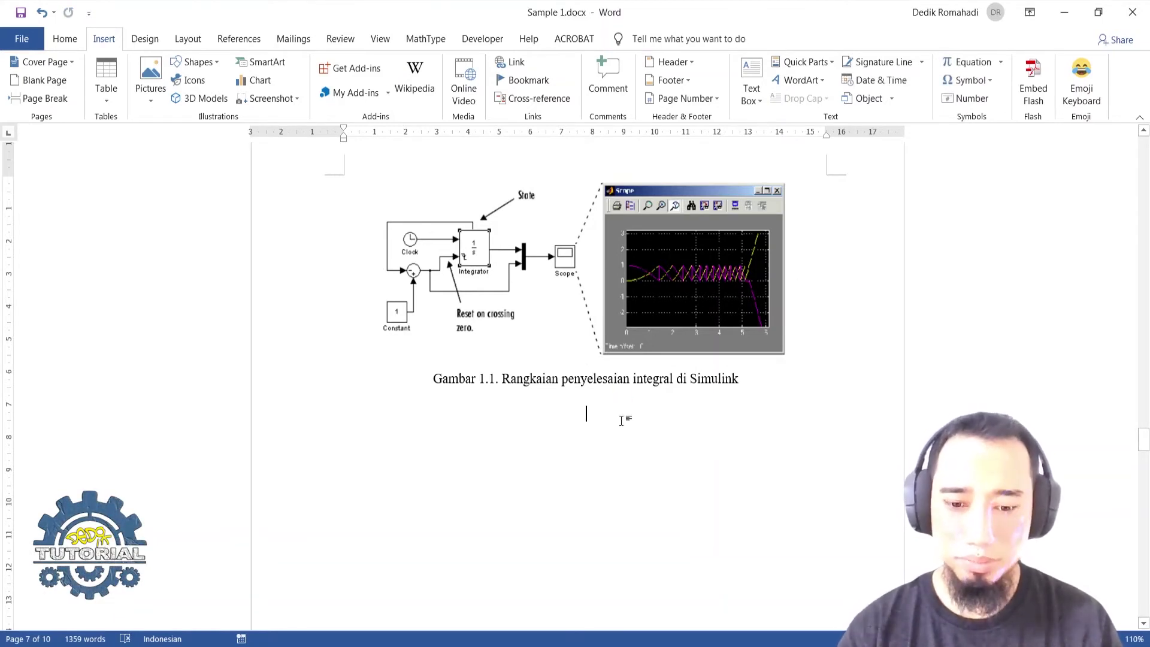
{"action": "key", "text": "ctrl+v"}
{"action": "scroll", "coordinate": [786, 480], "scroll_direction": "down", "scroll_amount": 2}
{"action": "key", "text": "Return"}
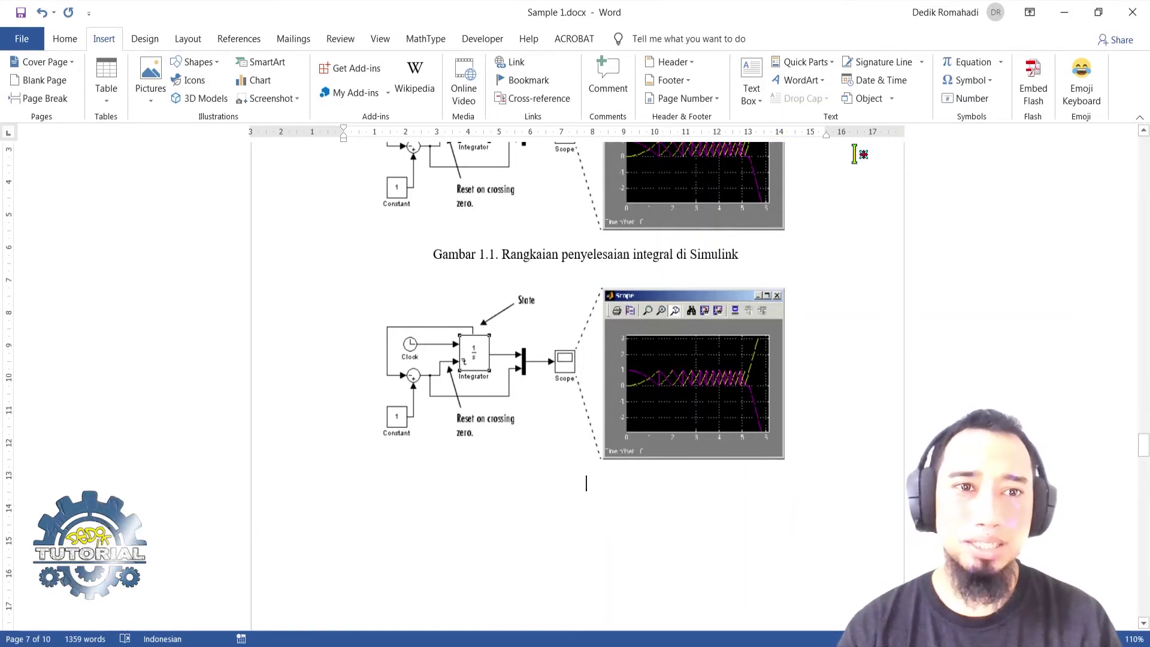
{"action": "left_click", "coordinate": [63, 45]}
{"action": "left_click", "coordinate": [234, 41]}
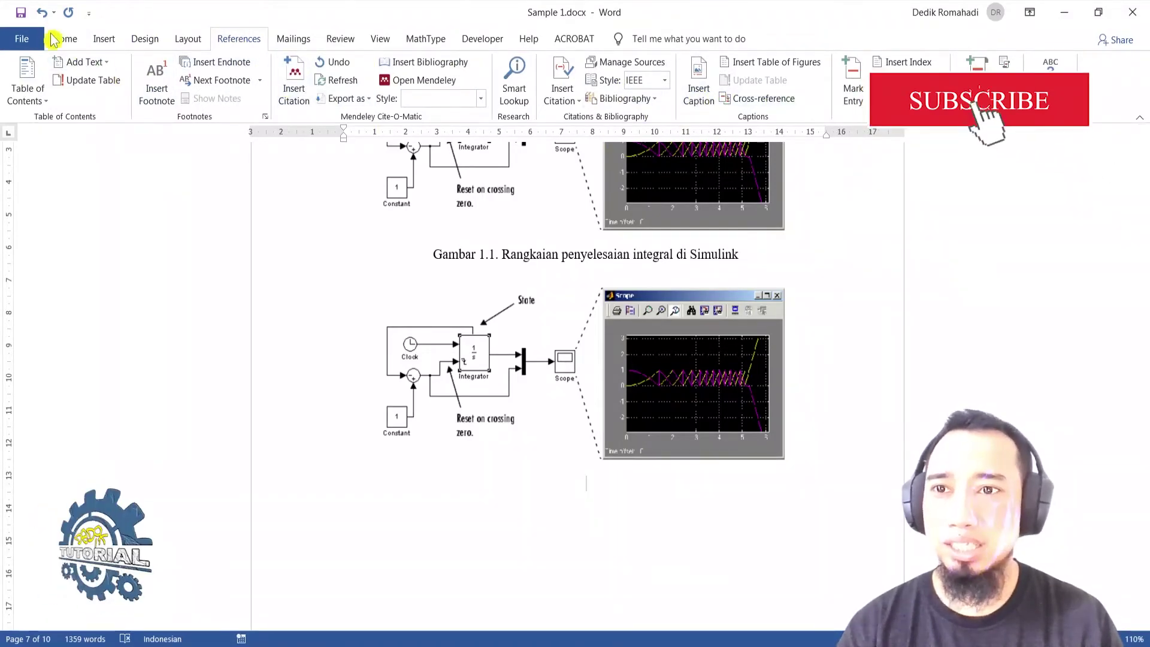
Step: Insert the "Penomoran Gambar" AutoText entry on the empty line beneath the copied Simulink figure, ending the number with a period and a space
{"action": "left_click", "coordinate": [103, 40]}
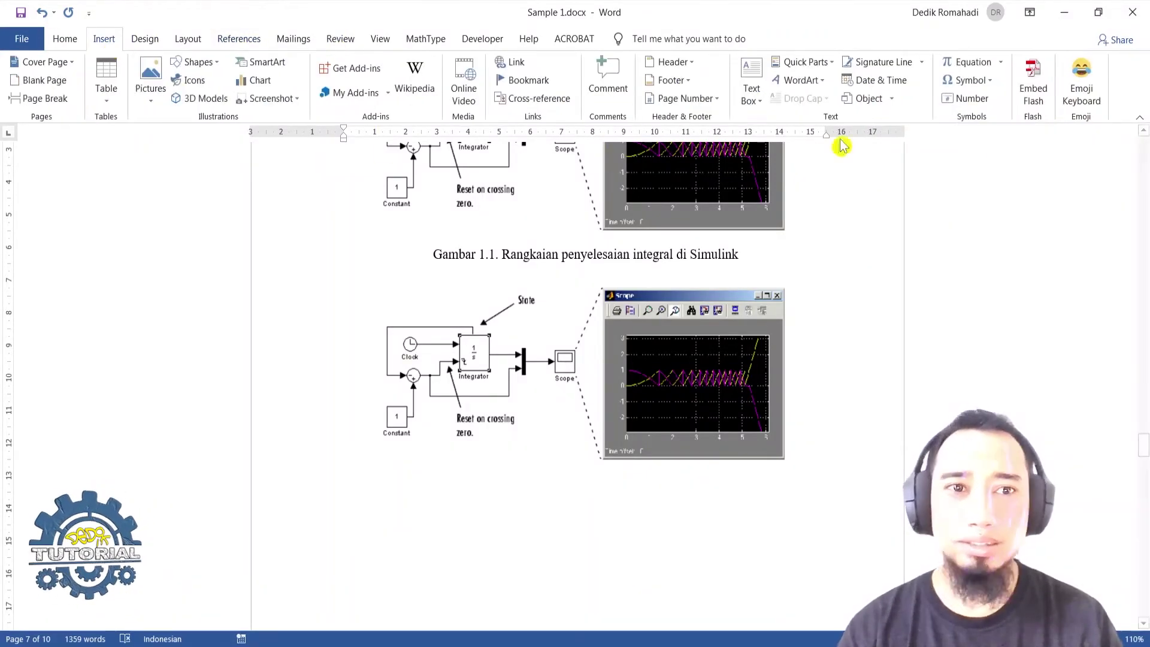
{"action": "left_click", "coordinate": [824, 66]}
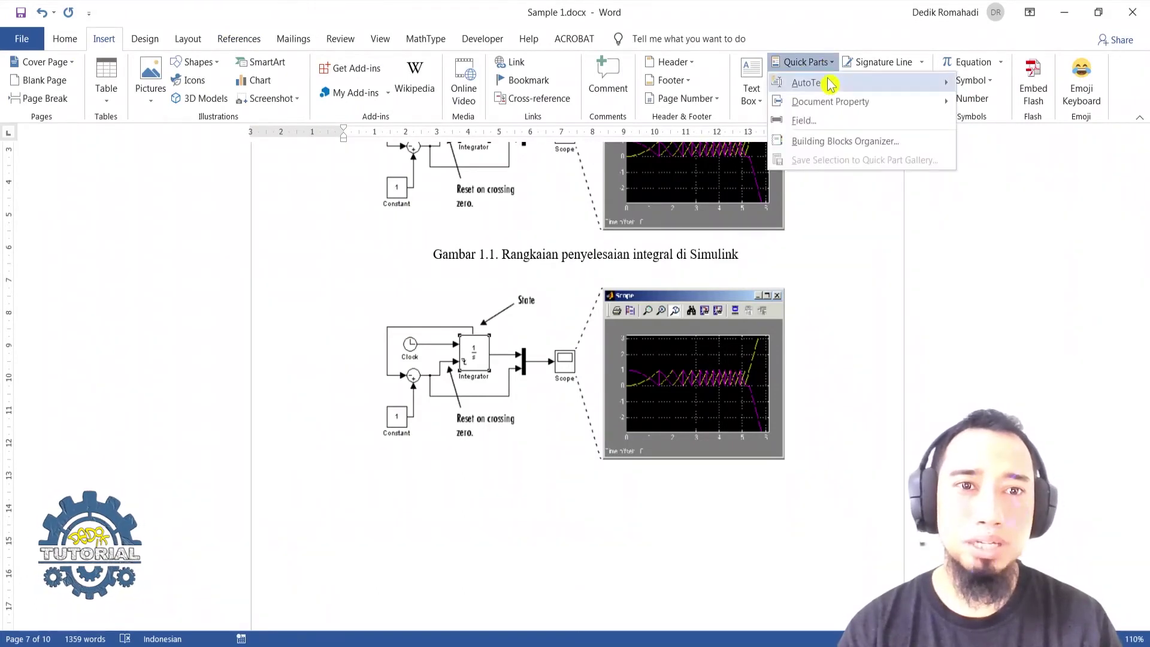
{"action": "mouse_move", "coordinate": [830, 84]}
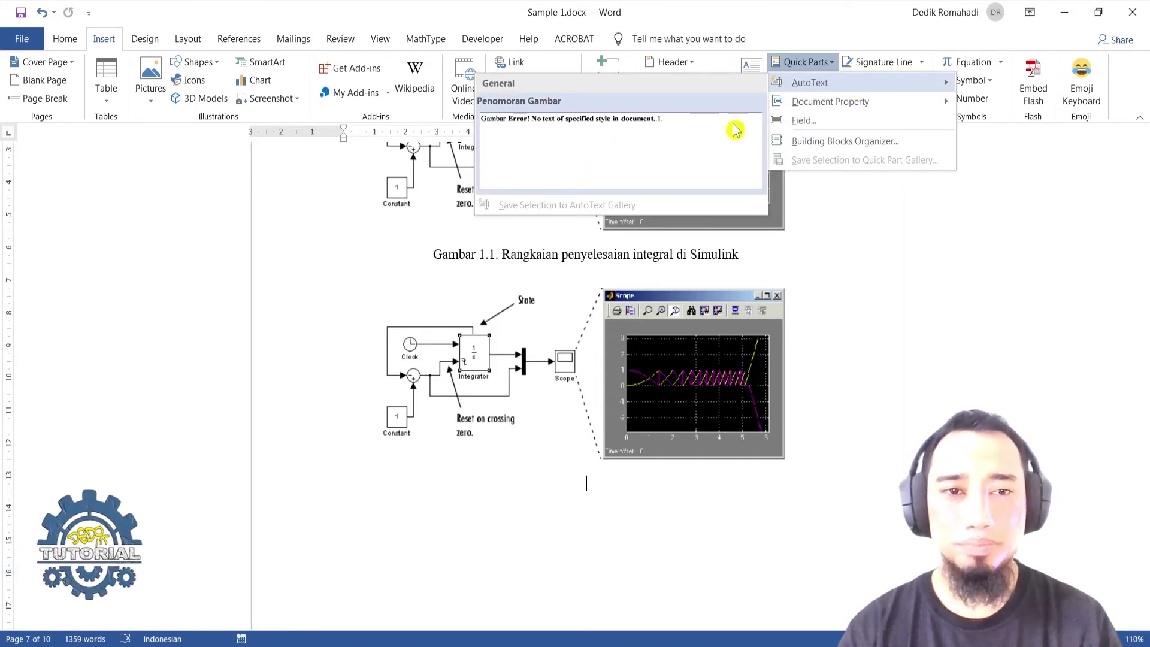
{"action": "left_click", "coordinate": [586, 155]}
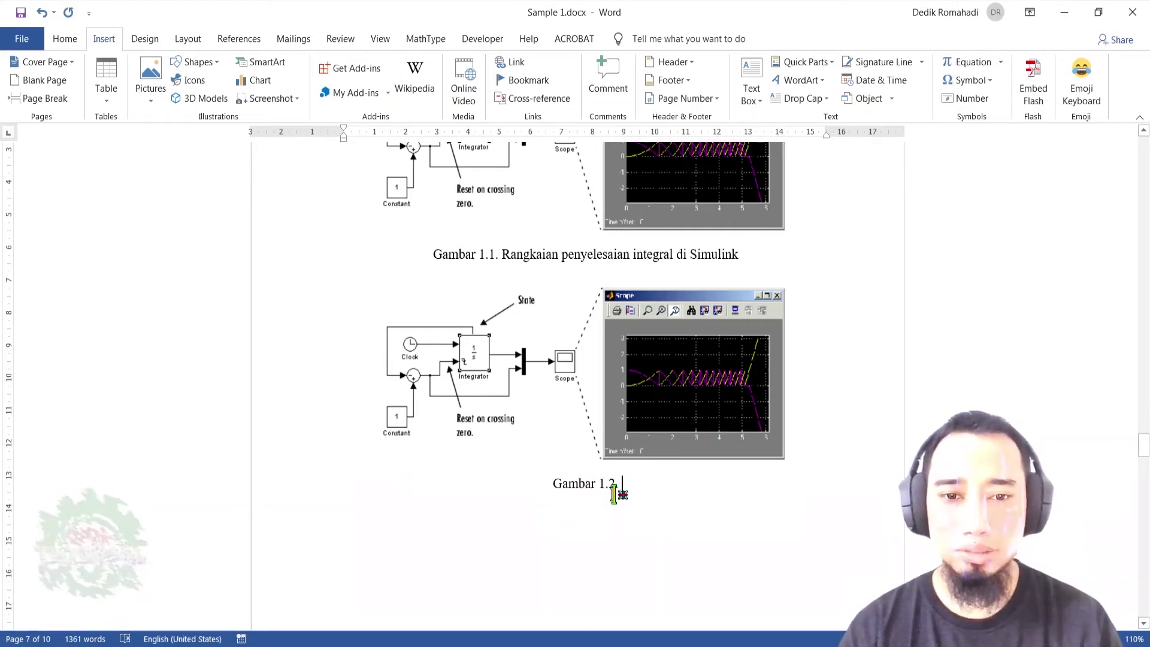
{"action": "type", "text": "."}
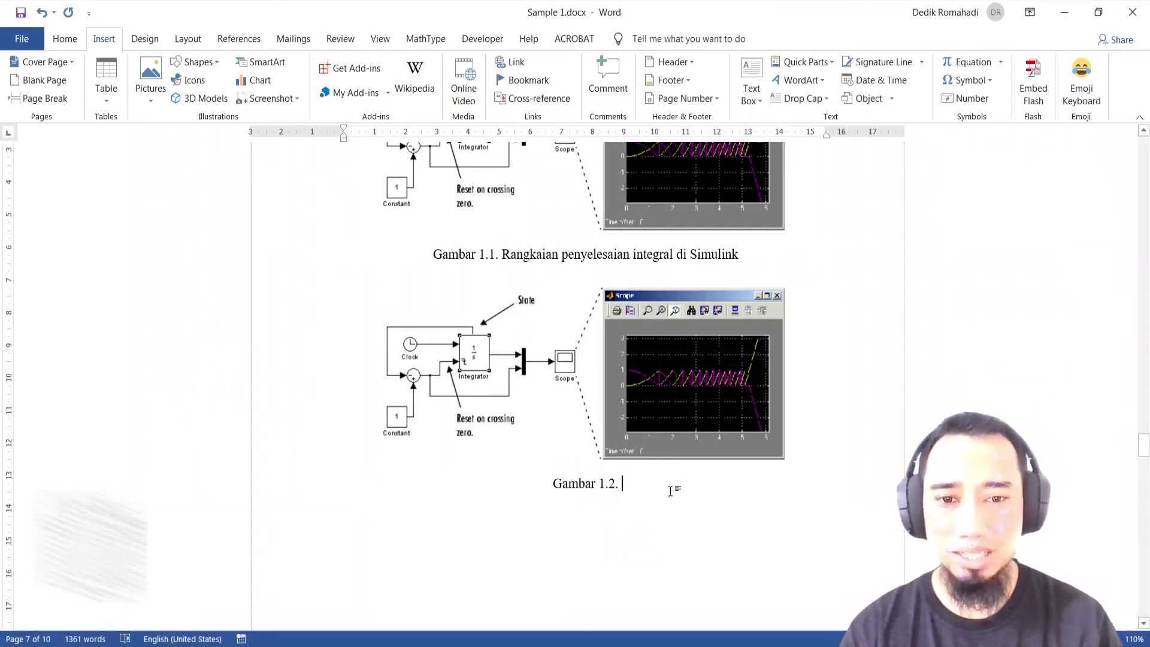
Step: Copy "Rangkaian penyelesaian integral" from the first Simulink figure's caption and paste it after the new caption number
{"action": "left_click_drag", "start_coordinate": [504, 254], "coordinate": [673, 259]}
{"action": "key", "text": "ctrl+c"}
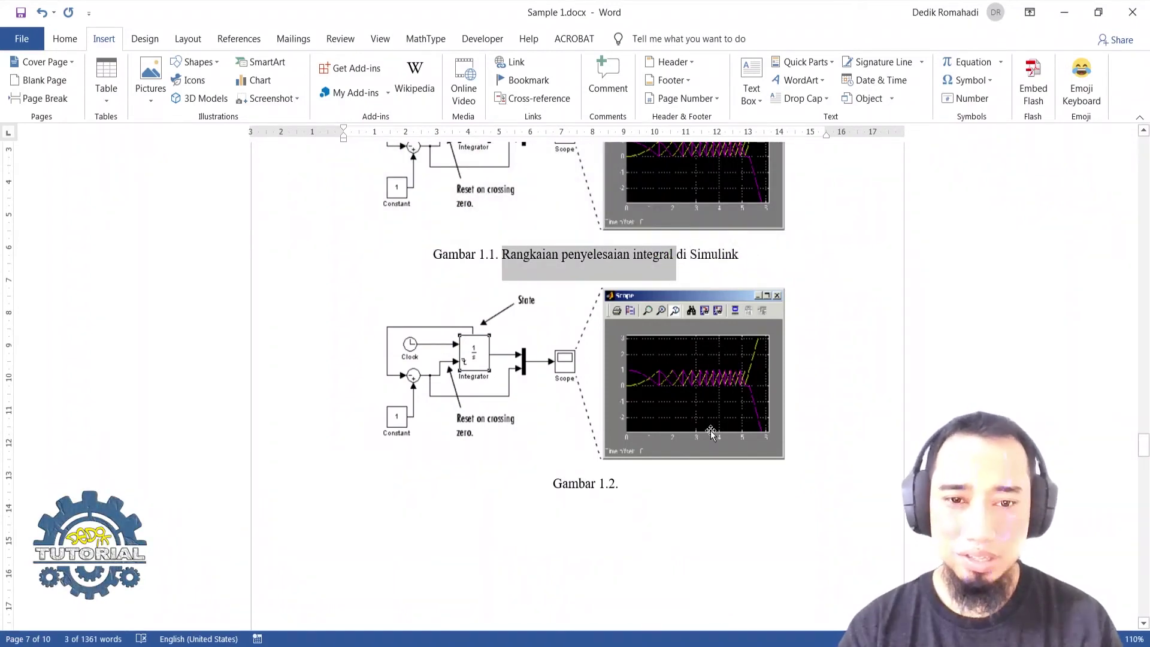
{"action": "left_click", "coordinate": [674, 490]}
{"action": "key", "text": "ctrl+v"}
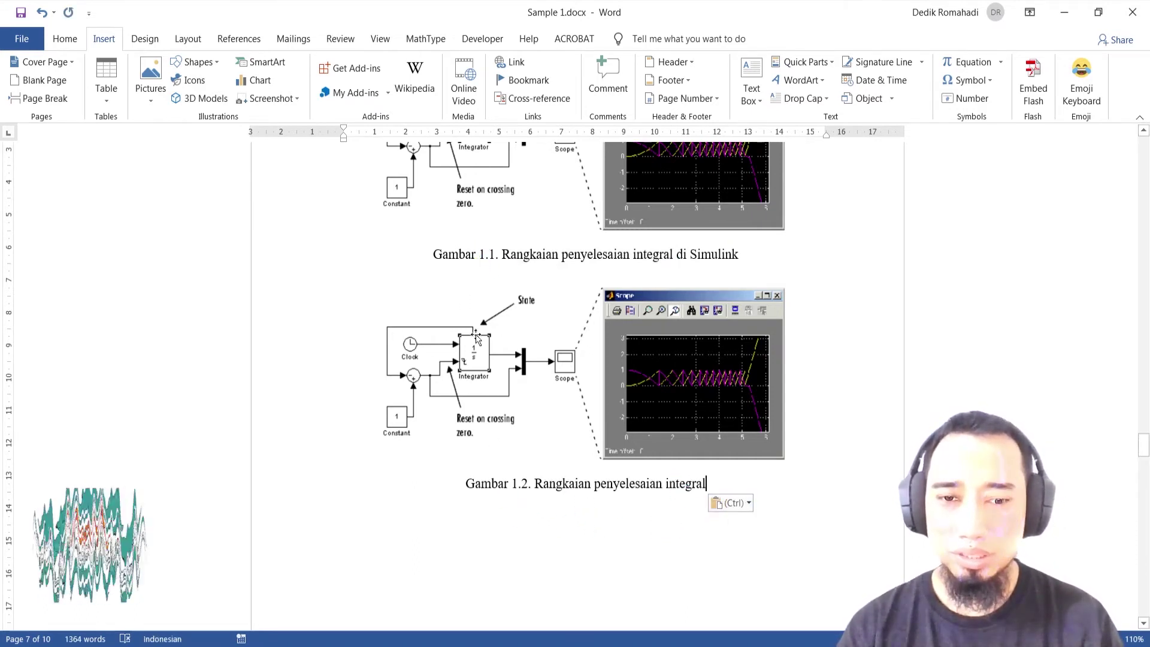
Step: Delete the surplus blank space between the copied Simulink figure's caption and the BAB 2 heading
{"action": "scroll", "coordinate": [509, 484], "scroll_direction": "down", "scroll_amount": 10}
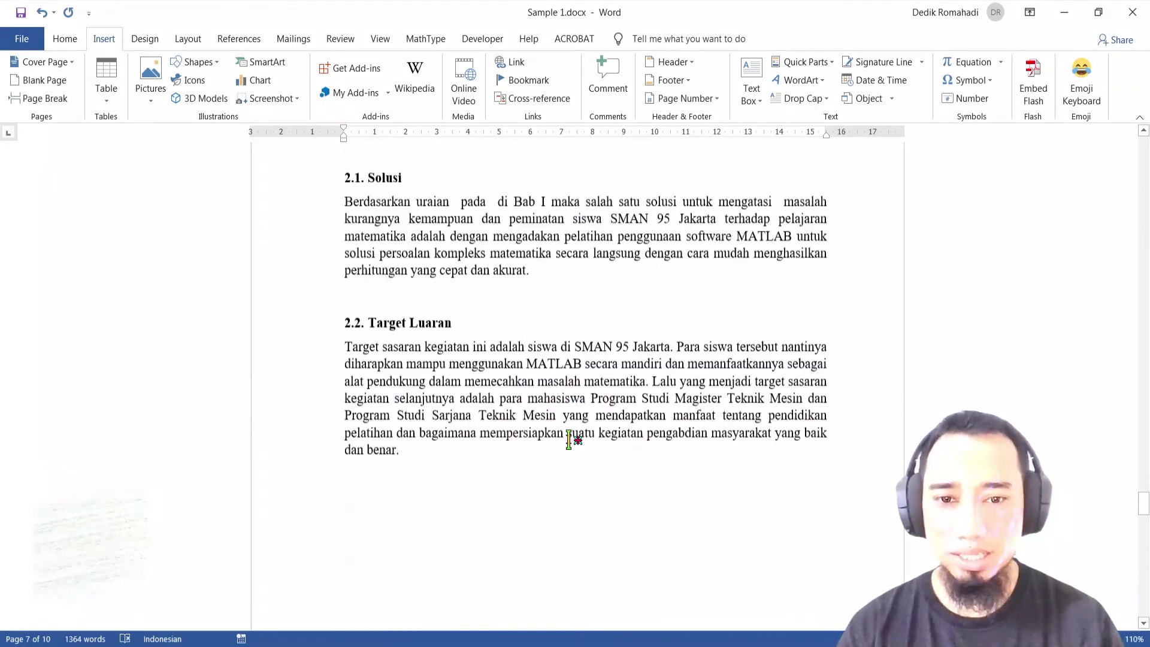
{"action": "scroll", "coordinate": [576, 387], "scroll_direction": "up", "scroll_amount": 3}
{"action": "left_click_drag", "start_coordinate": [591, 454], "coordinate": [358, 210]}
{"action": "key", "text": "Delete"}
{"action": "scroll", "coordinate": [373, 275], "scroll_direction": "up", "scroll_amount": 3}
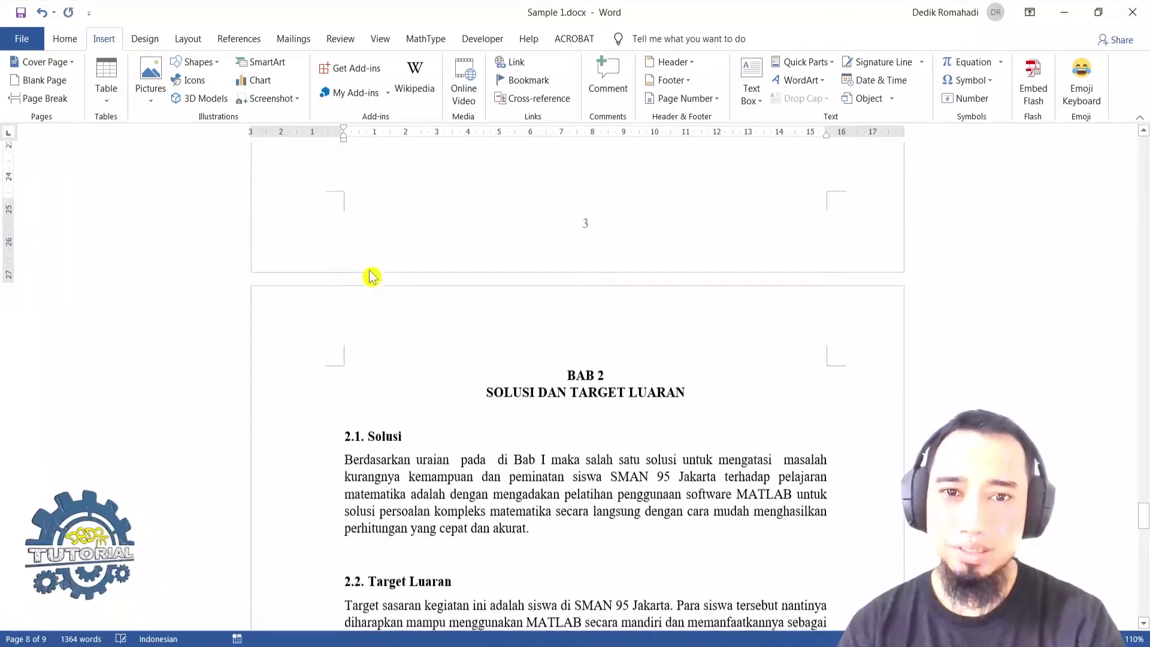
Step: Insert the "Penomoran Gambar" AutoText entry and a space before the "SMAN 95 Jakarta" caption under the school photo
{"action": "scroll", "coordinate": [420, 339], "scroll_direction": "down", "scroll_amount": 15}
{"action": "left_click", "coordinate": [538, 465]}
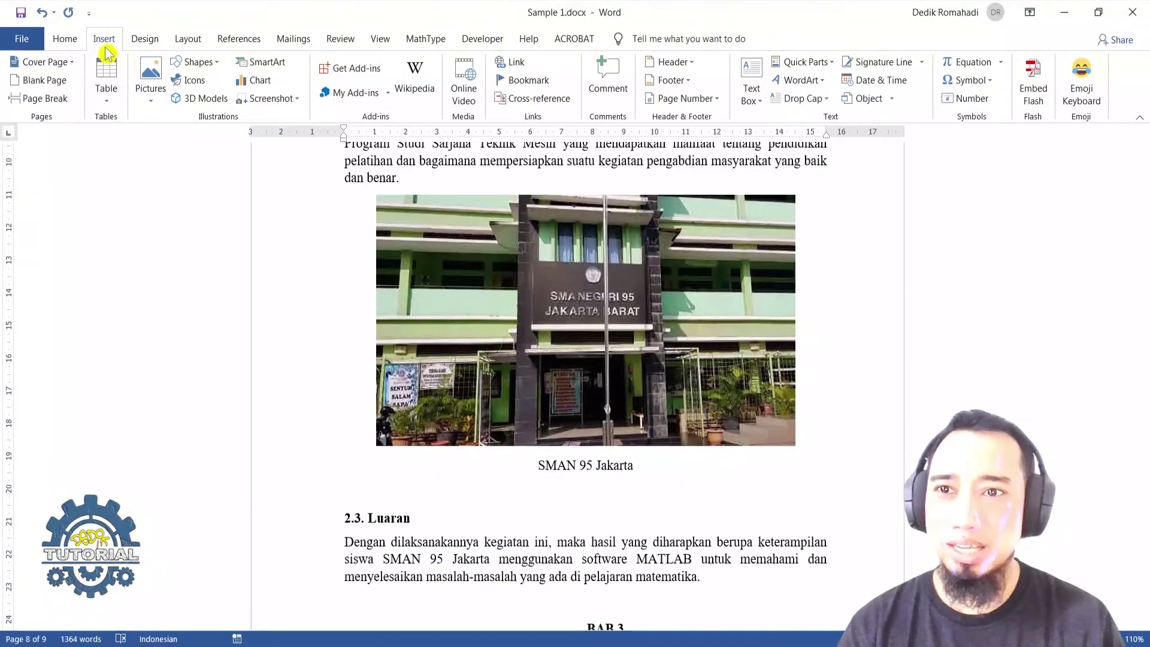
{"action": "left_click", "coordinate": [803, 62]}
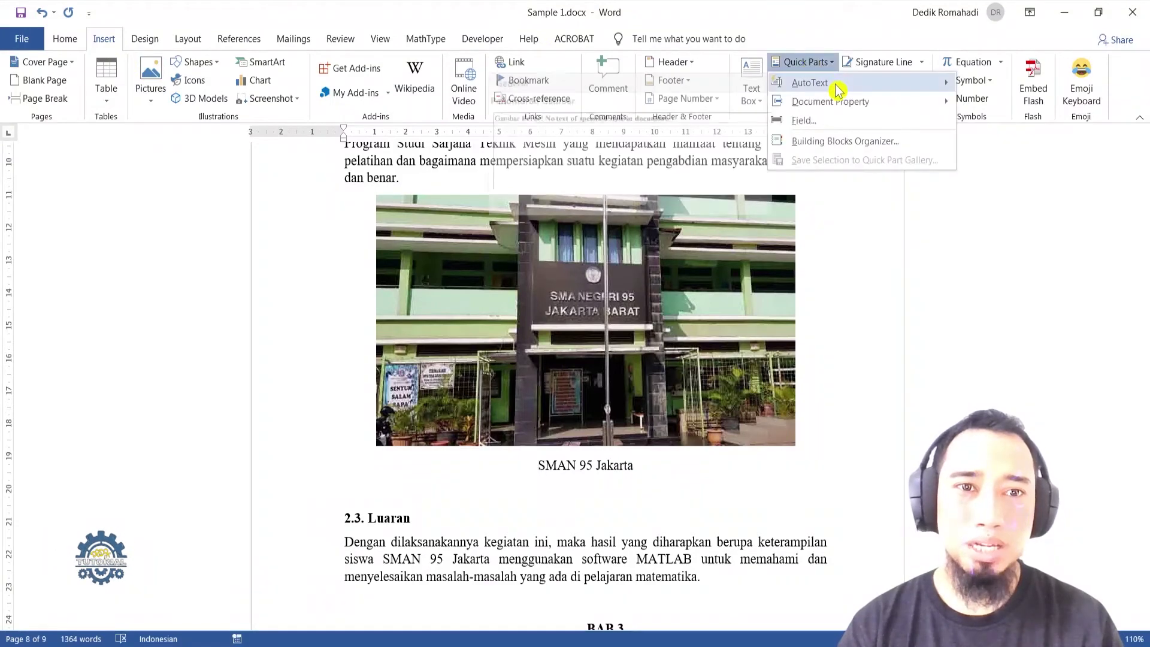
{"action": "left_click", "coordinate": [637, 124]}
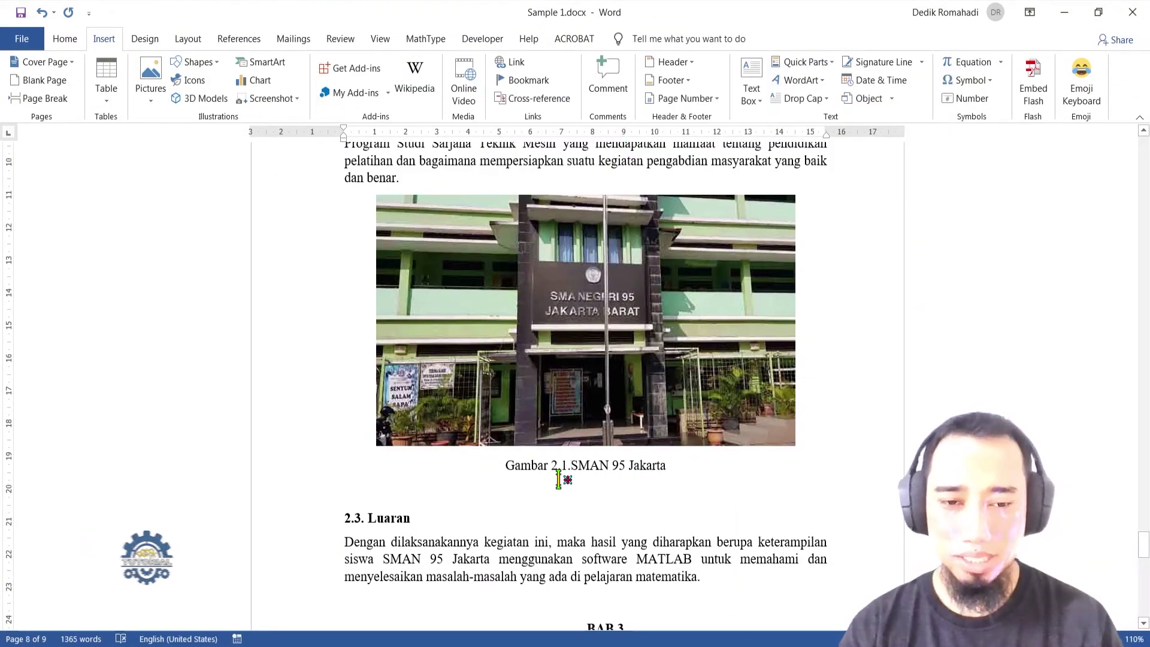
{"action": "scroll", "coordinate": [558, 471], "scroll_direction": "up", "scroll_amount": 6}
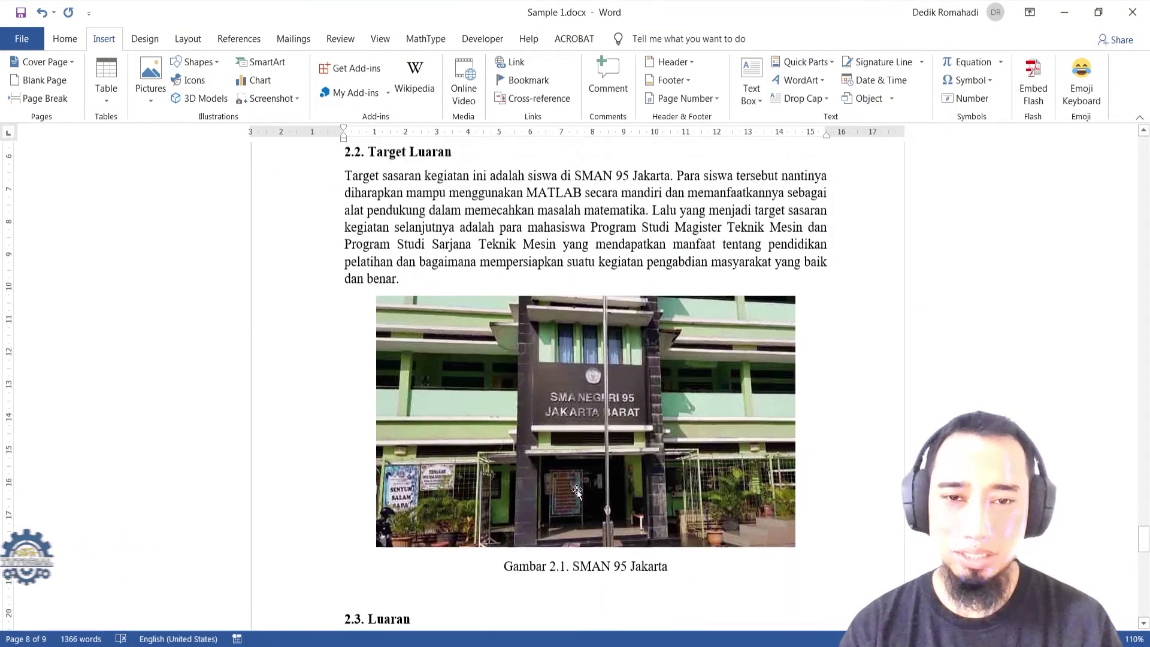
{"action": "scroll", "coordinate": [558, 381], "scroll_direction": "up", "scroll_amount": 2}
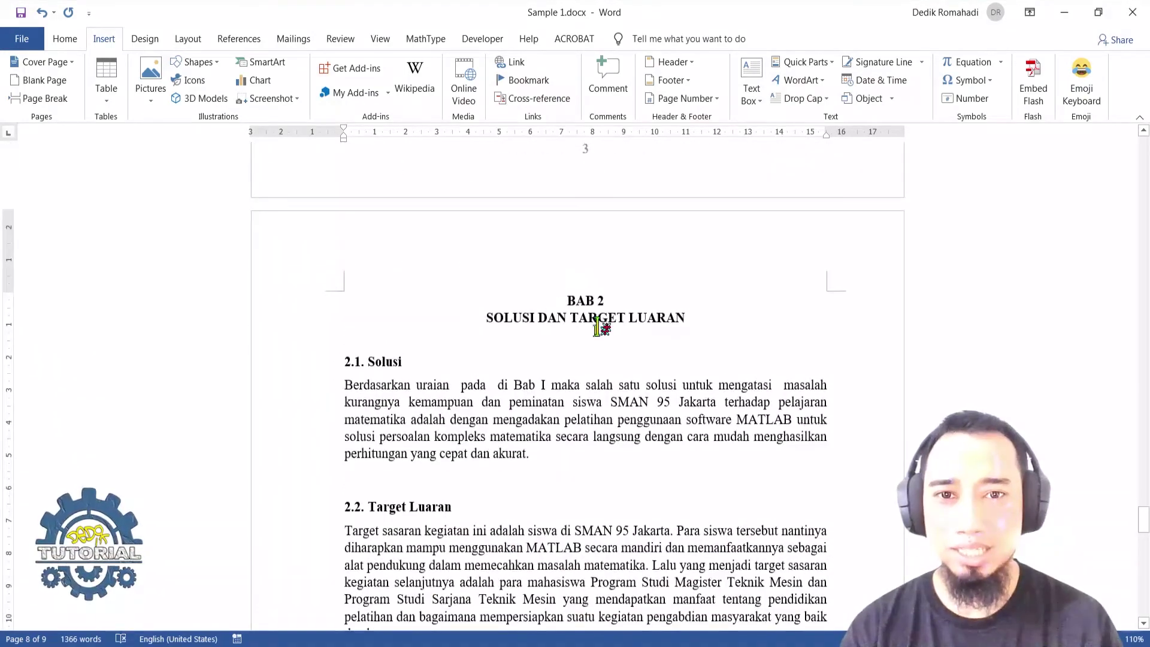
Step: Delete the stray "BAB 3" line that follows the section 2.3 Luaran paragraph
{"action": "scroll", "coordinate": [583, 316], "scroll_direction": "down", "scroll_amount": 8}
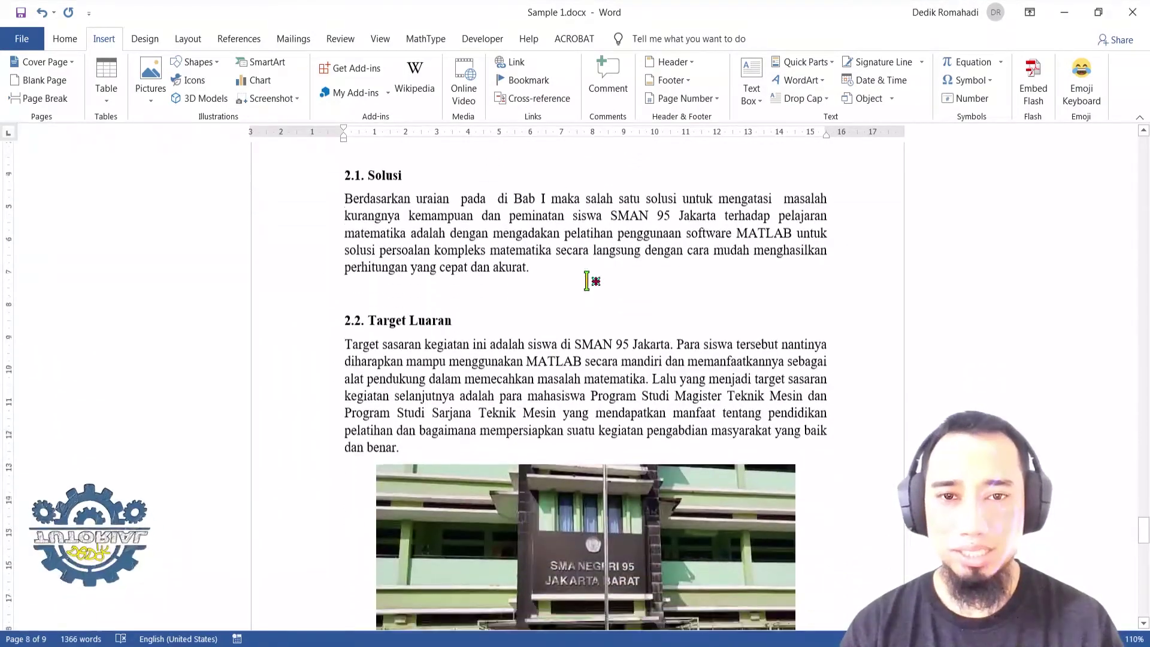
{"action": "scroll", "coordinate": [563, 360], "scroll_direction": "down", "scroll_amount": 3}
{"action": "left_click", "coordinate": [576, 341]}
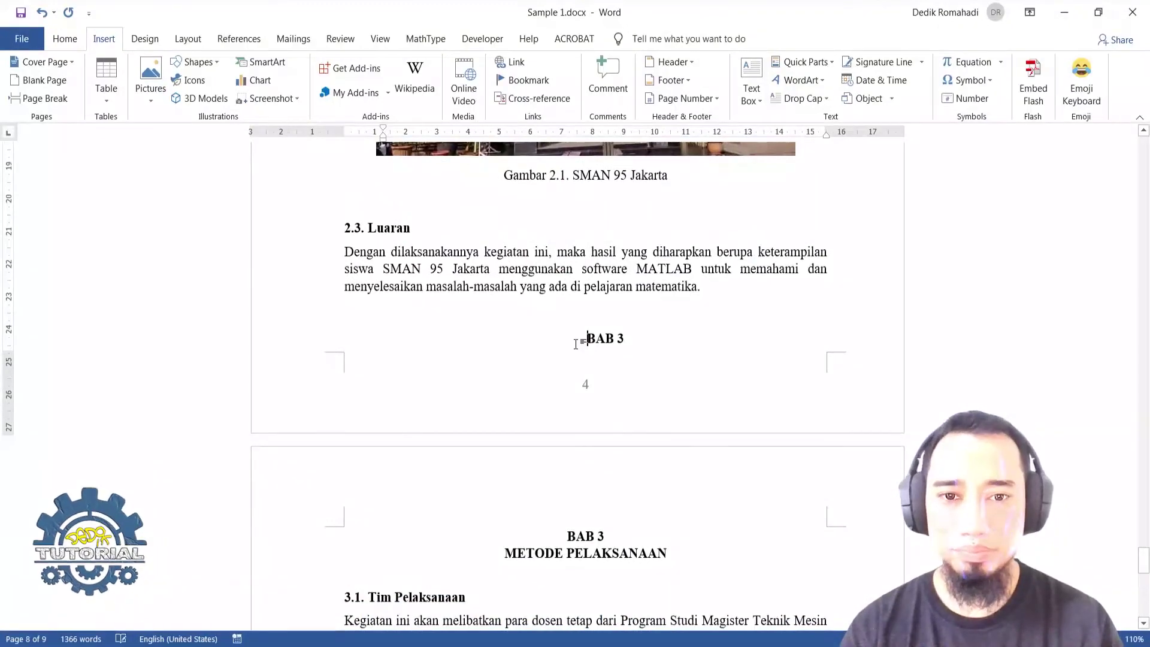
{"action": "triple_click", "coordinate": [593, 536]}
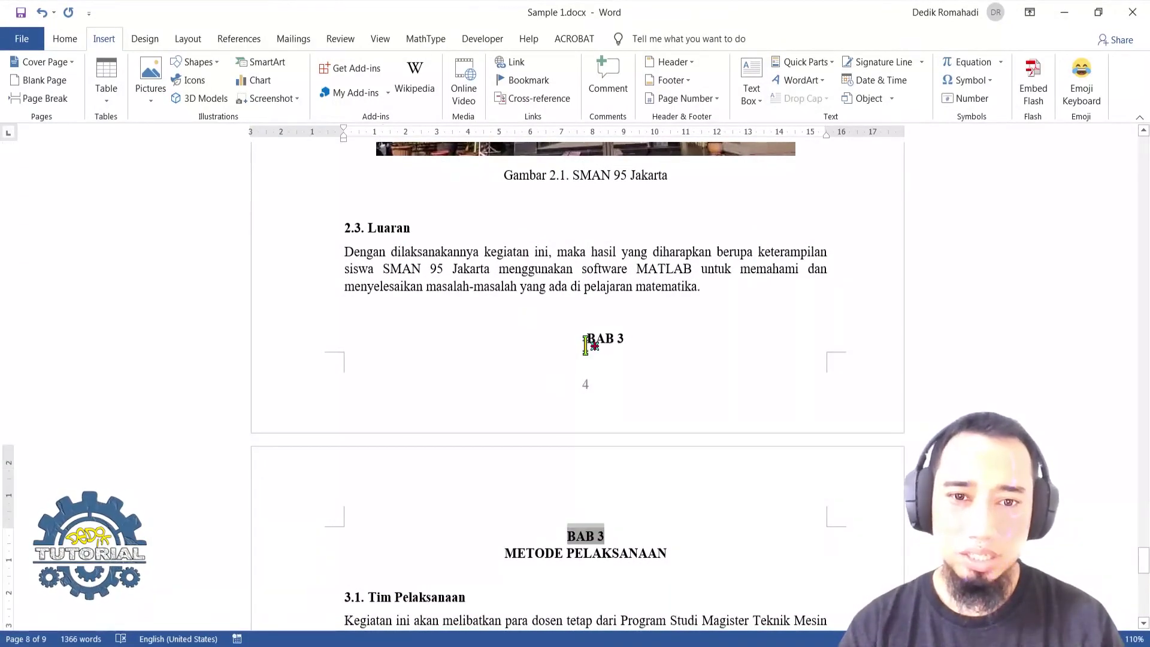
{"action": "left_click_drag", "start_coordinate": [586, 343], "coordinate": [642, 344]}
{"action": "key", "text": "Delete"}
Step: Insert the "Penomoran Gambar" AutoText entry before the "Diagram Alir Kegiatan" caption under the flowchart
{"action": "scroll", "coordinate": [635, 356], "scroll_direction": "down", "scroll_amount": 3}
{"action": "left_click", "coordinate": [629, 363]}
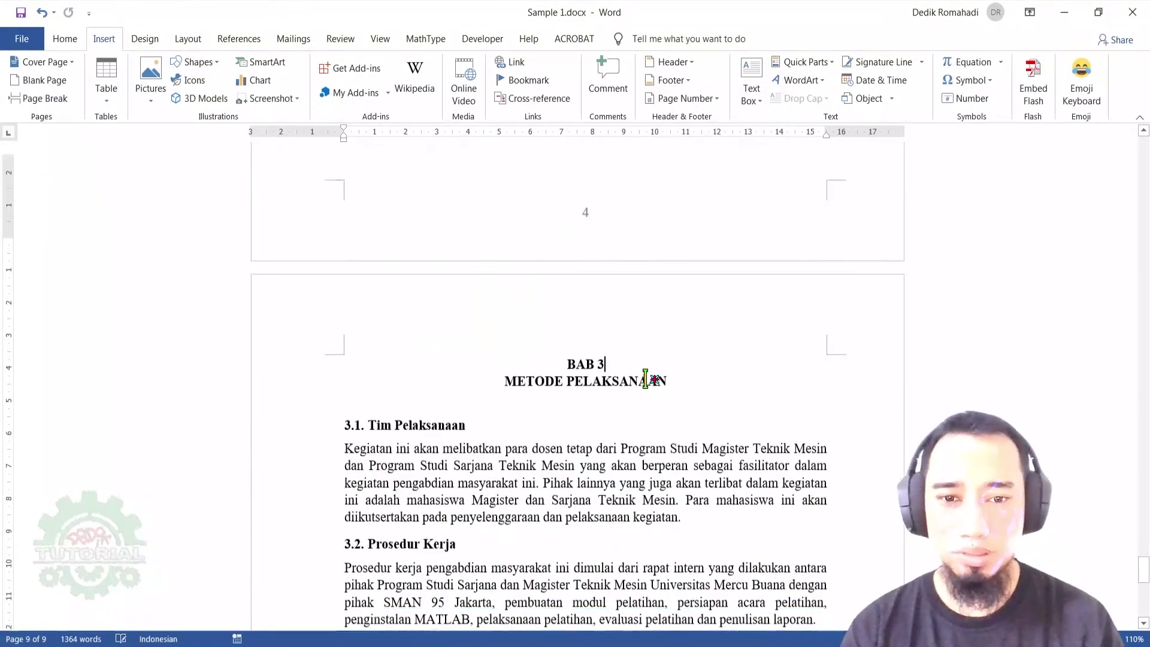
{"action": "scroll", "coordinate": [641, 374], "scroll_direction": "down", "scroll_amount": 10}
{"action": "left_click", "coordinate": [522, 455]}
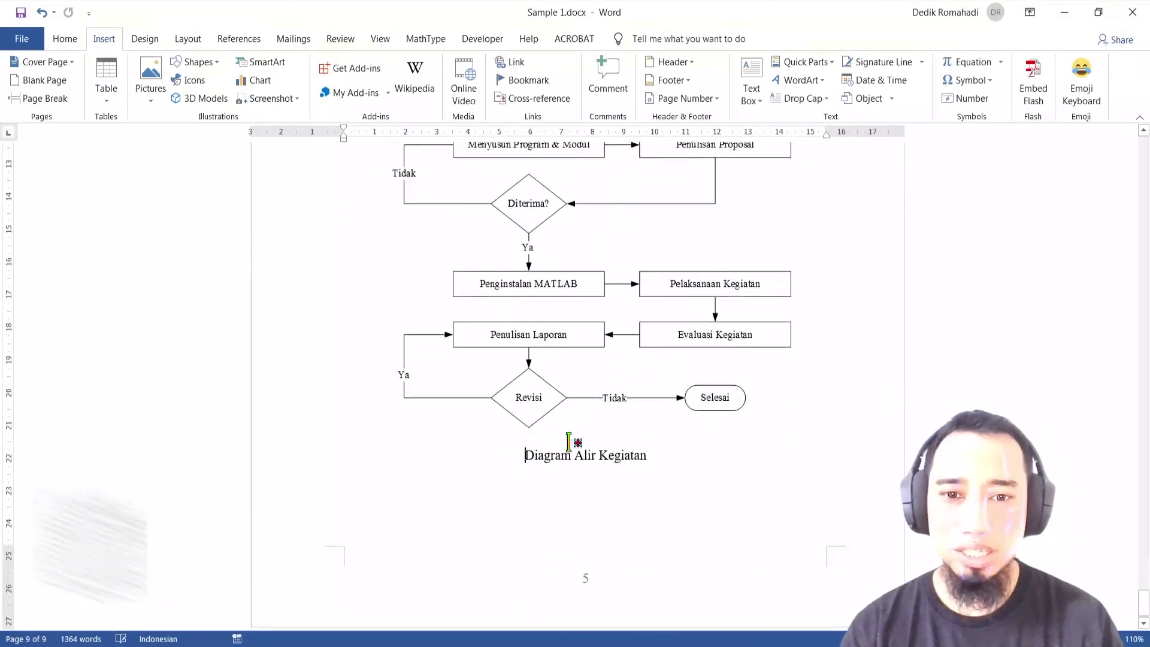
{"action": "scroll", "coordinate": [581, 277], "scroll_direction": "up", "scroll_amount": 10}
{"action": "scroll", "coordinate": [596, 272], "scroll_direction": "down", "scroll_amount": 10}
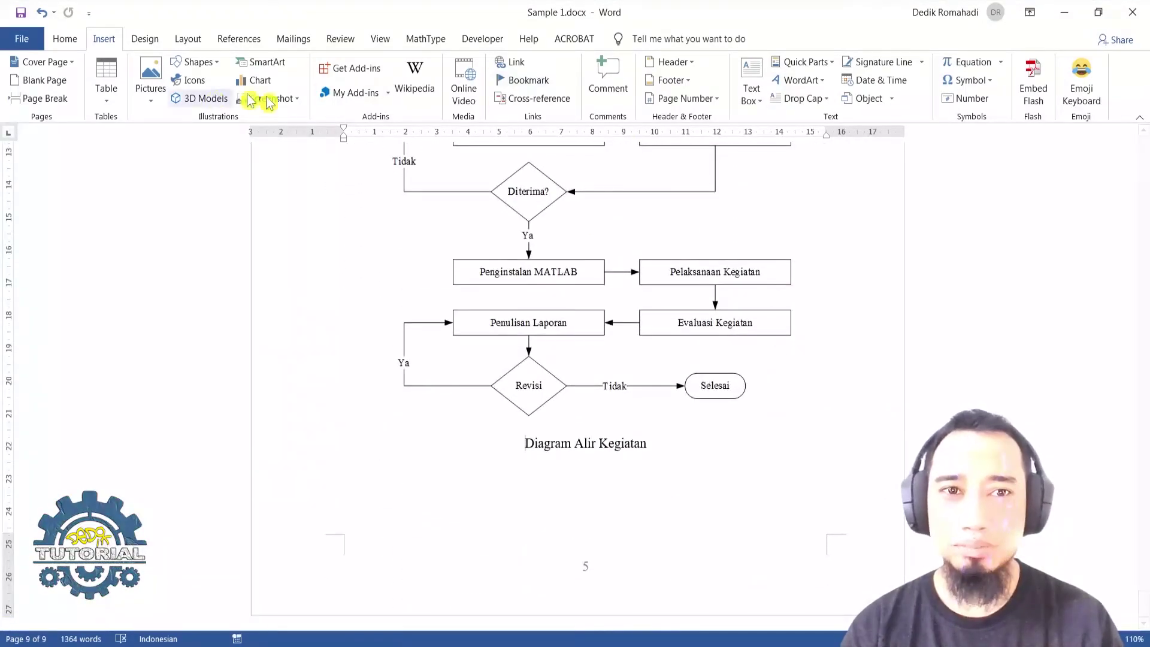
{"action": "left_click", "coordinate": [821, 64]}
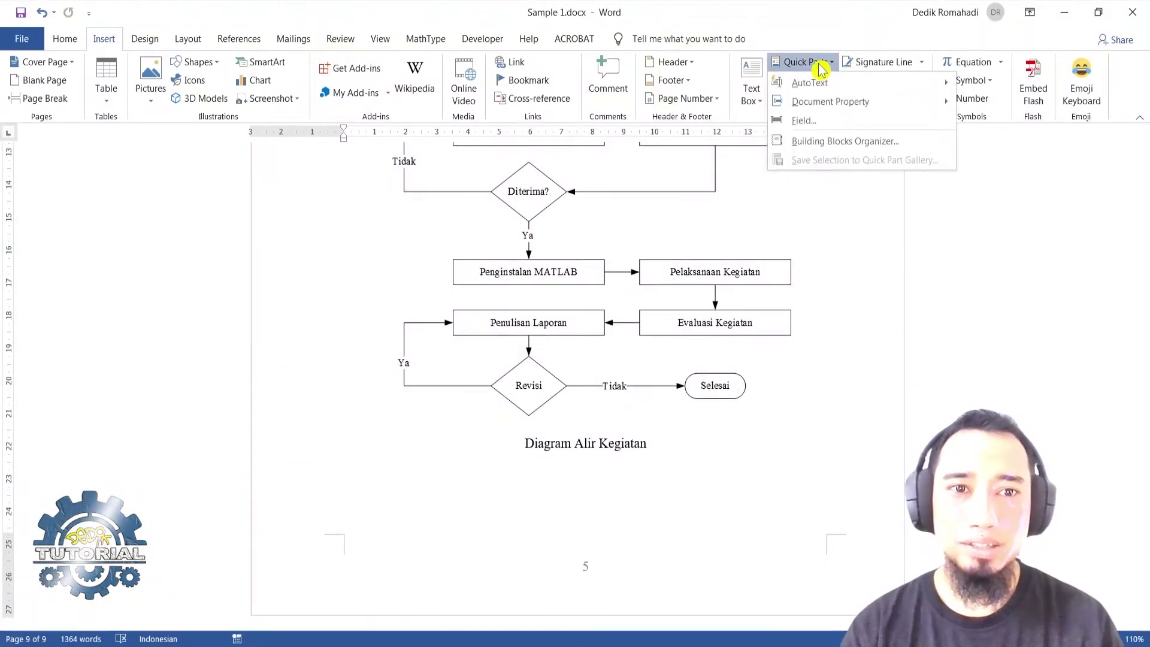
{"action": "mouse_move", "coordinate": [823, 81]}
{"action": "left_click", "coordinate": [610, 144]}
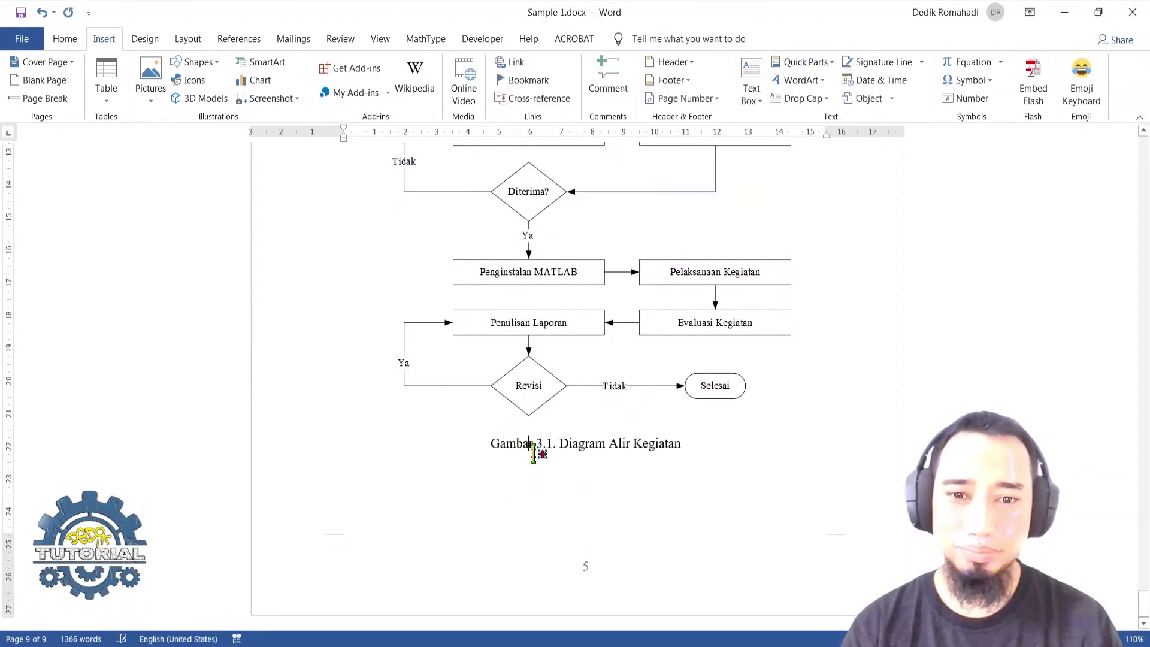
Step: Compare the flowchart caption's number with the BAB 3 chapter heading and the preceding pages
{"action": "scroll", "coordinate": [556, 447], "scroll_direction": "up", "scroll_amount": 10}
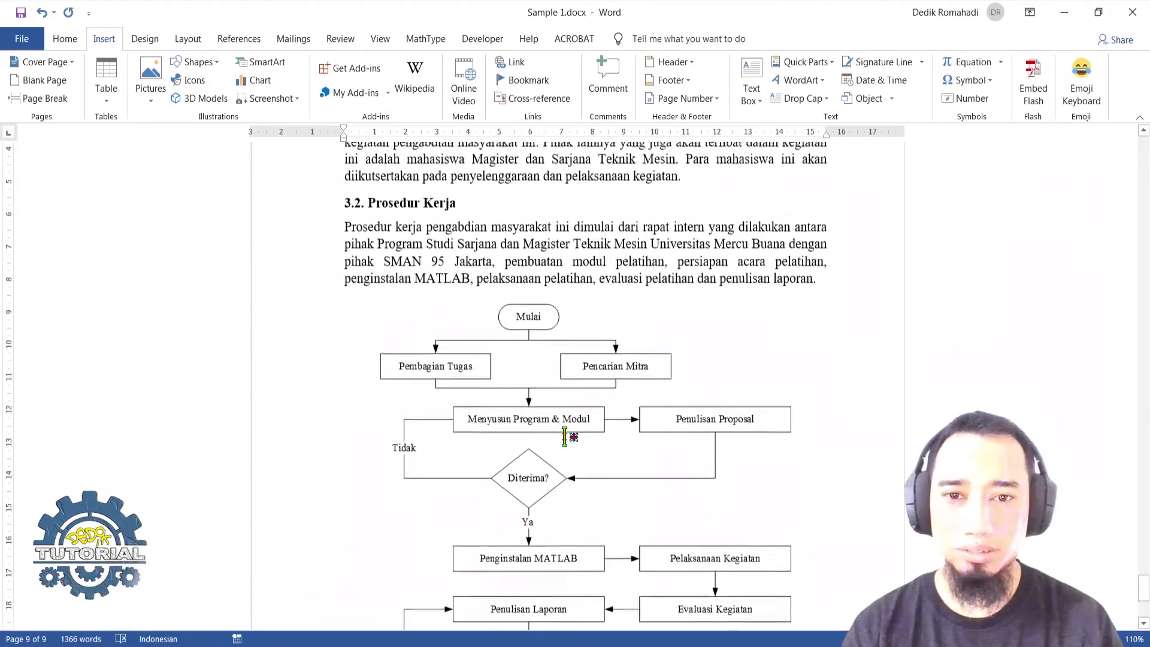
{"action": "scroll", "coordinate": [581, 413], "scroll_direction": "down", "scroll_amount": 10}
{"action": "scroll", "coordinate": [584, 381], "scroll_direction": "down", "scroll_amount": 1}
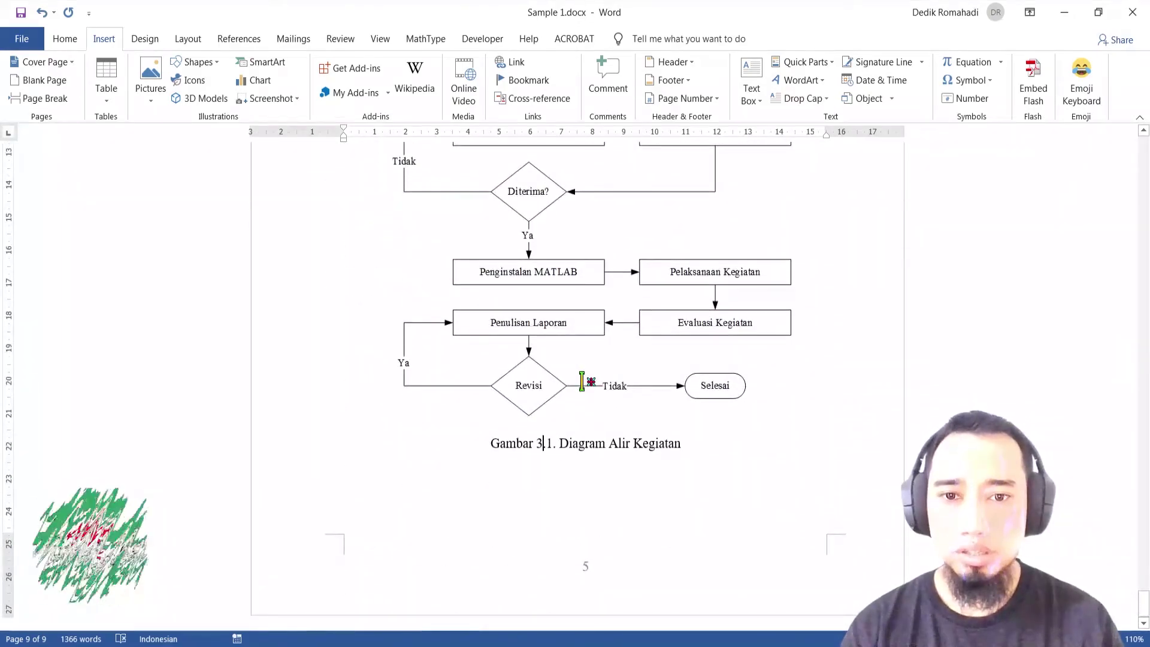
{"action": "scroll", "coordinate": [586, 378], "scroll_direction": "up", "scroll_amount": 16}
{"action": "scroll", "coordinate": [579, 360], "scroll_direction": "down", "scroll_amount": 10}
{"action": "scroll", "coordinate": [576, 362], "scroll_direction": "down", "scroll_amount": 5}
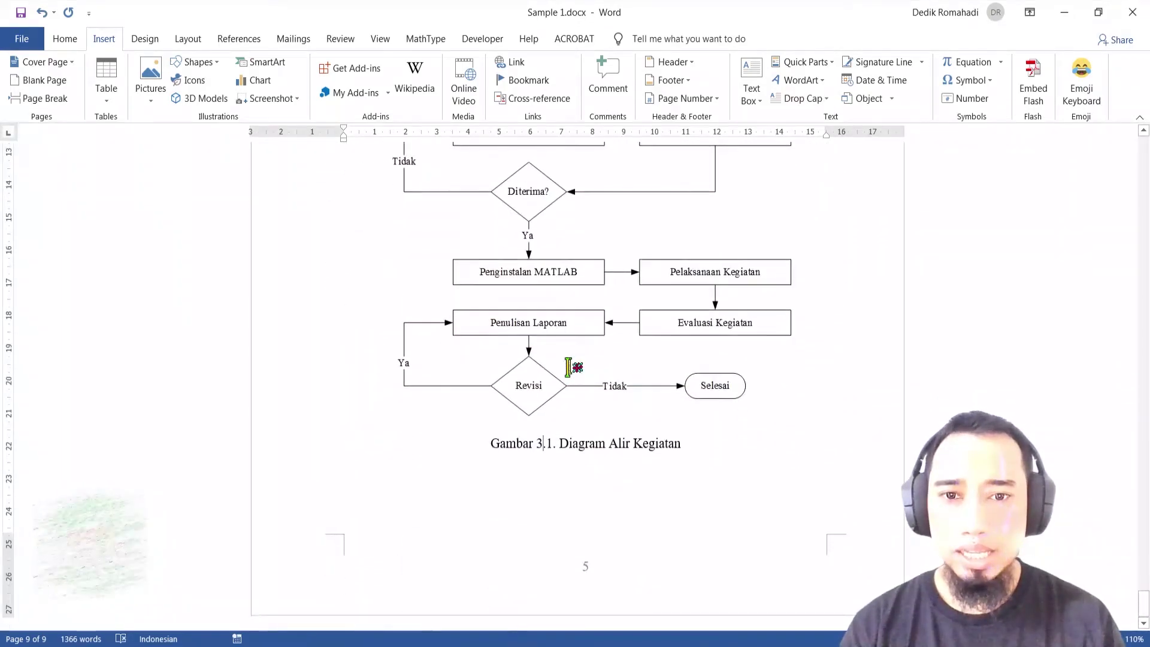
{"action": "scroll", "coordinate": [557, 395], "scroll_direction": "up", "scroll_amount": 5}
{"action": "scroll", "coordinate": [569, 380], "scroll_direction": "down", "scroll_amount": 5}
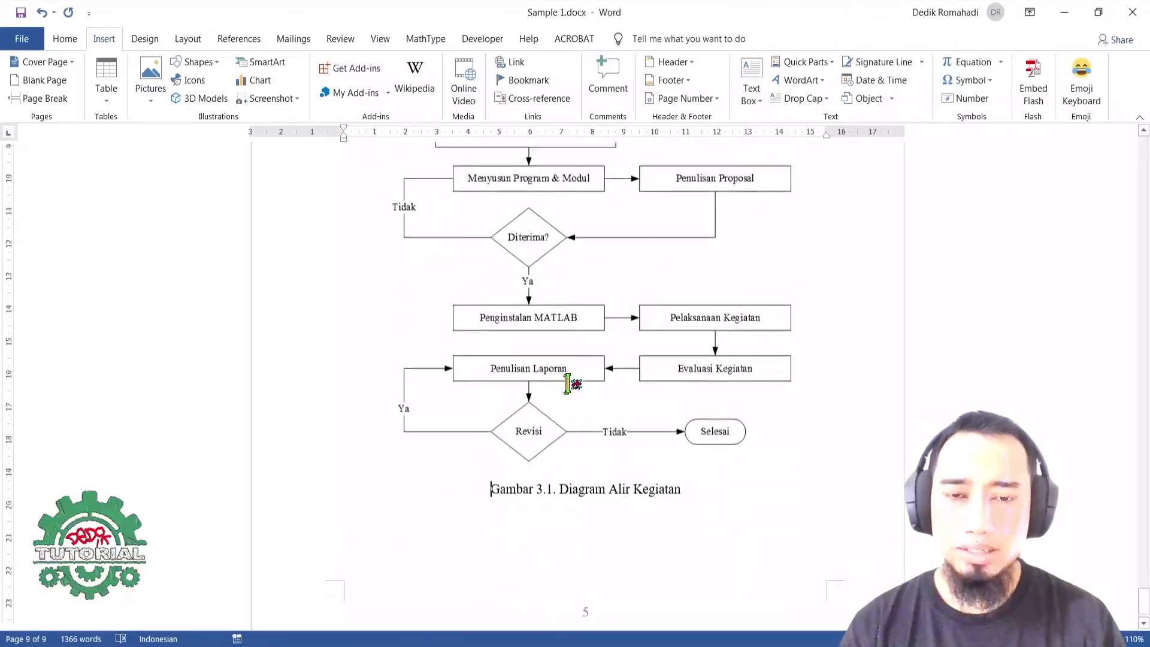
{"action": "scroll", "coordinate": [581, 299], "scroll_direction": "up", "scroll_amount": 15}
{"action": "scroll", "coordinate": [601, 352], "scroll_direction": "down", "scroll_amount": 16}
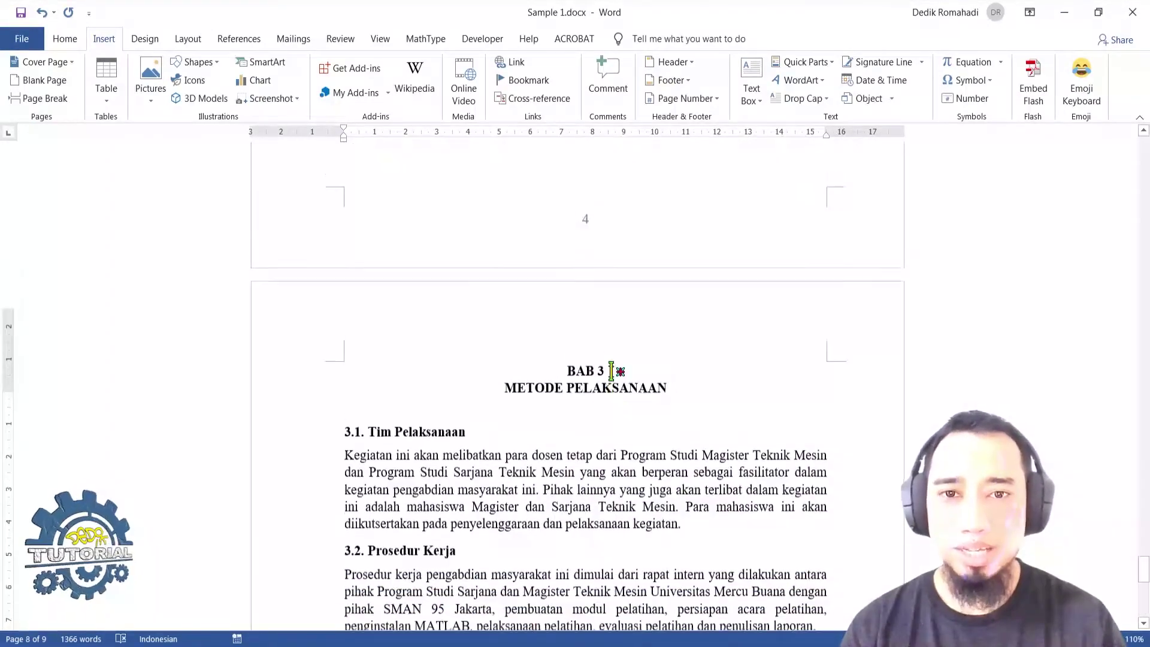
{"action": "scroll", "coordinate": [619, 363], "scroll_direction": "up", "scroll_amount": 6}
{"action": "scroll", "coordinate": [624, 347], "scroll_direction": "down", "scroll_amount": 7}
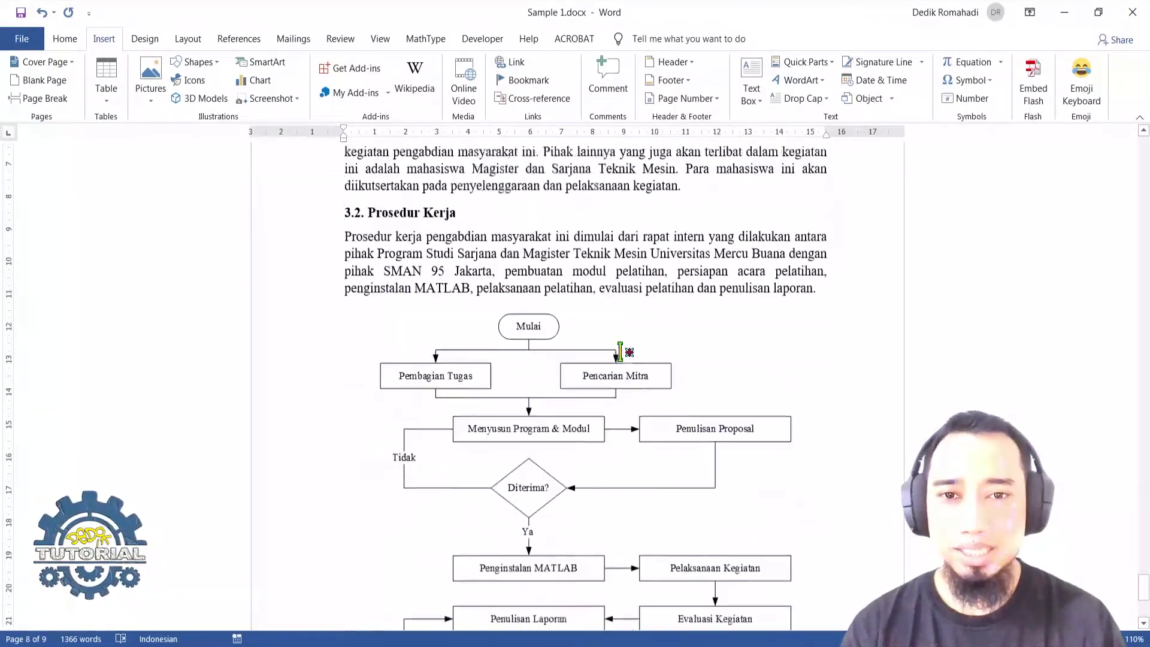
Step: Cut the flowchart together with its "Diagram Alir Kegiatan" caption from section 3.2 Prosedur Kerja
{"action": "left_click", "coordinate": [573, 329]}
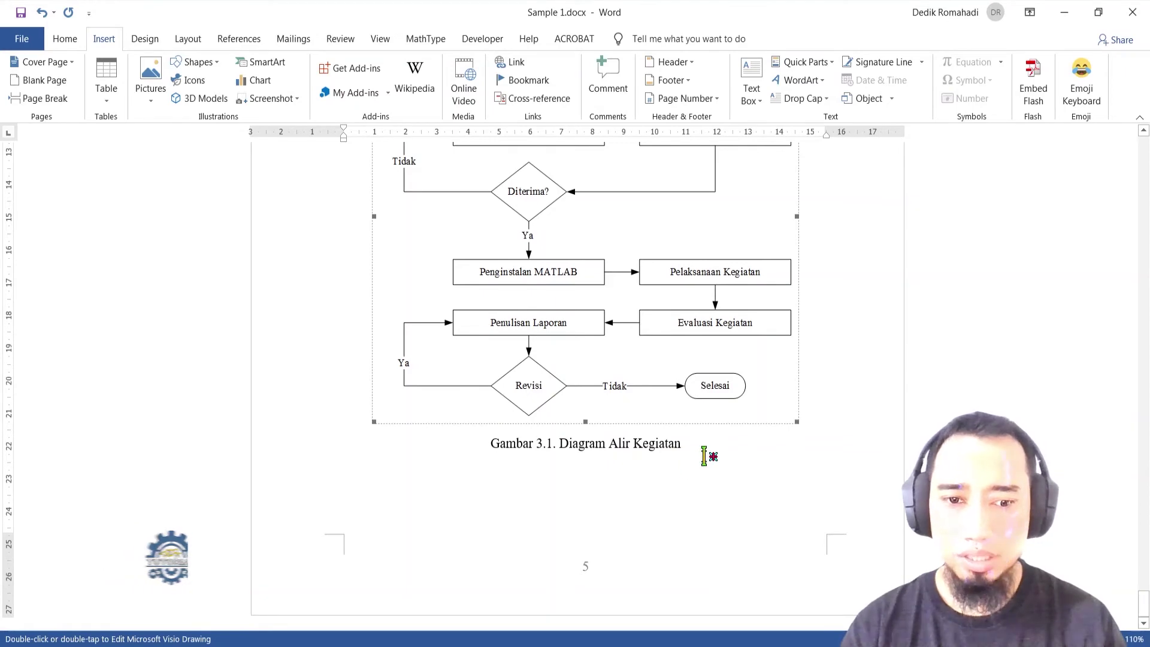
{"action": "left_click_drag", "start_coordinate": [707, 458], "coordinate": [501, 385]}
{"action": "left_click_drag", "start_coordinate": [470, 279], "coordinate": [500, 300]}
{"action": "scroll", "coordinate": [509, 302], "scroll_direction": "up", "scroll_amount": 5}
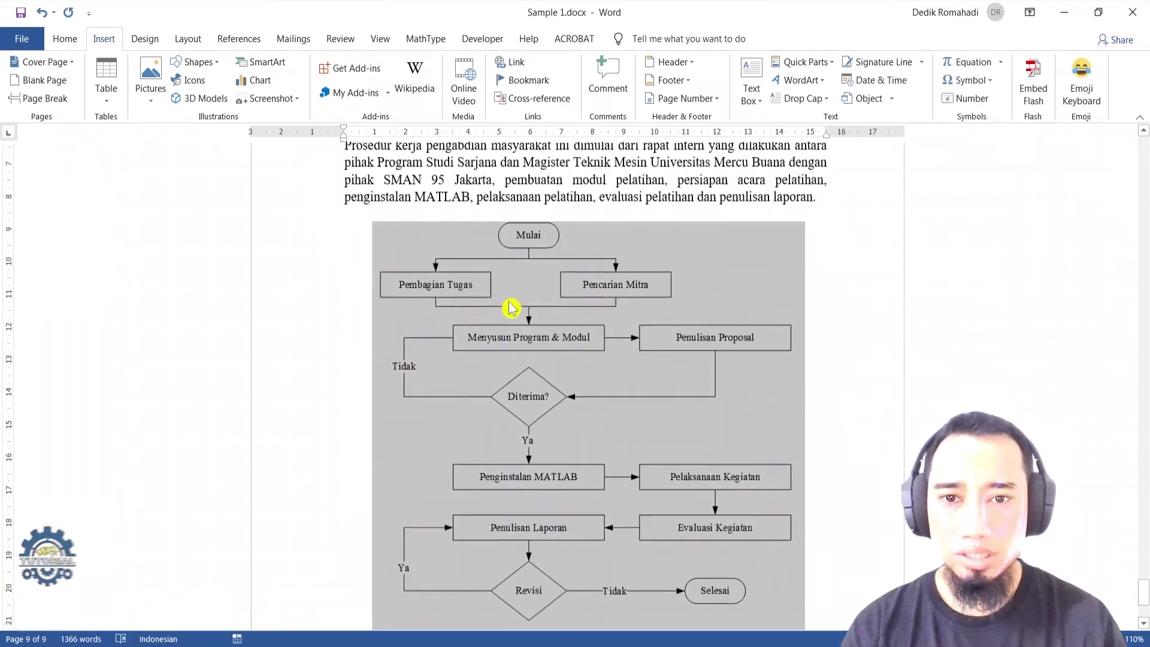
{"action": "scroll", "coordinate": [515, 318], "scroll_direction": "down", "scroll_amount": 5}
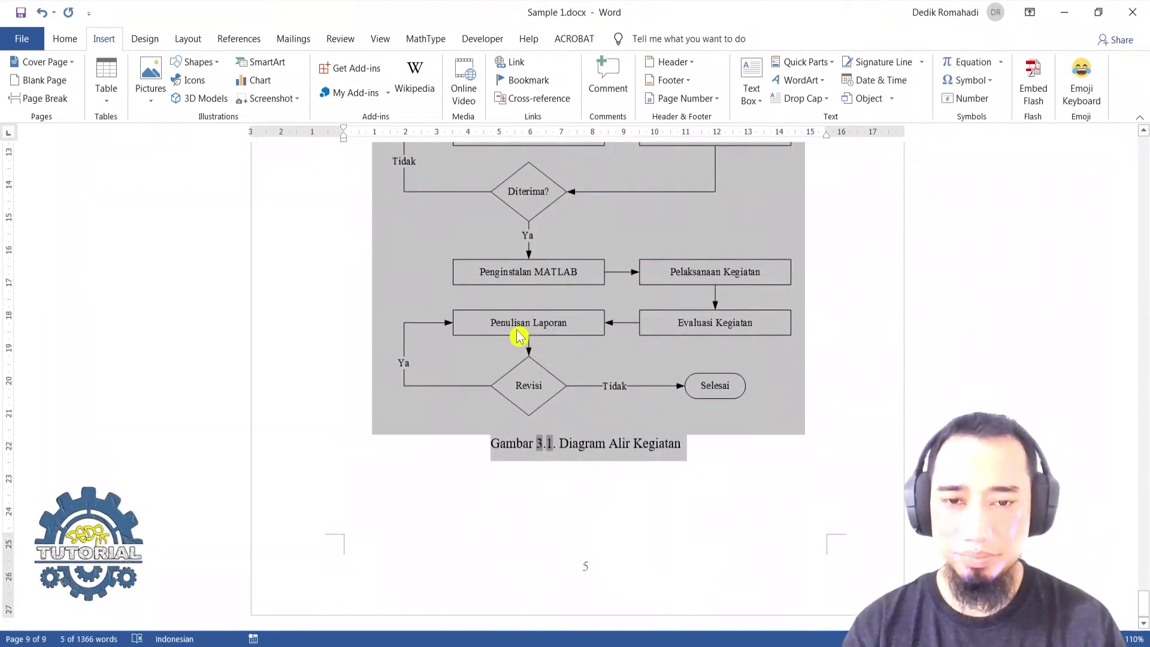
{"action": "key", "text": "Delete"}
Step: Paste the cut flowchart and its caption on the empty line below the copied Simulink figure's caption in BAB 1
{"action": "scroll", "coordinate": [555, 326], "scroll_direction": "up", "scroll_amount": 20}
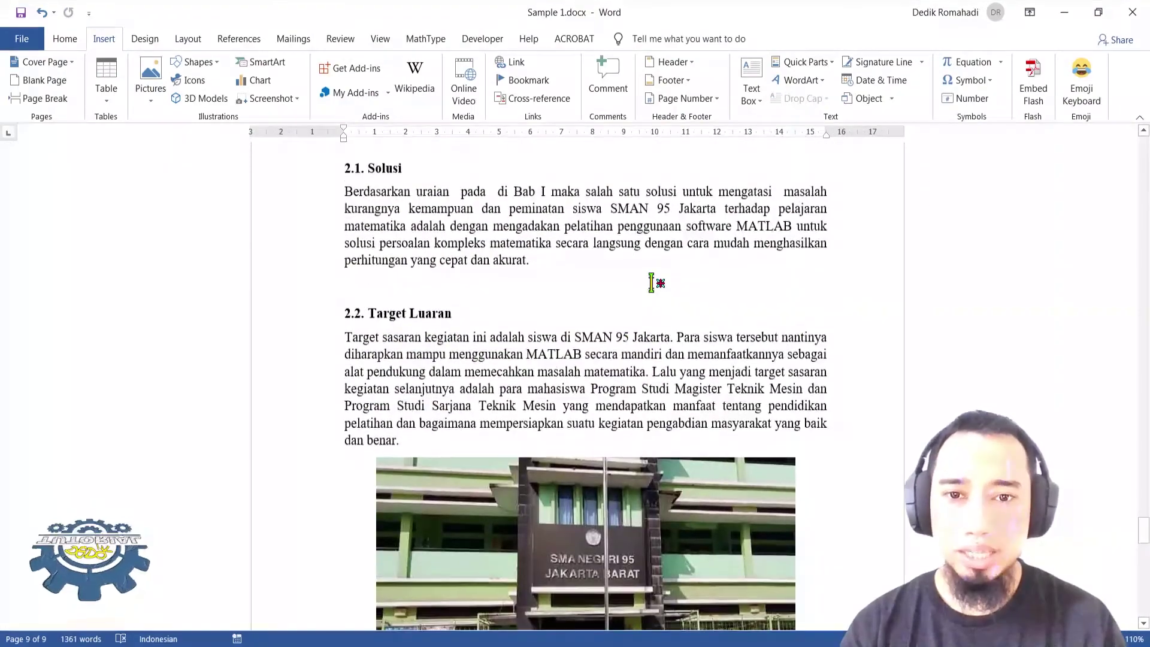
{"action": "scroll", "coordinate": [650, 287], "scroll_direction": "up", "scroll_amount": 15}
{"action": "scroll", "coordinate": [635, 329], "scroll_direction": "down", "scroll_amount": 3}
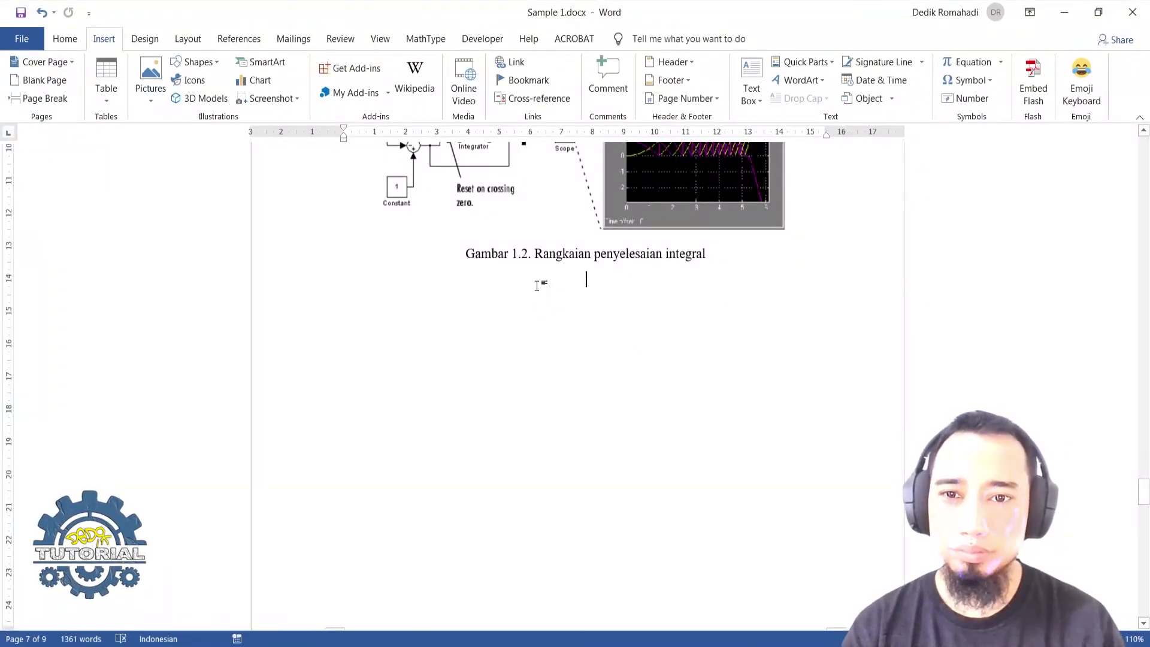
{"action": "key", "text": "ctrl+v"}
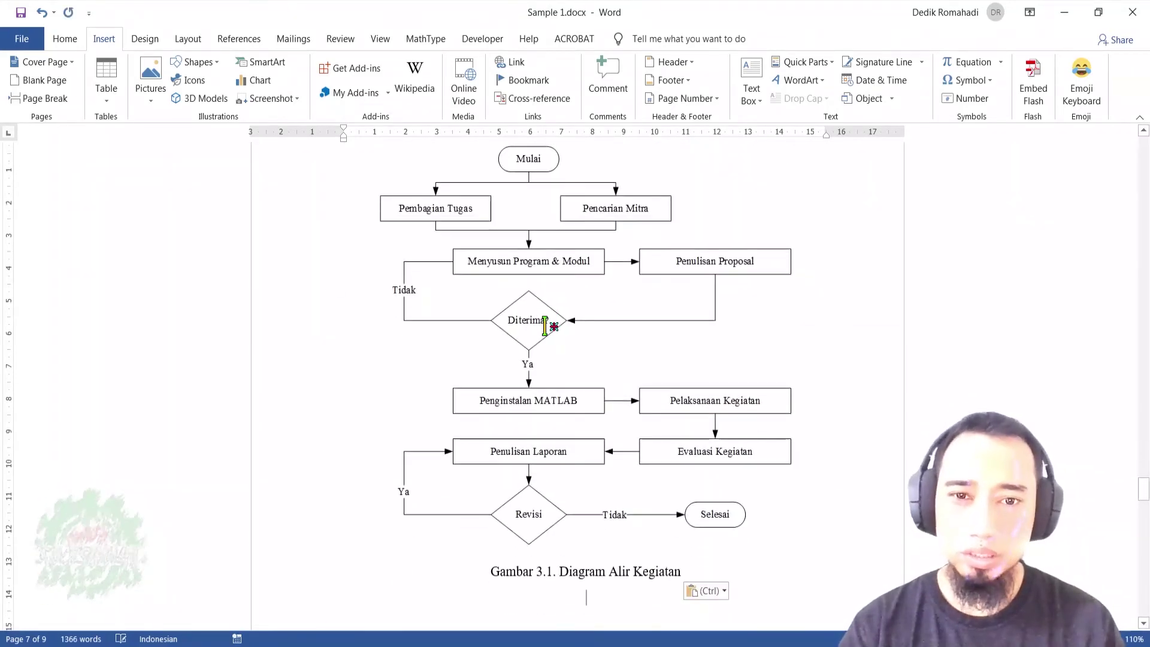
{"action": "scroll", "coordinate": [557, 336], "scroll_direction": "up", "scroll_amount": 5}
{"action": "scroll", "coordinate": [563, 335], "scroll_direction": "down", "scroll_amount": 10}
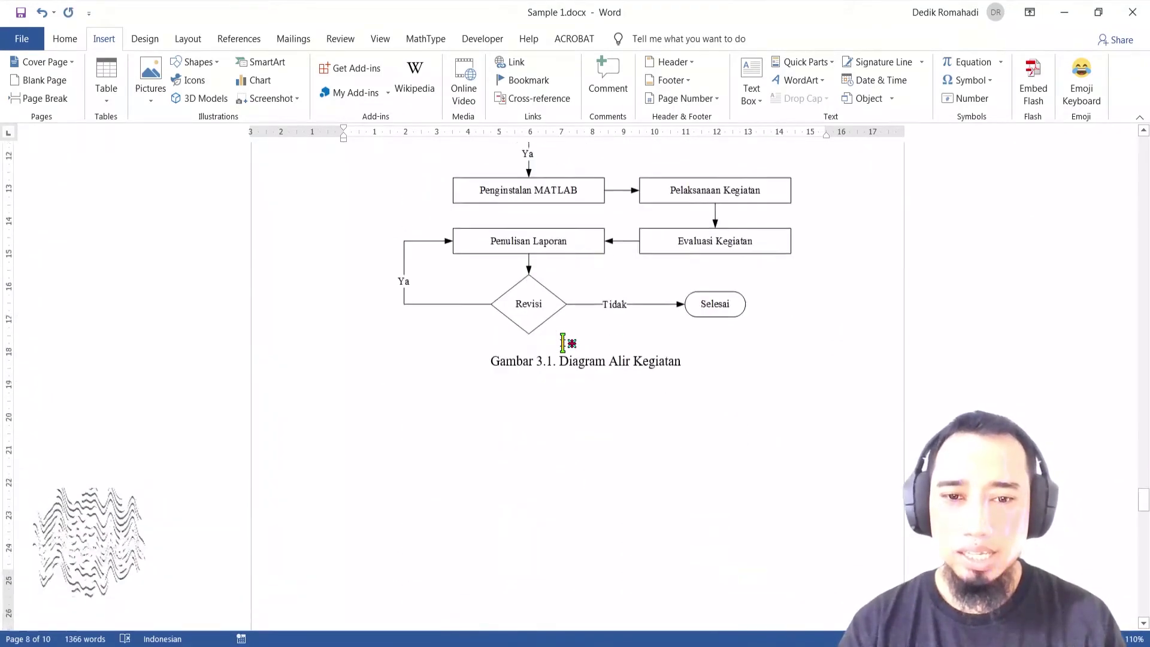
Step: Update all fields in the whole document, choosing to update the entire table of contents
{"action": "scroll", "coordinate": [563, 282], "scroll_direction": "up", "scroll_amount": 6}
{"action": "scroll", "coordinate": [564, 284], "scroll_direction": "down", "scroll_amount": 5}
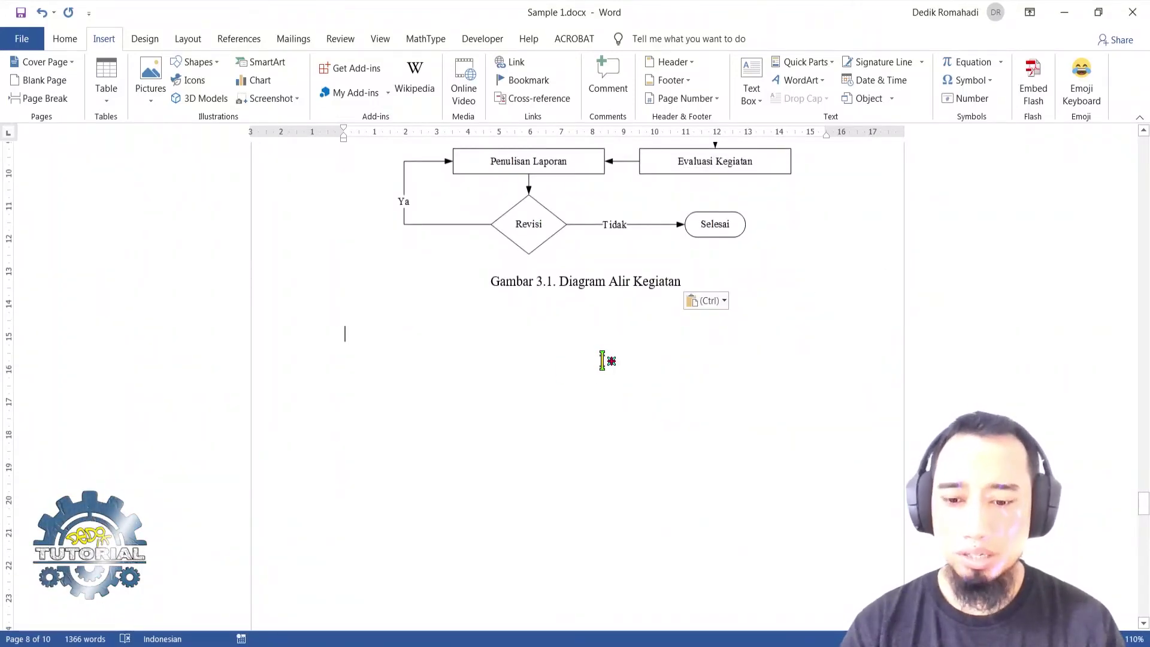
{"action": "key", "text": "ctrl+a"}
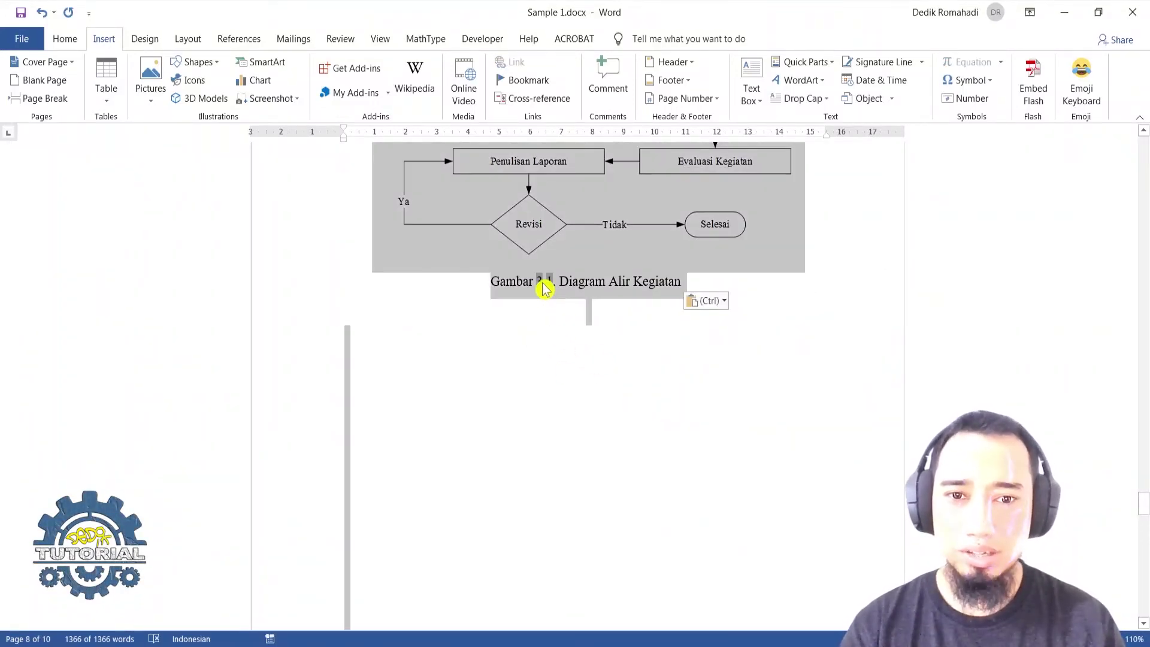
{"action": "right_click", "coordinate": [546, 289]}
{"action": "left_click", "coordinate": [610, 375]}
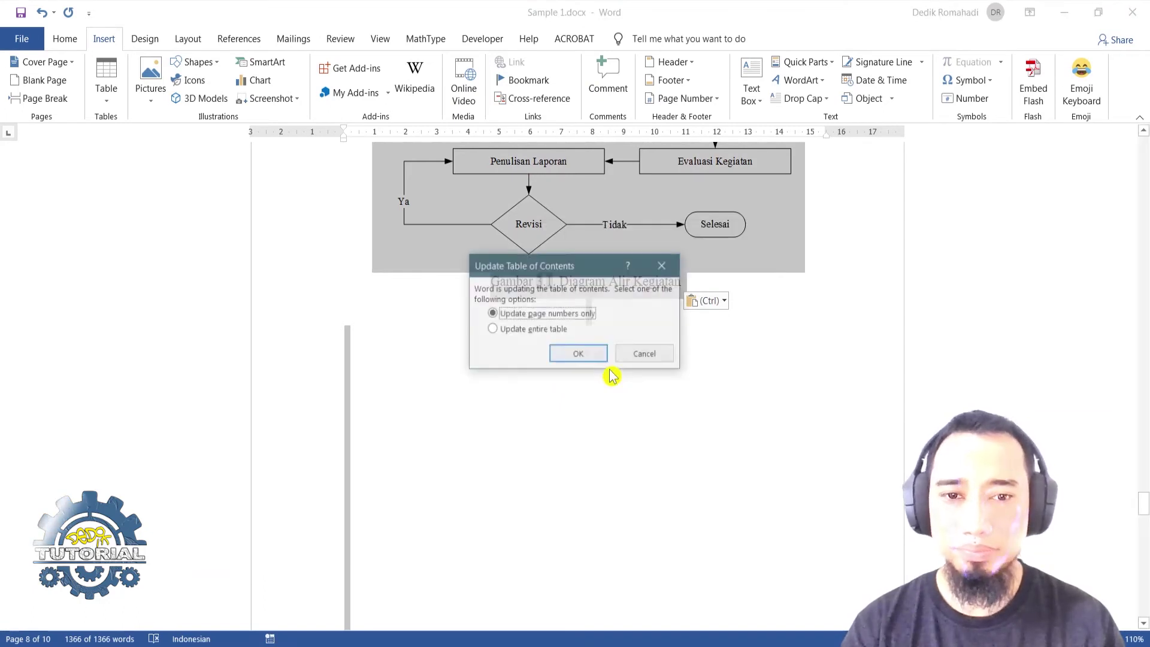
{"action": "left_click", "coordinate": [545, 329]}
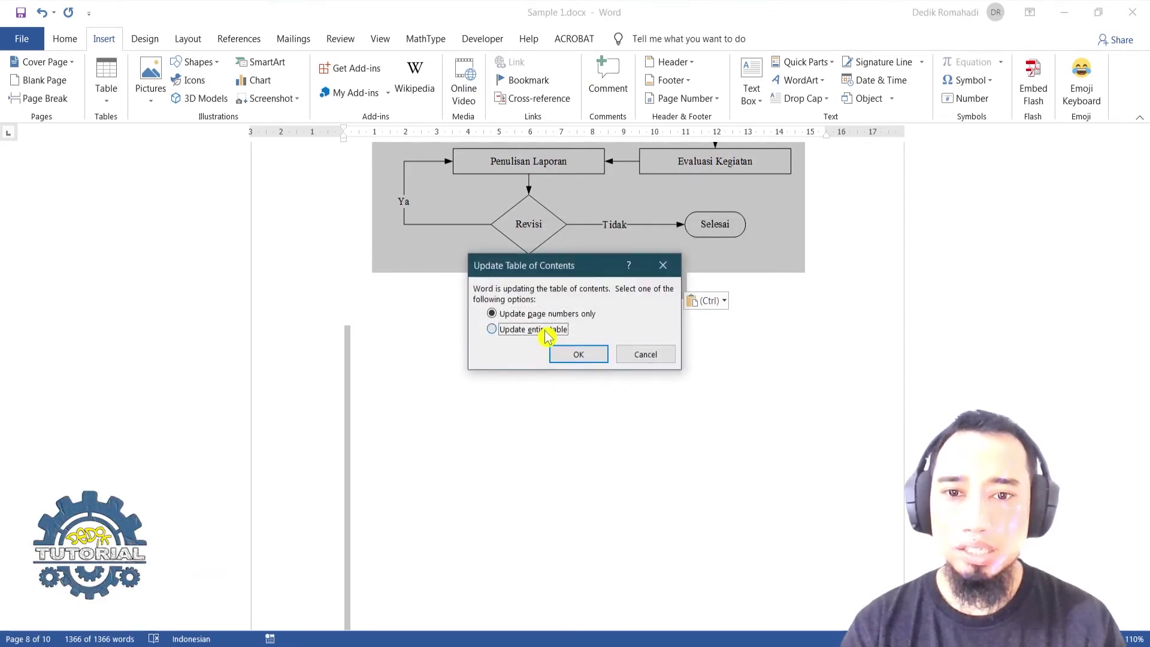
{"action": "left_click", "coordinate": [576, 354]}
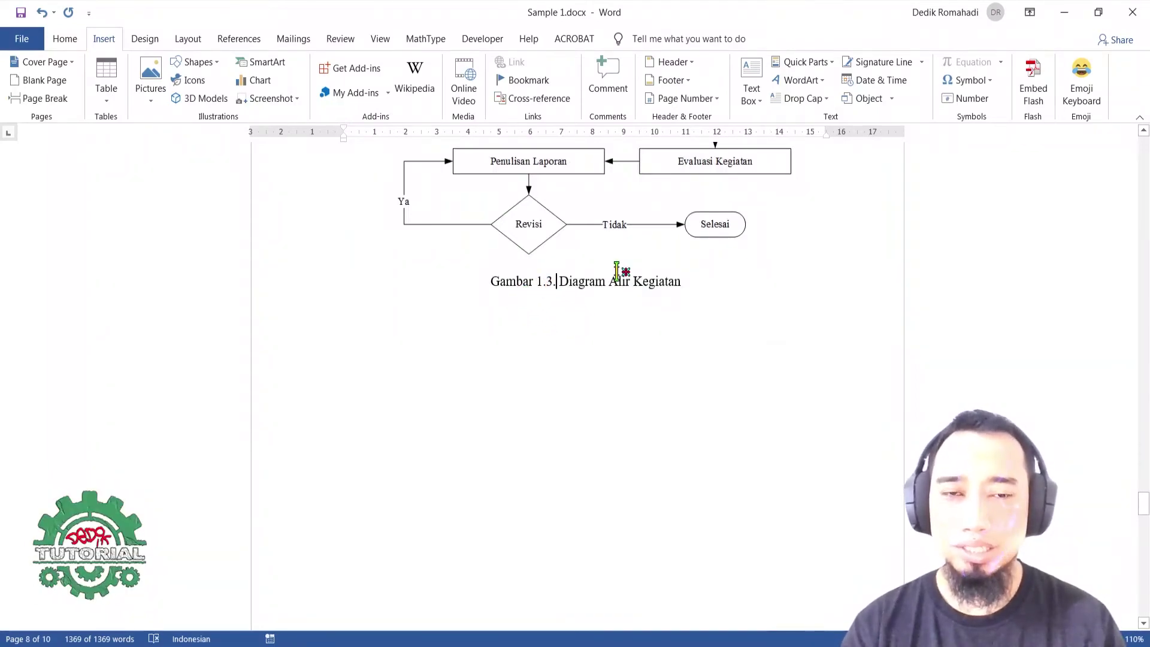
Step: Compare the moved flowchart's caption number with the captions of the two Simulink figures in BAB 1
{"action": "scroll", "coordinate": [616, 269], "scroll_direction": "up", "scroll_amount": 6}
{"action": "left_click", "coordinate": [572, 329]}
{"action": "scroll", "coordinate": [540, 413], "scroll_direction": "down", "scroll_amount": 3}
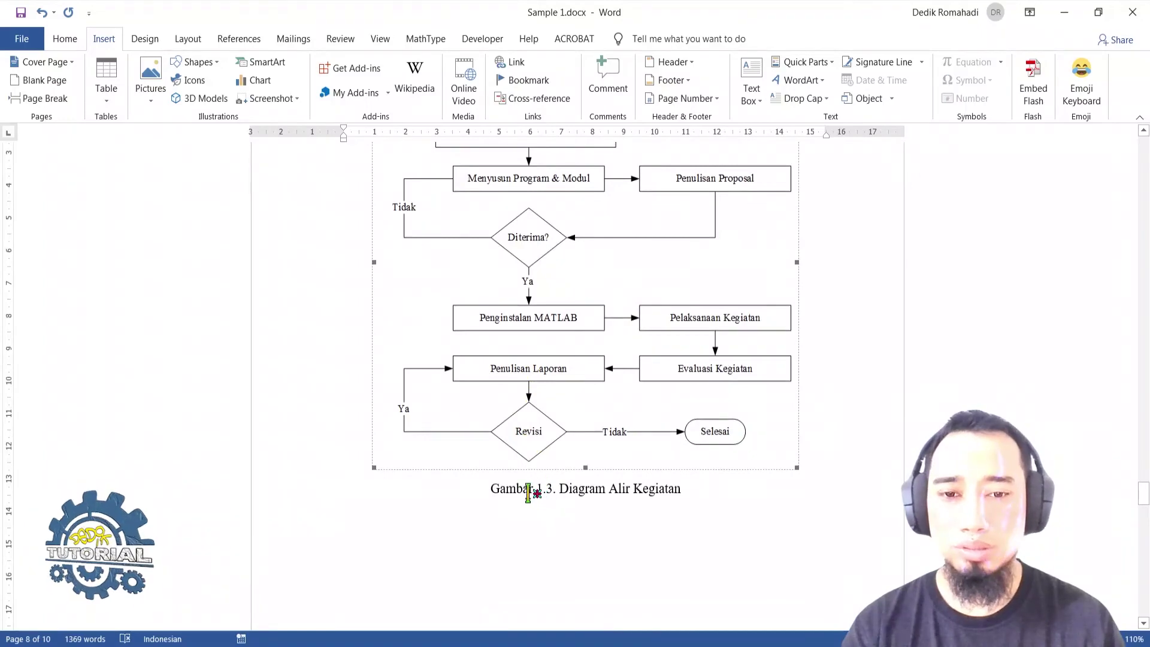
{"action": "scroll", "coordinate": [559, 415], "scroll_direction": "up", "scroll_amount": 4}
{"action": "scroll", "coordinate": [572, 493], "scroll_direction": "down", "scroll_amount": 4}
{"action": "scroll", "coordinate": [575, 480], "scroll_direction": "up", "scroll_amount": 10}
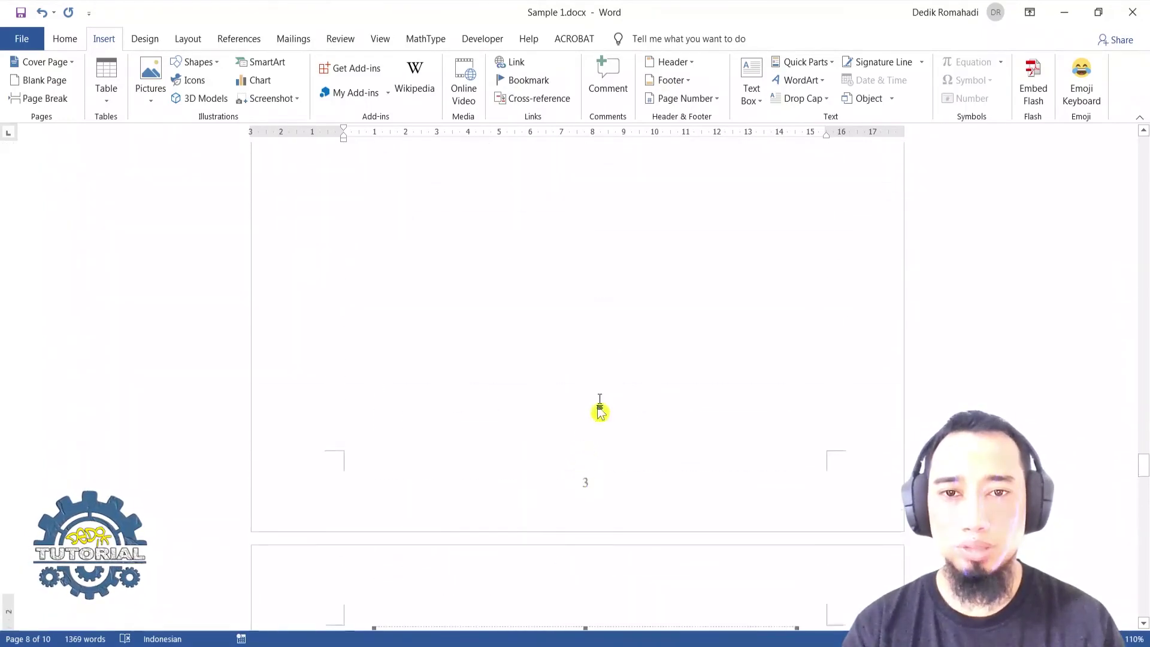
{"action": "scroll", "coordinate": [600, 410], "scroll_direction": "up", "scroll_amount": 10}
{"action": "scroll", "coordinate": [577, 330], "scroll_direction": "down", "scroll_amount": 1}
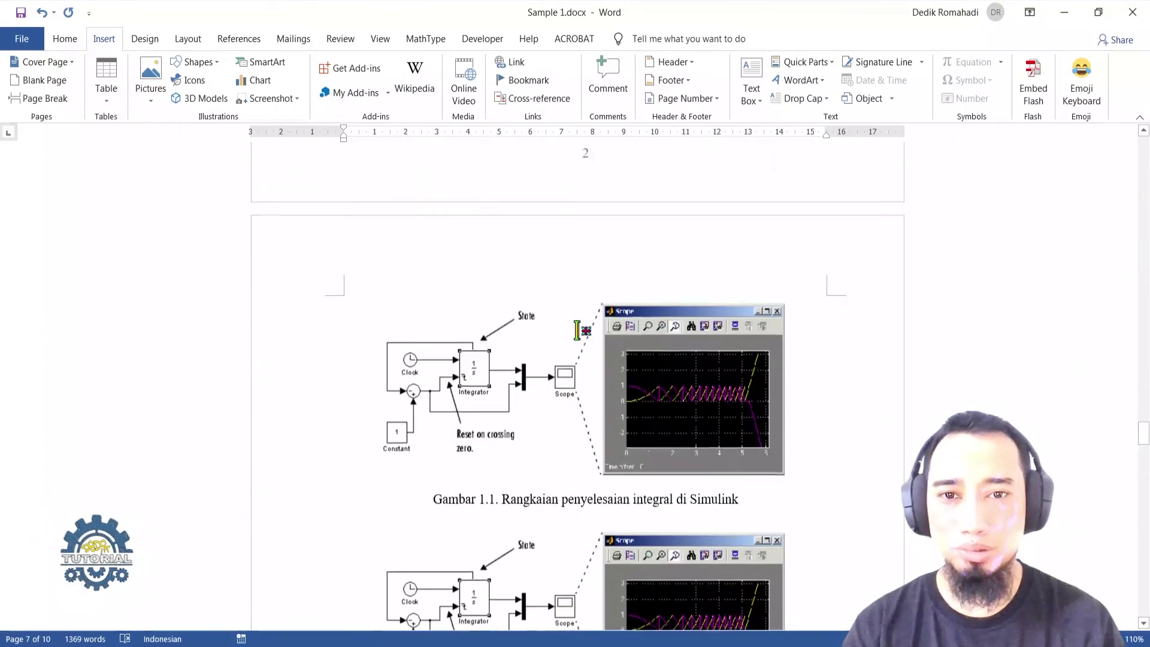
{"action": "scroll", "coordinate": [577, 330], "scroll_direction": "up", "scroll_amount": 5}
{"action": "scroll", "coordinate": [576, 336], "scroll_direction": "down", "scroll_amount": 12}
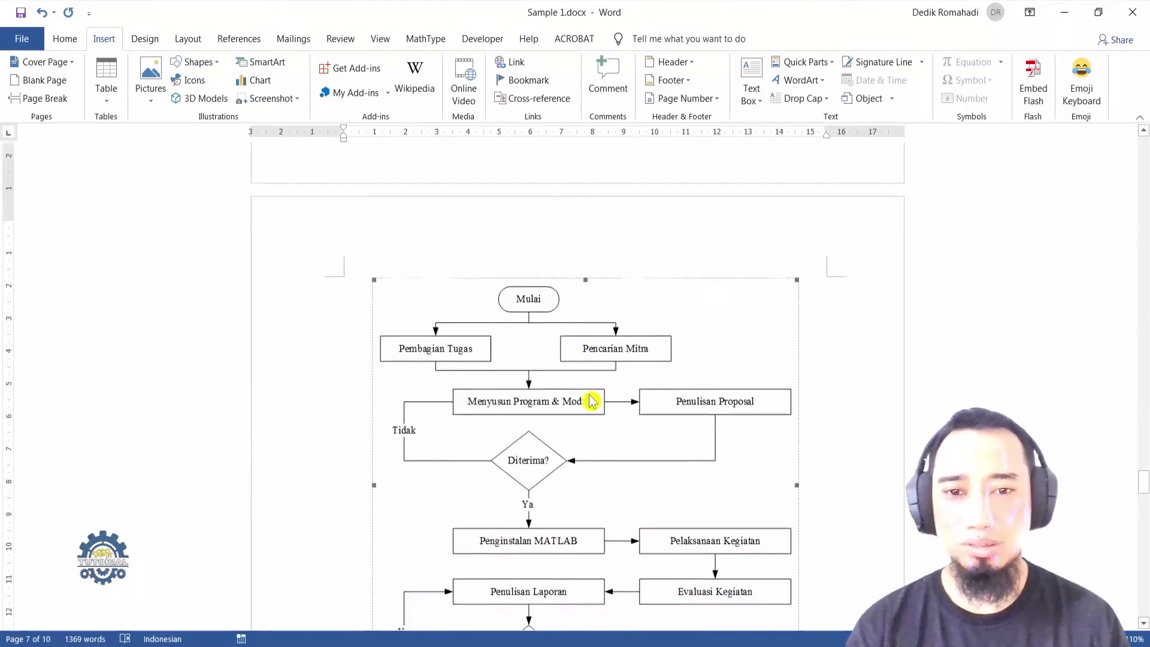
{"action": "scroll", "coordinate": [592, 400], "scroll_direction": "down", "scroll_amount": 8}
{"action": "left_click", "coordinate": [547, 264]}
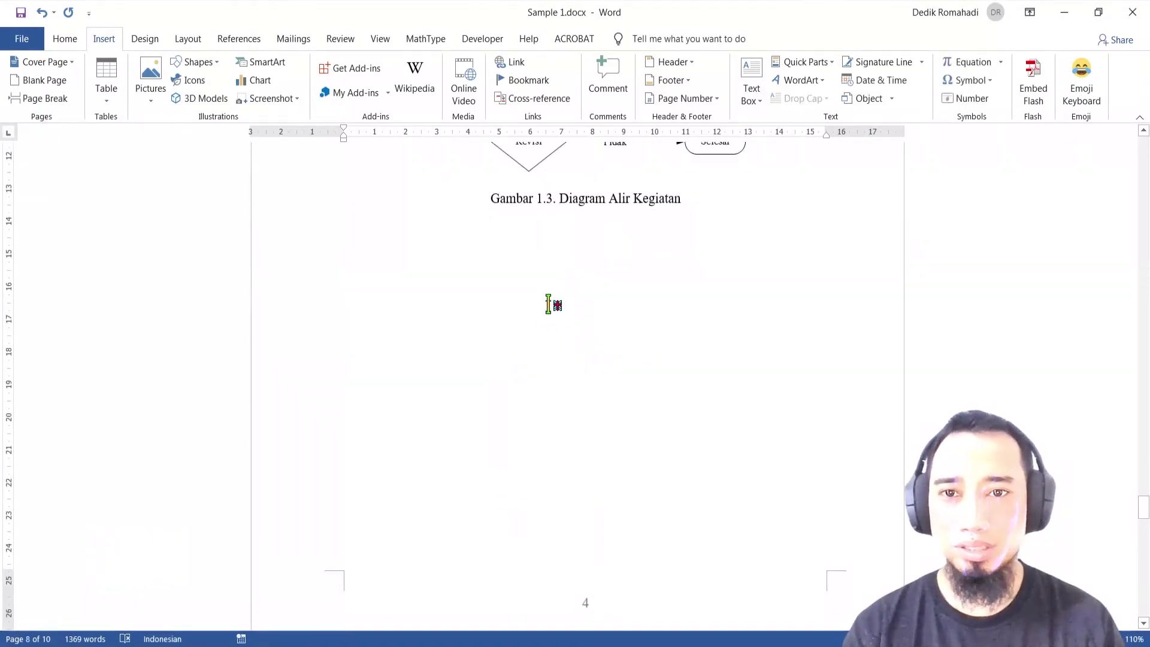
{"action": "scroll", "coordinate": [548, 305], "scroll_direction": "down", "scroll_amount": 2}
{"action": "scroll", "coordinate": [533, 256], "scroll_direction": "up", "scroll_amount": 4}
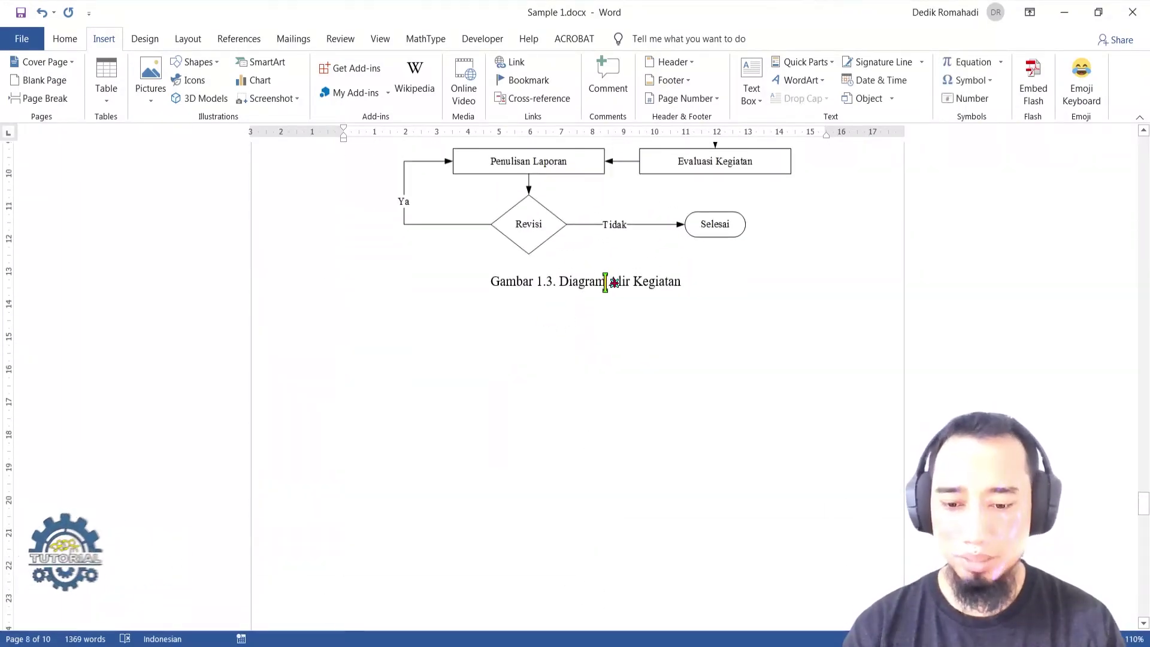
Step: Undo the field update and the relocation of the flowchart and its caption, back to section 3.2 Prosedur Kerja
{"action": "triple_click", "coordinate": [605, 281]}
{"action": "key", "text": "Delete"}
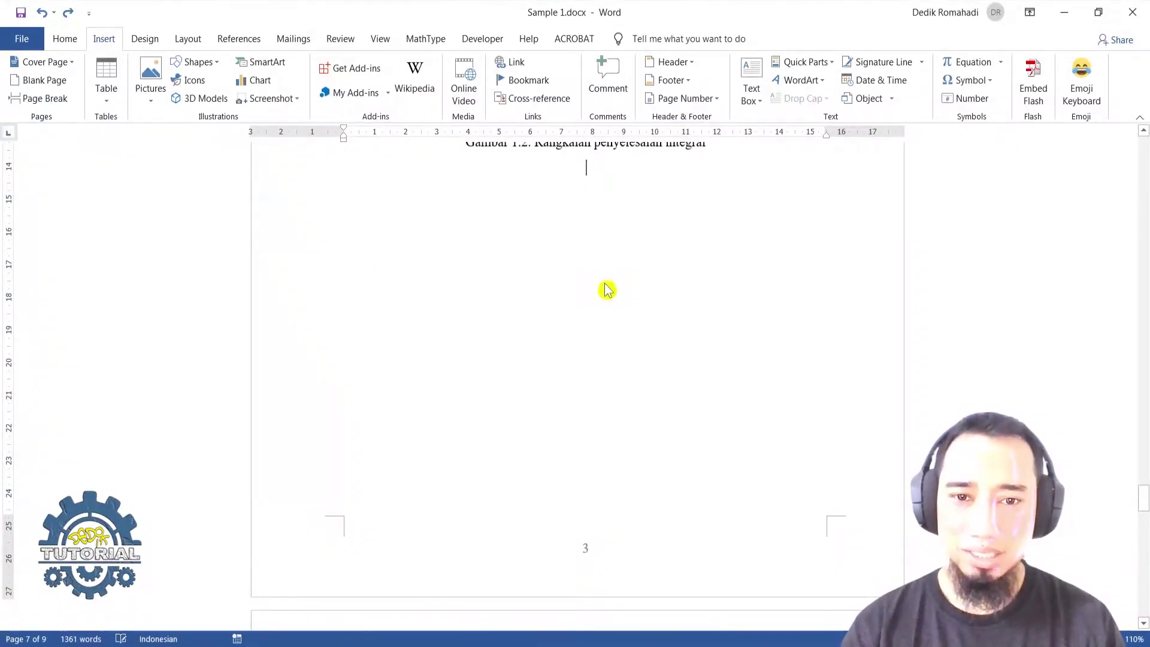
{"action": "key", "text": "ctrl+z"}
{"action": "scroll", "coordinate": [595, 490], "scroll_direction": "down", "scroll_amount": 3}
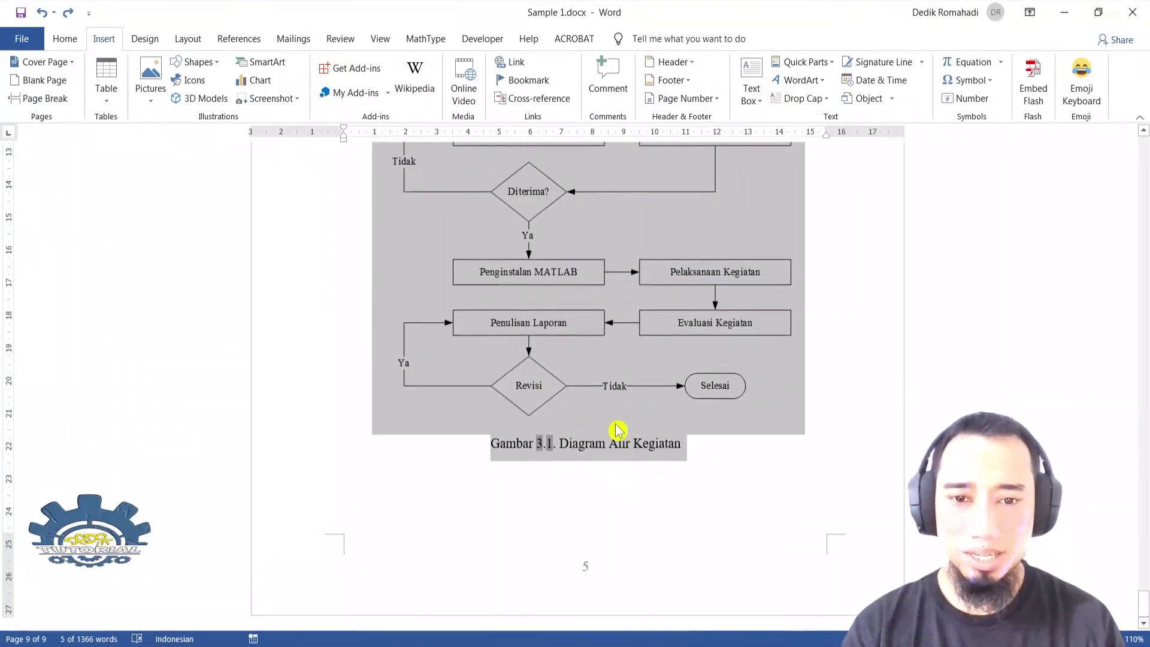
{"action": "left_click", "coordinate": [610, 444]}
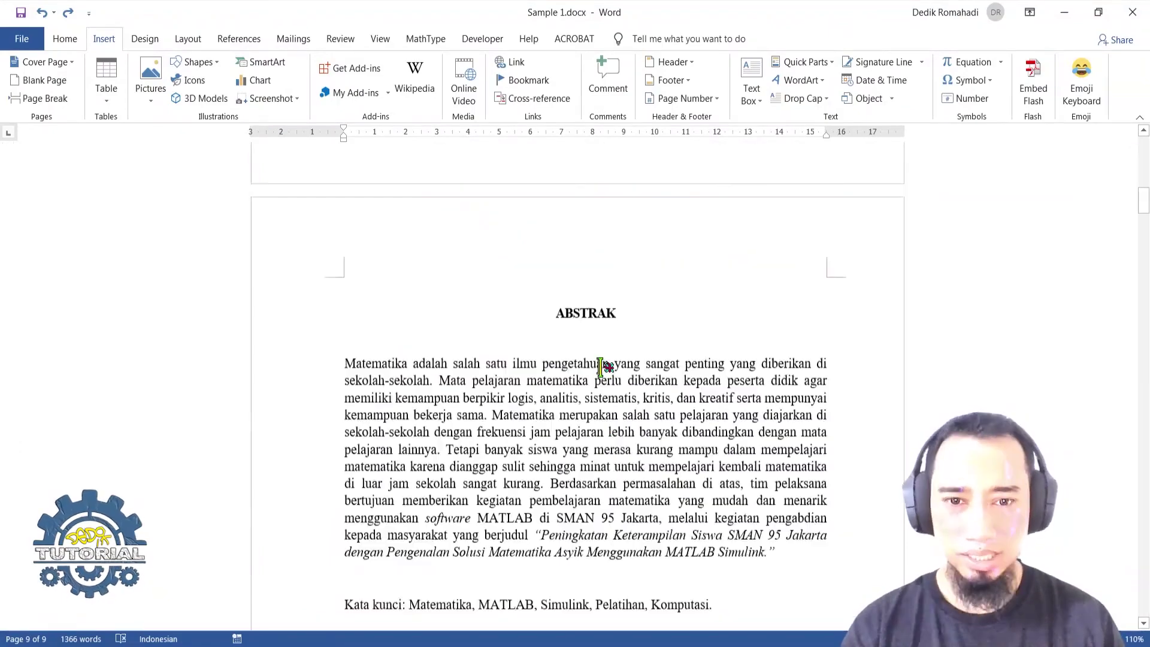
Step: Insert a table of figures under DAFTAR GAMBAR with the Gambar caption label, dotted tab leader, right-aligned page numbers, and label and number included
{"action": "scroll", "coordinate": [599, 367], "scroll_direction": "down", "scroll_amount": 12}
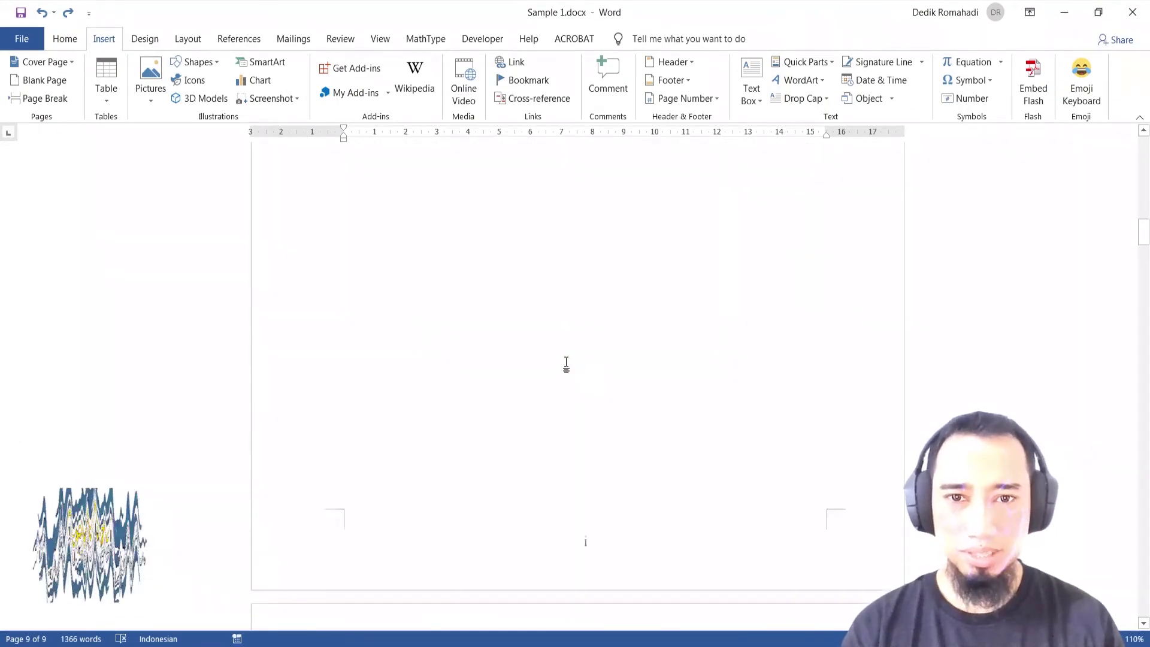
{"action": "scroll", "coordinate": [575, 358], "scroll_direction": "down", "scroll_amount": 20}
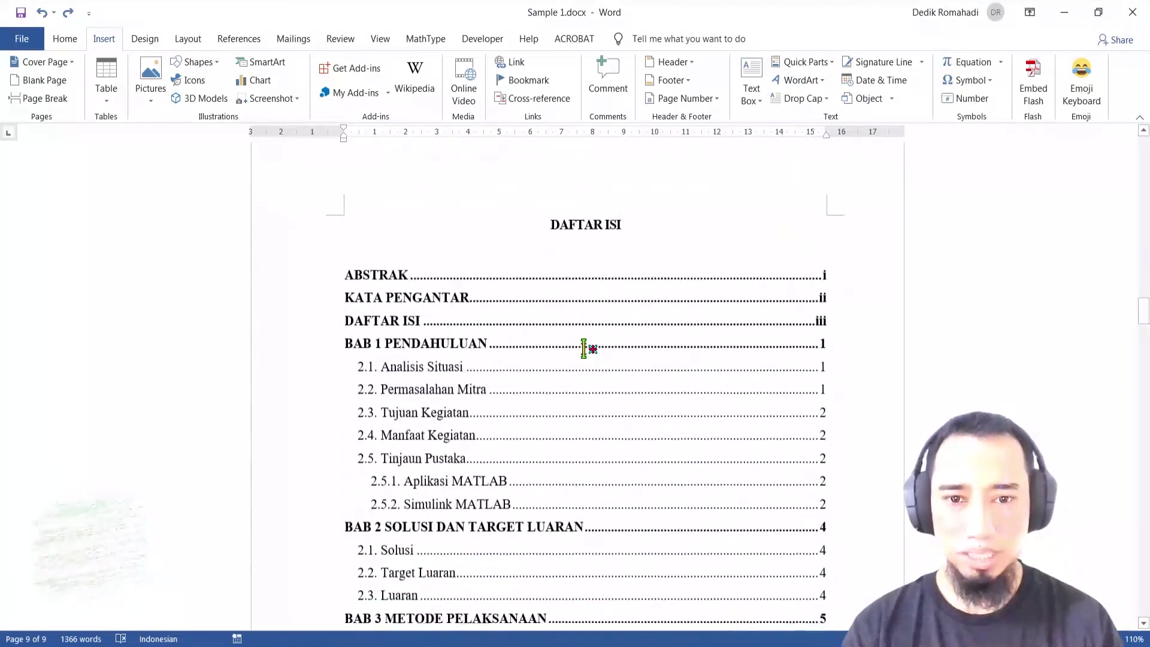
{"action": "left_click", "coordinate": [605, 324]}
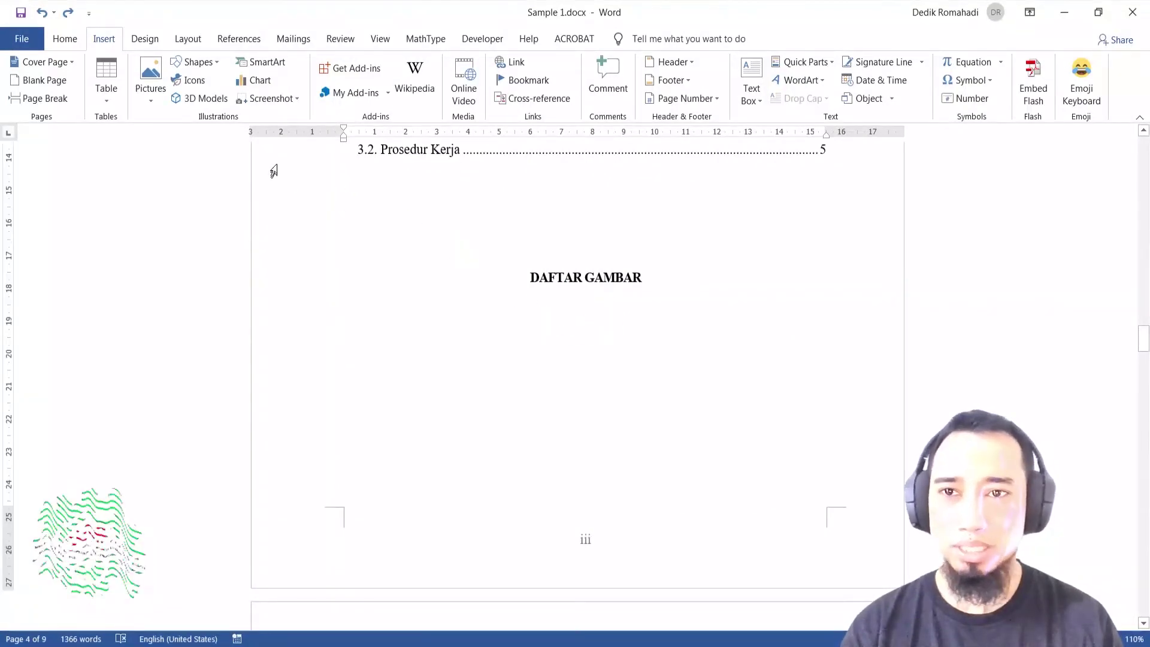
{"action": "left_click", "coordinate": [240, 39]}
{"action": "left_click", "coordinate": [346, 289]}
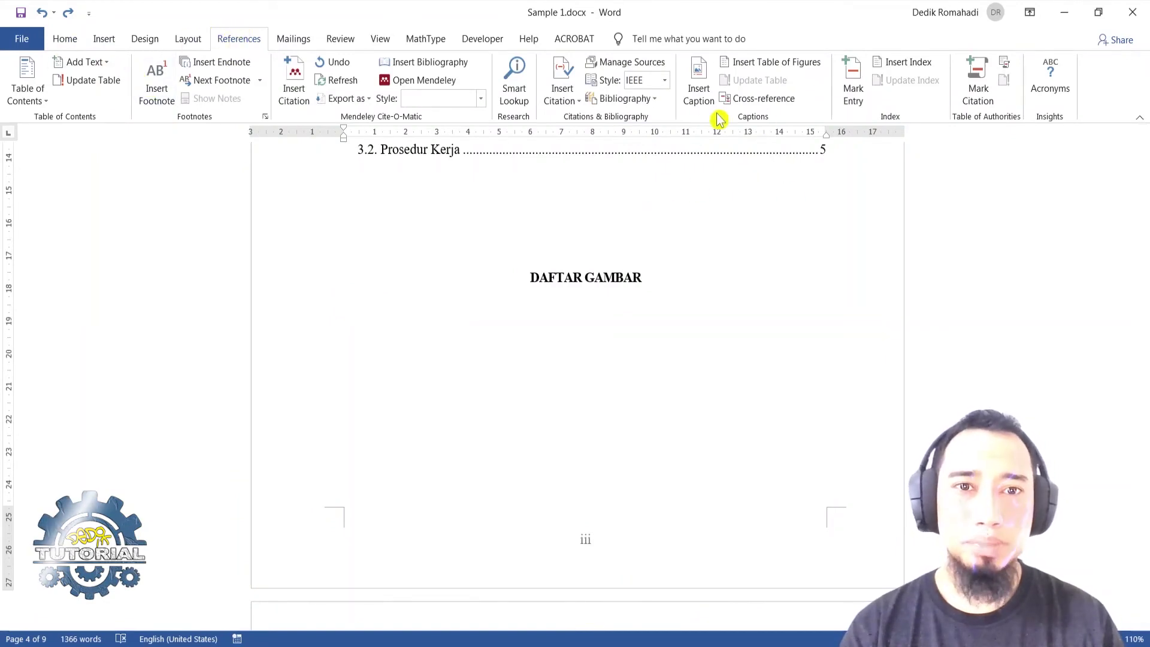
{"action": "left_click", "coordinate": [773, 65]}
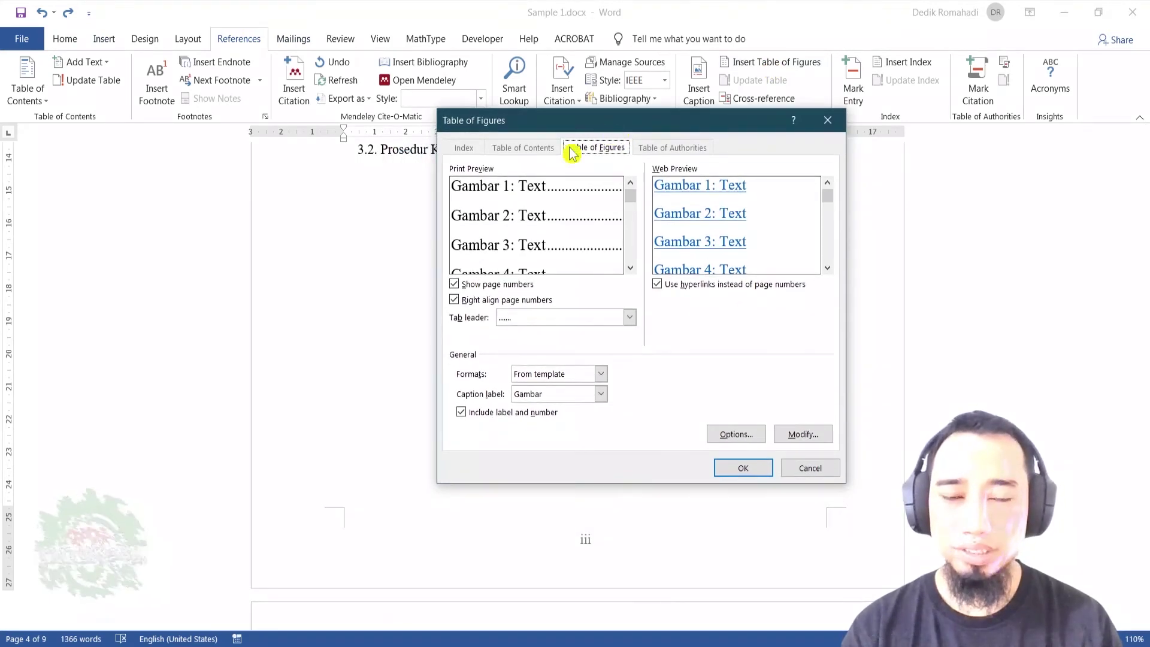
{"action": "left_click", "coordinate": [629, 318]}
{"action": "left_click", "coordinate": [629, 317]}
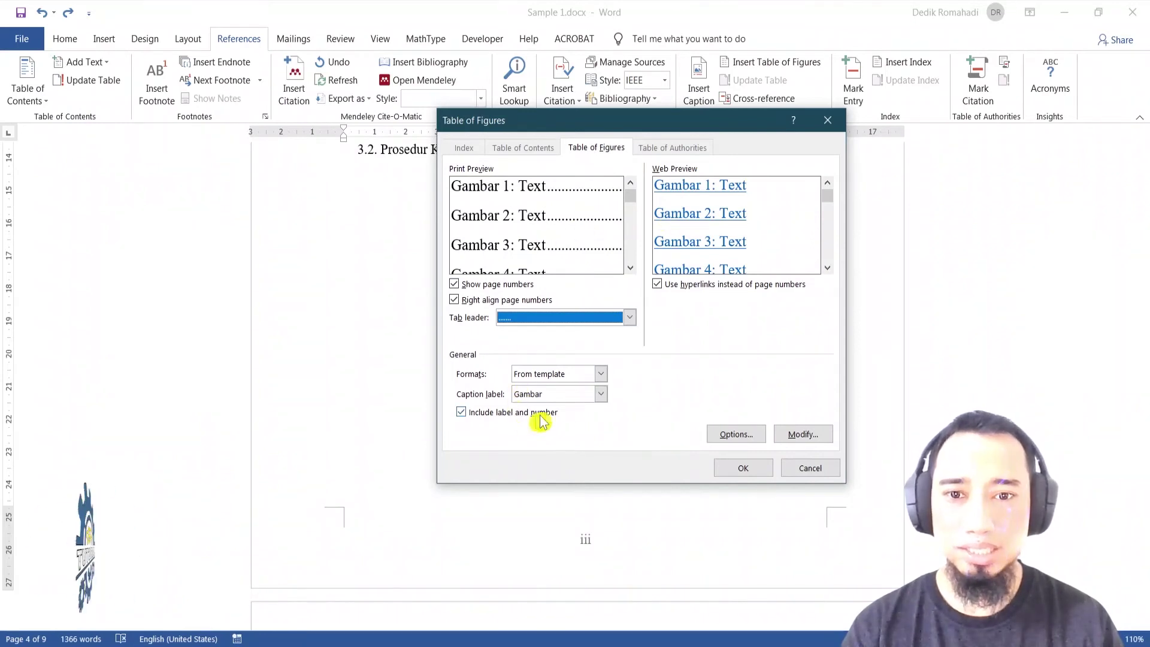
{"action": "left_click", "coordinate": [741, 475]}
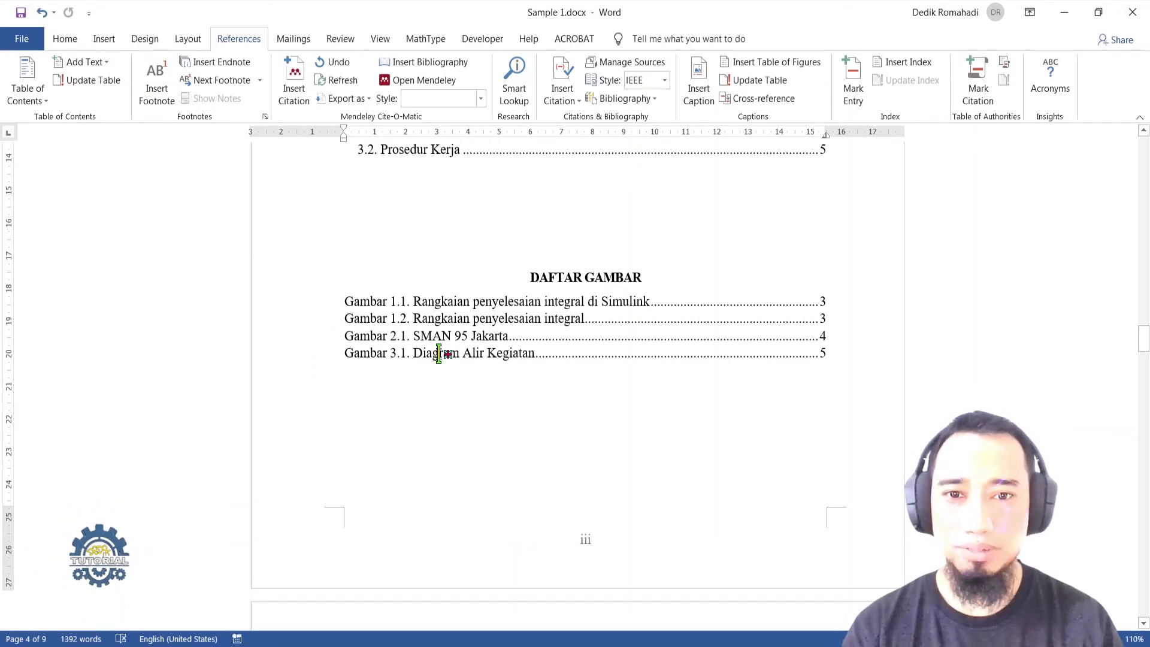
Step: Examine the Gambar entries and page numbers in the new list under DAFTAR GAMBAR
{"action": "left_click_drag", "start_coordinate": [439, 353], "coordinate": [438, 336]}
{"action": "left_click", "coordinate": [544, 423]}
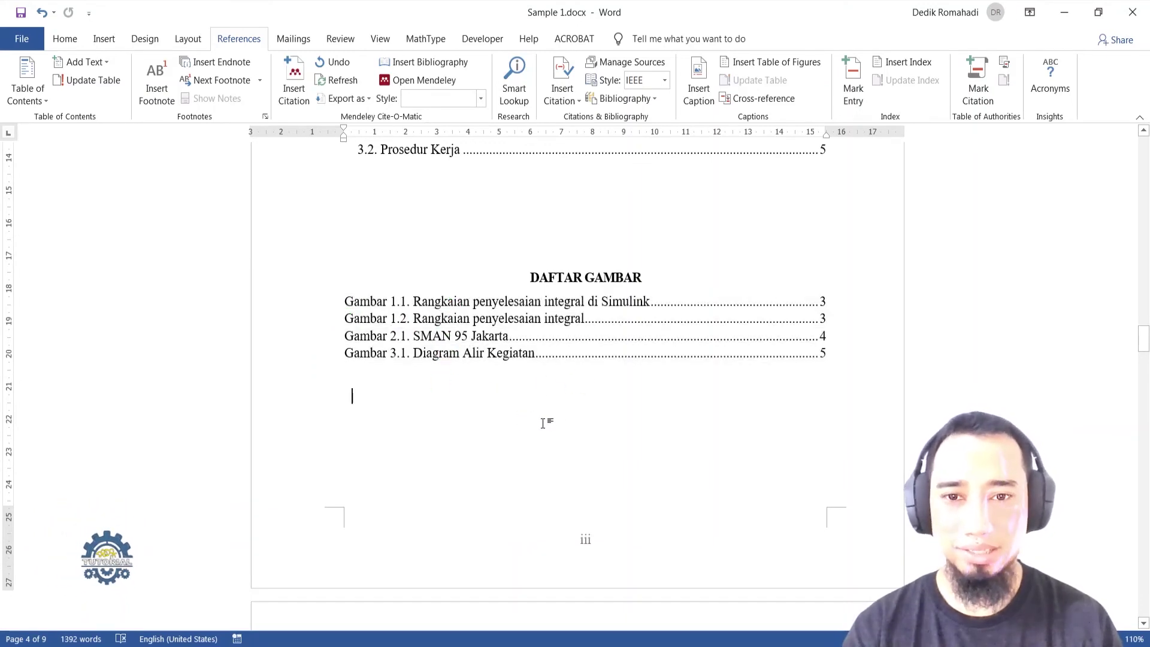
{"action": "scroll", "coordinate": [550, 433], "scroll_direction": "up", "scroll_amount": 1}
{"action": "left_click", "coordinate": [498, 378]}
{"action": "scroll", "coordinate": [497, 384], "scroll_direction": "up", "scroll_amount": 1}
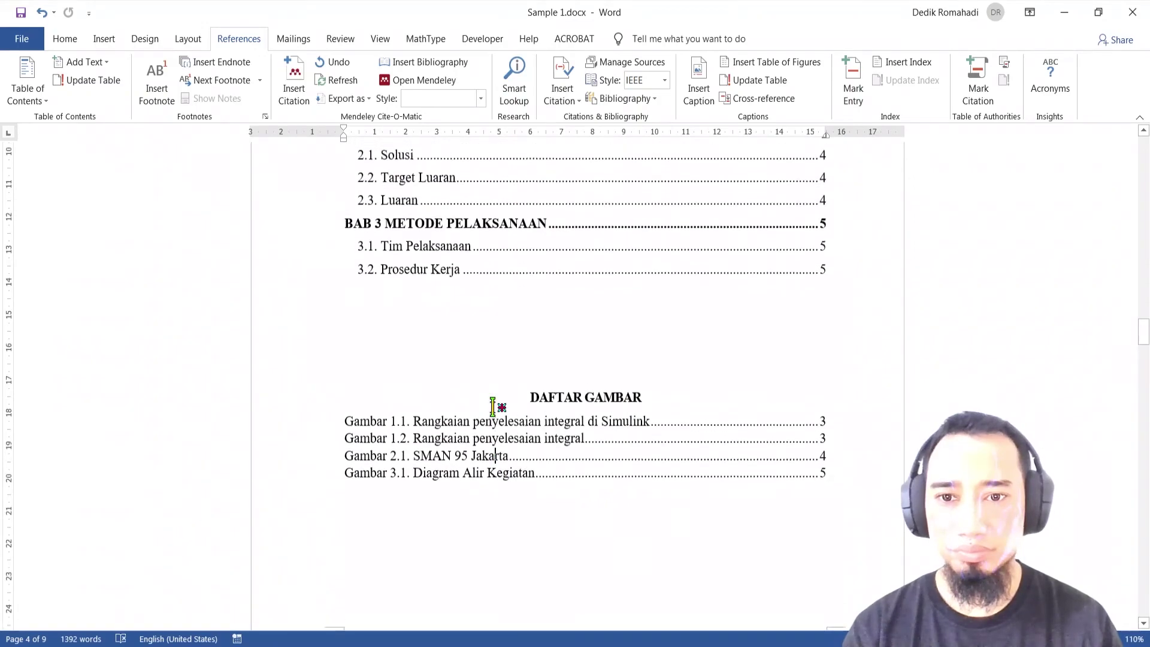
{"action": "scroll", "coordinate": [547, 390], "scroll_direction": "down", "scroll_amount": 5}
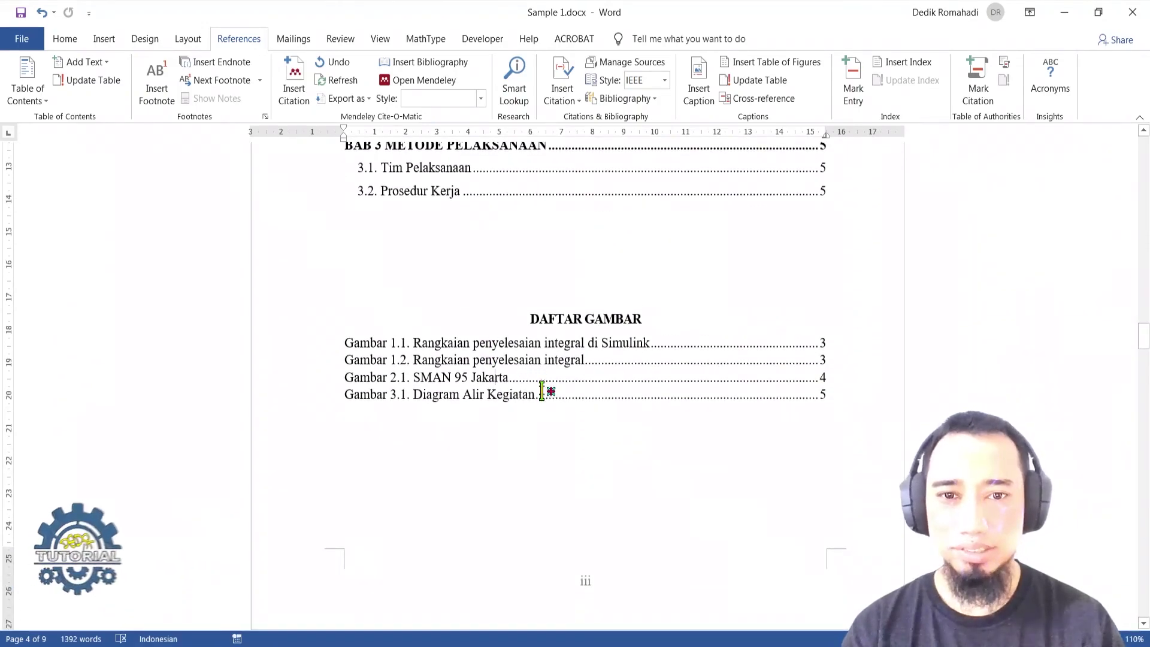
{"action": "scroll", "coordinate": [555, 396], "scroll_direction": "up", "scroll_amount": 2}
{"action": "scroll", "coordinate": [556, 389], "scroll_direction": "down", "scroll_amount": 10}
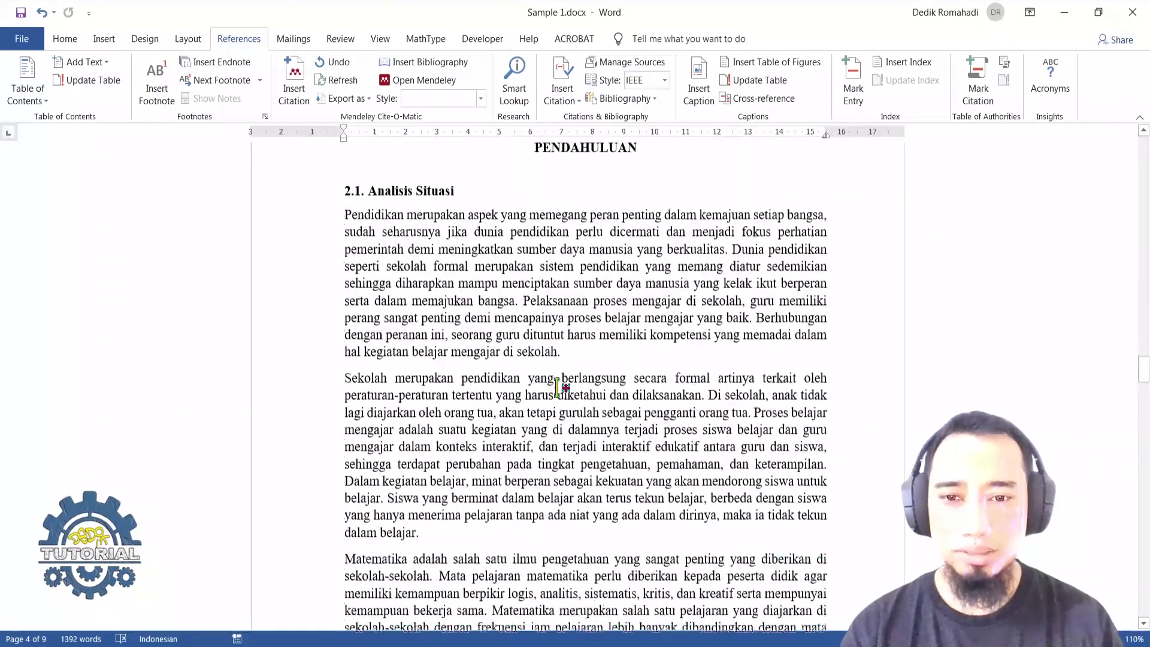
{"action": "scroll", "coordinate": [564, 393], "scroll_direction": "up", "scroll_amount": 5}
{"action": "scroll", "coordinate": [564, 394], "scroll_direction": "up", "scroll_amount": 8}
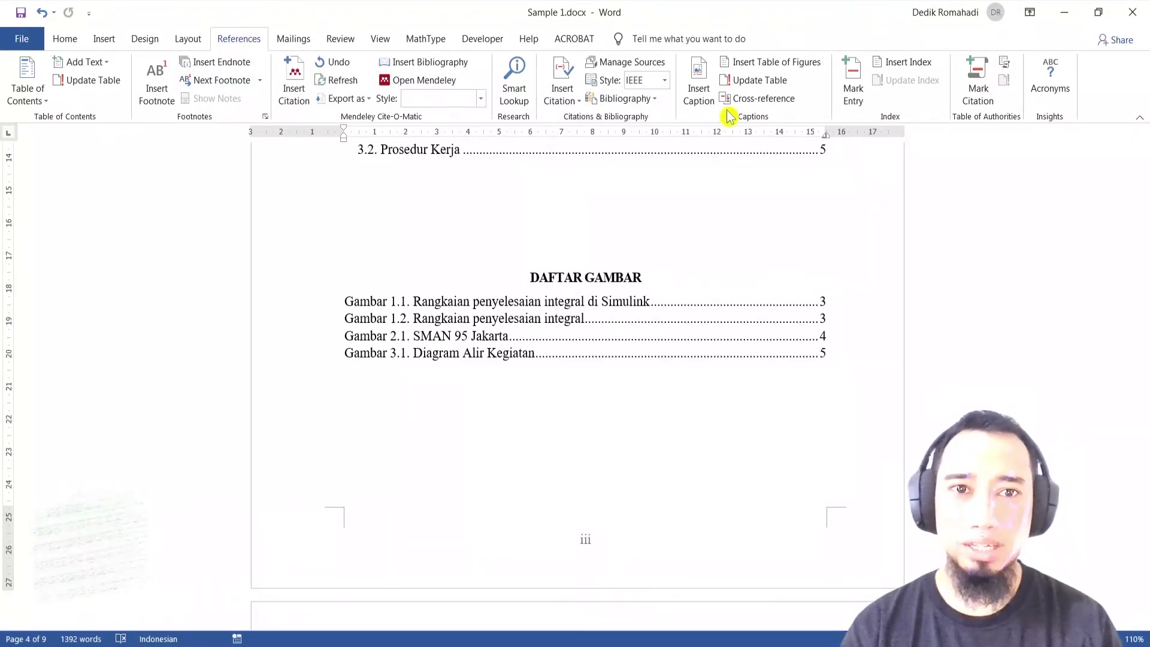
Step: View the available caption labels in the Caption dialog without inserting a caption
{"action": "left_click", "coordinate": [699, 89]}
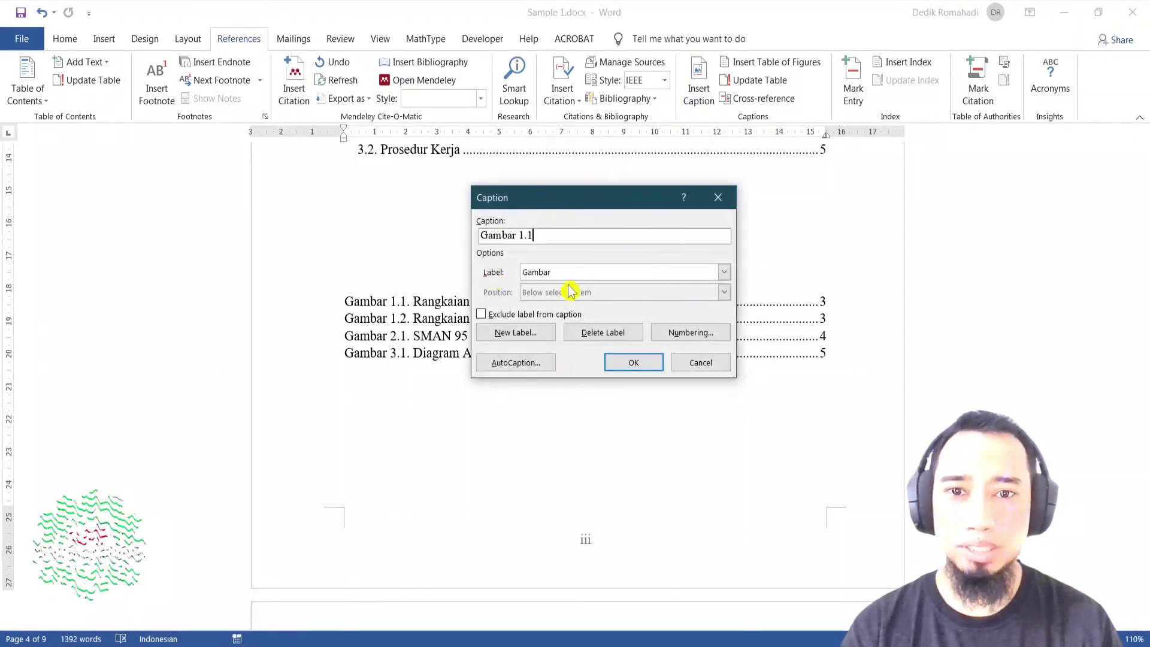
{"action": "left_click", "coordinate": [725, 272]}
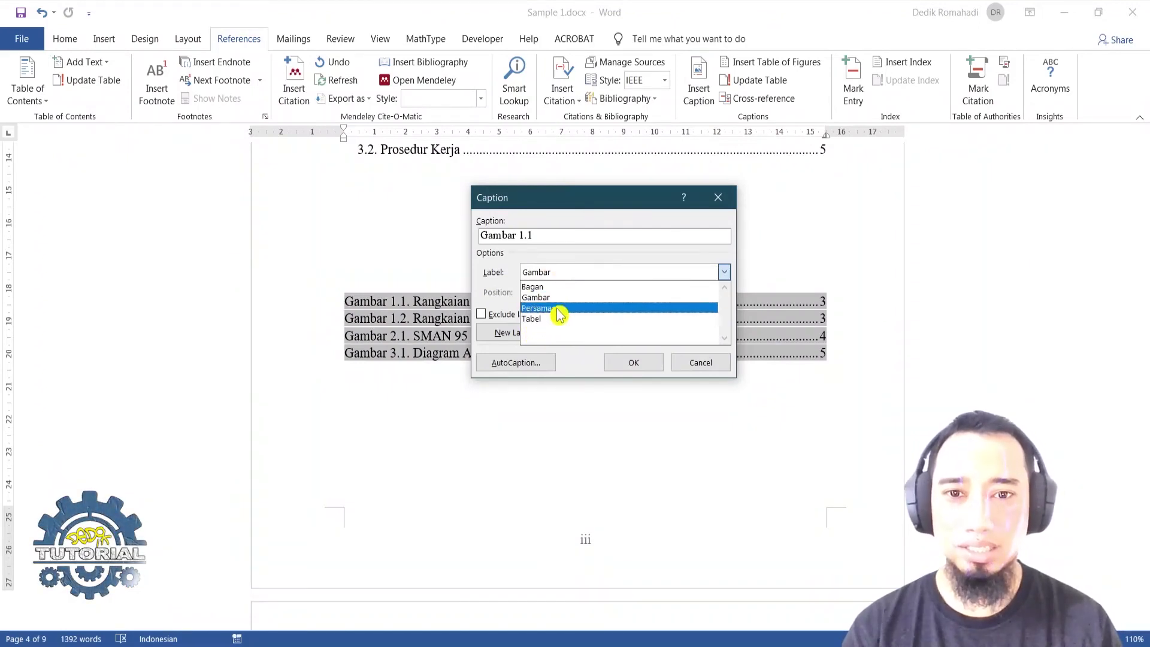
{"action": "left_click", "coordinate": [559, 240]}
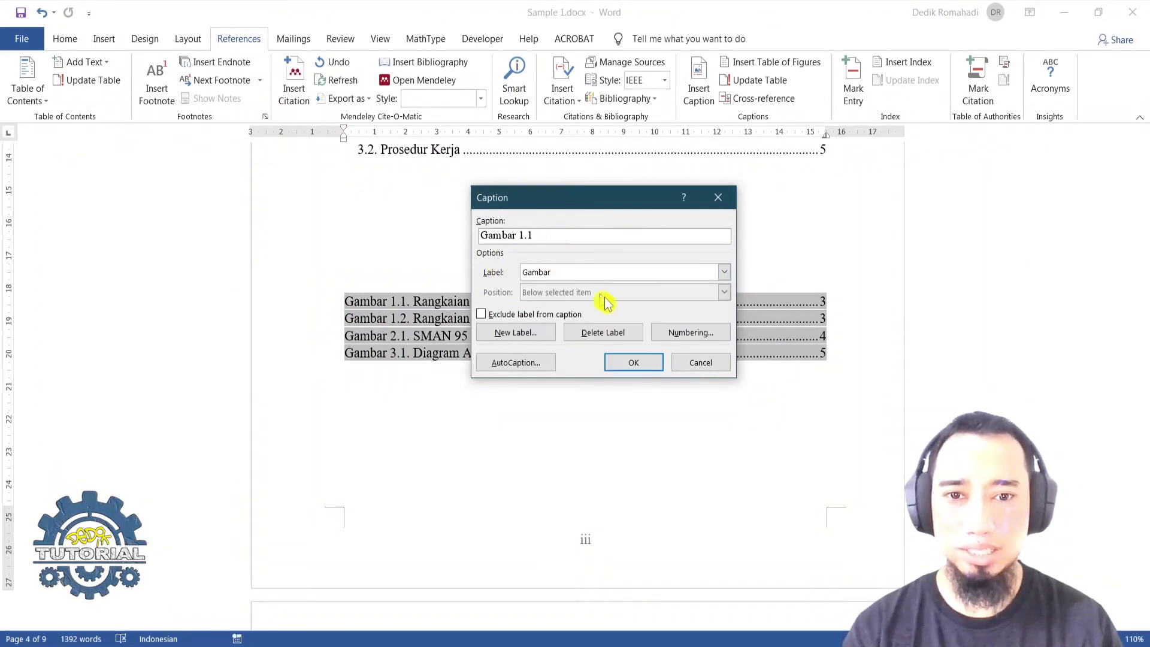
{"action": "left_click", "coordinate": [699, 363]}
Step: Review the figure list together with the DAFTAR ISI, BAB 1 and KATA PENGANTAR pages
{"action": "left_click", "coordinate": [562, 367]}
{"action": "scroll", "coordinate": [557, 360], "scroll_direction": "down", "scroll_amount": 3}
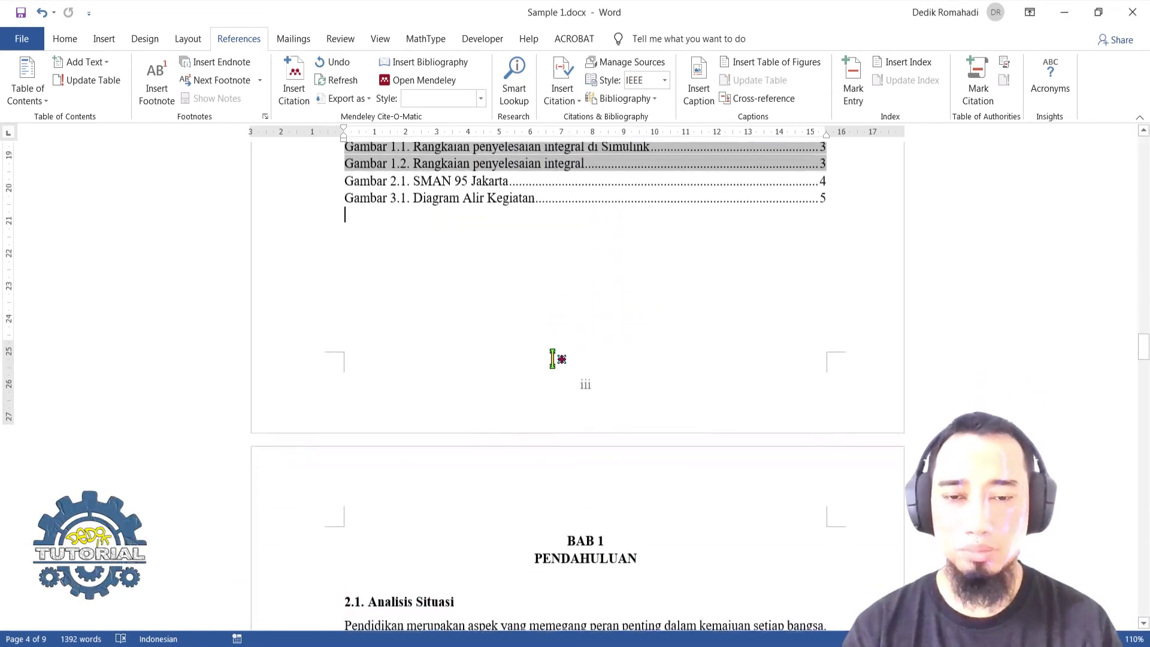
{"action": "left_click", "coordinate": [606, 506]}
{"action": "scroll", "coordinate": [610, 473], "scroll_direction": "down", "scroll_amount": 5}
{"action": "scroll", "coordinate": [635, 371], "scroll_direction": "up", "scroll_amount": 6}
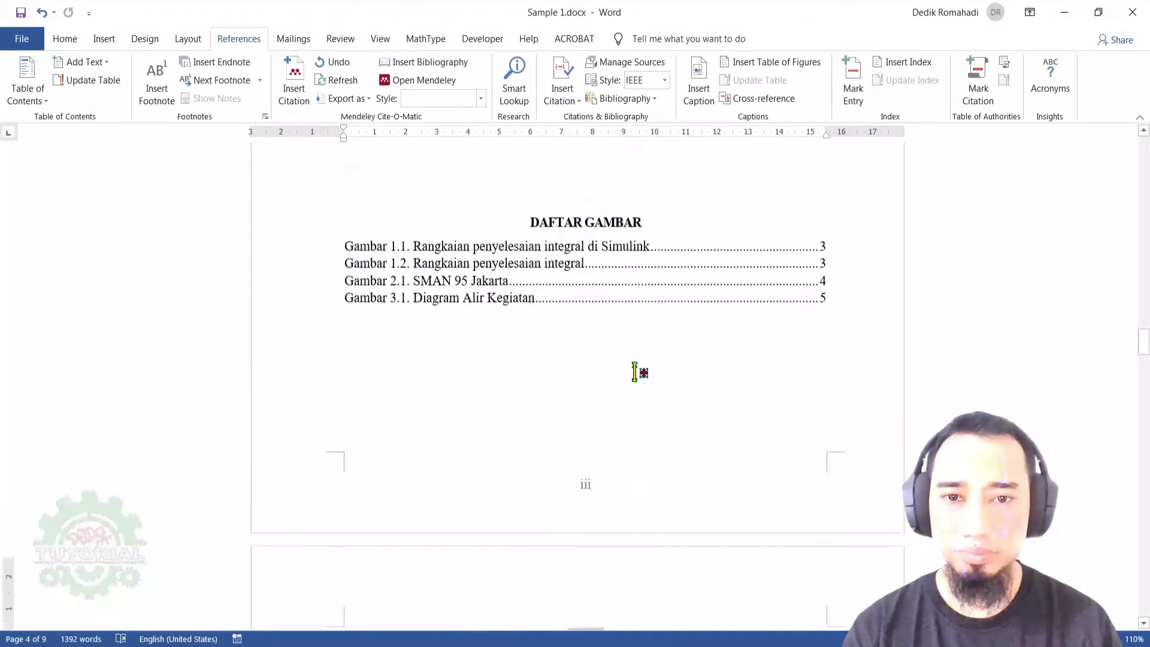
{"action": "scroll", "coordinate": [630, 364], "scroll_direction": "down", "scroll_amount": 15}
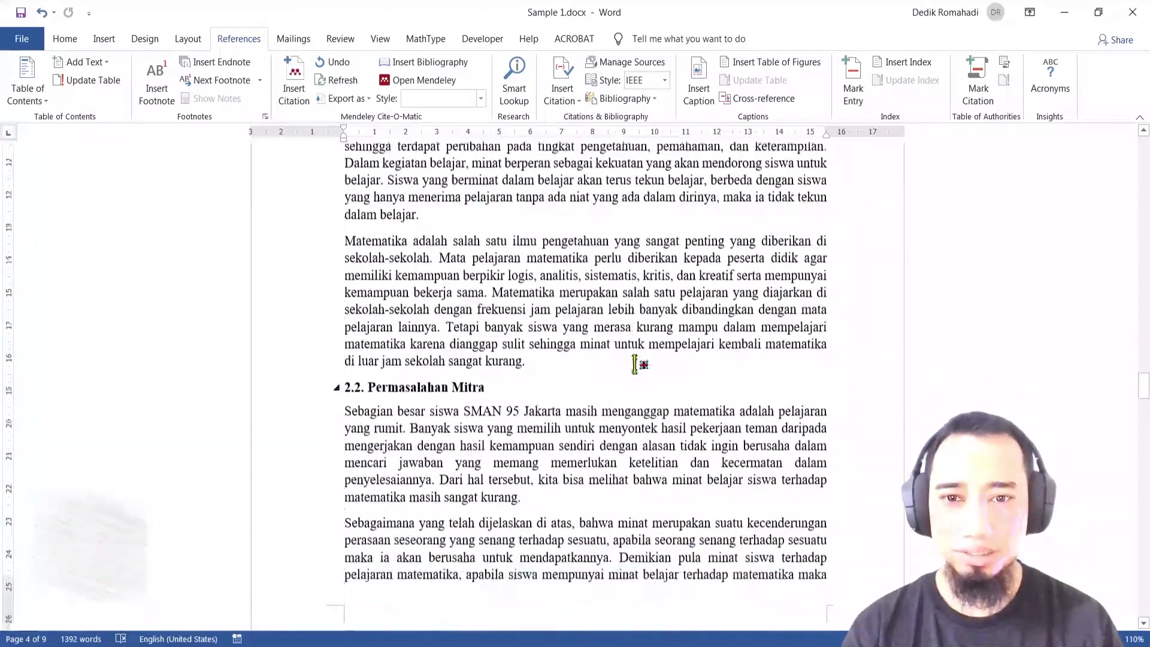
{"action": "scroll", "coordinate": [639, 368], "scroll_direction": "up", "scroll_amount": 20}
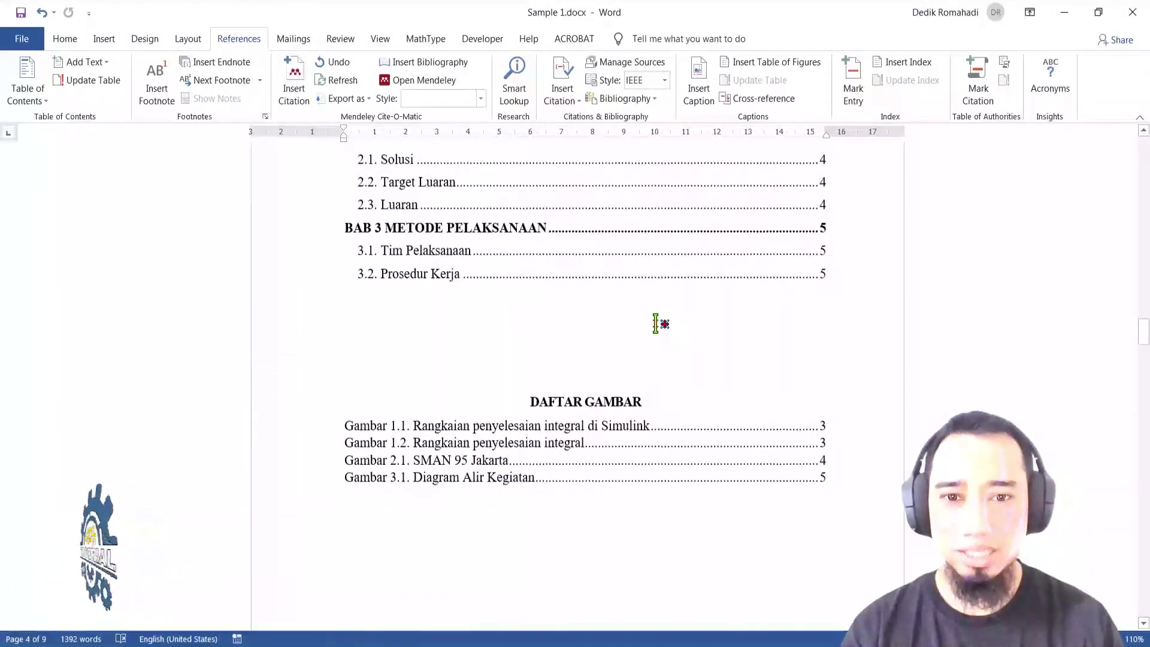
{"action": "scroll", "coordinate": [659, 327], "scroll_direction": "down", "scroll_amount": 5}
{"action": "scroll", "coordinate": [657, 331], "scroll_direction": "down", "scroll_amount": 5}
{"action": "scroll", "coordinate": [636, 364], "scroll_direction": "up", "scroll_amount": 20}
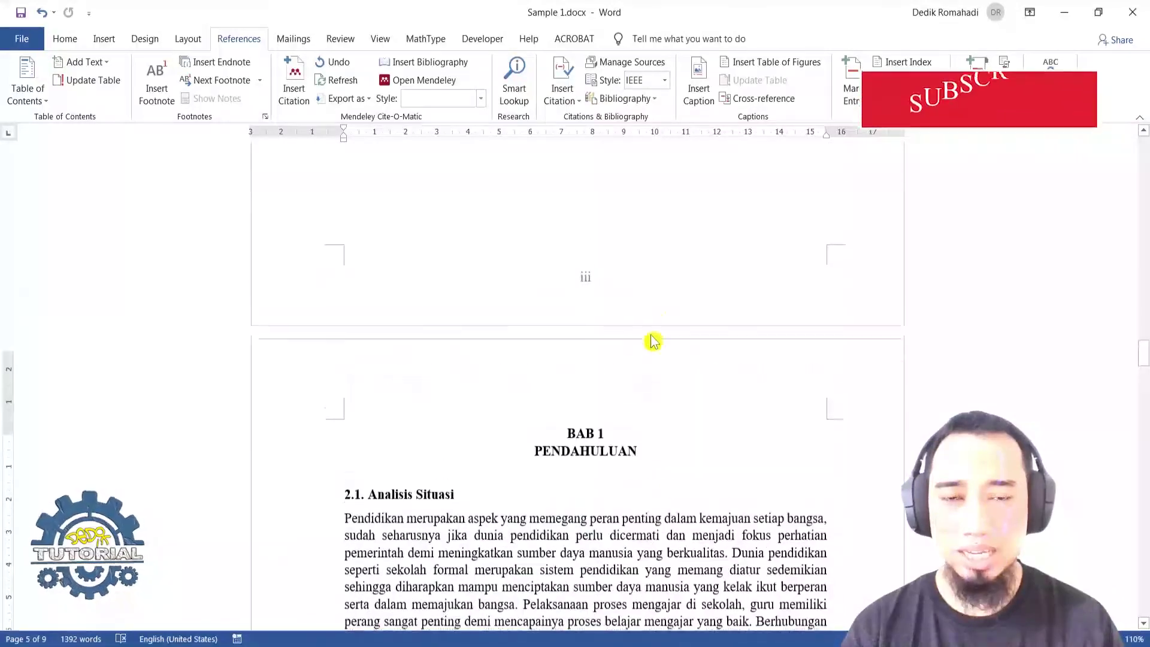
{"action": "scroll", "coordinate": [659, 305], "scroll_direction": "up", "scroll_amount": 20}
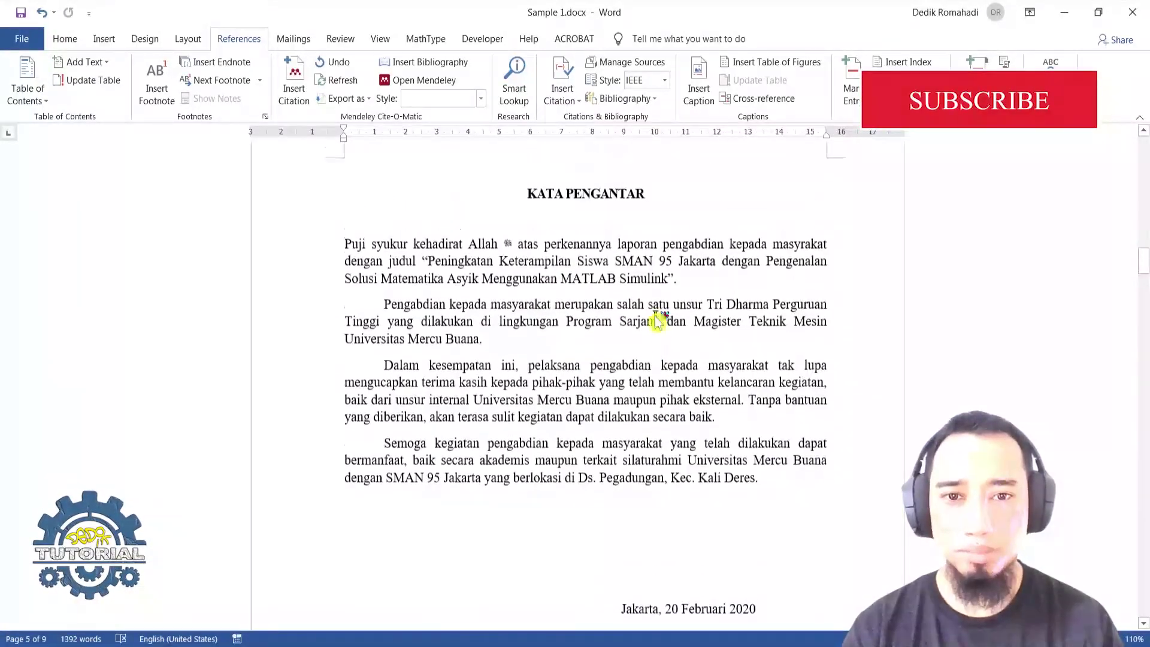
Step: Change the ABSTRAK page heading to RINGKASAN
{"action": "scroll", "coordinate": [657, 316], "scroll_direction": "down", "scroll_amount": 3}
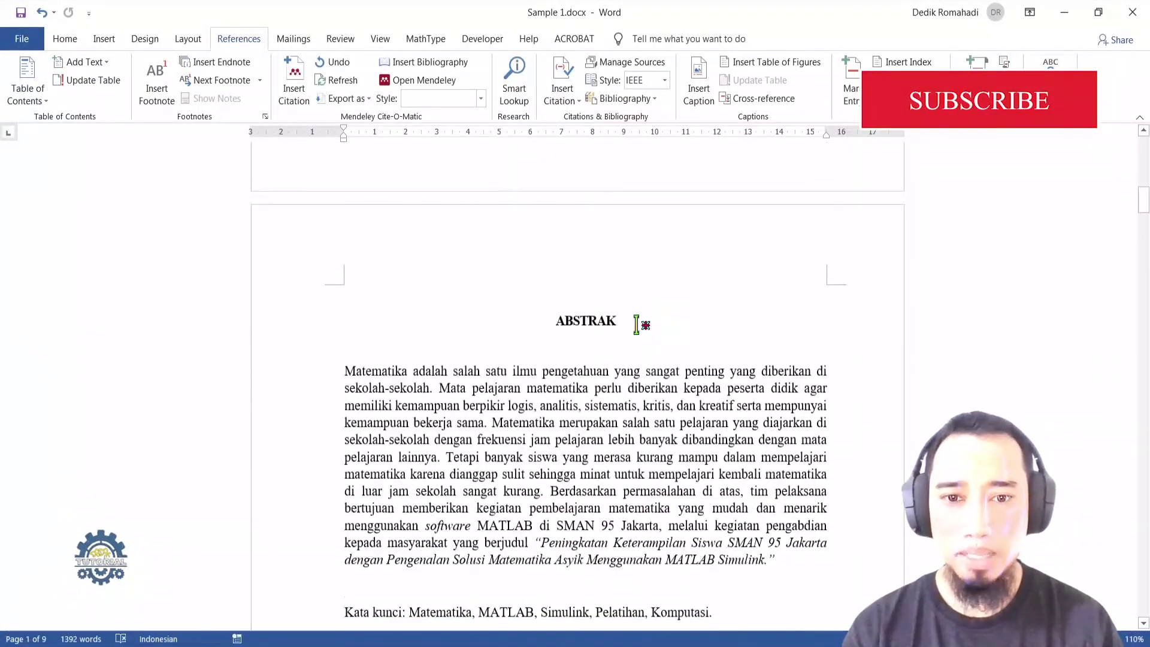
{"action": "left_click_drag", "start_coordinate": [555, 301], "coordinate": [616, 302]}
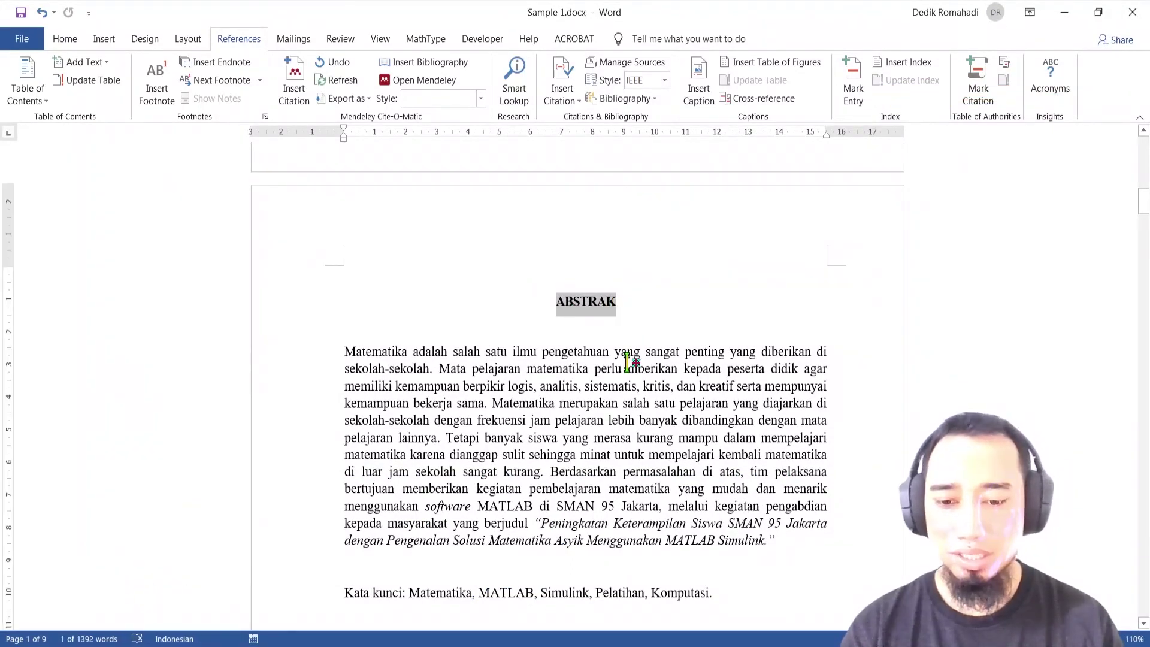
{"action": "type", "text": "RINGKASAN"}
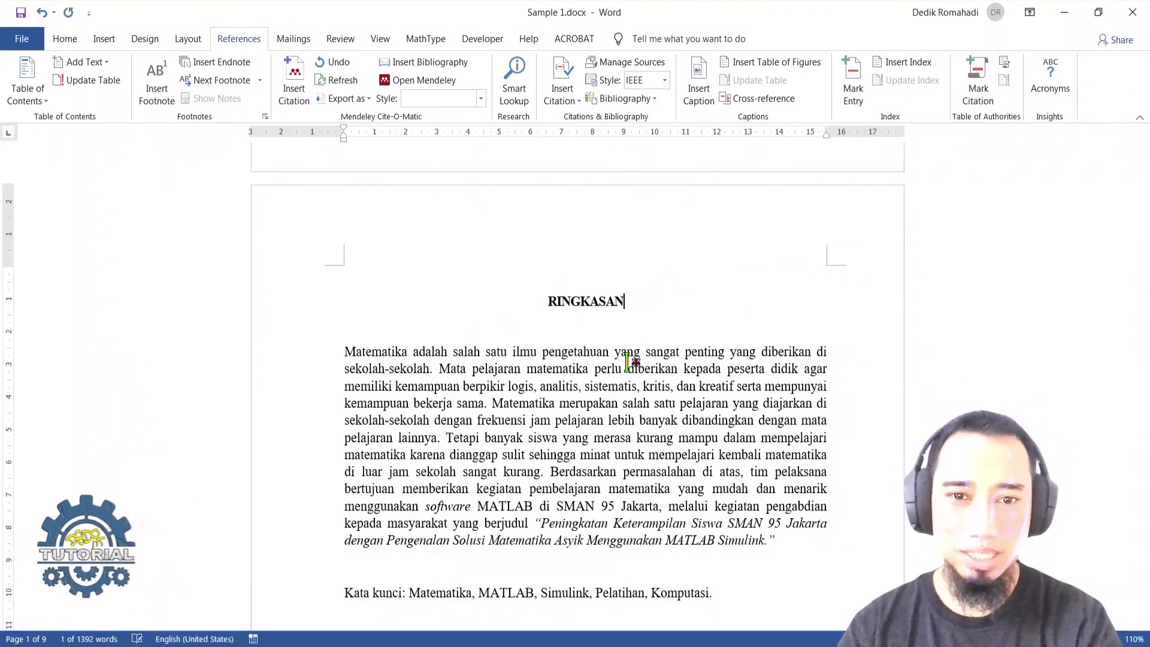
Step: Compare the DAFTAR ISI entries and page numbers with the headings on the DAFTAR GAMBAR and BAB 1 PENDAHULUAN pages
{"action": "scroll", "coordinate": [628, 362], "scroll_direction": "down", "scroll_amount": 15}
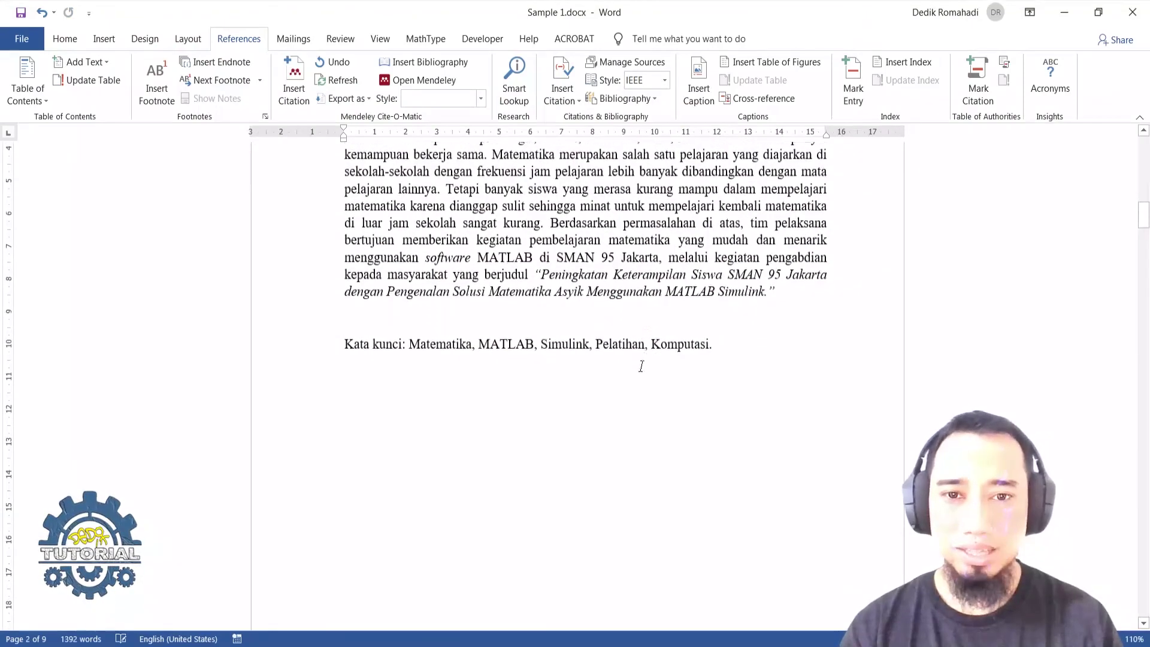
{"action": "scroll", "coordinate": [650, 360], "scroll_direction": "down", "scroll_amount": 10}
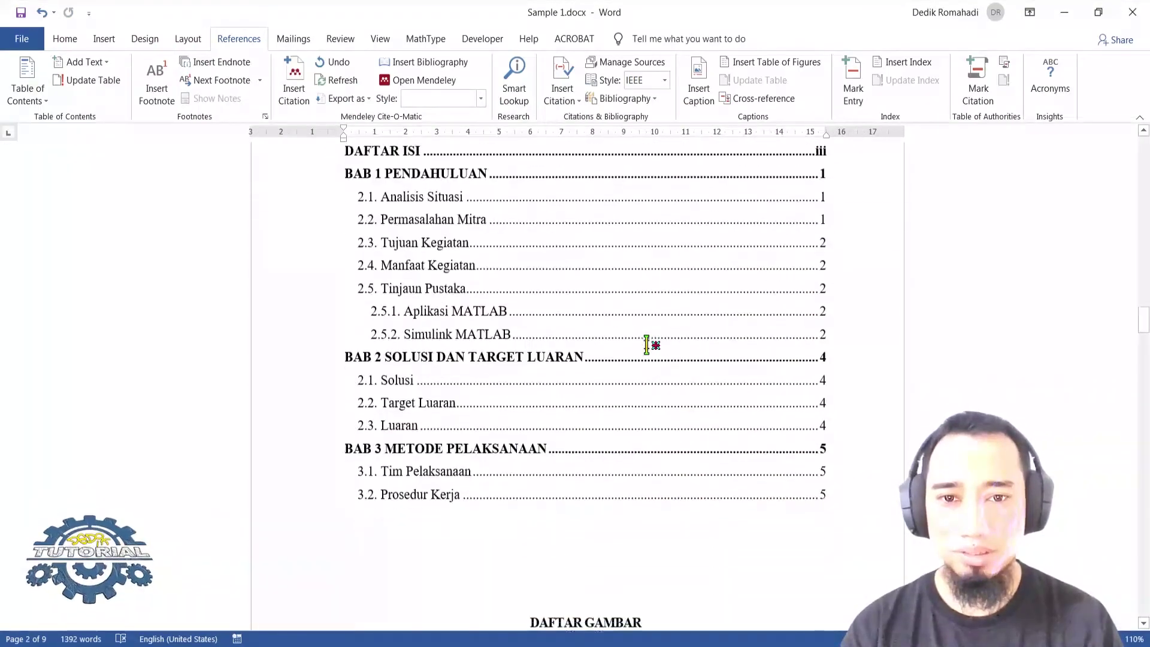
{"action": "scroll", "coordinate": [653, 335], "scroll_direction": "up", "scroll_amount": 5}
{"action": "scroll", "coordinate": [570, 308], "scroll_direction": "down", "scroll_amount": 3}
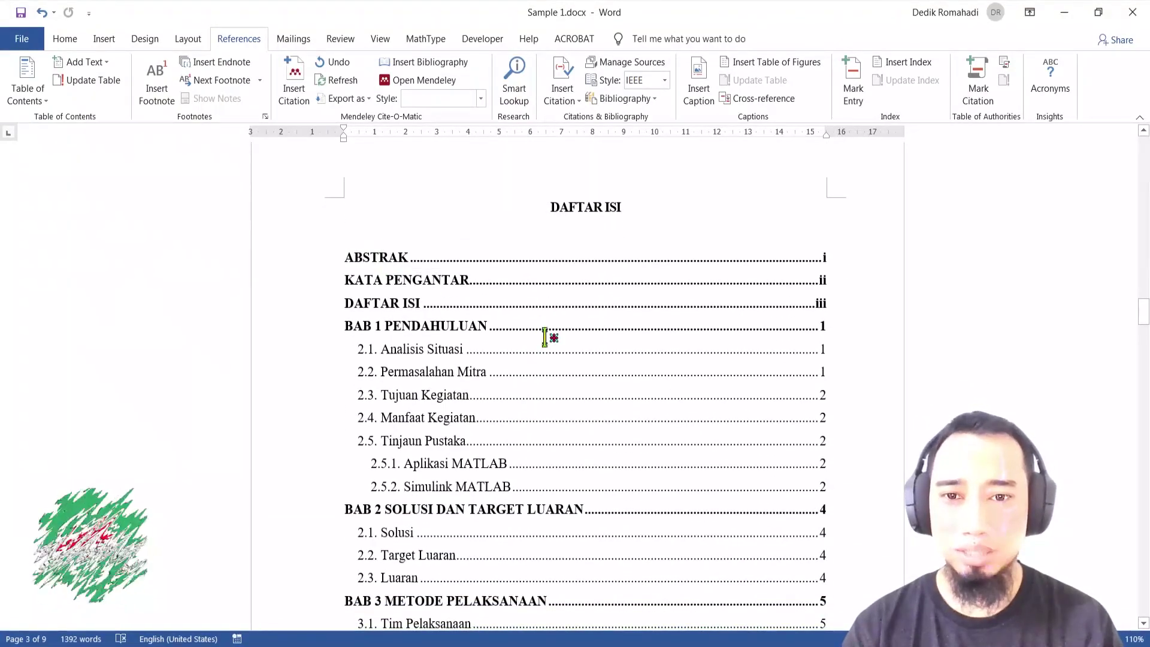
{"action": "scroll", "coordinate": [547, 334], "scroll_direction": "down", "scroll_amount": 12}
{"action": "scroll", "coordinate": [565, 329], "scroll_direction": "down", "scroll_amount": 9}
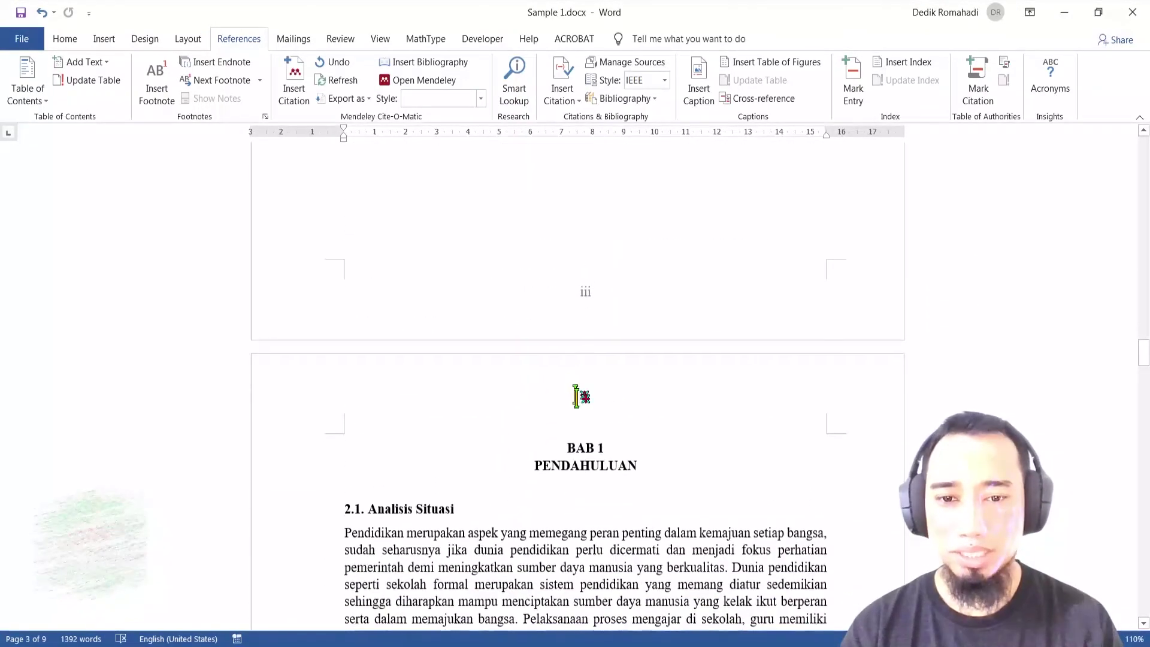
{"action": "scroll", "coordinate": [644, 481], "scroll_direction": "up", "scroll_amount": 18}
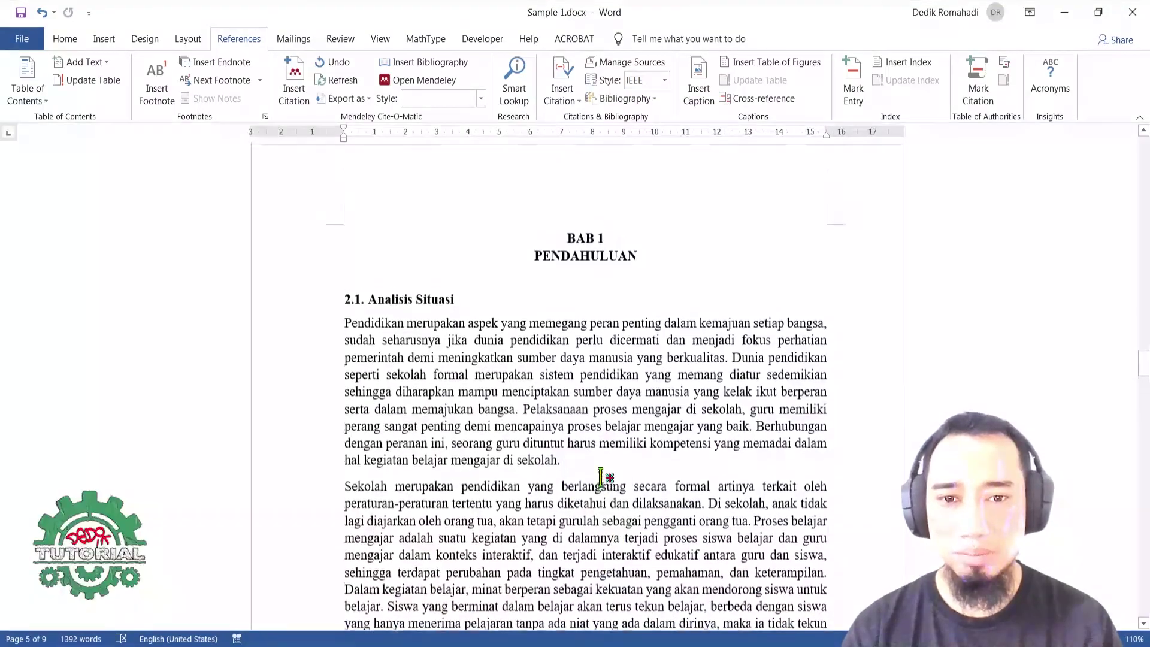
{"action": "scroll", "coordinate": [614, 464], "scroll_direction": "up", "scroll_amount": 4}
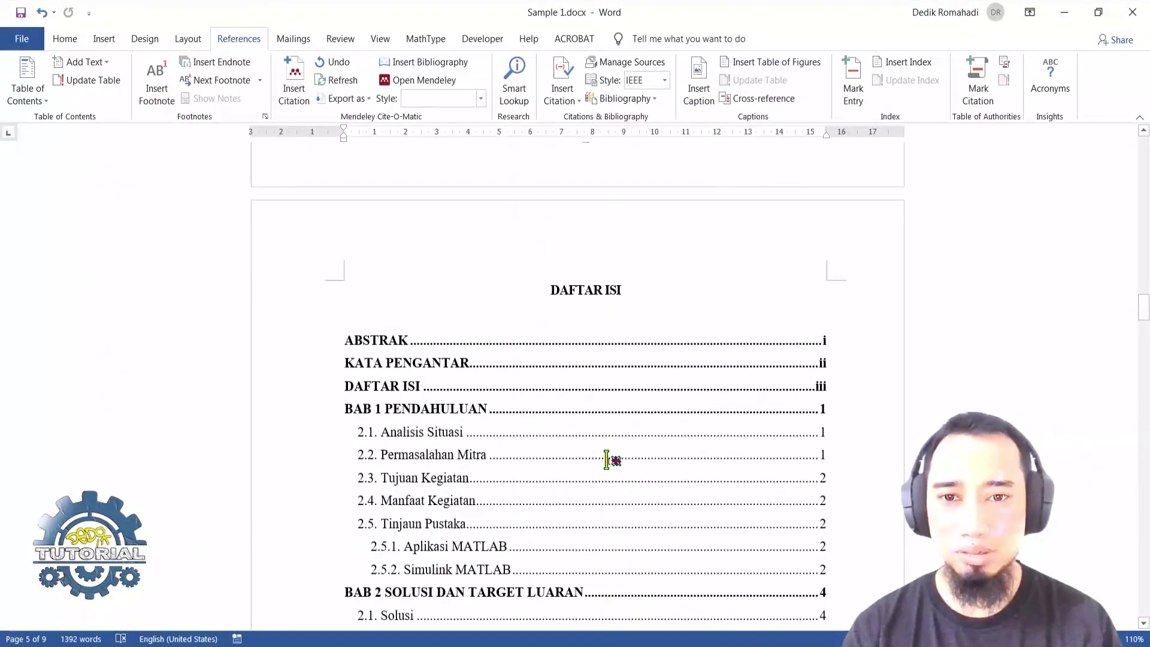
{"action": "scroll", "coordinate": [617, 395], "scroll_direction": "down", "scroll_amount": 4}
{"action": "scroll", "coordinate": [629, 461], "scroll_direction": "up", "scroll_amount": 3}
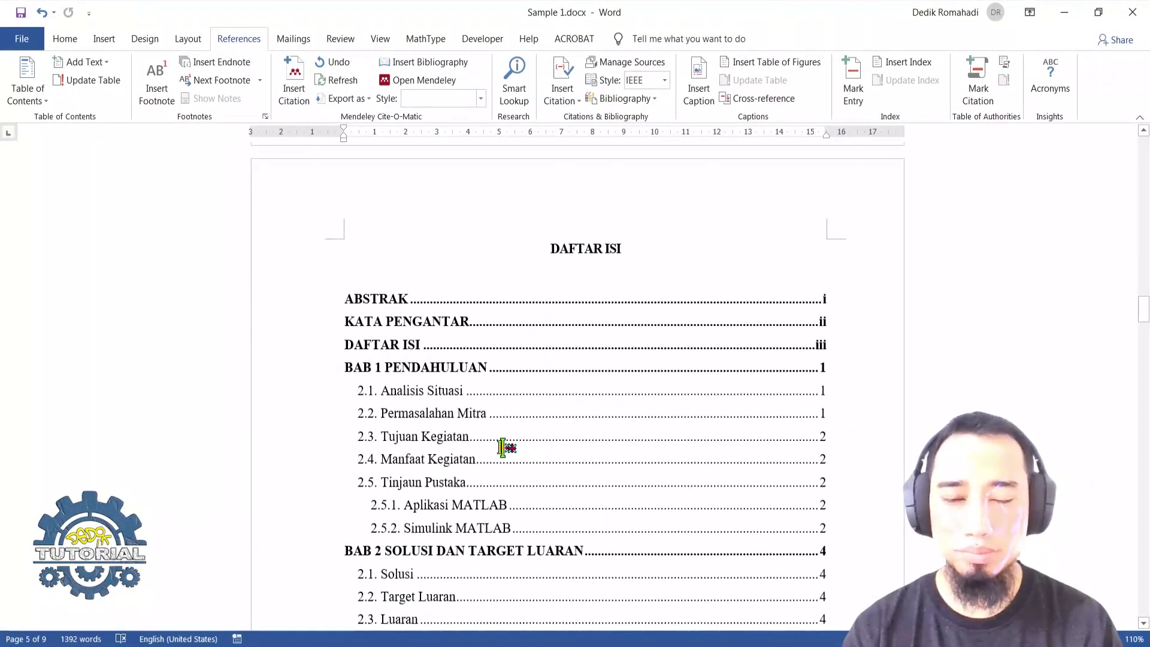
{"action": "scroll", "coordinate": [506, 448], "scroll_direction": "down", "scroll_amount": 3}
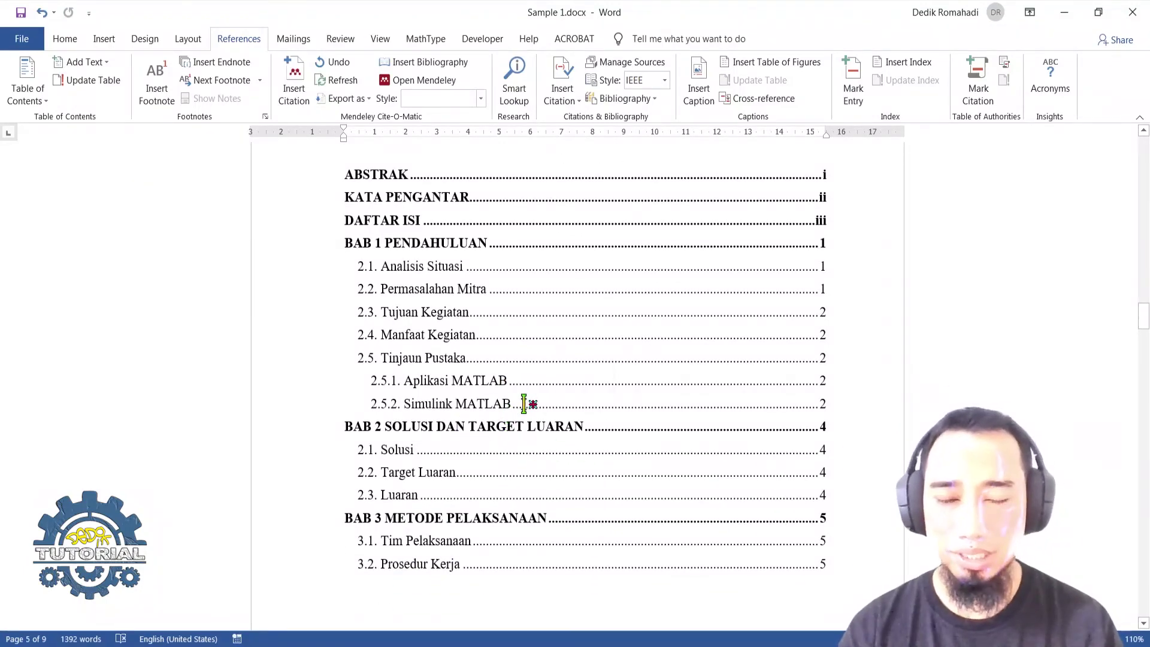
{"action": "scroll", "coordinate": [535, 376], "scroll_direction": "up", "scroll_amount": 13}
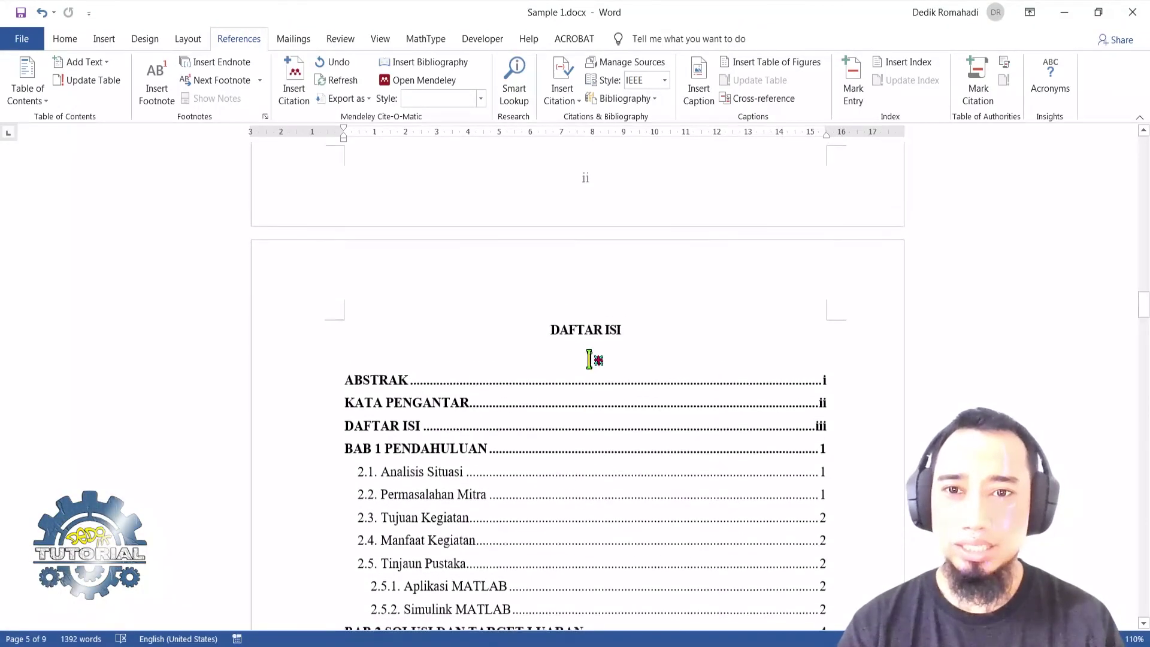
{"action": "scroll", "coordinate": [611, 217], "scroll_direction": "down", "scroll_amount": 9}
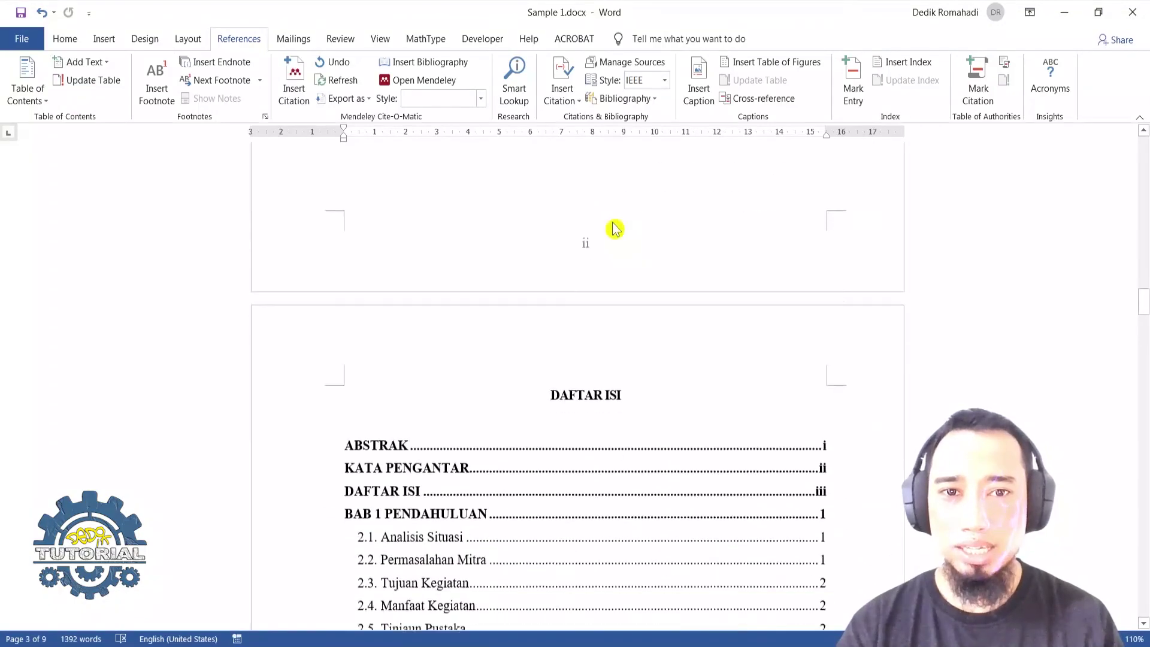
Step: Update all fields in the whole document, refreshing the table of contents and the table of figures as entire tables
{"action": "left_click", "coordinate": [540, 410]}
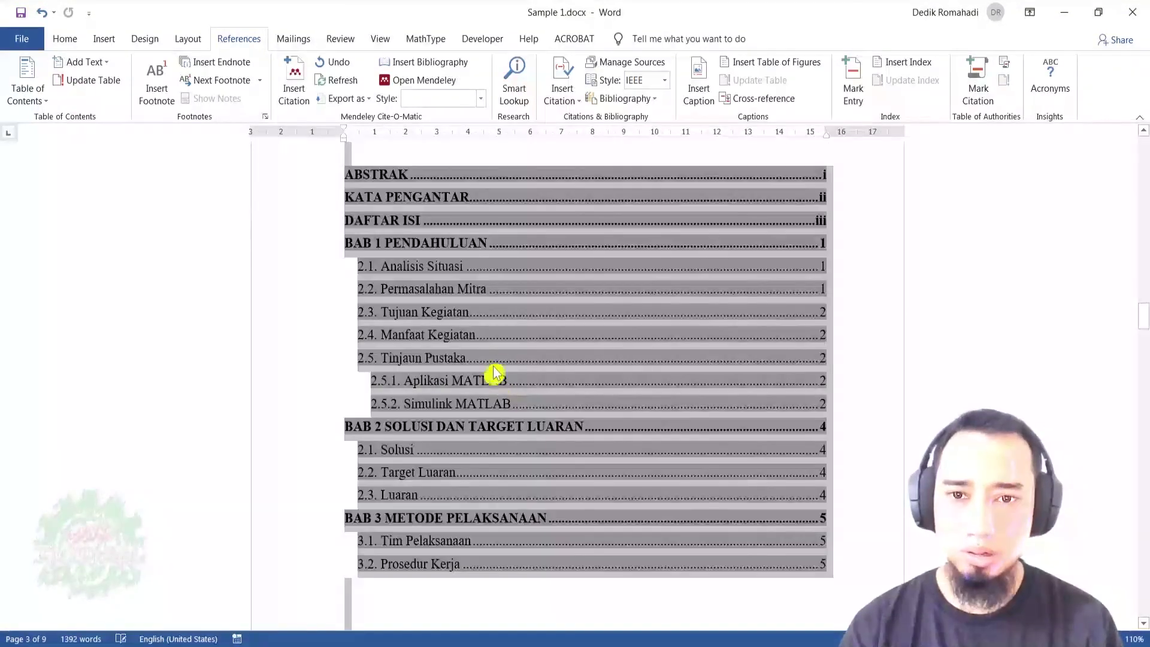
{"action": "right_click", "coordinate": [526, 331]}
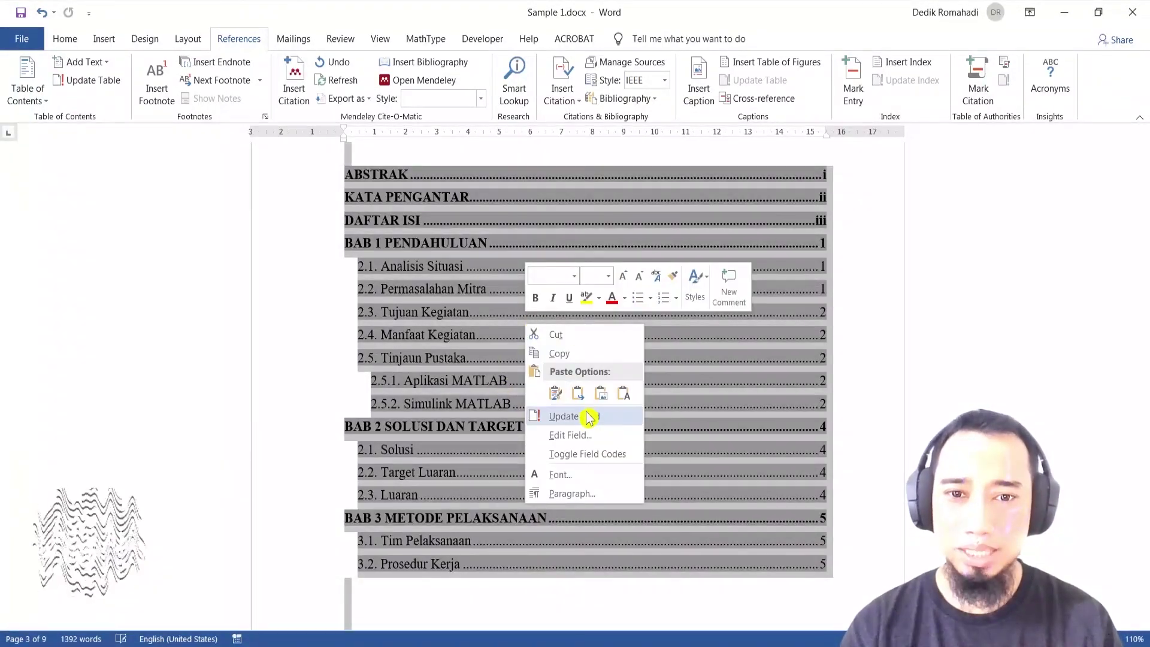
{"action": "left_click", "coordinate": [586, 414]}
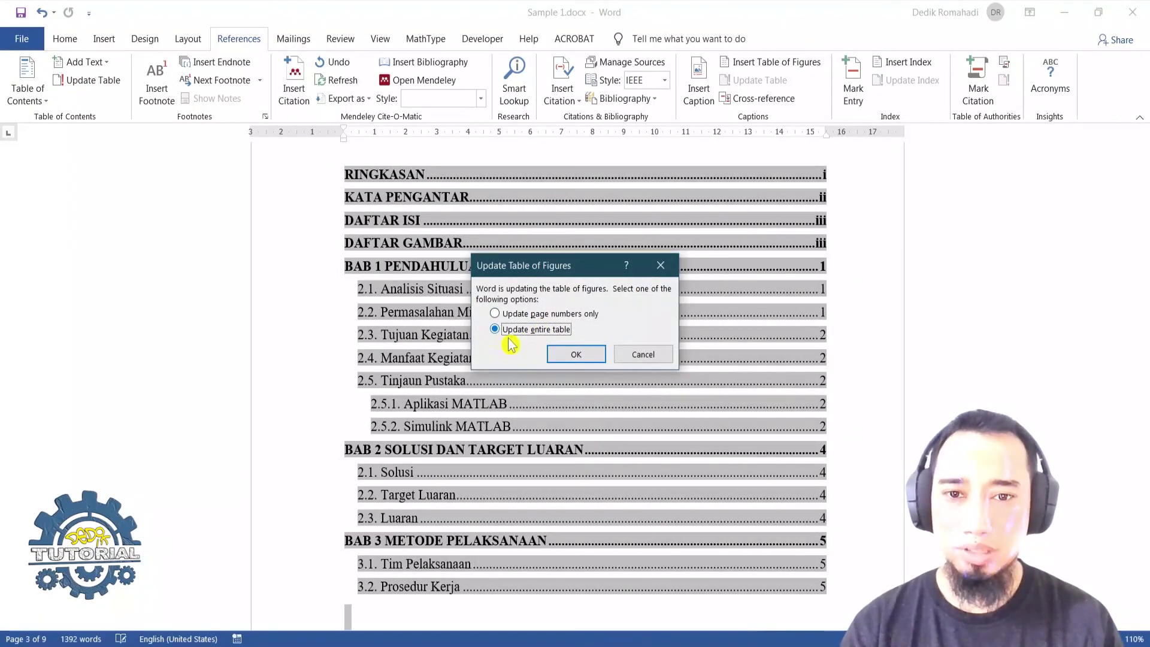
{"action": "left_click", "coordinate": [572, 354]}
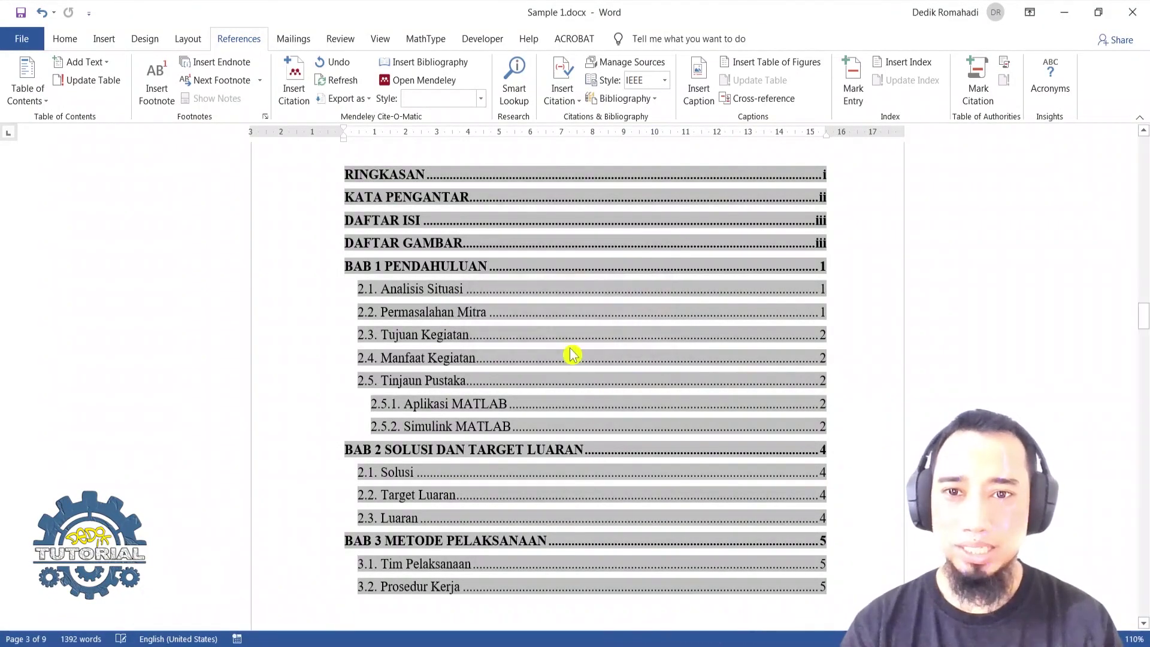
{"action": "key", "text": "ctrl+a"}
{"action": "scroll", "coordinate": [599, 342], "scroll_direction": "down", "scroll_amount": 20}
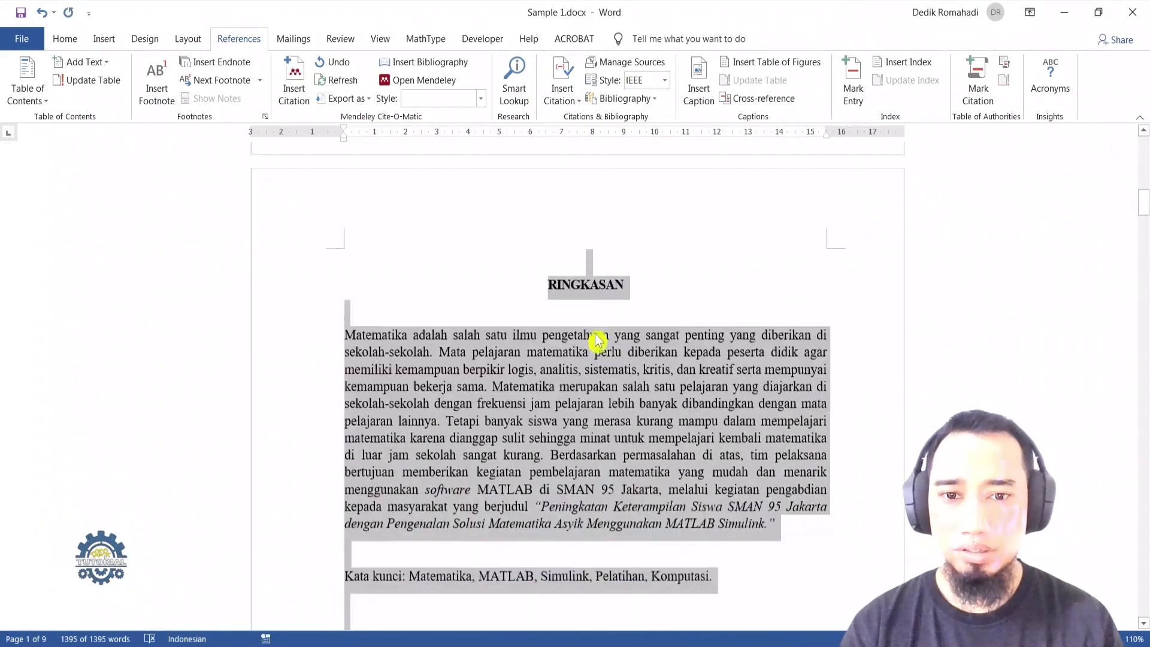
Step: Move the 2.2. Permasalahan Mitra heading onto the next page by adding blank lines after the section 2.1 text
{"action": "scroll", "coordinate": [503, 404], "scroll_direction": "down", "scroll_amount": 5}
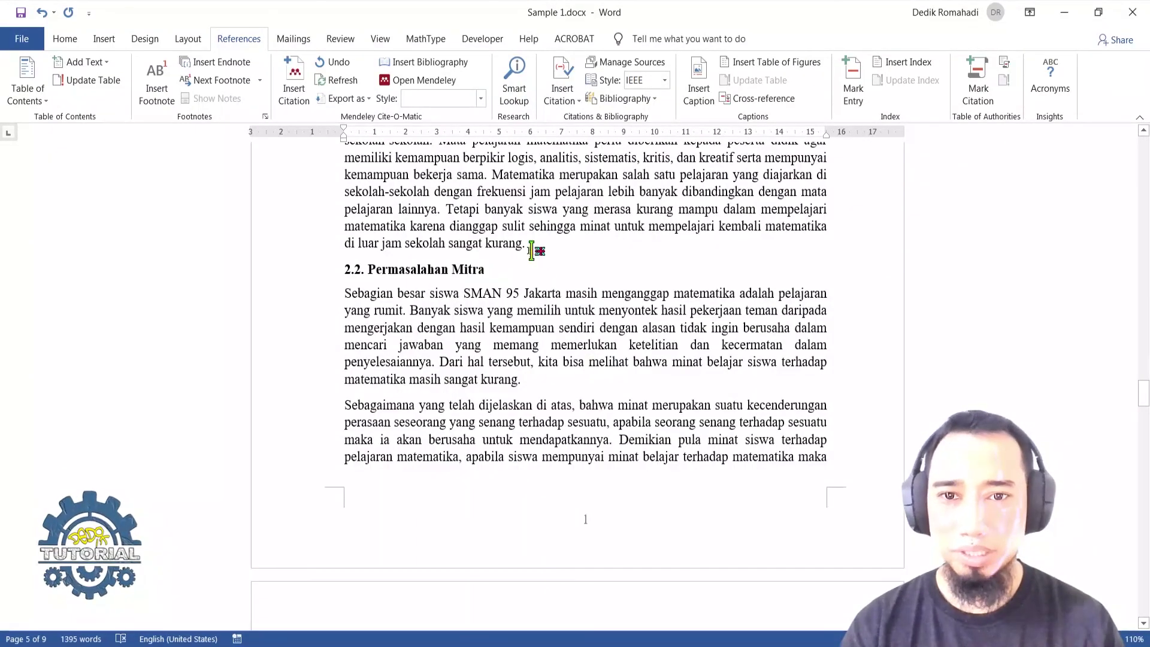
{"action": "left_click", "coordinate": [532, 251]}
{"action": "key", "text": "Return"}
{"action": "key", "text": "Return"}
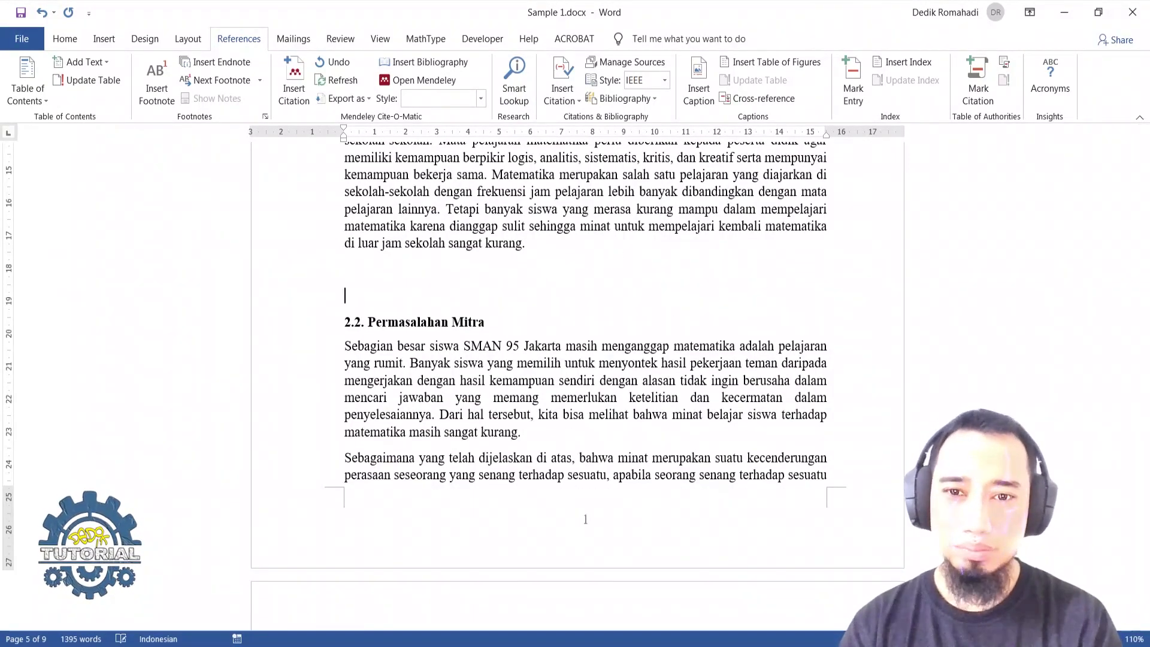
{"action": "key", "text": "ctrl+Return"}
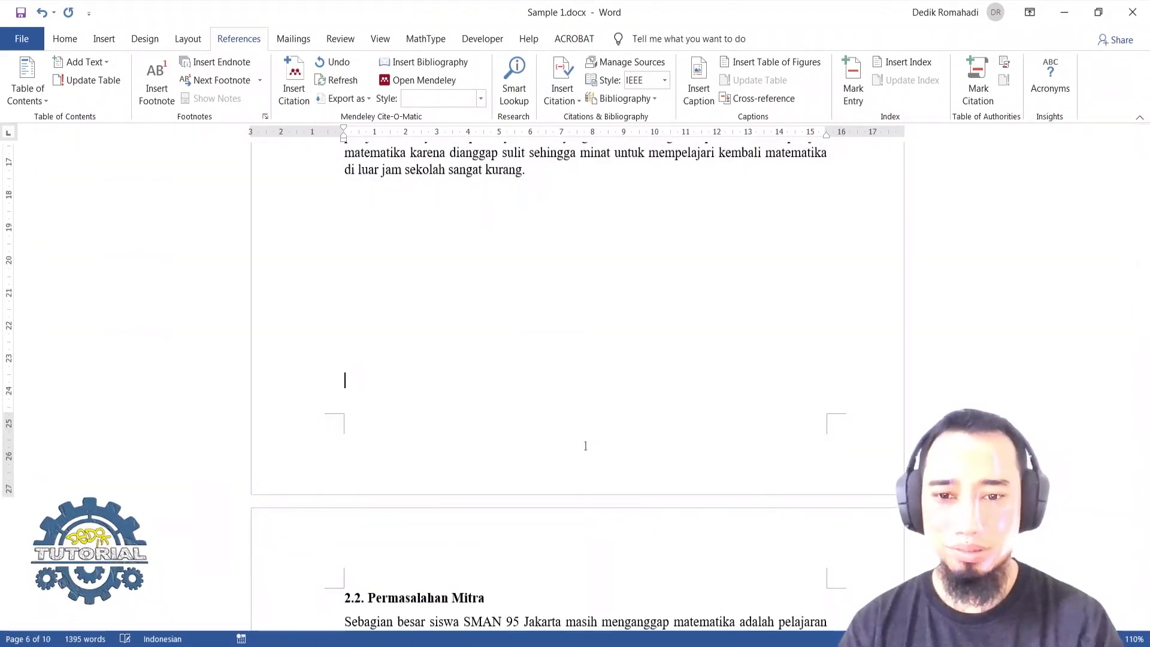
Step: Update the entire DAFTAR ISI table of contents for the shifted sections
{"action": "scroll", "coordinate": [570, 288], "scroll_direction": "up", "scroll_amount": 15}
{"action": "scroll", "coordinate": [537, 321], "scroll_direction": "up", "scroll_amount": 10}
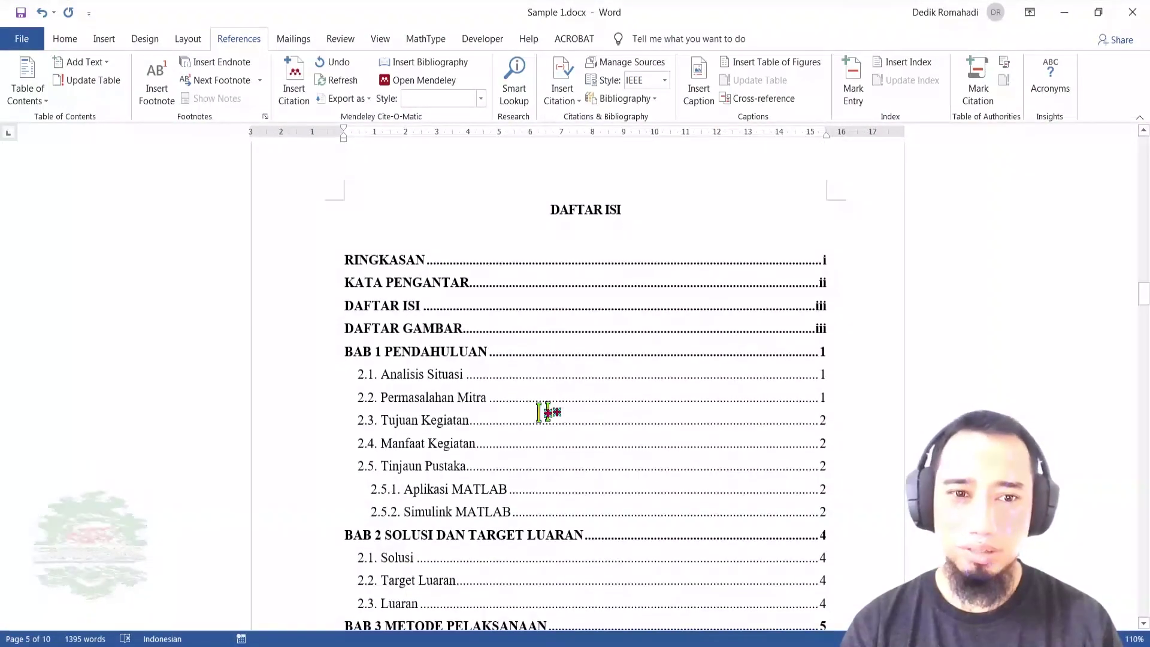
{"action": "left_click", "coordinate": [531, 423]}
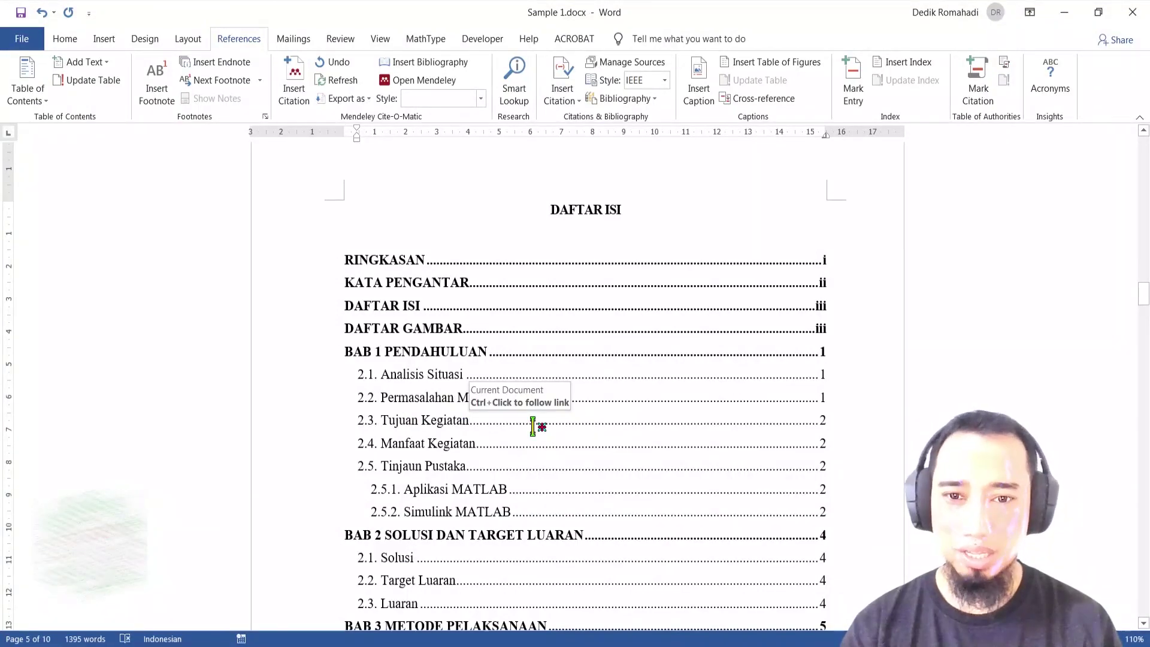
{"action": "right_click", "coordinate": [533, 427]}
{"action": "left_click", "coordinate": [578, 519]}
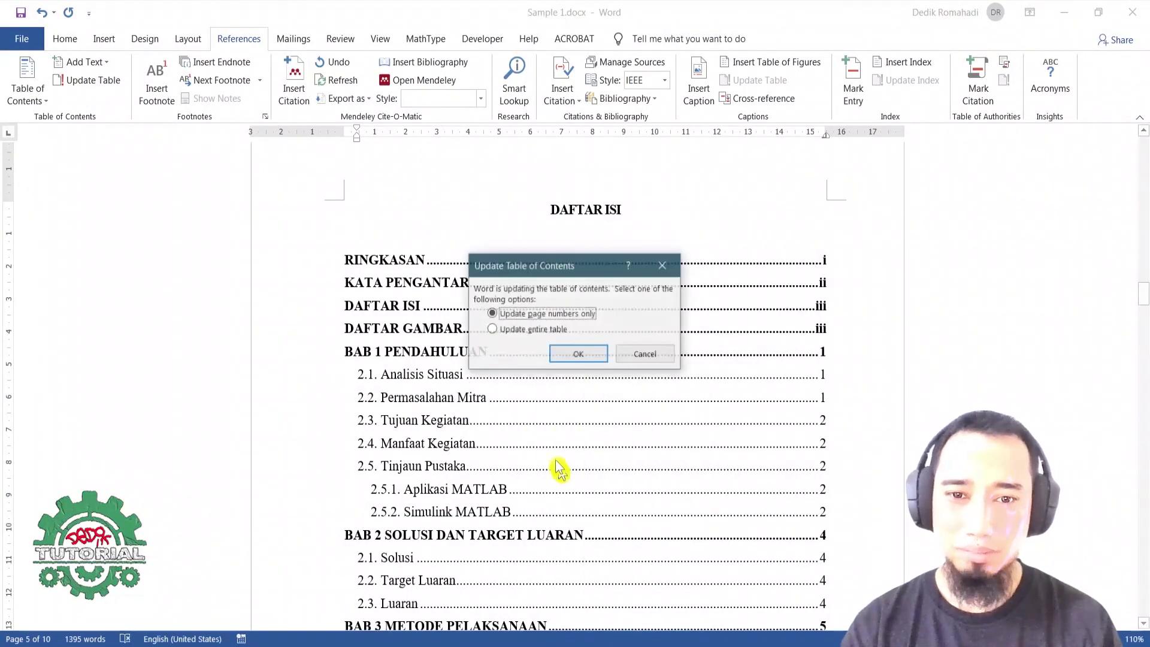
{"action": "left_click", "coordinate": [520, 330]}
{"action": "left_click", "coordinate": [578, 354]}
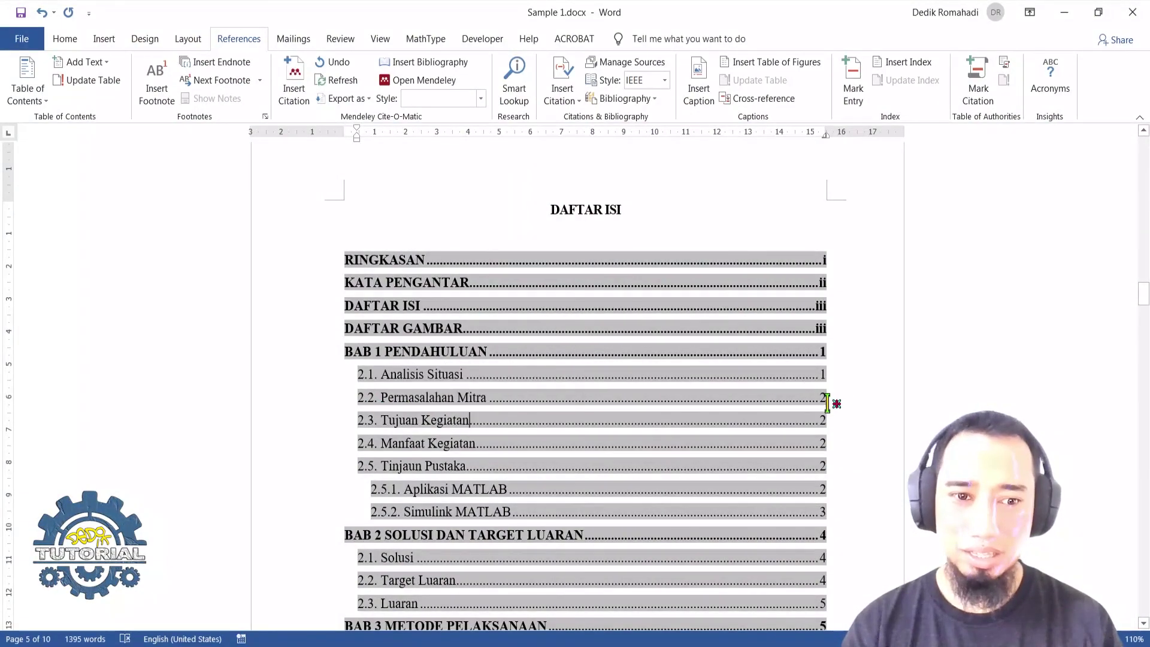
Step: Check the pages holding sections 2.2 to 2.5.1 against their page numbers in DAFTAR ISI
{"action": "scroll", "coordinate": [816, 395], "scroll_direction": "down", "scroll_amount": 20}
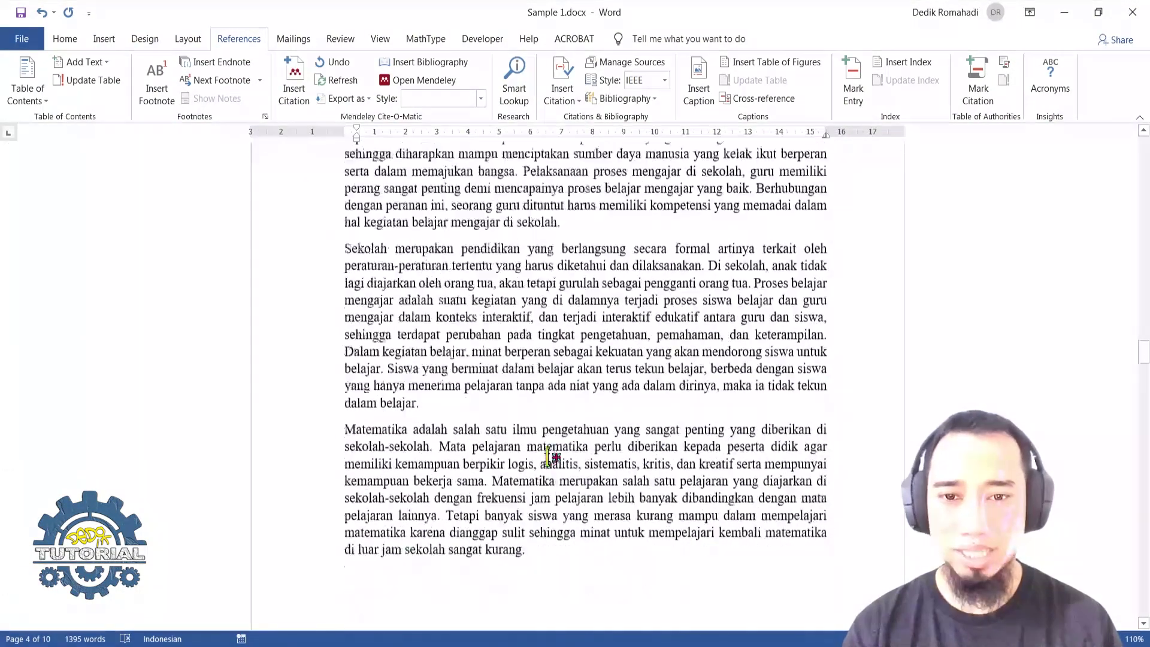
{"action": "scroll", "coordinate": [522, 489], "scroll_direction": "down", "scroll_amount": 20}
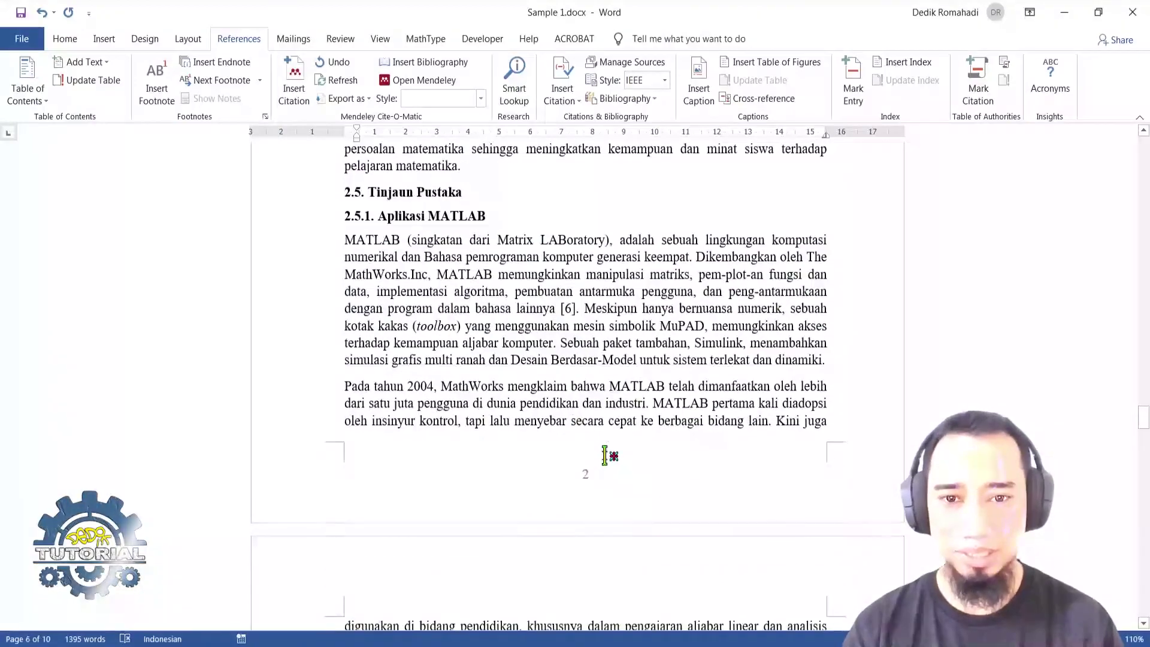
{"action": "scroll", "coordinate": [673, 501], "scroll_direction": "up", "scroll_amount": 20}
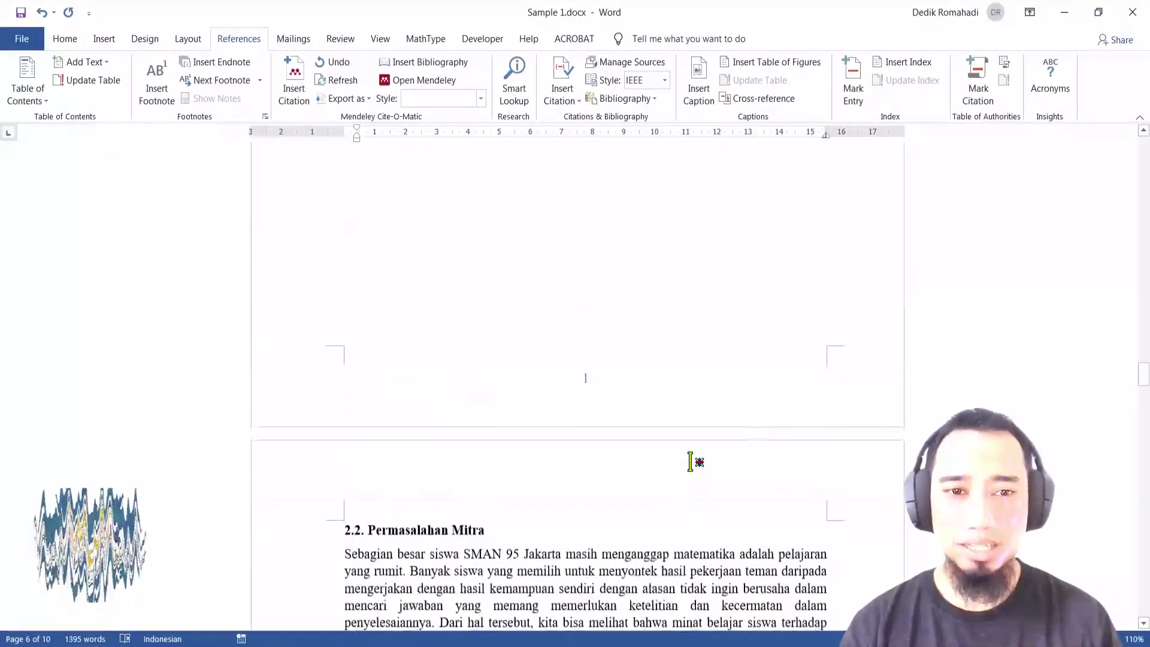